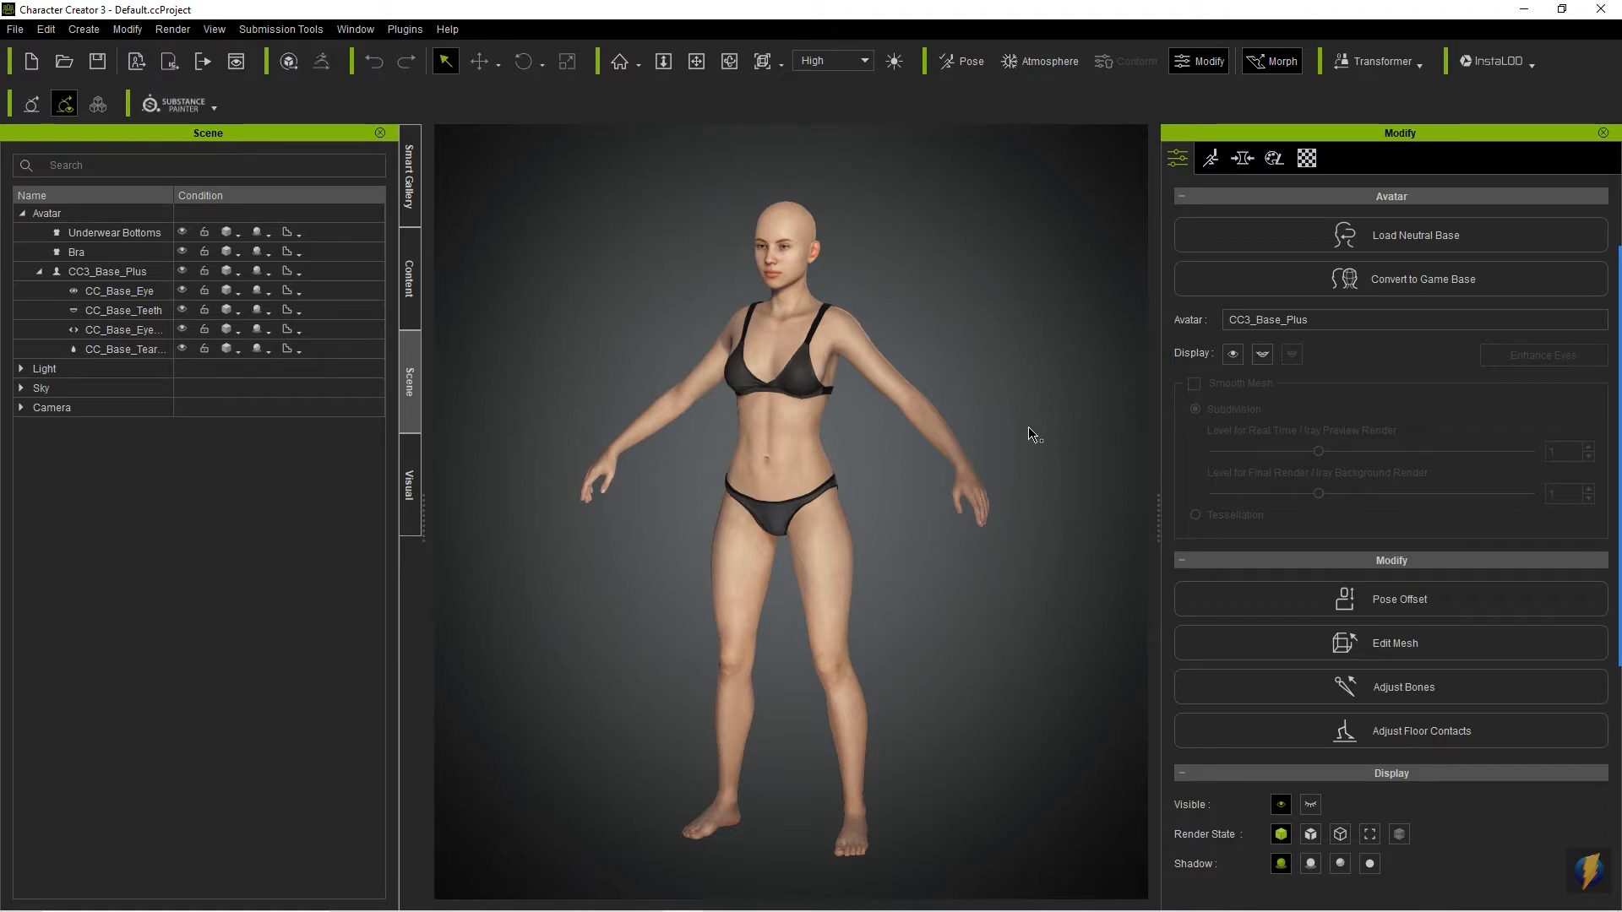
- Examine the default female avatar from the front, sides and back
key("c")
left_click_drag(629, 377, 1064, 416)
left_click_drag(575, 411, 1074, 430)
left_click_drag(602, 449, 1150, 473)
mouse_move(754, 449)
left_mouse_down()
mouse_move(1010, 454)
mouse_move(1020, 436)
left_mouse_up()
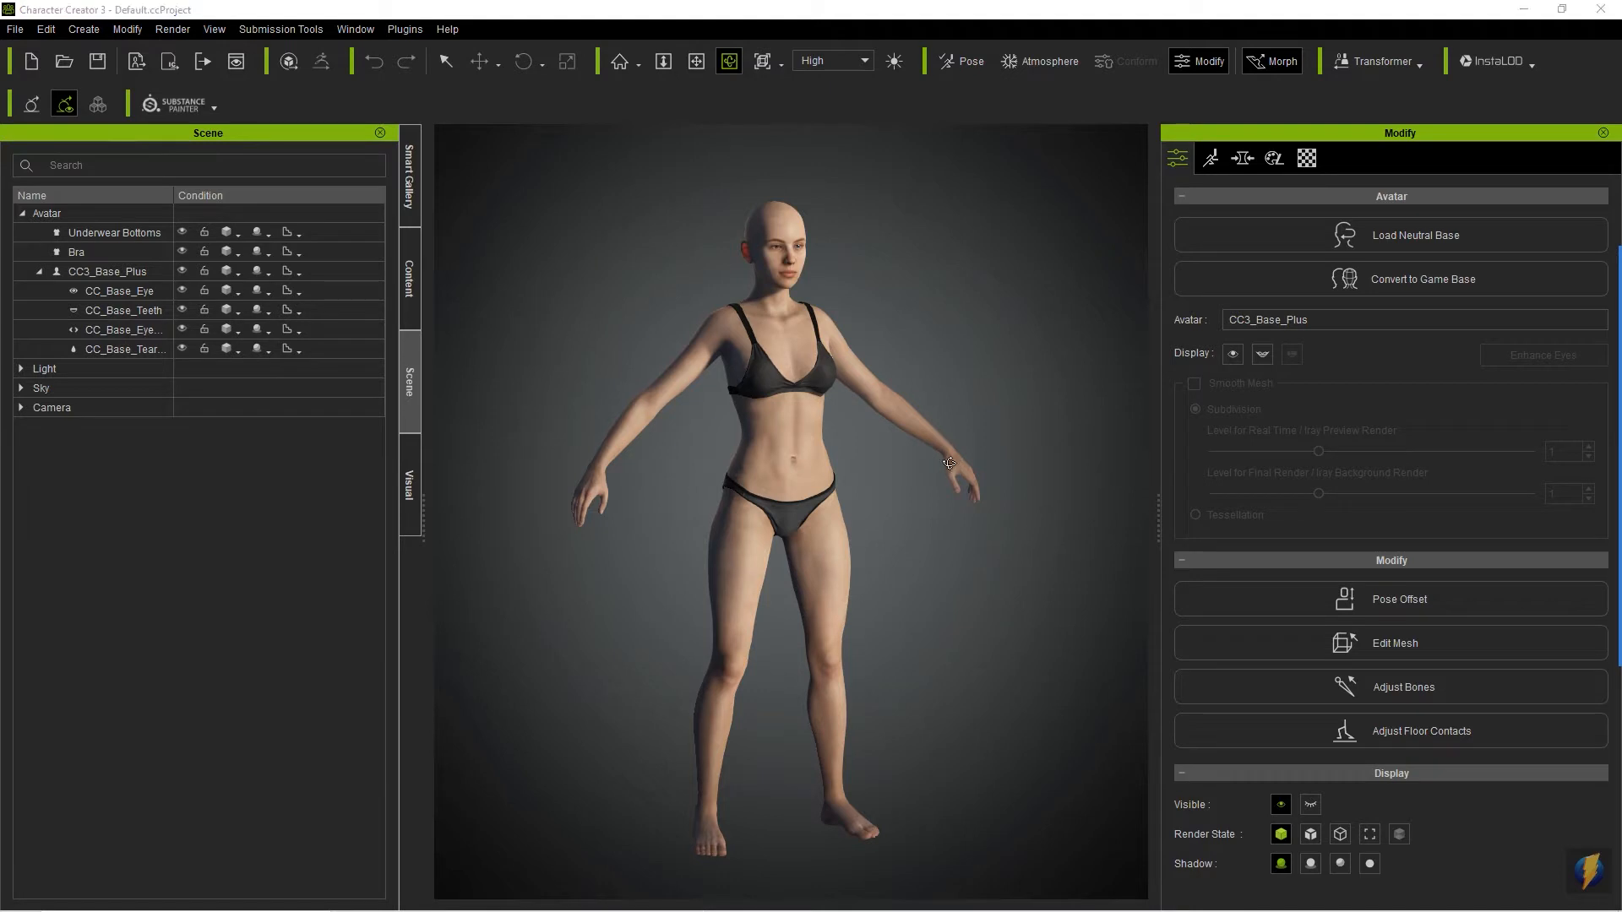
mouse_move(984, 500)
left_mouse_down()
mouse_move(681, 496)
mouse_move(980, 512)
mouse_move(952, 471)
mouse_move(507, 479)
mouse_move(872, 420)
mouse_move(481, 427)
left_mouse_up()
left_click_drag(880, 399, 414, 398)
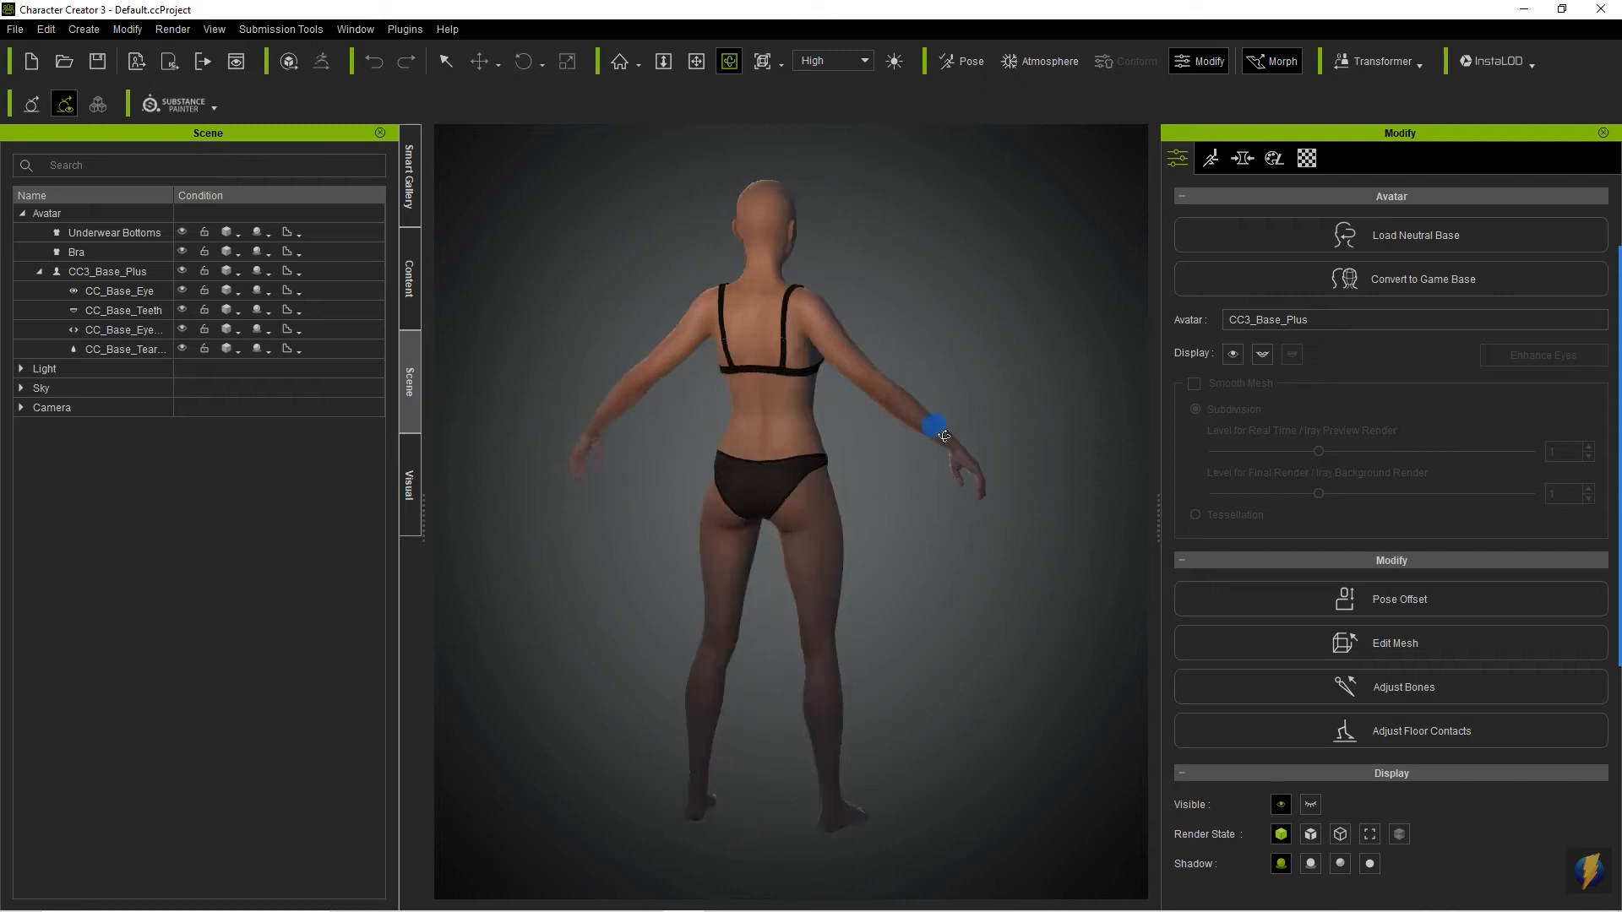
left_click_drag(938, 429, 426, 450)
left_click_drag(863, 495, 464, 471)
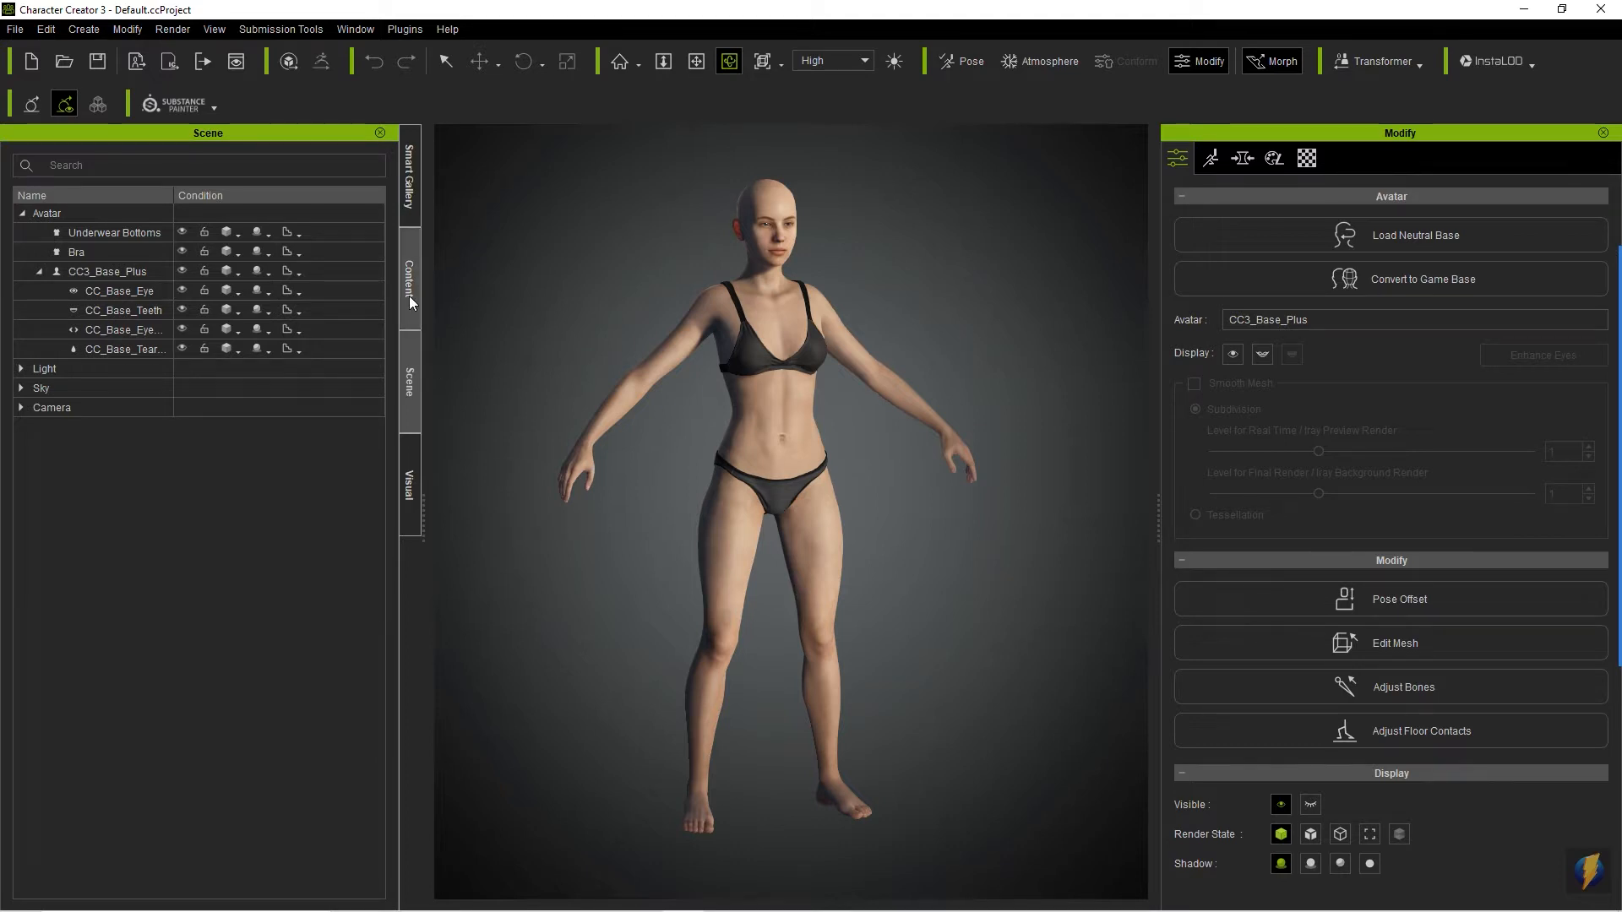
- Apply the CC3+_Caleb full-body avatar preset to the character, including its morphs, eye elements, teeth, facial profile, materials and textures
left_click(410, 302)
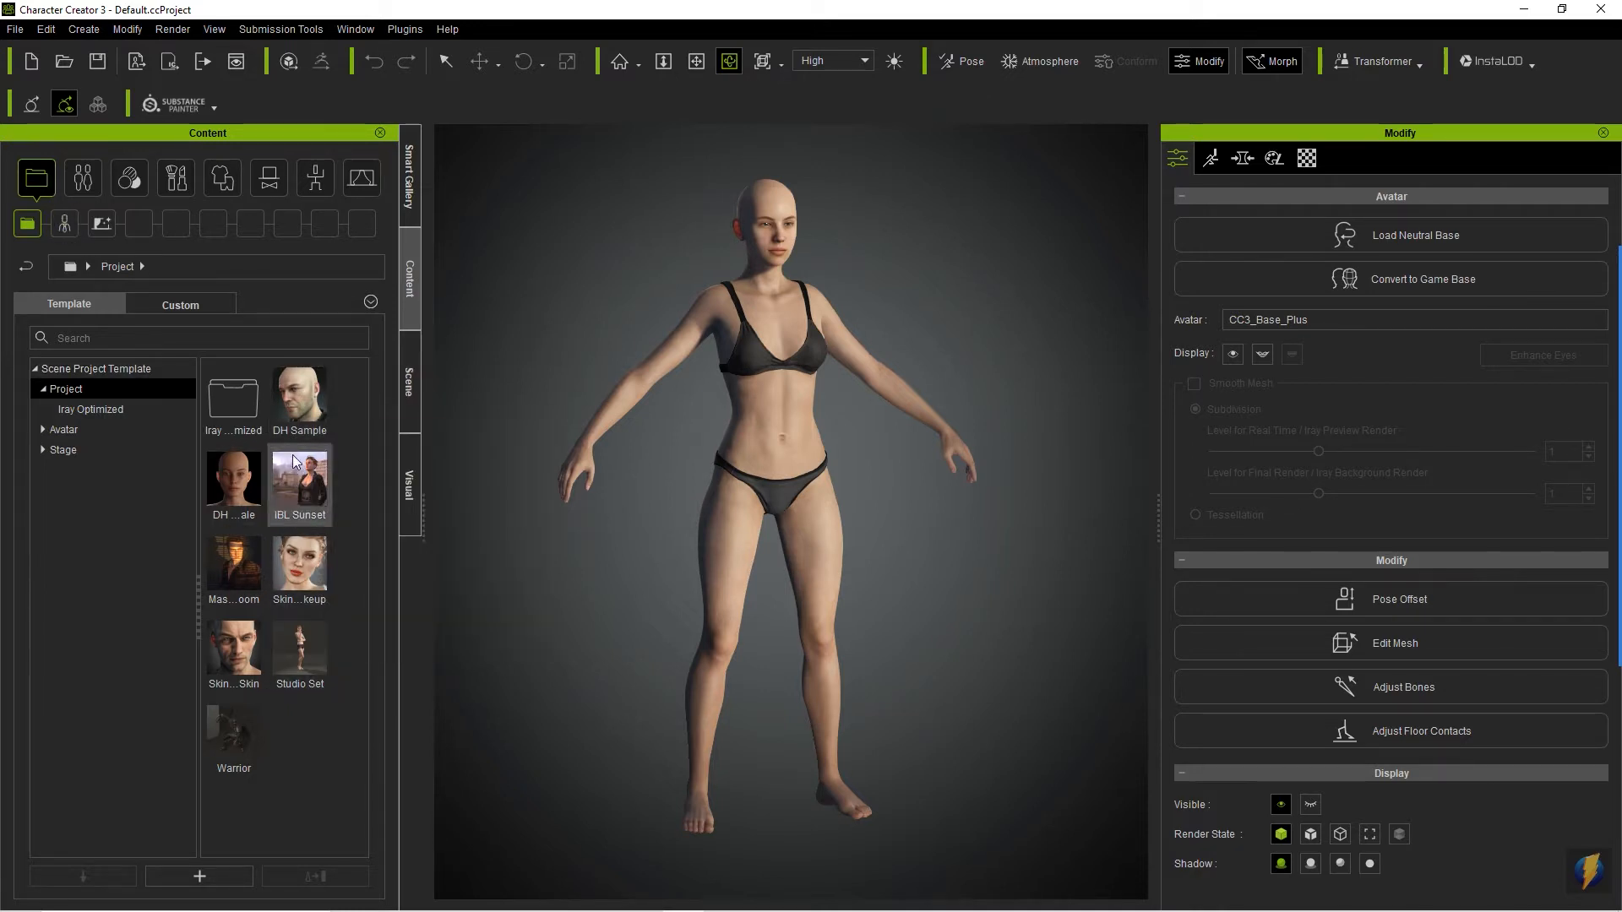
mouse_move(295, 461)
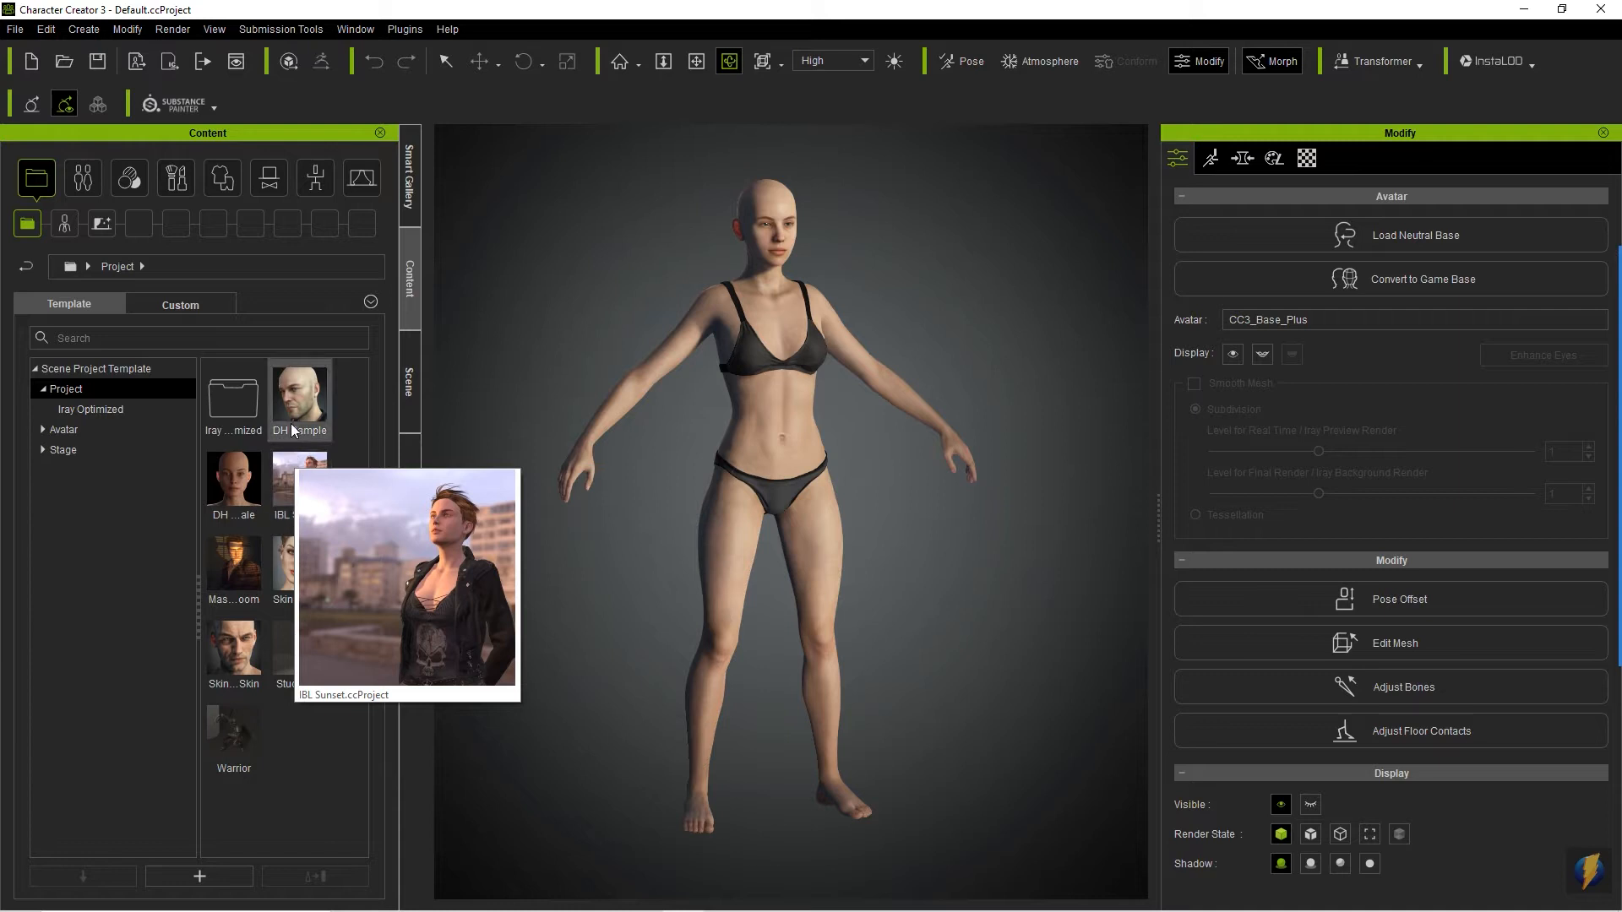
mouse_move(293, 431)
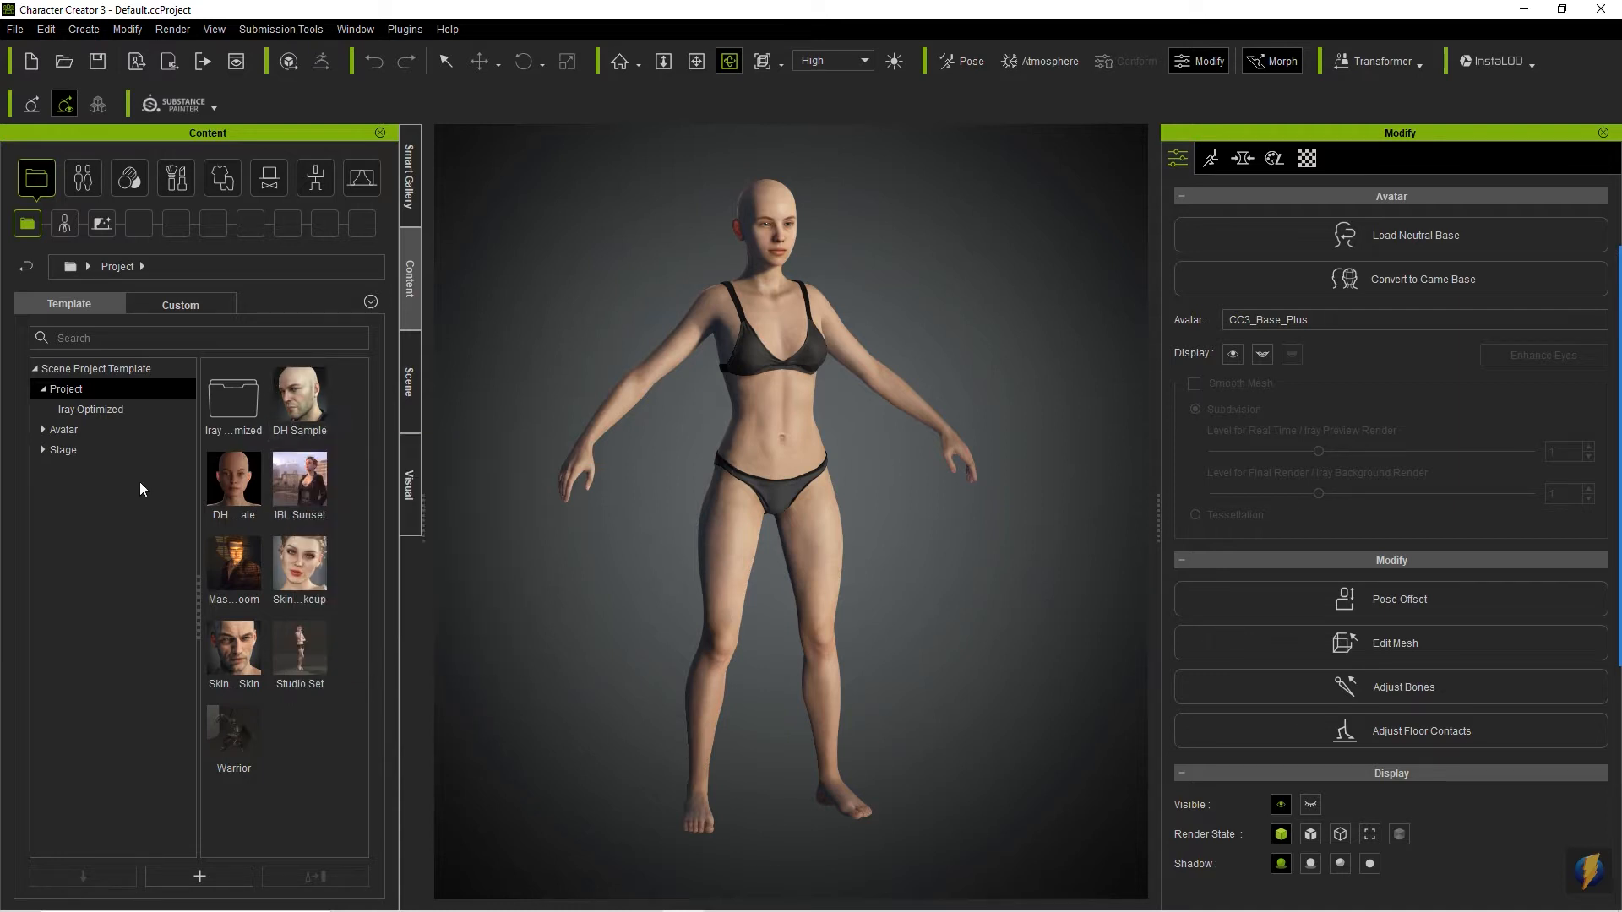
left_click(81, 179)
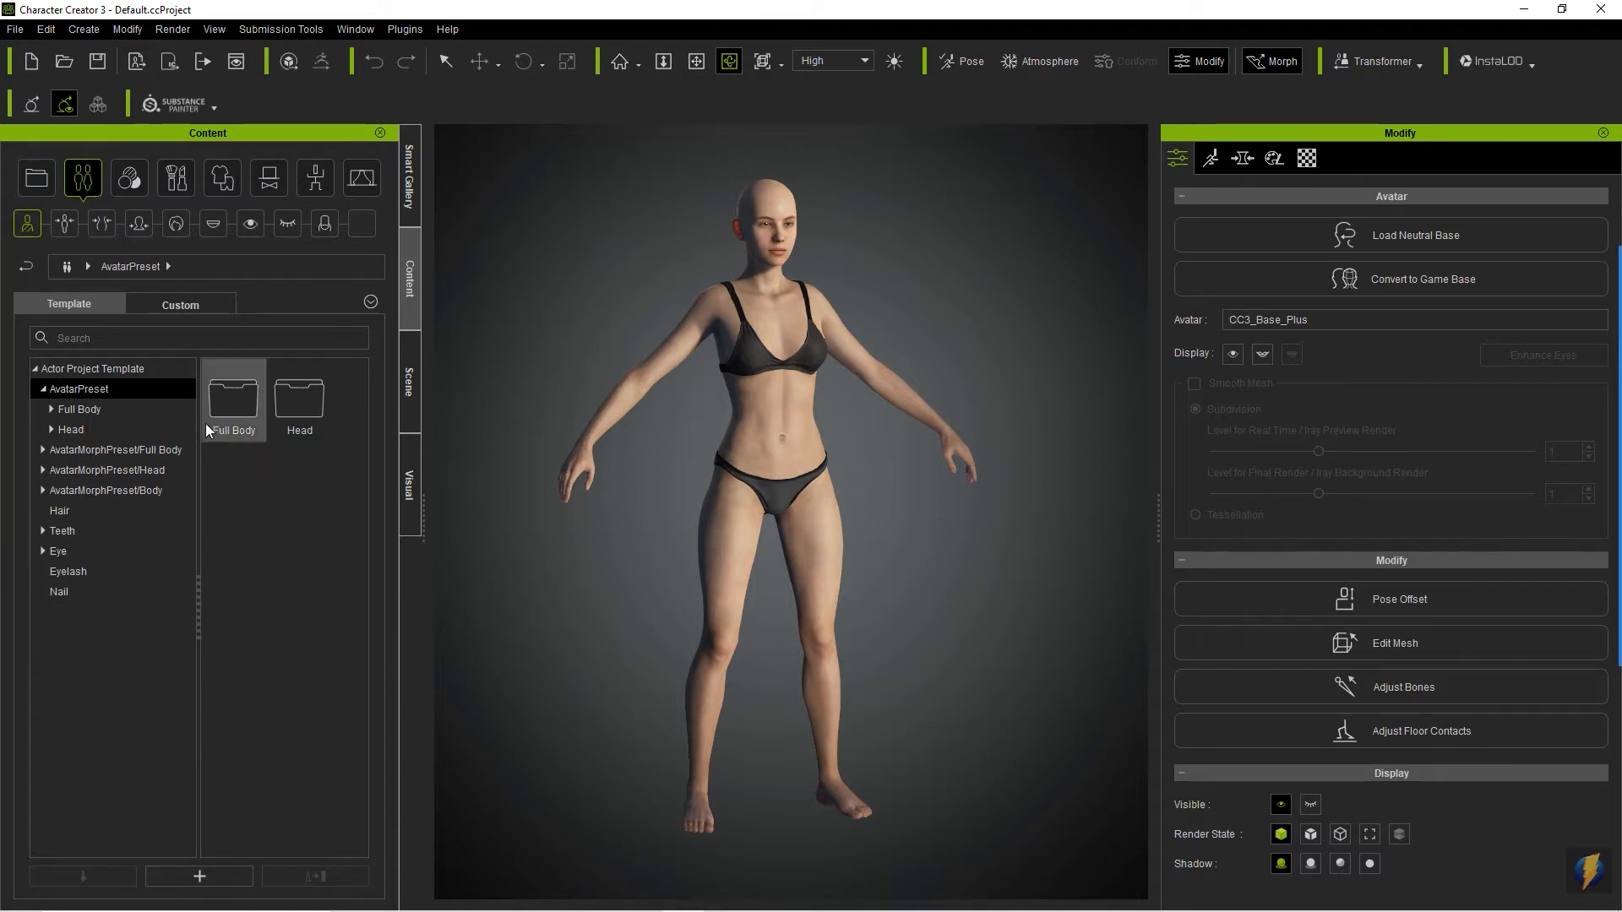
double_click(229, 402)
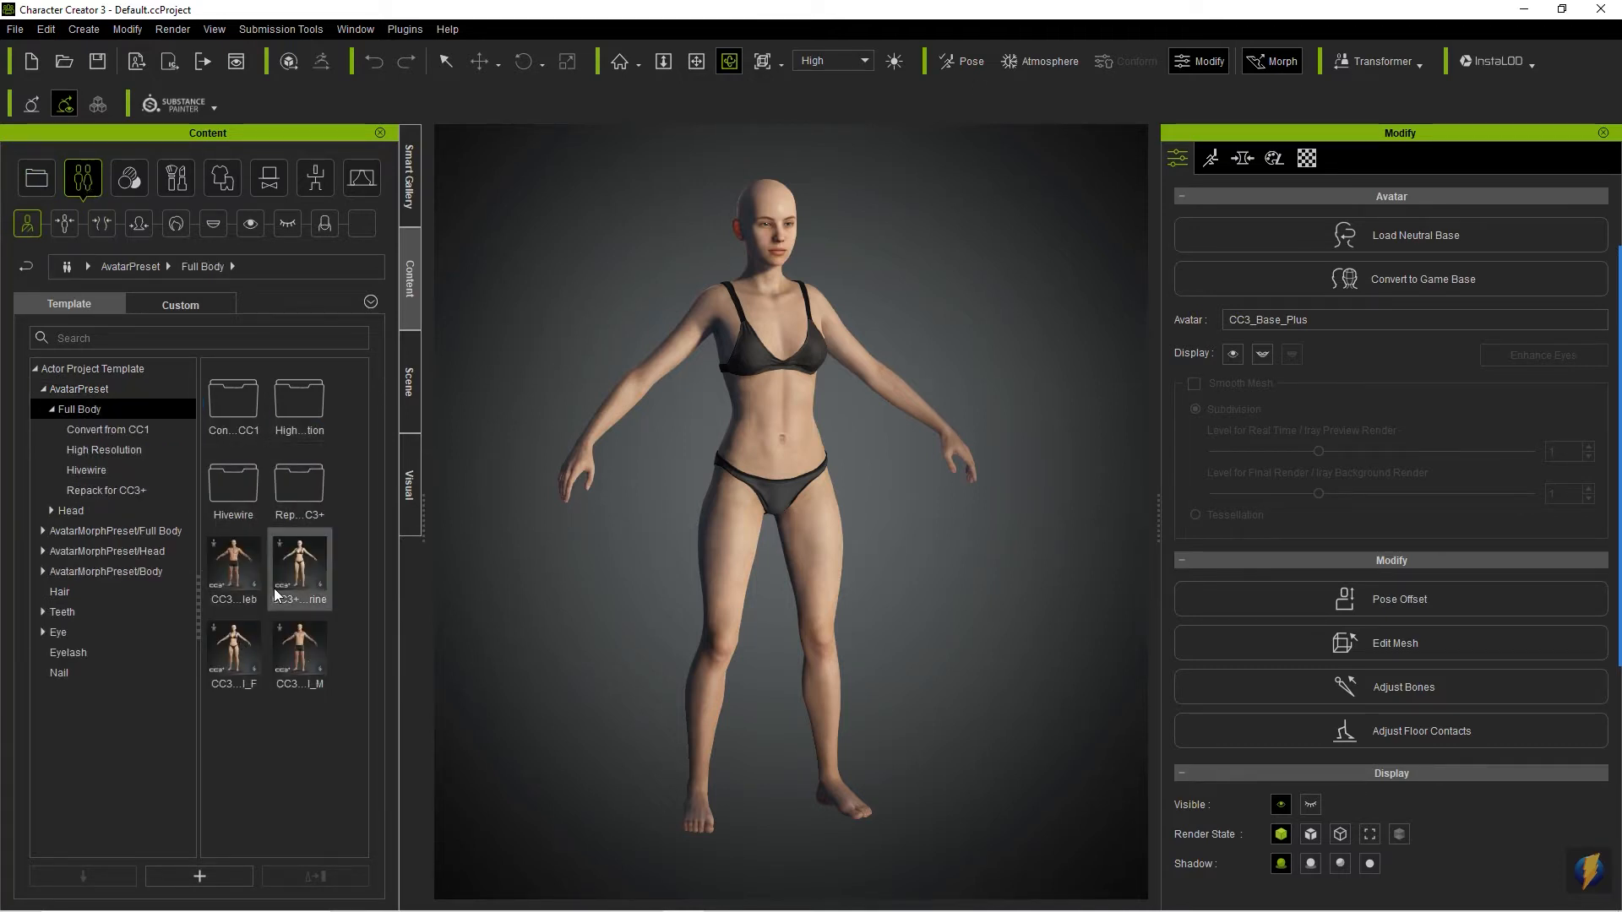
mouse_move(275, 594)
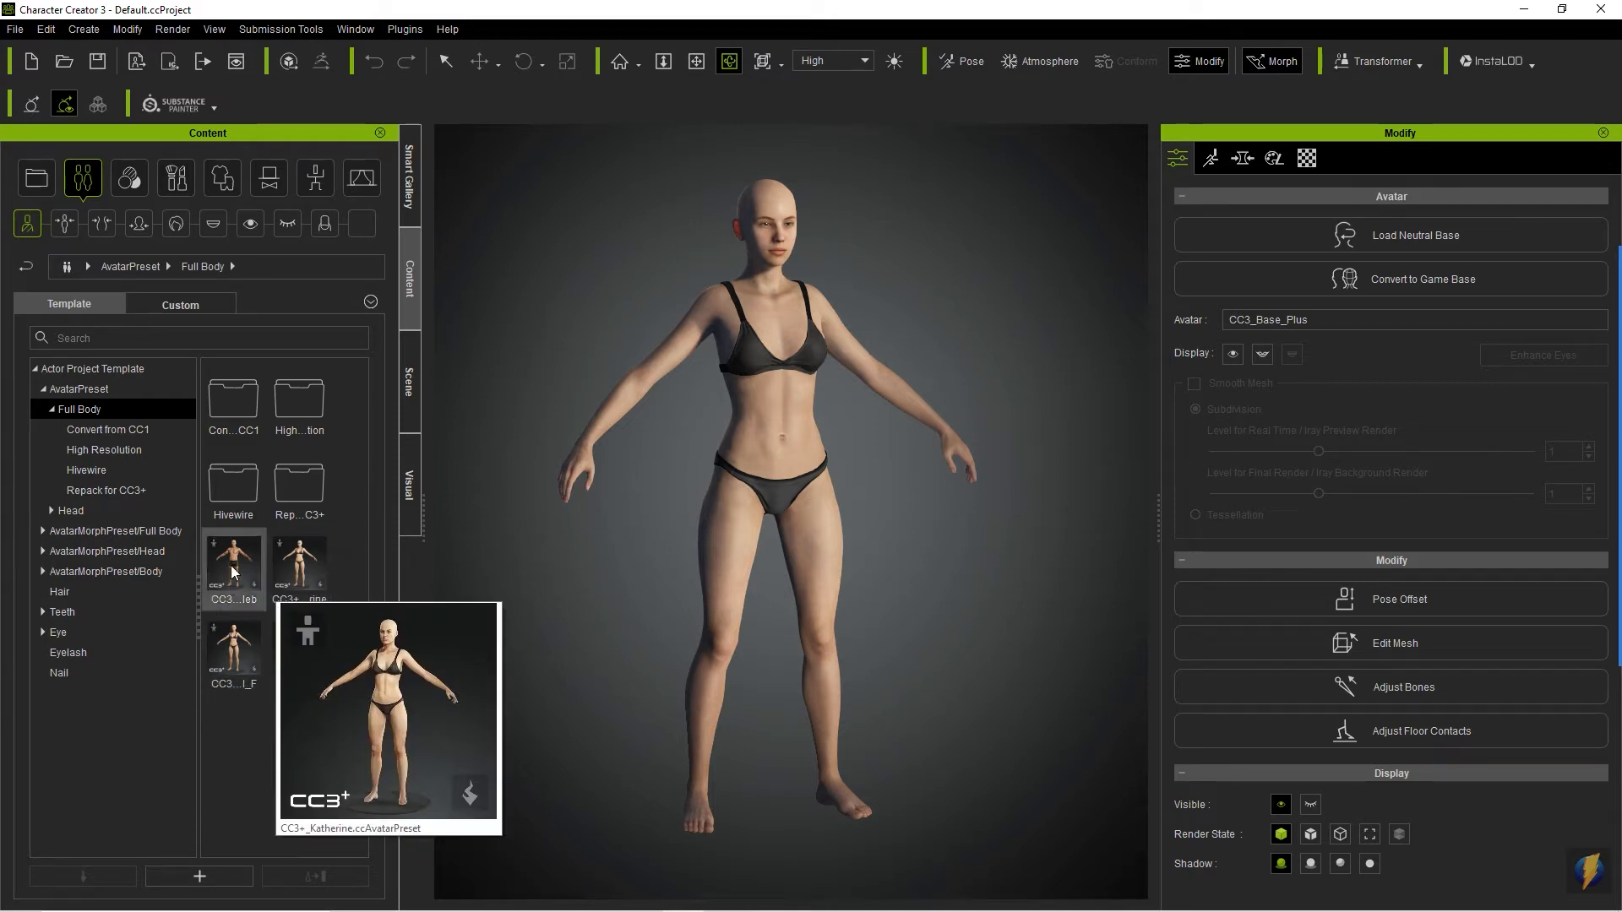
mouse_move(235, 573)
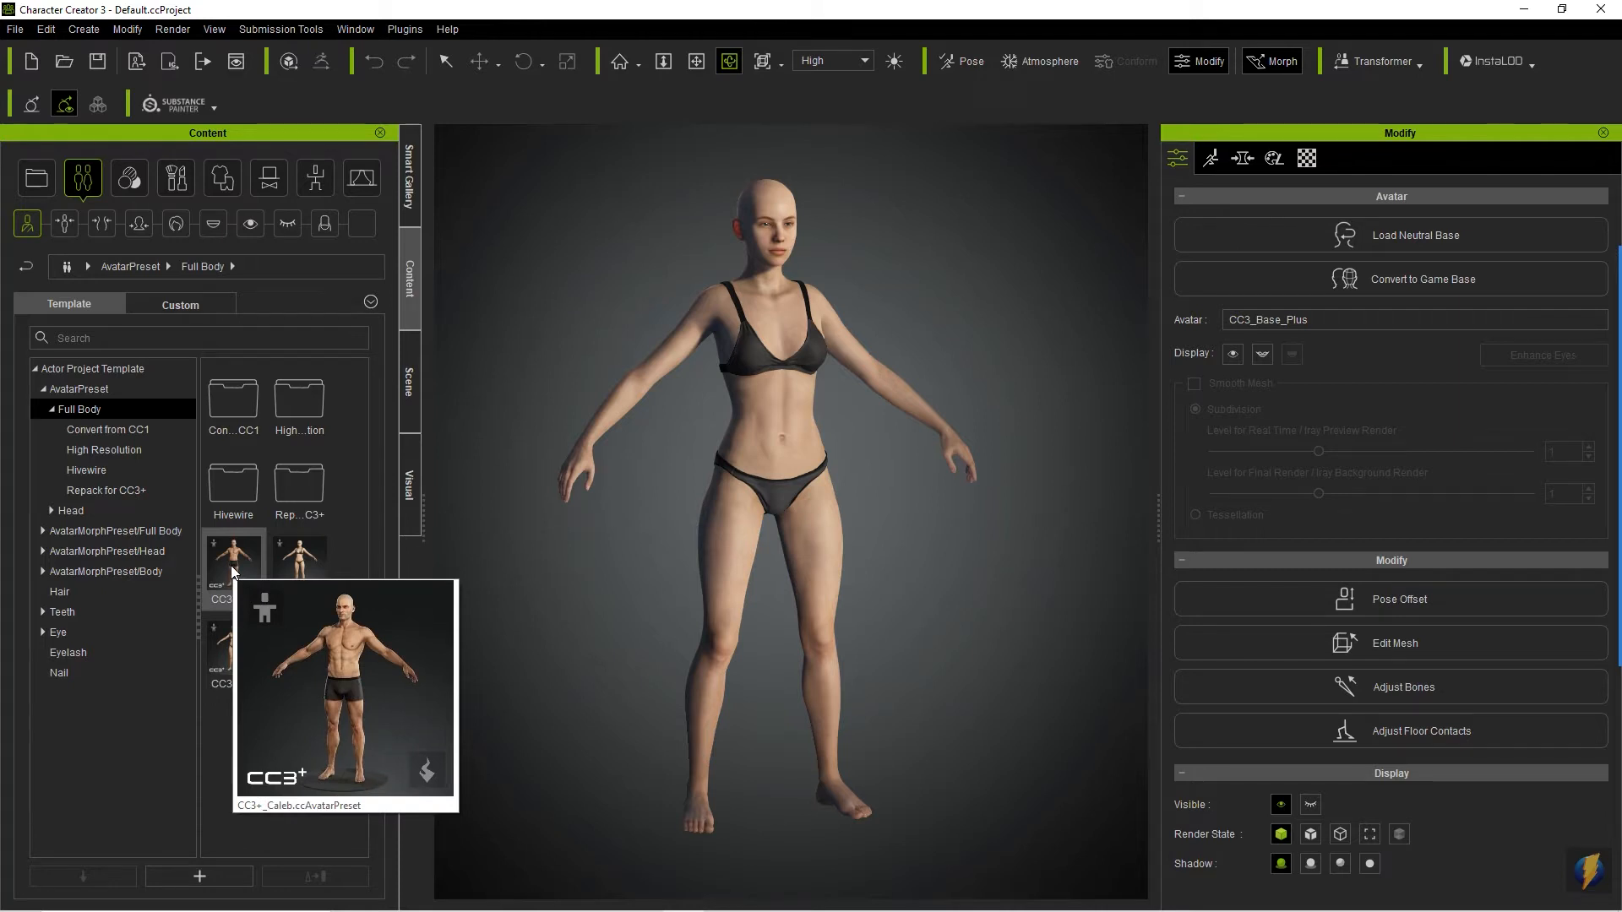
double_click(231, 566)
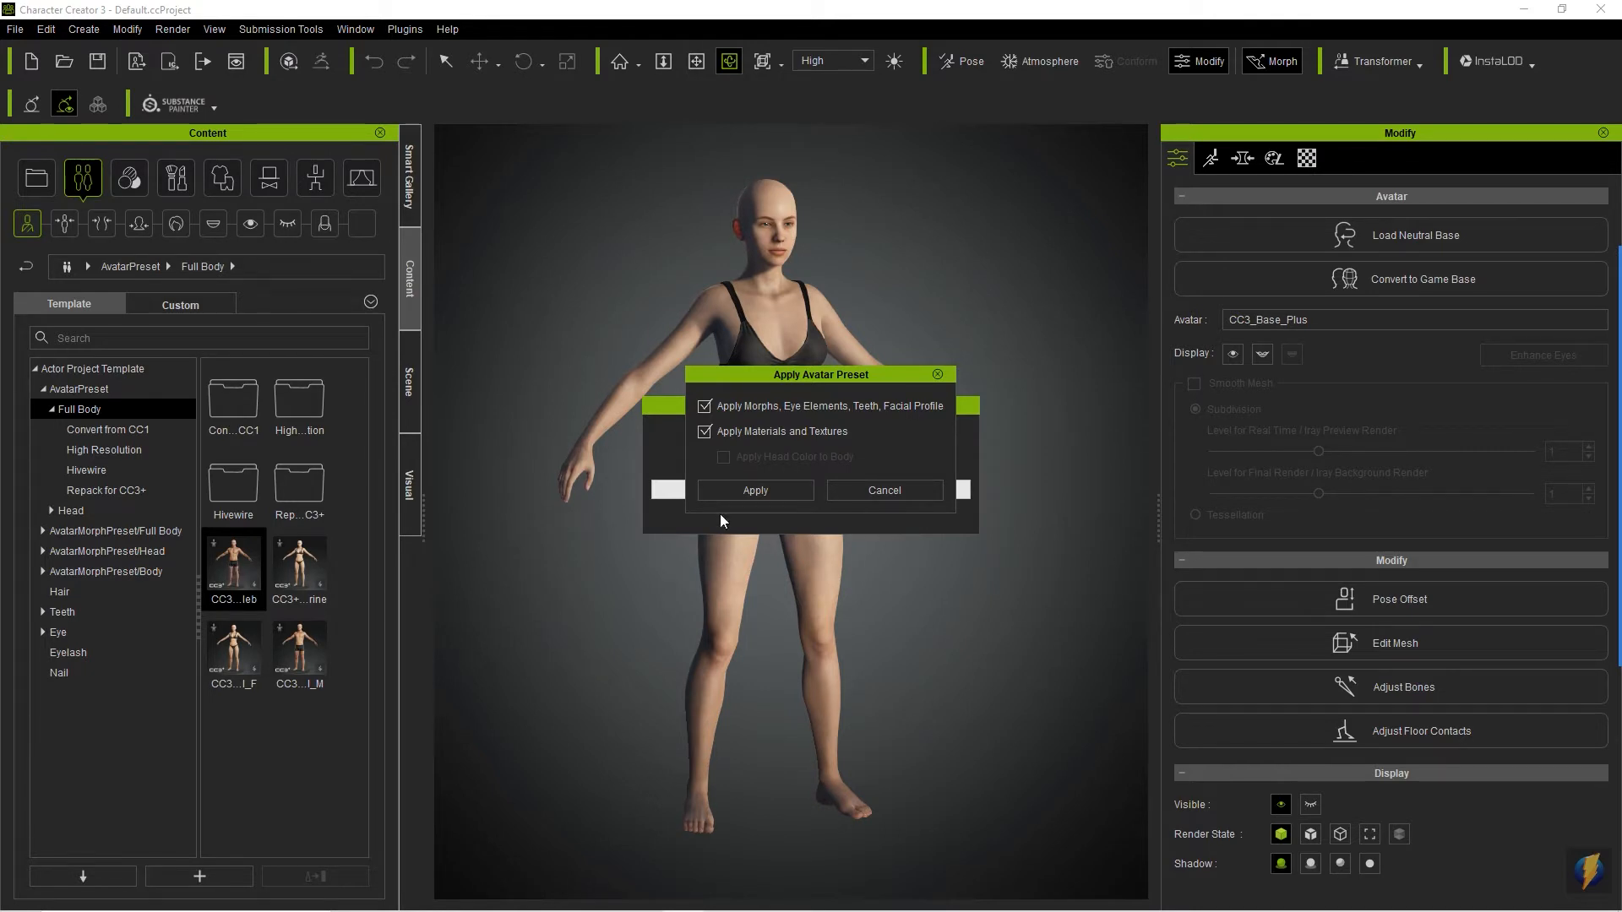
left_click(740, 490)
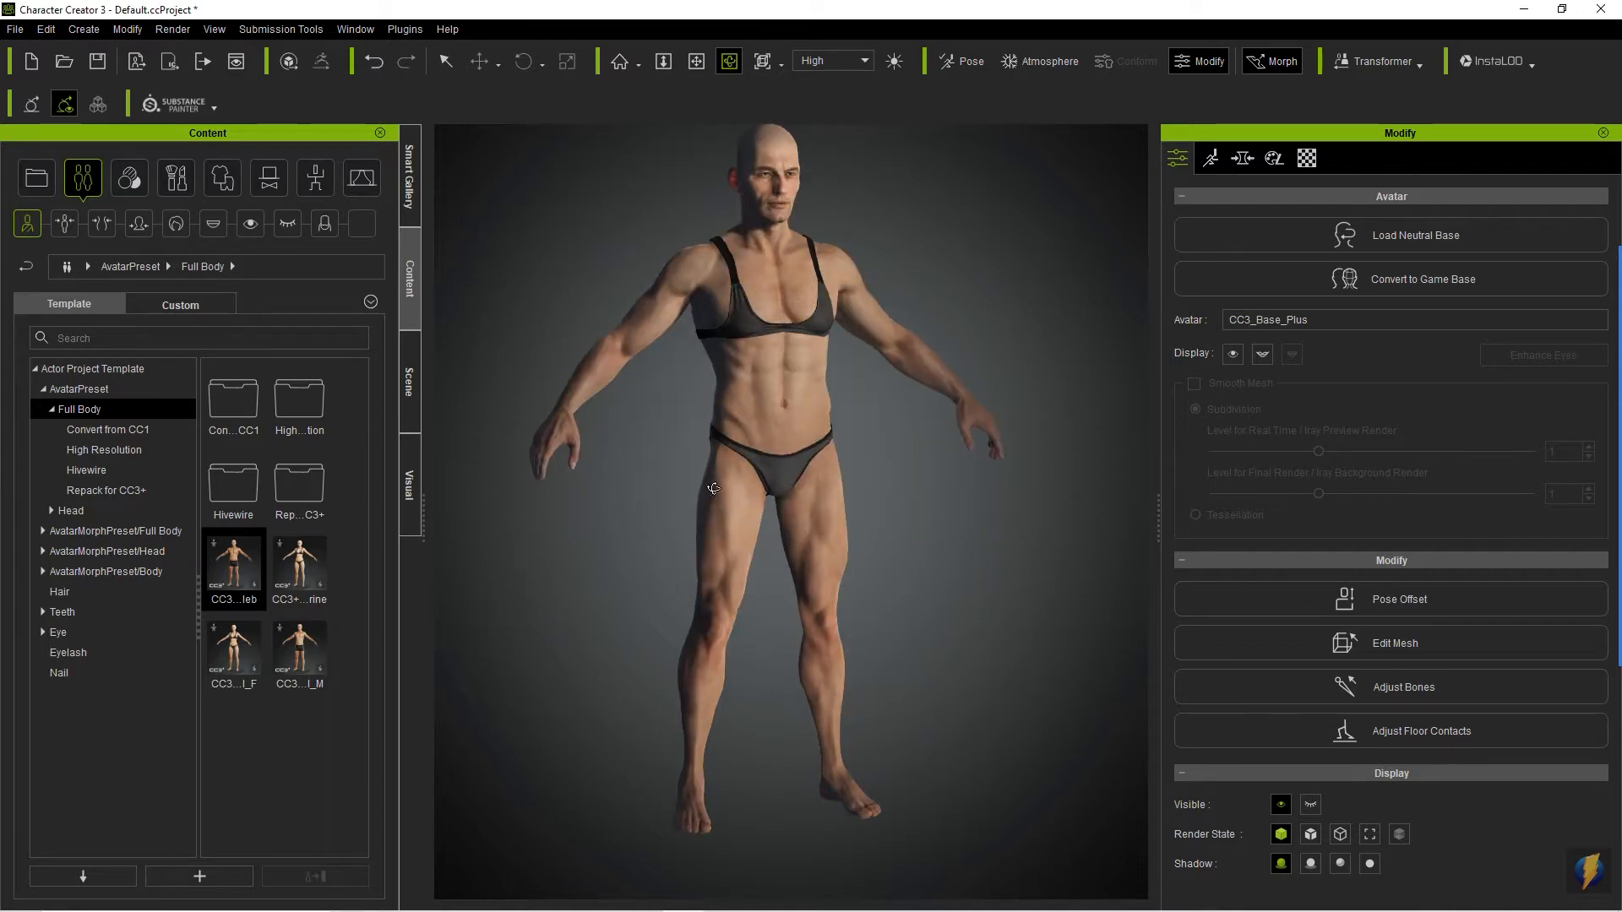
- Dress the male avatar in Boxers_A from the underwear clothing templates
left_click_drag(986, 403, 294, 426)
left_click_drag(854, 428, 473, 435)
left_click_drag(902, 447, 332, 443)
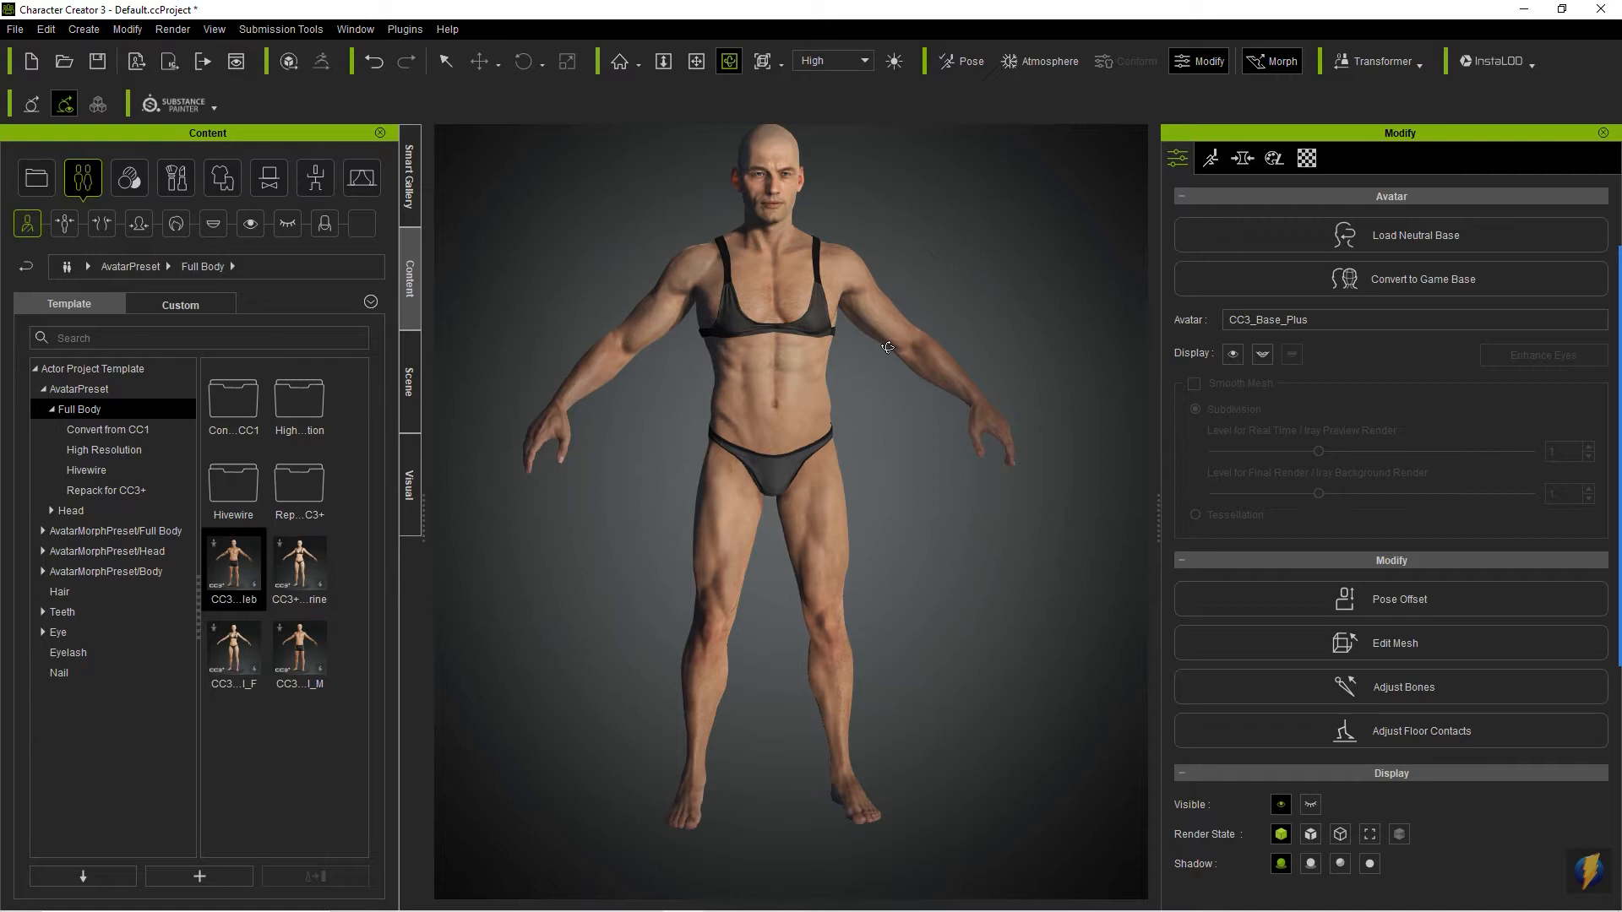
left_click(229, 184)
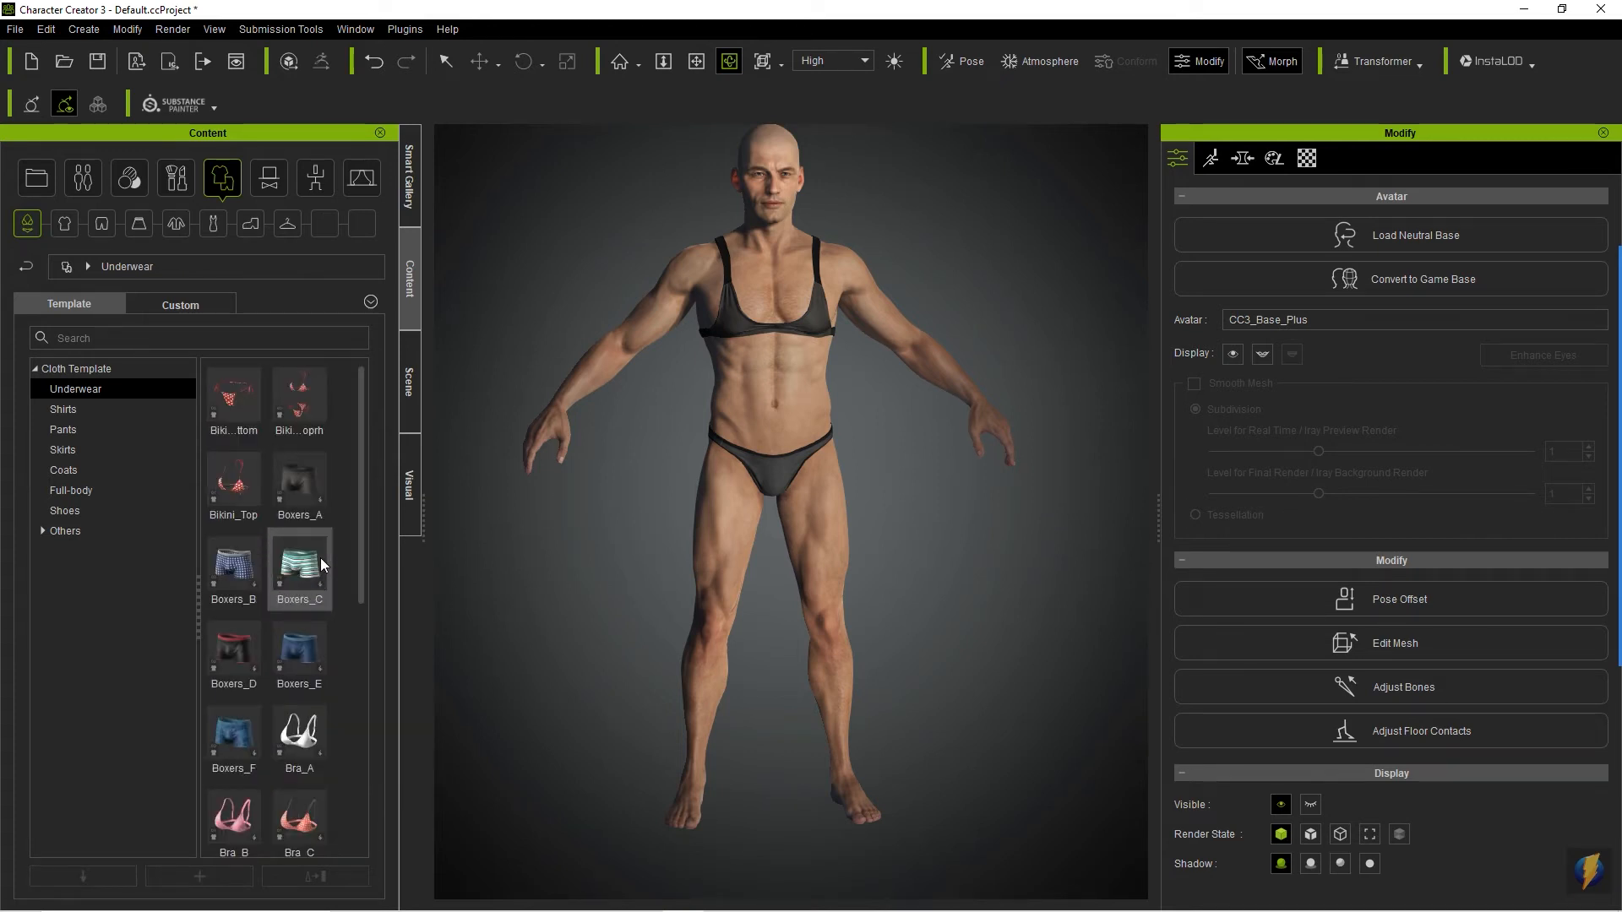
left_click(69, 413)
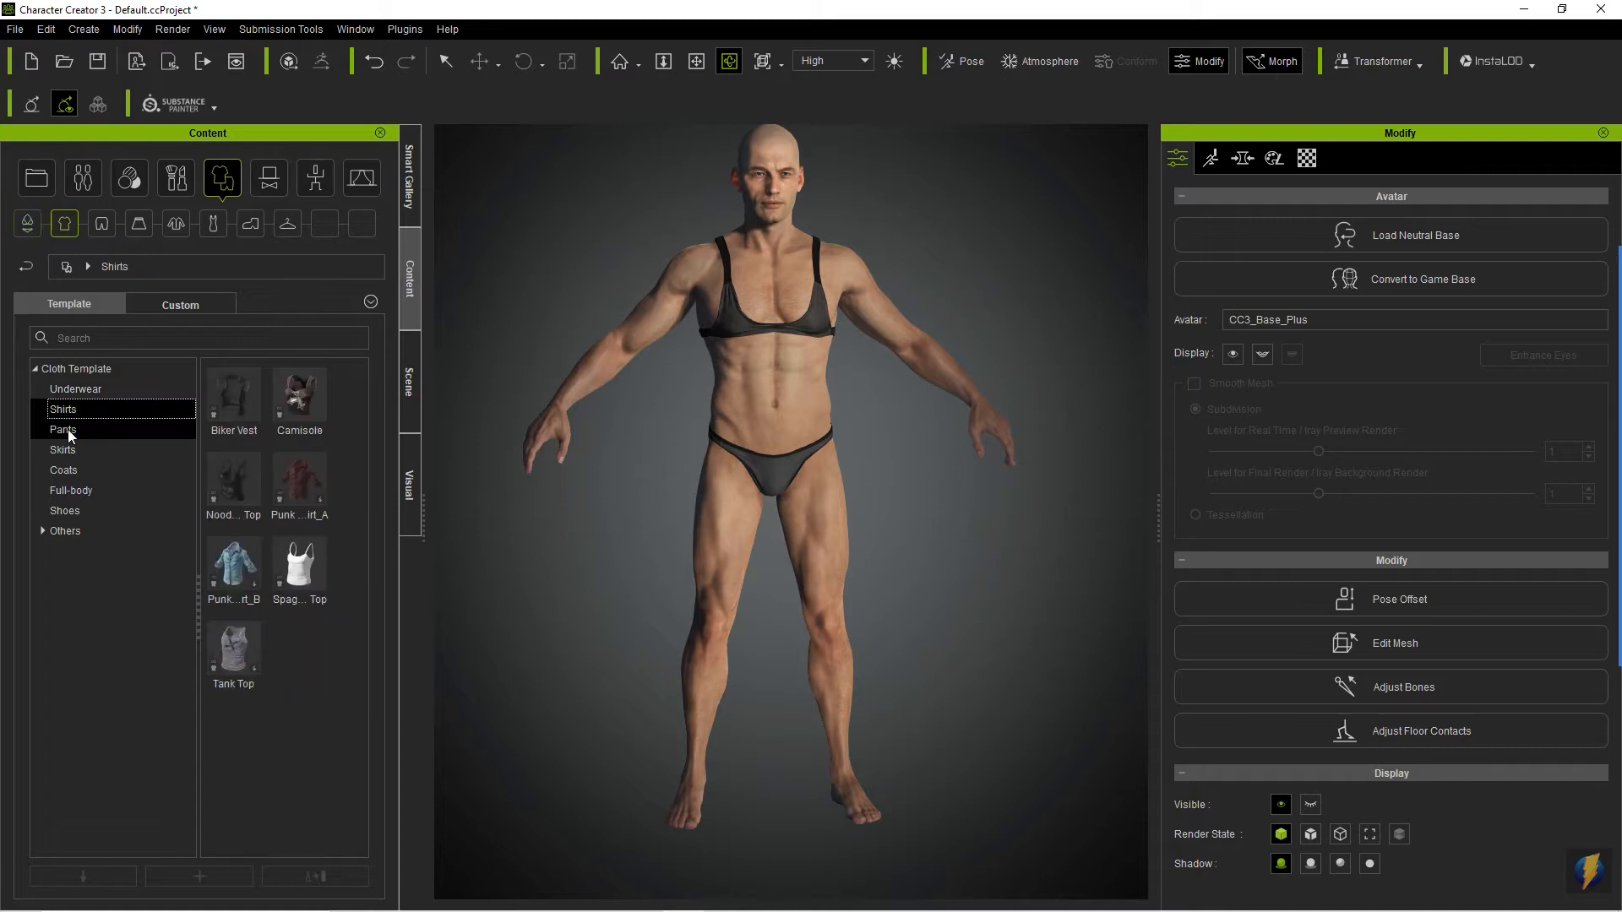
left_click(69, 429)
left_click(74, 449)
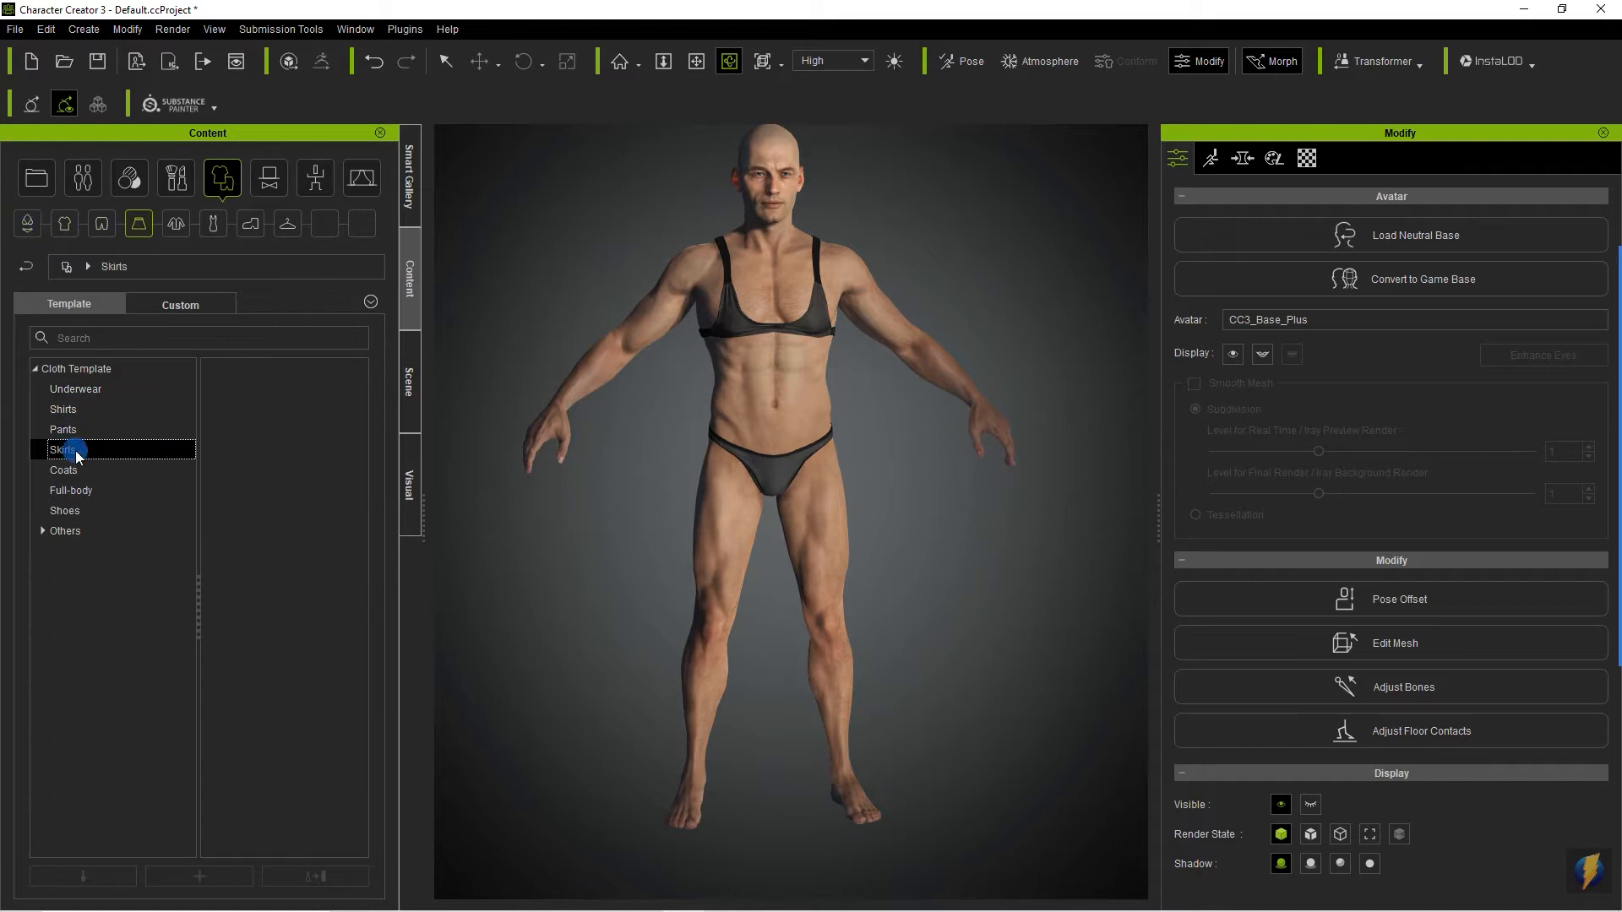
left_click(80, 392)
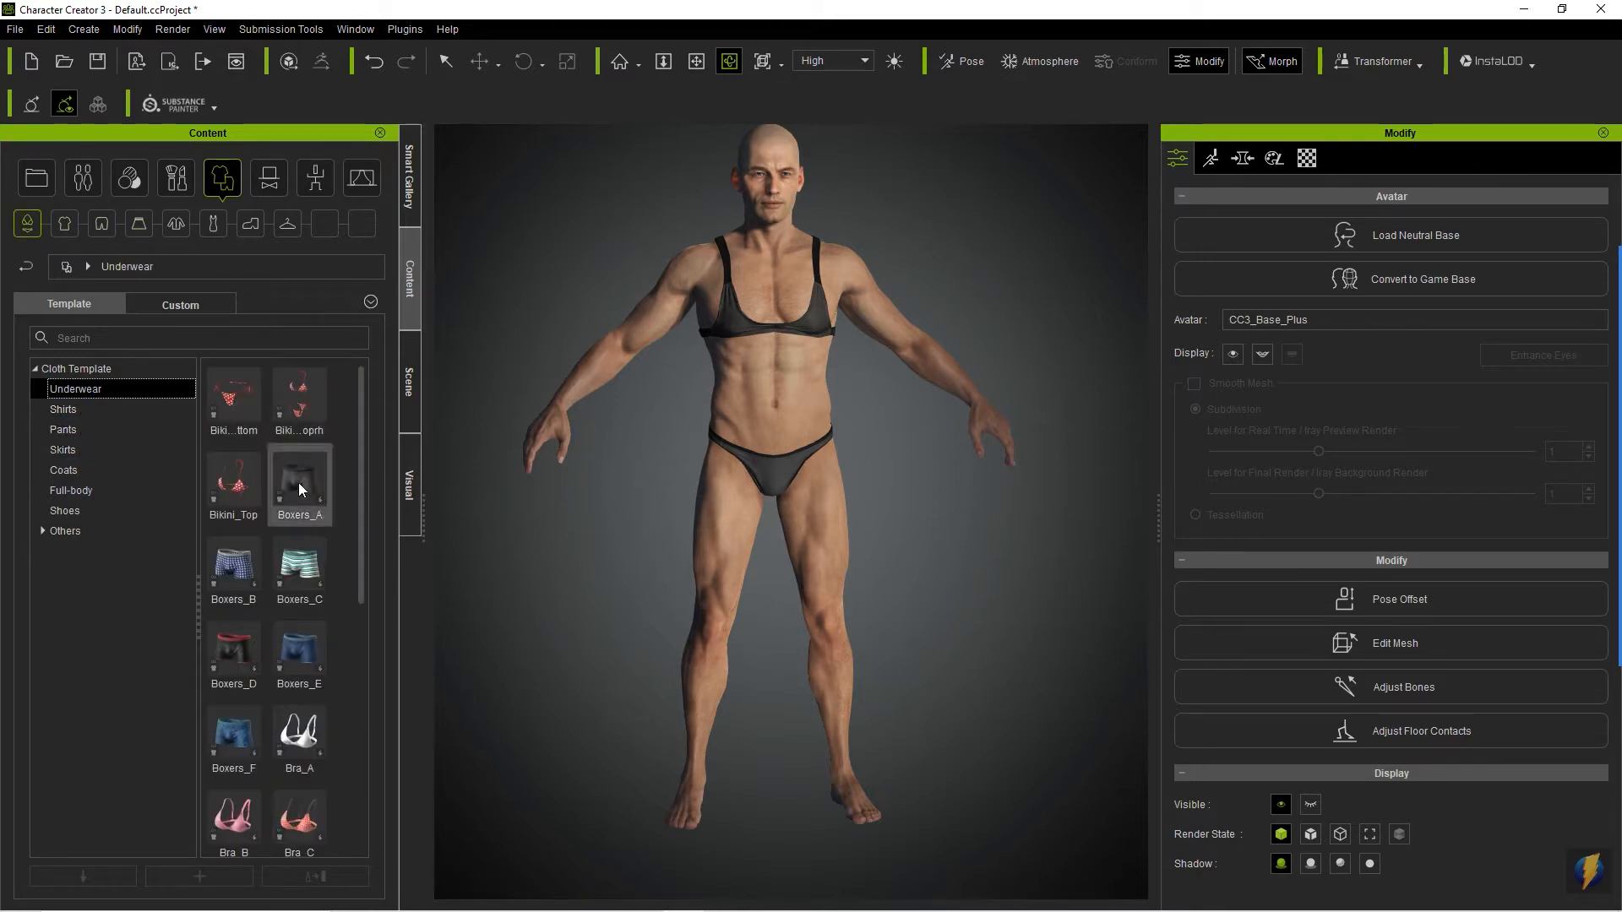
left_click_drag(297, 483, 791, 458)
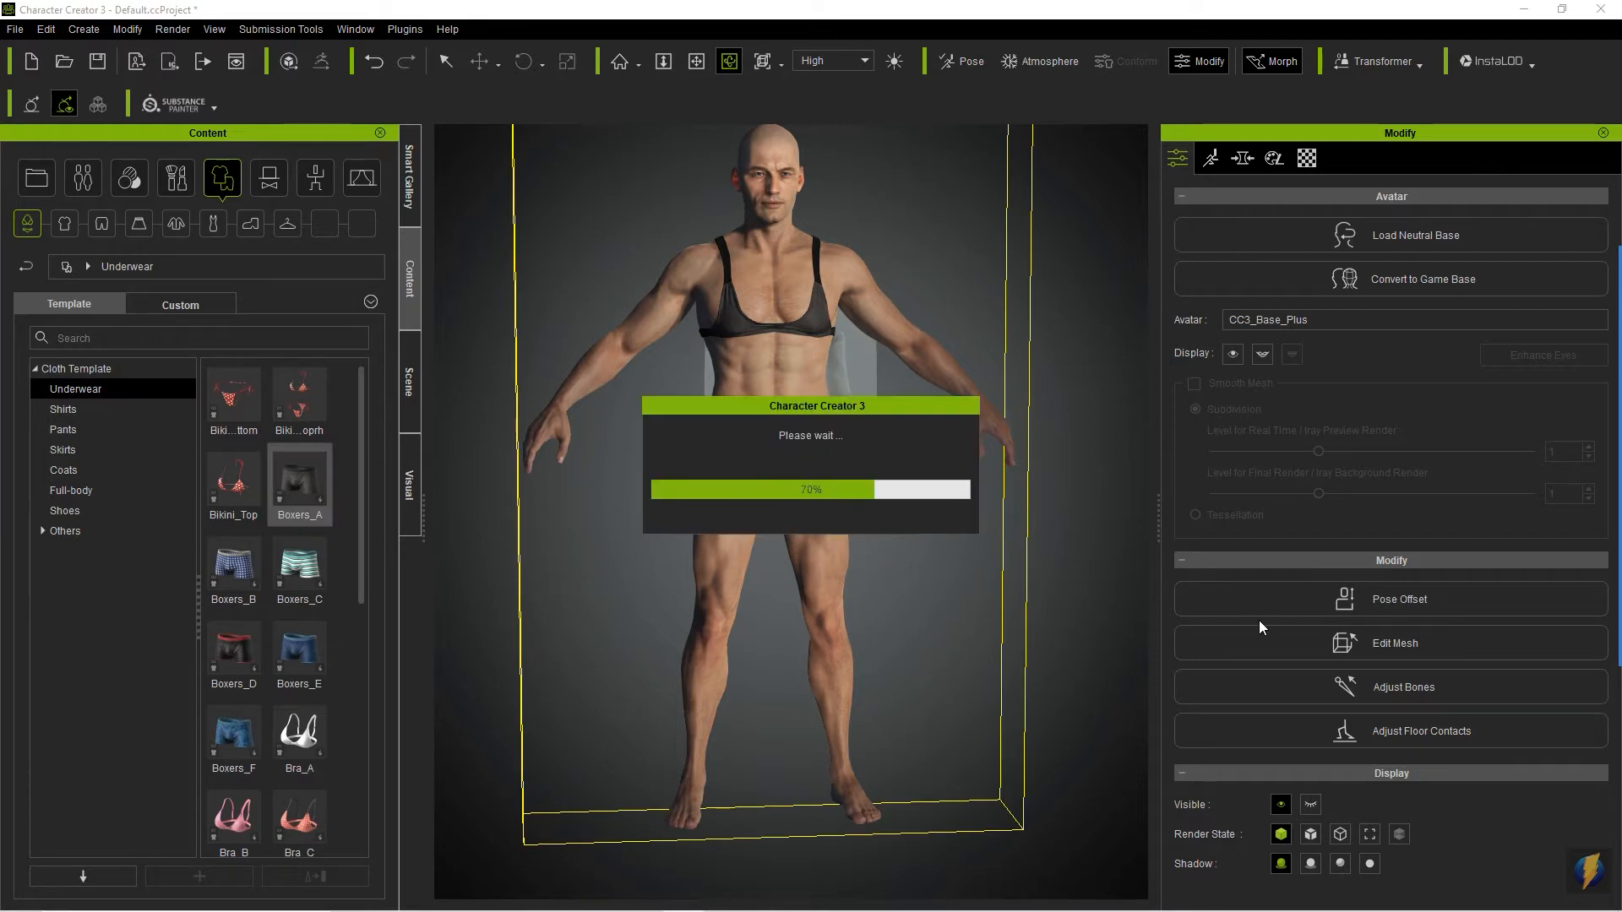
- Delete the Bra item from the avatar and check the body from all sides
left_click(408, 382)
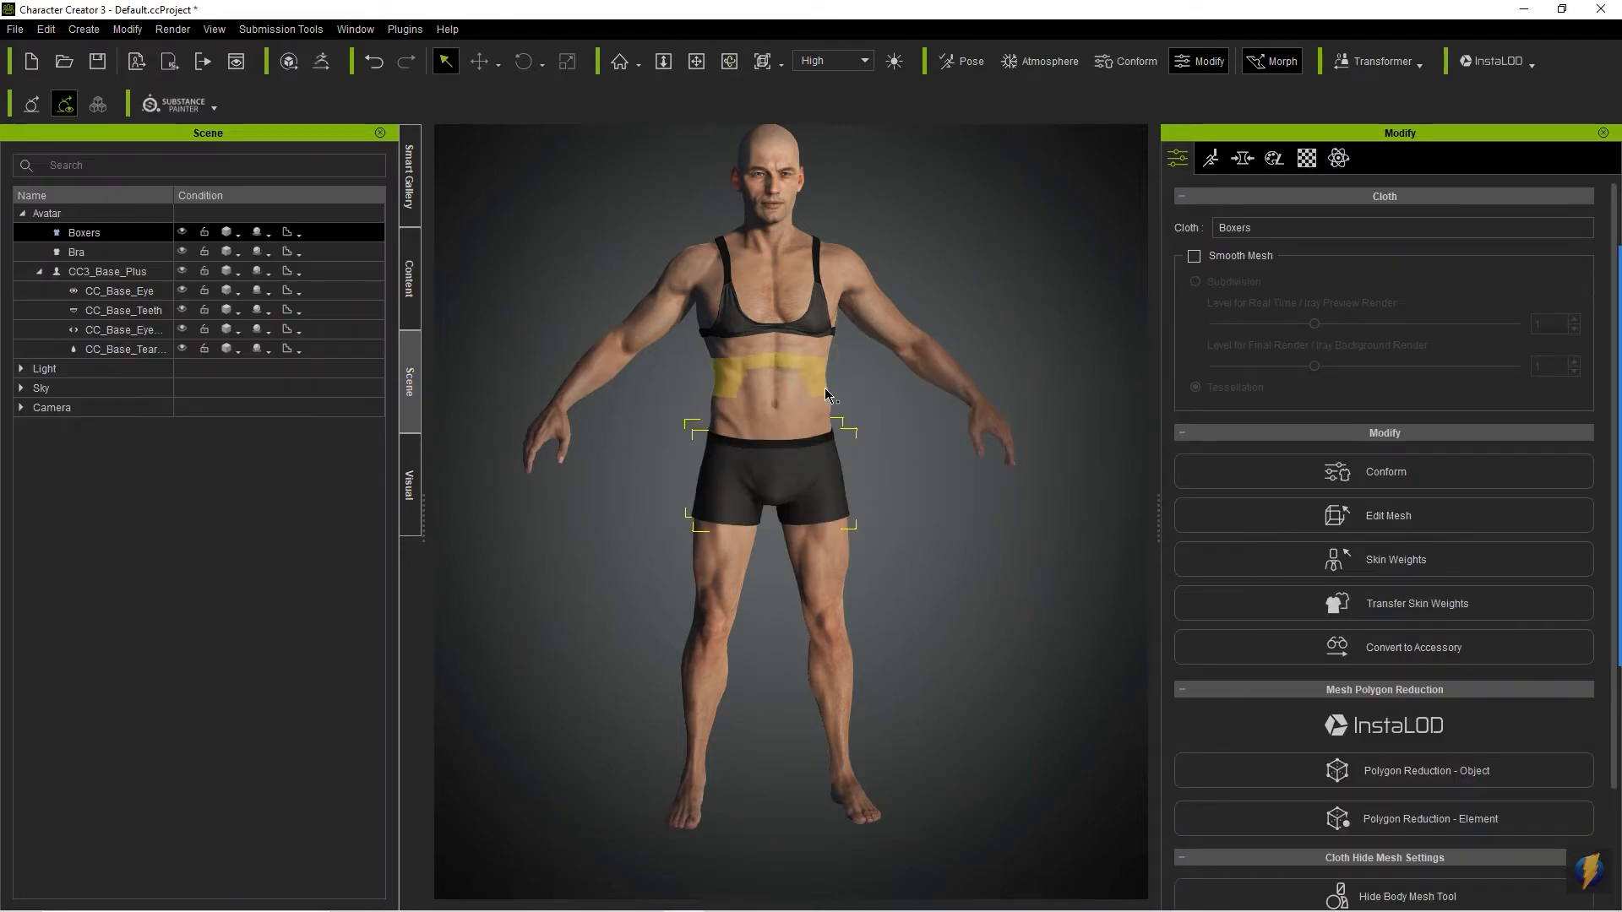
left_click(76, 253)
key("Delete")
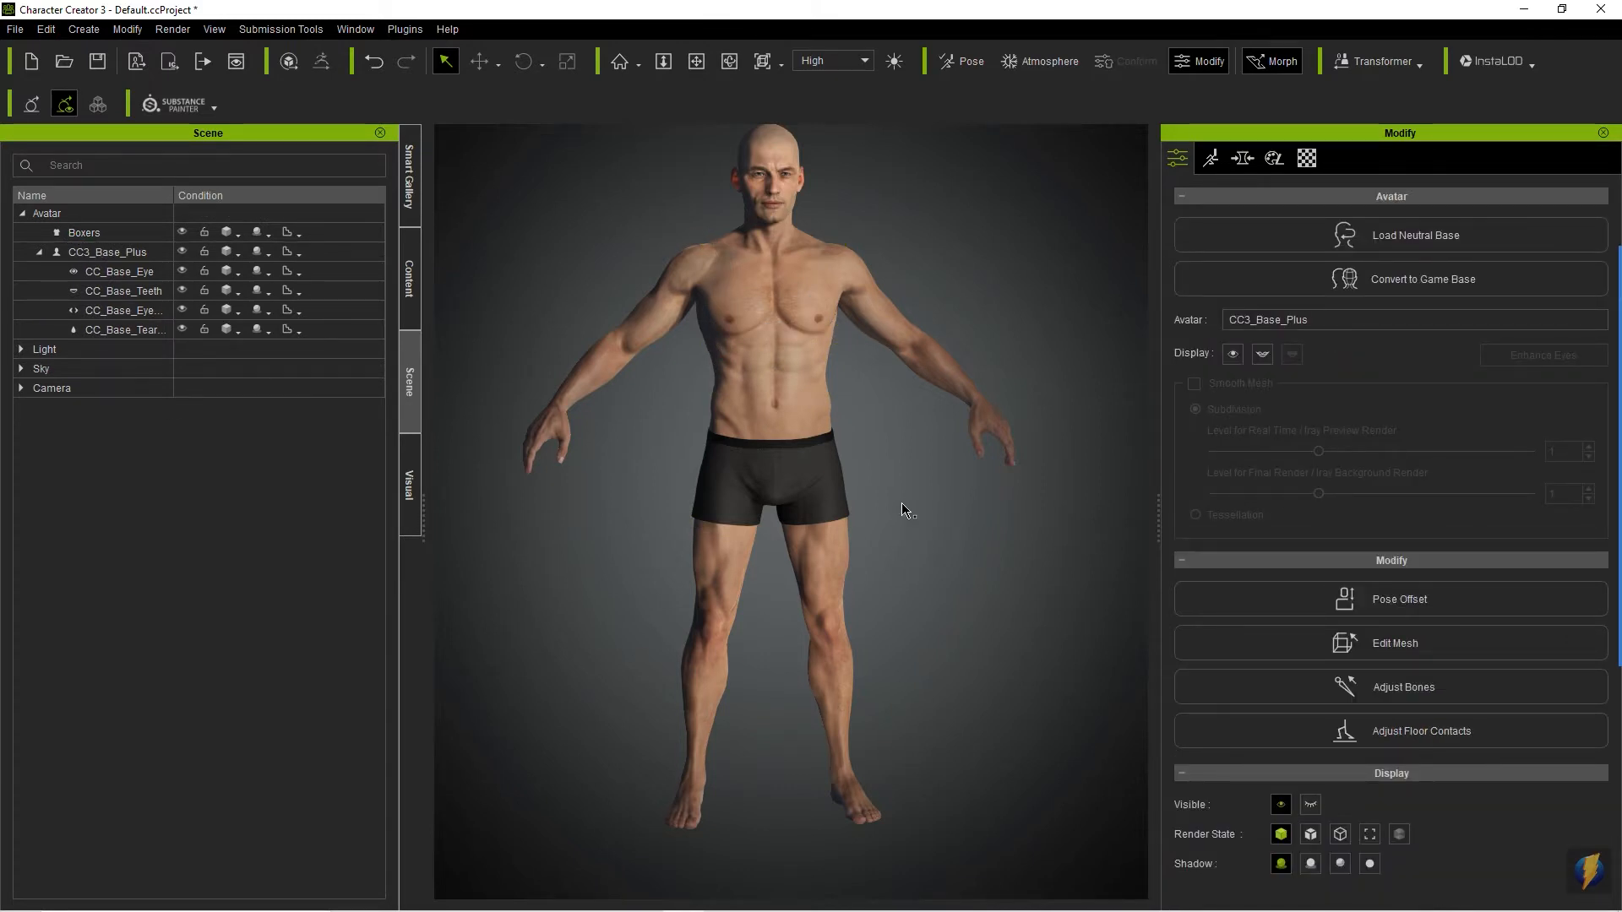
left_click_drag(693, 413, 981, 416, "alt")
left_click_drag(657, 390, 876, 391, "alt")
left_click_drag(677, 391, 1208, 420, "alt")
left_click_drag(725, 429, 1063, 417, "alt")
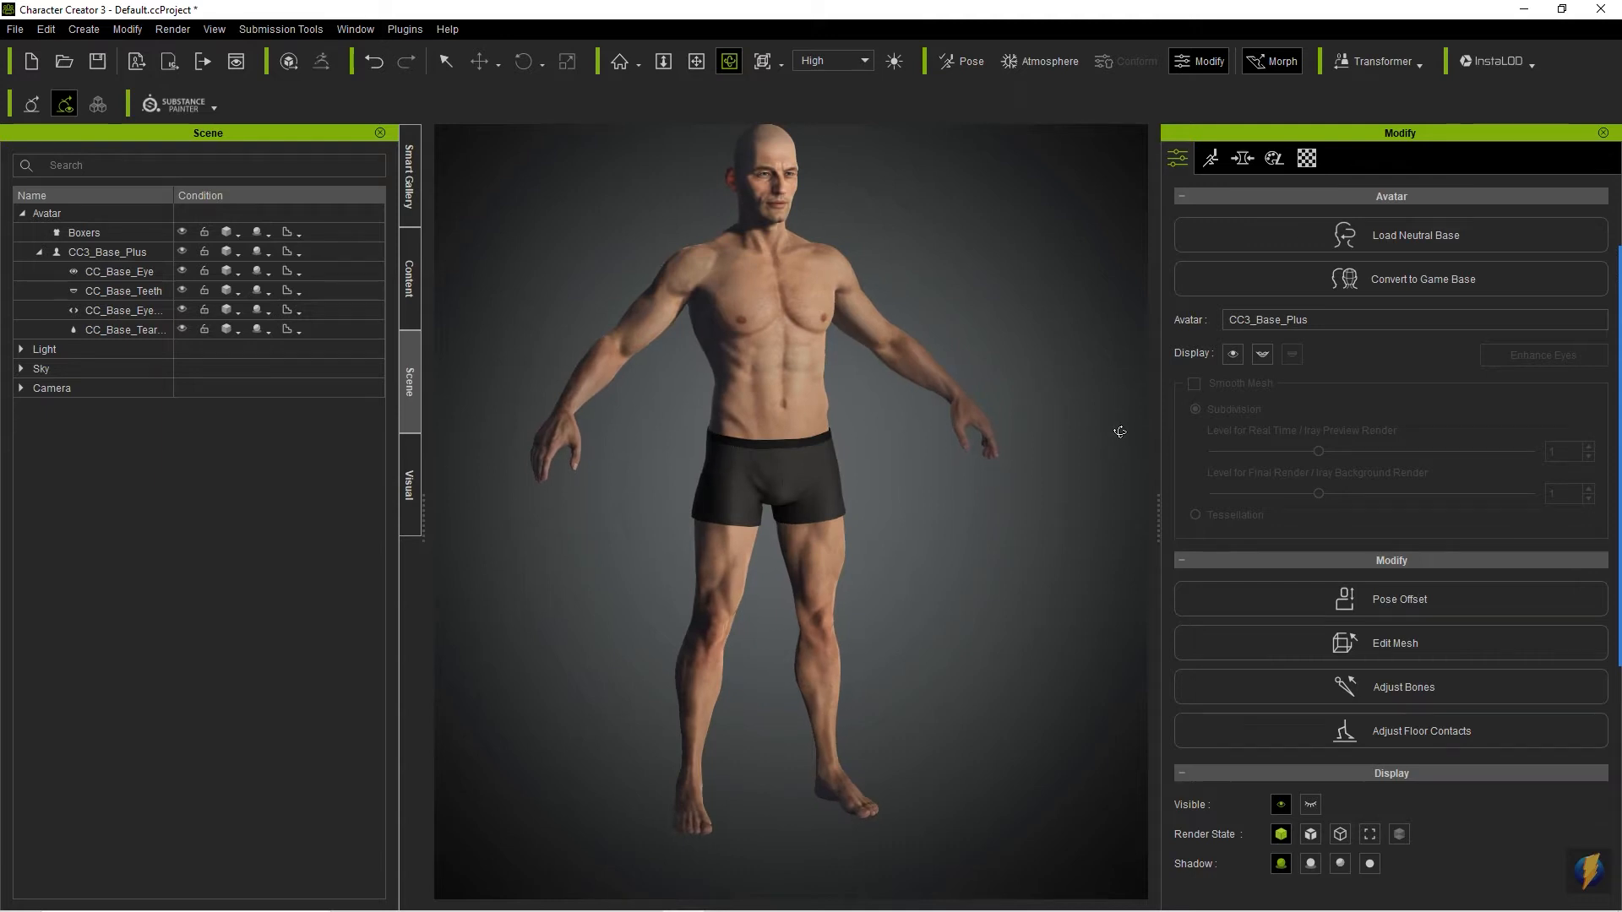
- Browse the avatar presets in the Full Body subfolders, including High Resolution, Hivewire and Repack for CC3+, and in the Head folder
left_click(411, 280)
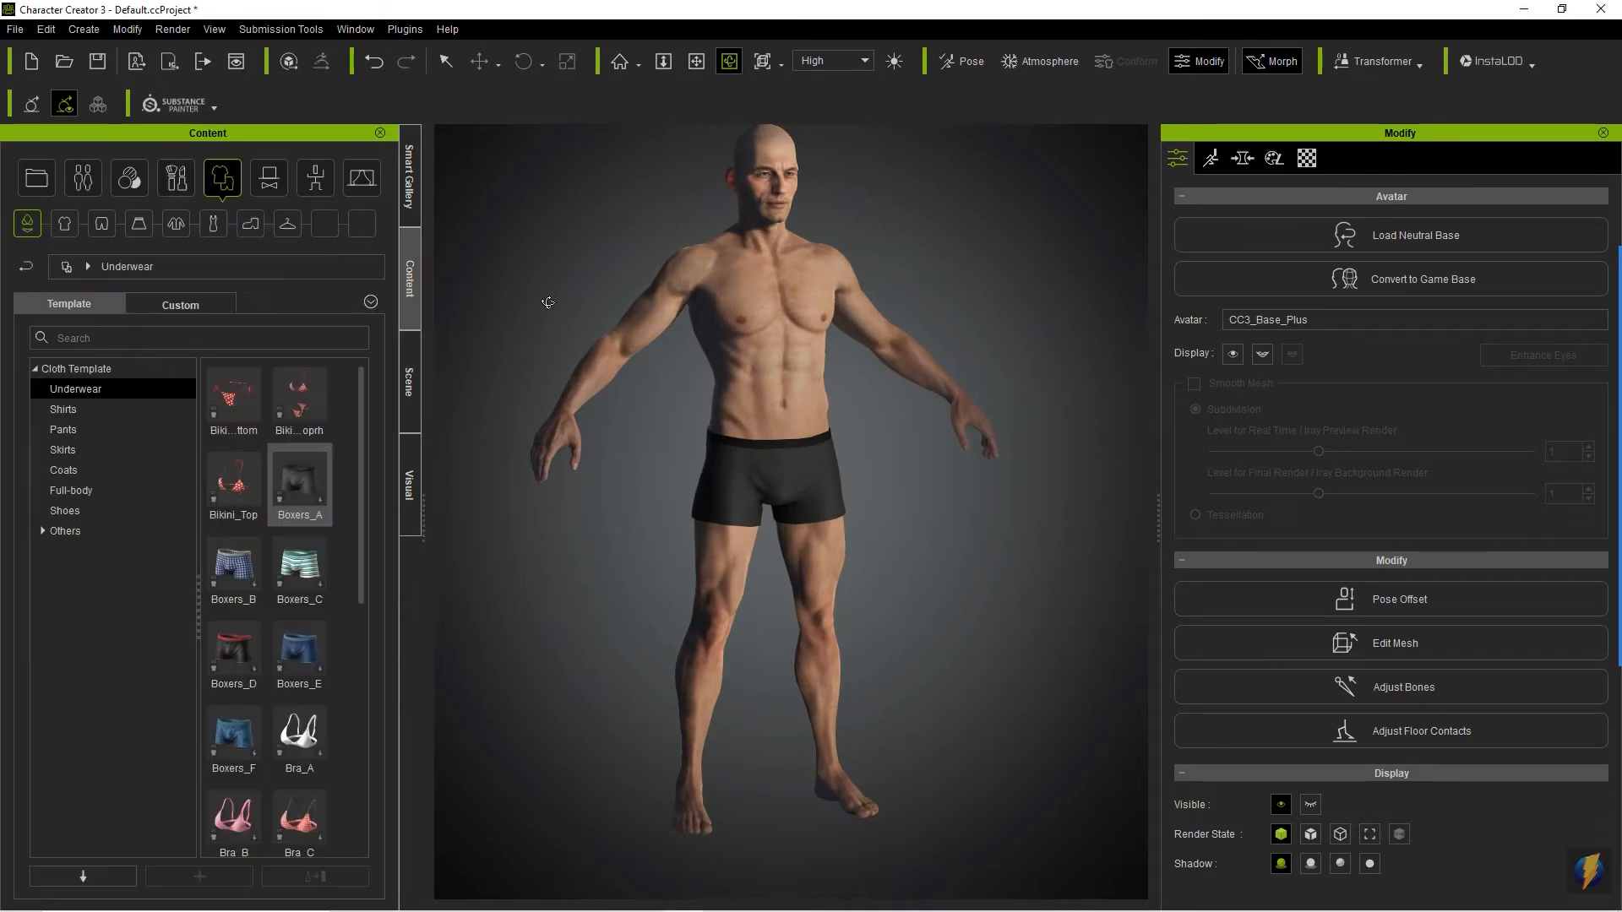
left_click(84, 180)
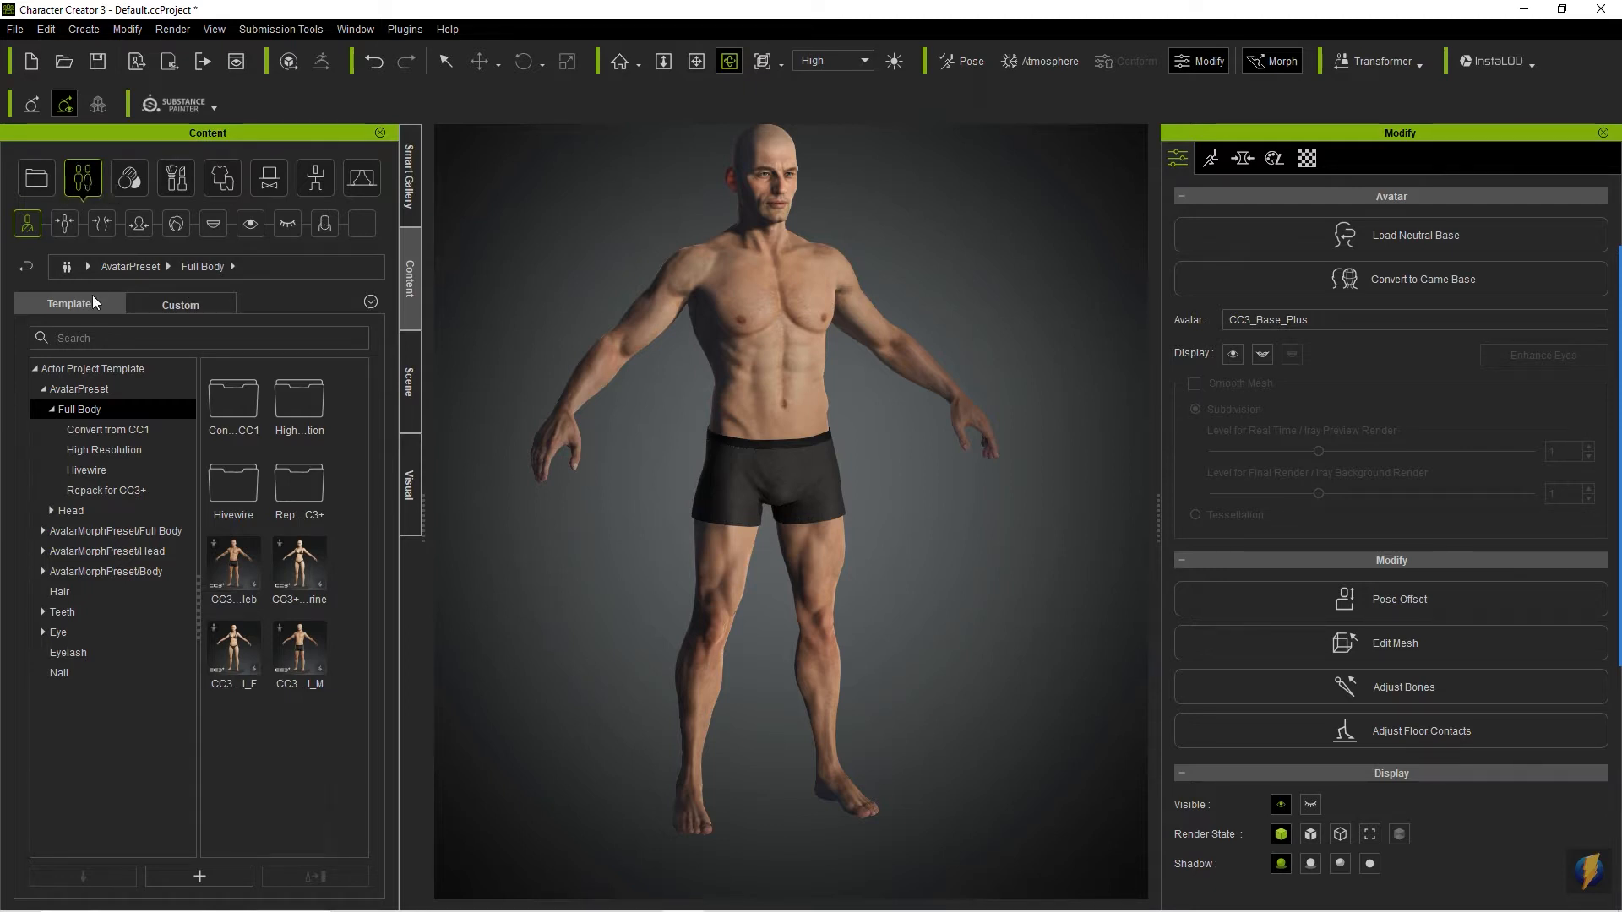
left_click(108, 429)
left_click(107, 451)
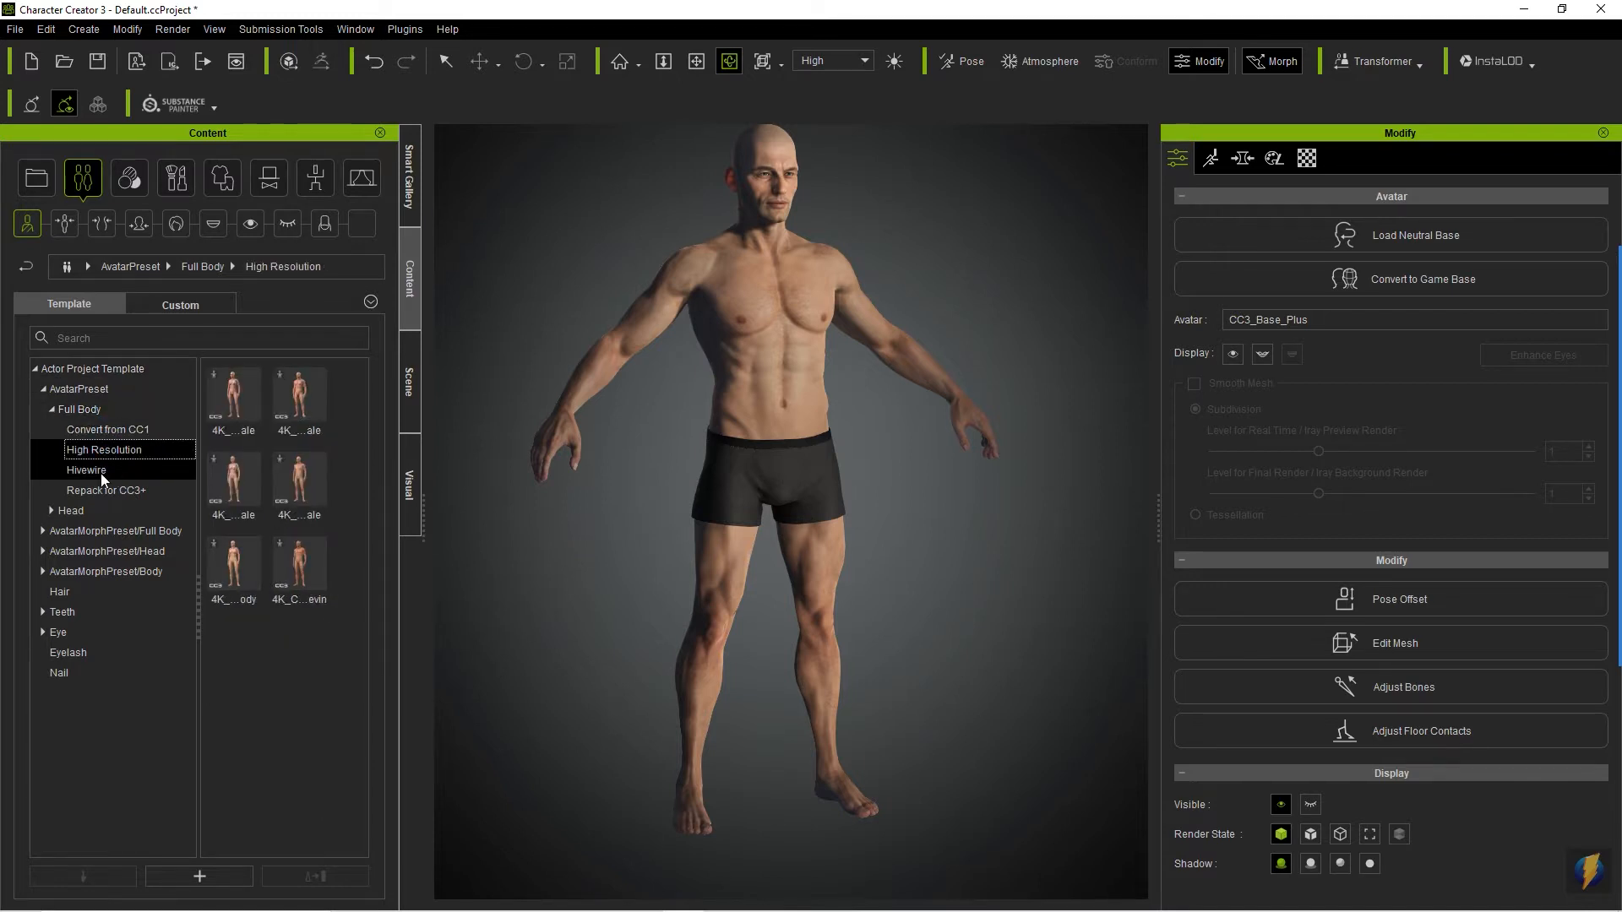
left_click(100, 471)
left_click(109, 489)
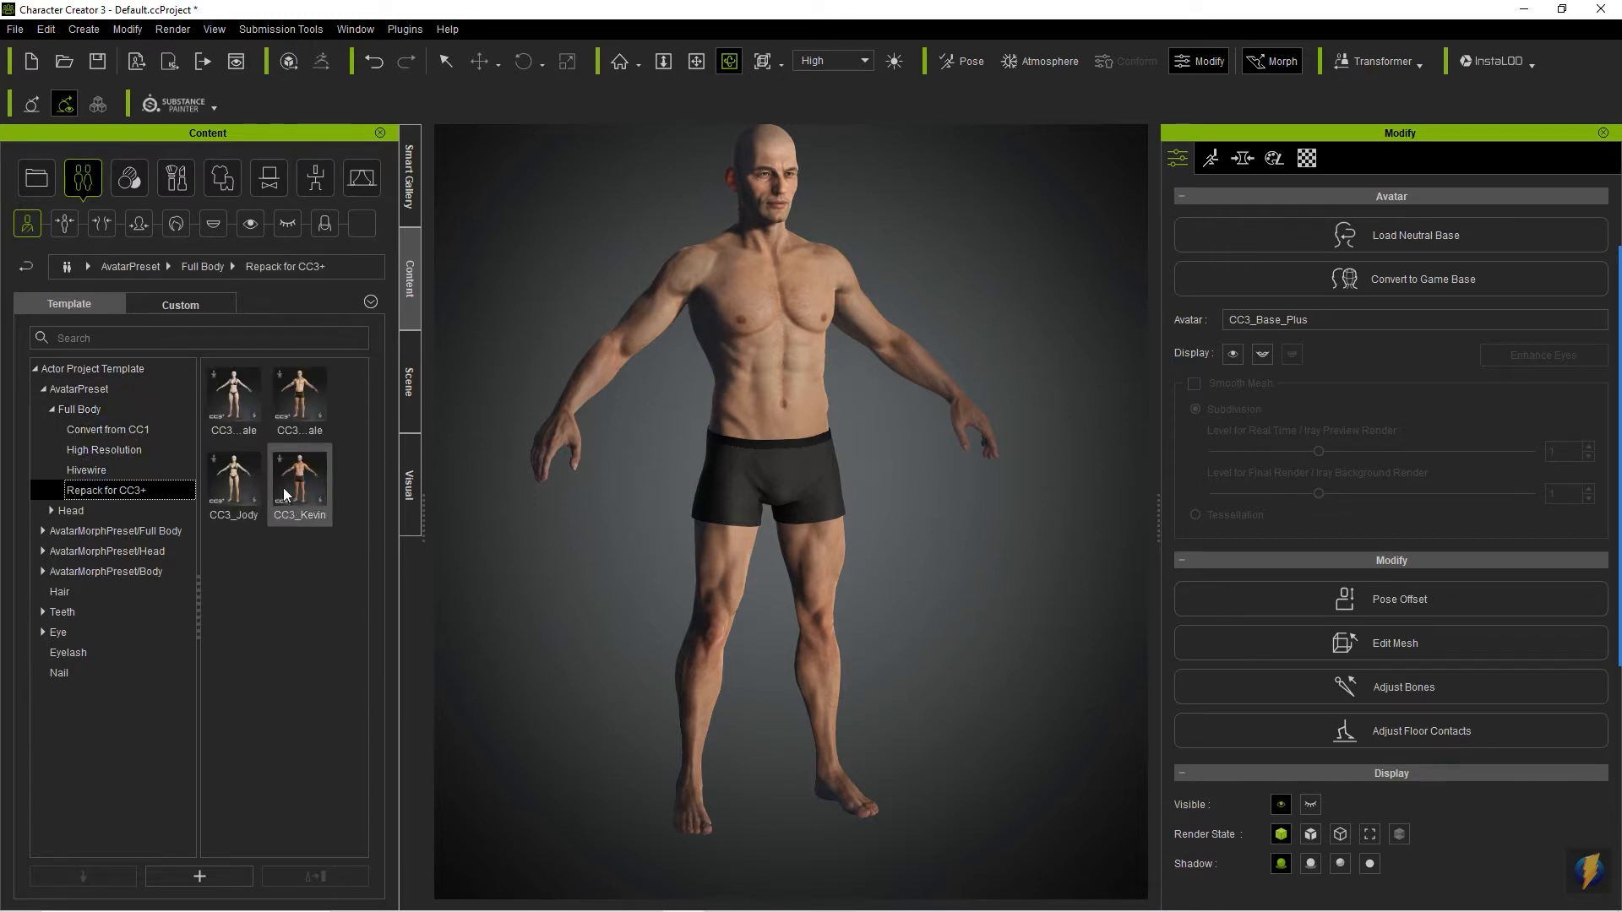
left_click(114, 512)
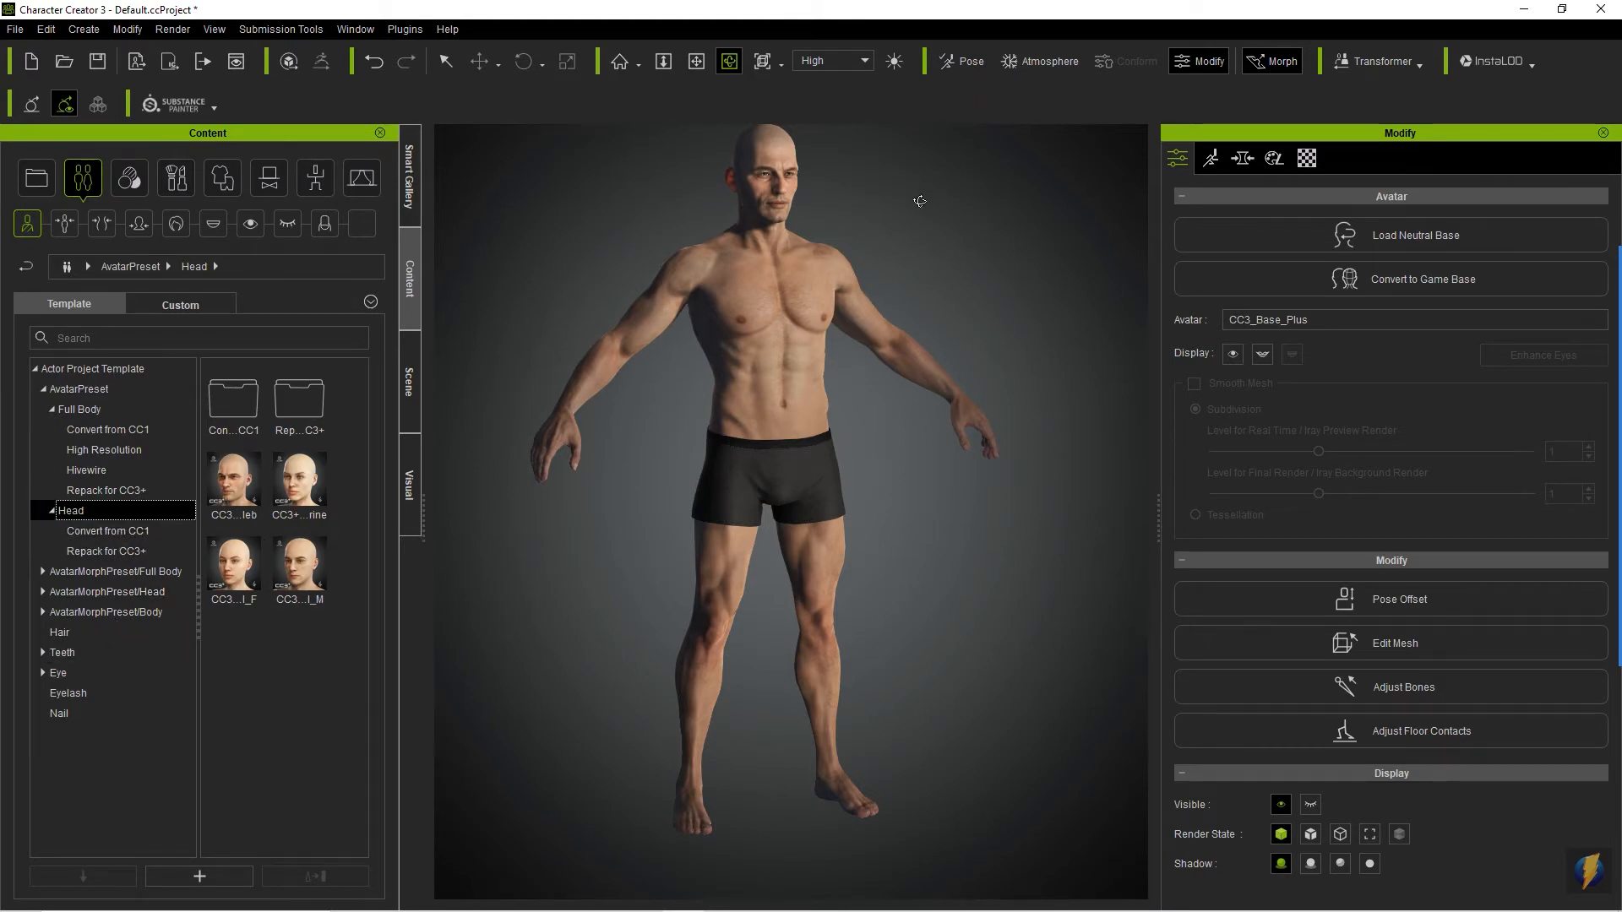
left_click(134, 429)
left_click(123, 492)
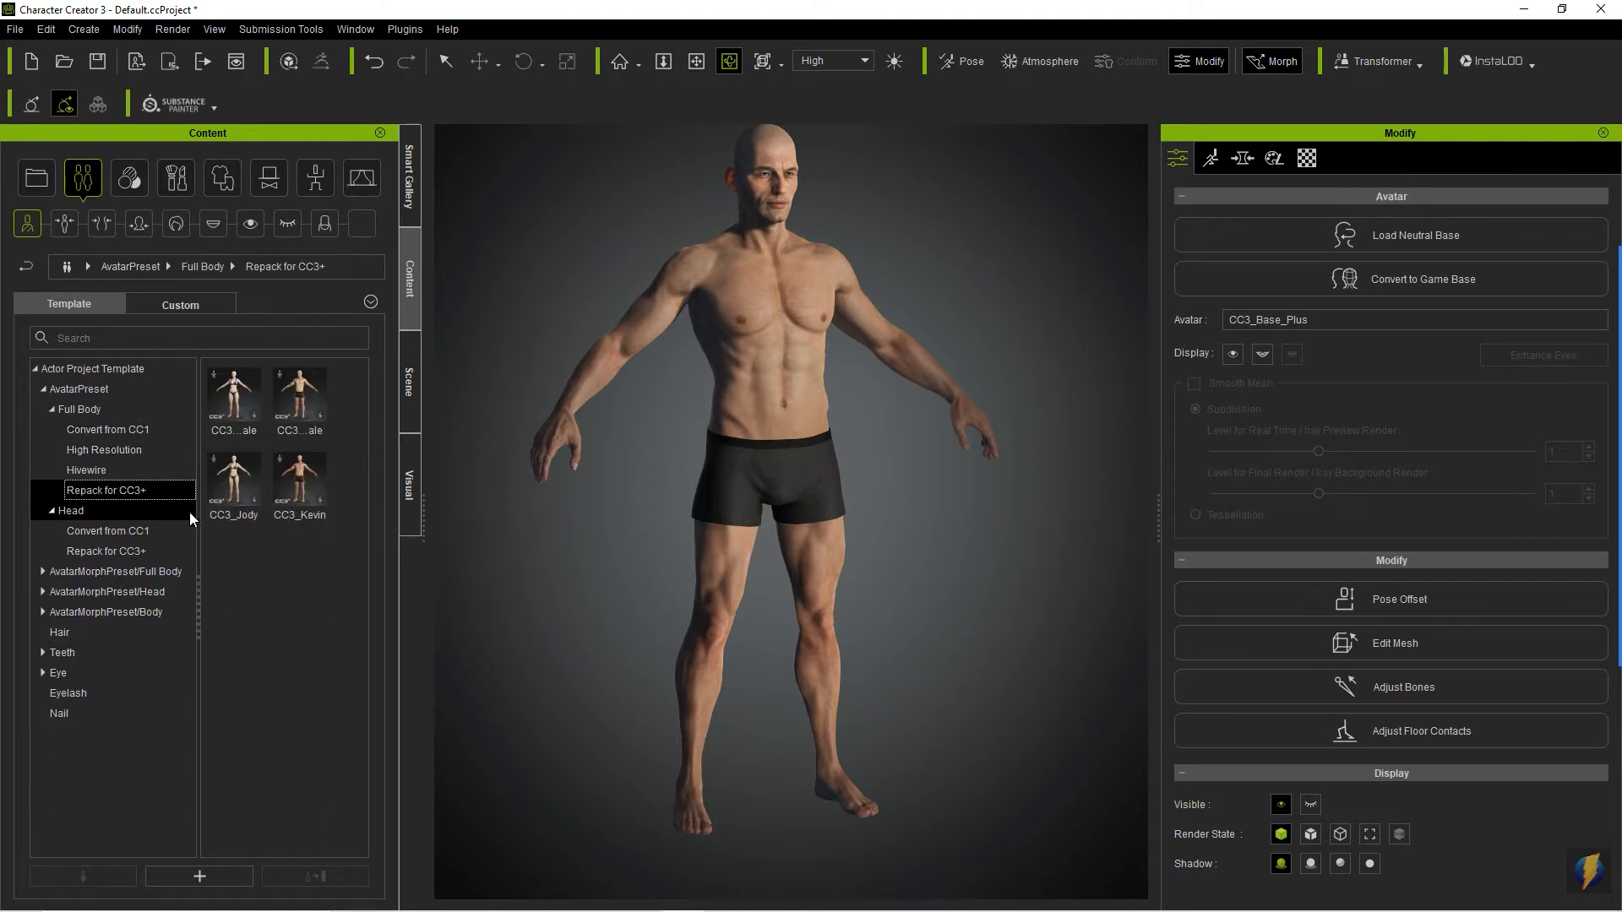
mouse_move(264, 443)
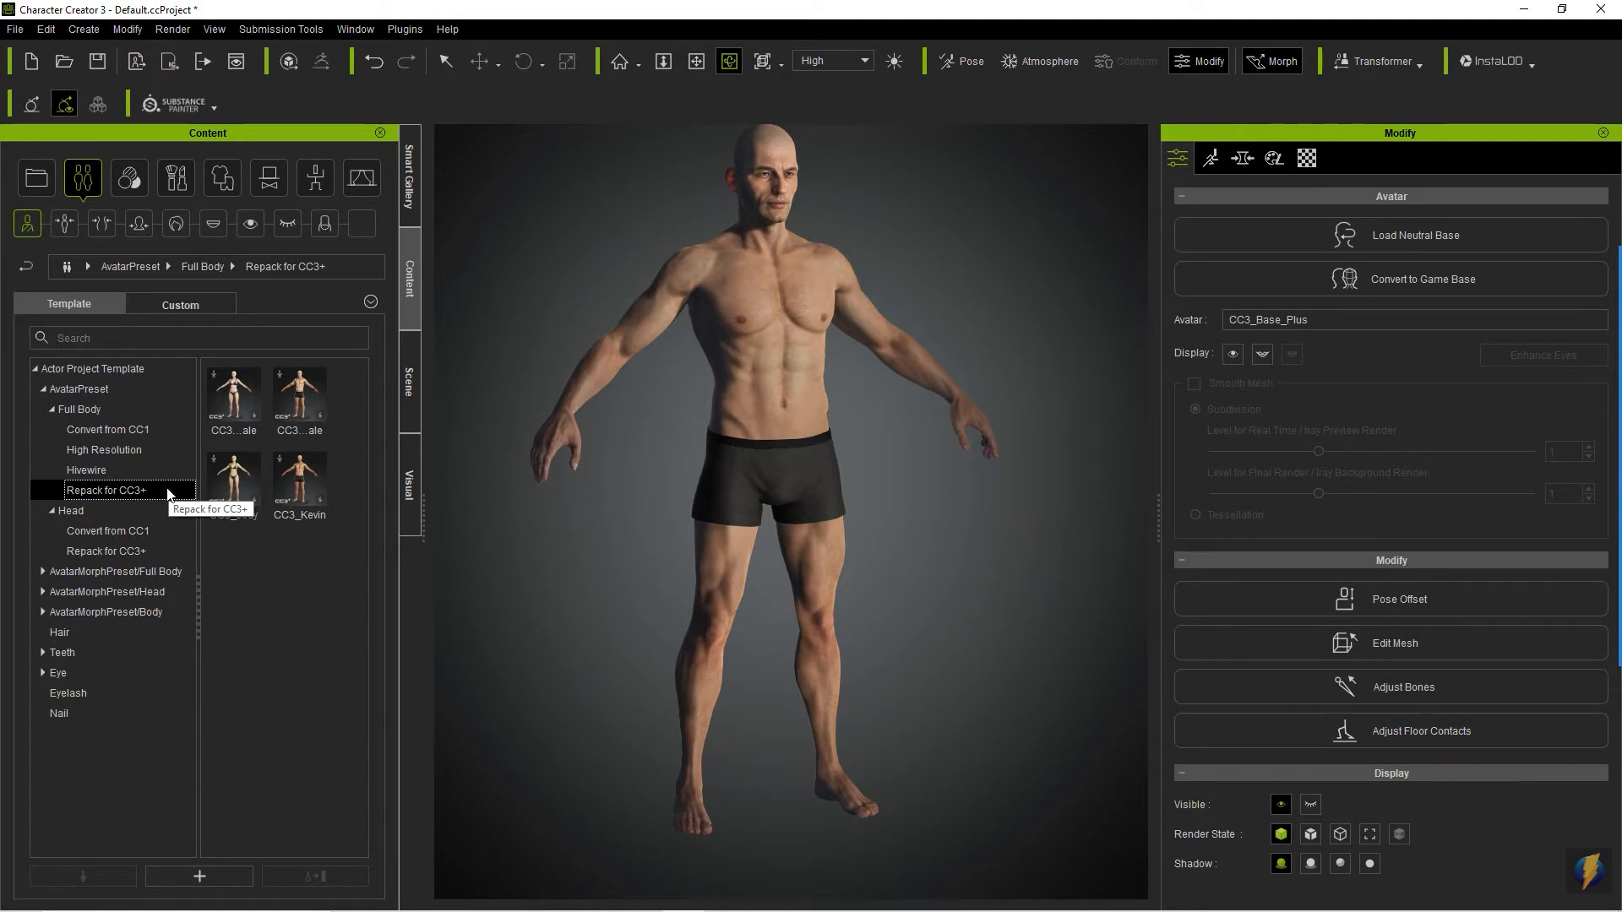
- Add the Dusk_Hair hairstyle from the hair templates to the avatar
left_click(73, 633)
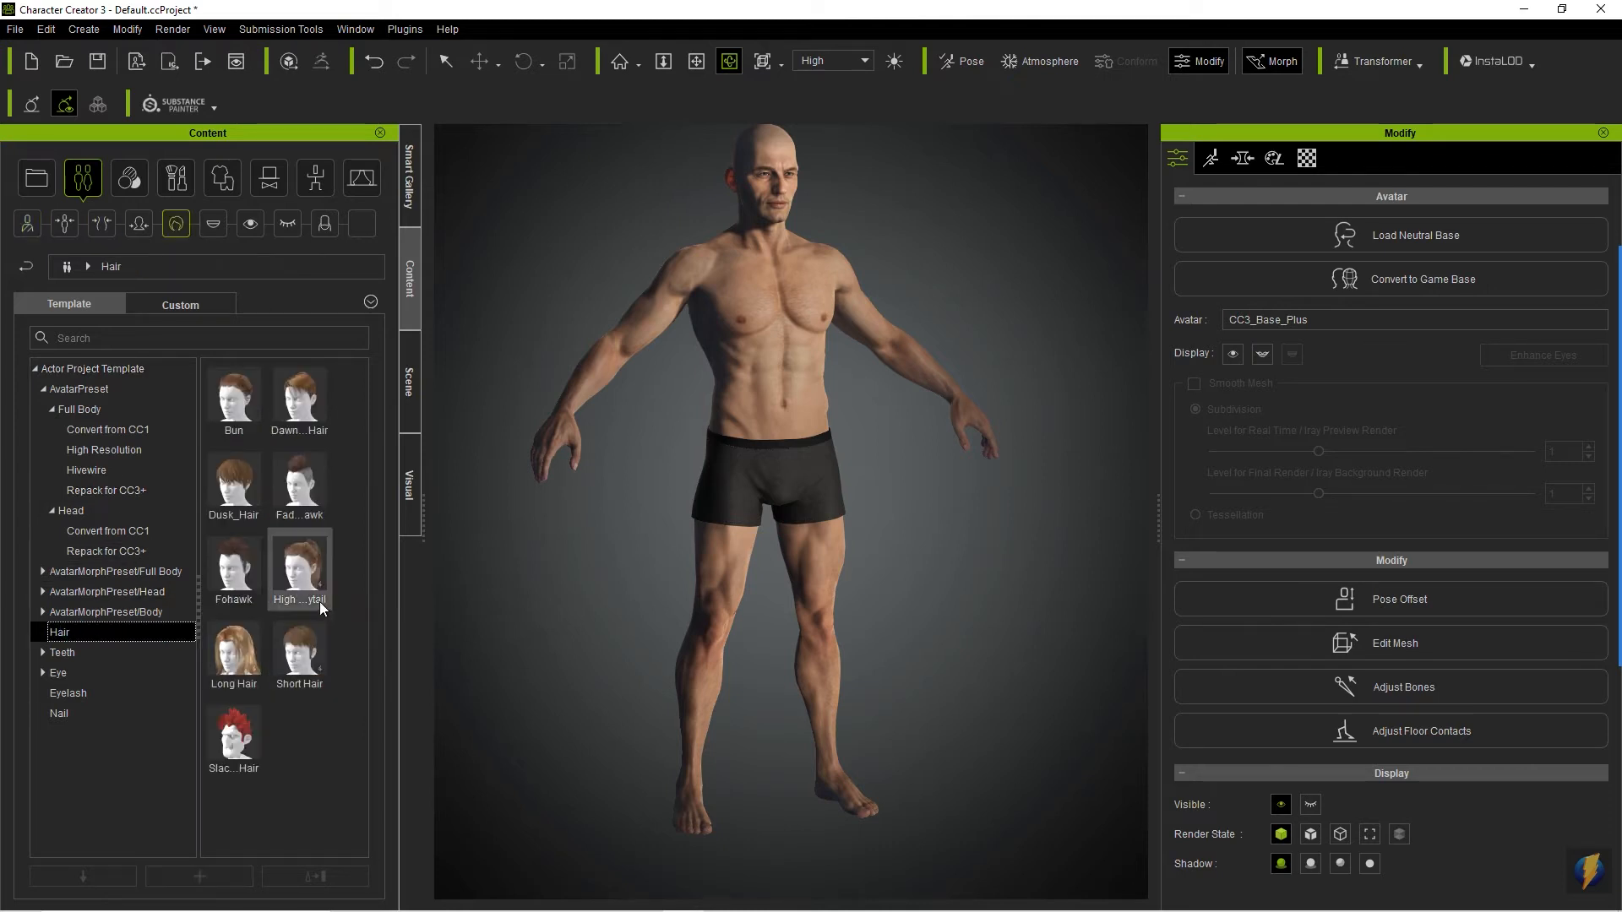
mouse_move(320, 602)
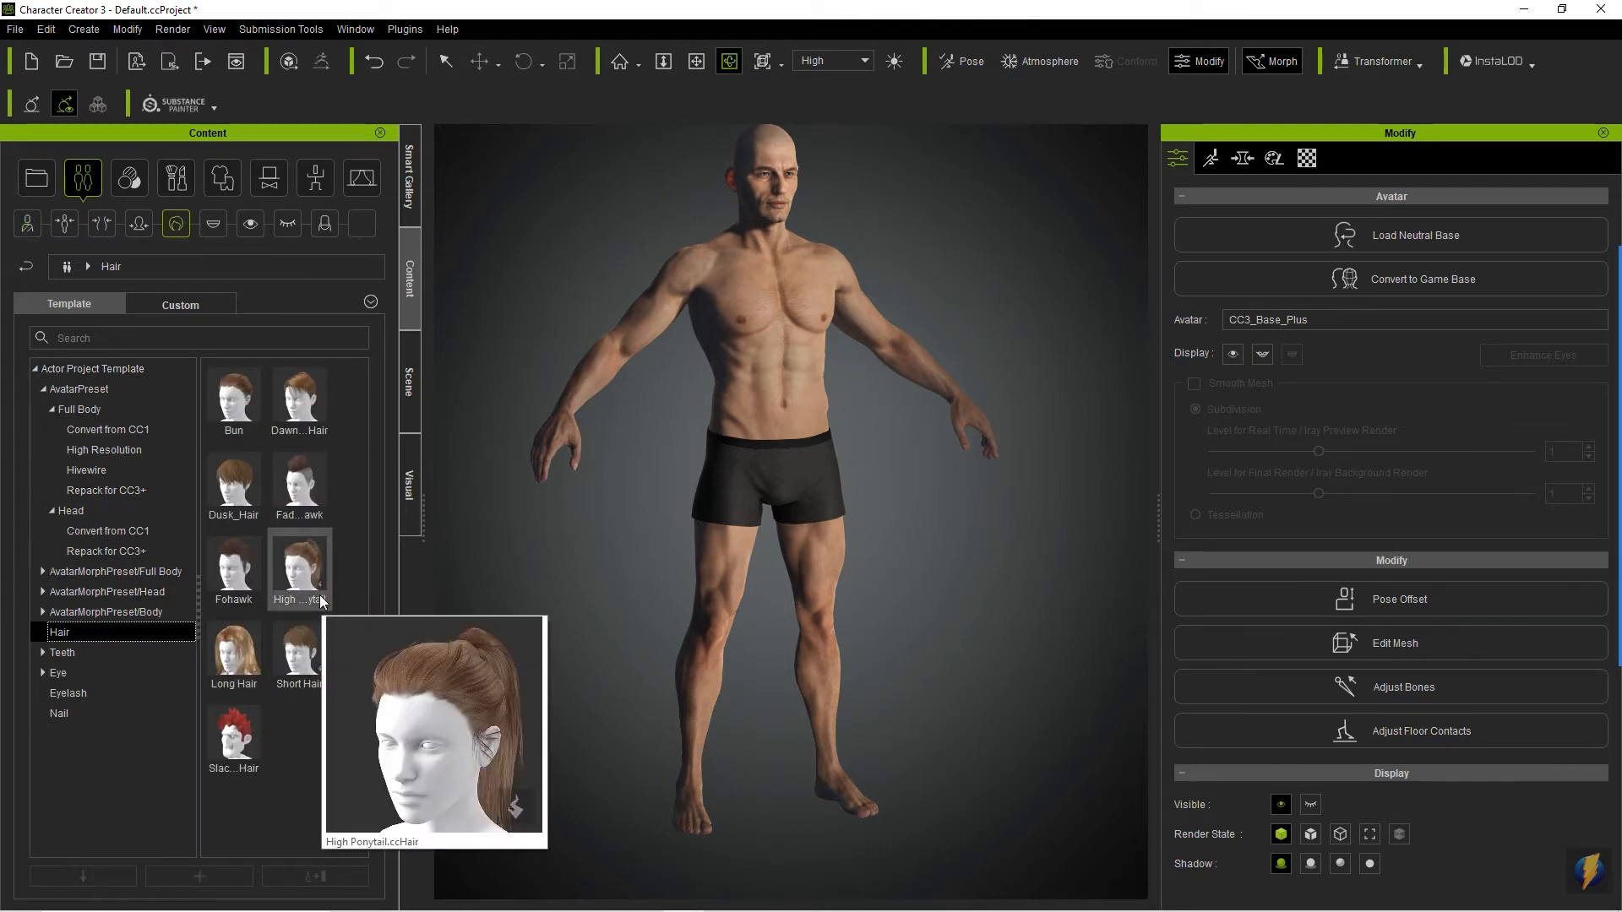
mouse_move(232, 488)
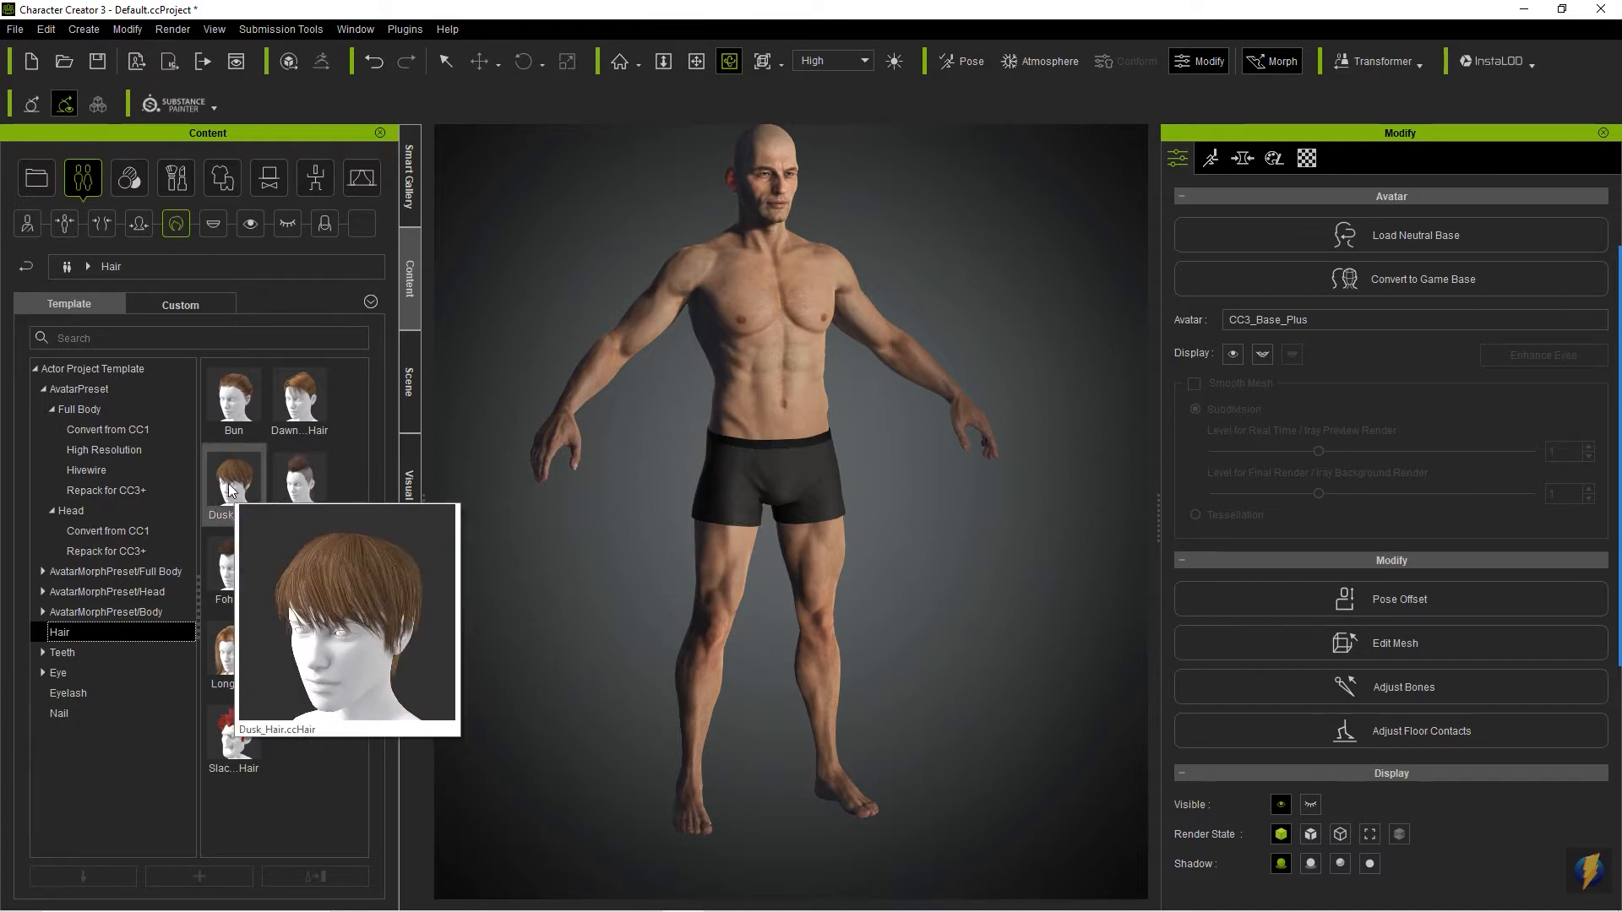
left_click_drag(228, 484, 760, 431)
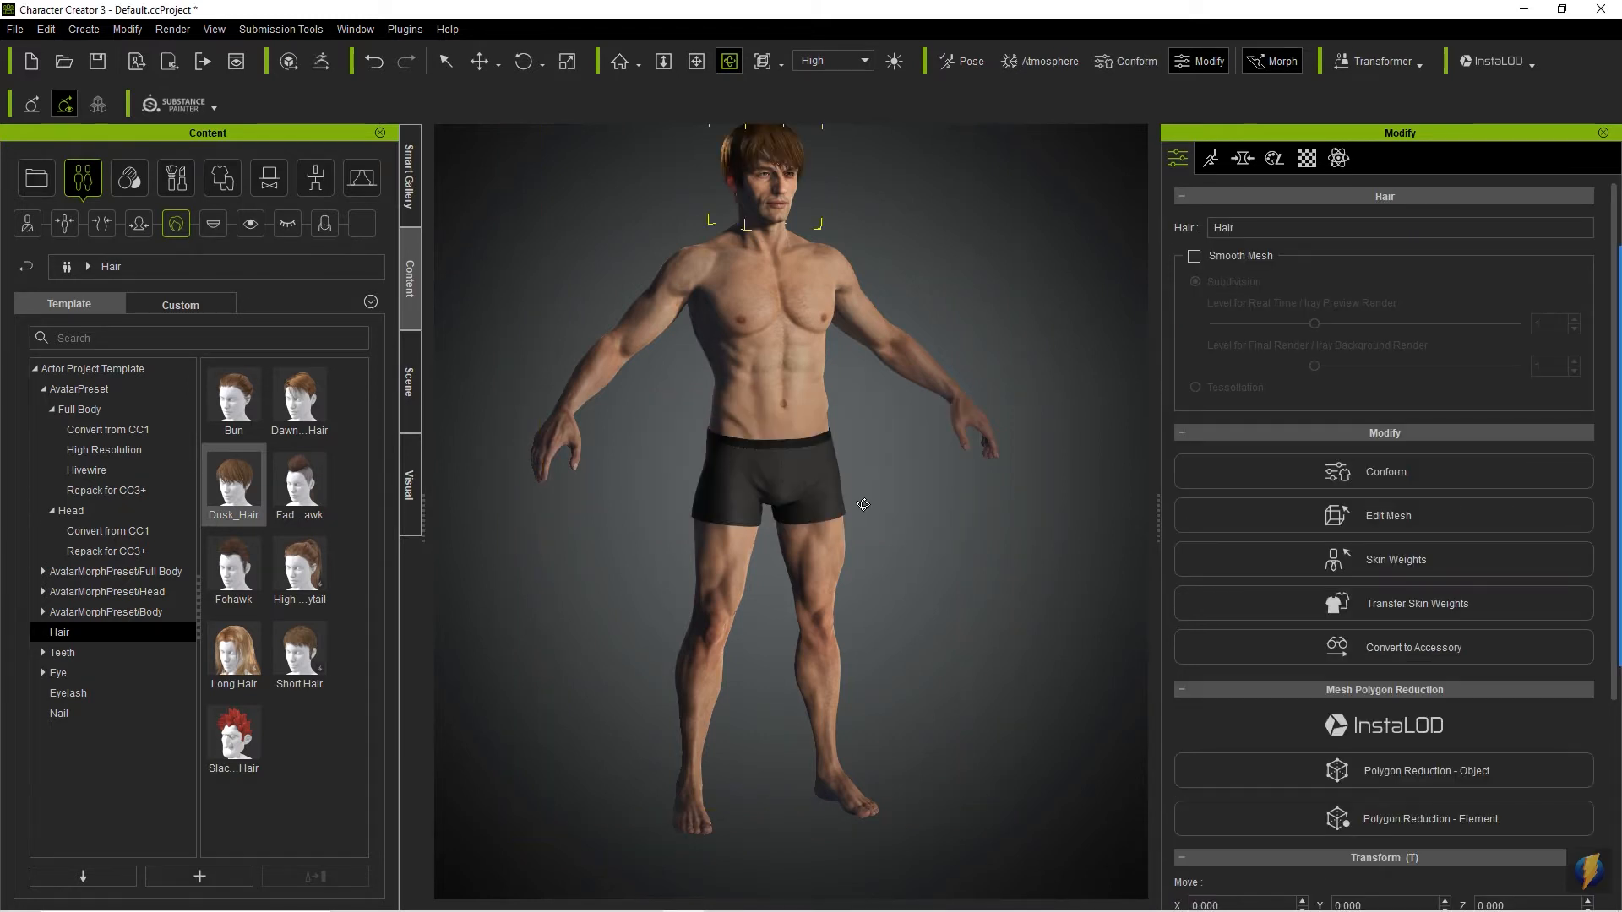
- Inspect the avatar's new hairstyle up close in the Face camera view
key("x")
left_click_drag(837, 360, 851, 609)
scroll(853, 620, "up", 2)
scroll(840, 614, "up", 1)
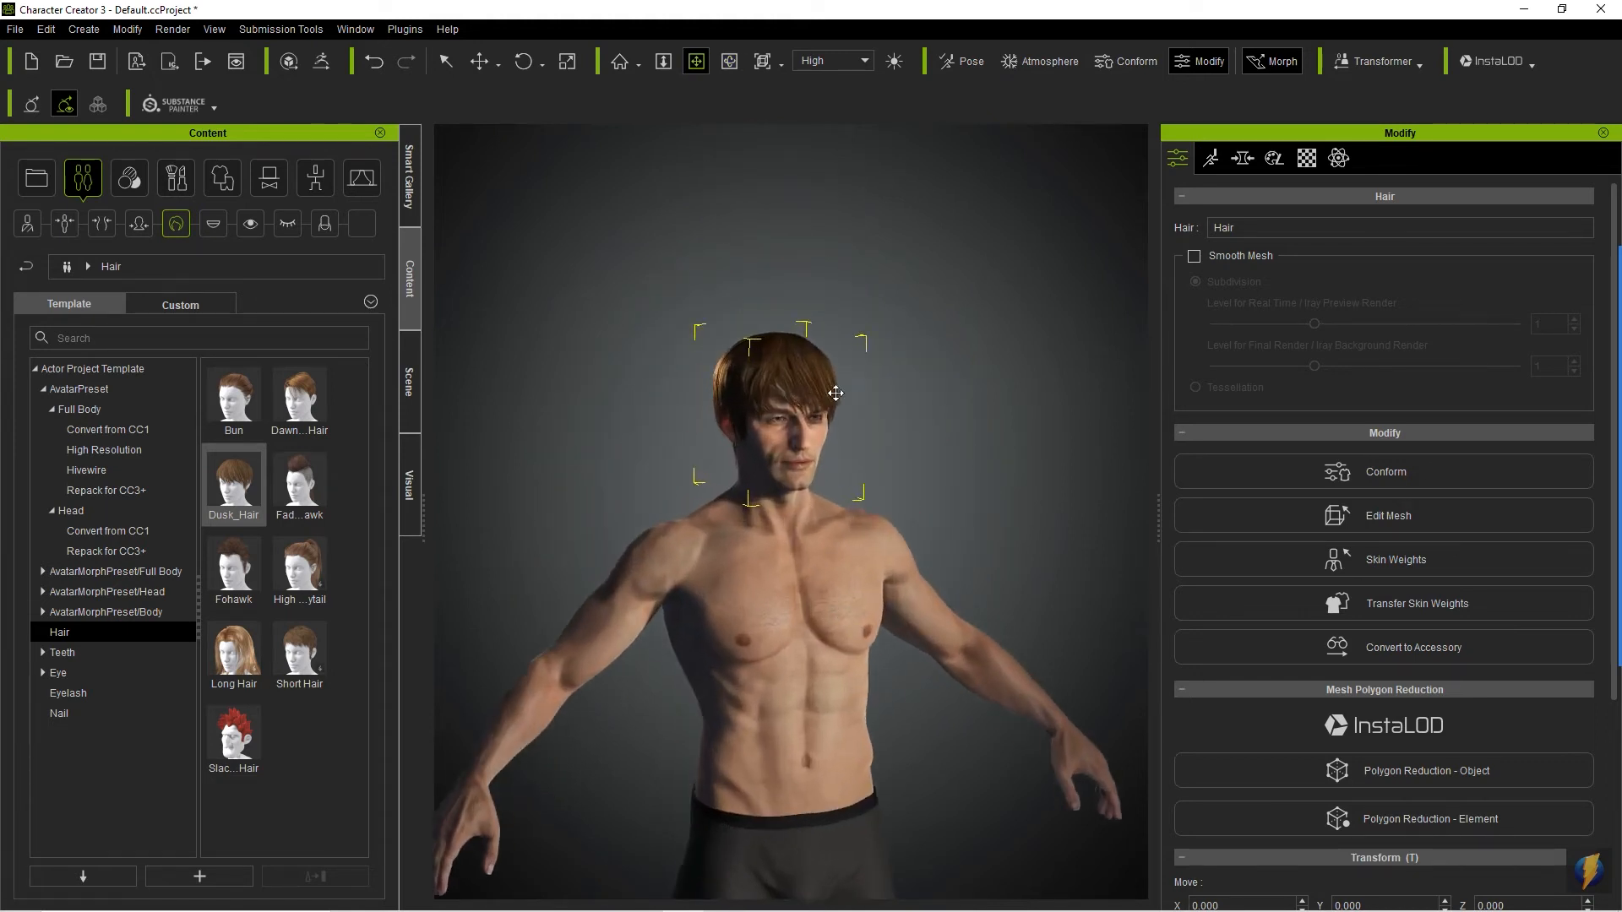
left_click(779, 64)
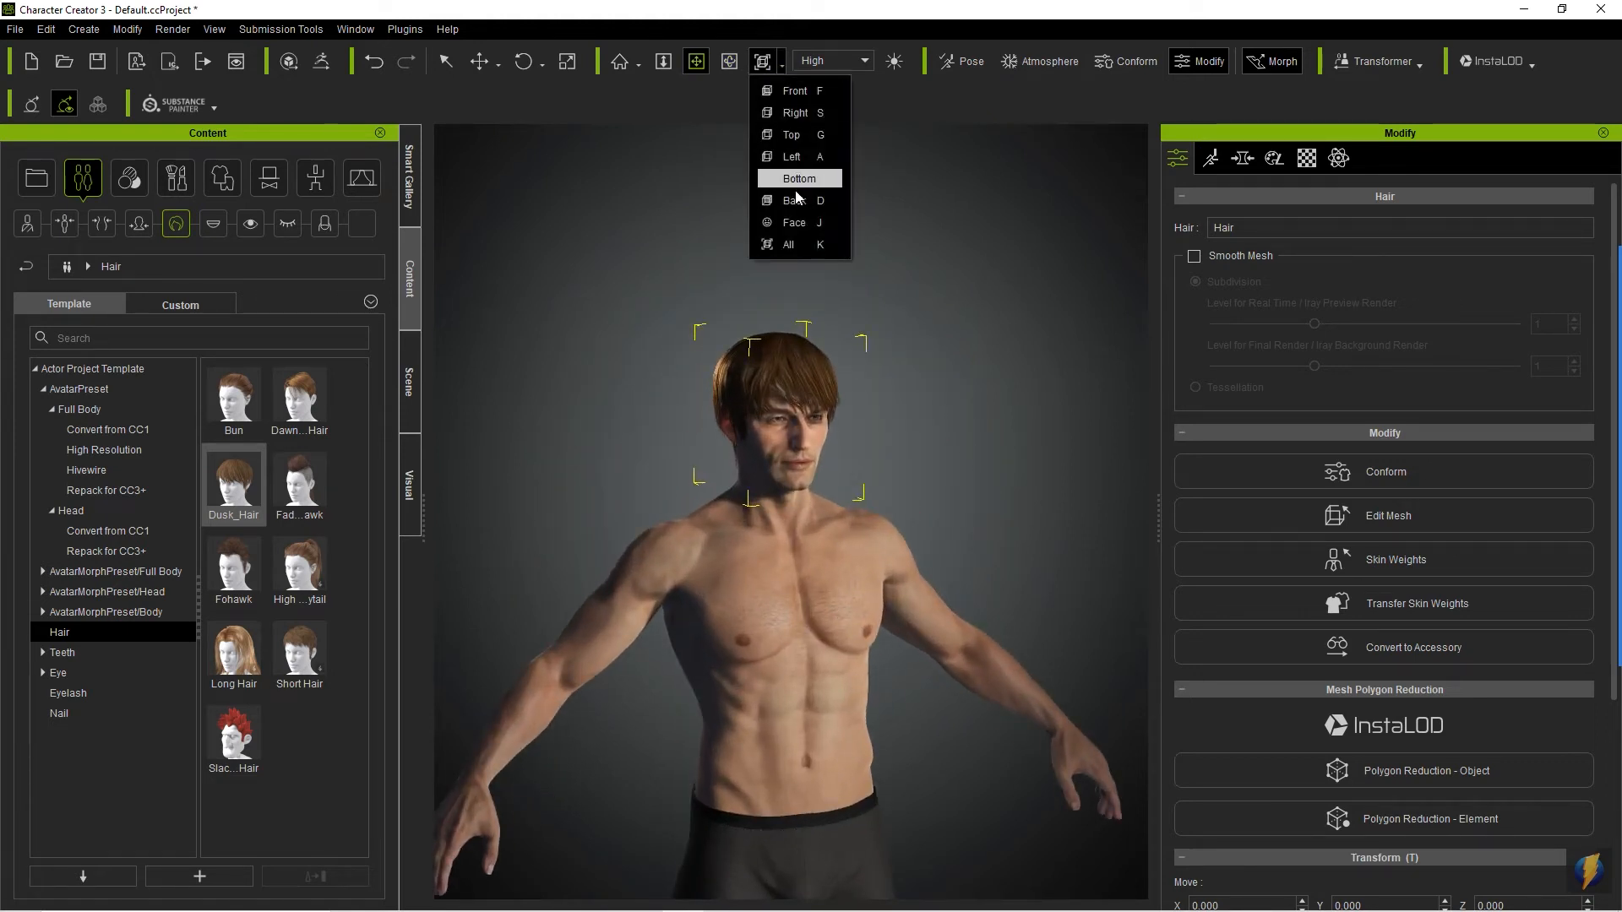
left_click(799, 223)
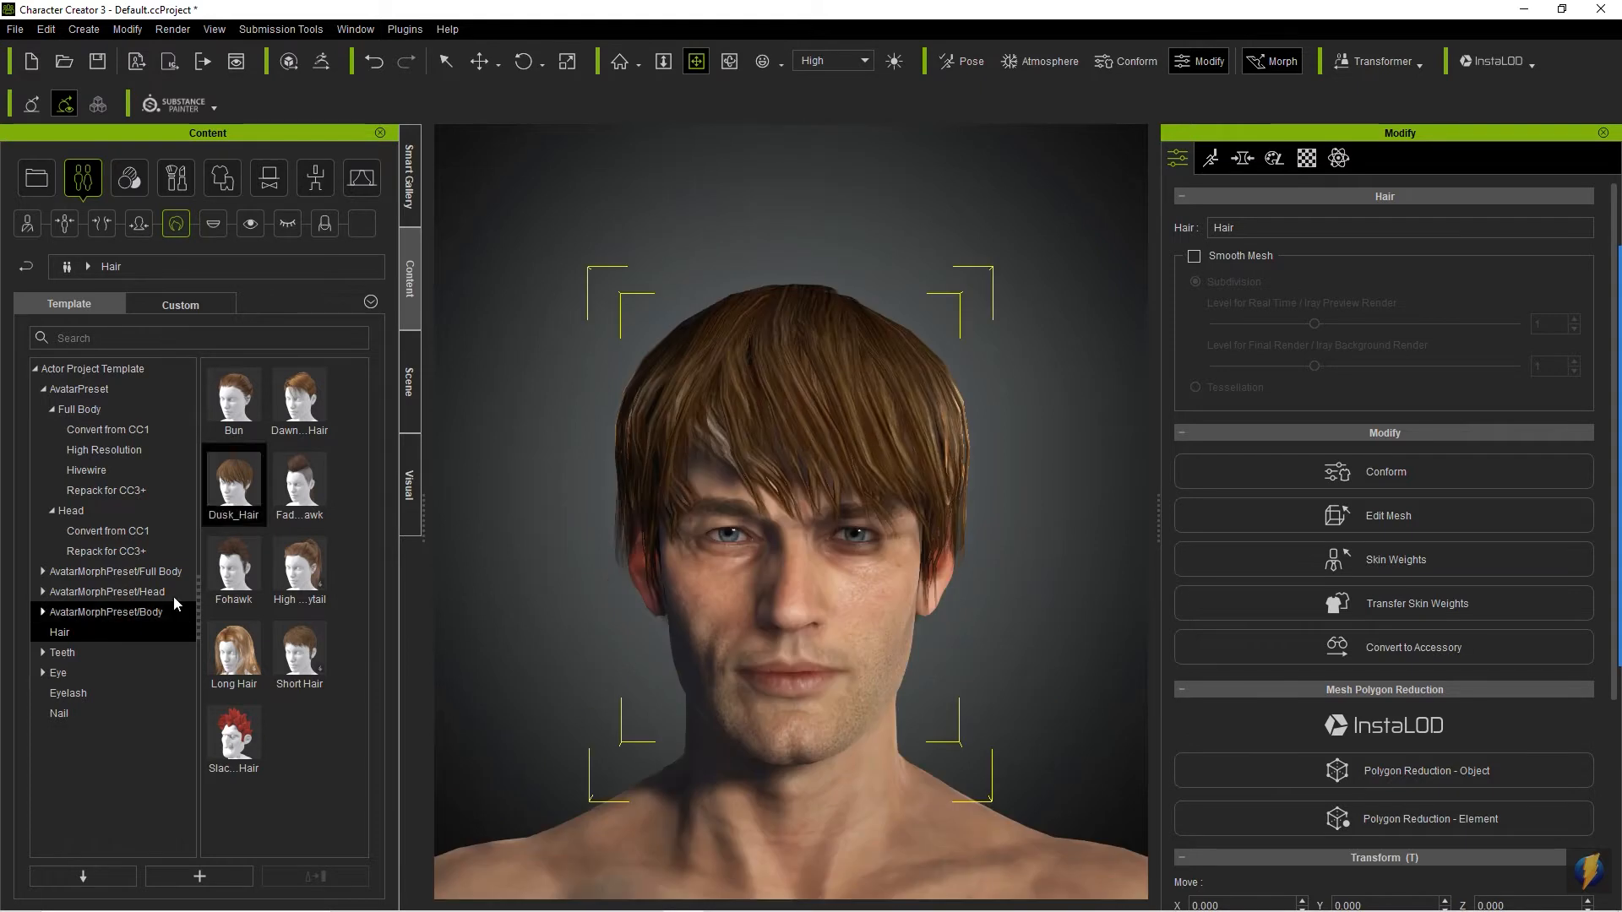
- Browse the Teeth, Eye and Eyelash templates, including the CC1 Base and Hivewire eye subfolders
left_click(43, 652)
left_click(61, 653)
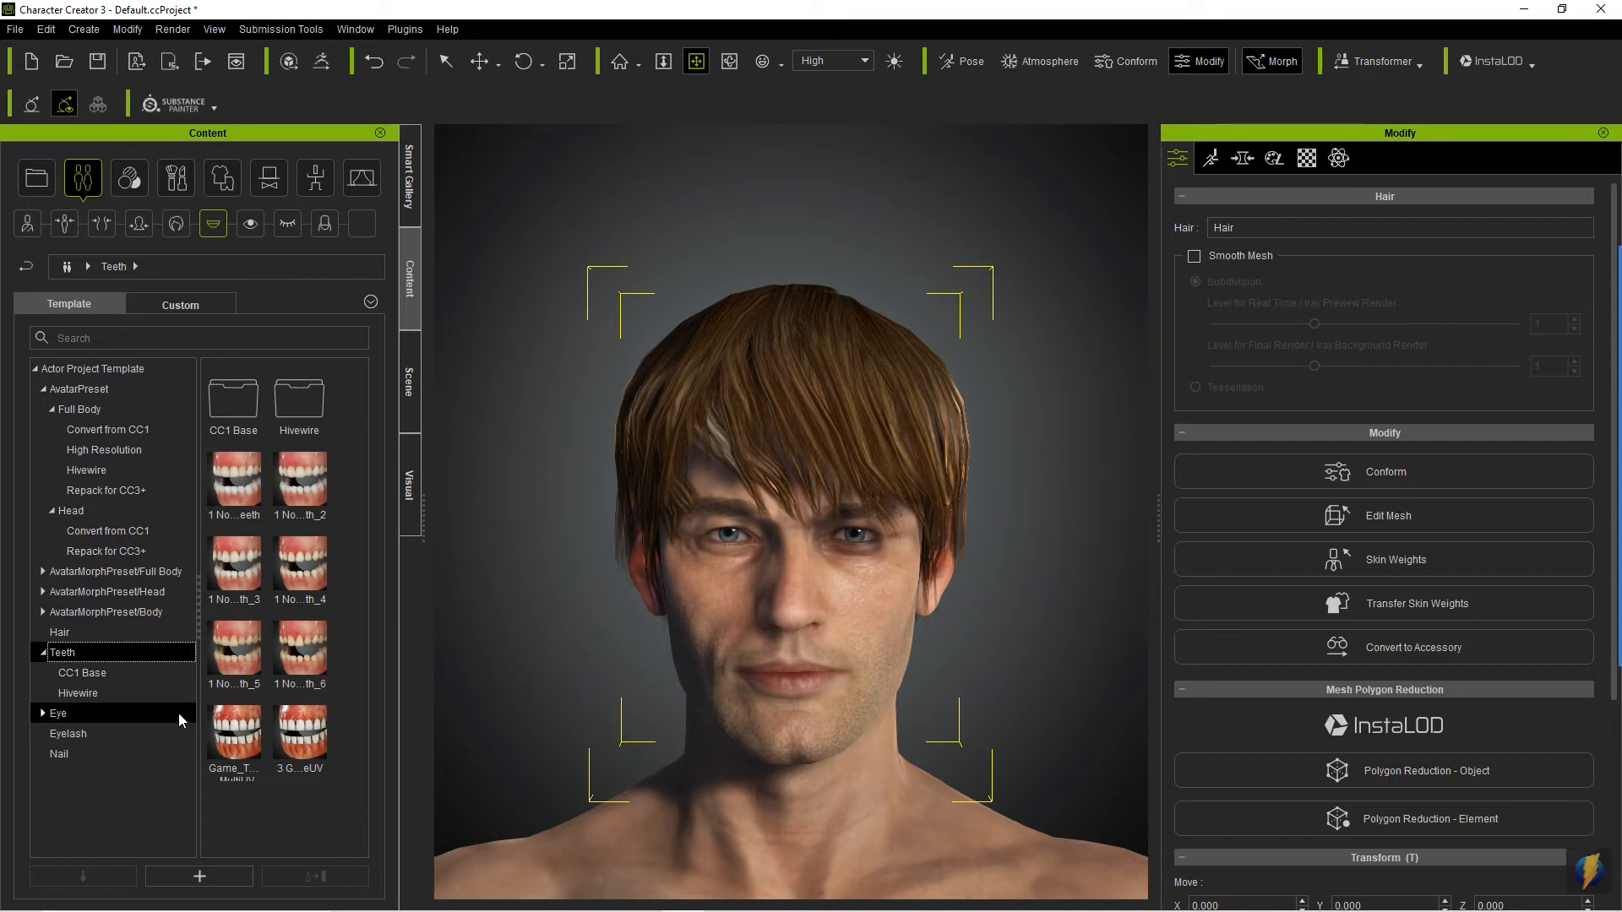
left_click(43, 713)
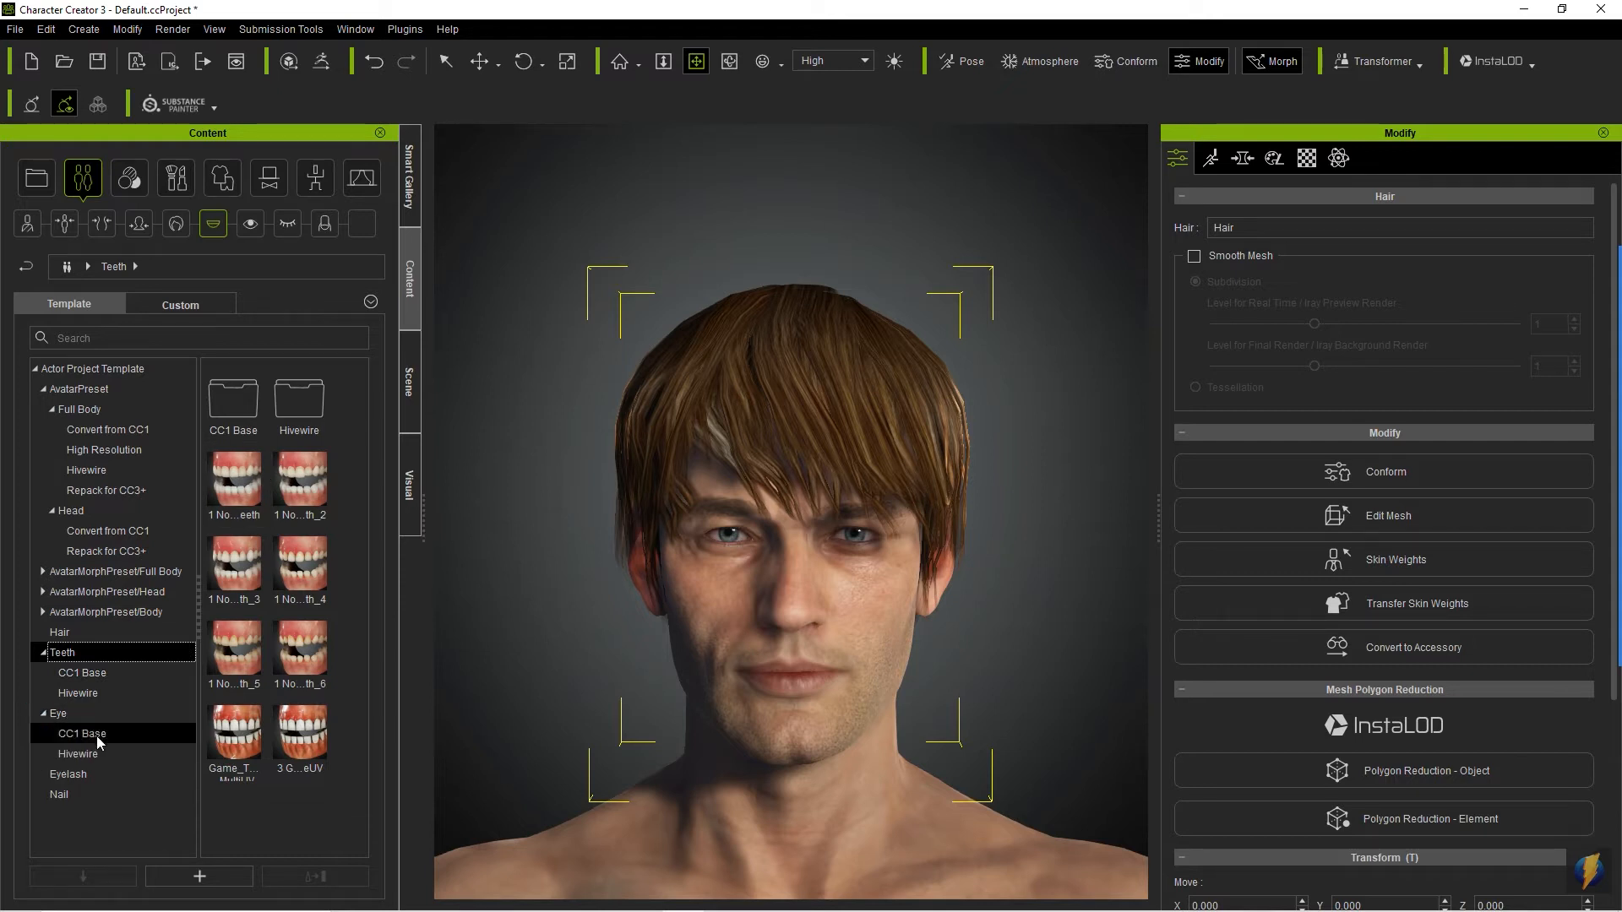
left_click(88, 733)
left_click(99, 751)
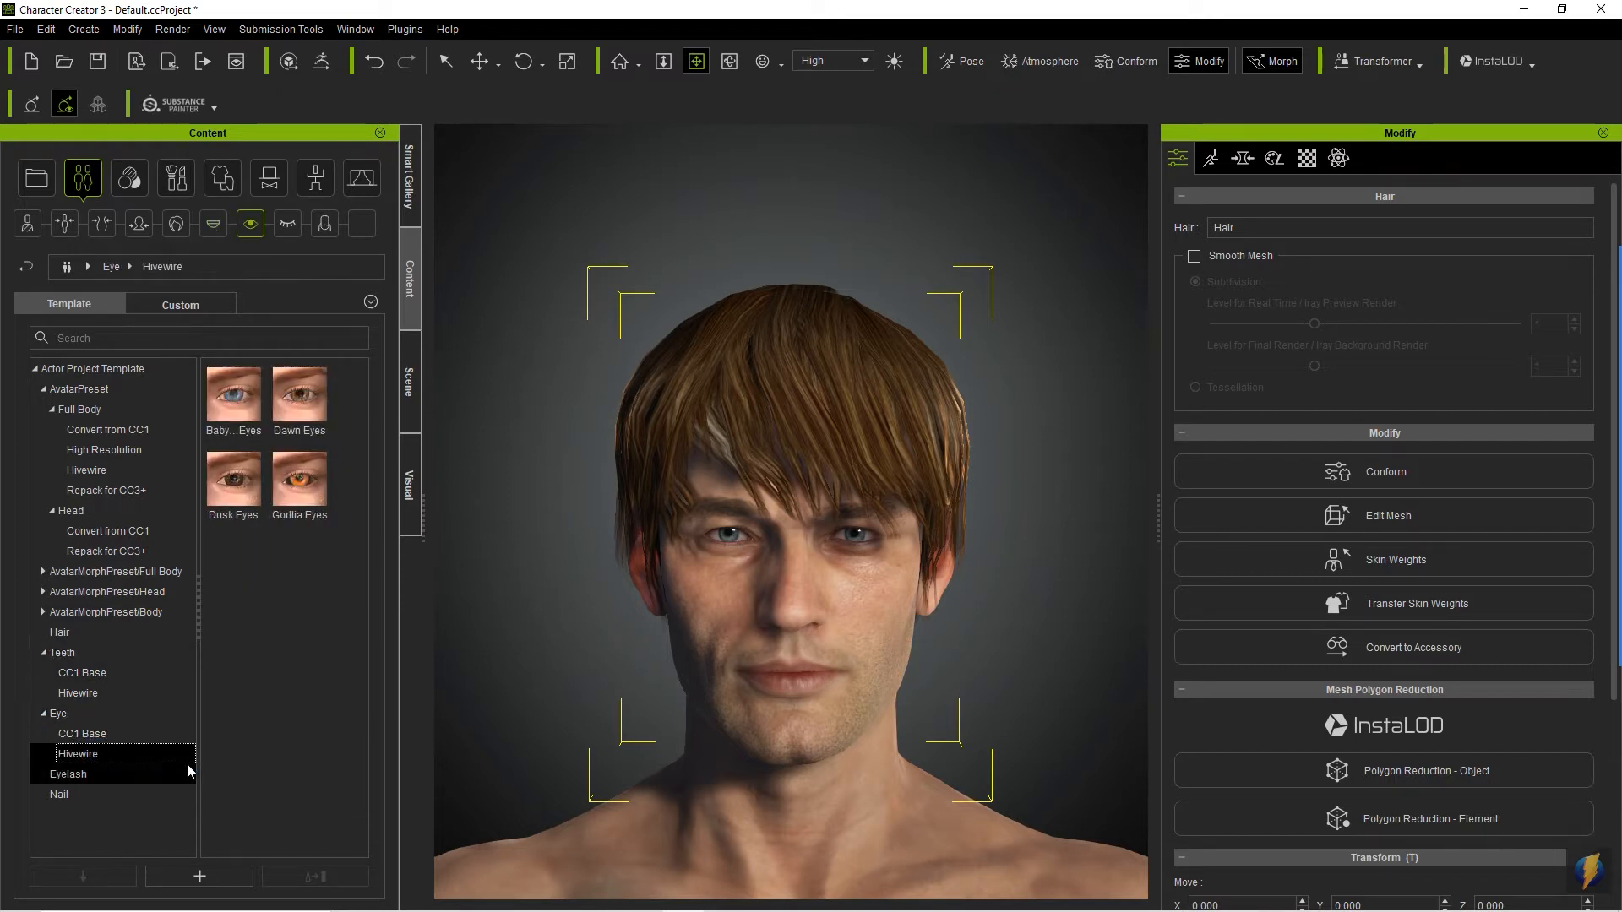
left_click(90, 774)
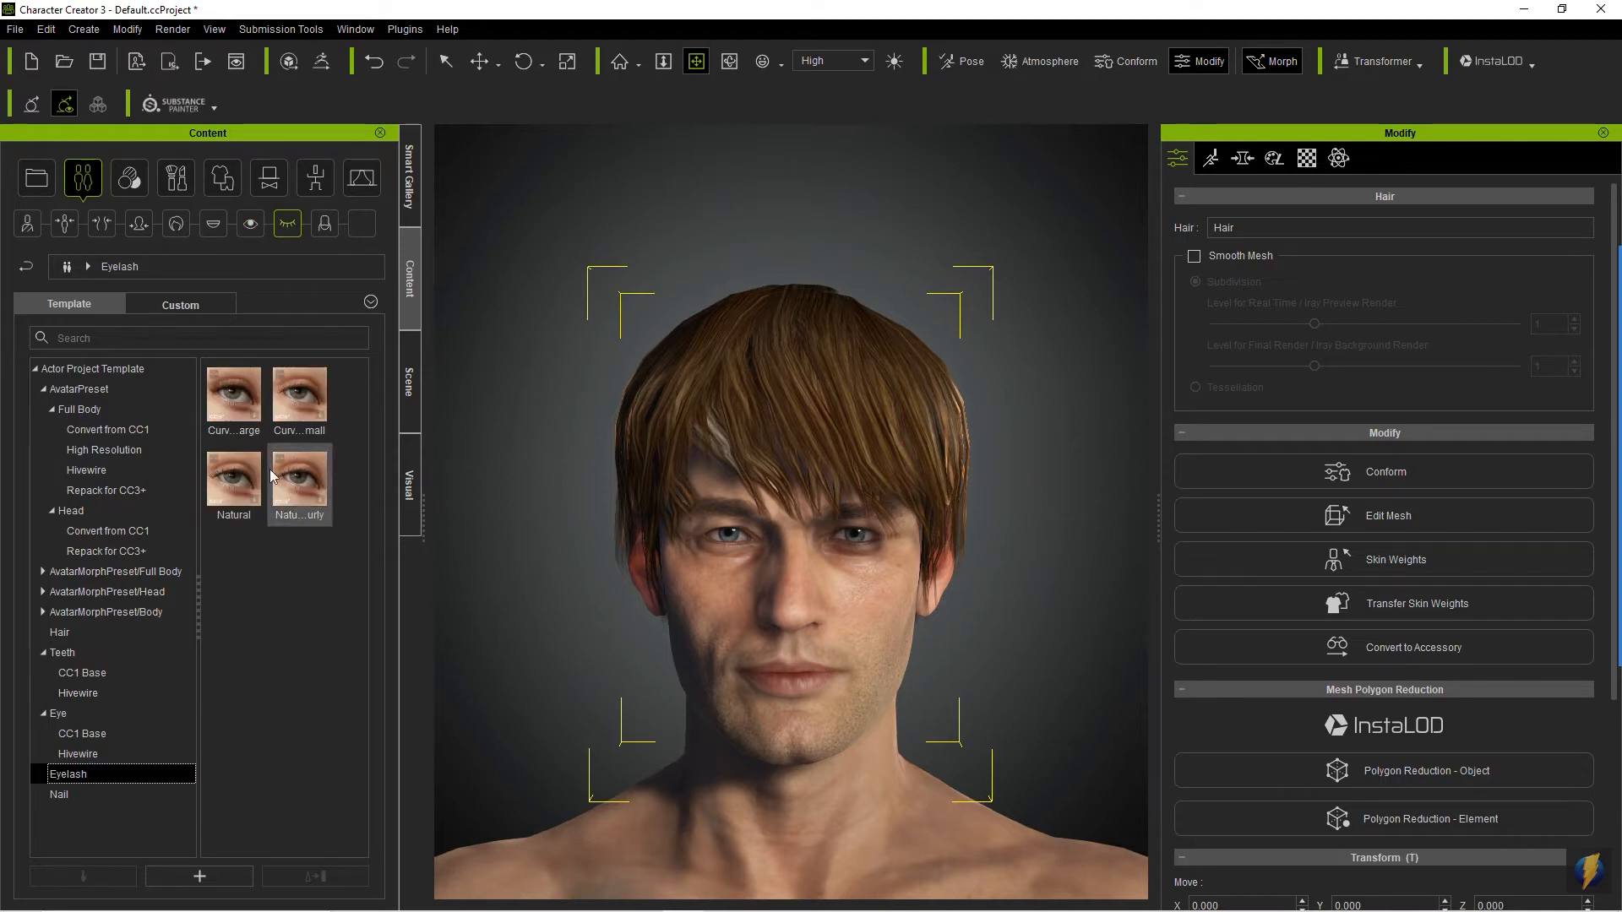
mouse_move(271, 474)
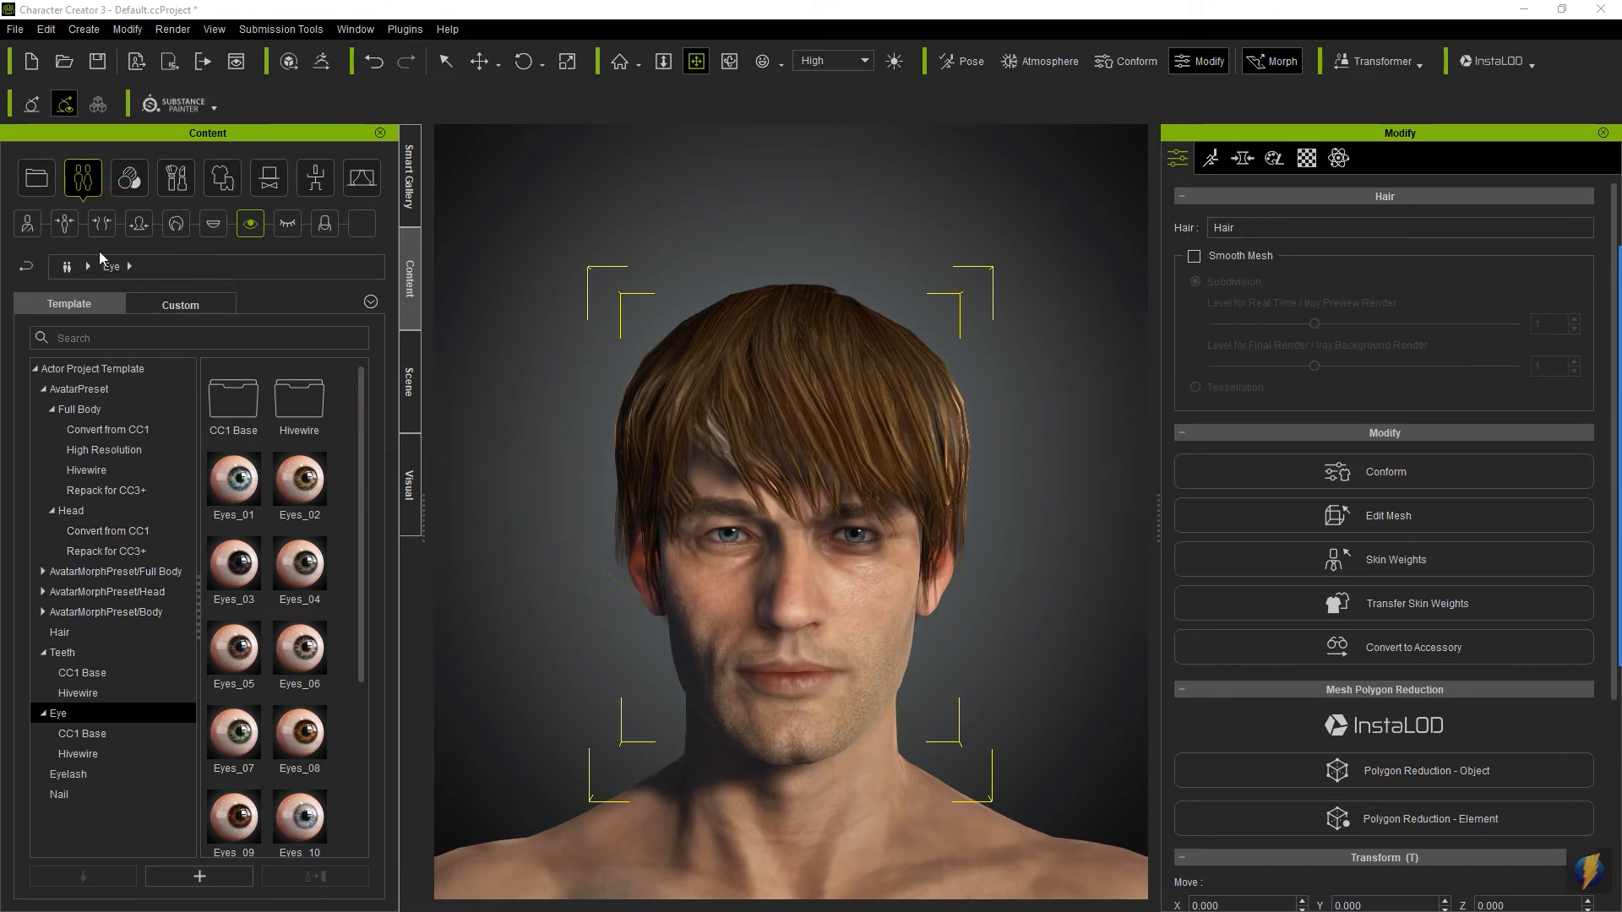
- Look through the Body, Head and Full Body morph presets and revisit the Hair, Eye and Eyelash categories
left_click(93, 613)
left_click(104, 592)
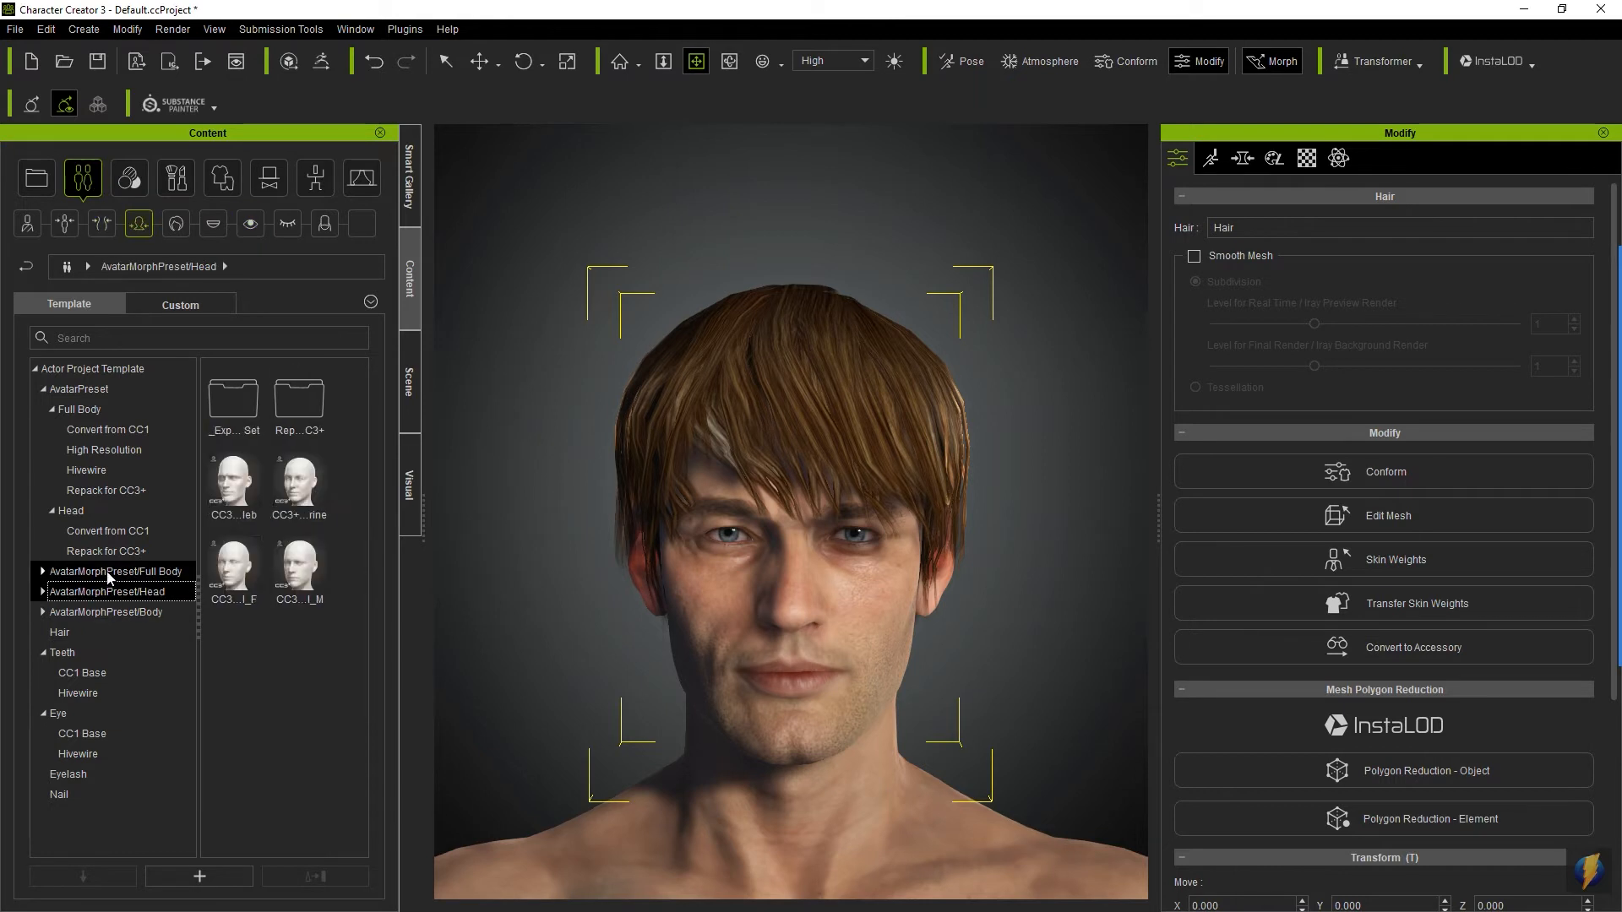
left_click(110, 572)
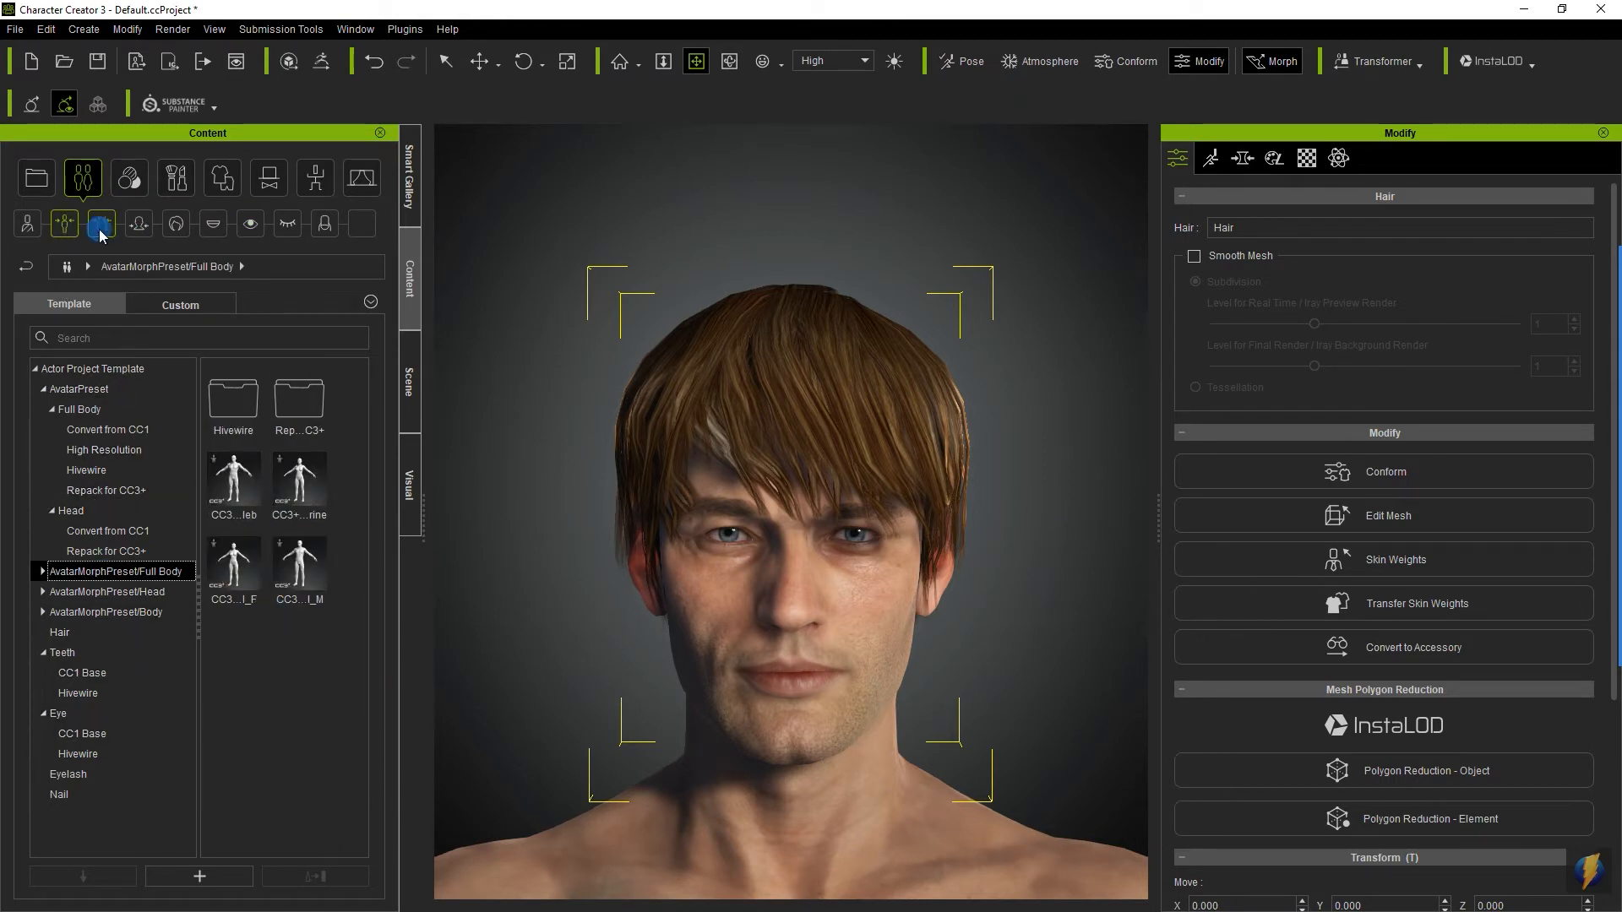
left_click(136, 226)
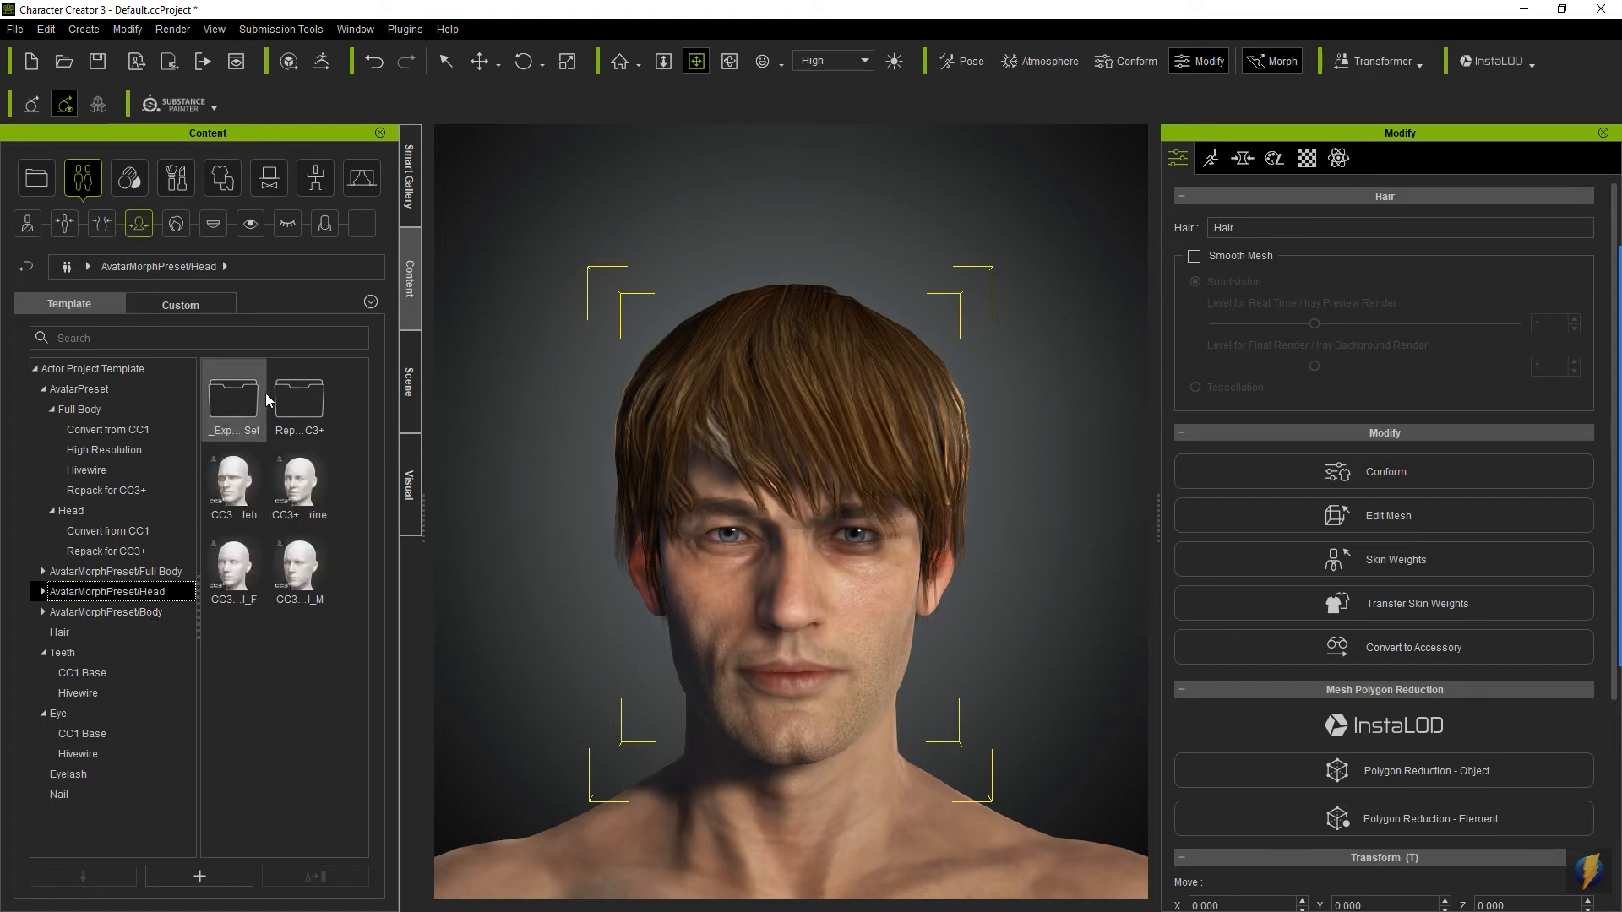
left_click(176, 224)
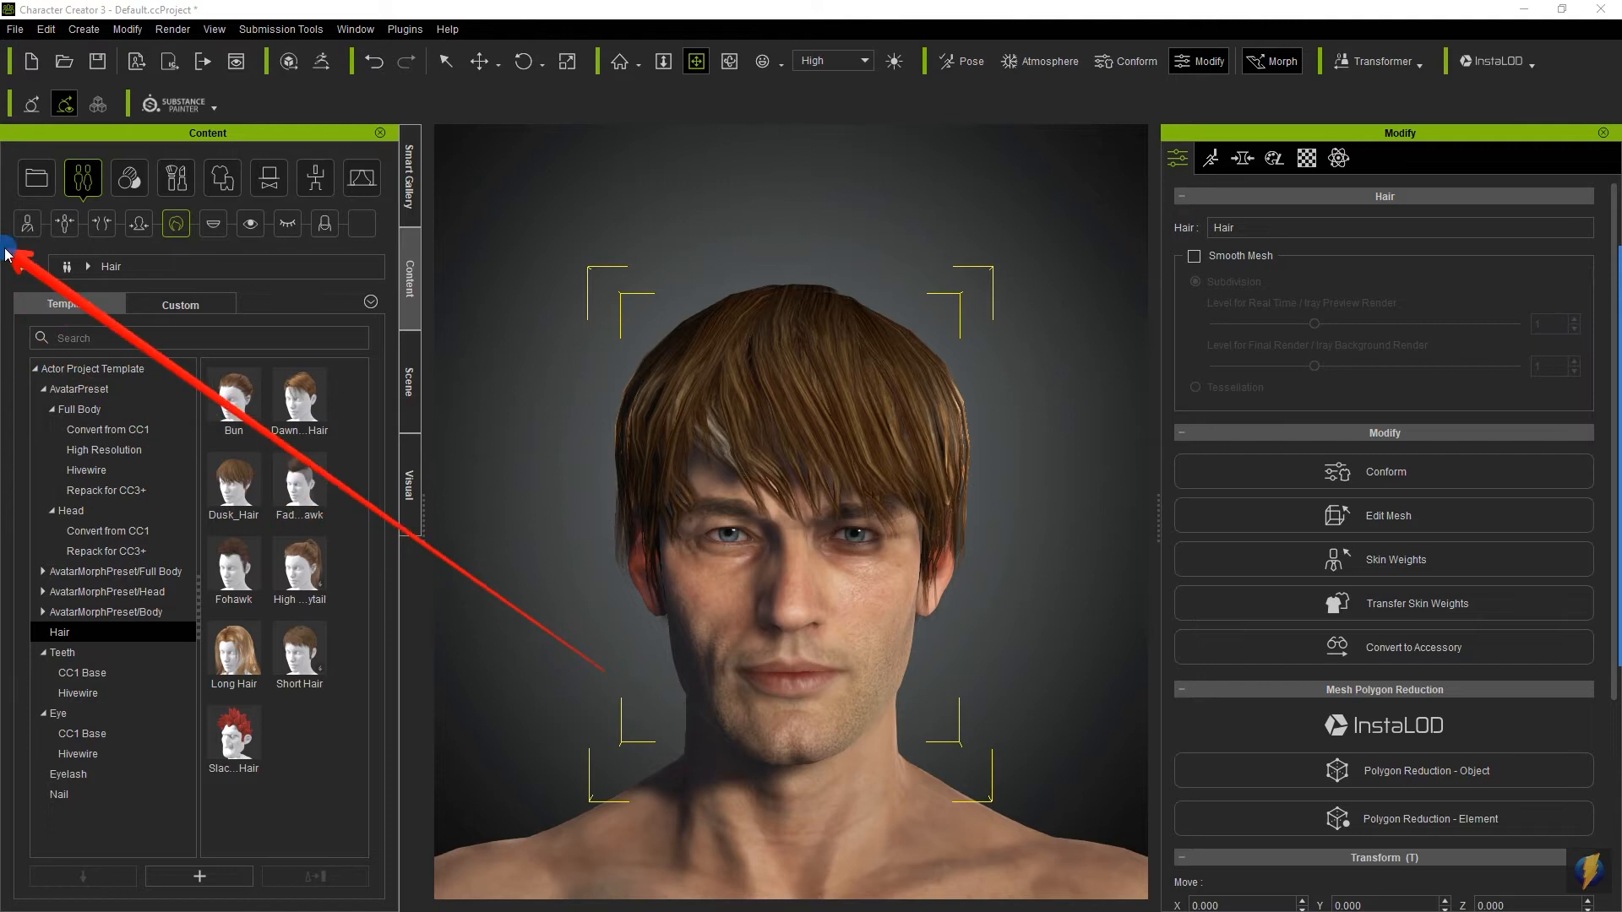
left_click(250, 224)
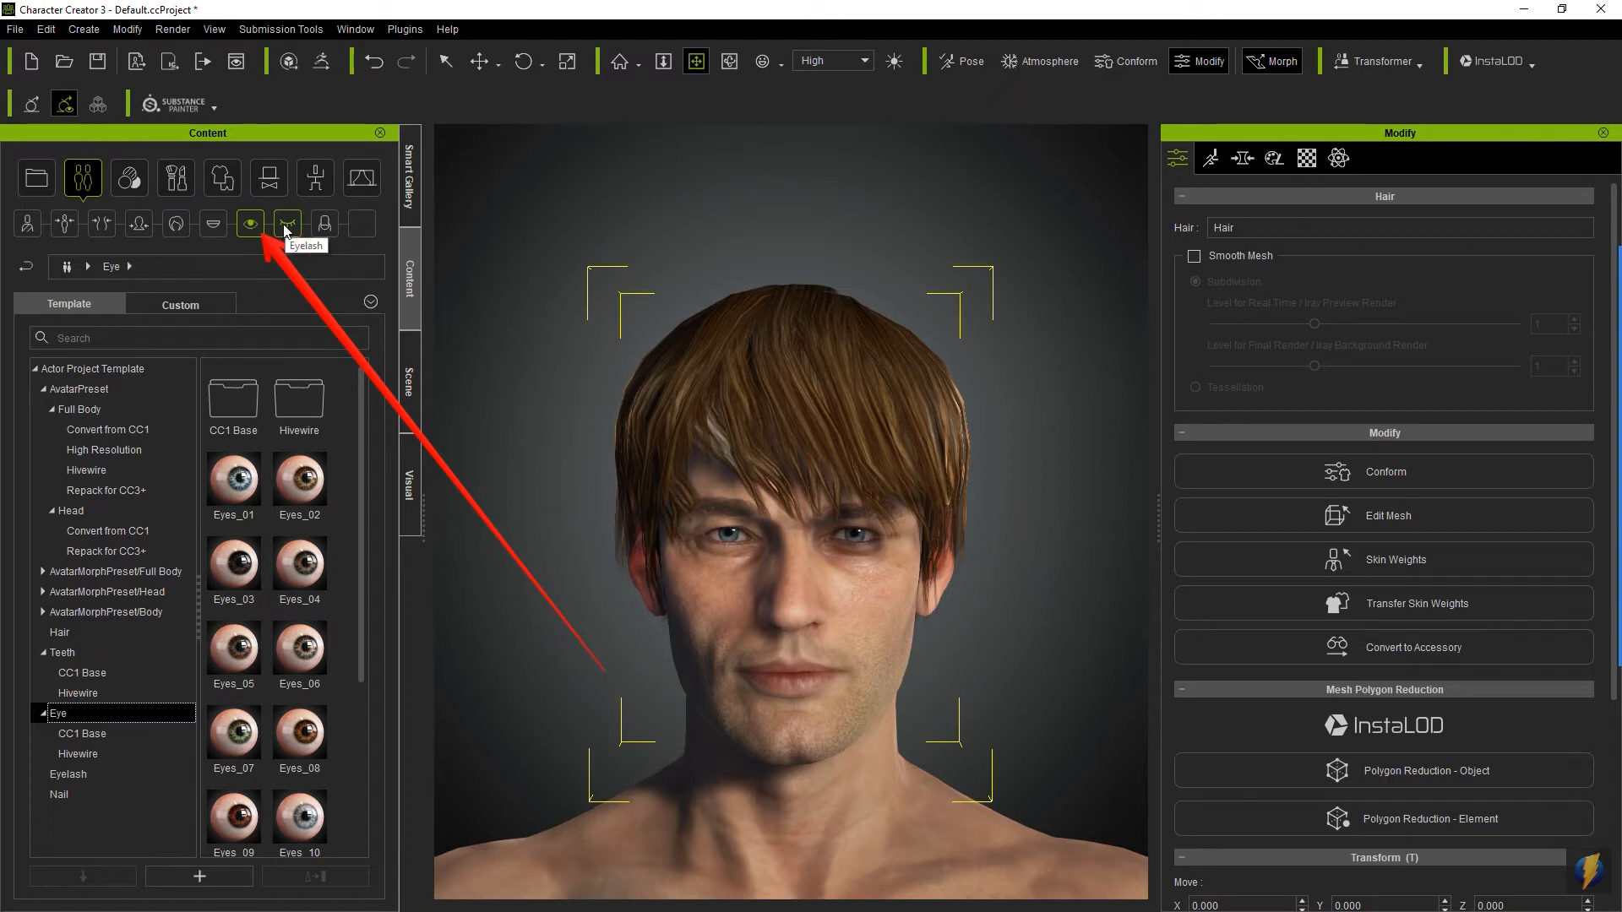
left_click(287, 225)
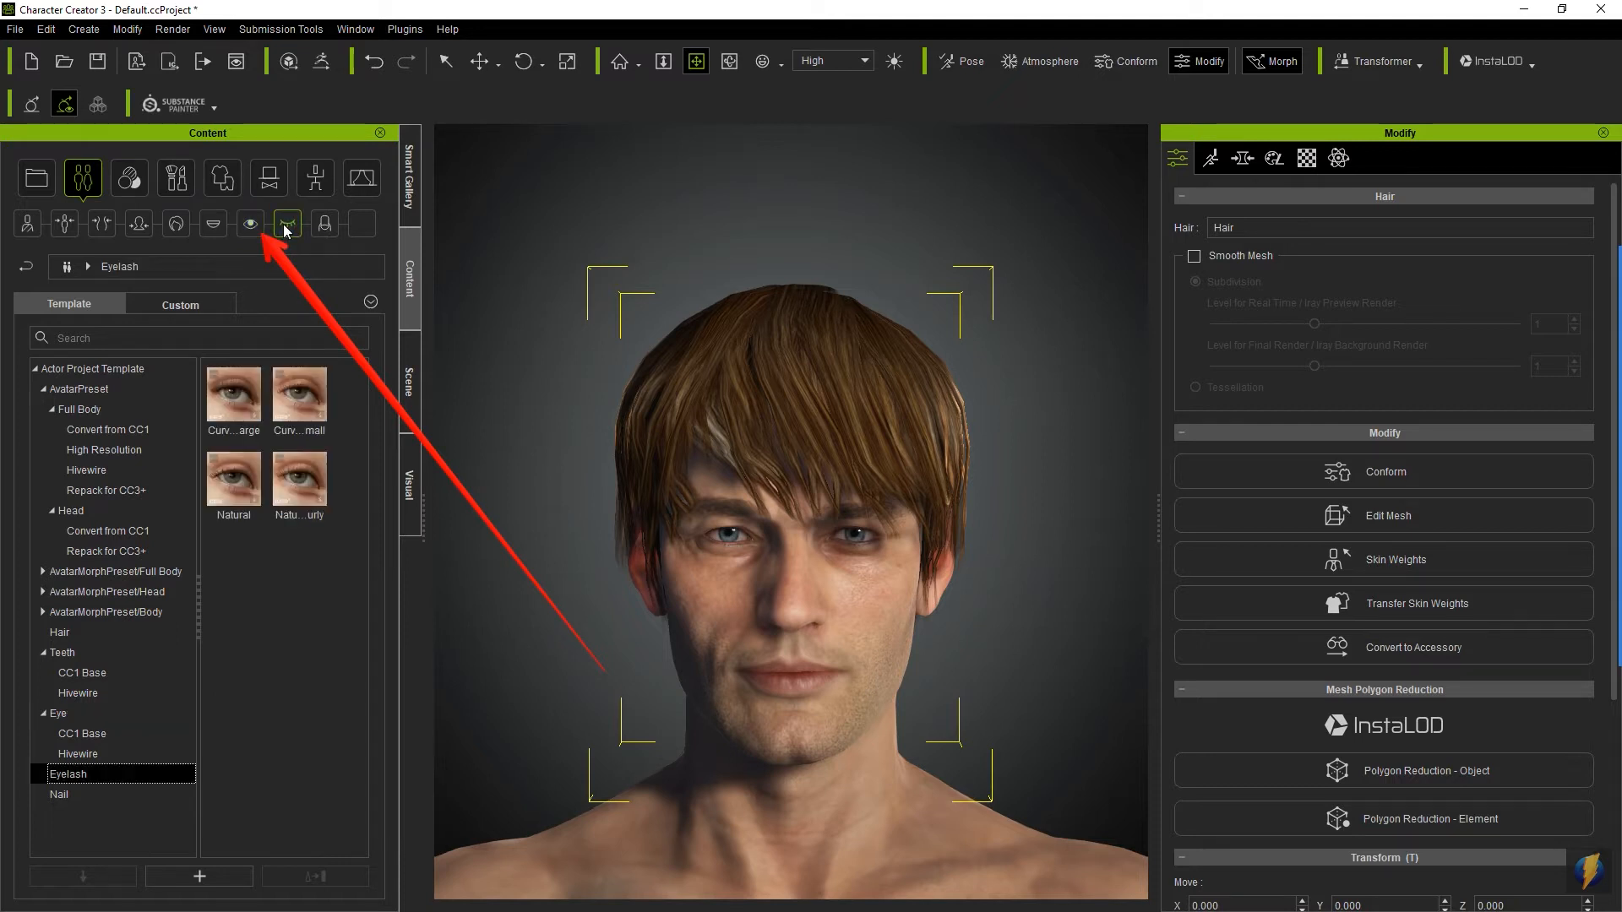
left_click(175, 225)
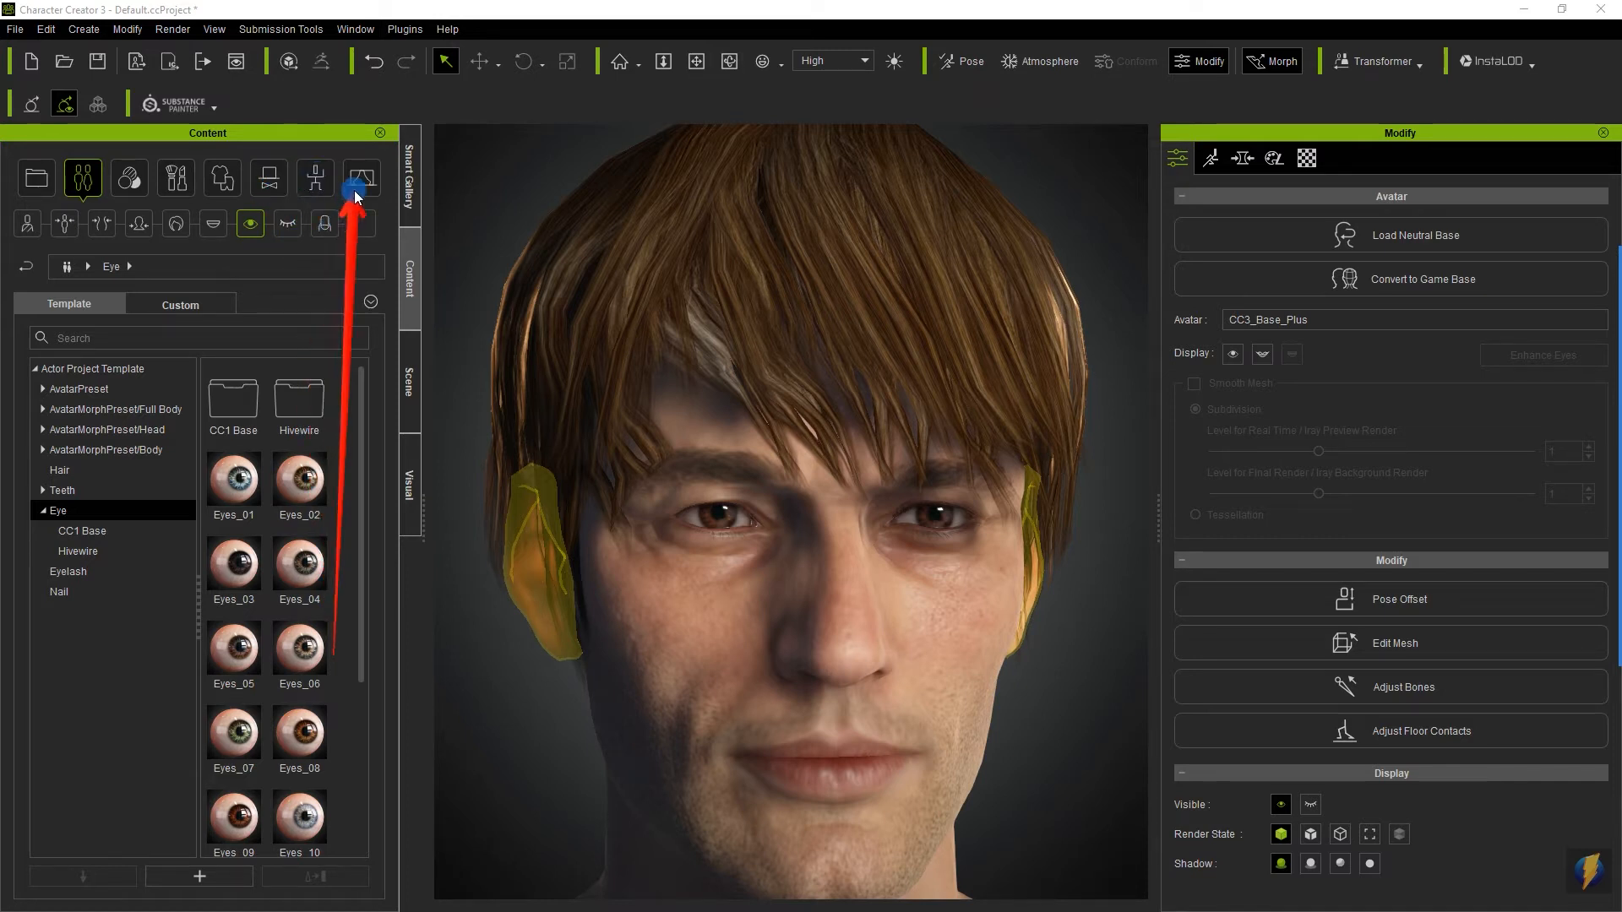
- Browse the makeup, cloth, accessory and motion template libraries
left_click(129, 179)
left_click(180, 181)
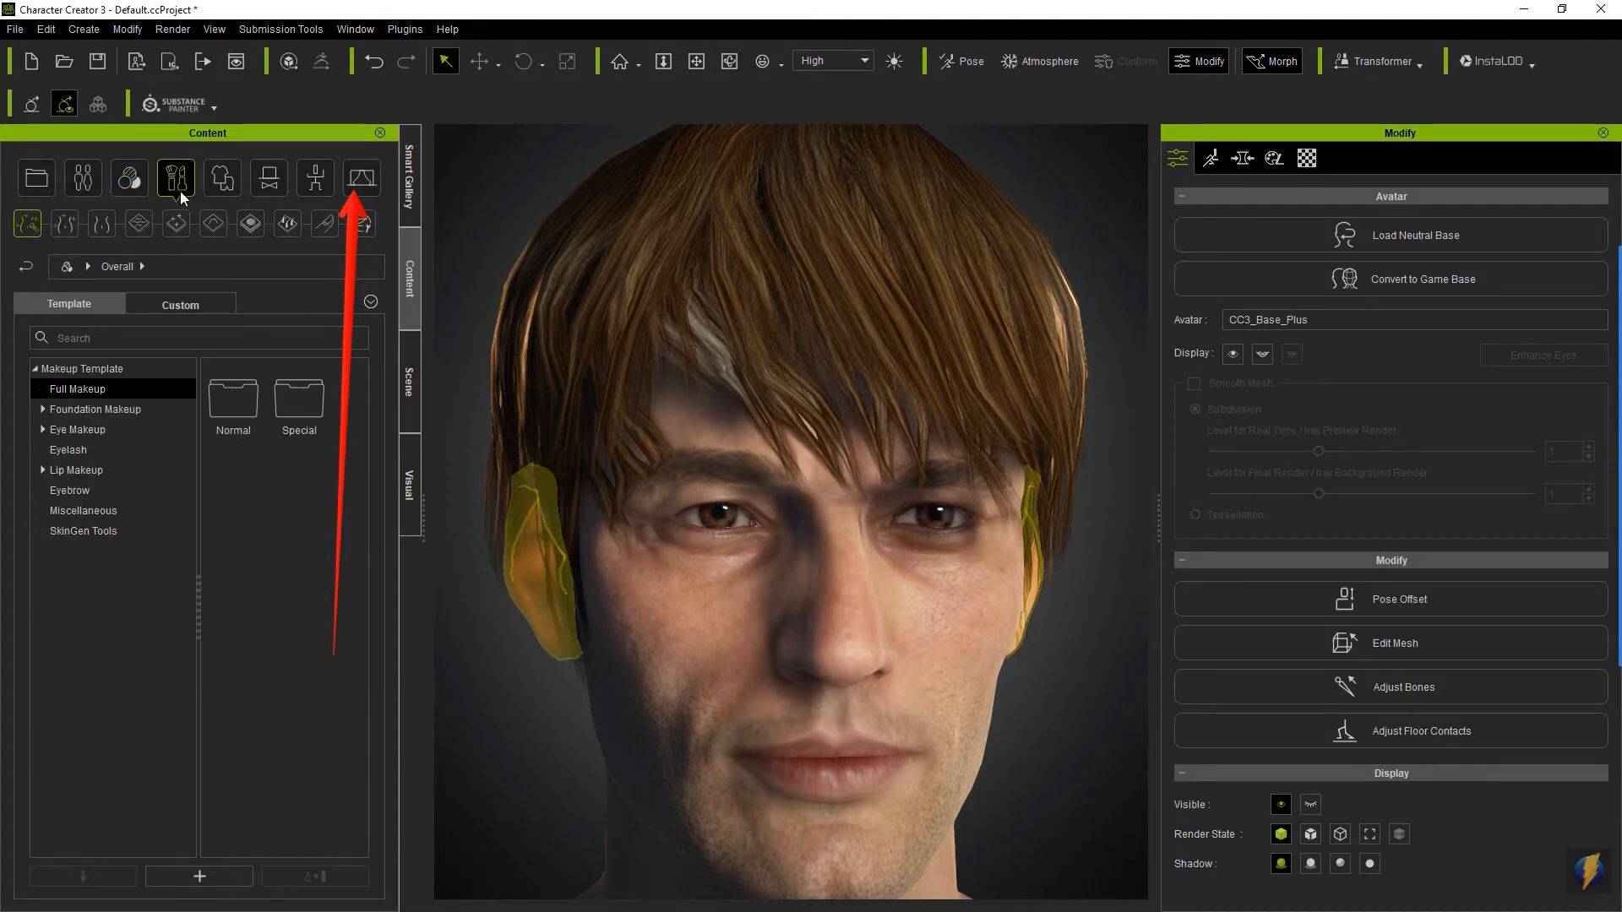
left_click(223, 182)
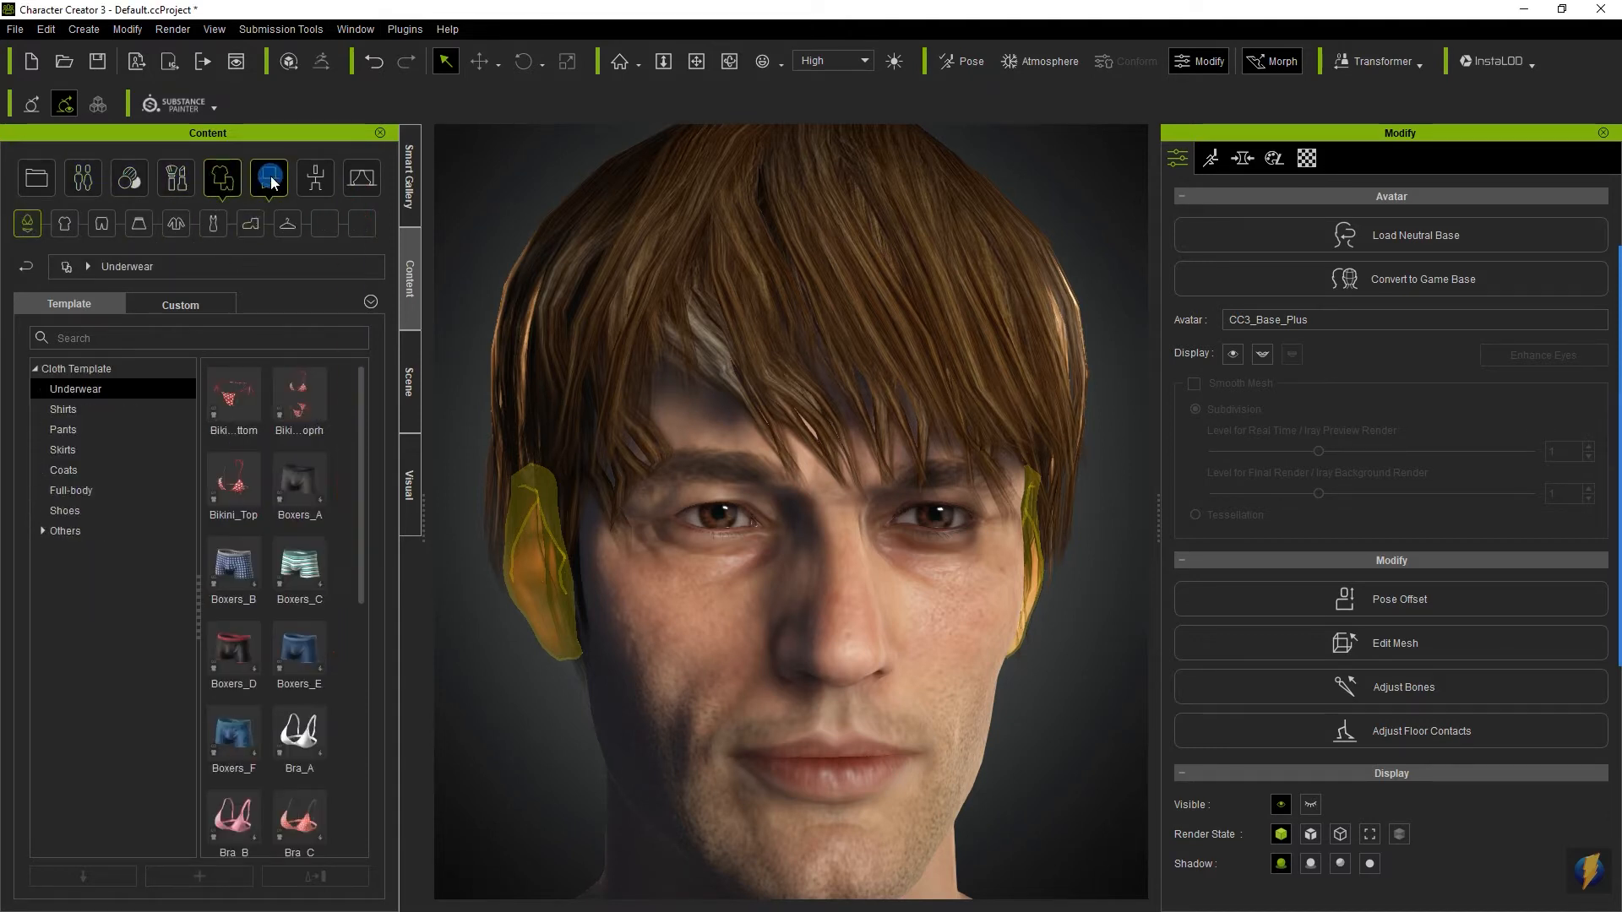
left_click(269, 178)
left_click(315, 182)
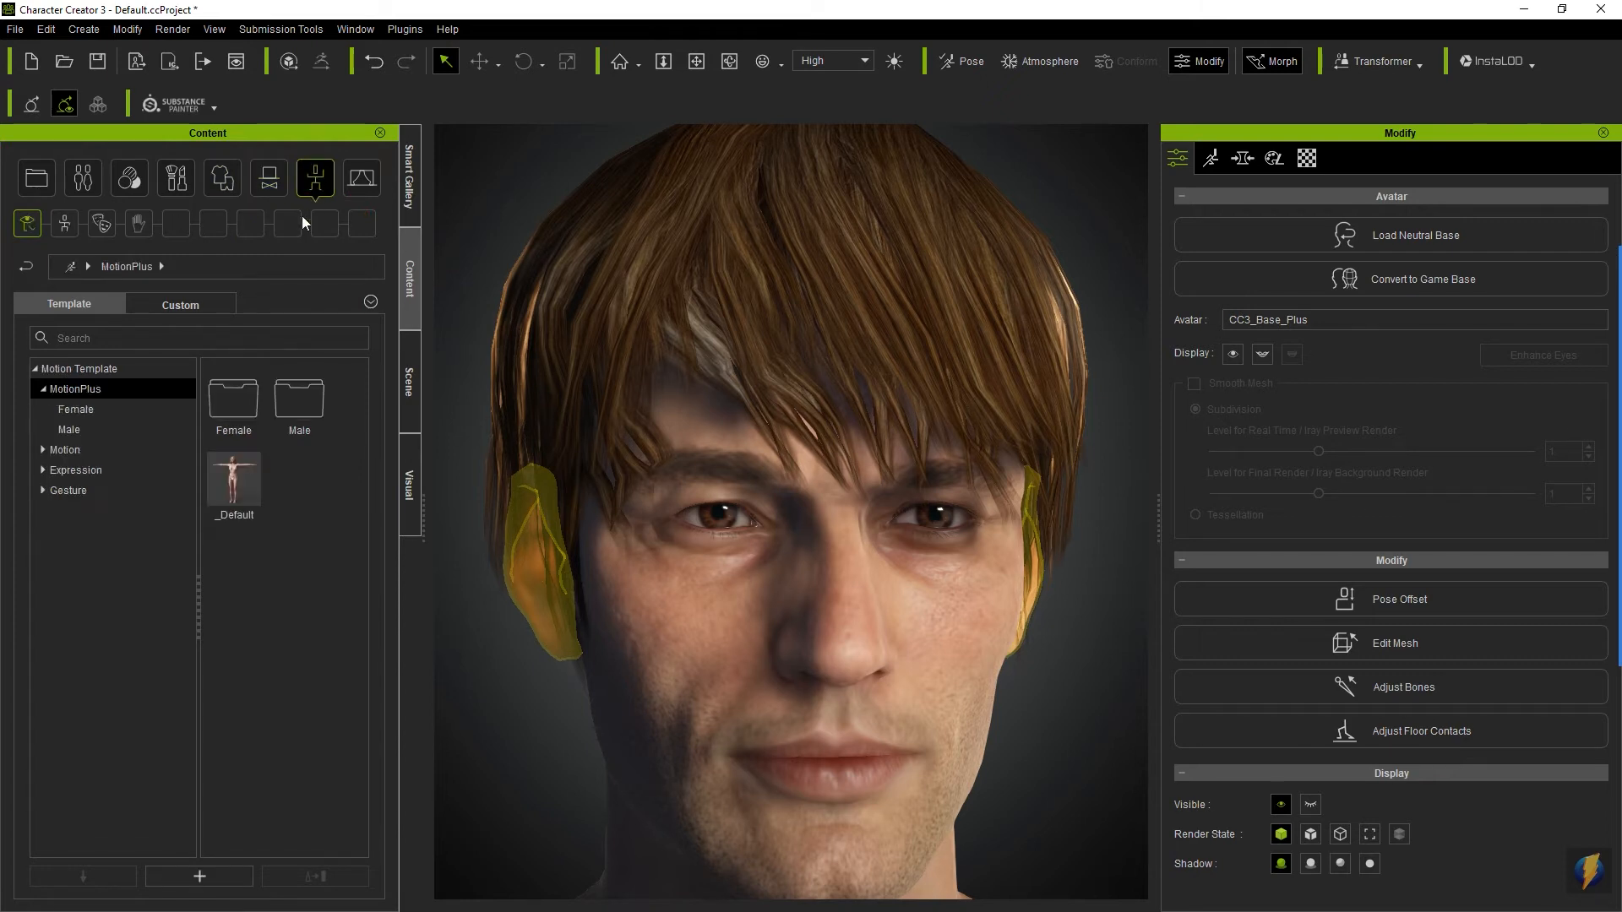
- Add the SunGlasses head accessory to the avatar's face and deselect it
left_click(269, 179)
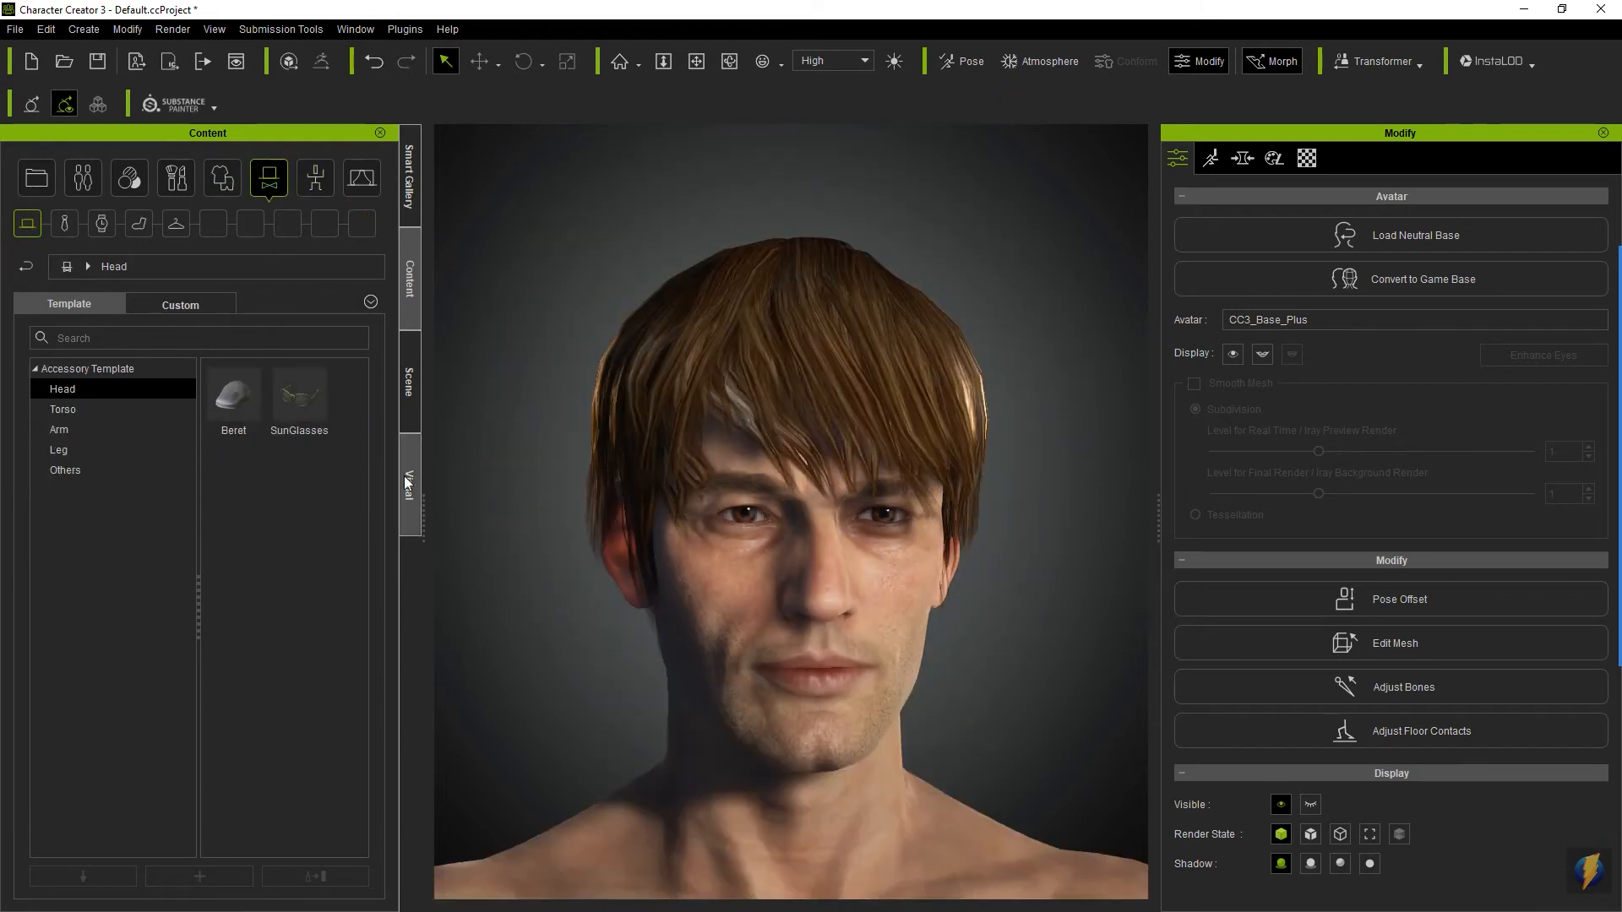
left_click_drag(306, 397, 779, 573)
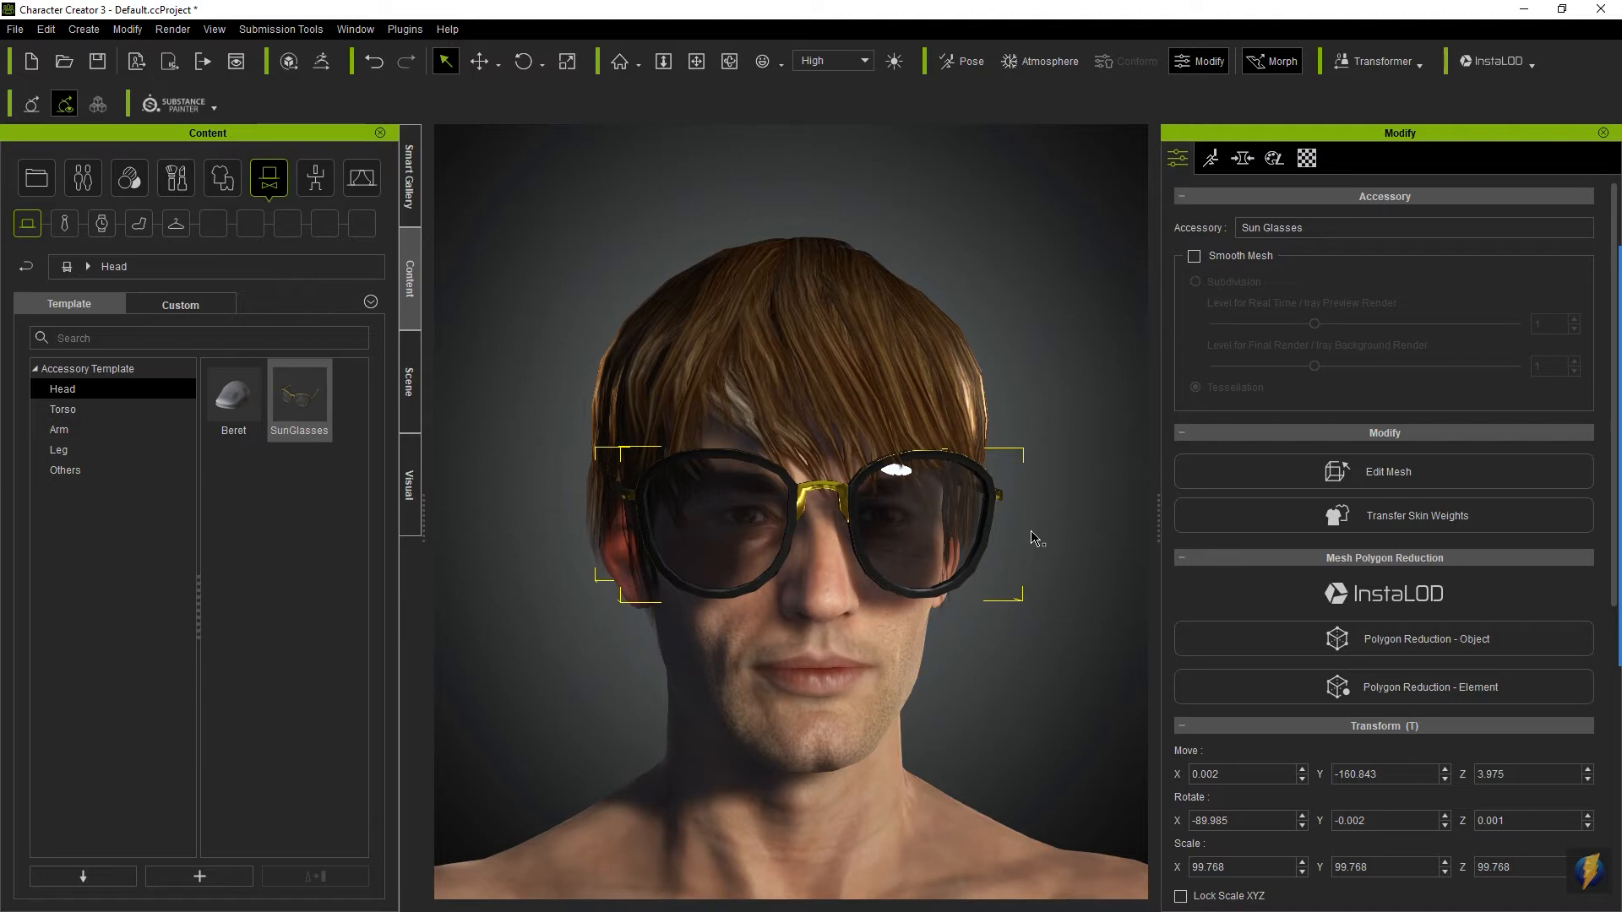
left_click(1032, 537)
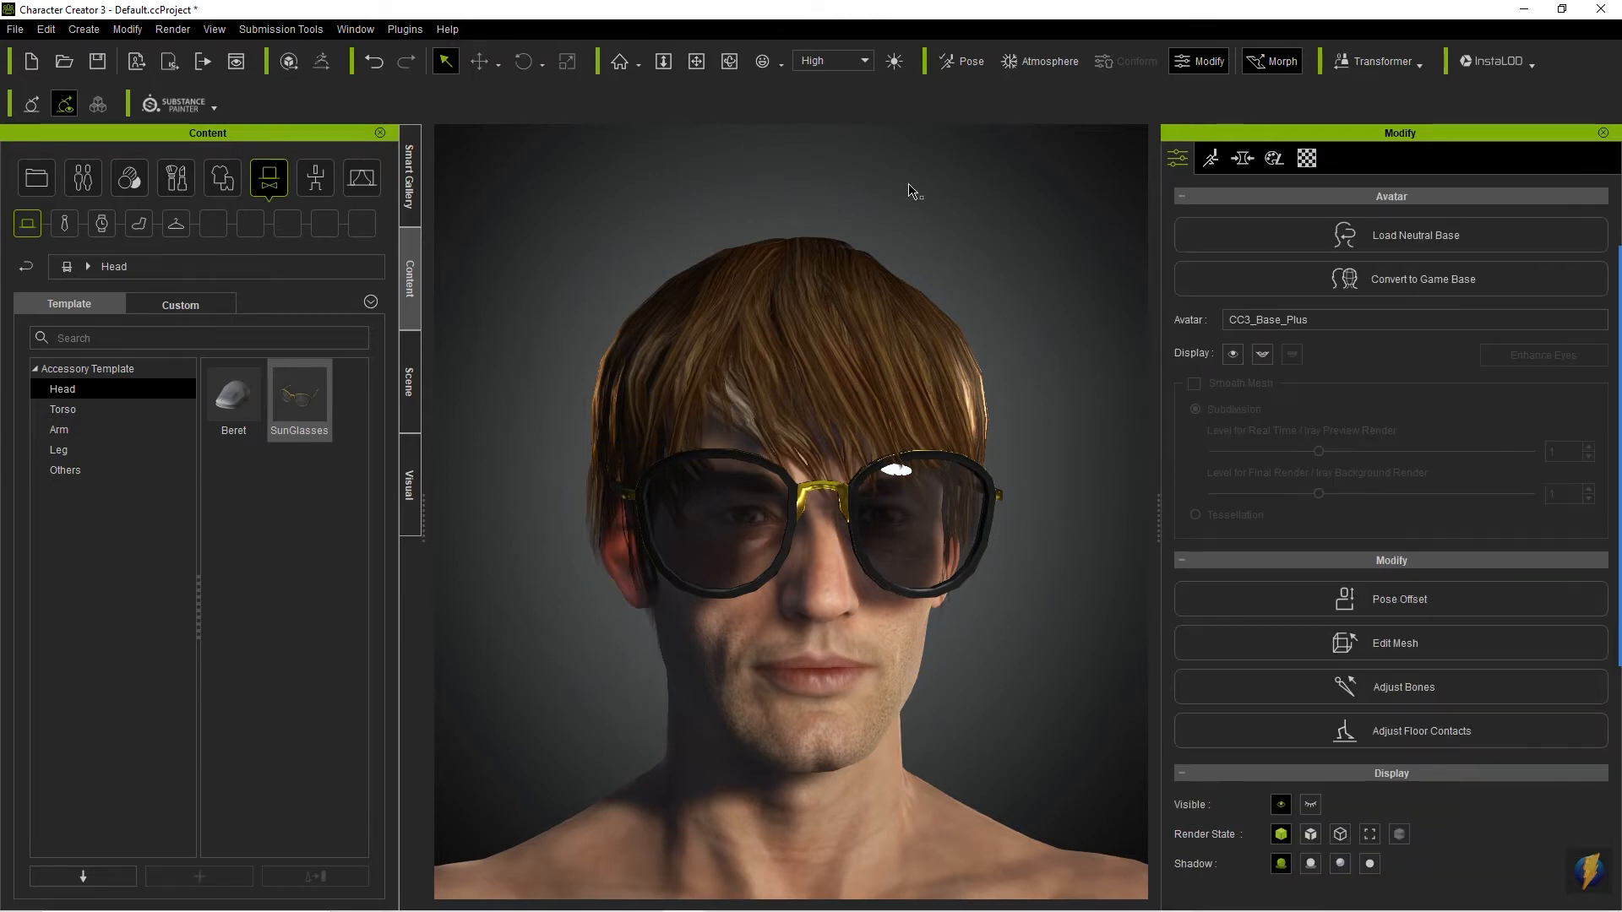
- View the avatar's full body from the front with the sunglasses on
mouse_move(1035, 620)
right_mouse_down()
mouse_move(1050, 597)
mouse_move(1041, 629)
mouse_move(962, 697)
mouse_move(1007, 647)
right_mouse_up()
left_click_drag(1006, 590, 1003, 852)
middle_click_drag(901, 635, 909, 424)
scroll(940, 512, "down", 3)
scroll(934, 508, "down", 2)
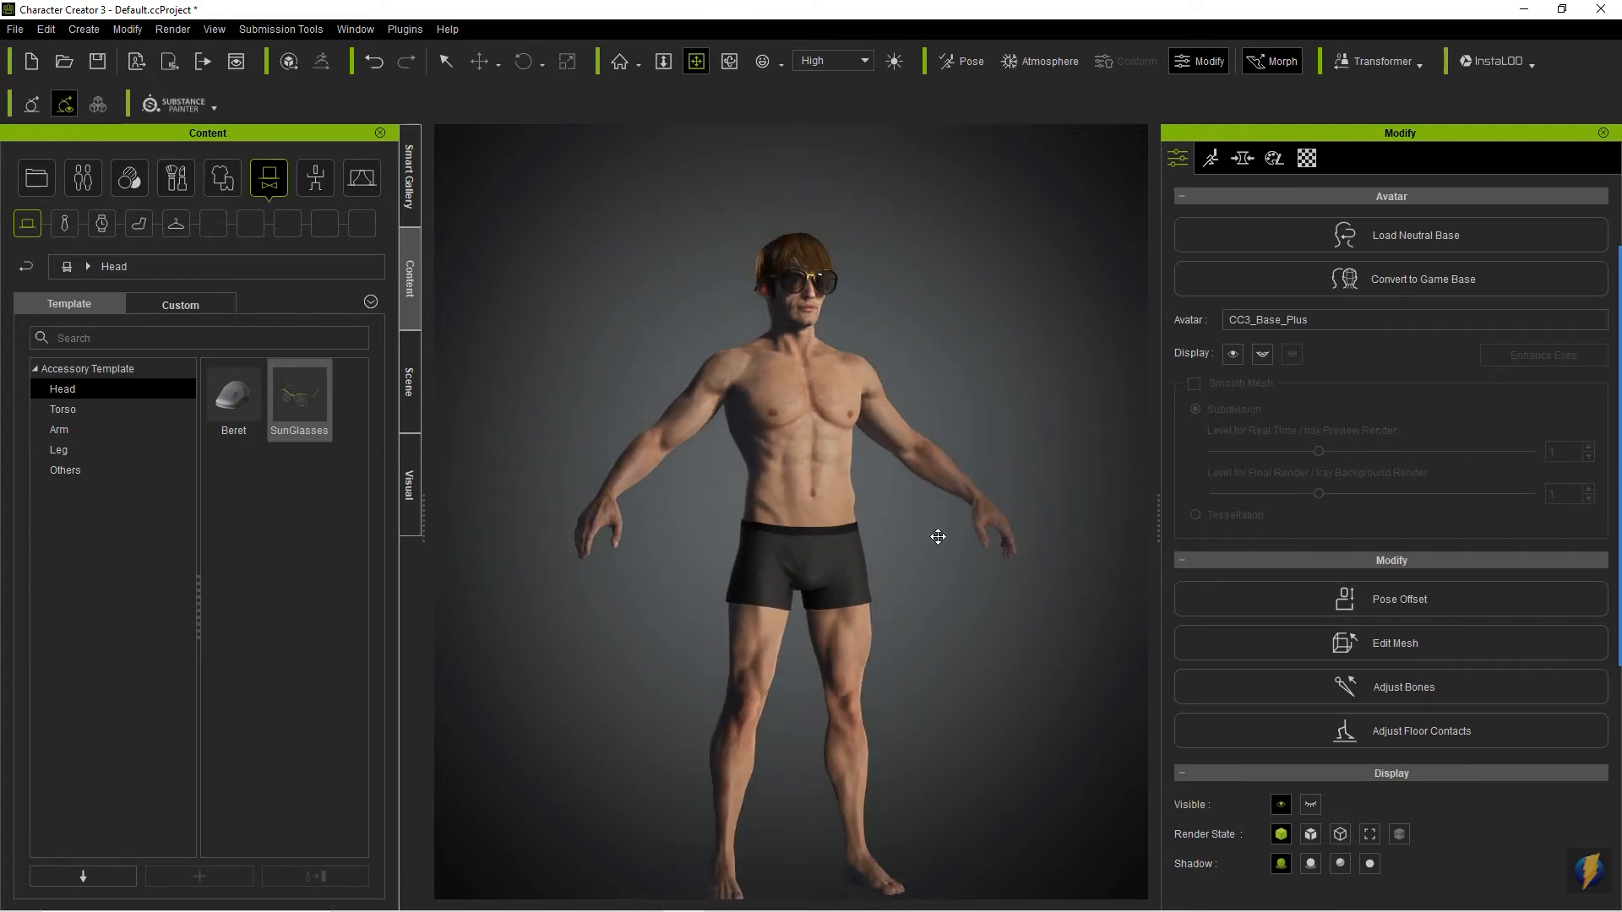
middle_click_drag(927, 597, 926, 579)
key("c")
mouse_move(1010, 551)
left_mouse_down()
mouse_move(553, 580)
mouse_move(741, 572)
mouse_move(535, 561)
mouse_move(974, 563)
left_mouse_up()
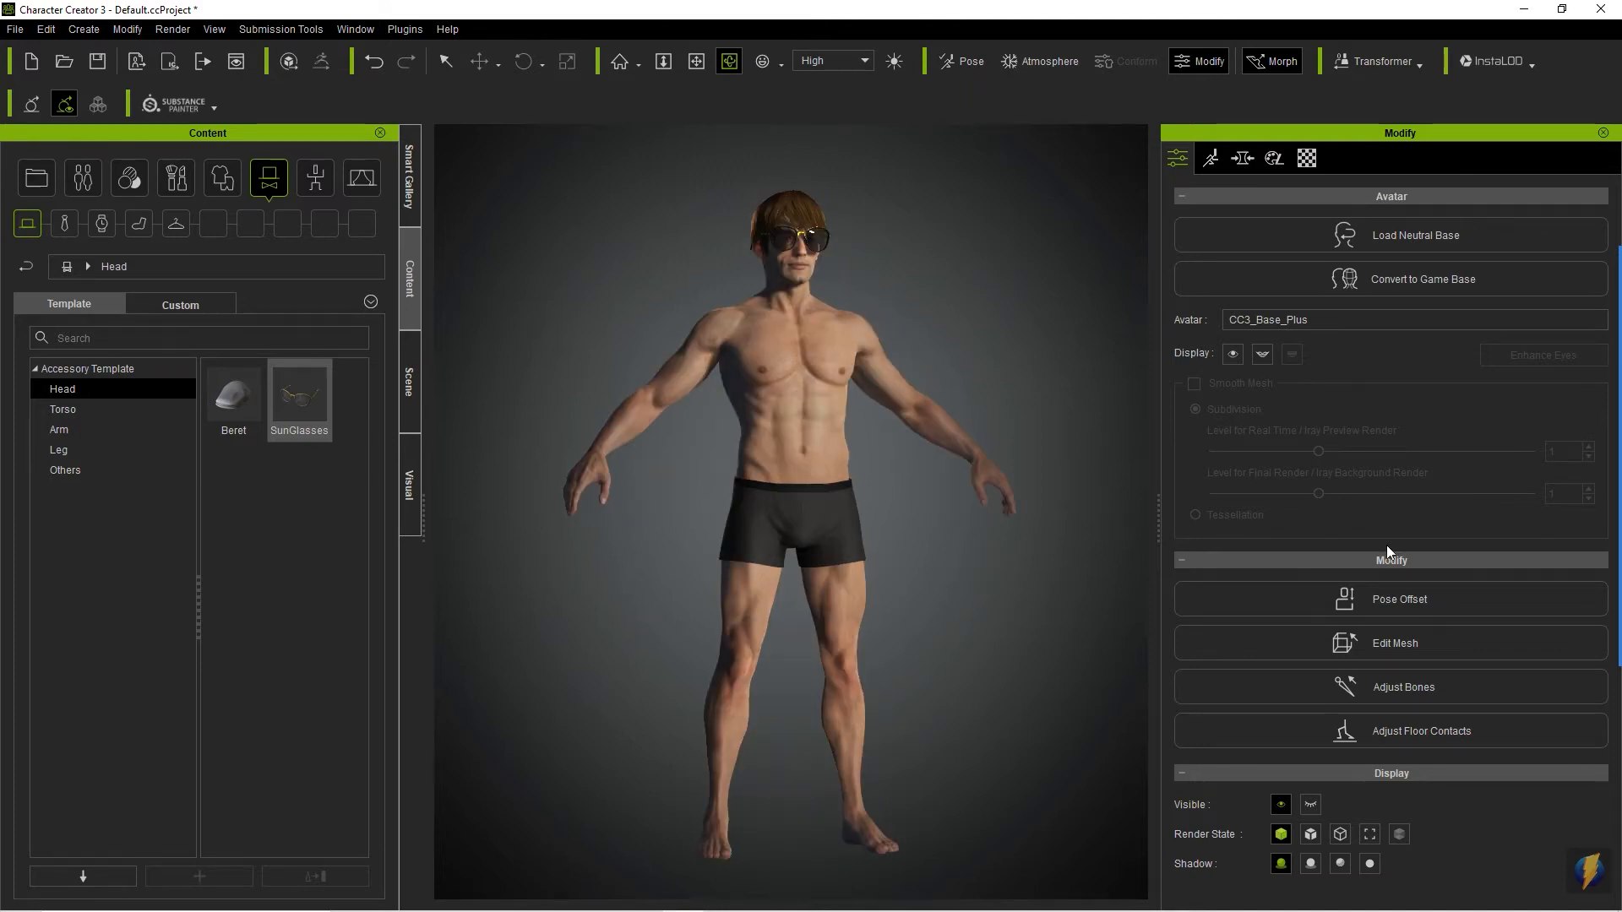
mouse_move(1611, 538)
left_click(1585, 505)
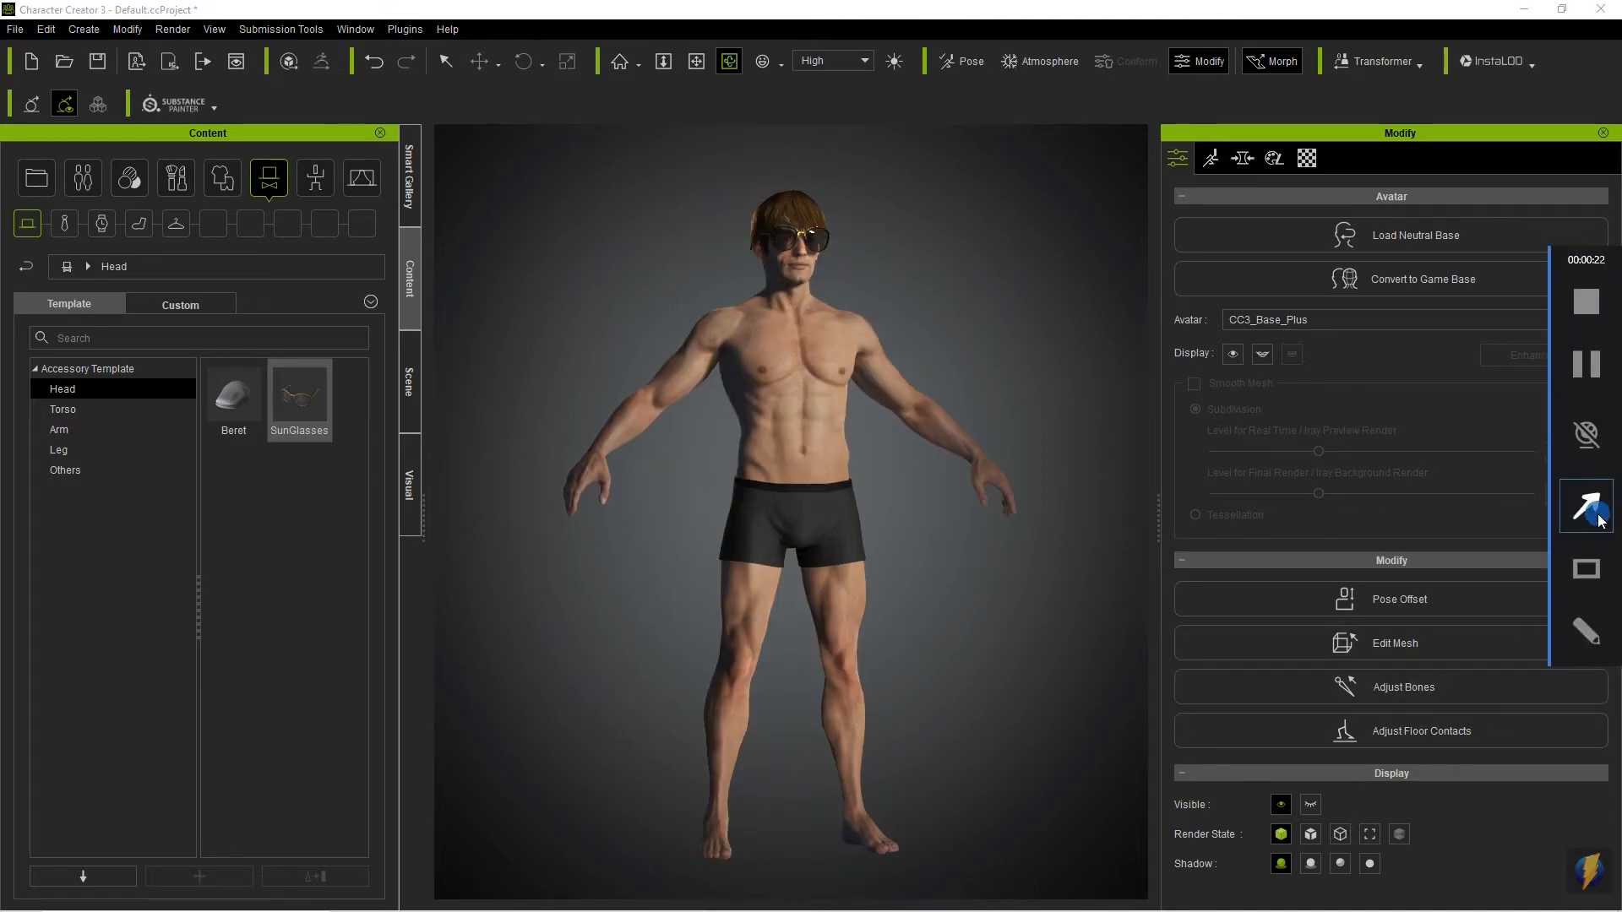
mouse_move(989, 583)
left_mouse_down()
mouse_move(1407, 136)
mouse_move(1249, 258)
mouse_move(1234, 170)
left_mouse_up()
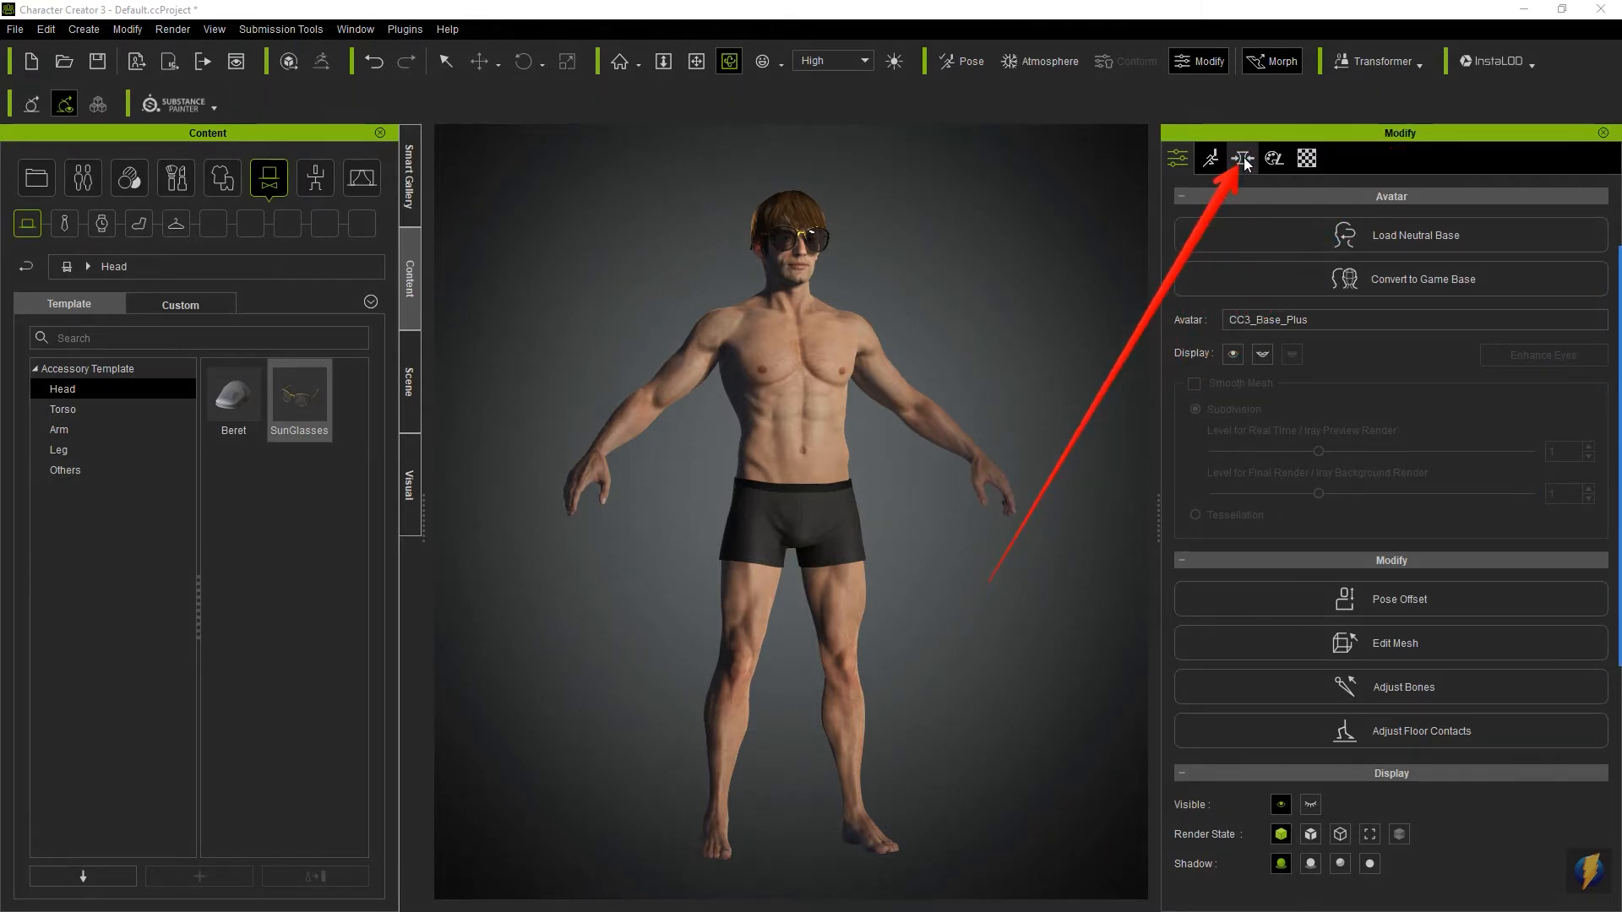
- Open the avatar's morph sliders and look through the Arm, Hand, Jaw and Mouth groups
left_click(1243, 160)
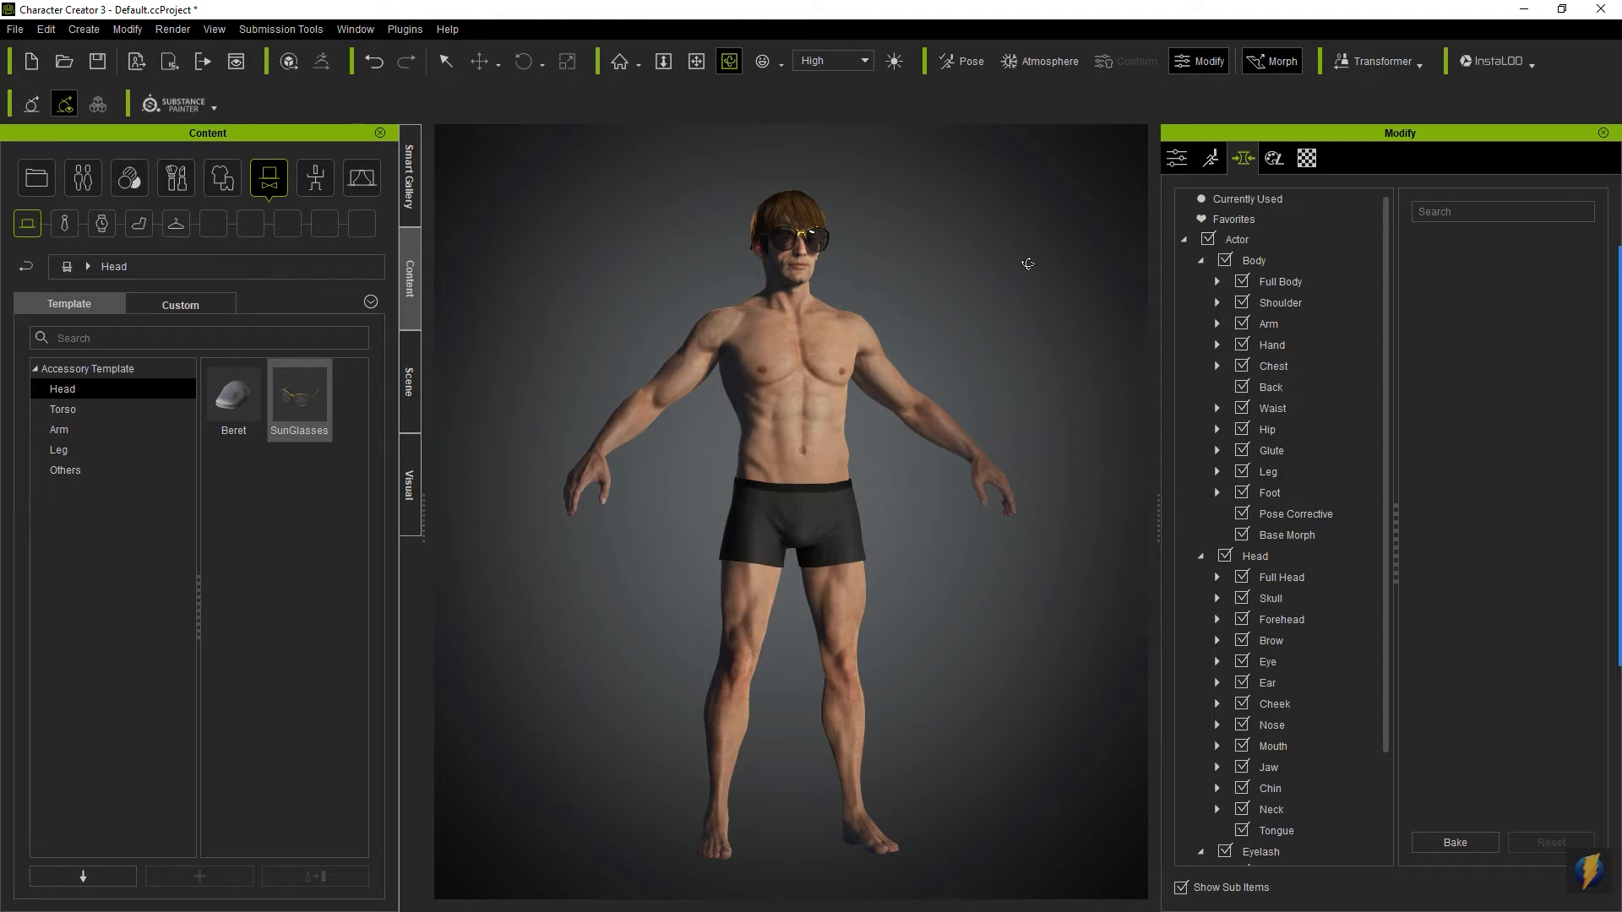
key("x")
mouse_move(820, 296)
left_mouse_down()
mouse_move(817, 321)
mouse_move(812, 298)
left_mouse_up()
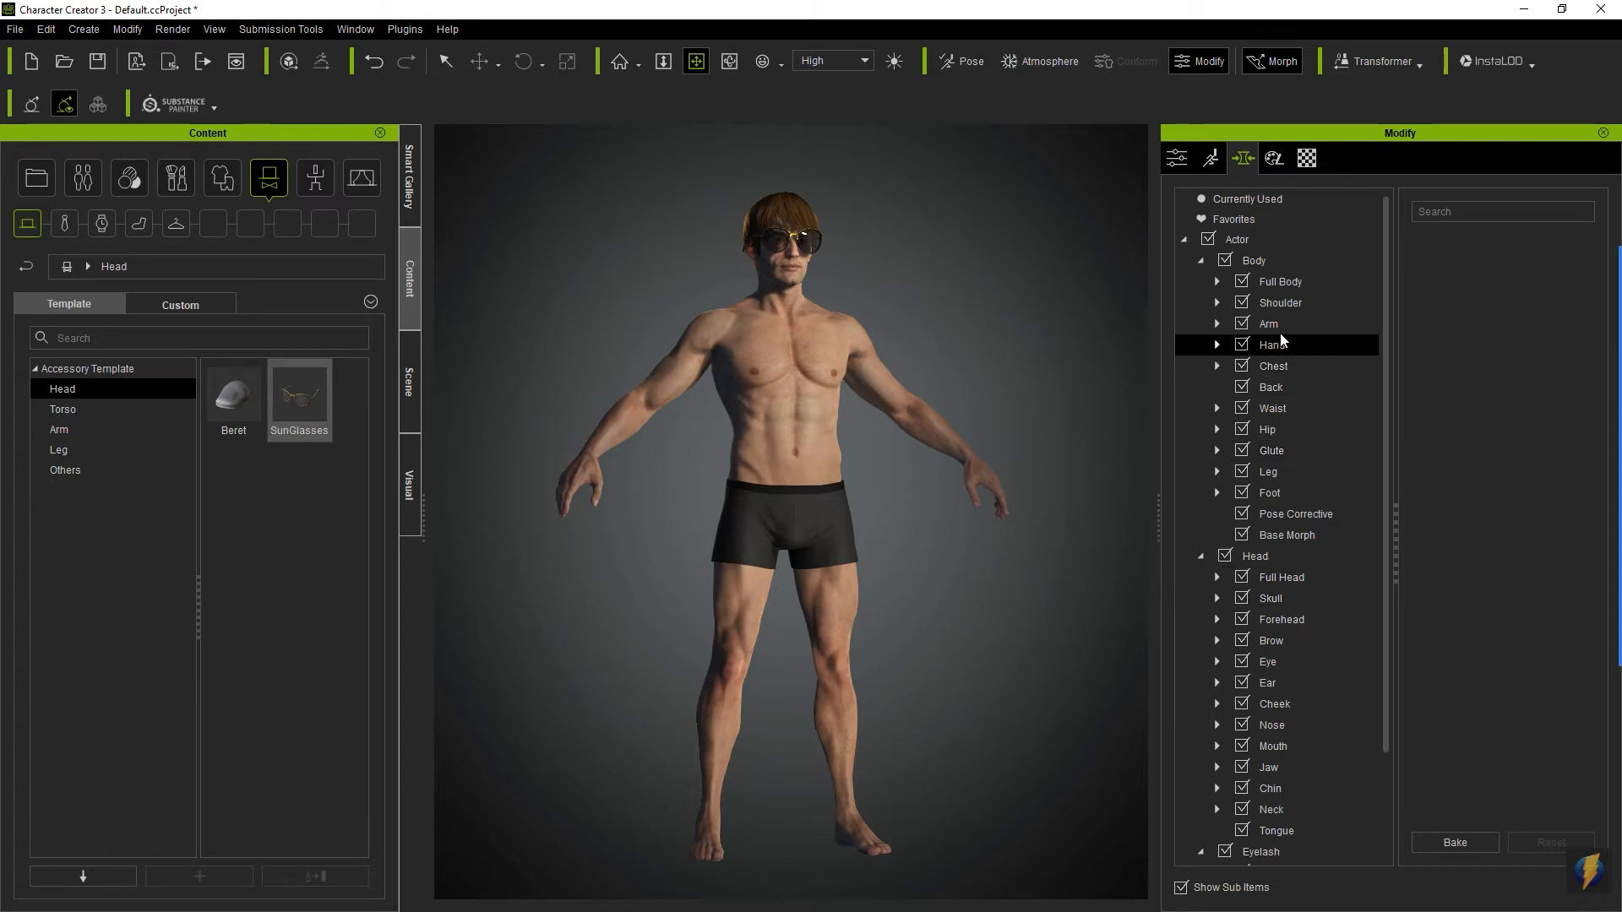
left_click(1319, 326)
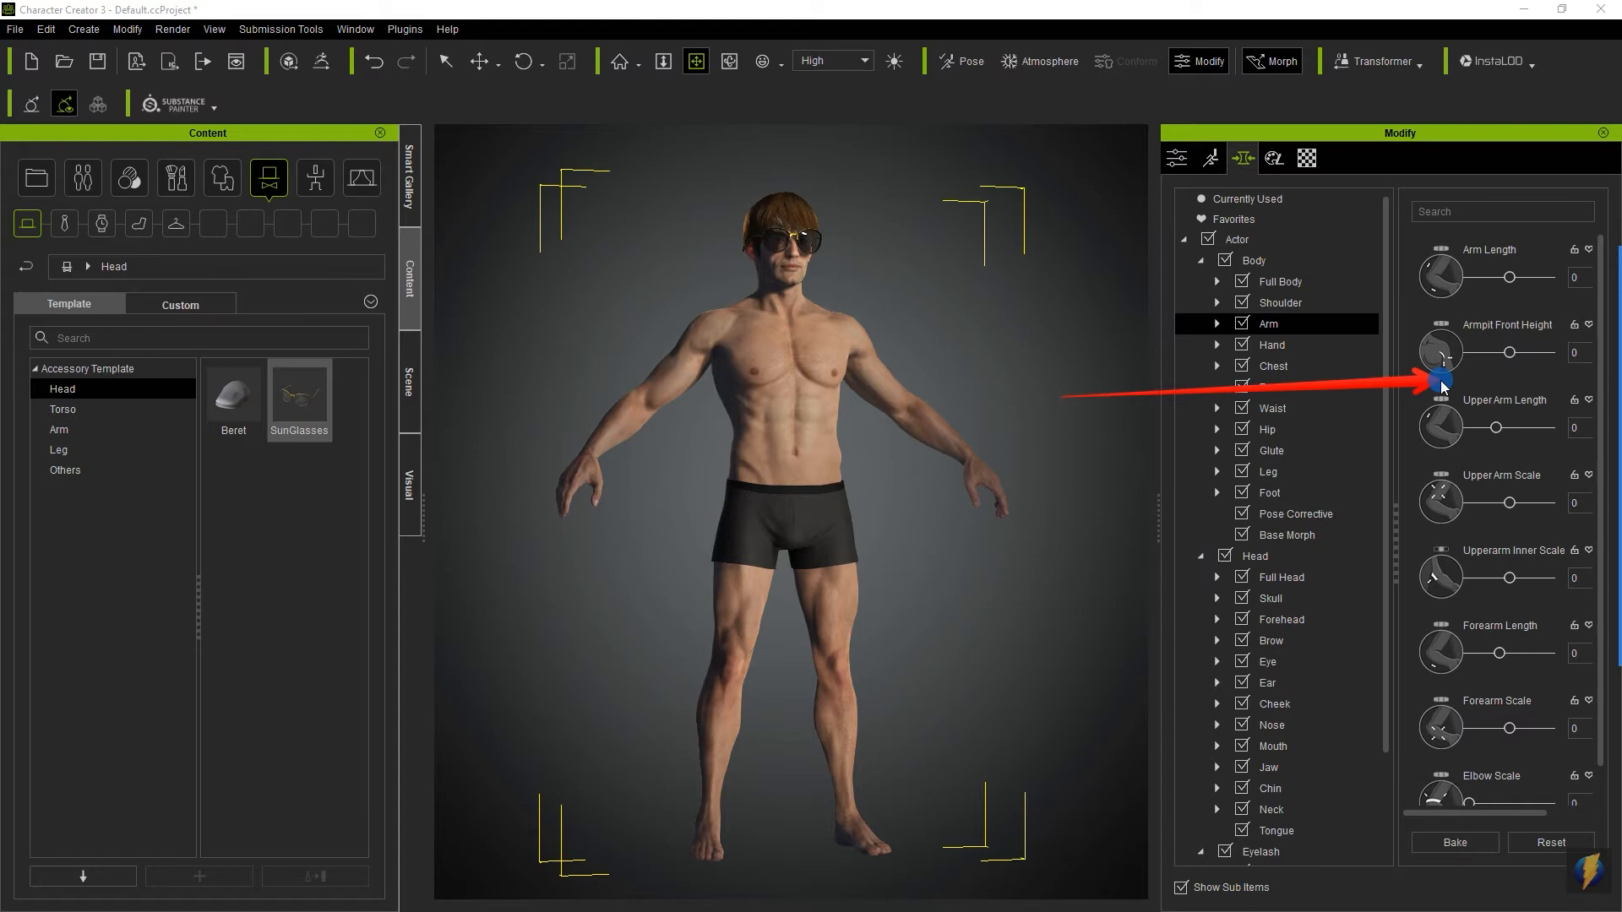
left_click(1305, 348)
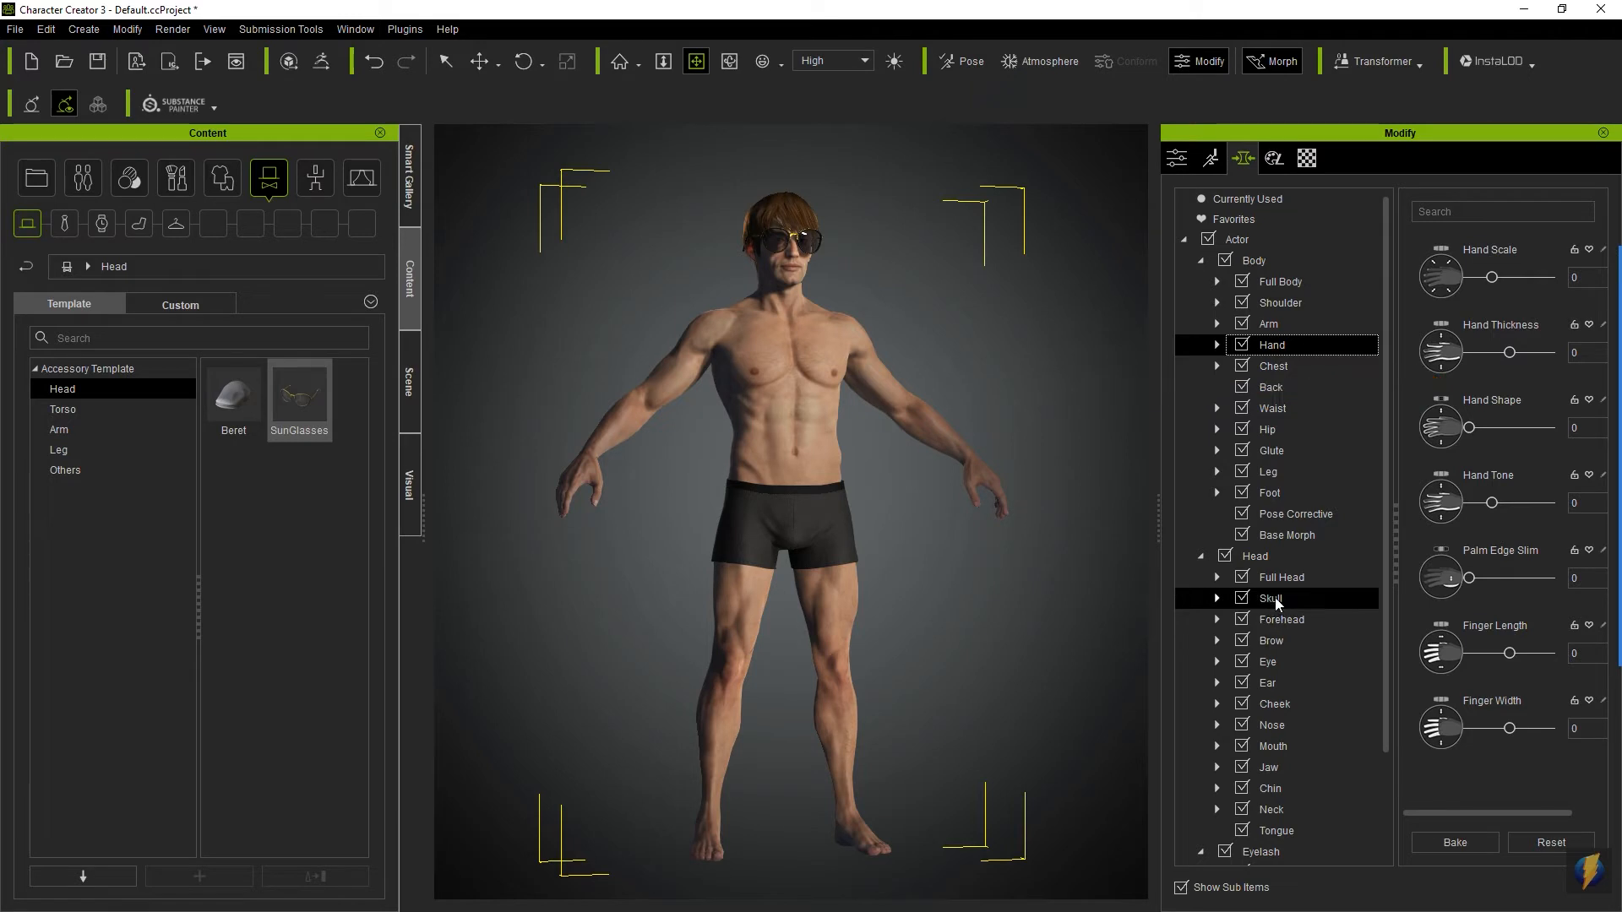
left_click(1286, 770)
left_click(1291, 748)
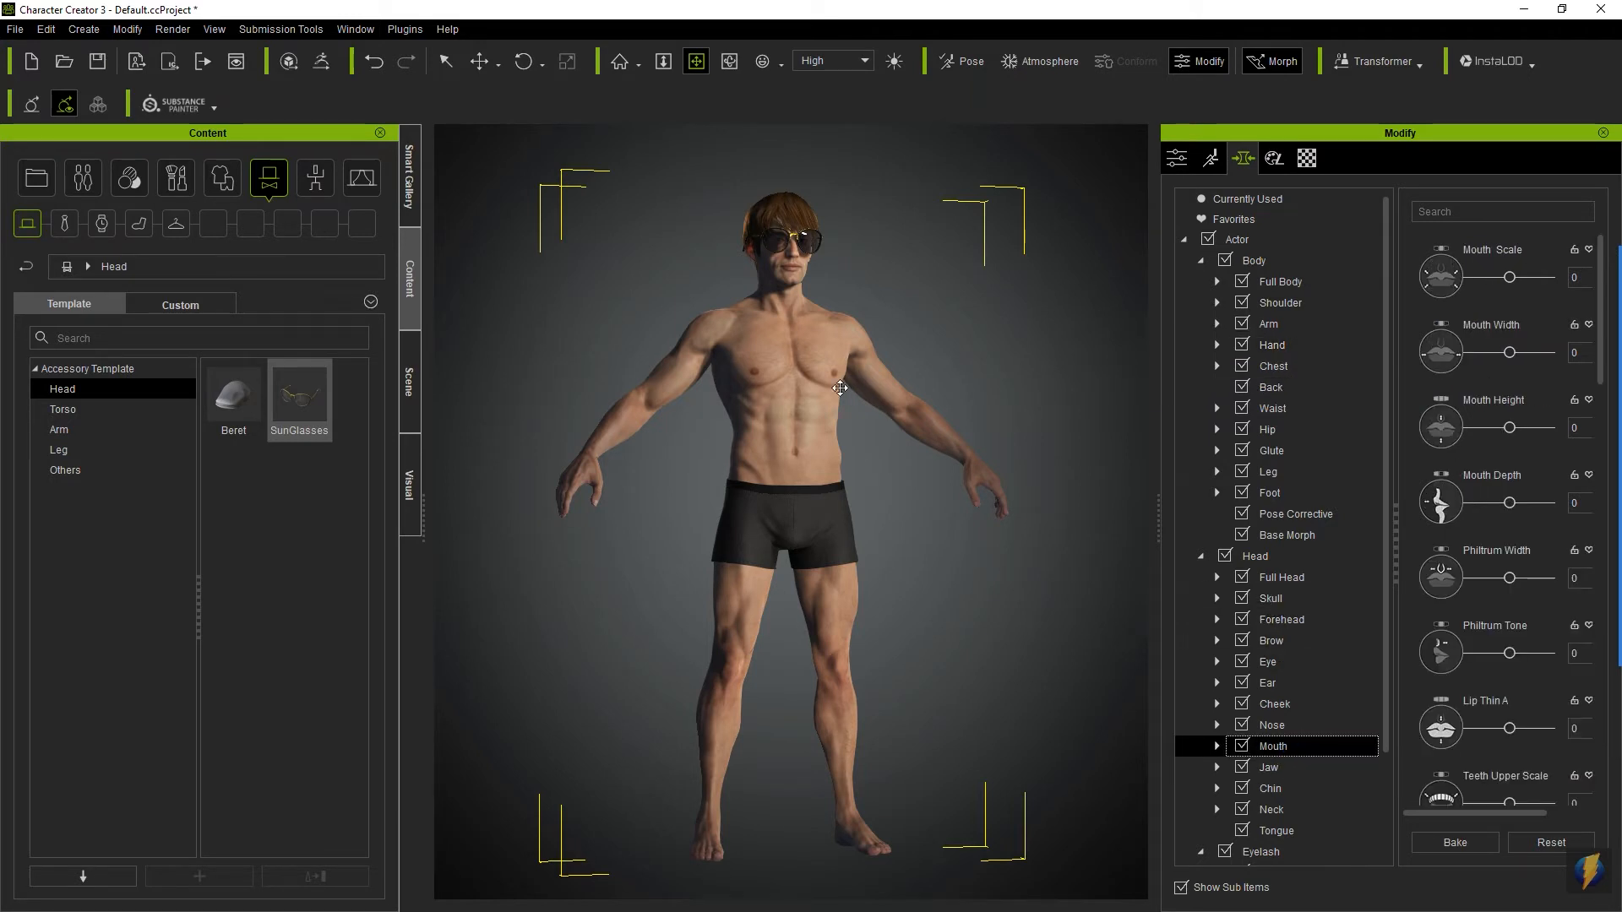
- Try the Arm Length morph at its longest and shortest slider settings, ending at -40
left_click(1276, 323)
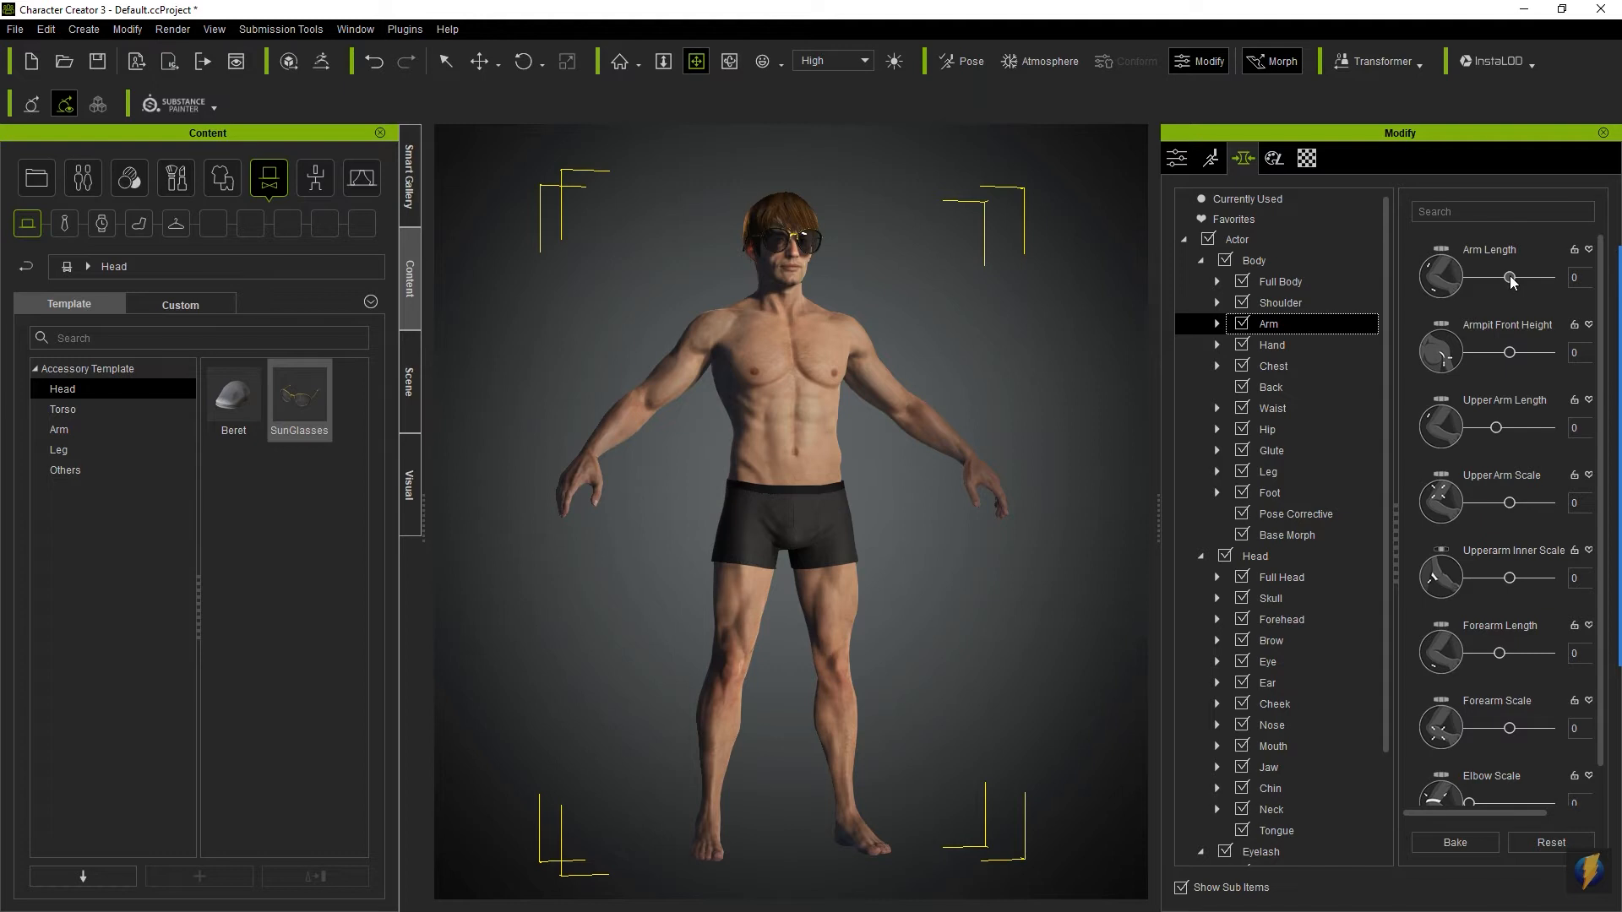
left_click_drag(1511, 282, 1601, 283)
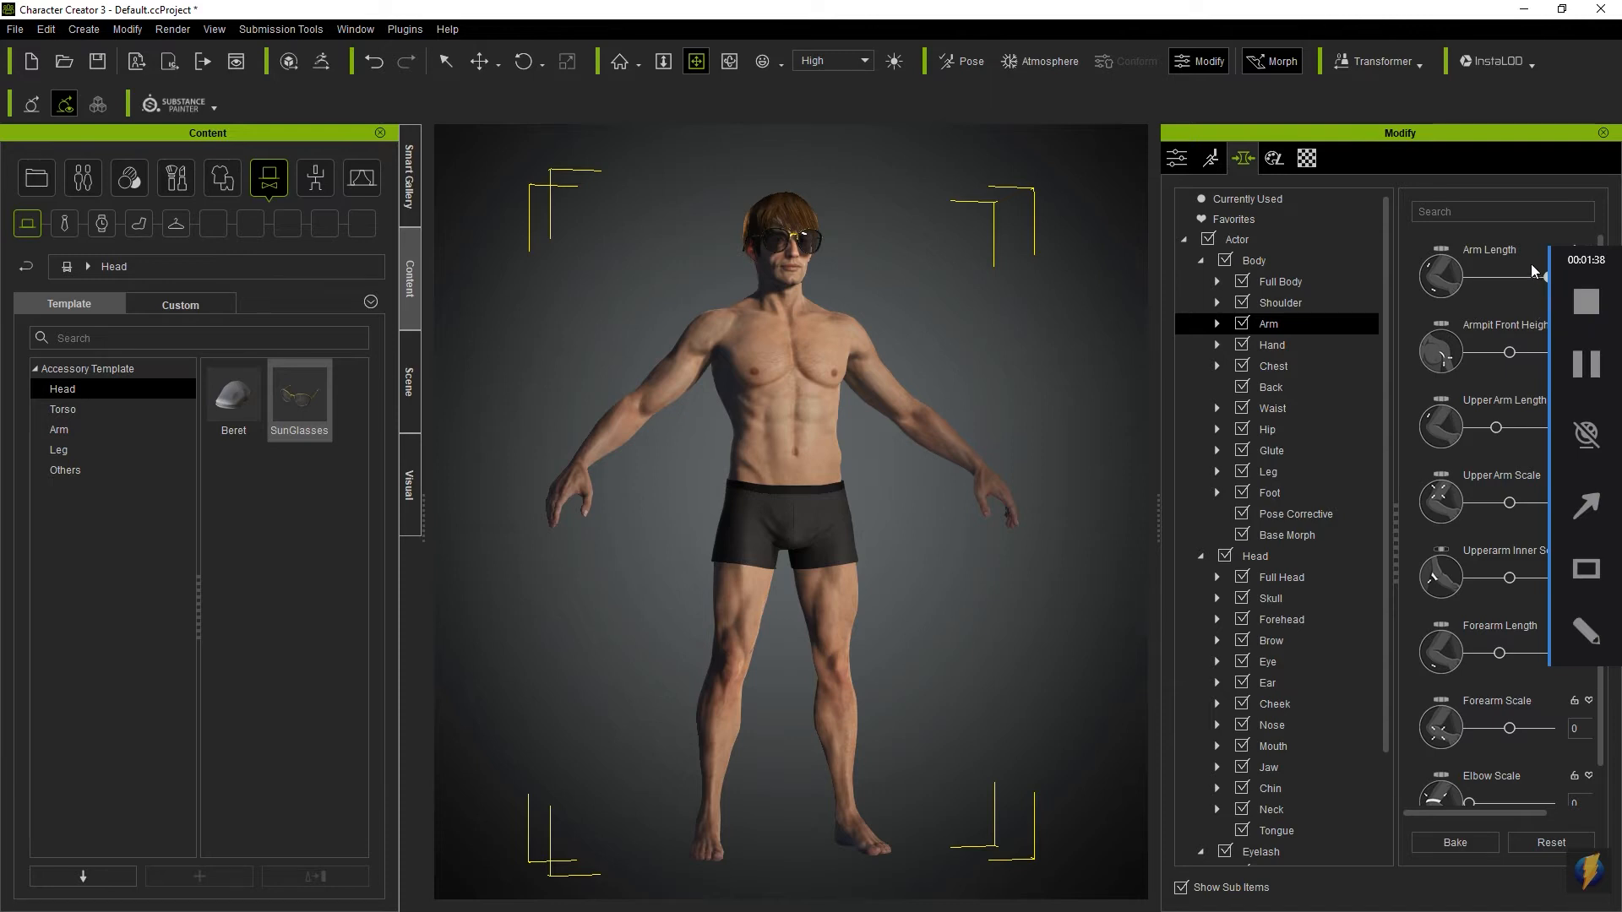
left_click_drag(1547, 279, 1391, 286)
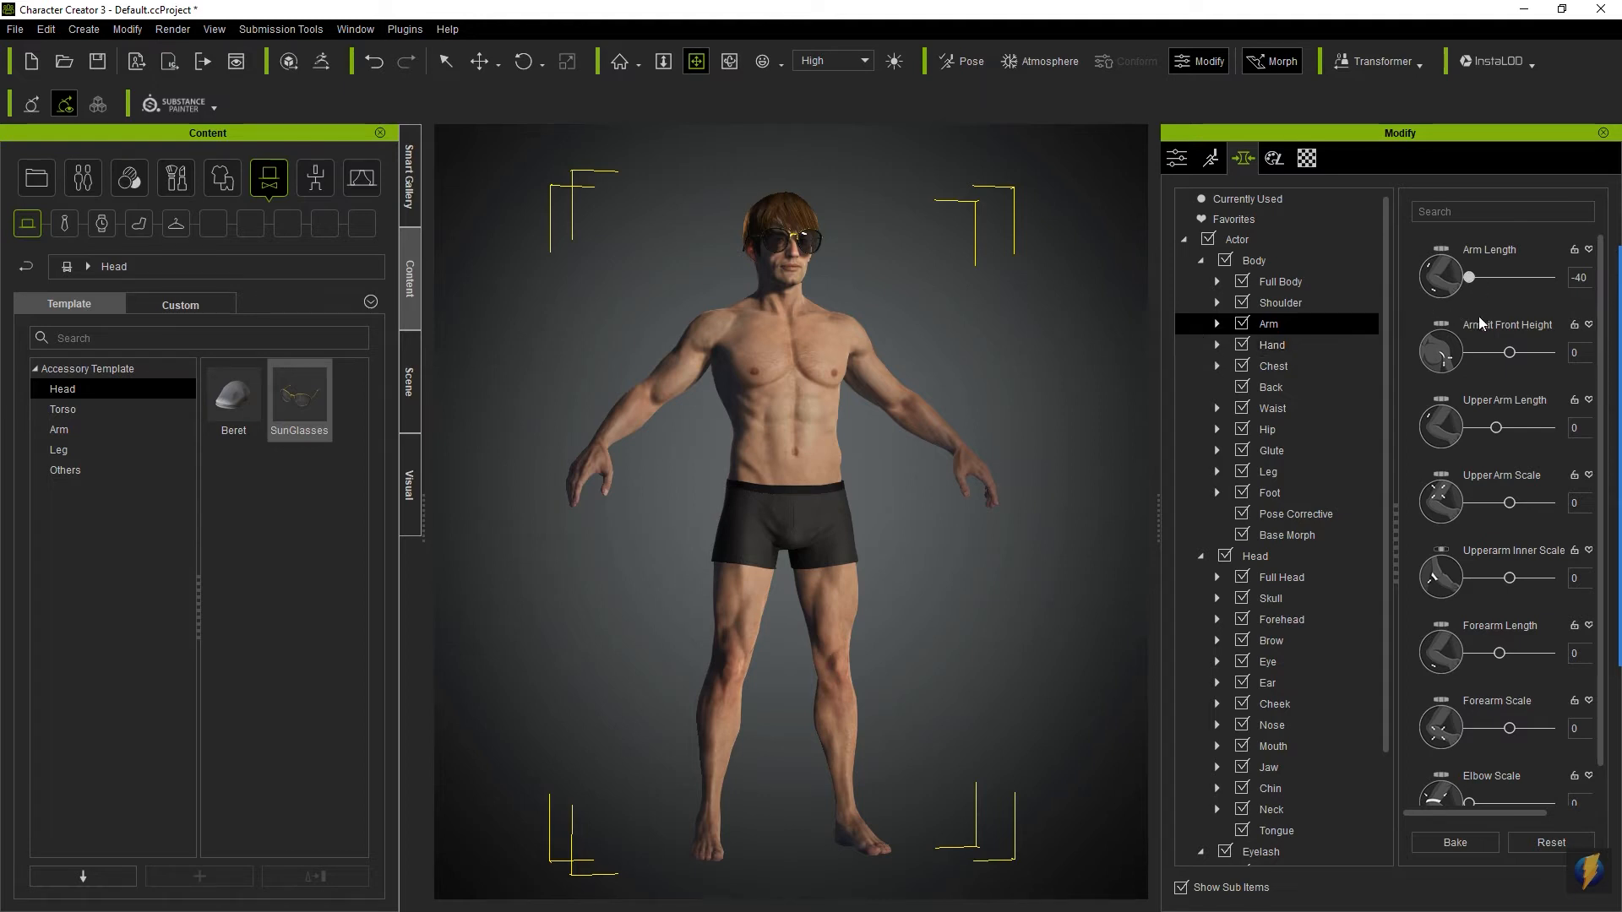
left_click(1469, 279)
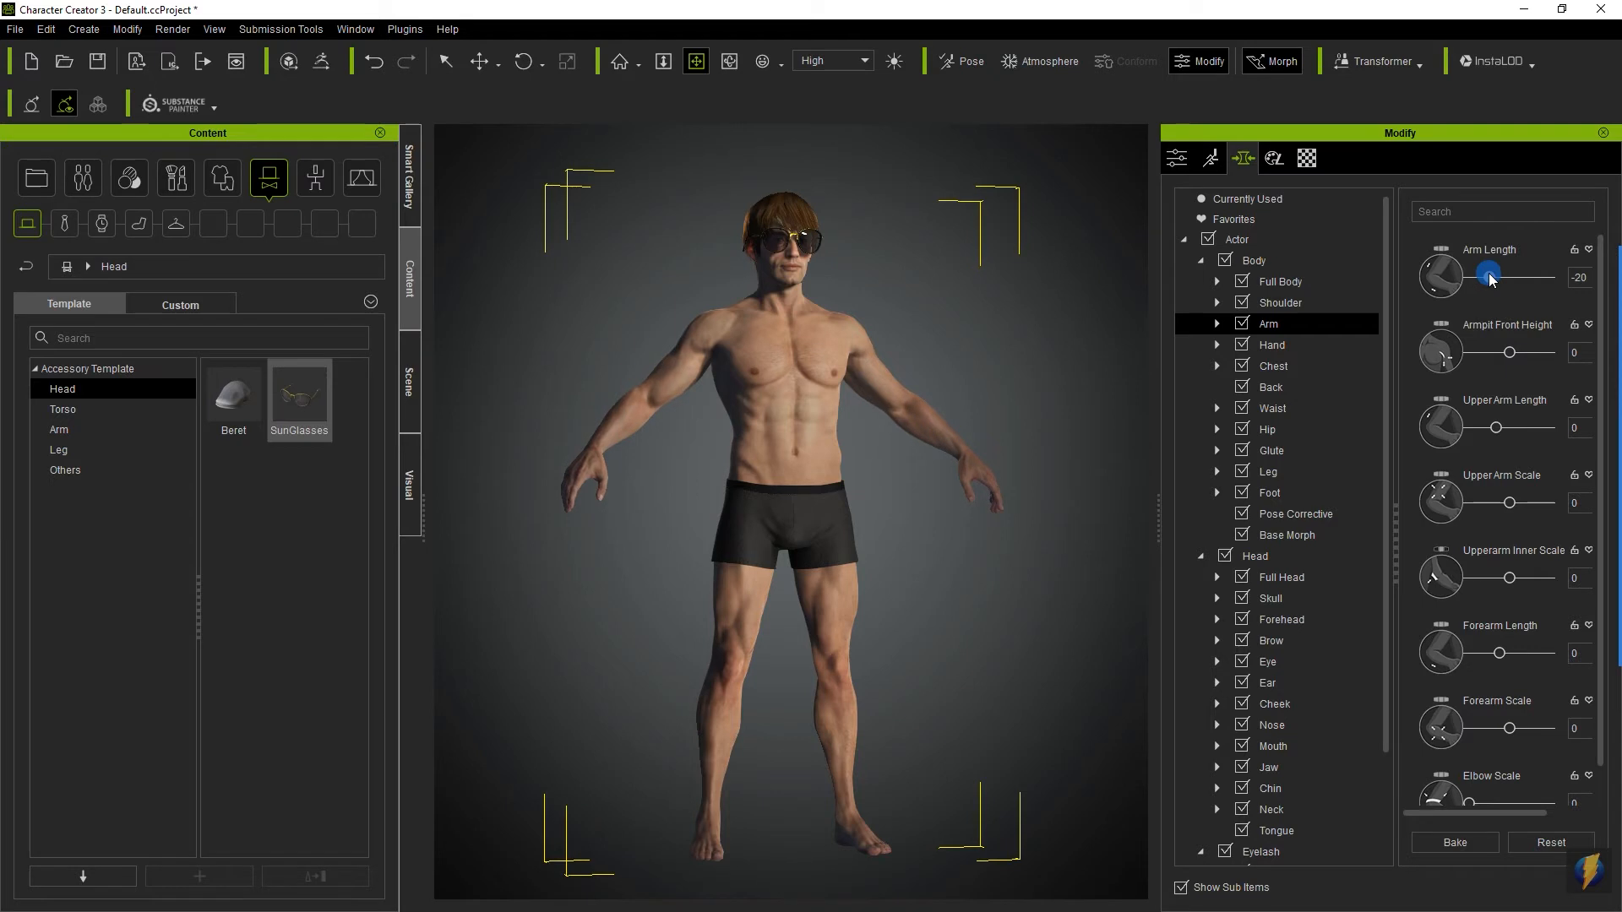
left_click_drag(1469, 281, 1420, 294)
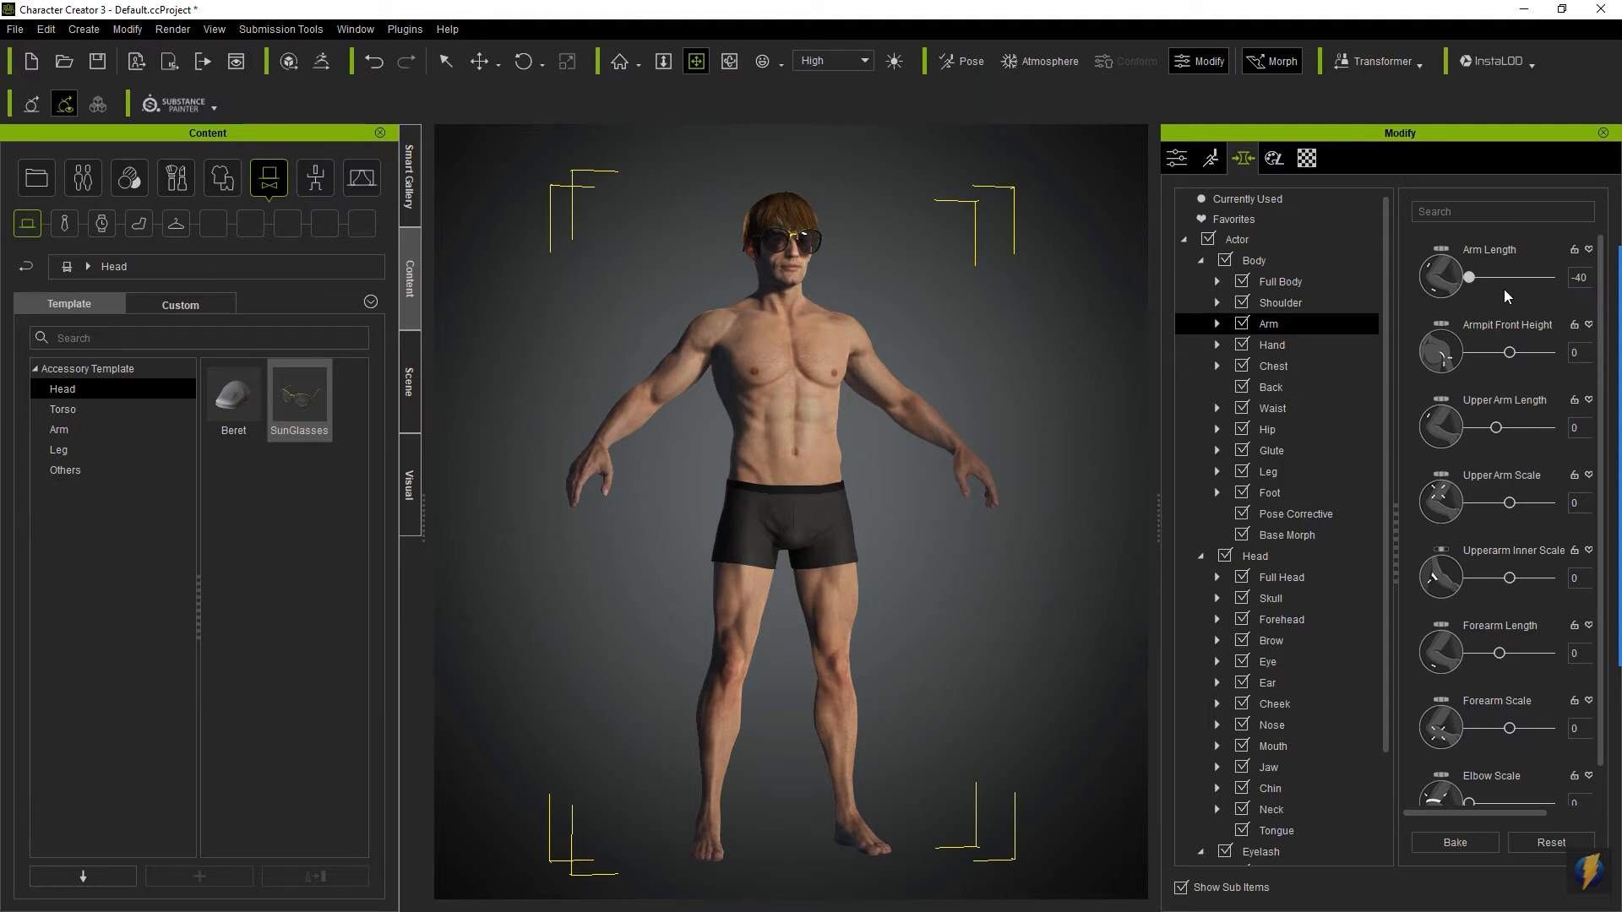
- Set the Arm Length morph to 100, exceeding the slider's range
left_click(1577, 277)
left_click_drag(1581, 275, 1561, 278)
key("BackSpace")
type("100")
key("Return")
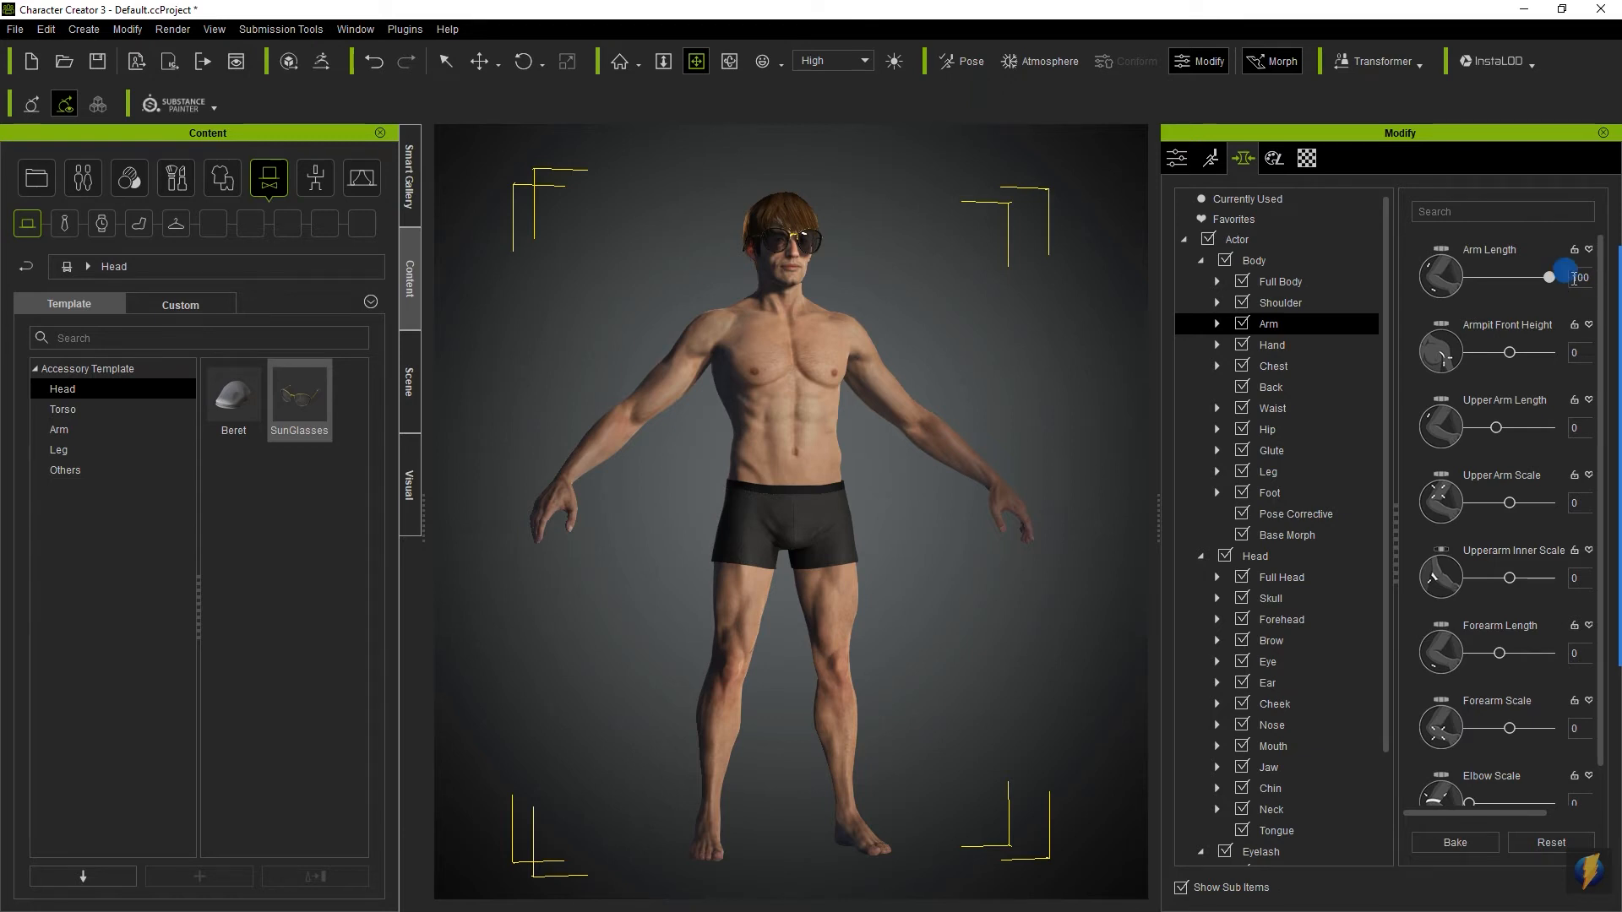
- Set the Arm Length morph to -100 and check the shortened arms from the front
type("-")
key("Return")
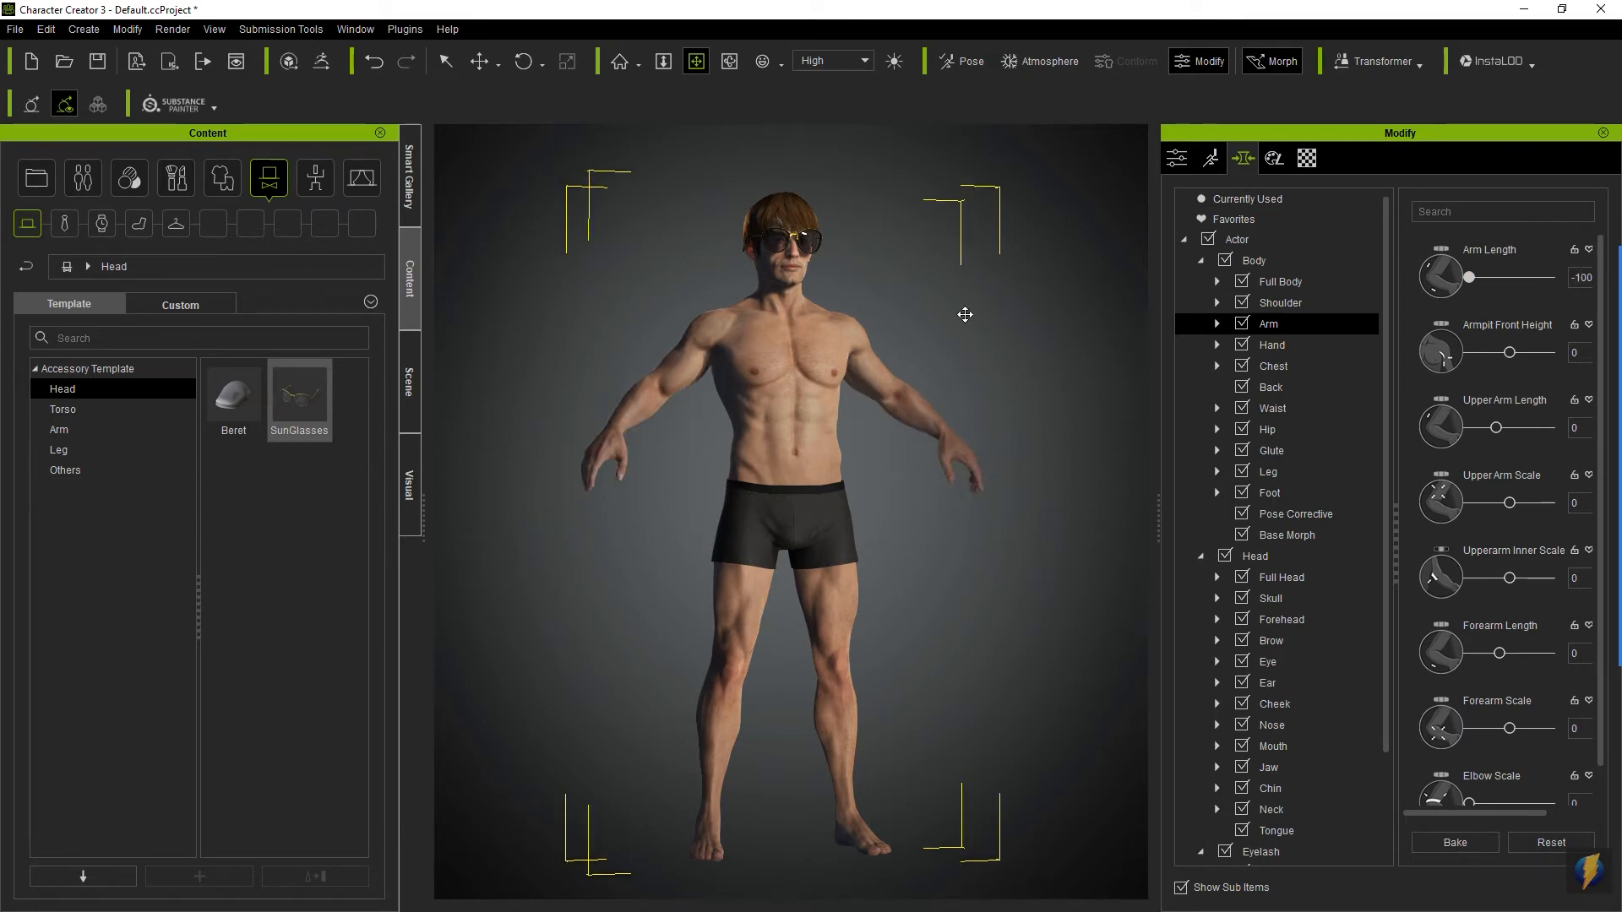
key("c")
mouse_move(770, 451)
left_mouse_down()
mouse_move(1296, 453)
mouse_move(728, 448)
left_mouse_up()
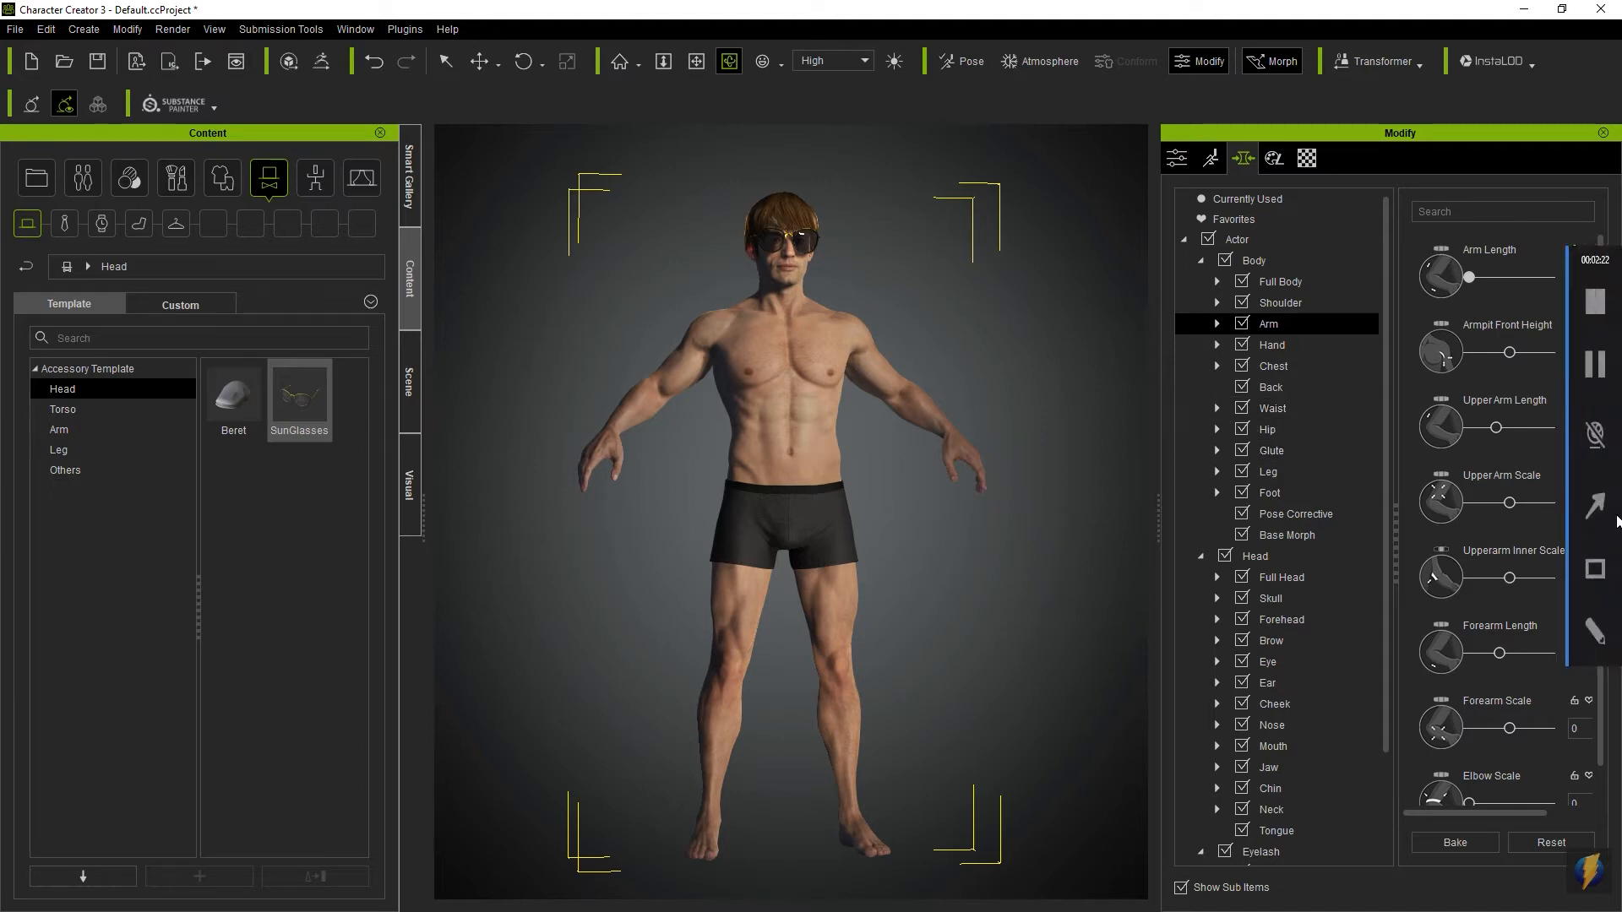
left_click(1588, 511)
mouse_move(1060, 374)
left_mouse_down()
mouse_move(1236, 378)
mouse_move(1467, 261)
mouse_move(1507, 481)
mouse_move(1492, 253)
mouse_move(1485, 606)
mouse_move(1462, 466)
mouse_move(1312, 403)
mouse_move(1443, 337)
mouse_move(1529, 348)
mouse_move(1546, 391)
mouse_move(1468, 488)
mouse_move(1491, 454)
mouse_move(1520, 303)
mouse_move(1573, 272)
mouse_move(1578, 319)
mouse_move(1530, 274)
mouse_move(1460, 306)
mouse_move(1447, 292)
mouse_move(1461, 283)
mouse_move(1494, 407)
left_mouse_up()
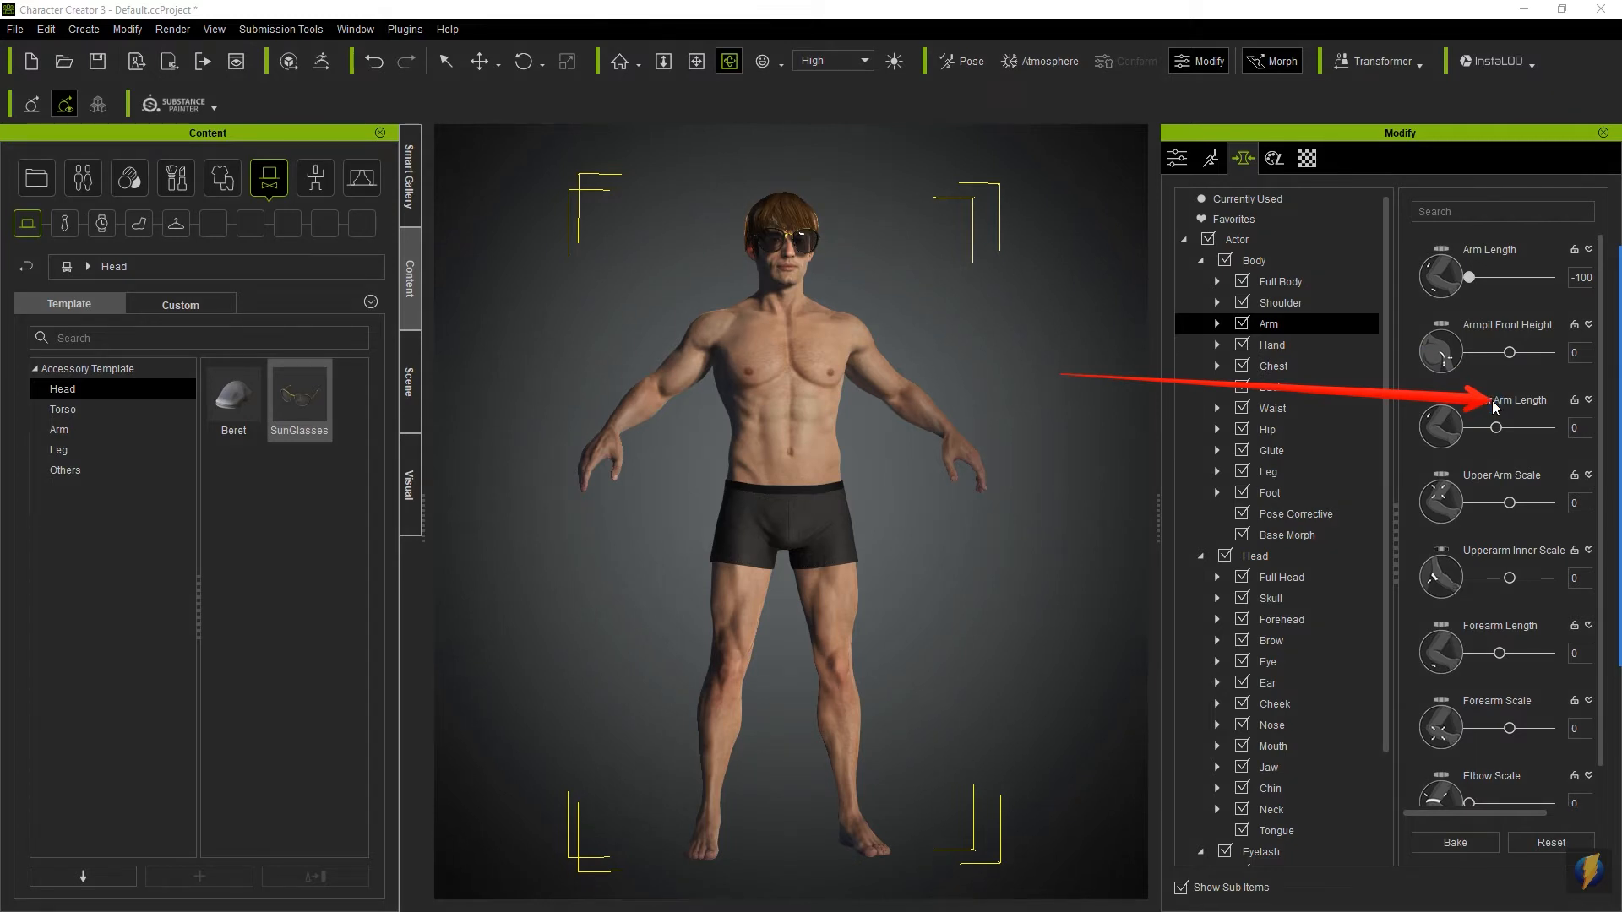
key("Escape")
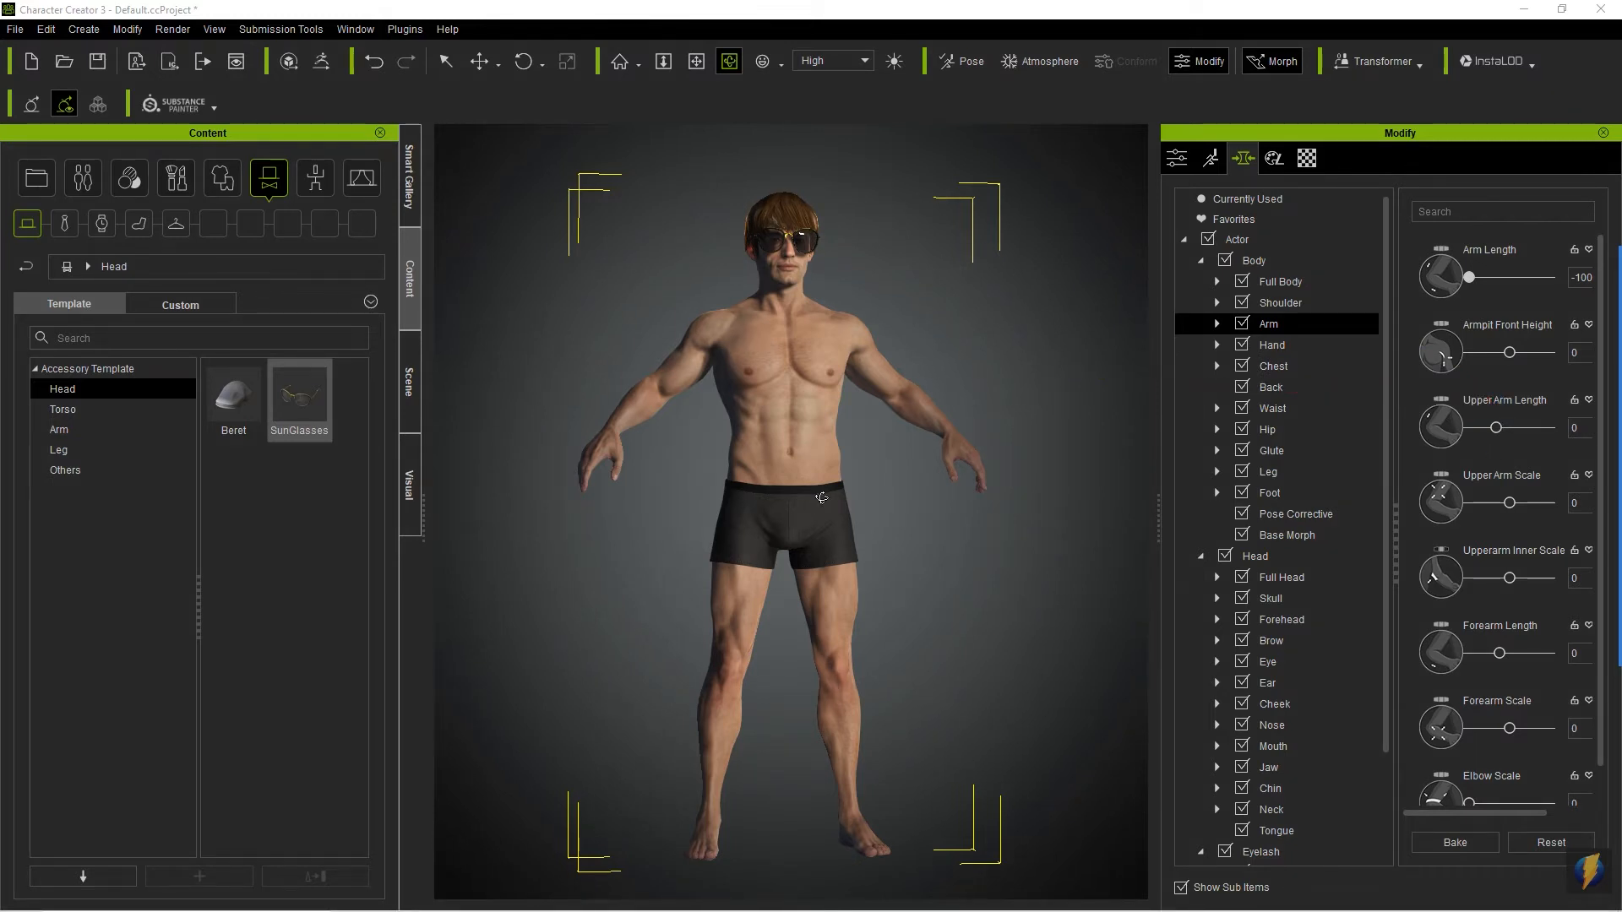
left_click(771, 399)
mouse_move(770, 399)
left_mouse_down()
mouse_move(789, 442)
mouse_move(1156, 397)
mouse_move(1050, 391)
mouse_move(1040, 422)
mouse_move(878, 423)
mouse_move(921, 404)
left_mouse_up()
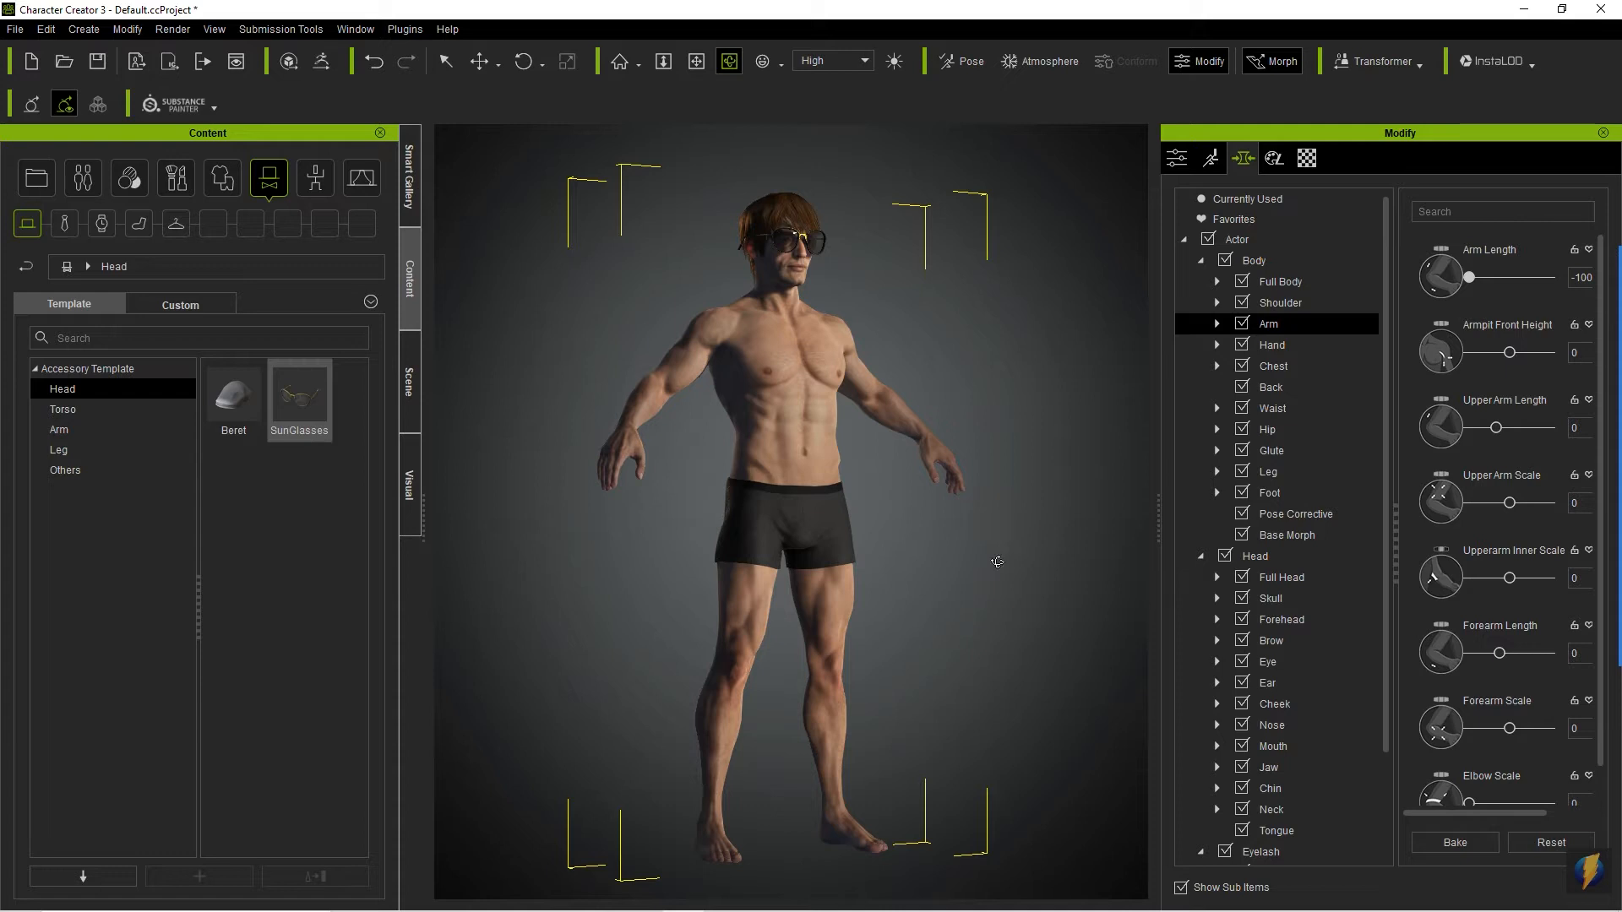
mouse_move(1621, 563)
left_click(1595, 506)
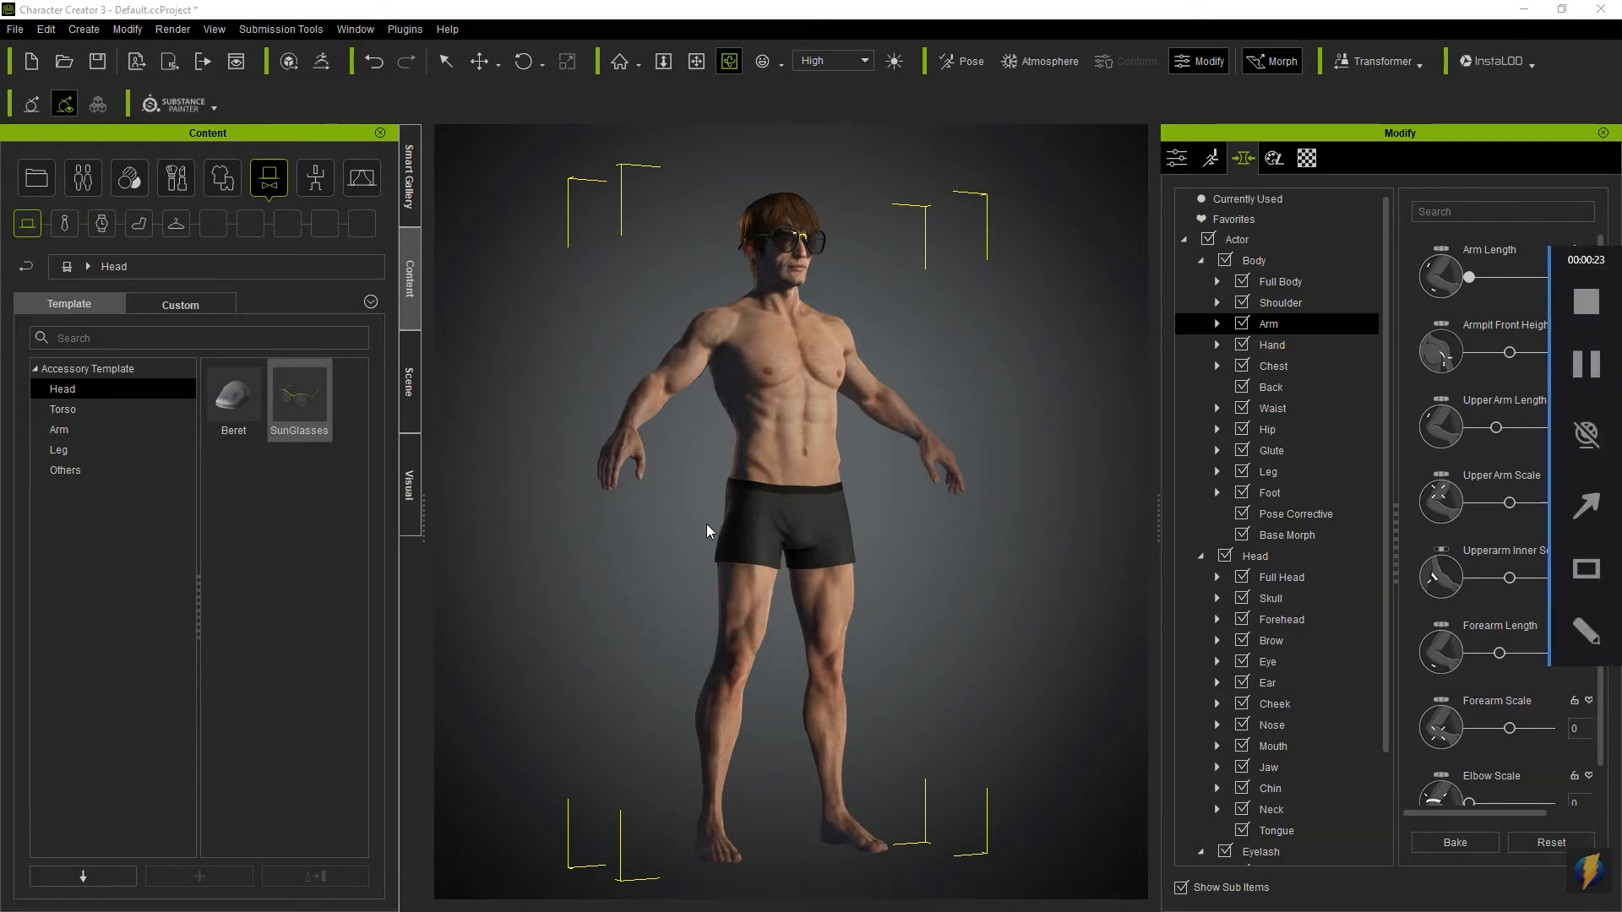
mouse_move(647, 631)
left_mouse_down()
mouse_move(435, 511)
mouse_move(125, 41)
left_mouse_up()
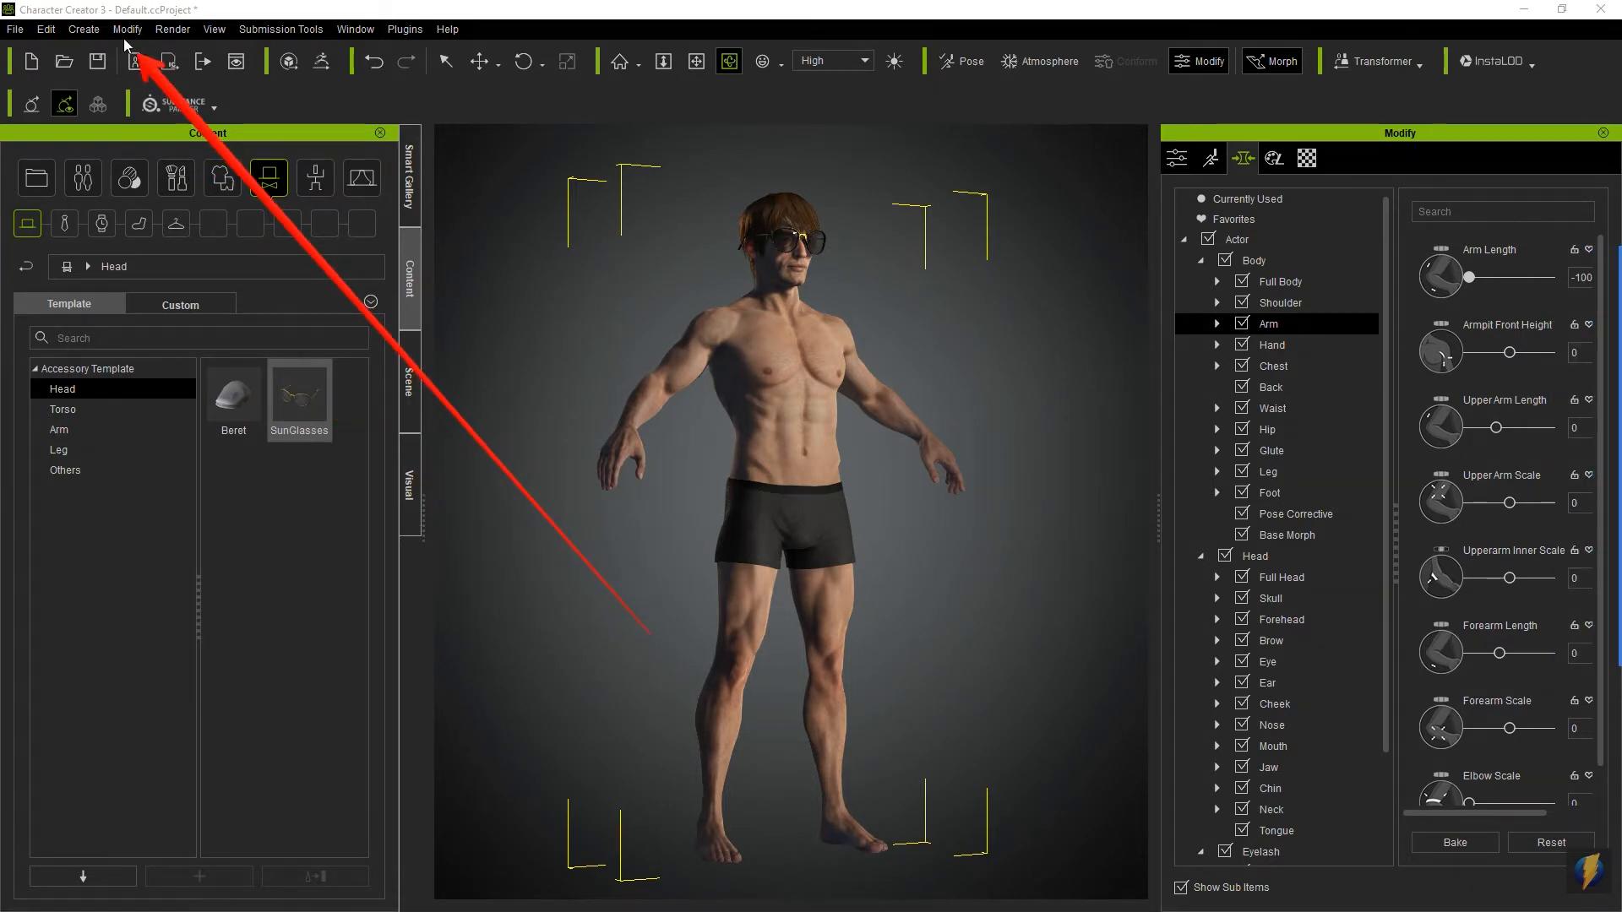
- Load the CC3+ neutral base without saving the current project, replacing the whole avatar
left_click(127, 31)
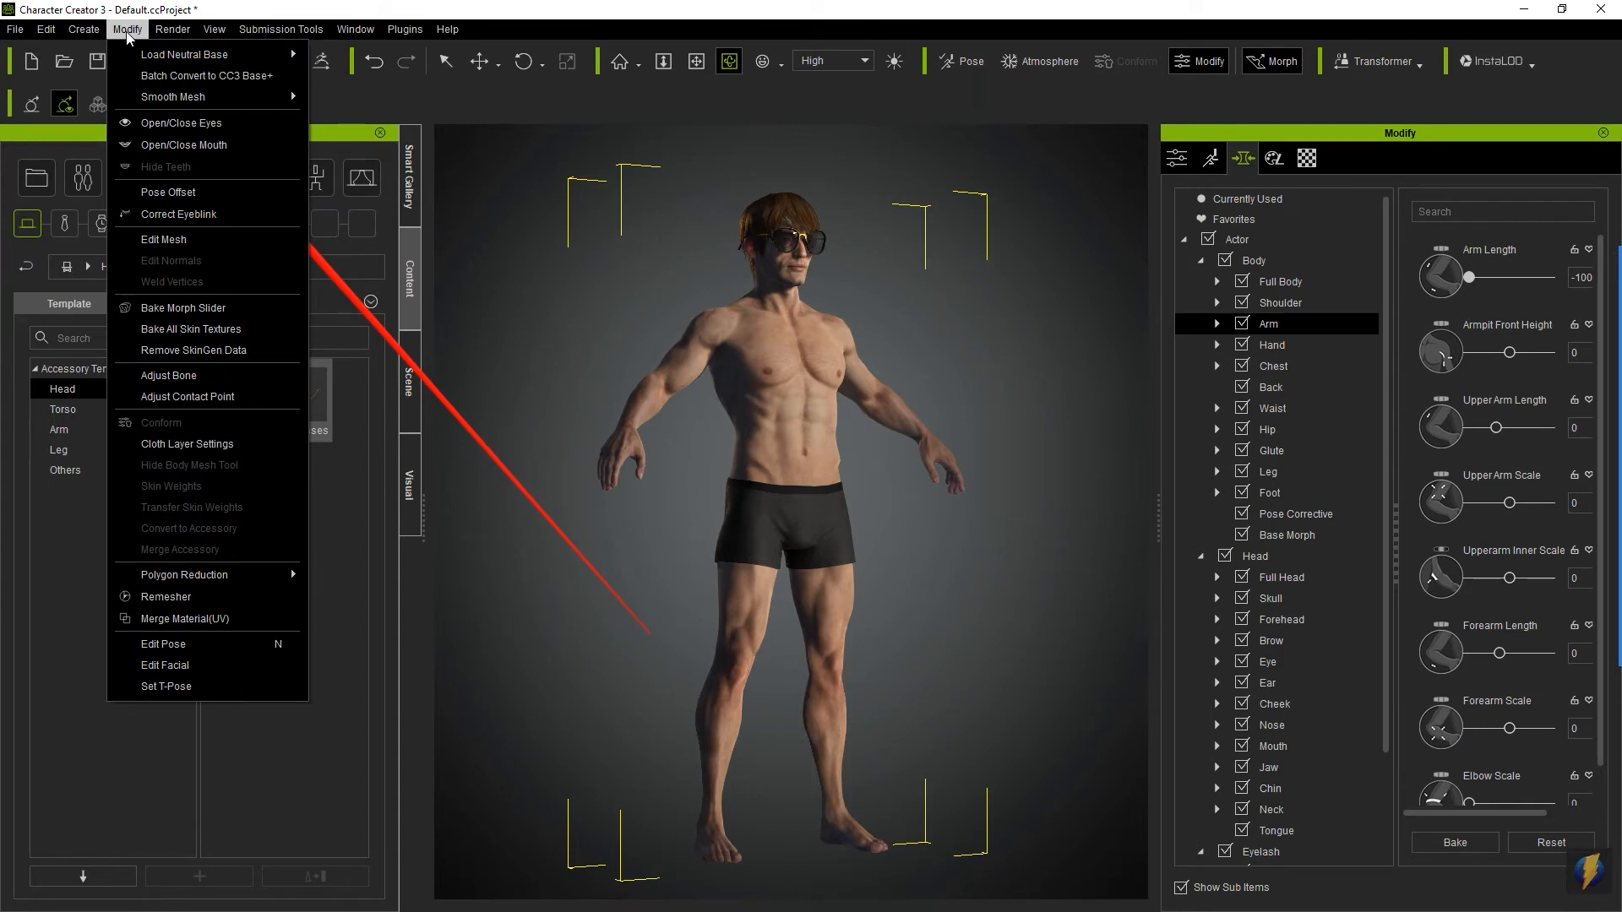
mouse_move(141, 60)
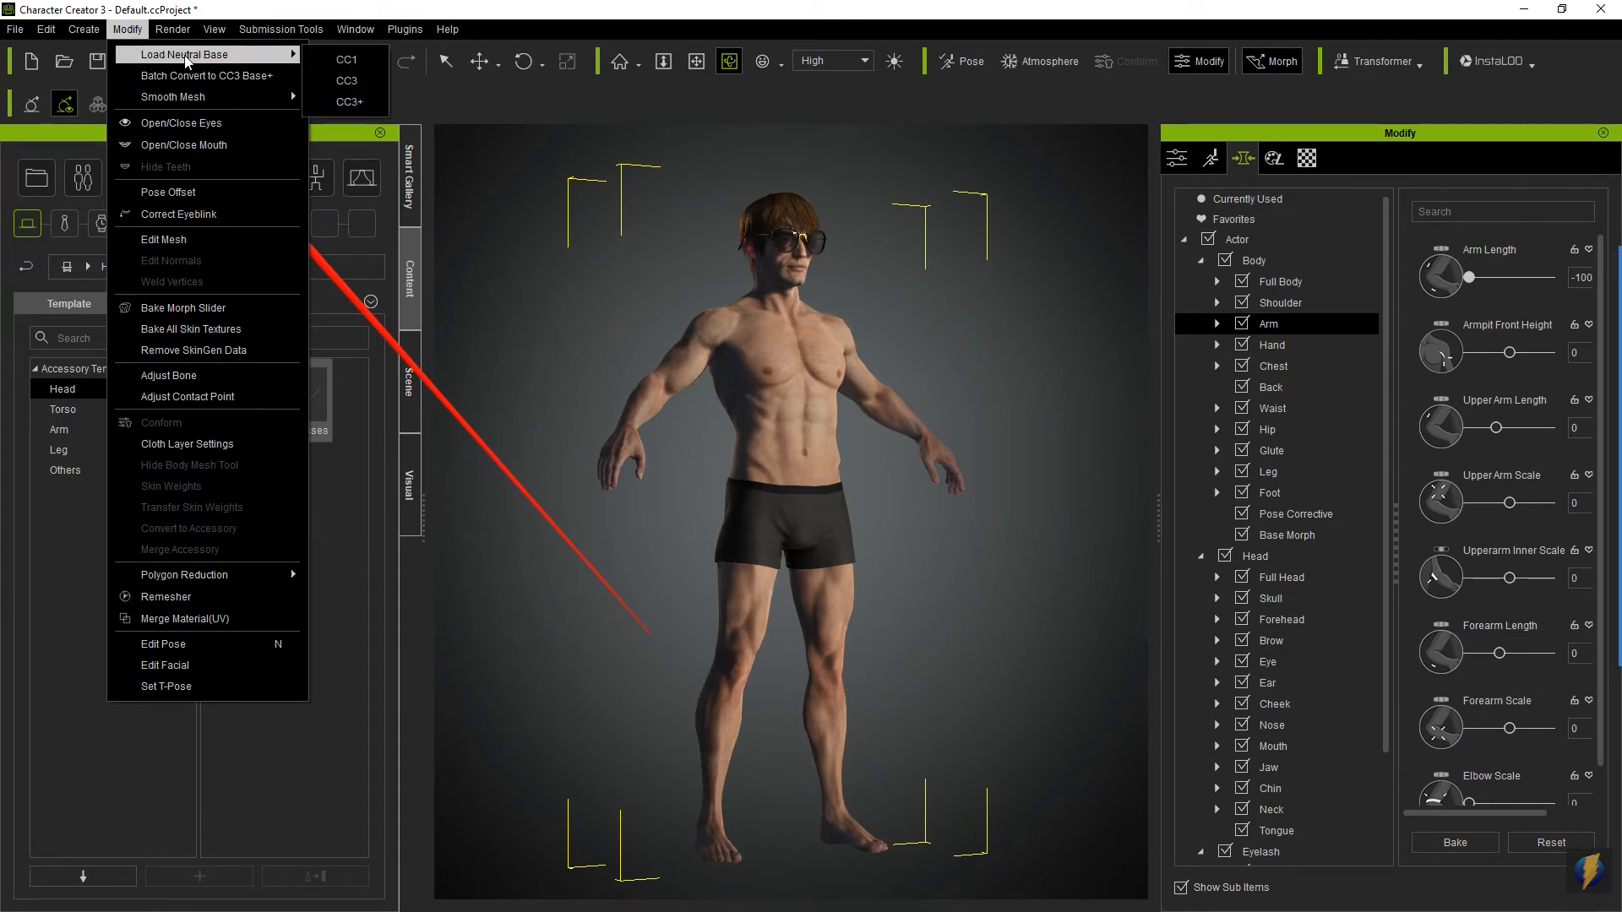
left_click(344, 103)
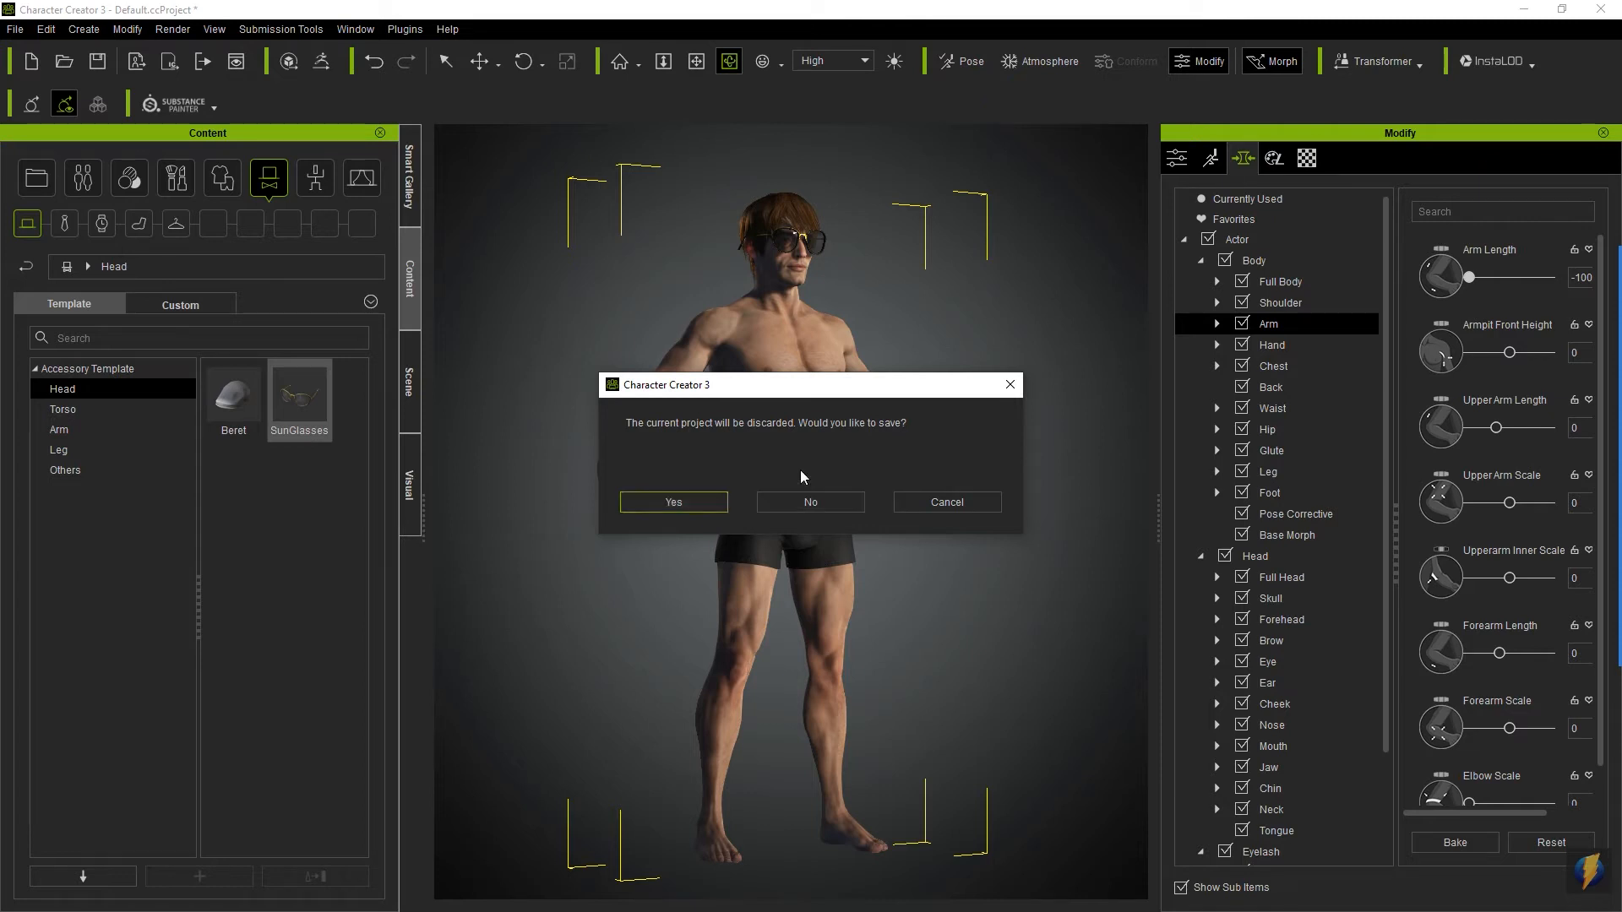
left_click(798, 505)
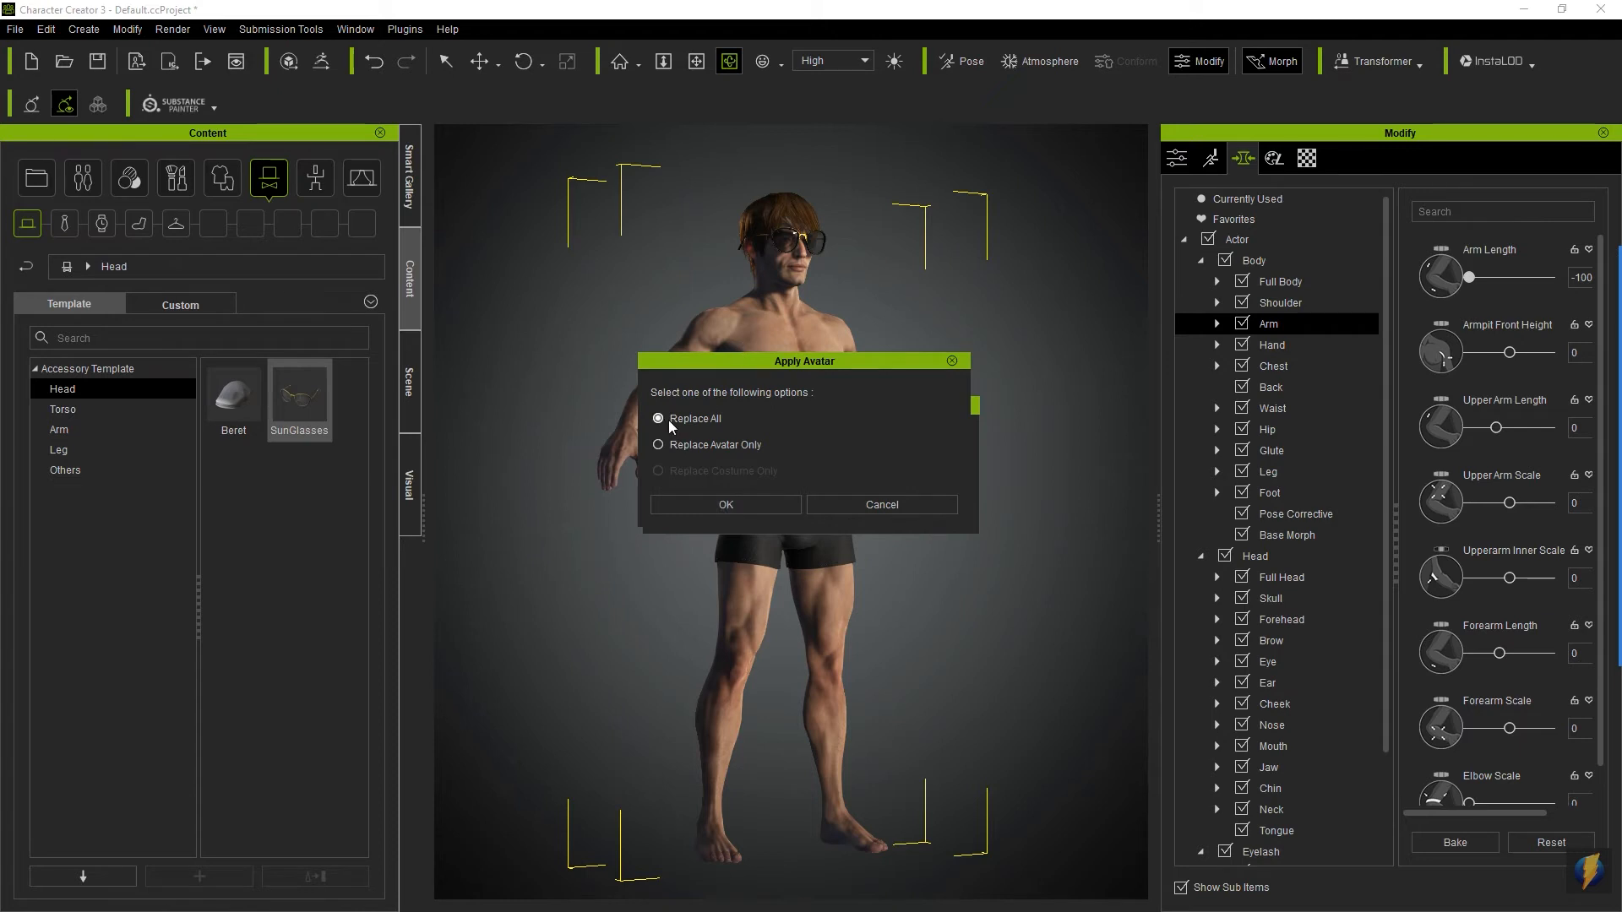
left_click(726, 504)
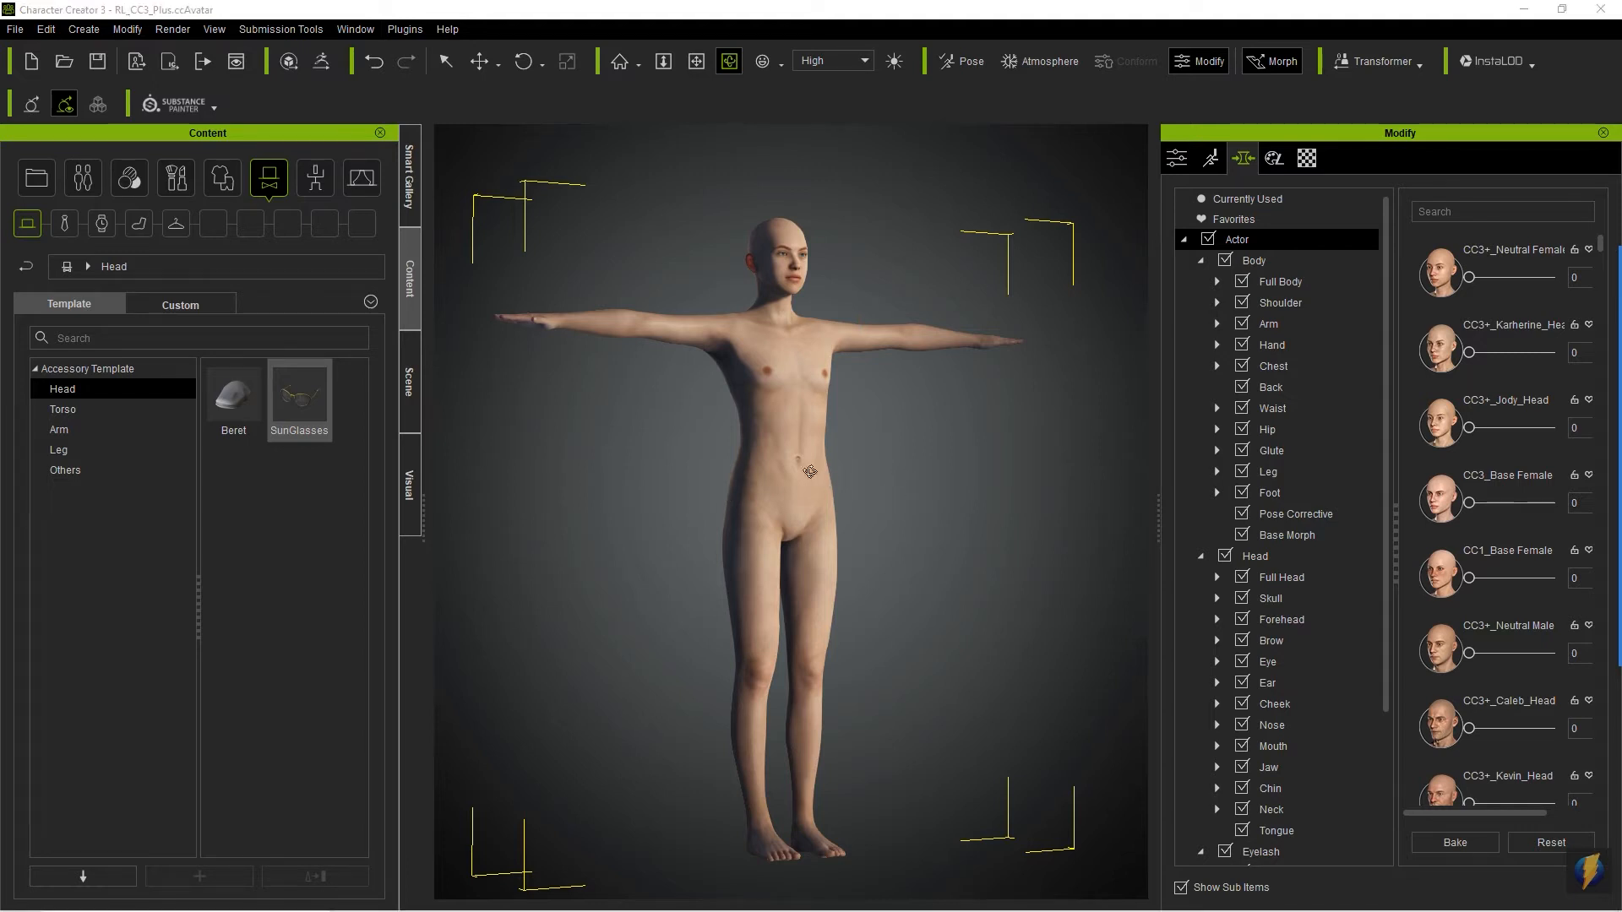
right_click_drag(682, 405, 774, 380)
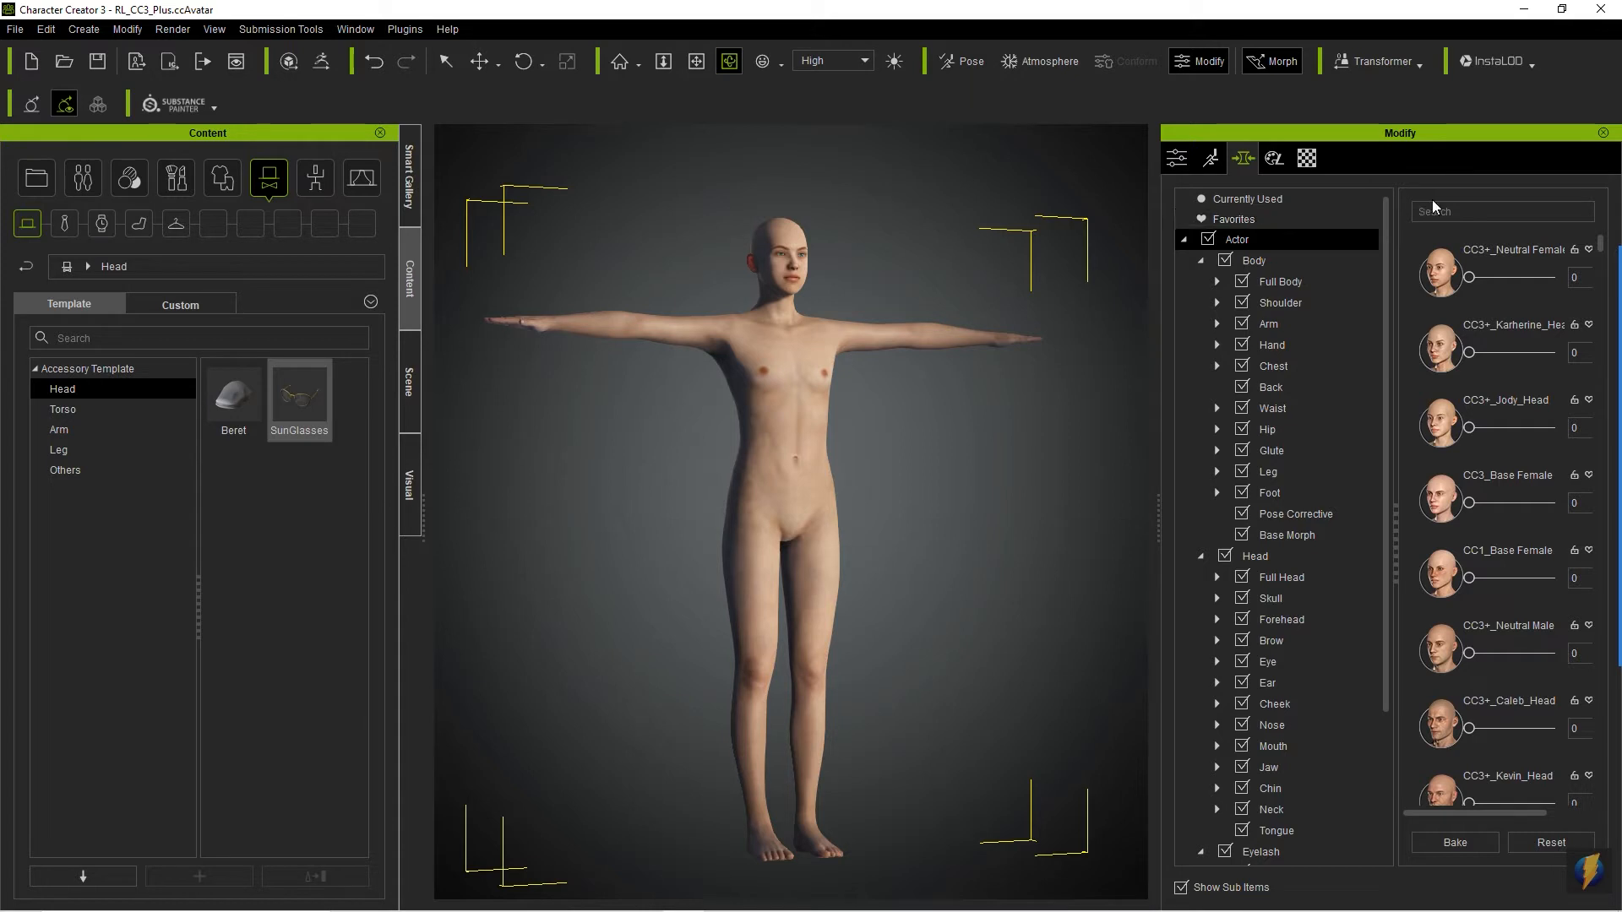
- Open the Body morph sliders and look through the available female, male and body type presets
left_click(1278, 259)
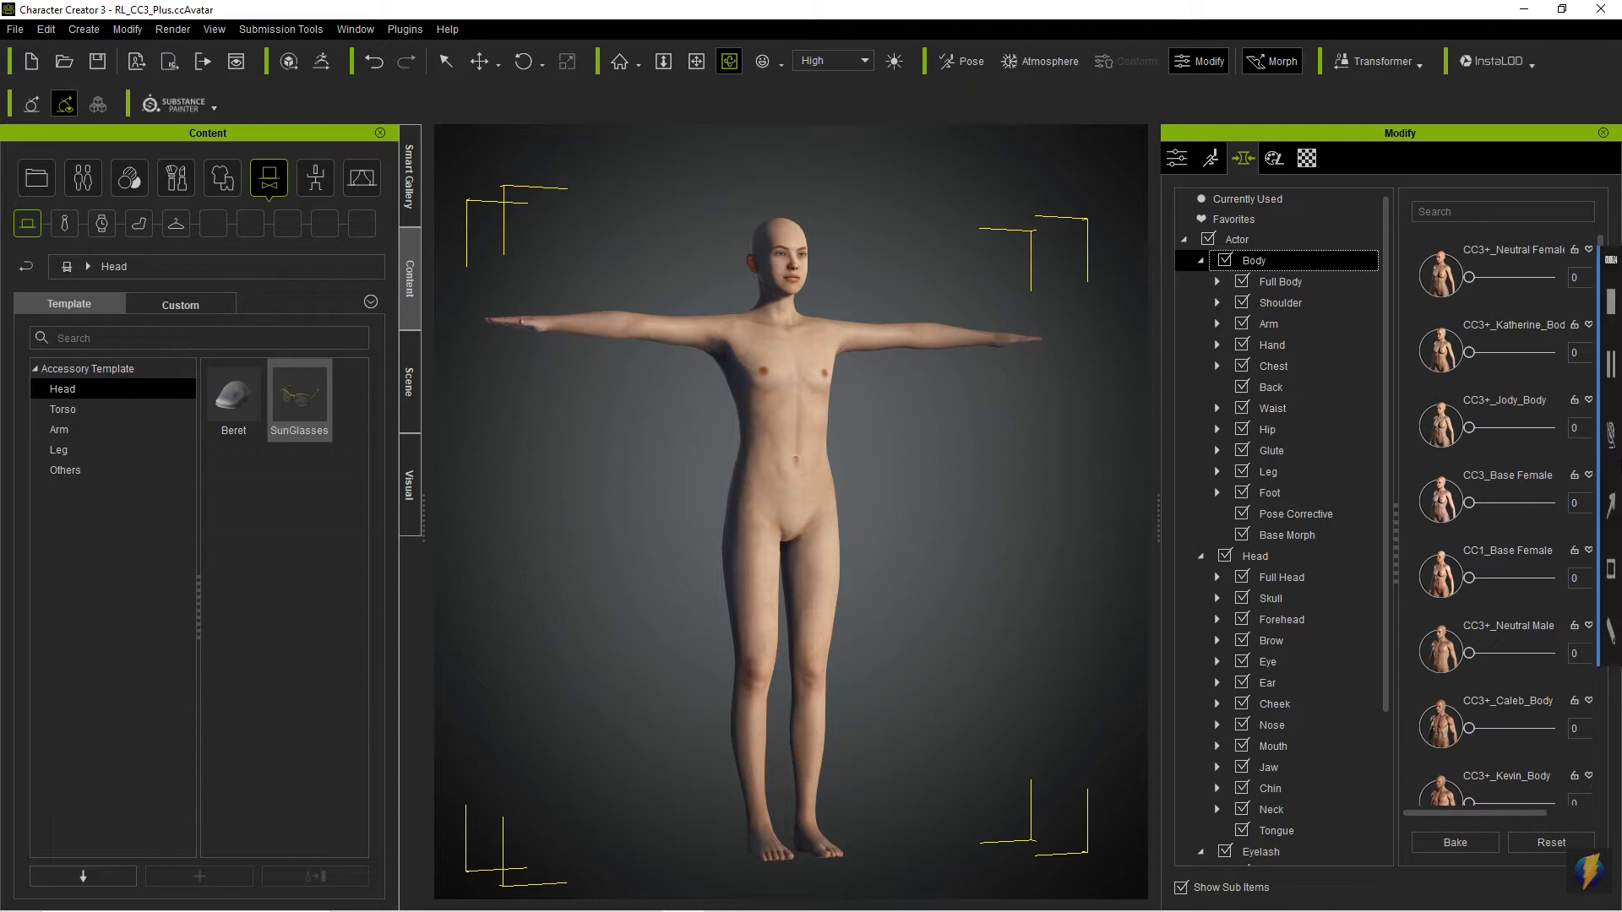
left_click(1606, 504)
mouse_move(936, 500)
left_mouse_down()
mouse_move(1415, 319)
mouse_move(1453, 671)
mouse_move(1441, 744)
left_mouse_up()
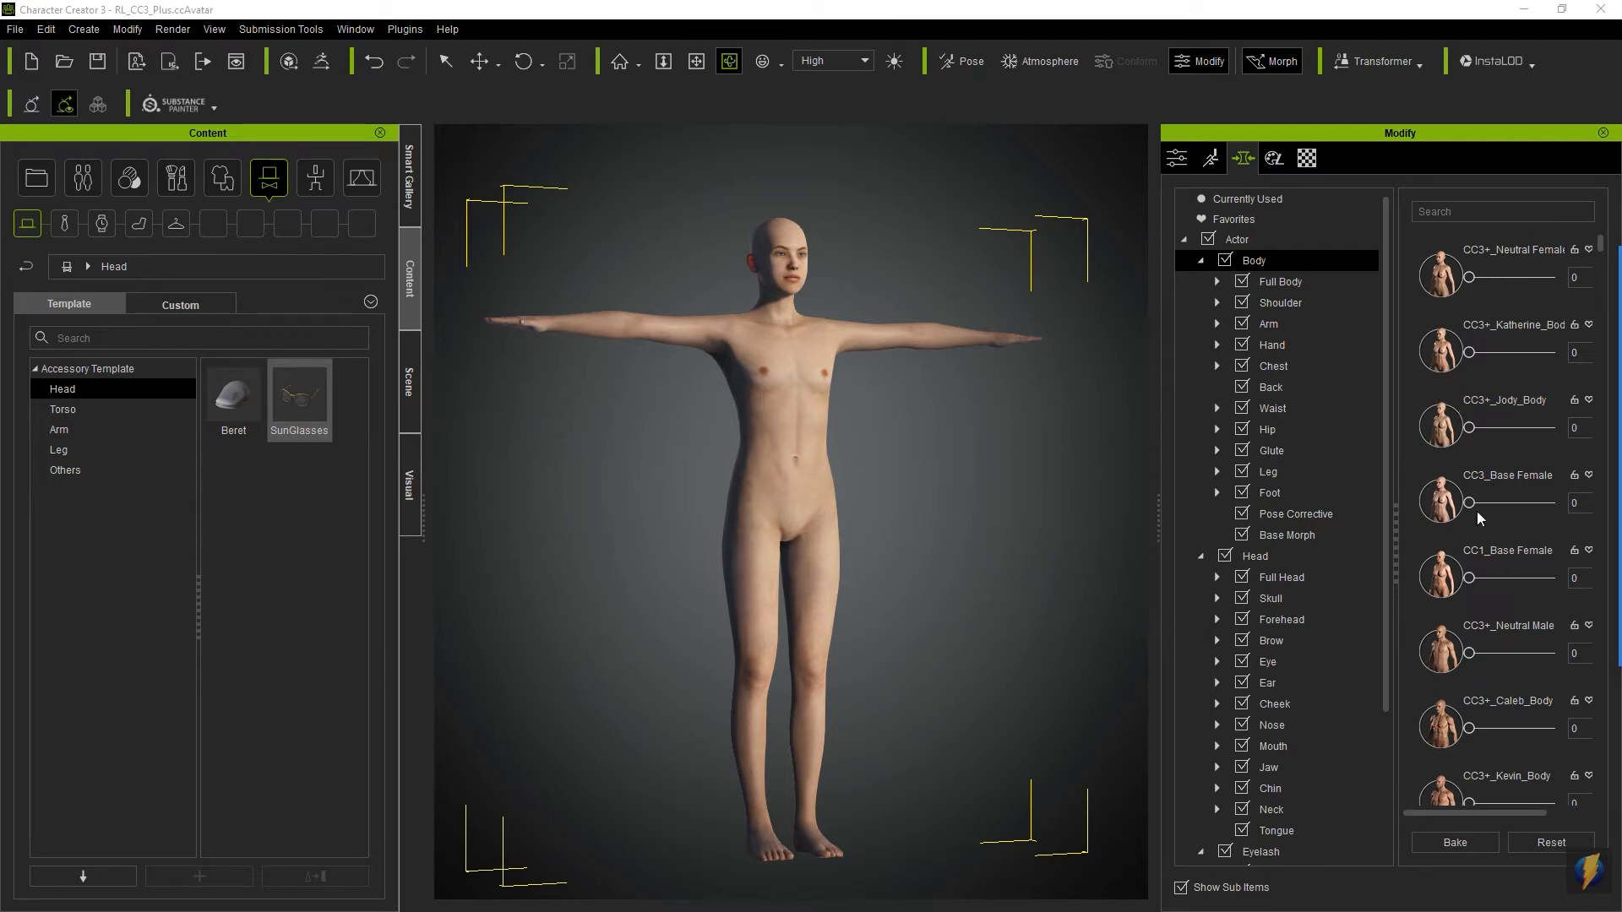
scroll(1476, 510, "down", 4)
scroll(1473, 513, "down", 5)
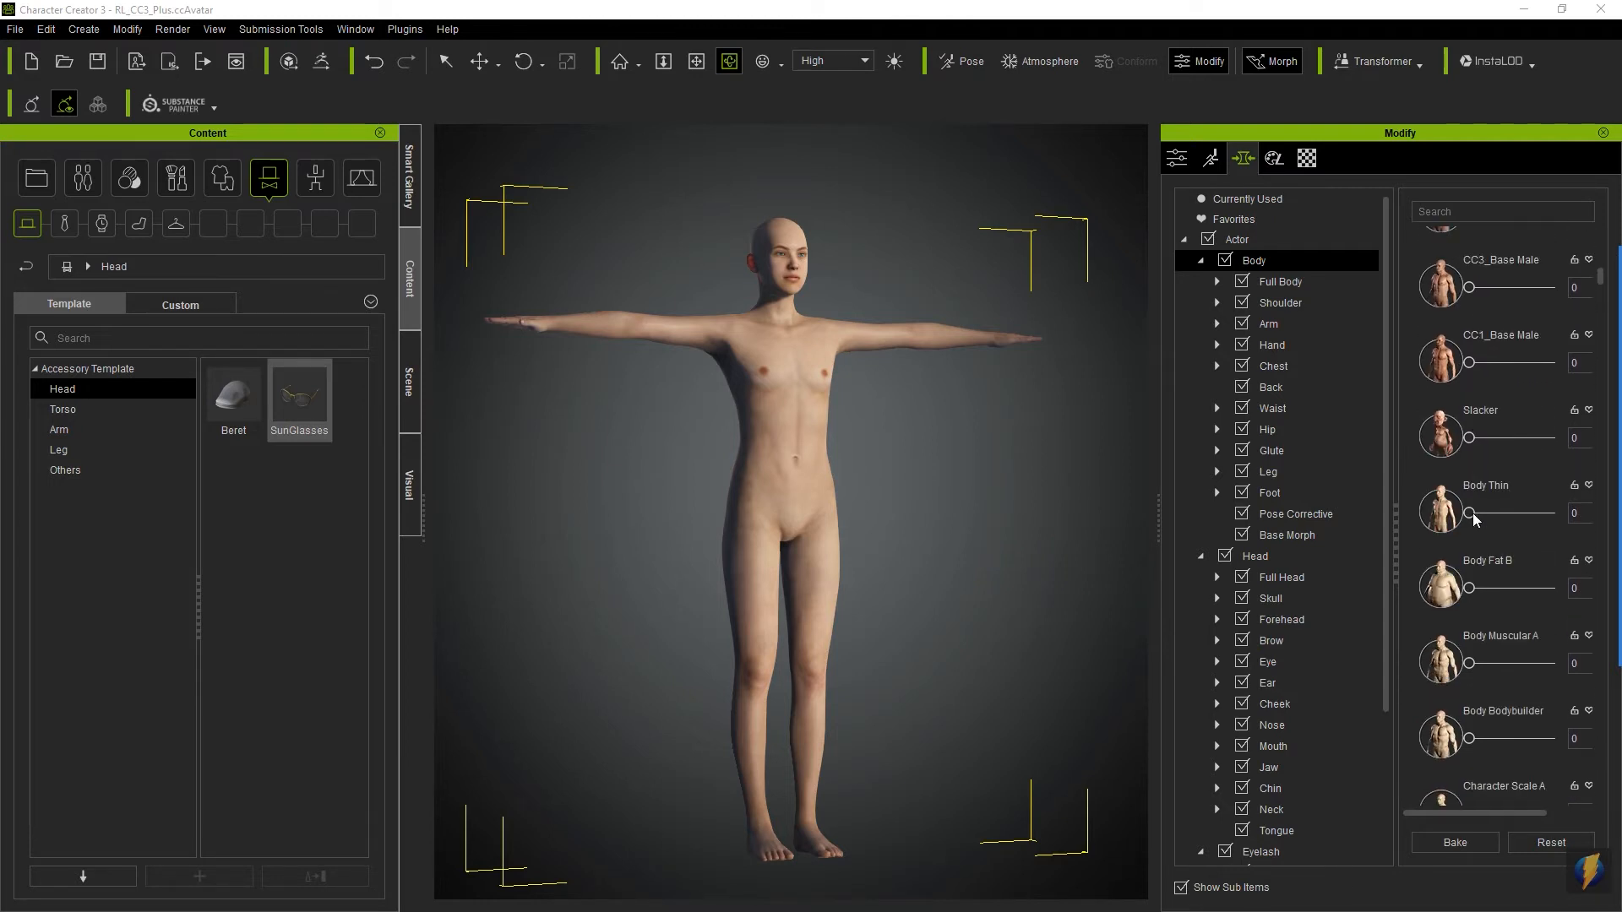
scroll(1466, 512, "up", 9)
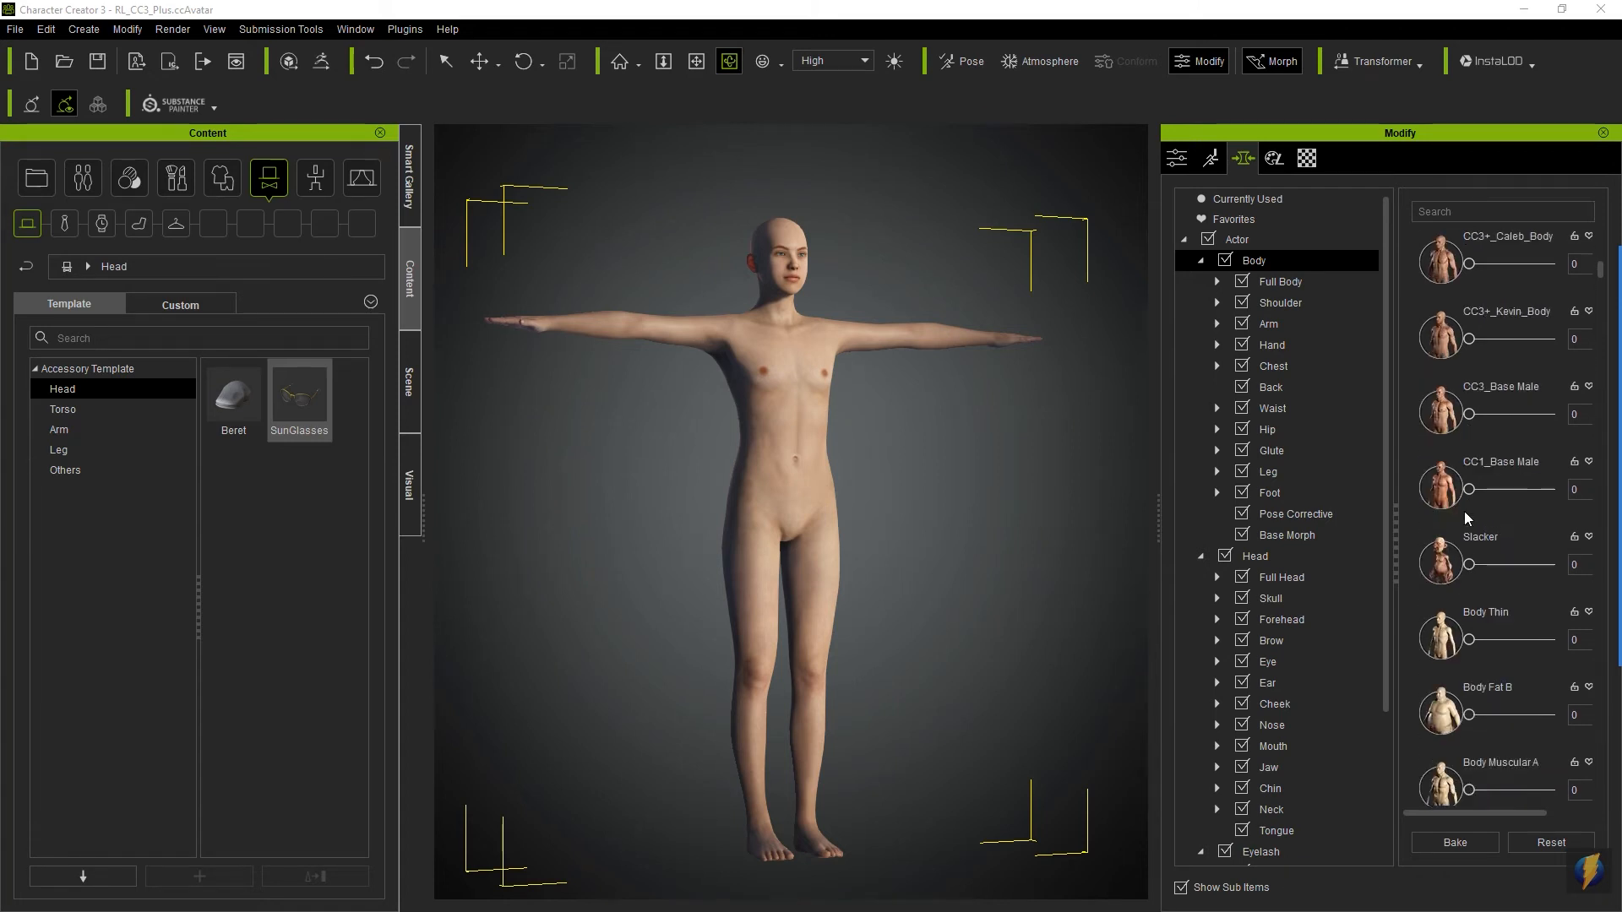
scroll(1461, 512, "up", 2)
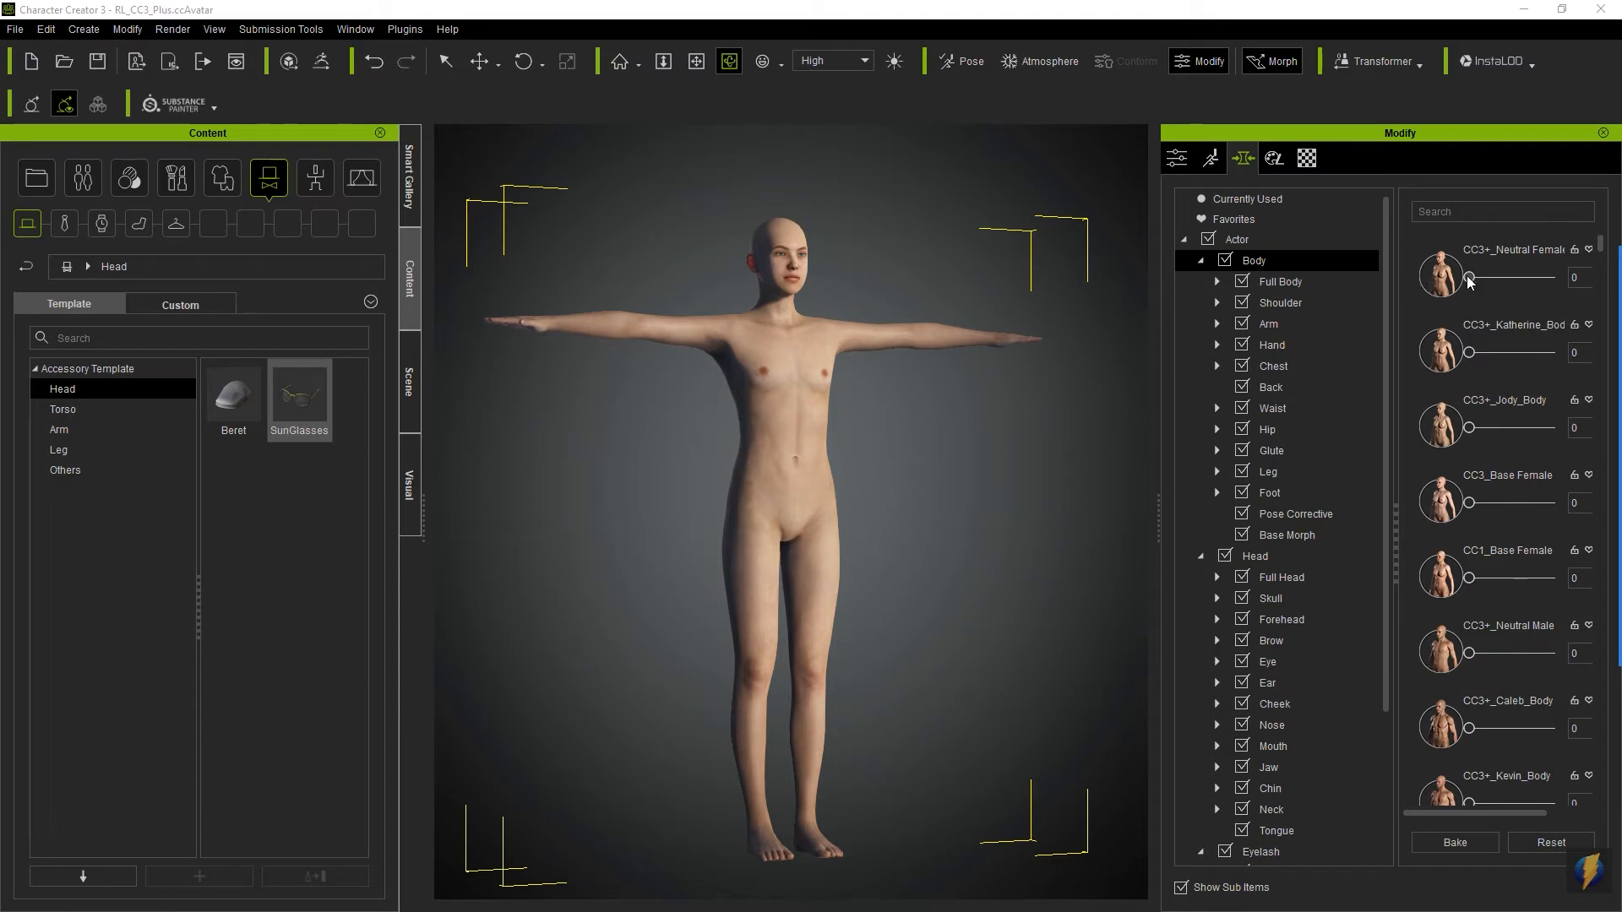
- Try the CC3+_Neutral Female body morph at 100 and the CC3+_Katherine body morph, returning both to 0
left_click_drag(1470, 281, 1604, 283)
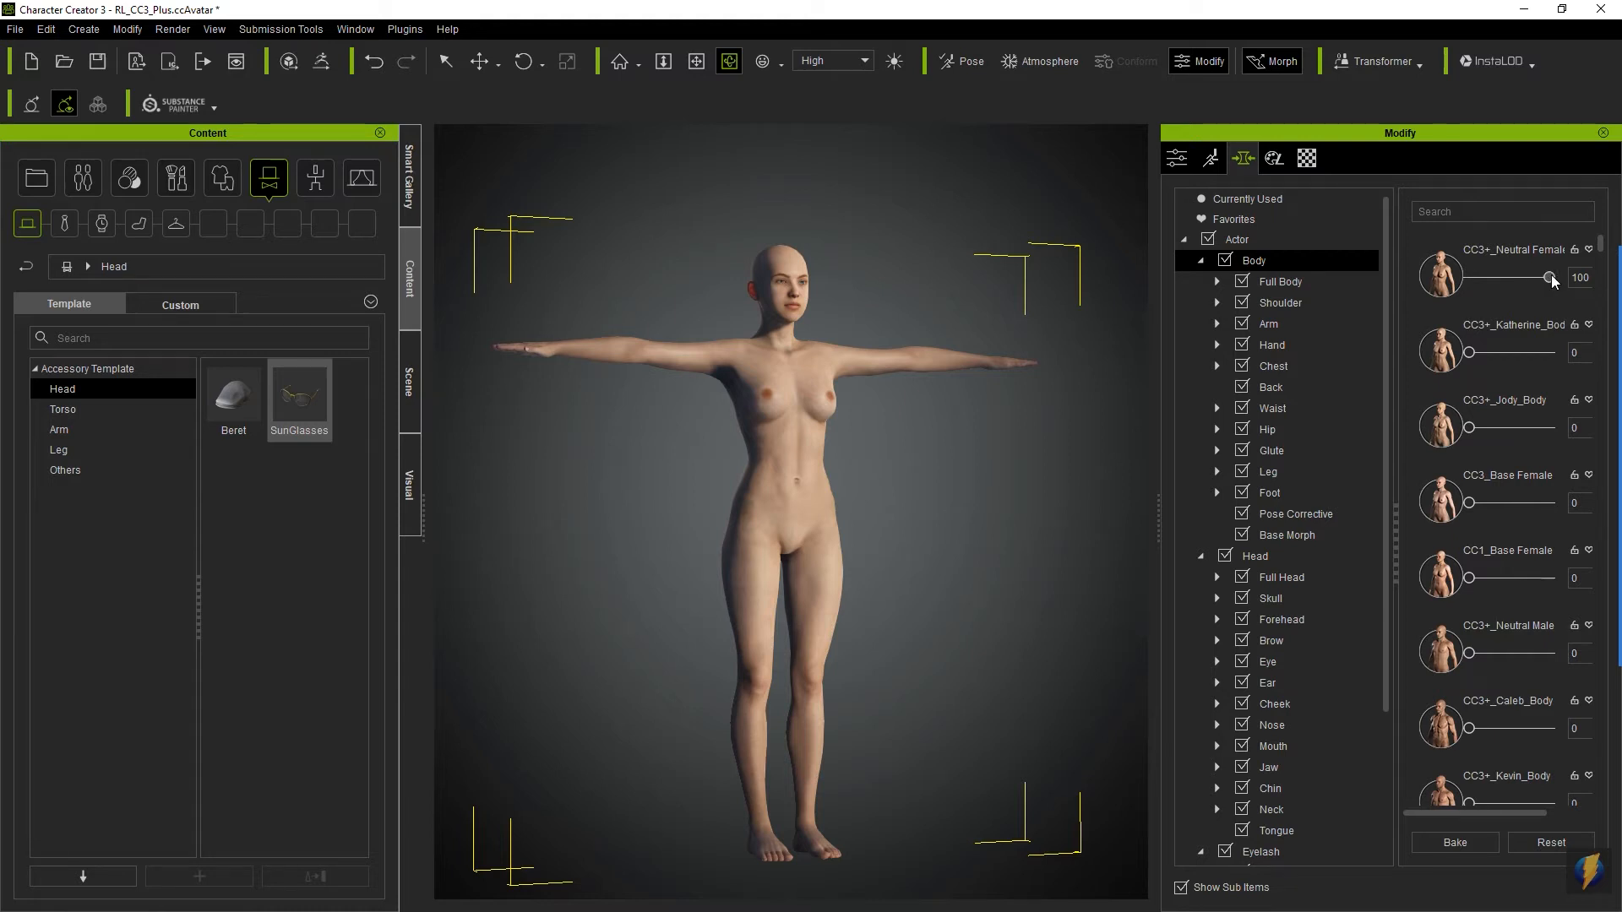
left_click_drag(1551, 276, 1454, 280)
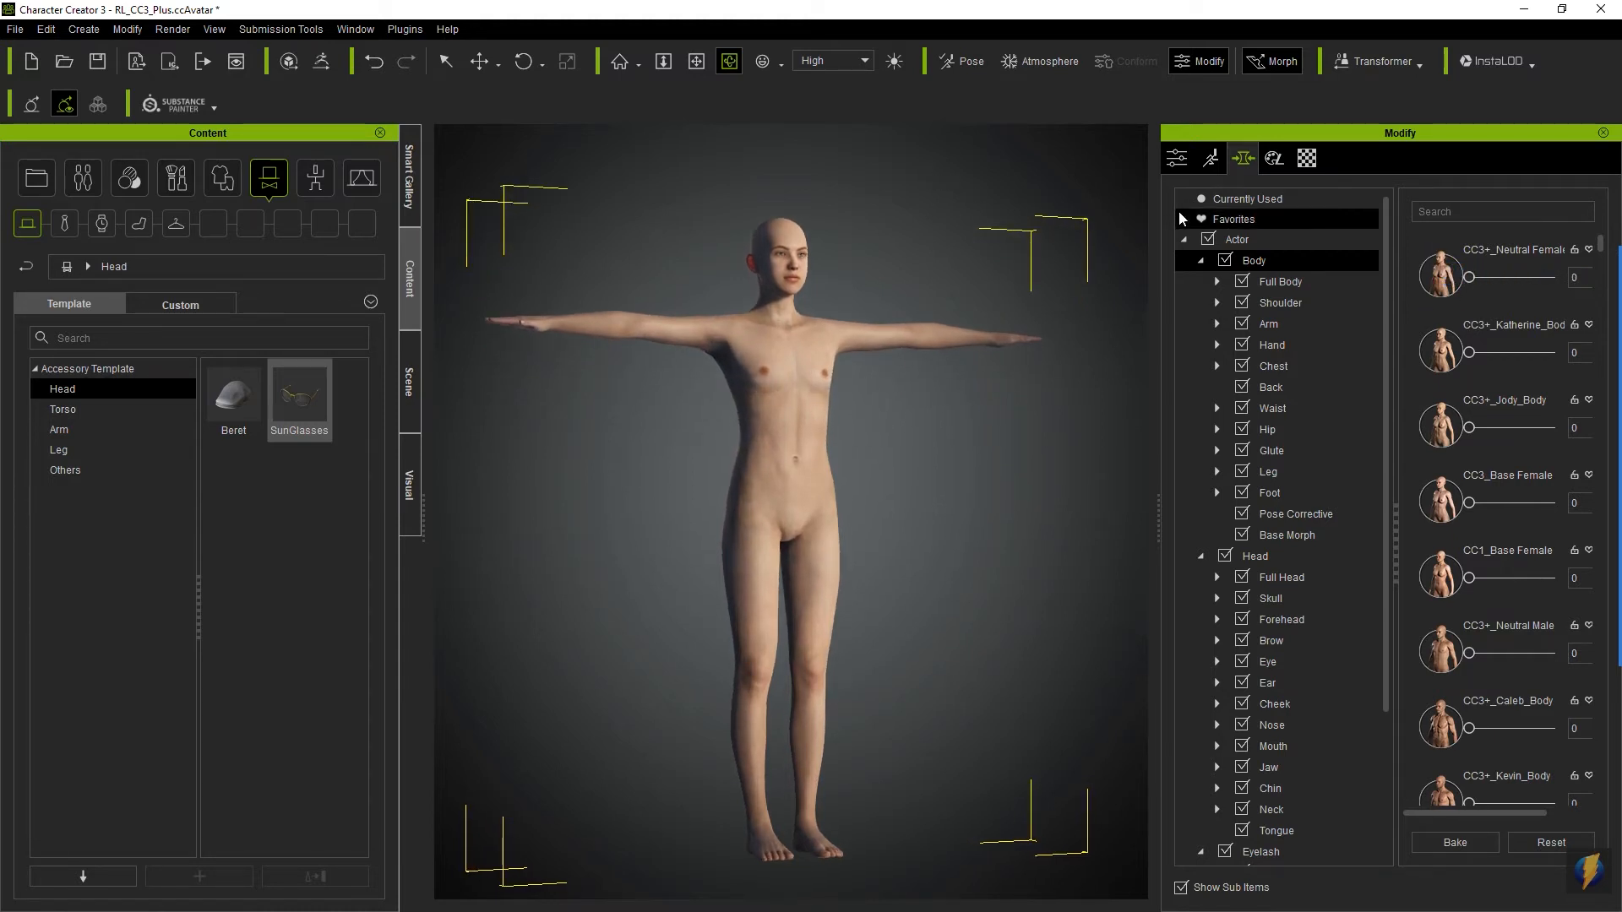
left_click_drag(1470, 352, 1420, 353)
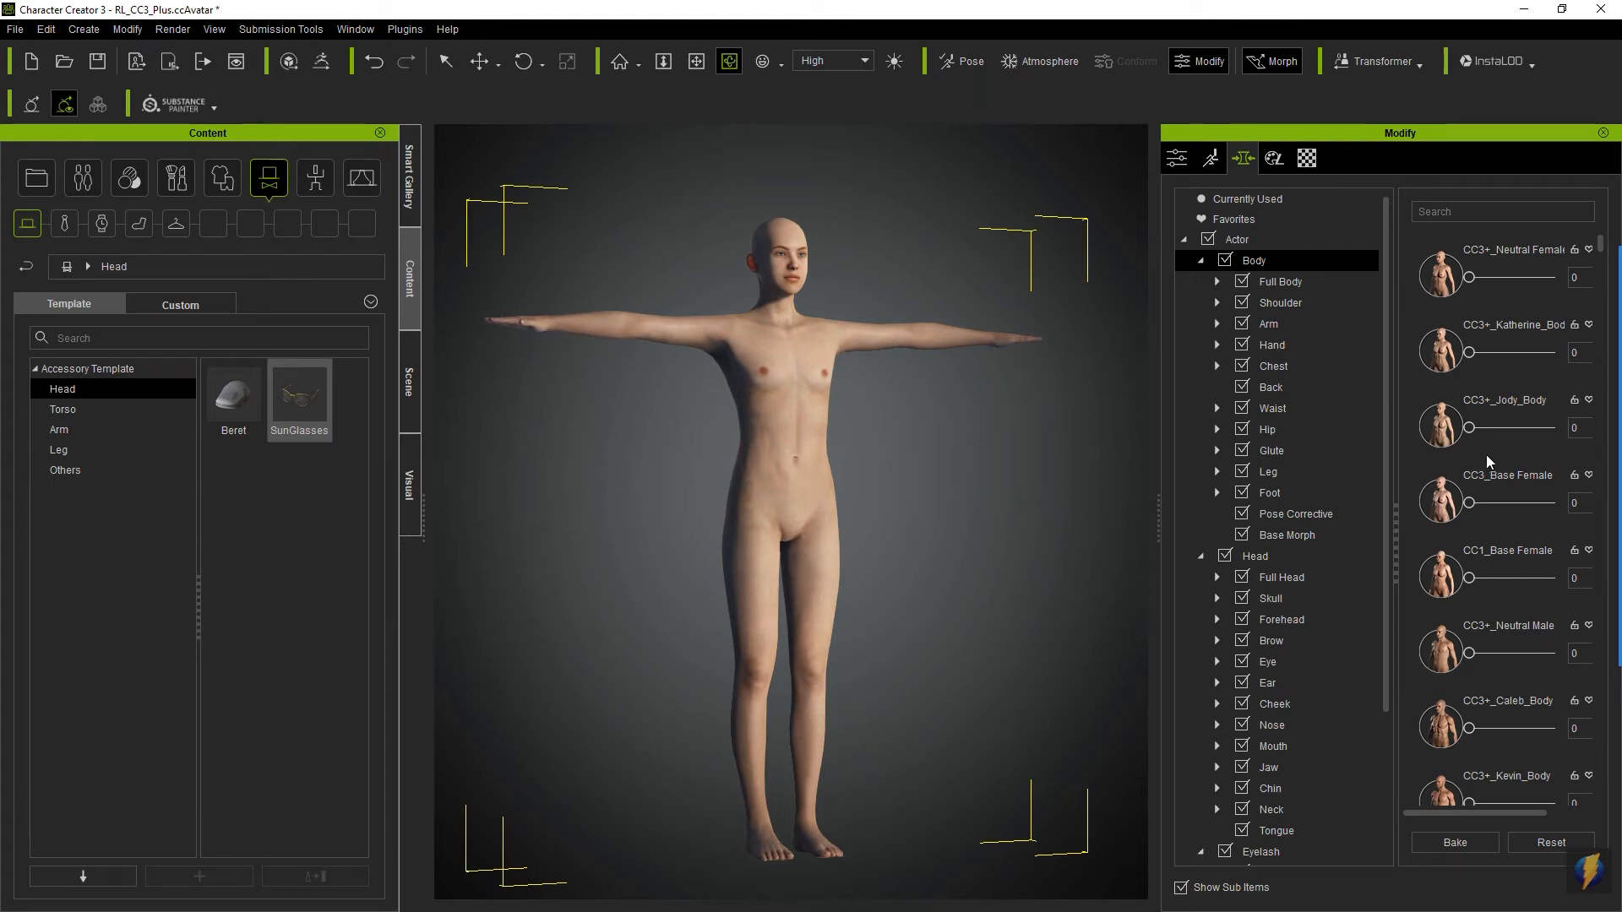
- Try the CC3+_Neutral Male, CC3+_Caleb_Body, CC3+_Kevin_Body and CC3_Base Male body morphs, returning each to 0
left_click_drag(1509, 655, 1437, 650)
left_click_drag(1480, 733, 1452, 717)
scroll(1492, 641, "down", 1)
mouse_move(1477, 762)
left_mouse_down()
mouse_move(1616, 760)
mouse_move(1452, 756)
left_mouse_up()
scroll(1480, 701, "down", 2)
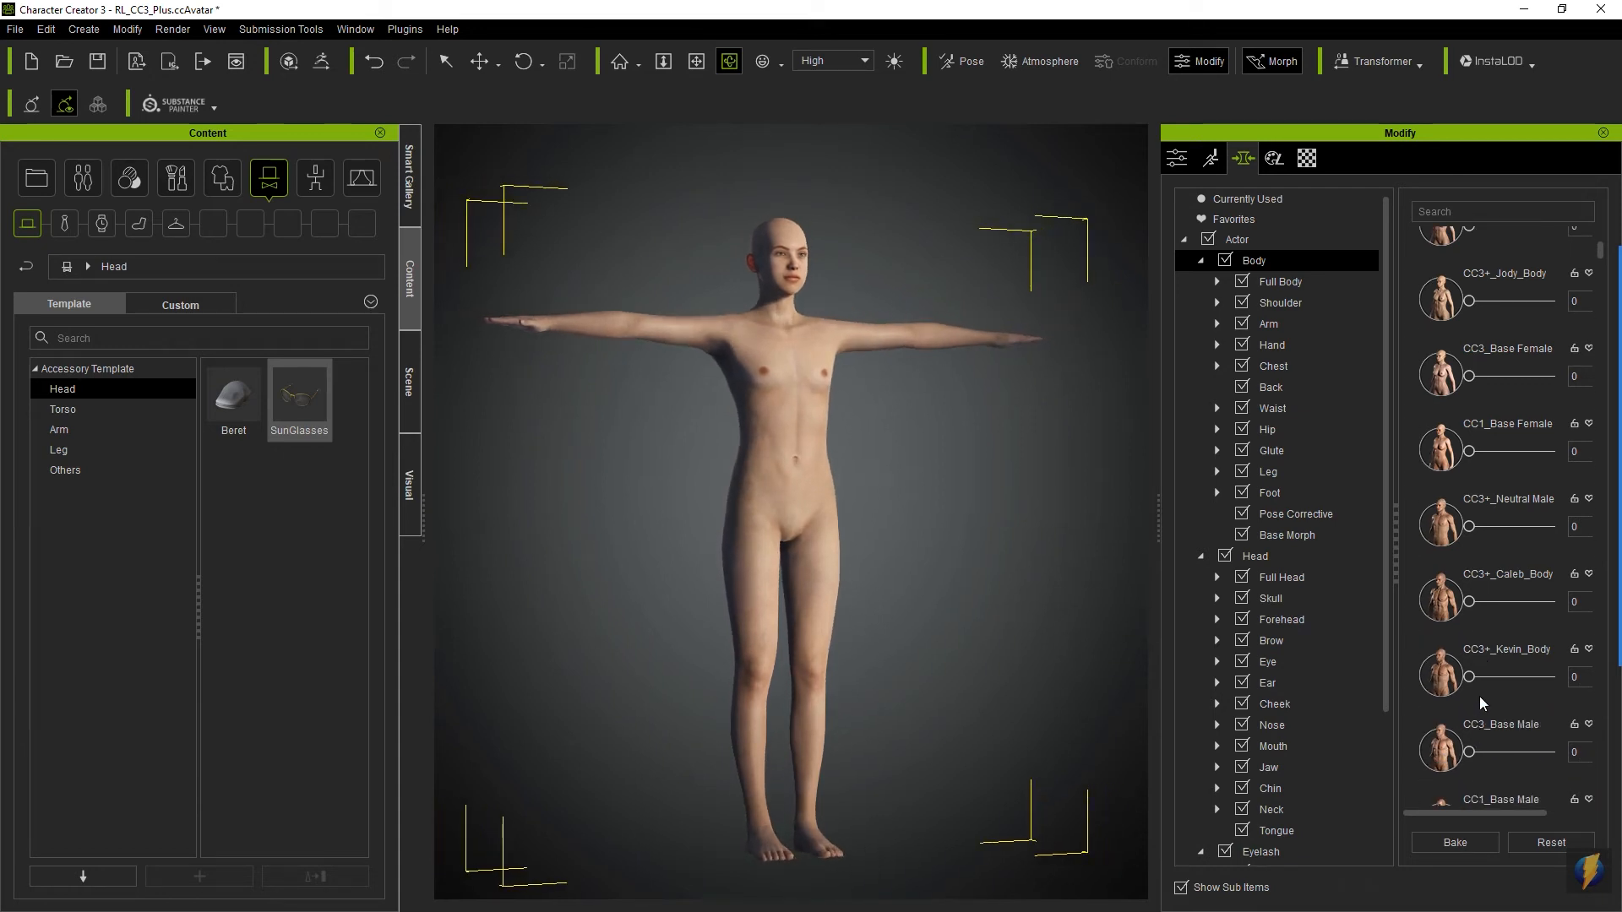
mouse_move(1491, 754)
left_mouse_down()
mouse_move(1590, 756)
mouse_move(1470, 752)
left_mouse_up()
scroll(1504, 611, "up", 3)
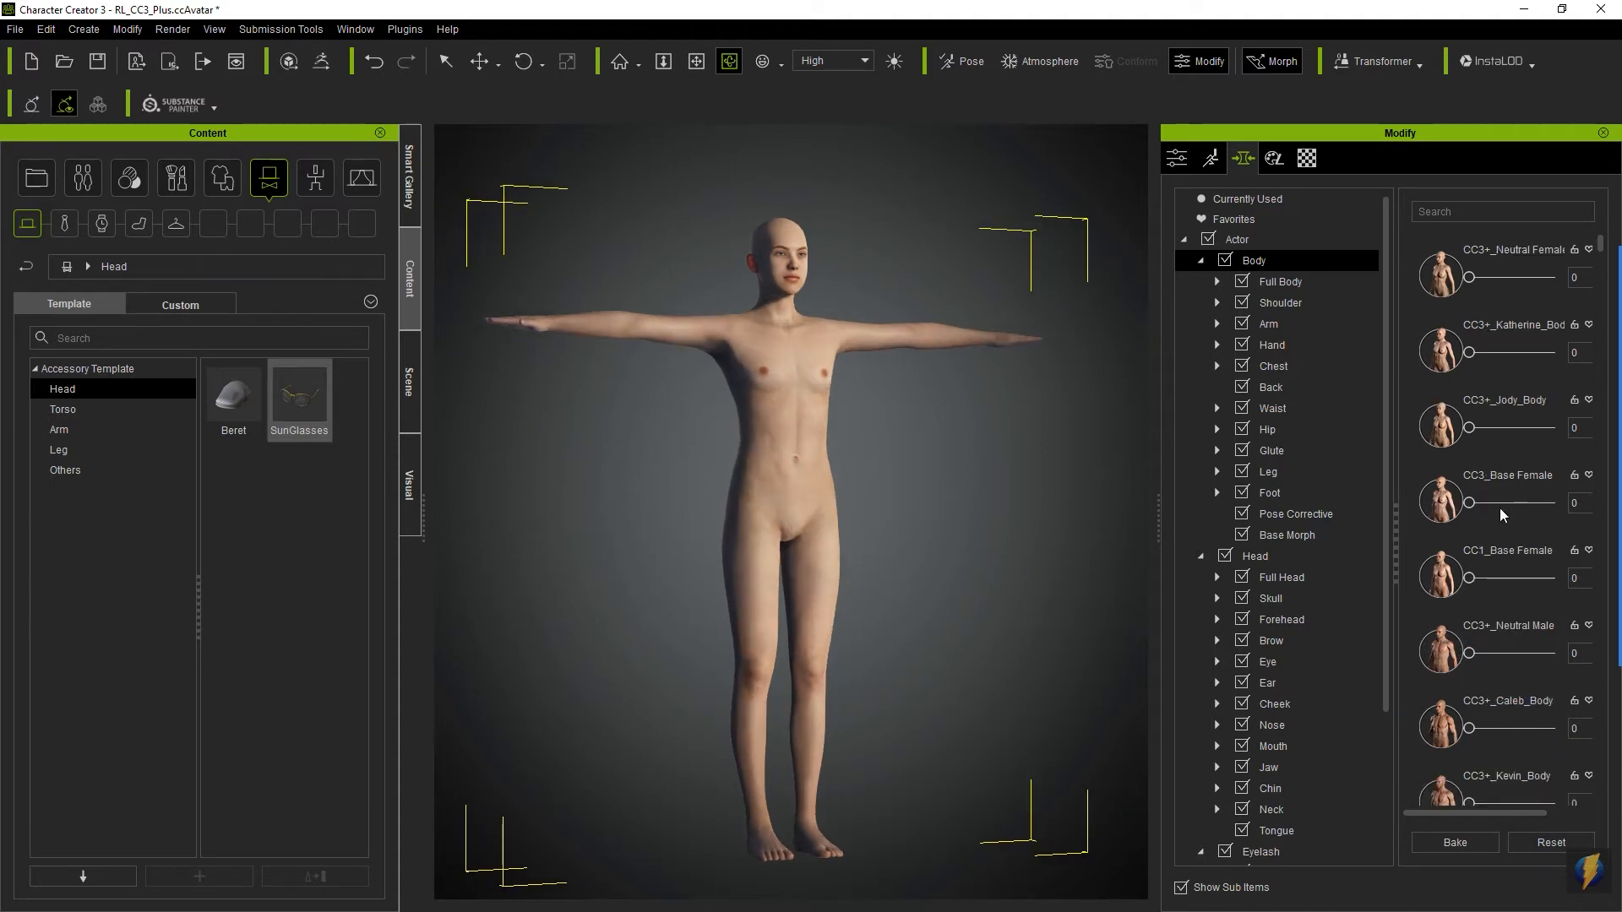
- Blend two body morphs by setting CC3+_Caleb_Body to 50 and CC3+_Kevin_Body to about 48
scroll(1508, 574, "down", 2)
left_click_drag(1471, 645, 1517, 648)
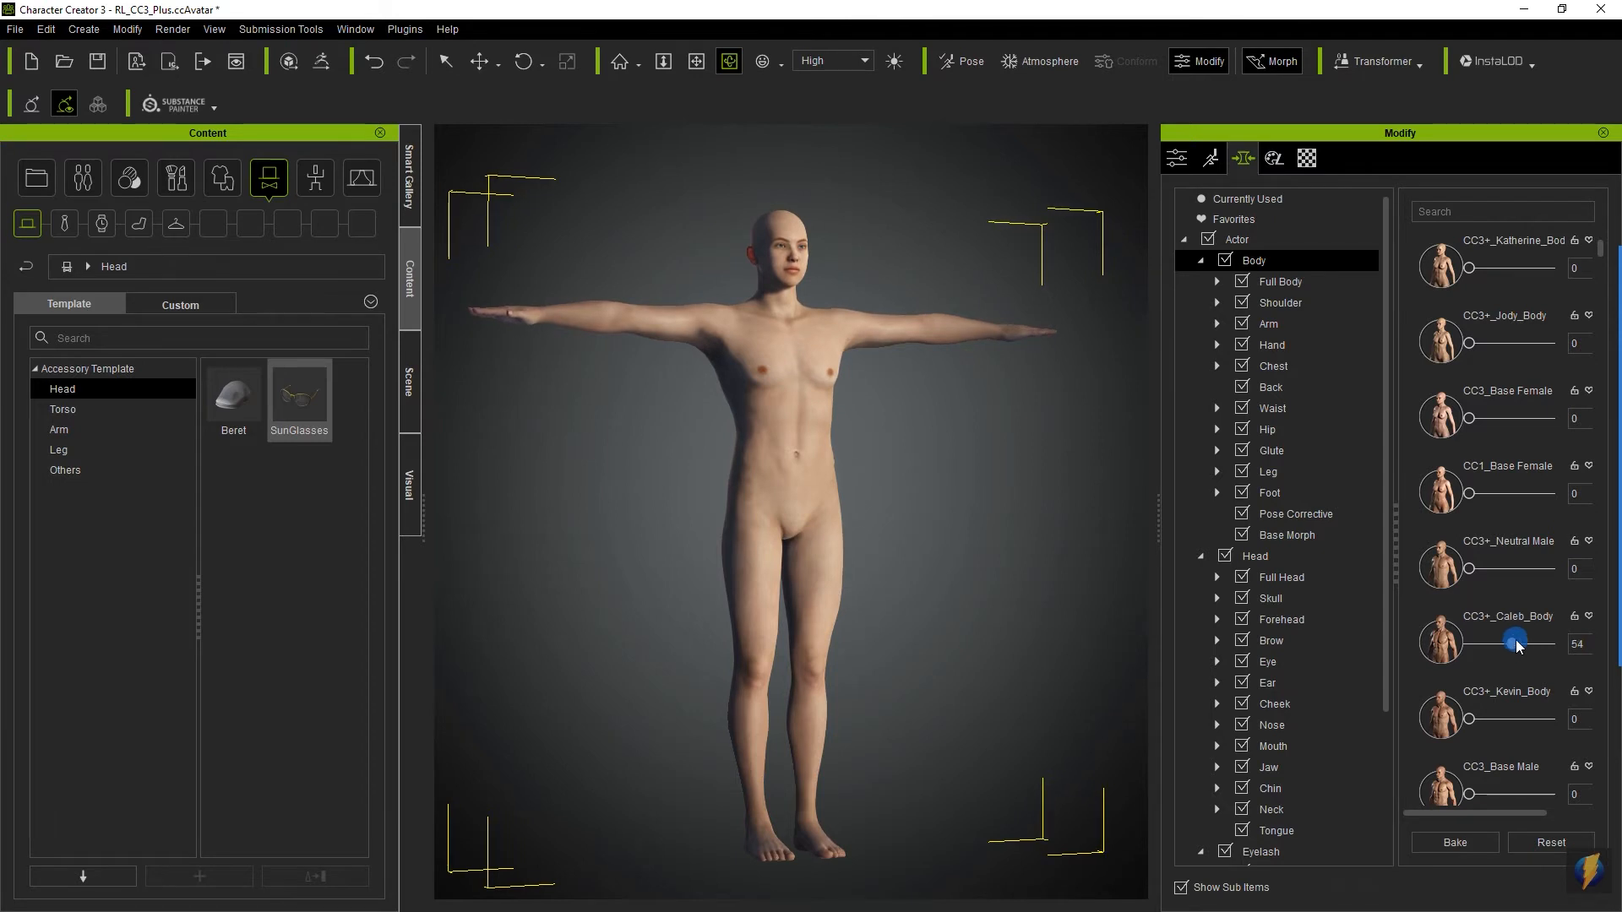
left_click(1575, 642)
type("5")
key("Return")
left_click_drag(1471, 719, 1511, 720)
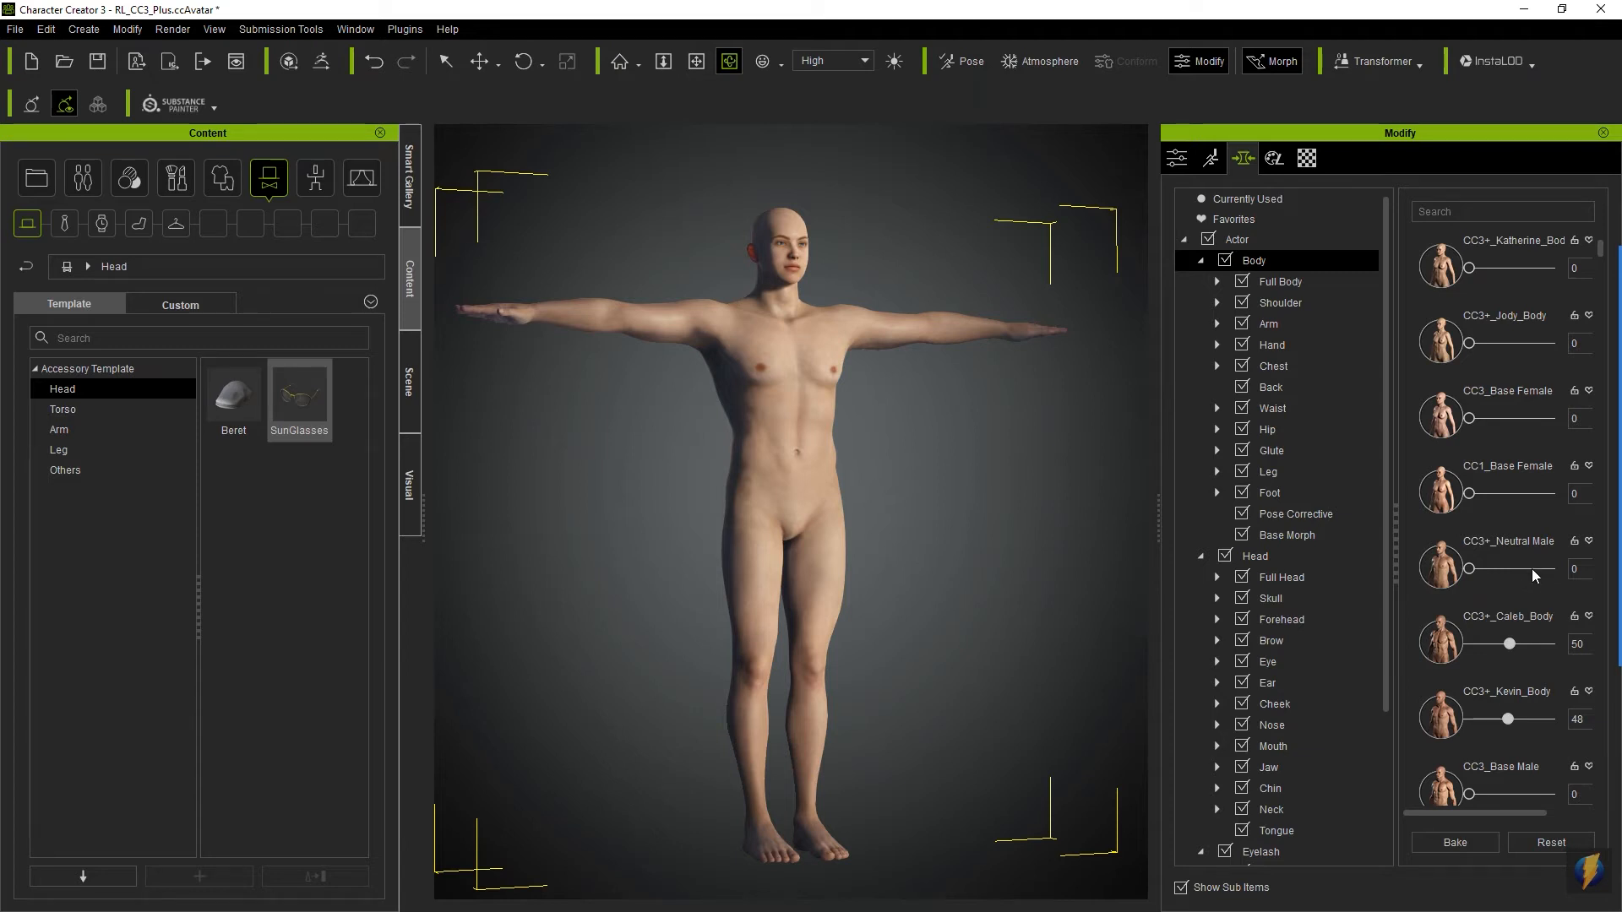
- Try the CC3+_Caleb_Body and CC3+_Kevin_Body morphs together at 100, and reset both to 0
left_click_drag(1509, 644, 1578, 643)
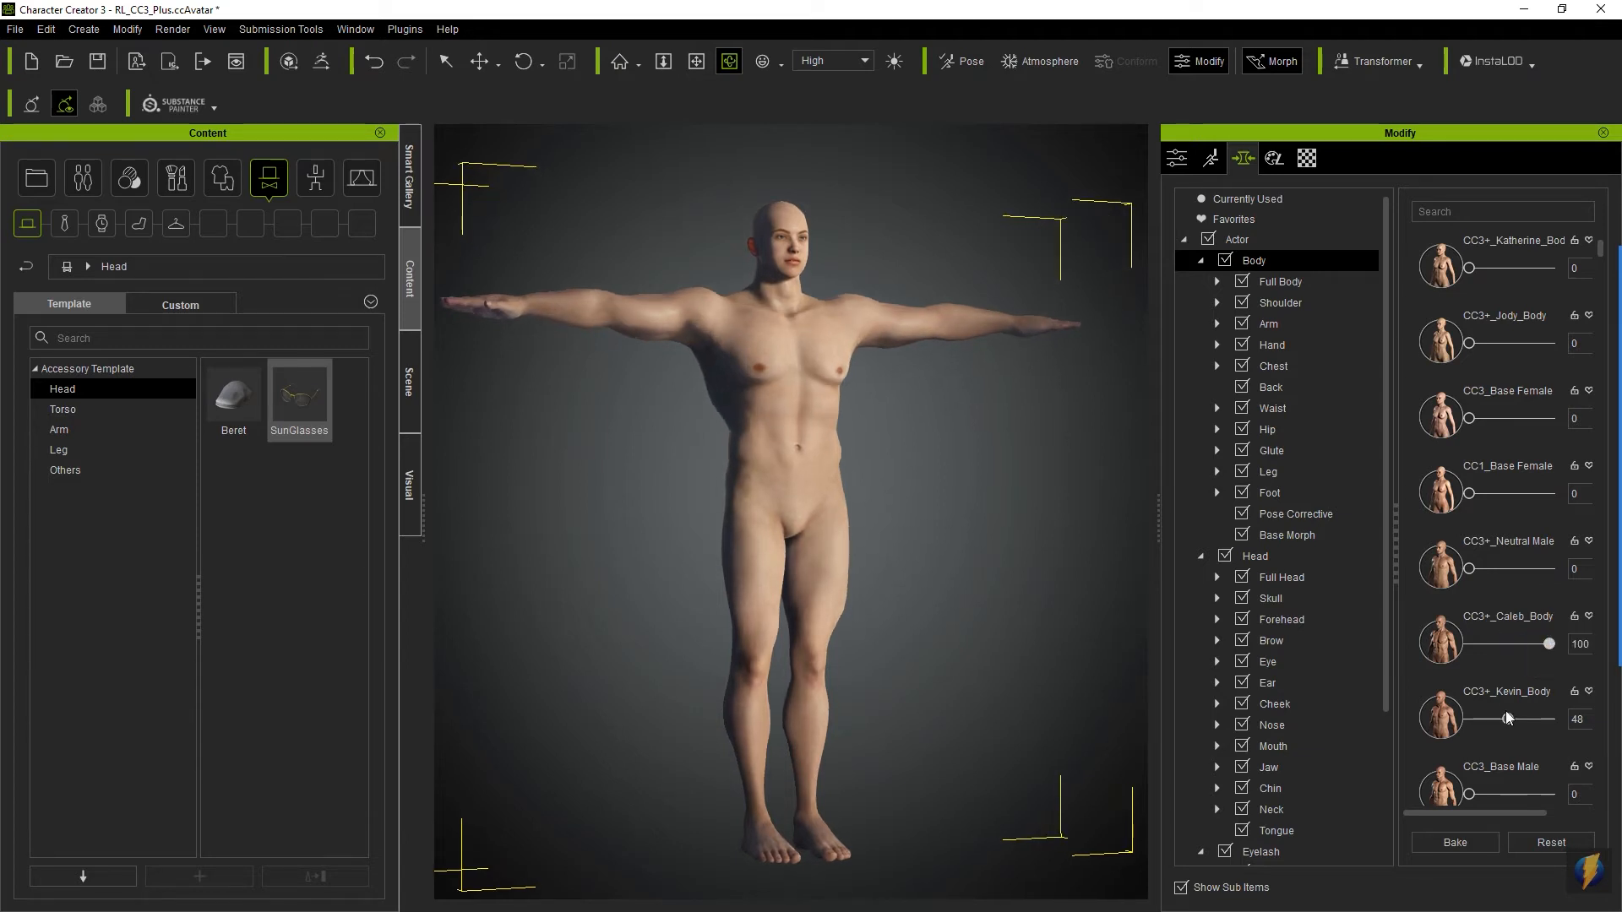
left_click(1554, 719)
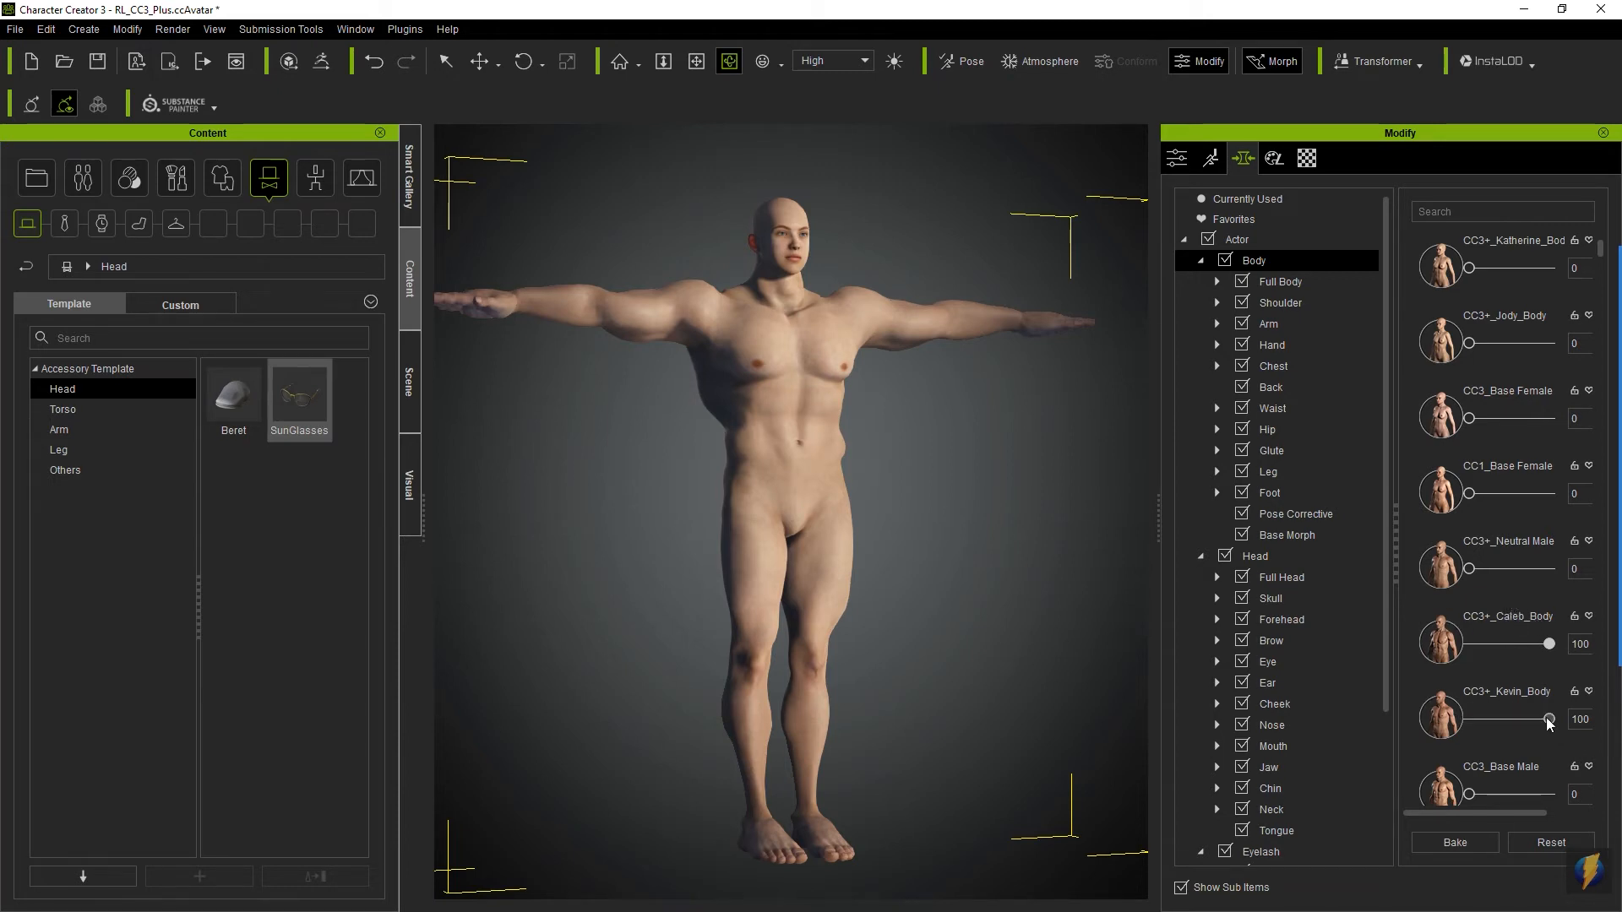
mouse_move(990, 495)
left_mouse_down()
mouse_move(760, 461)
mouse_move(561, 471)
mouse_move(529, 507)
mouse_move(639, 521)
mouse_move(782, 509)
left_mouse_up()
left_click_drag(1548, 641, 1427, 635)
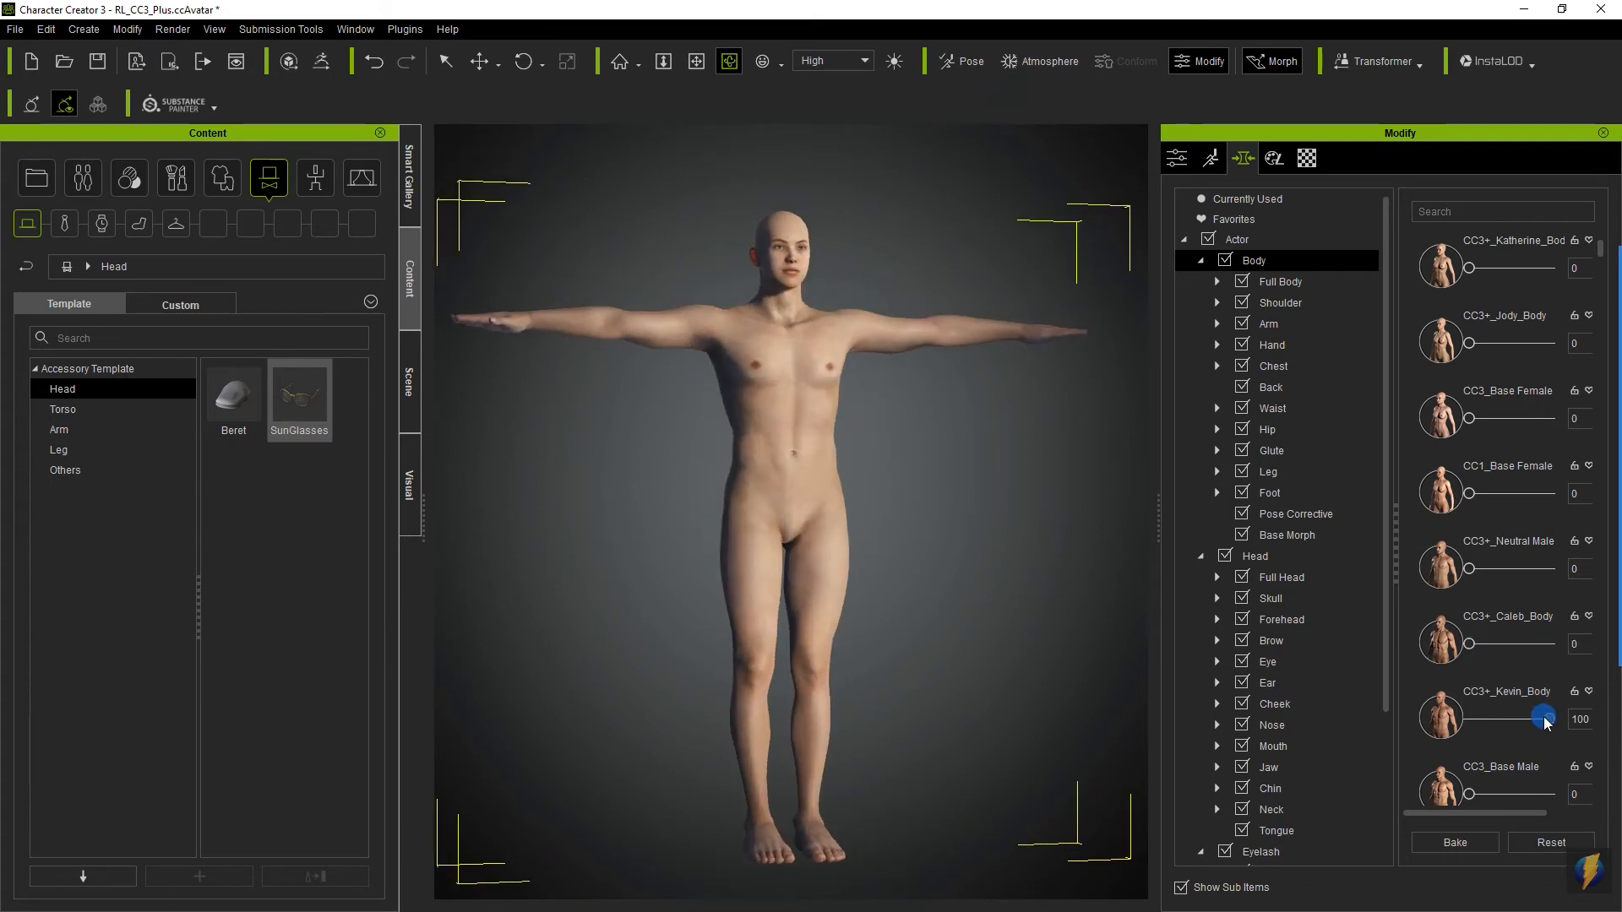
left_click_drag(1544, 717, 1436, 718)
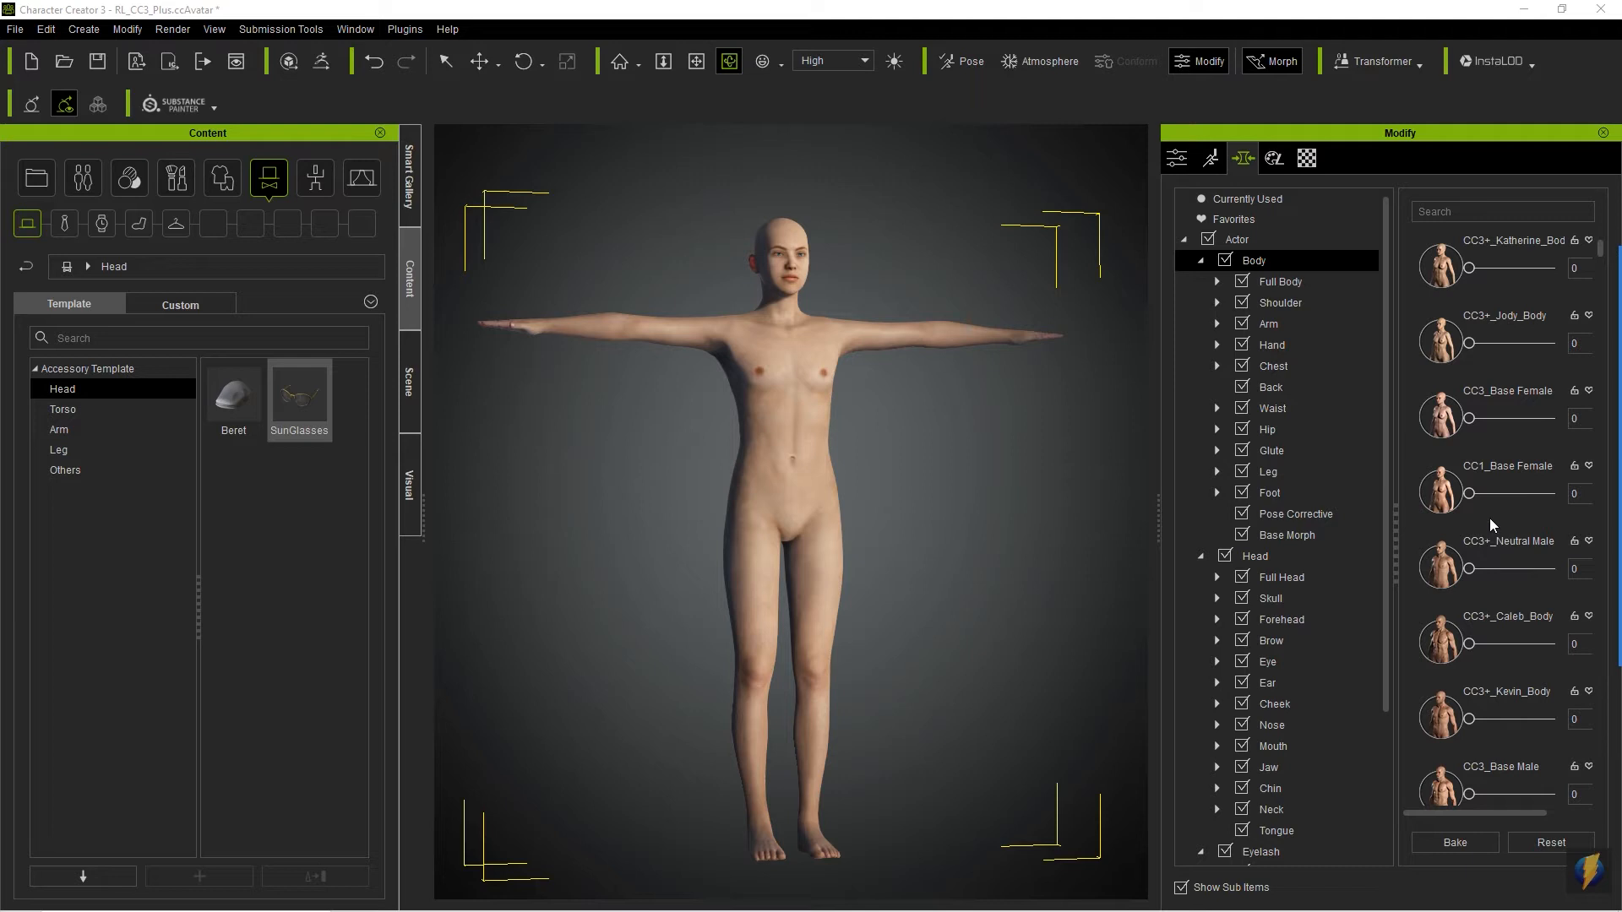
- Set the CC3+_Neutral Male body morph to 100 and check the body from all sides
left_click_drag(1470, 570, 1578, 575)
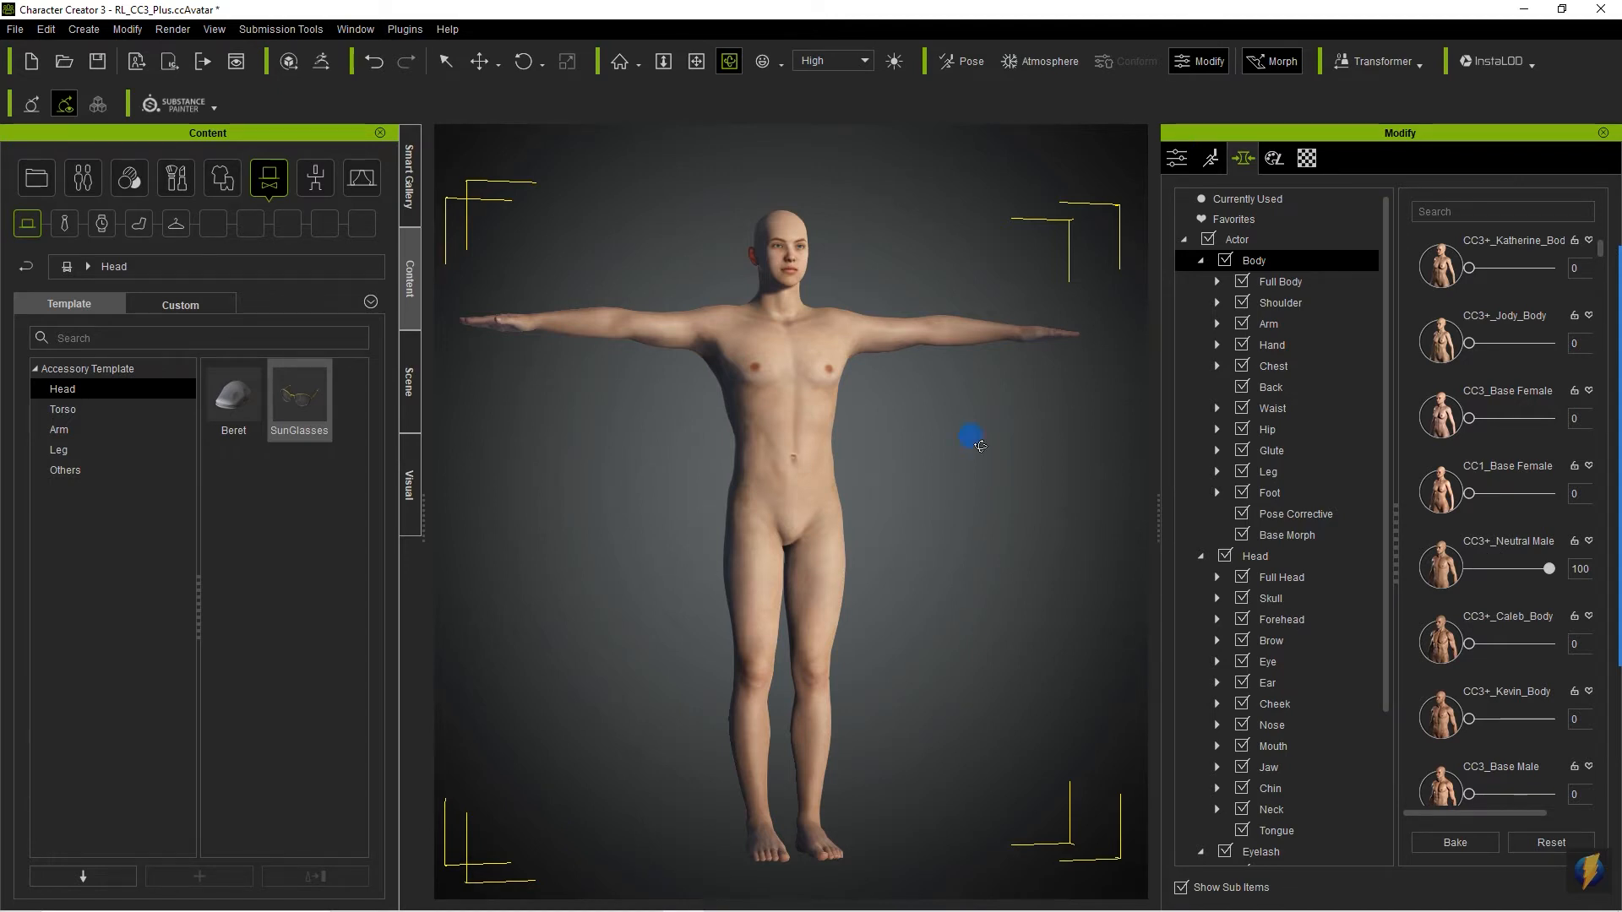
left_click_drag(980, 445, 651, 490)
left_click_drag(912, 423, 507, 465)
left_click_drag(967, 458, 401, 475)
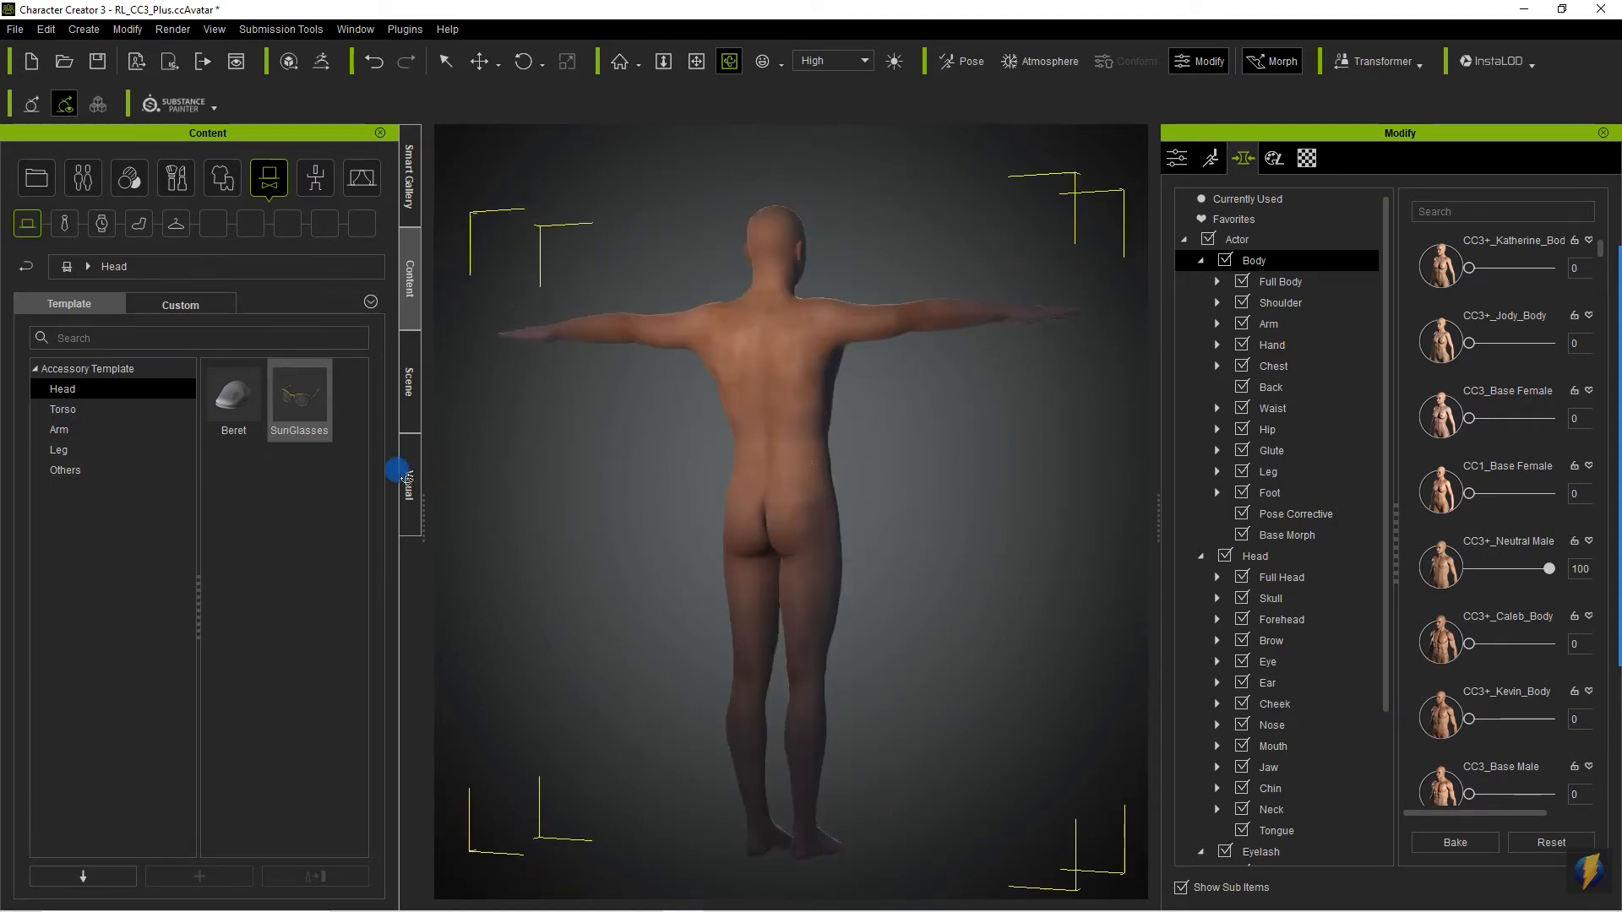
mouse_move(857, 463)
left_mouse_down()
mouse_move(345, 489)
mouse_move(423, 489)
left_mouse_up()
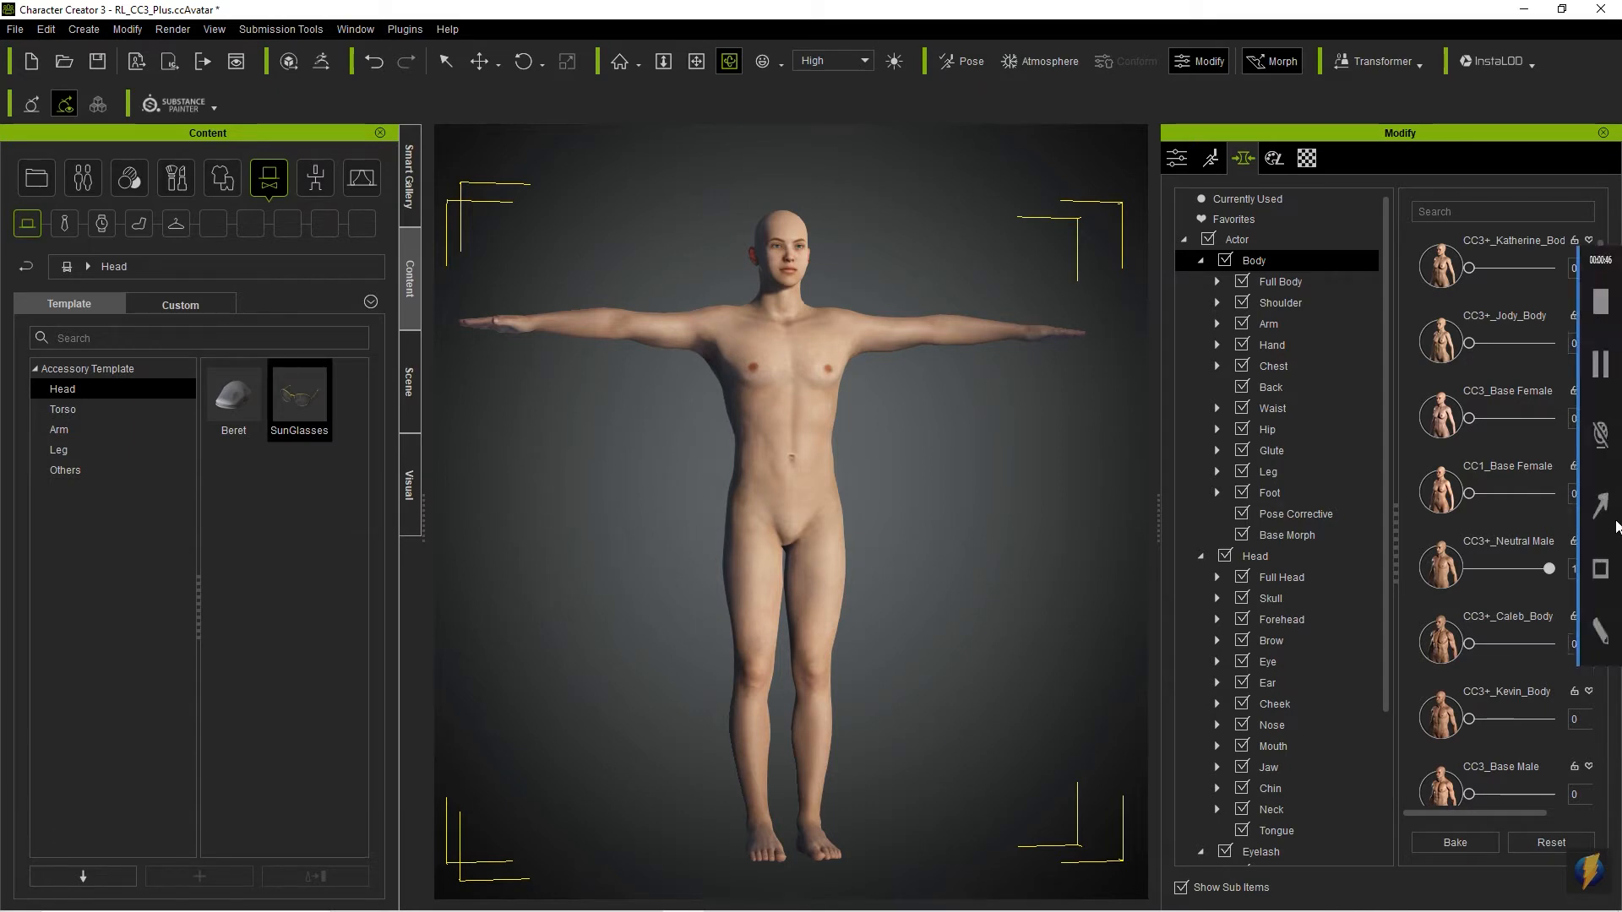
- Open the Head morph sliders and bring the avatar's head into close view
left_click(1599, 505)
mouse_move(899, 201)
left_mouse_down()
mouse_move(1133, 372)
mouse_move(1234, 541)
left_mouse_up()
left_click(1235, 553)
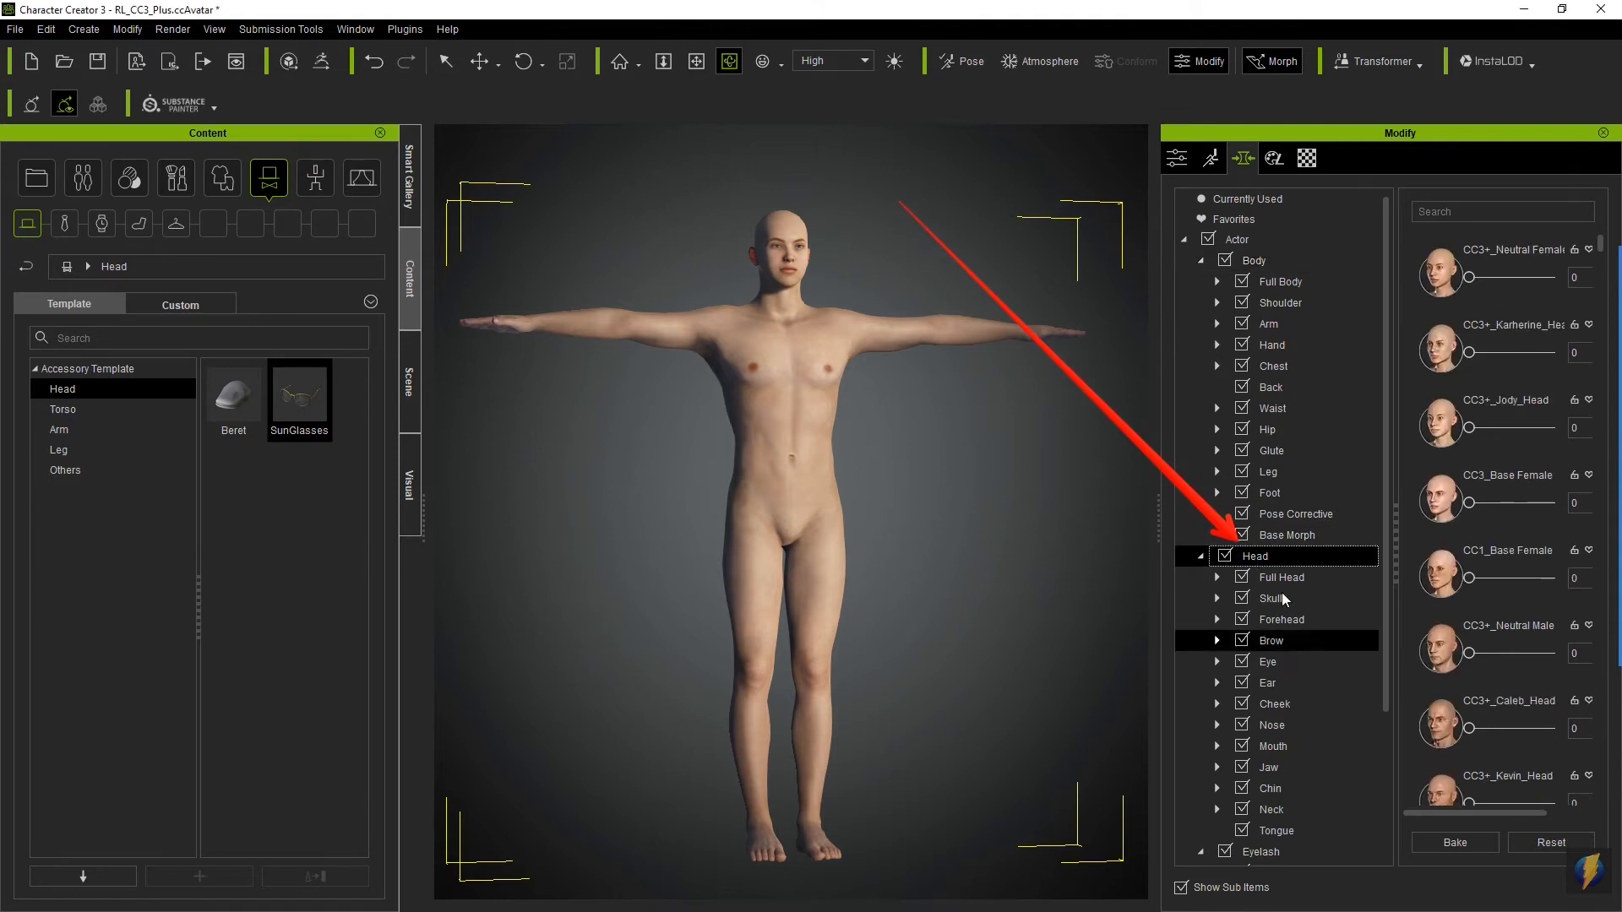
middle_click_drag(827, 376, 833, 559)
scroll(834, 559, "up", 10)
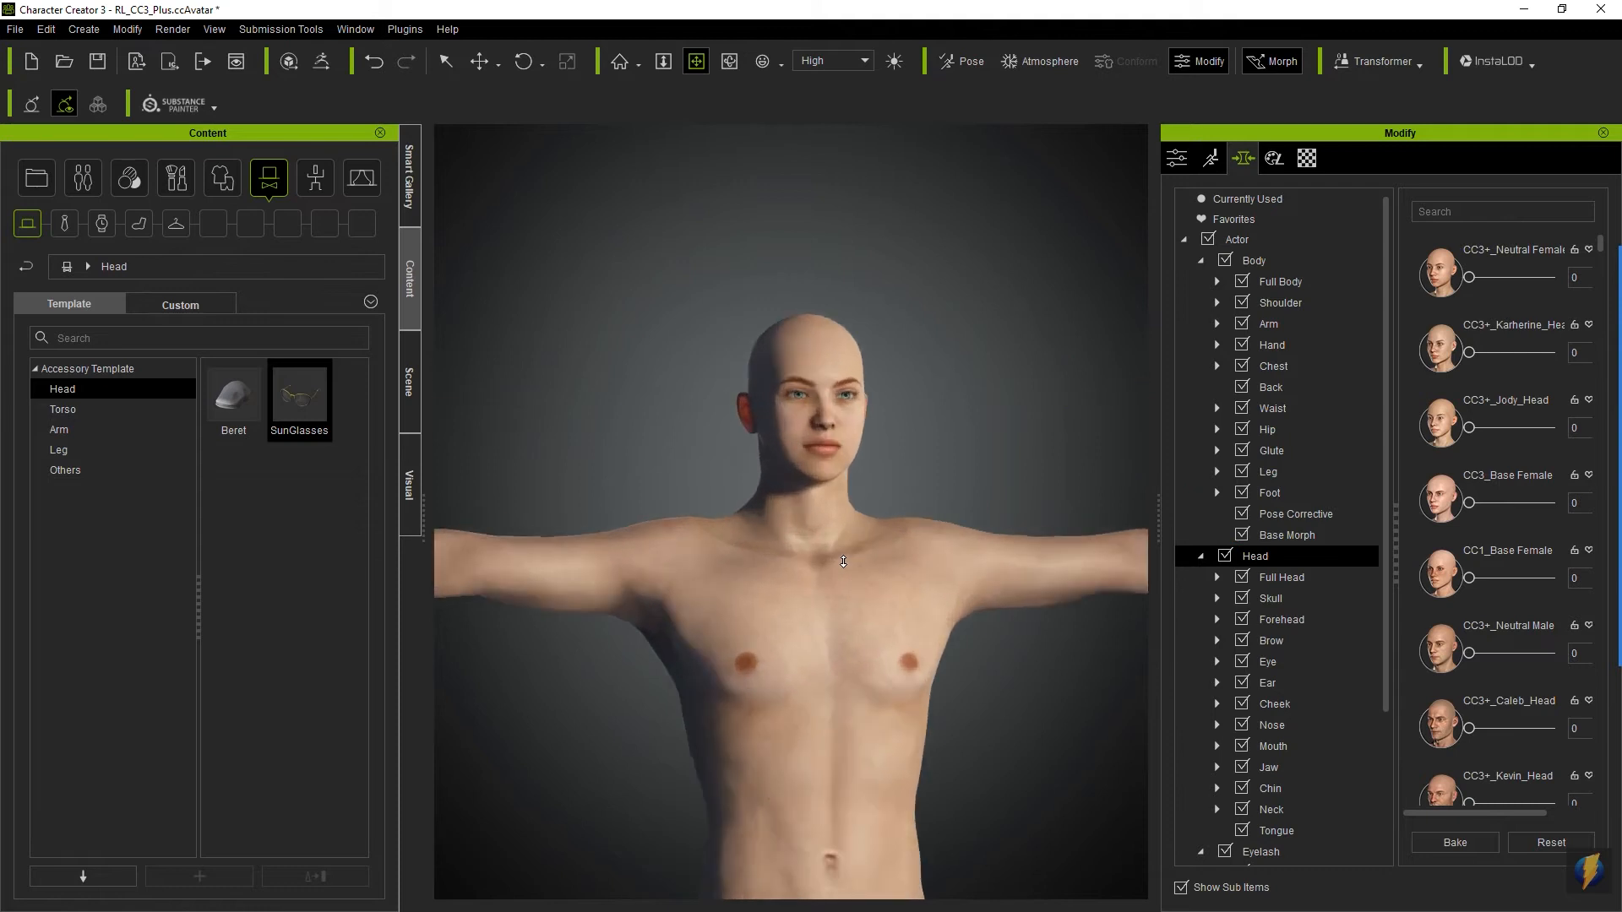
scroll(843, 562, "up", 3)
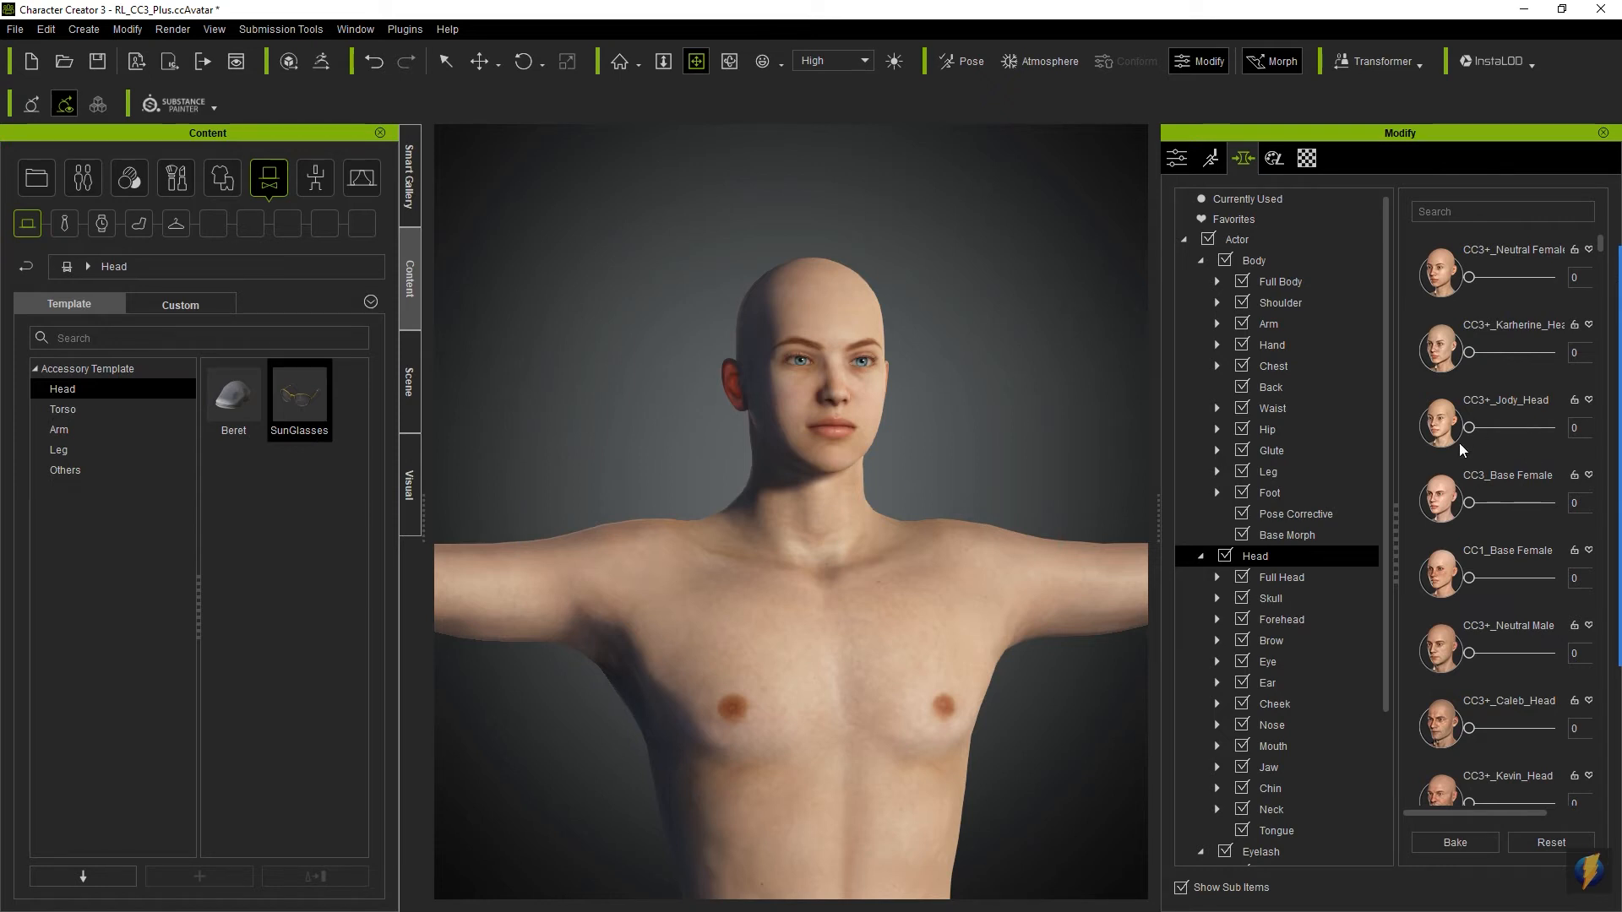
- Try the CC3+_Jody_Head and CC1_Base Female head morphs, reset them to 0, and set the CC3+_Neutral Male head morph to 100
left_click_drag(1470, 427, 1409, 528)
left_click_drag(1469, 578, 1264, 553)
left_click_drag(1470, 658, 1577, 655)
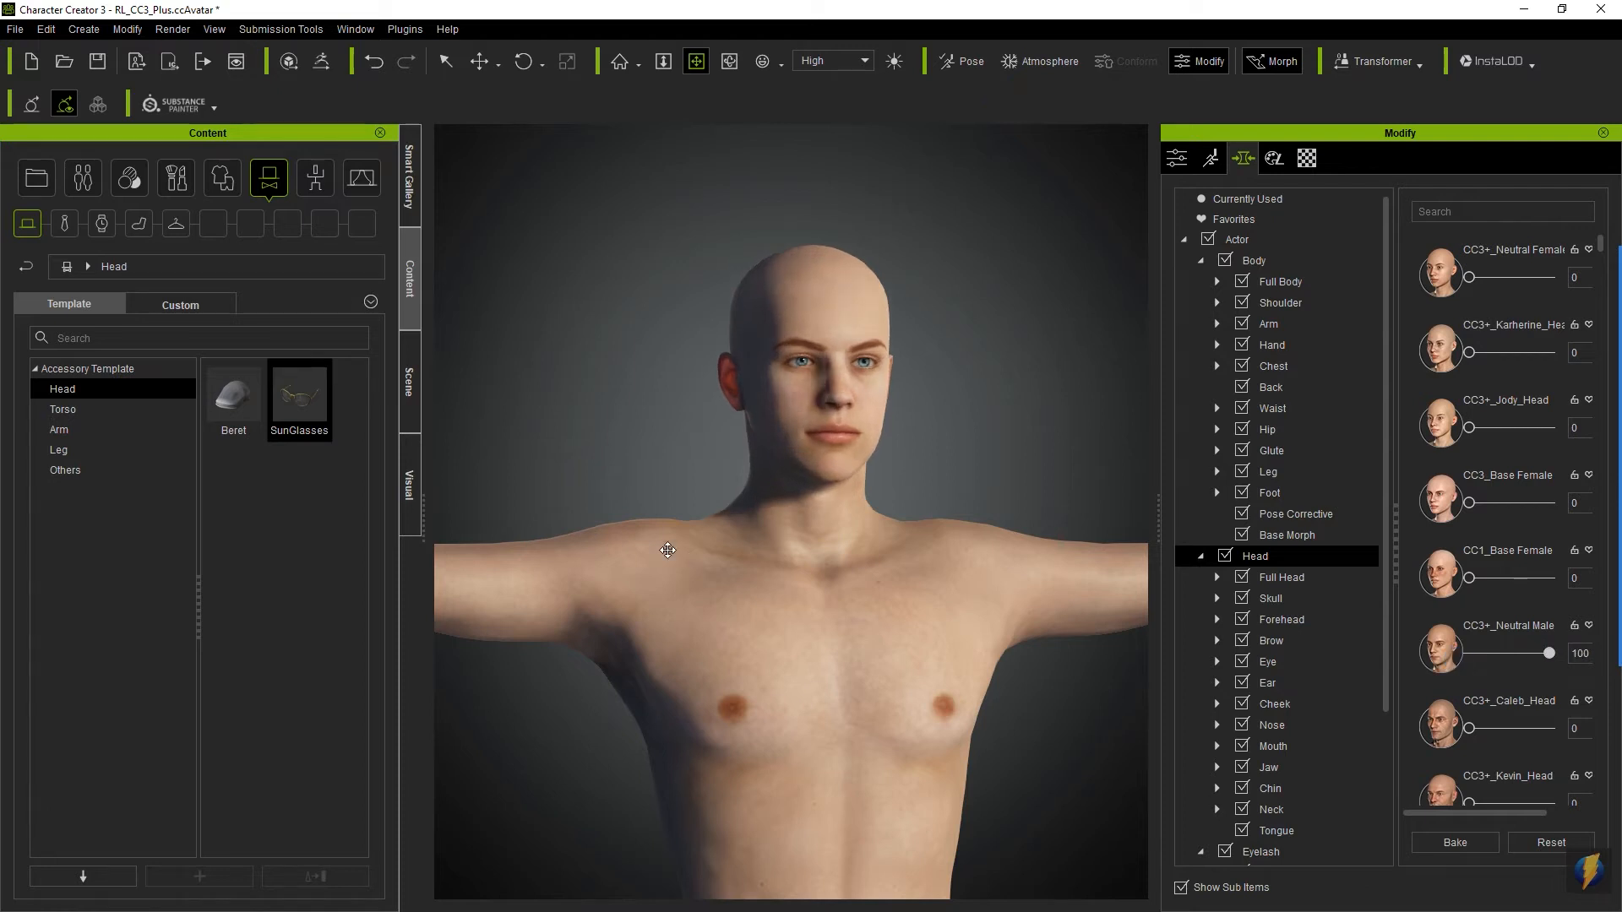
mouse_move(832, 545)
left_mouse_down("alt")
mouse_move(430, 550)
mouse_move(873, 591)
left_mouse_up("alt")
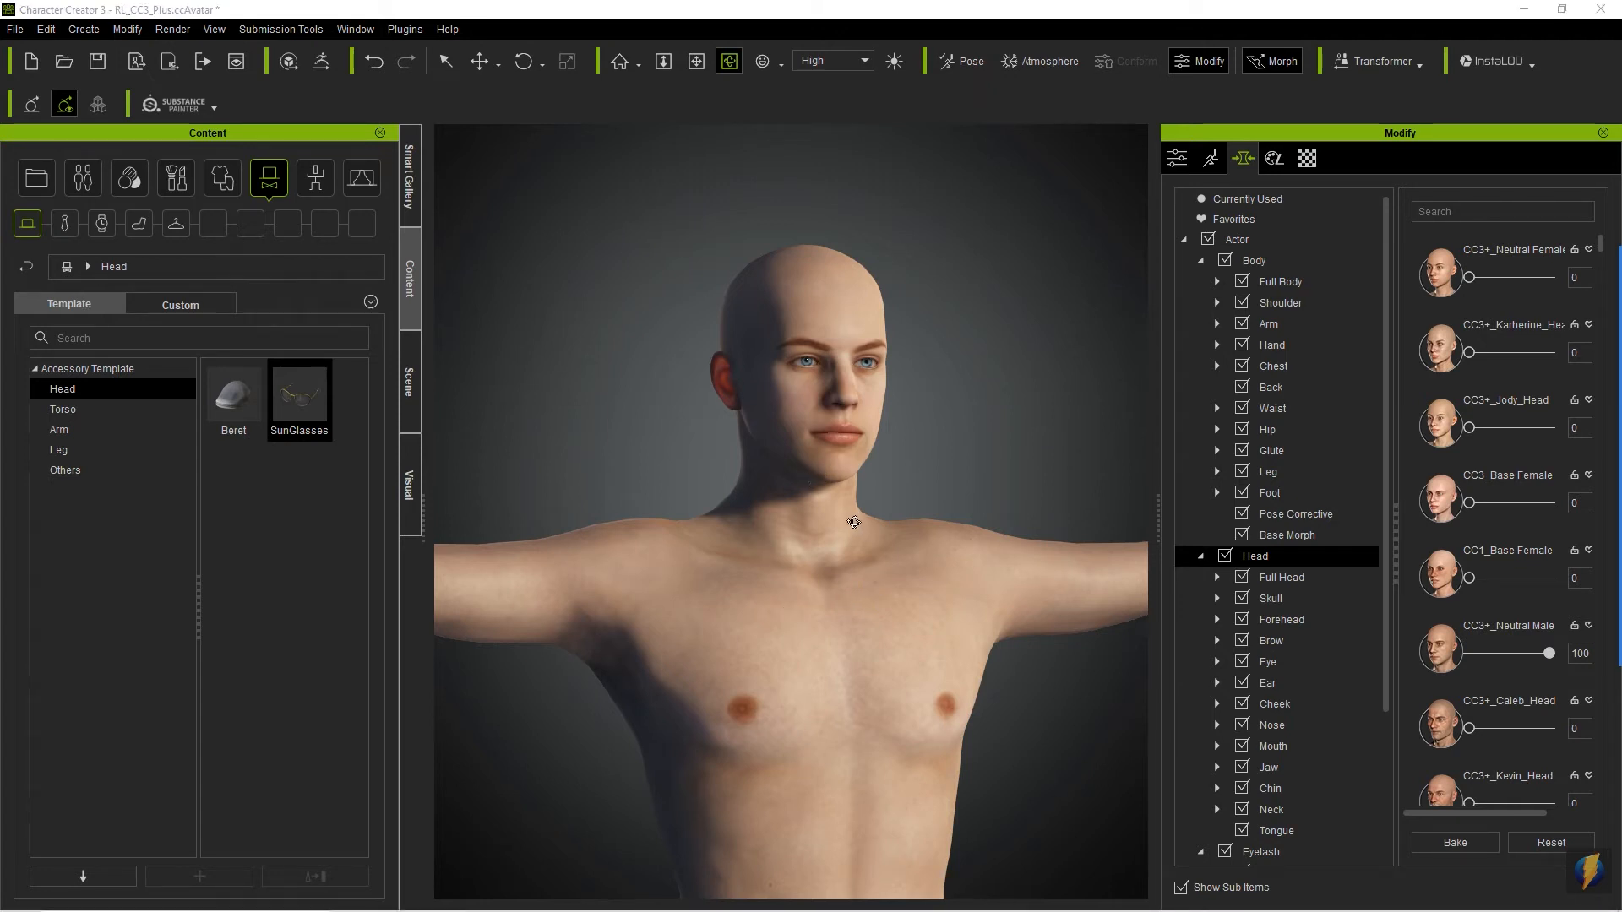
- Dress the avatar in the Boxers_D underwear and check the fit from several sides
scroll(986, 425, "down", 3)
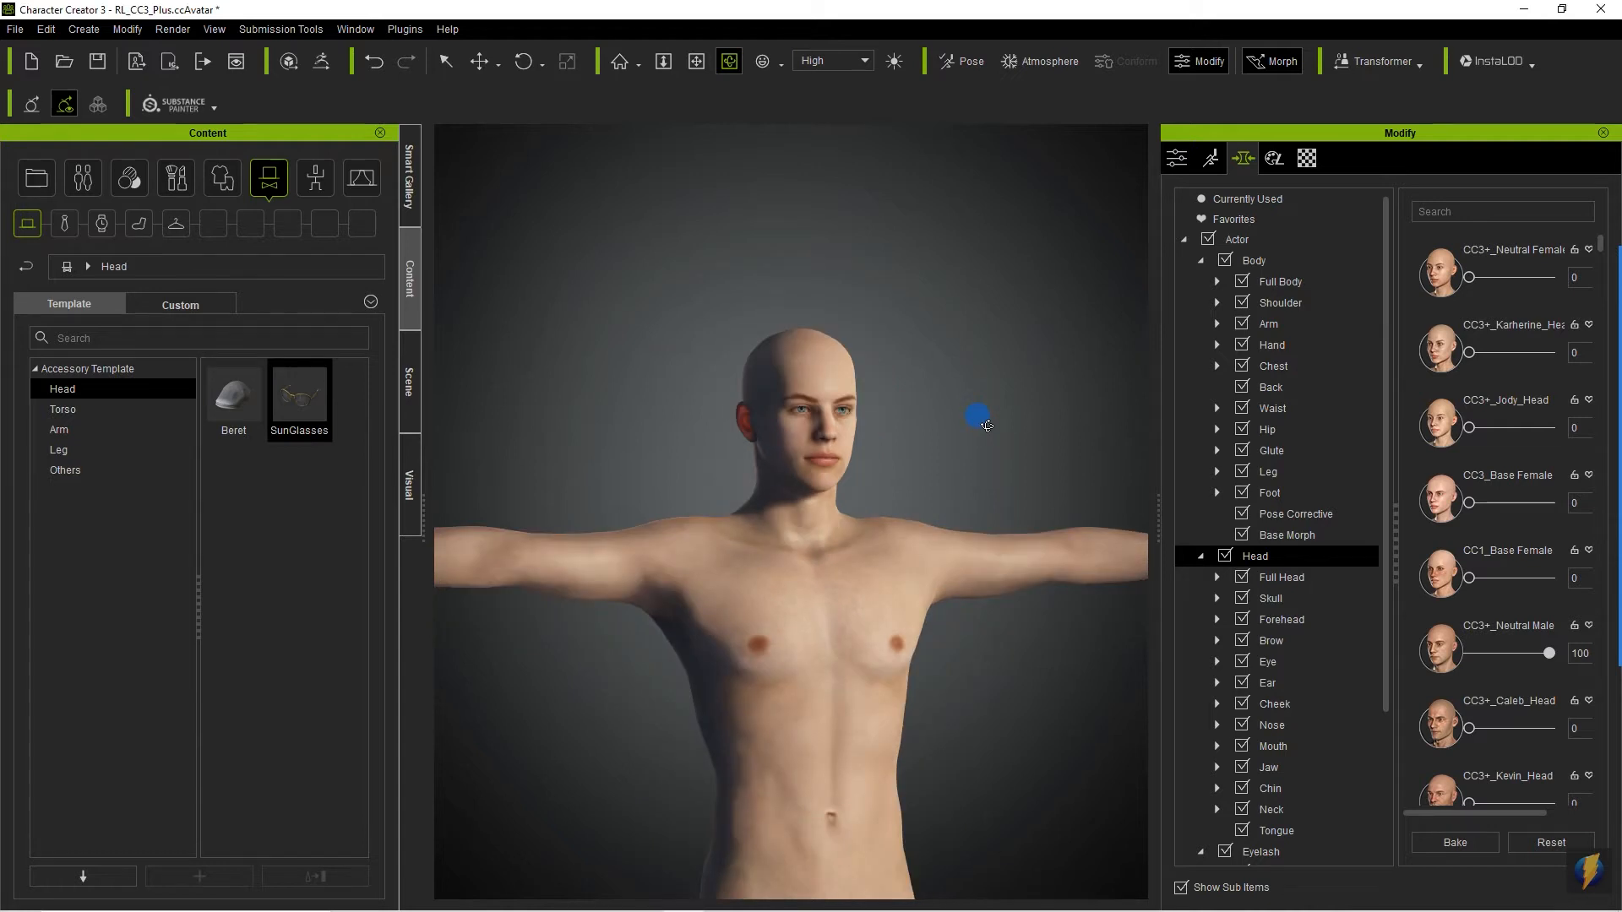
middle_click_drag(850, 695, 859, 365)
scroll(859, 365, "down", 3)
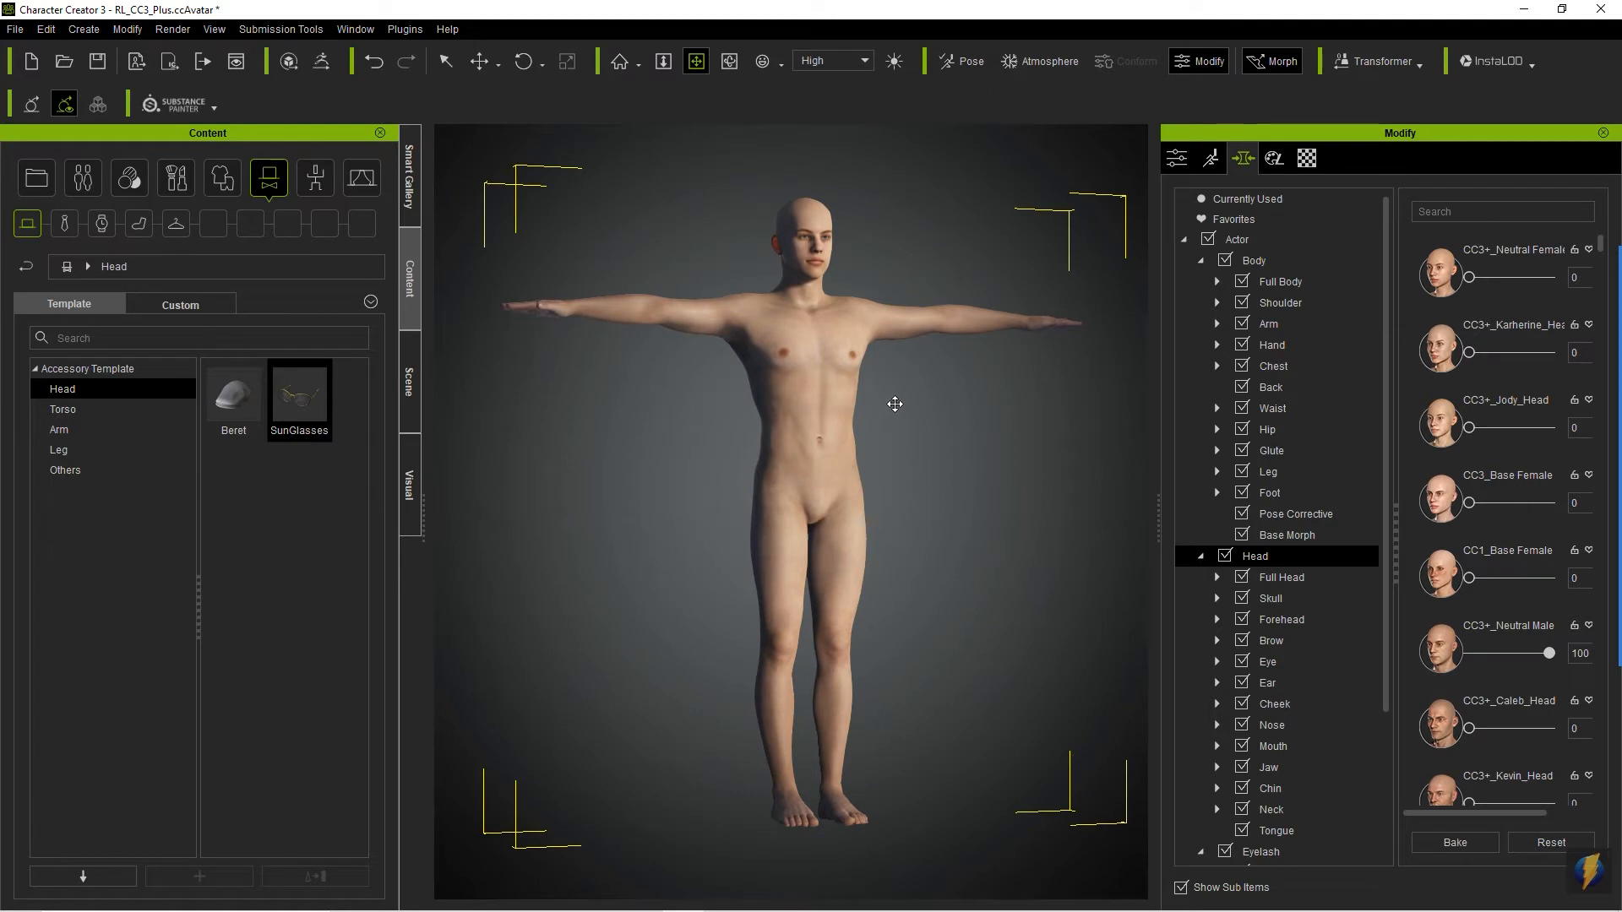
left_click(223, 181)
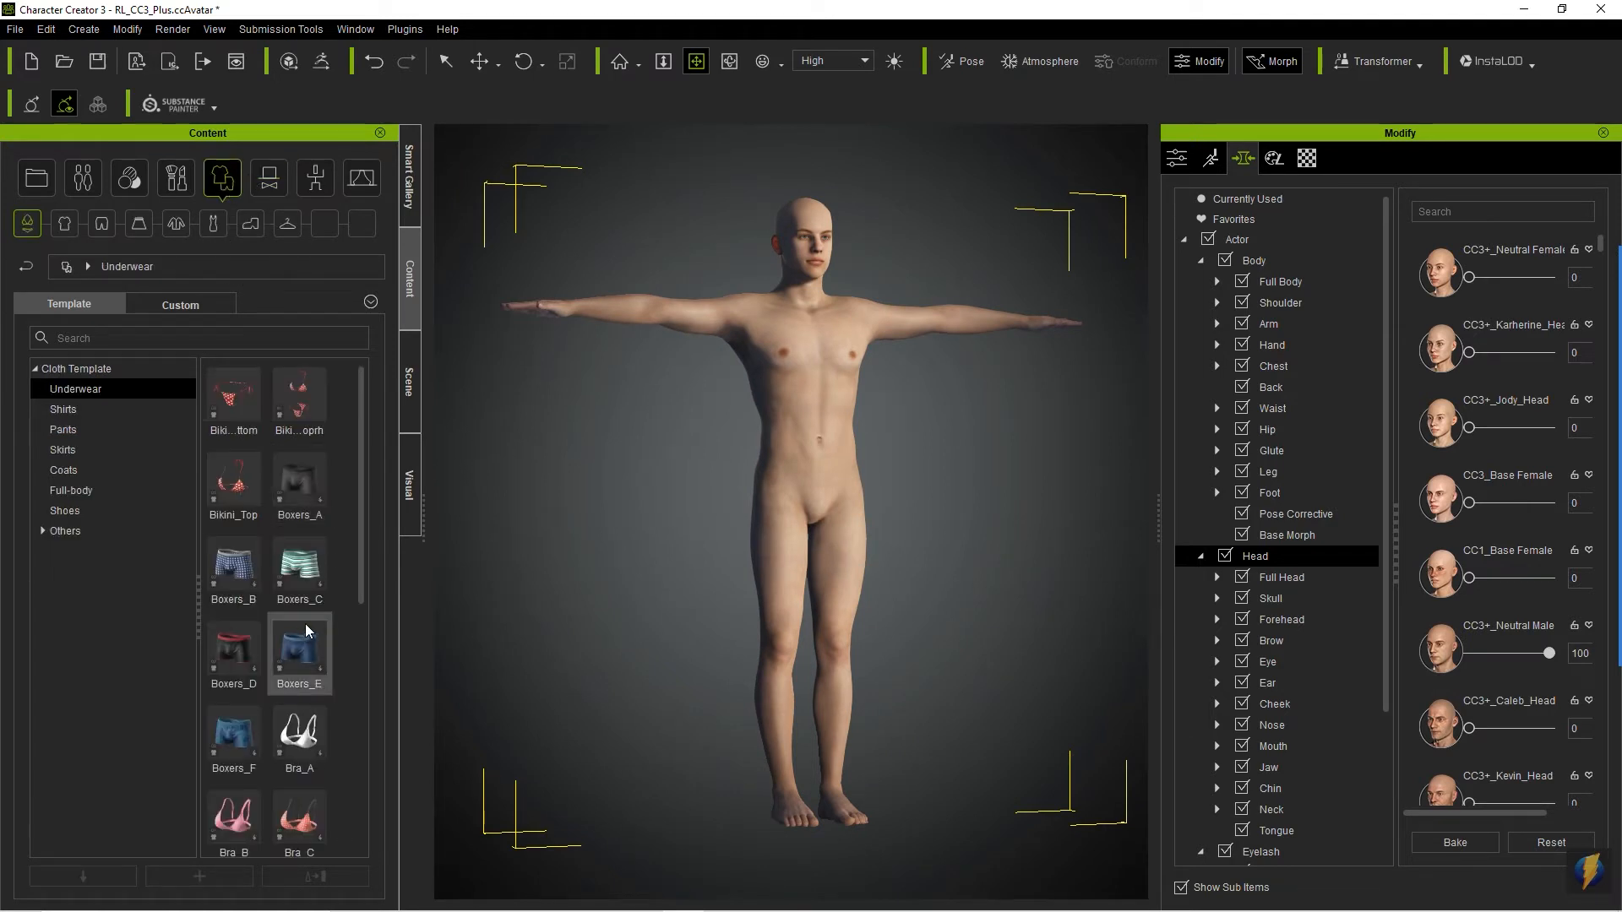
mouse_move(306, 584)
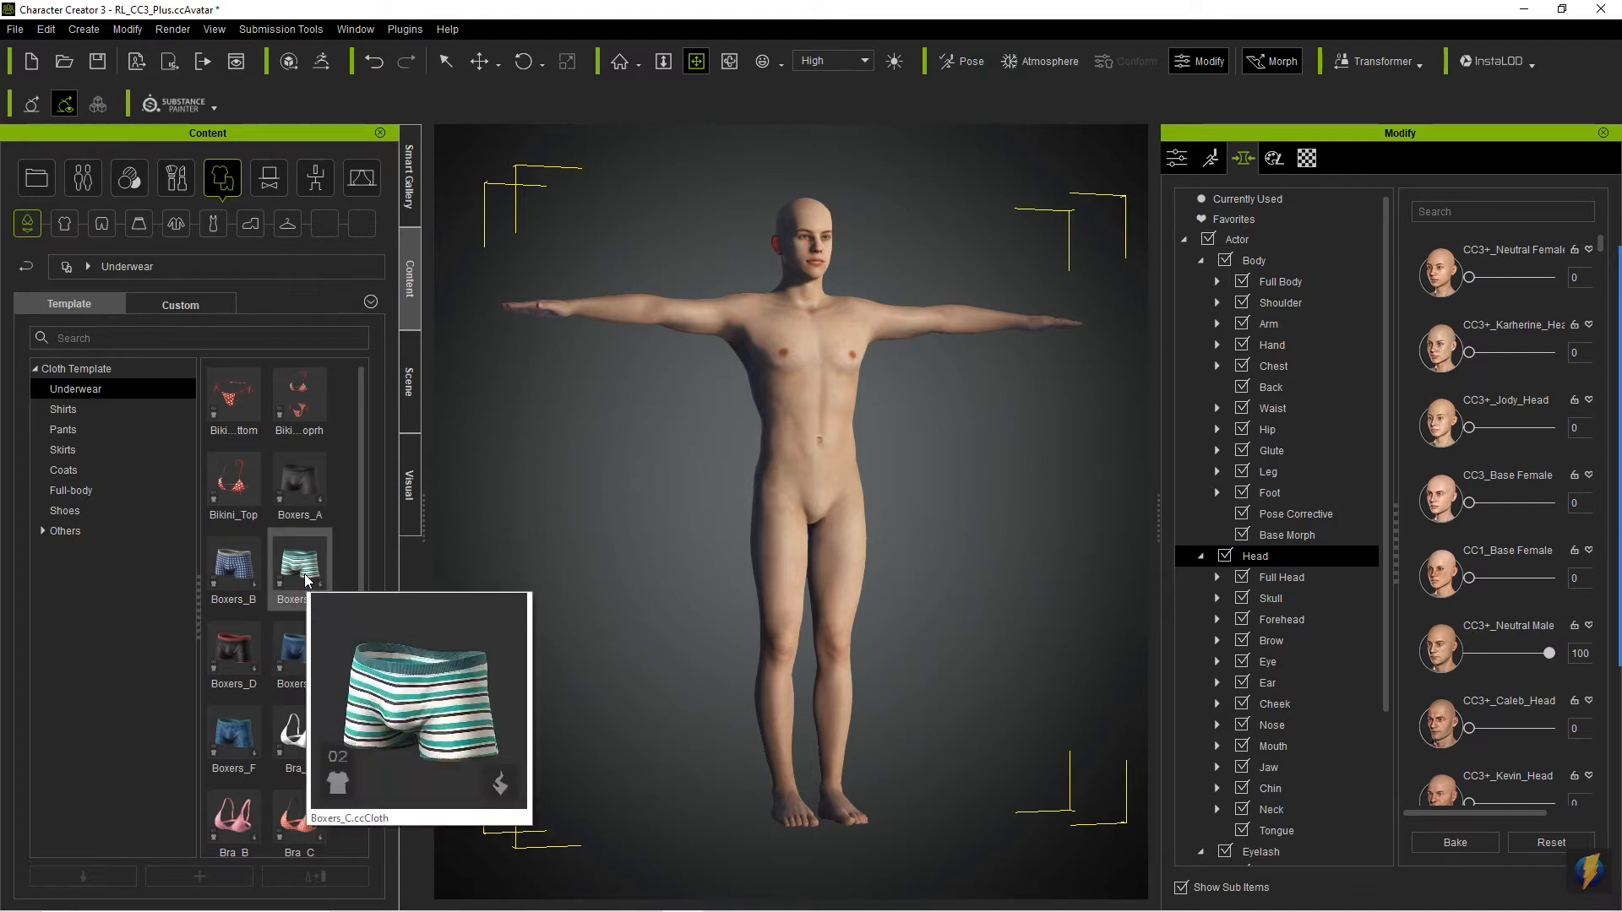
mouse_move(253, 640)
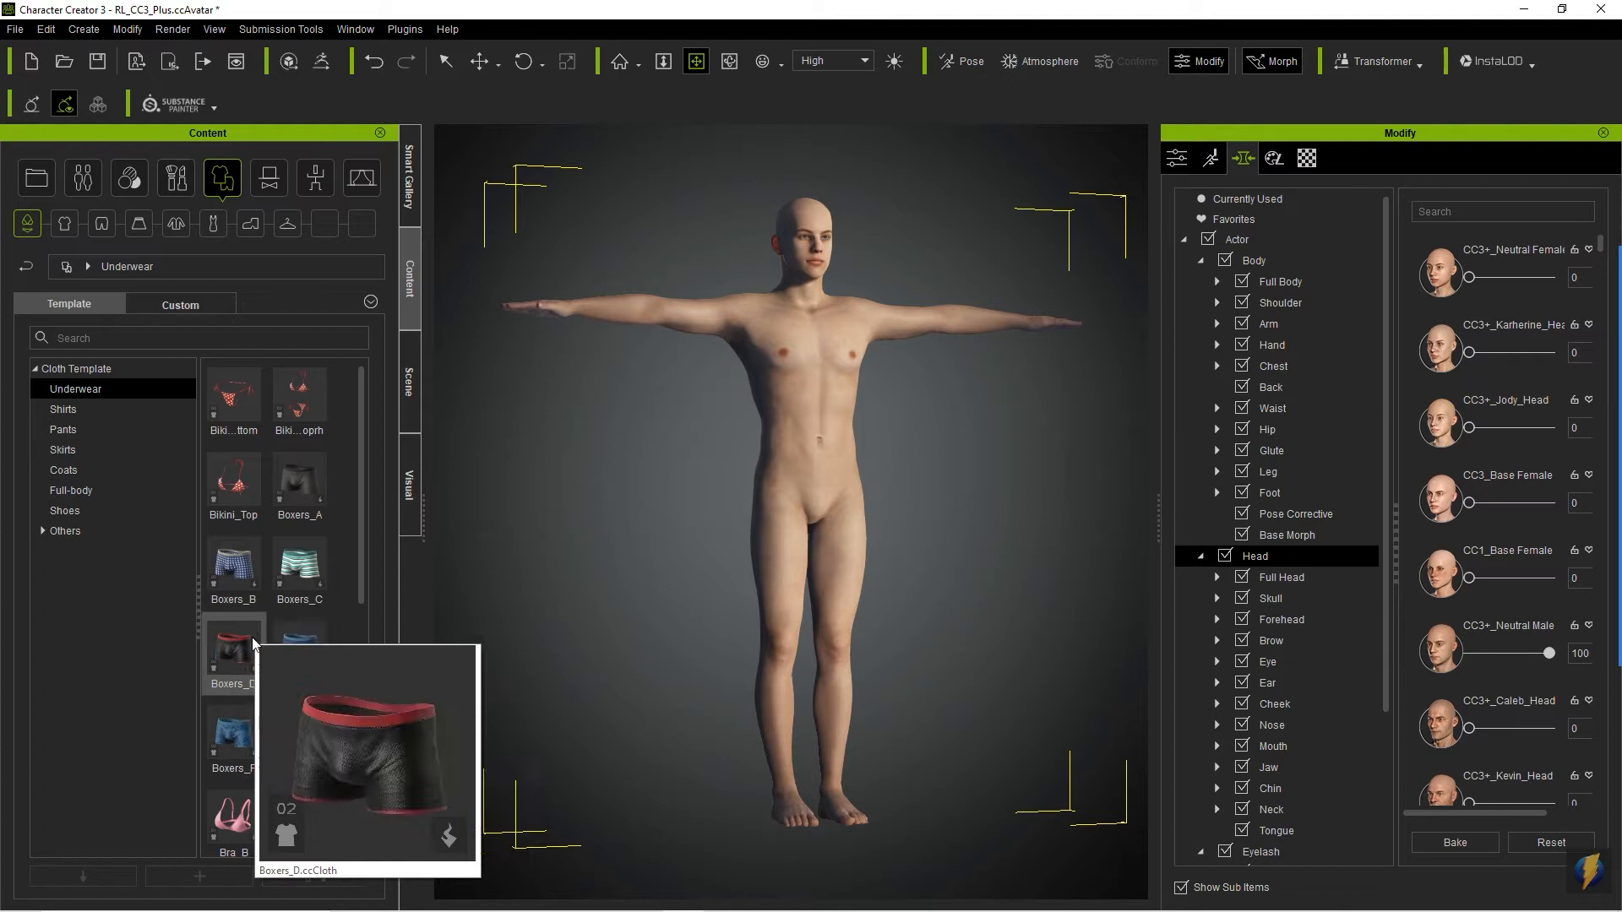
left_click_drag(239, 649, 785, 507)
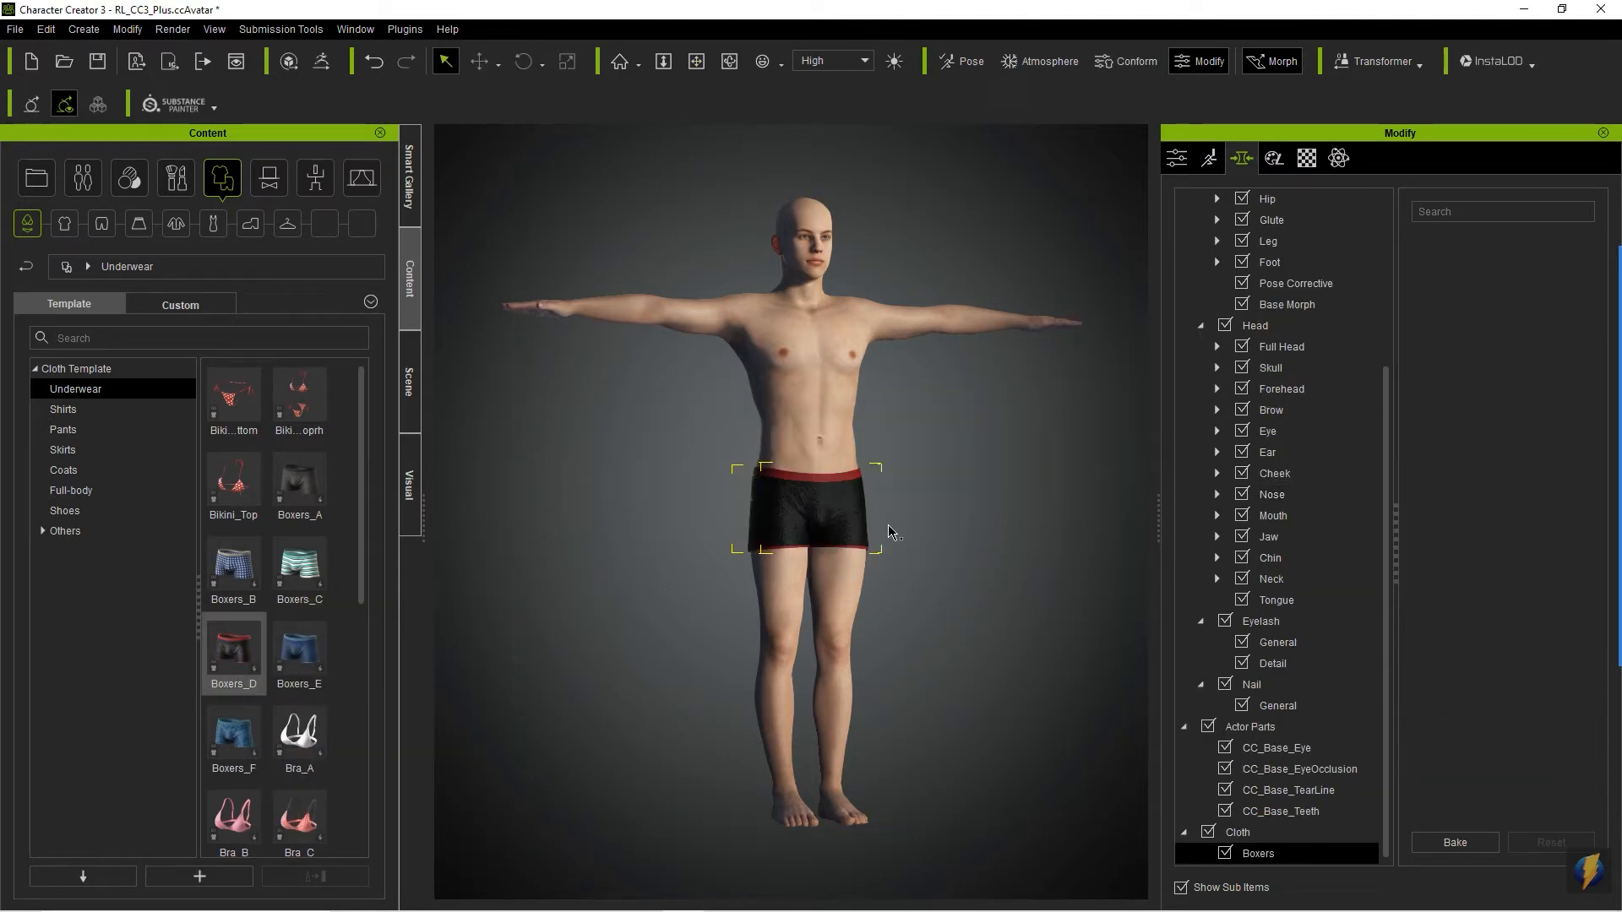
right_click_drag(900, 559, 600, 508)
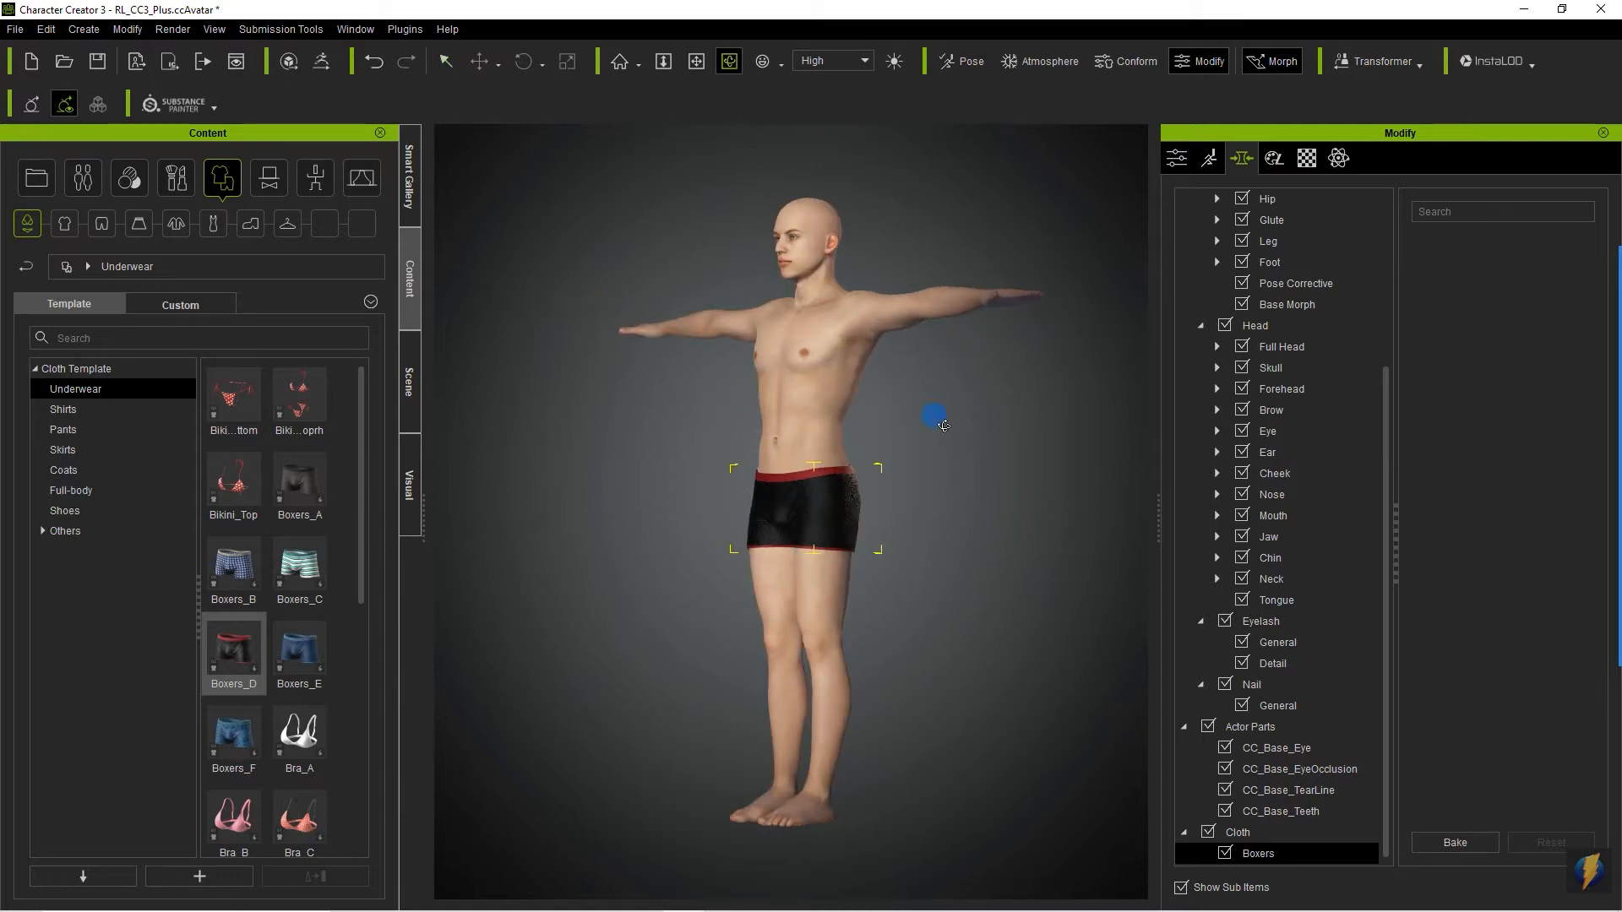
right_click_drag(936, 423, 370, 464)
right_click_drag(743, 480, 630, 481)
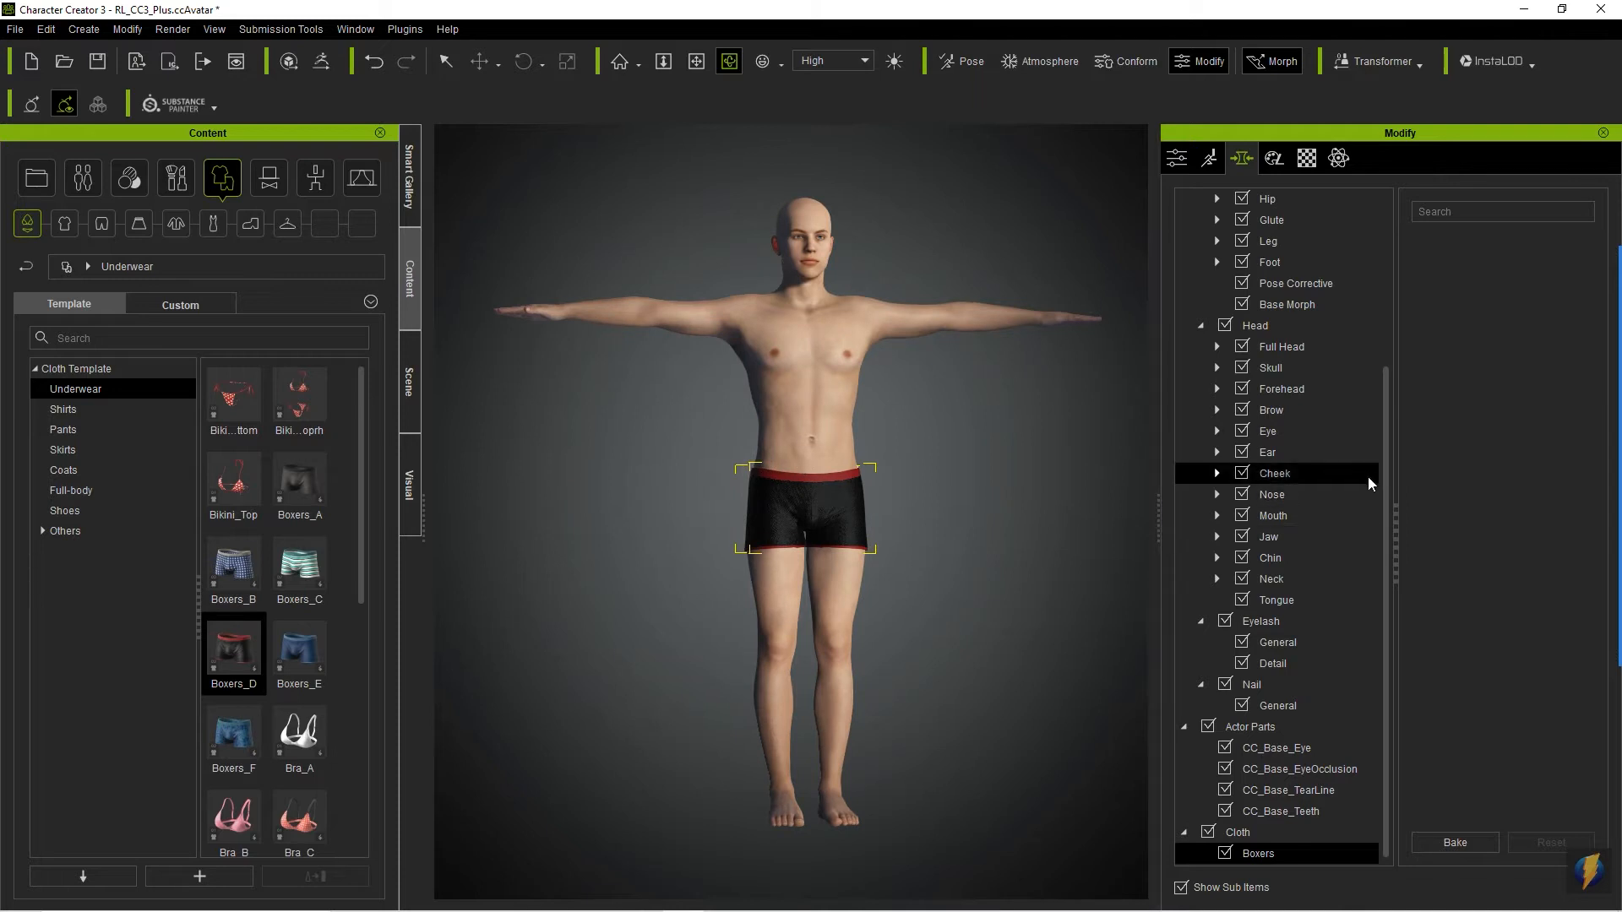
- Examine how the Body and Head morphs are organised, down to the Character presets under Full Body
left_click_drag(1386, 473, 1384, 279)
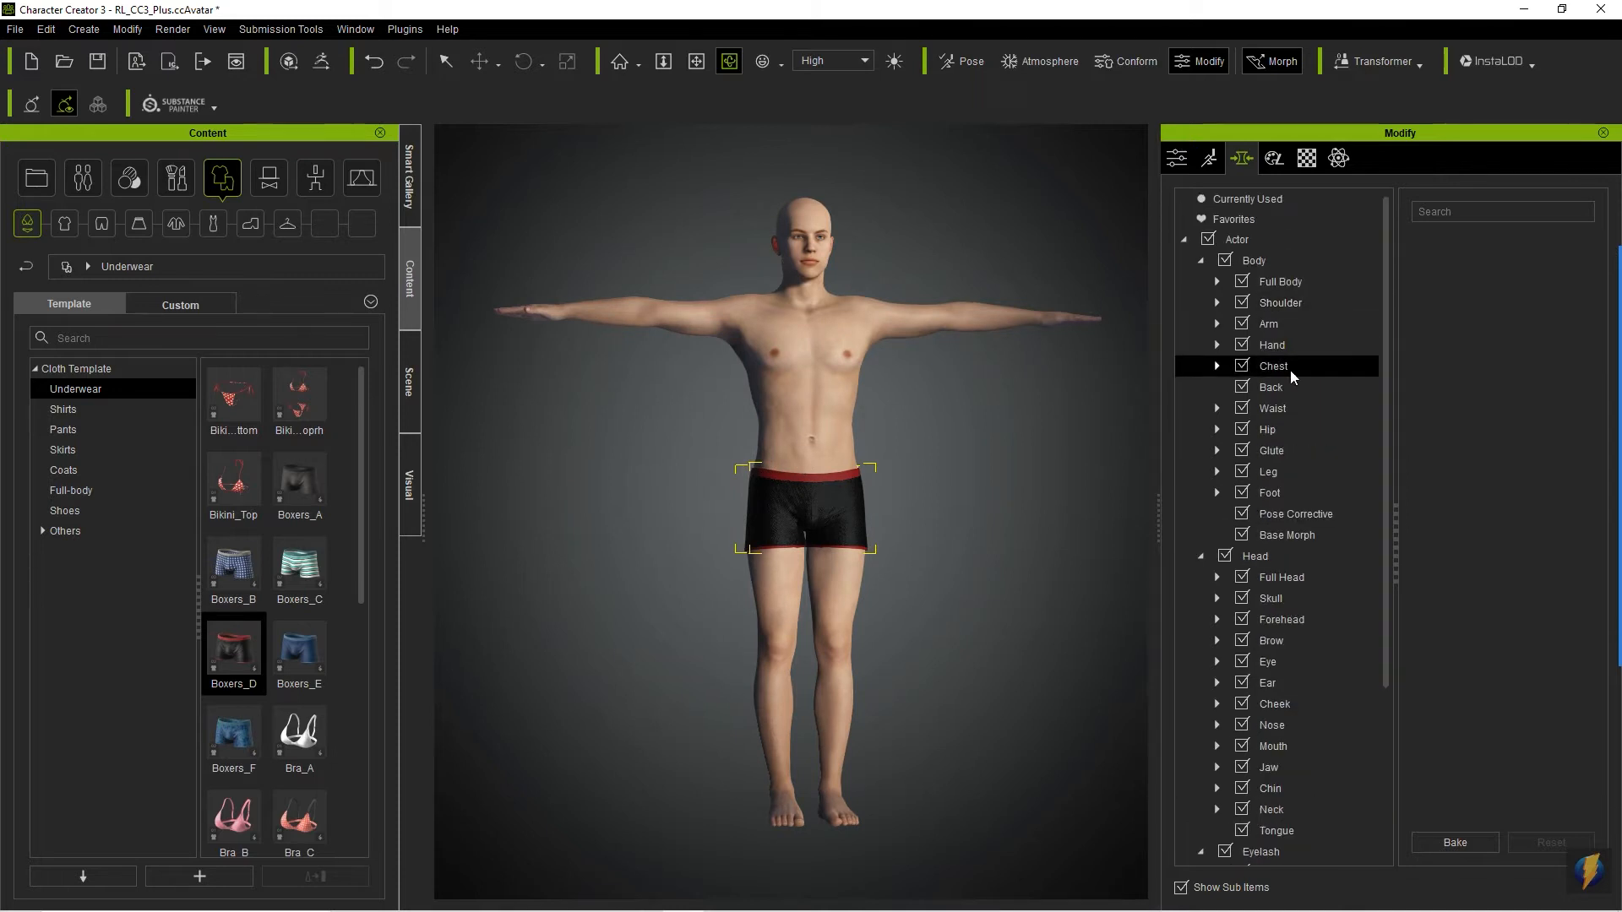
left_click(1254, 262)
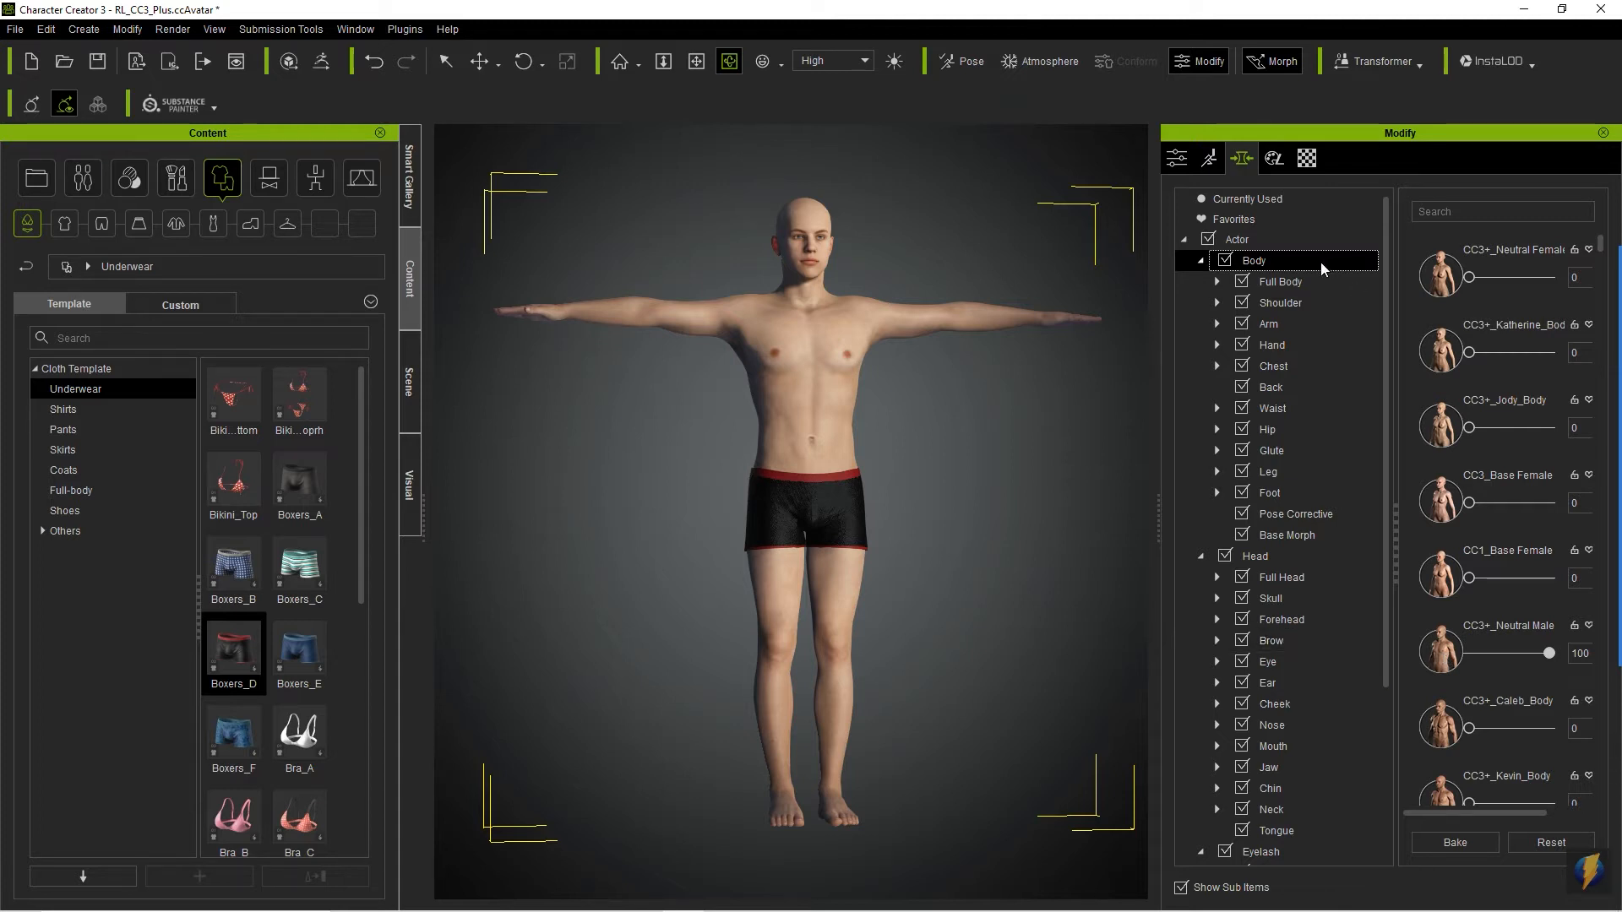
left_click(1266, 554)
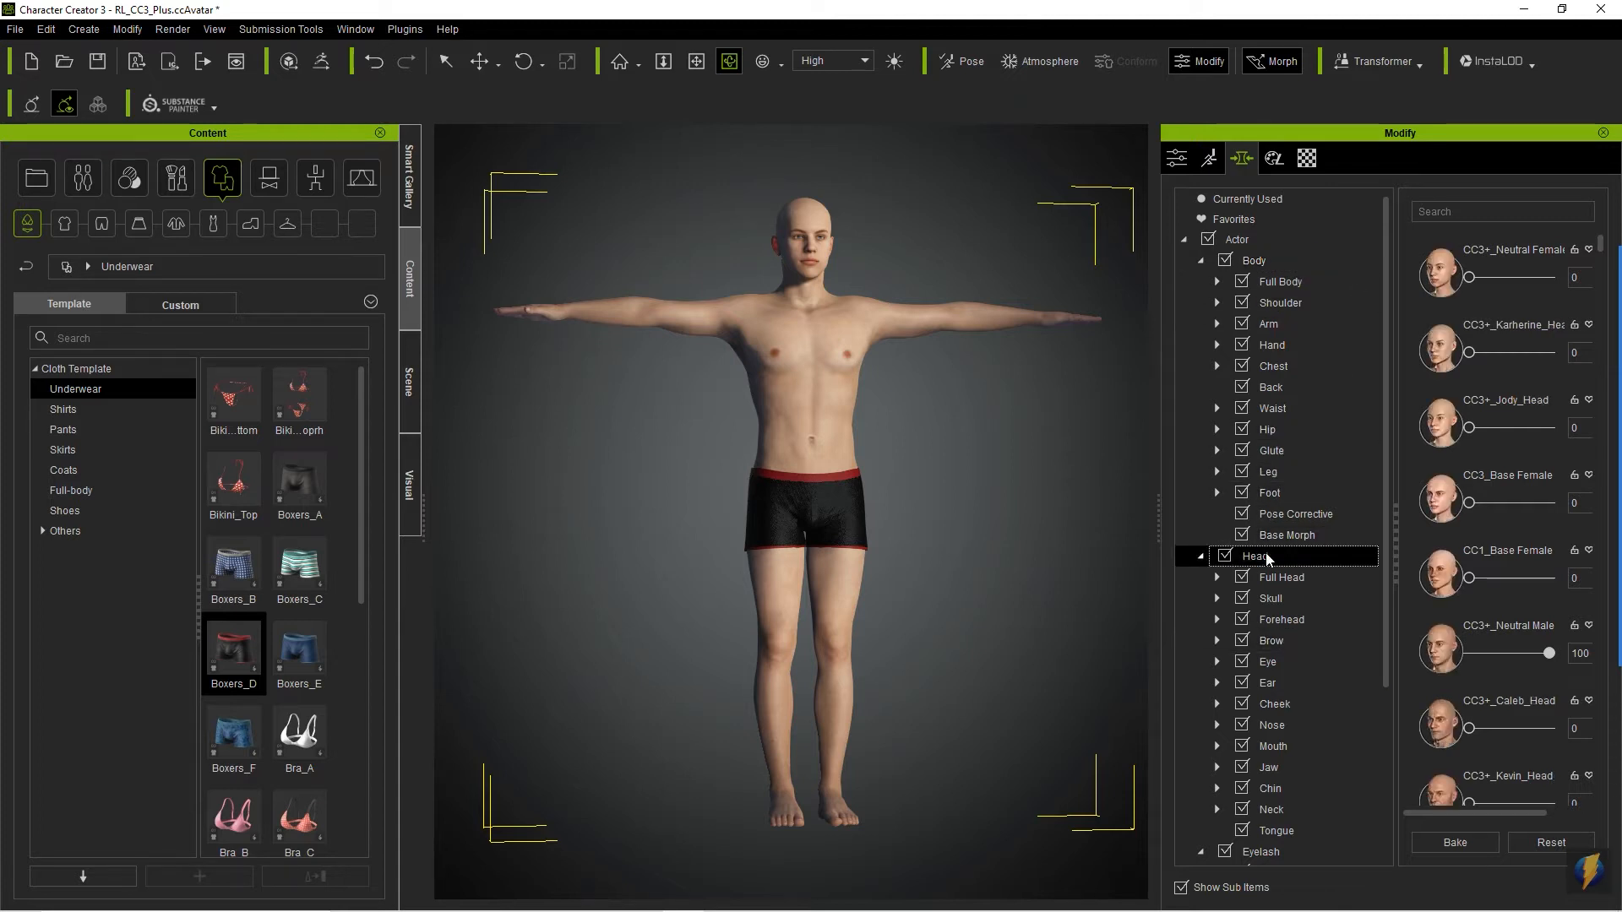
left_click(1257, 264)
left_click(1202, 261)
left_click(1202, 261)
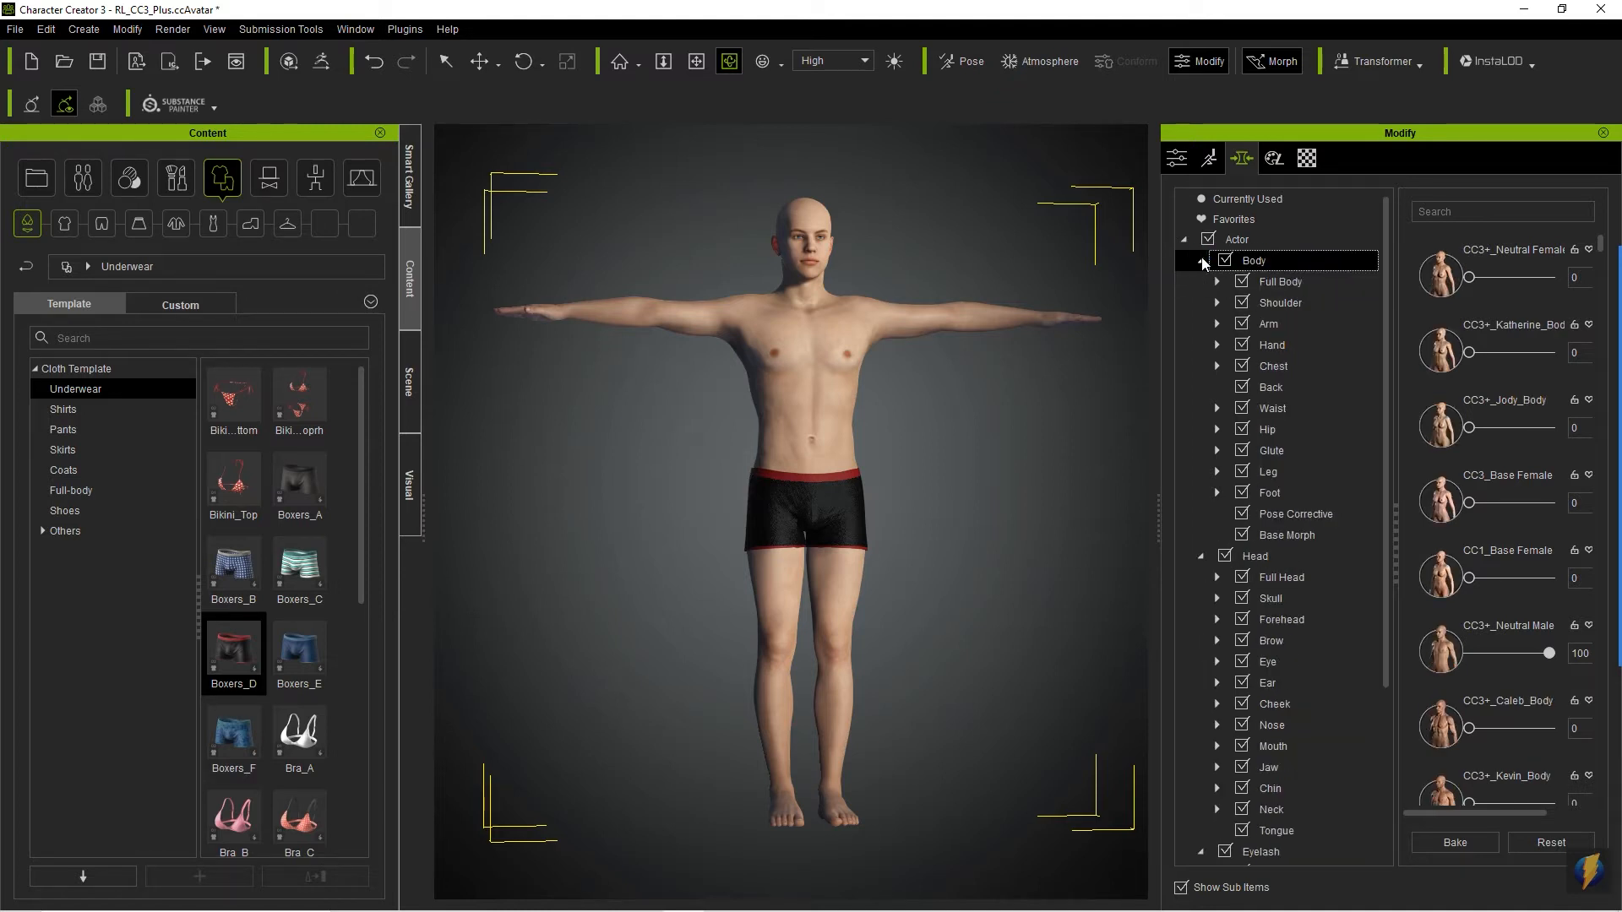
left_click(1281, 283)
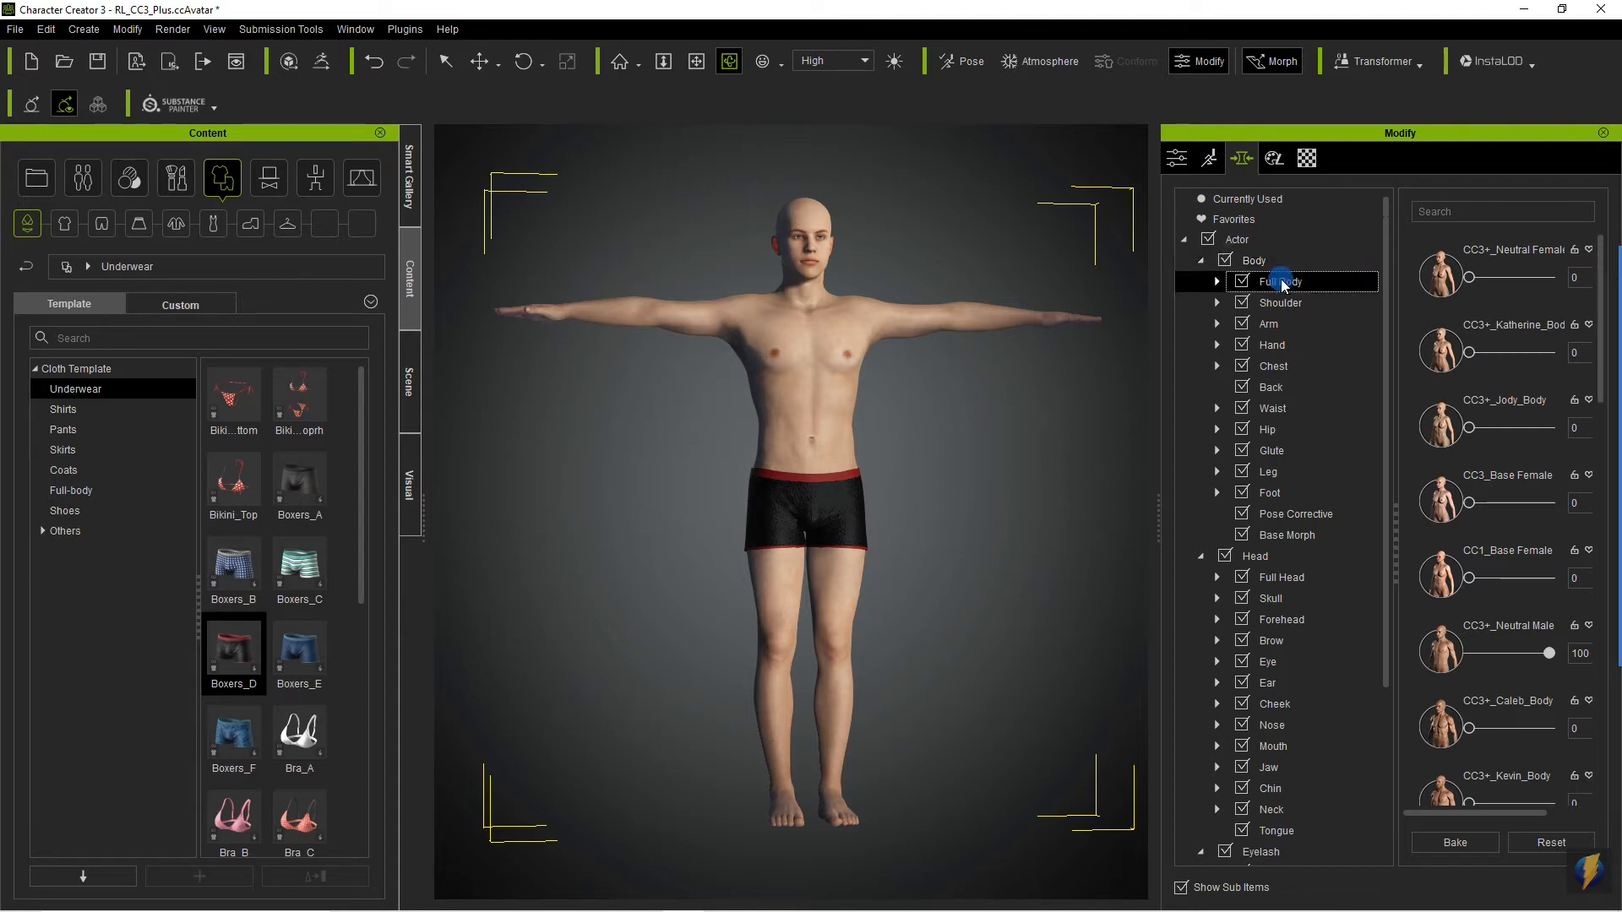
left_click(1217, 283)
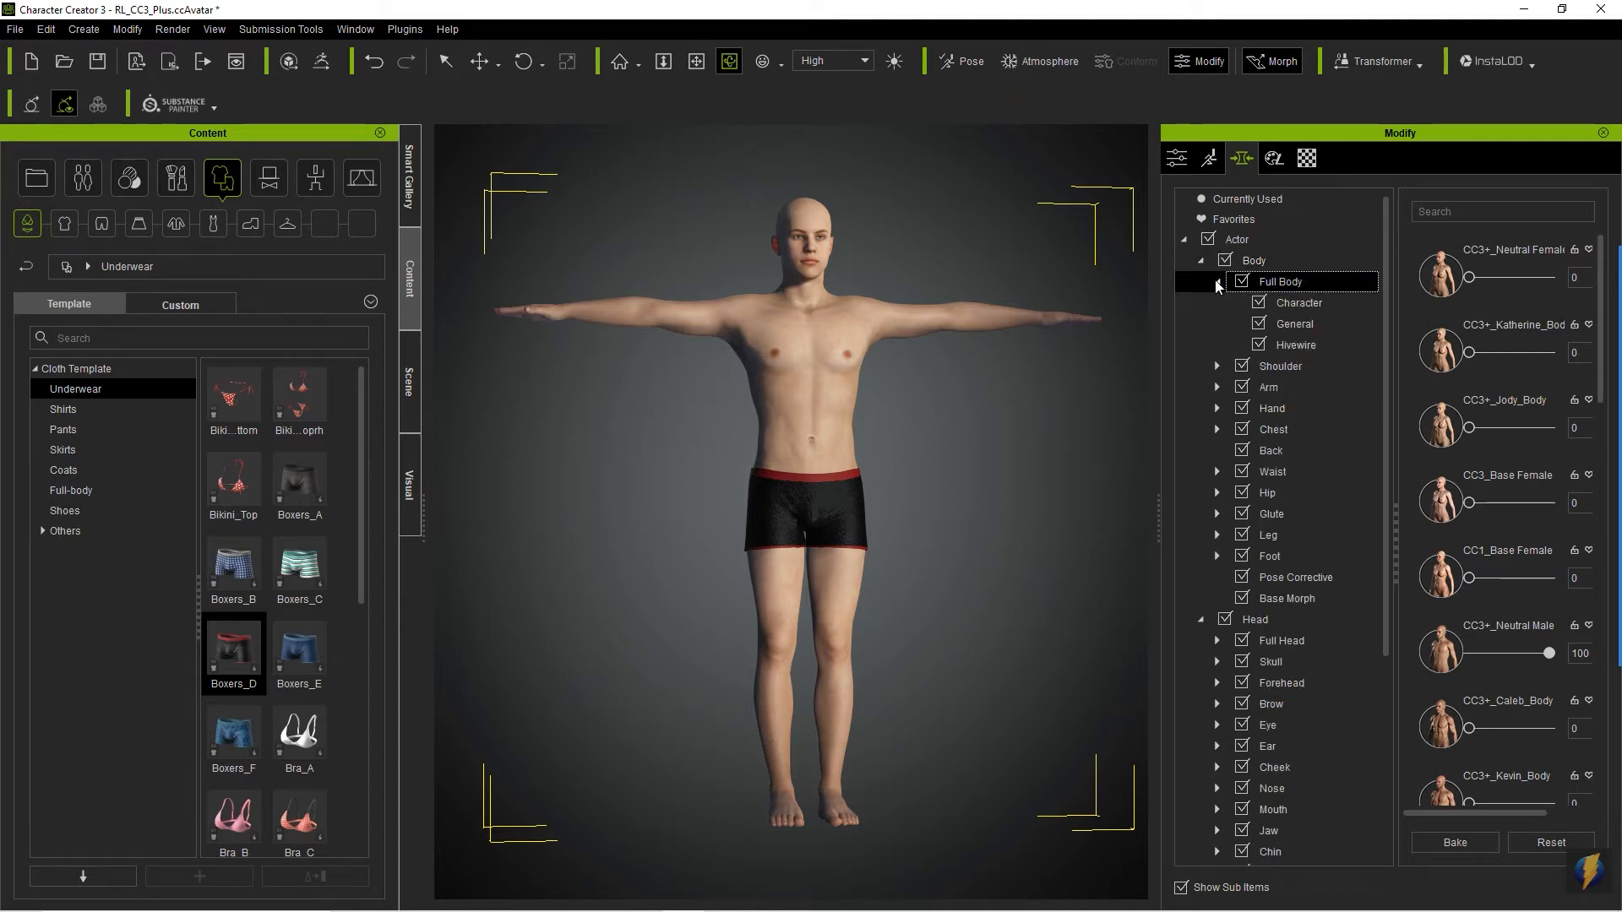
left_click(1301, 306)
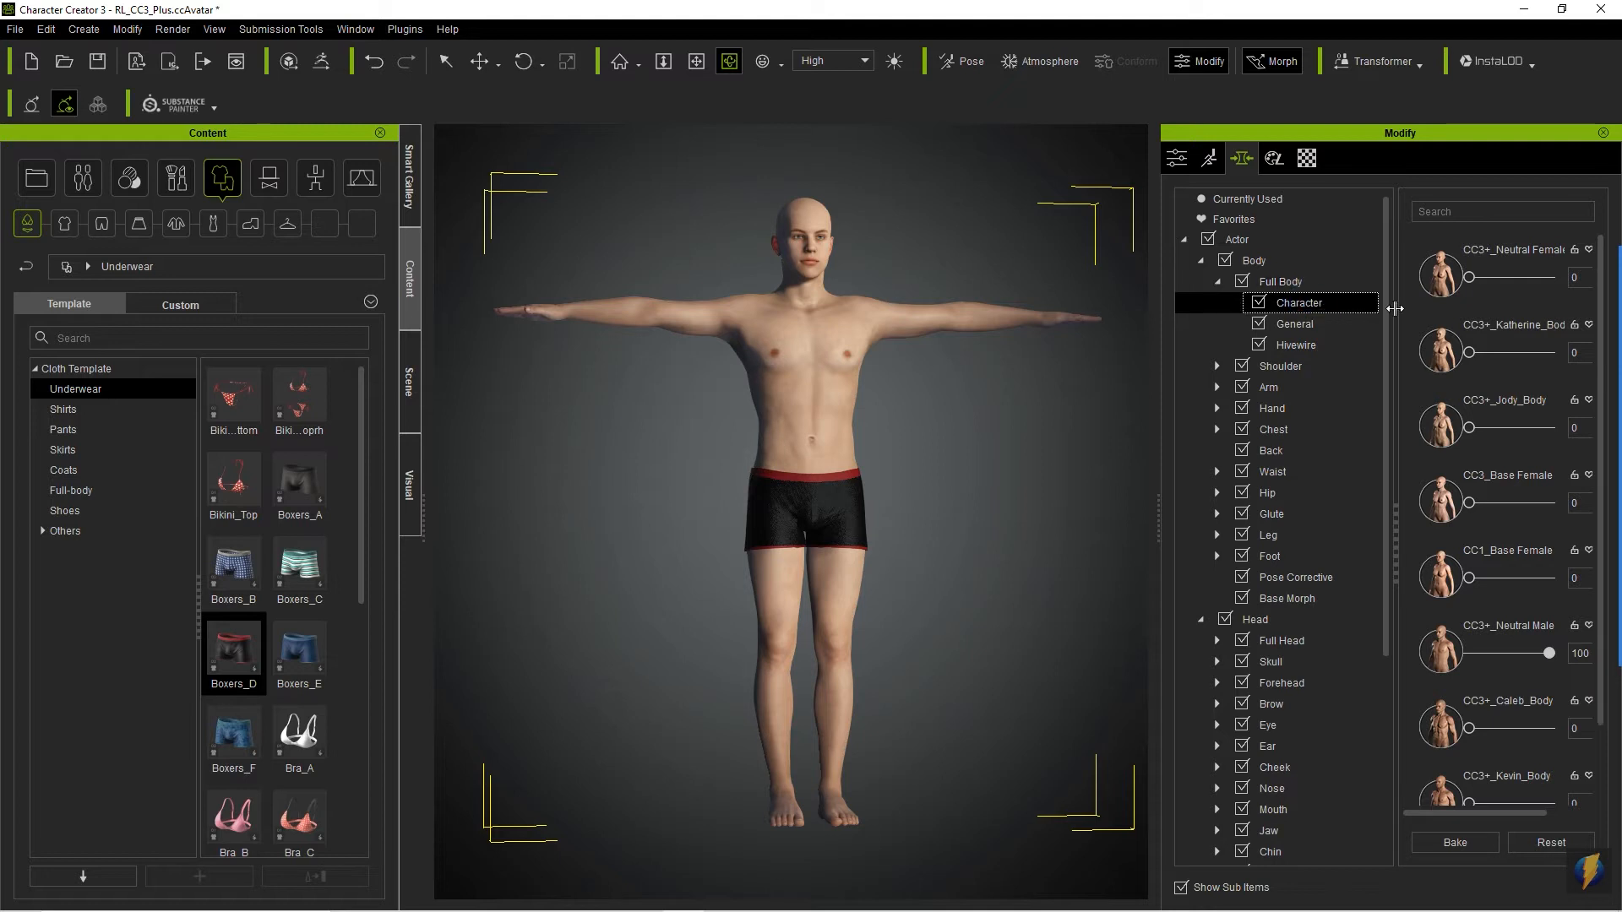
scroll(1471, 528, "down", 3)
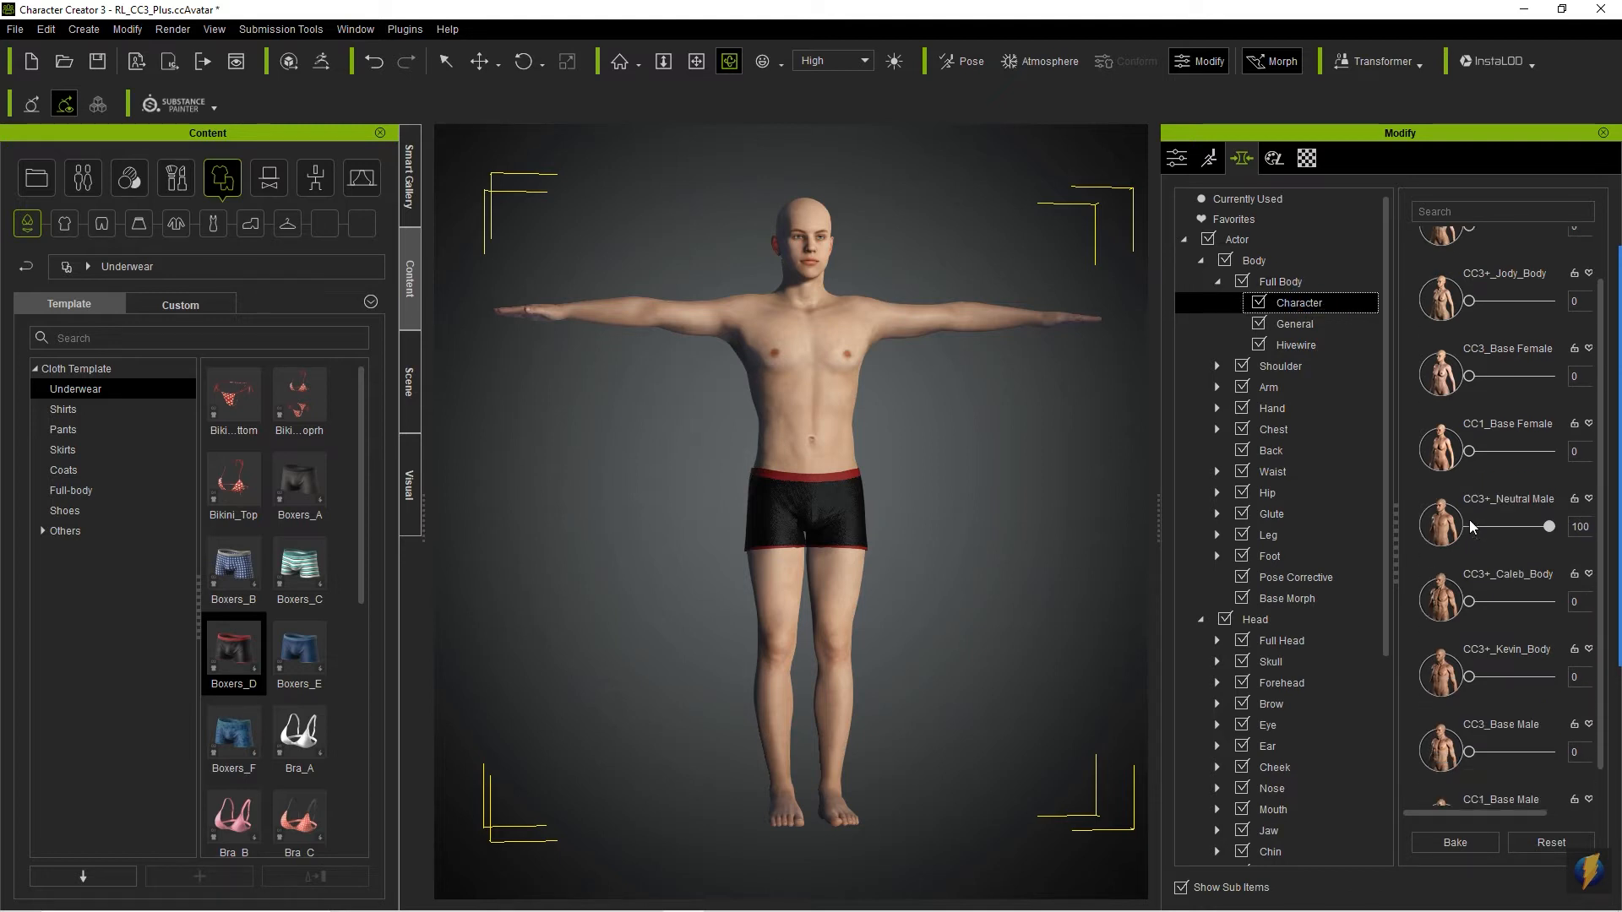
- Open the General full-body morphs, try Body Thin at 100, and reset it to 0
left_click(1299, 326)
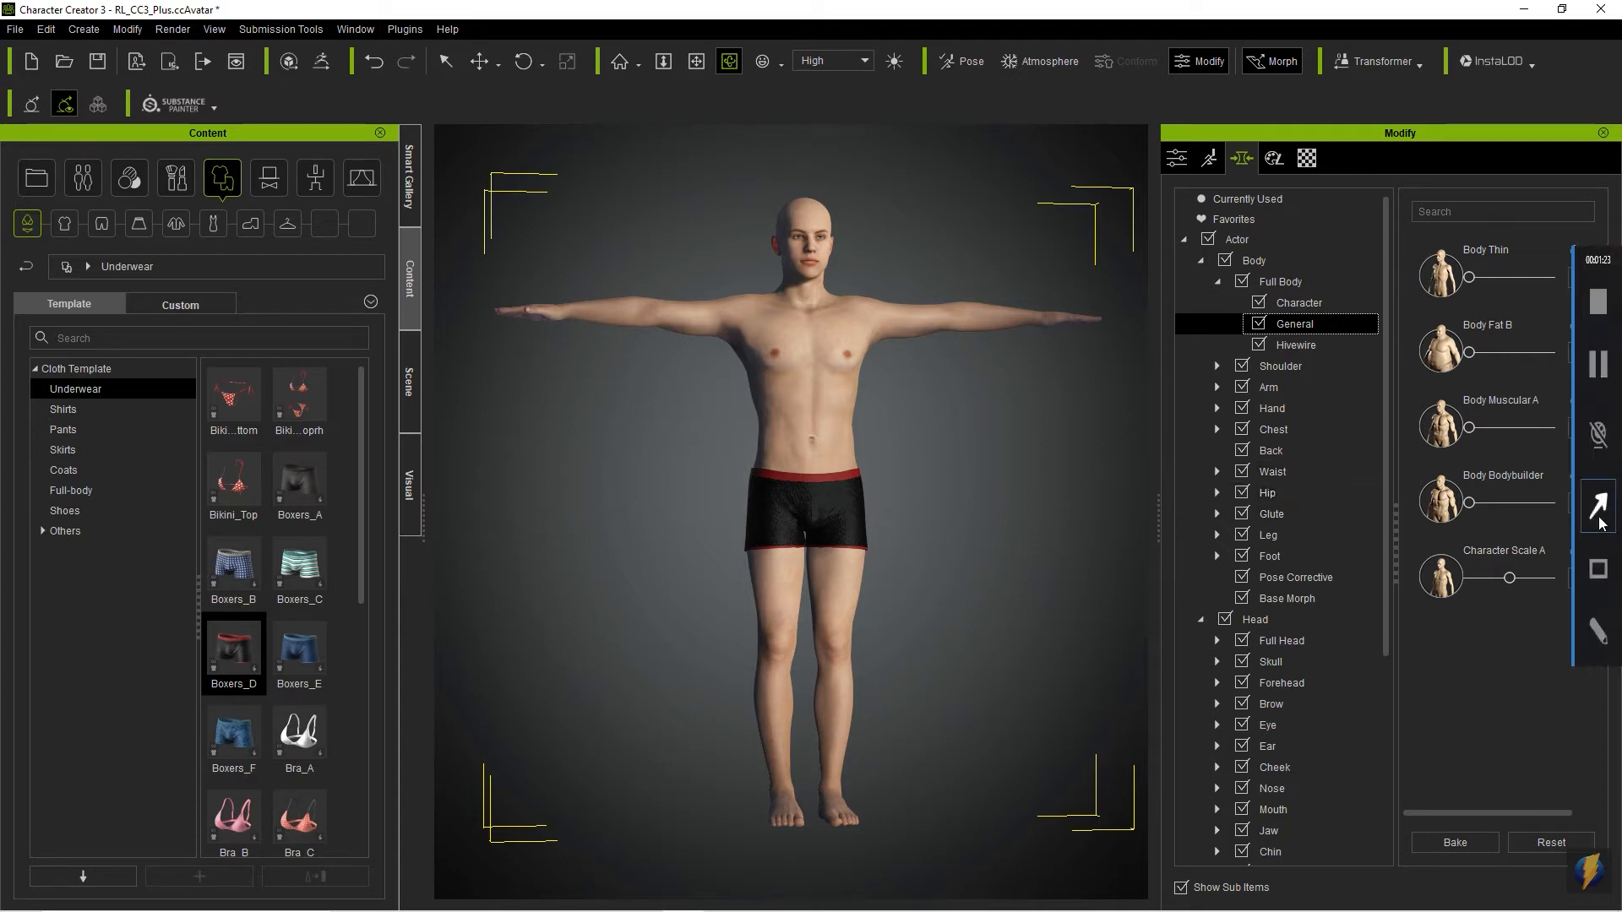
left_click(1604, 527)
mouse_move(978, 538)
left_mouse_down()
mouse_move(1039, 536)
mouse_move(1454, 253)
mouse_move(1477, 612)
mouse_move(1408, 276)
mouse_move(1427, 262)
mouse_move(1426, 279)
mouse_move(1559, 278)
left_mouse_up()
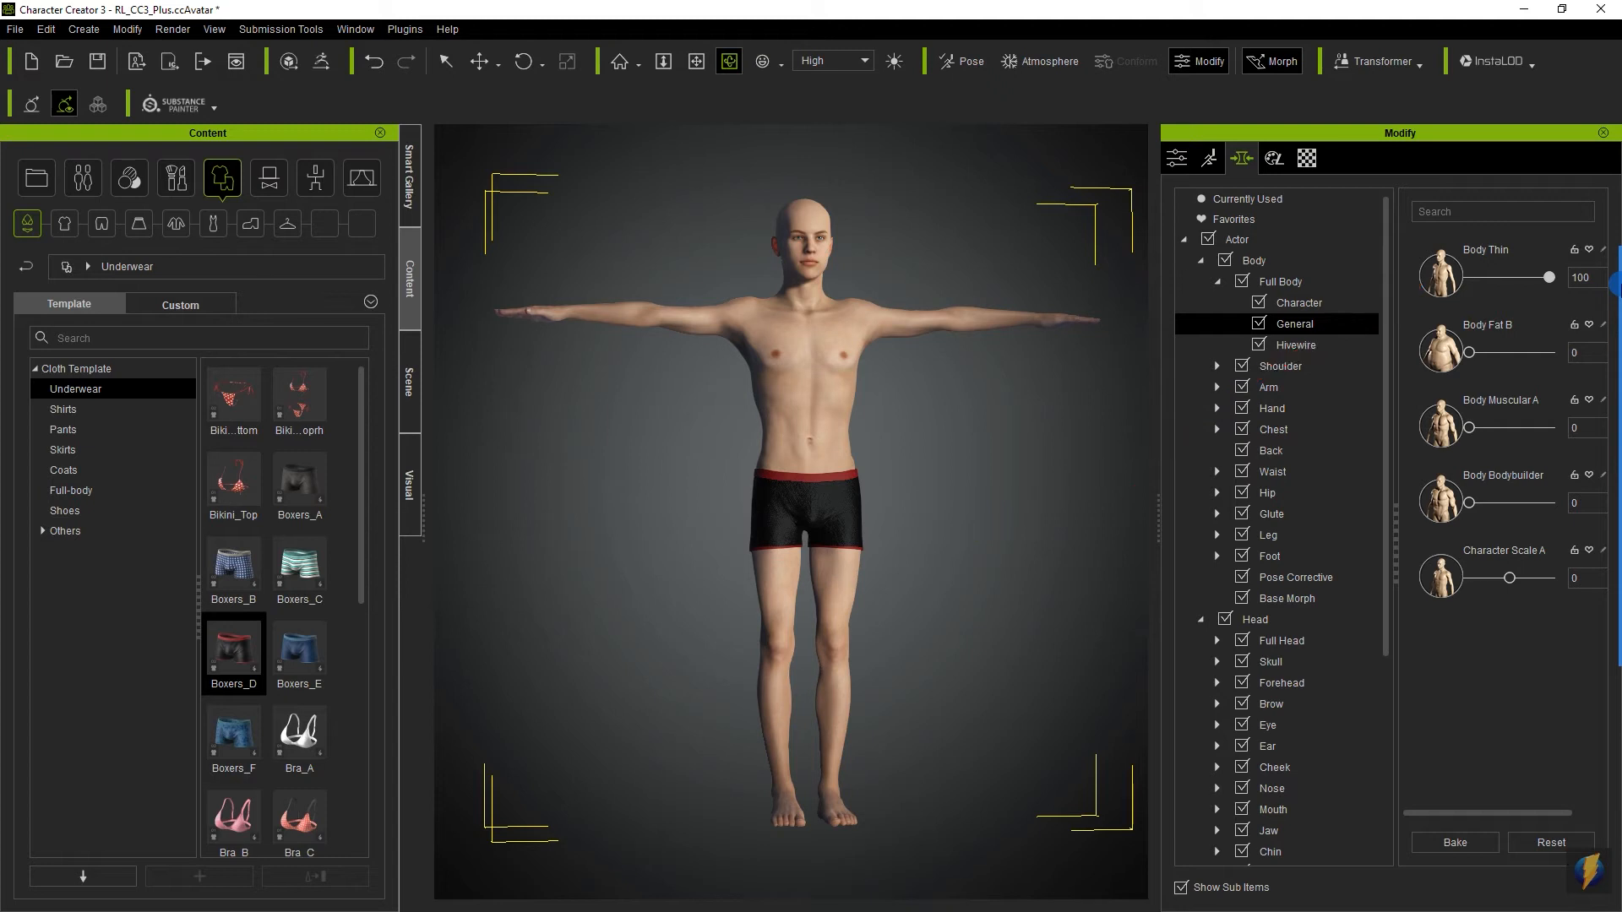
left_click_drag(1619, 285, 1424, 285)
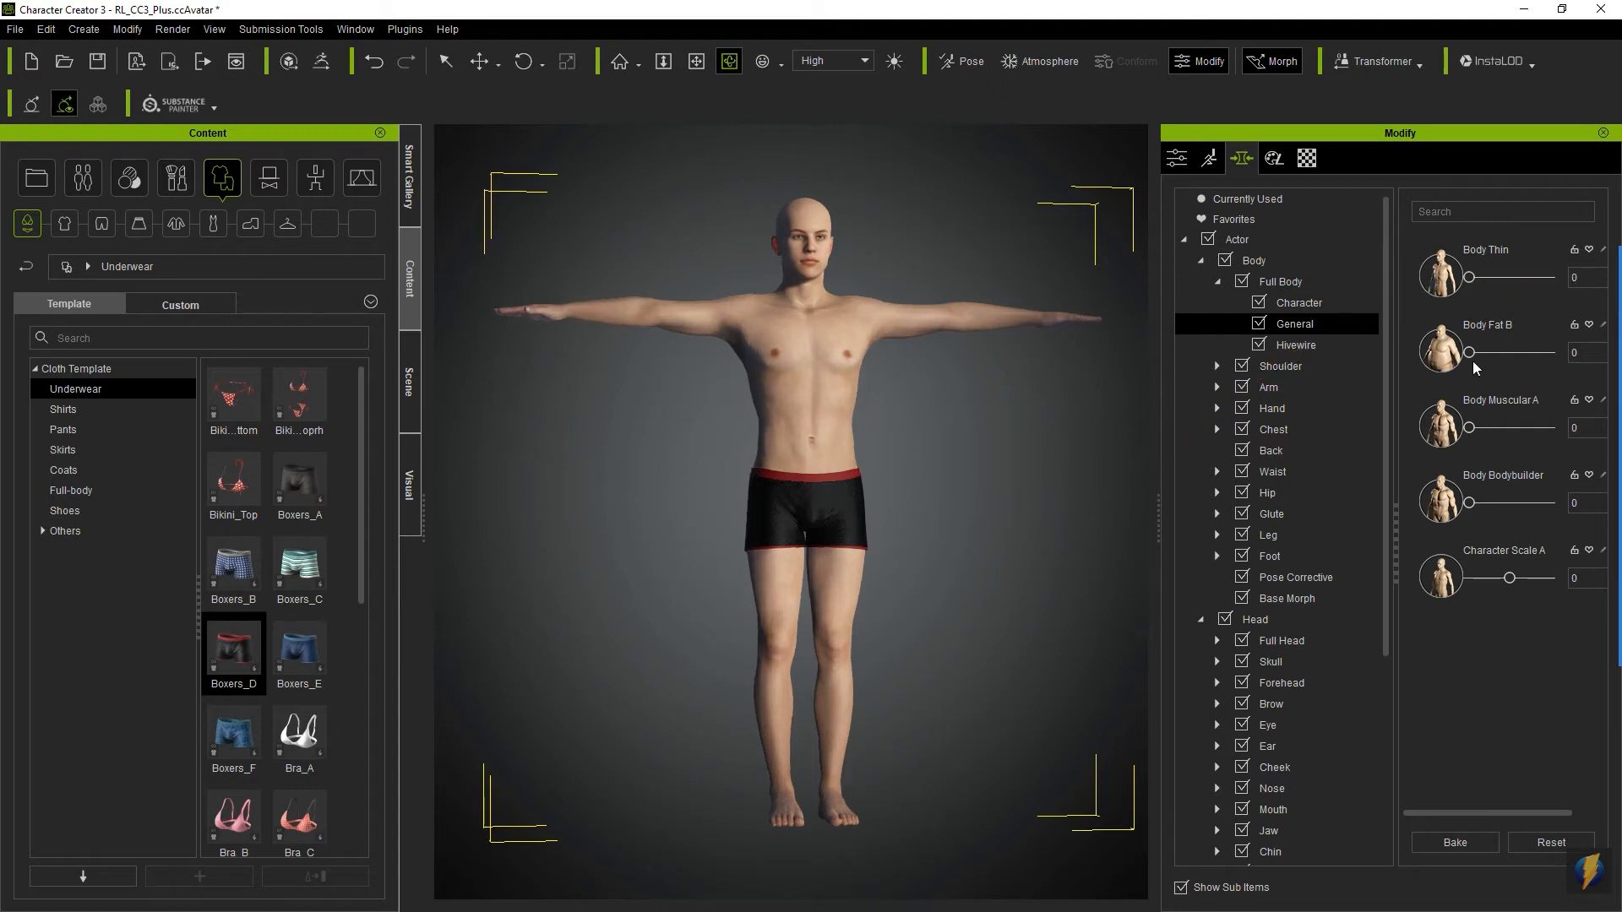
- Try the Body Fat B morph and Body Muscular A at 100, and reset both to 0
mouse_move(1469, 353)
left_mouse_down()
mouse_move(1615, 351)
mouse_move(1469, 354)
left_mouse_up()
left_click_drag(1469, 428, 1542, 427)
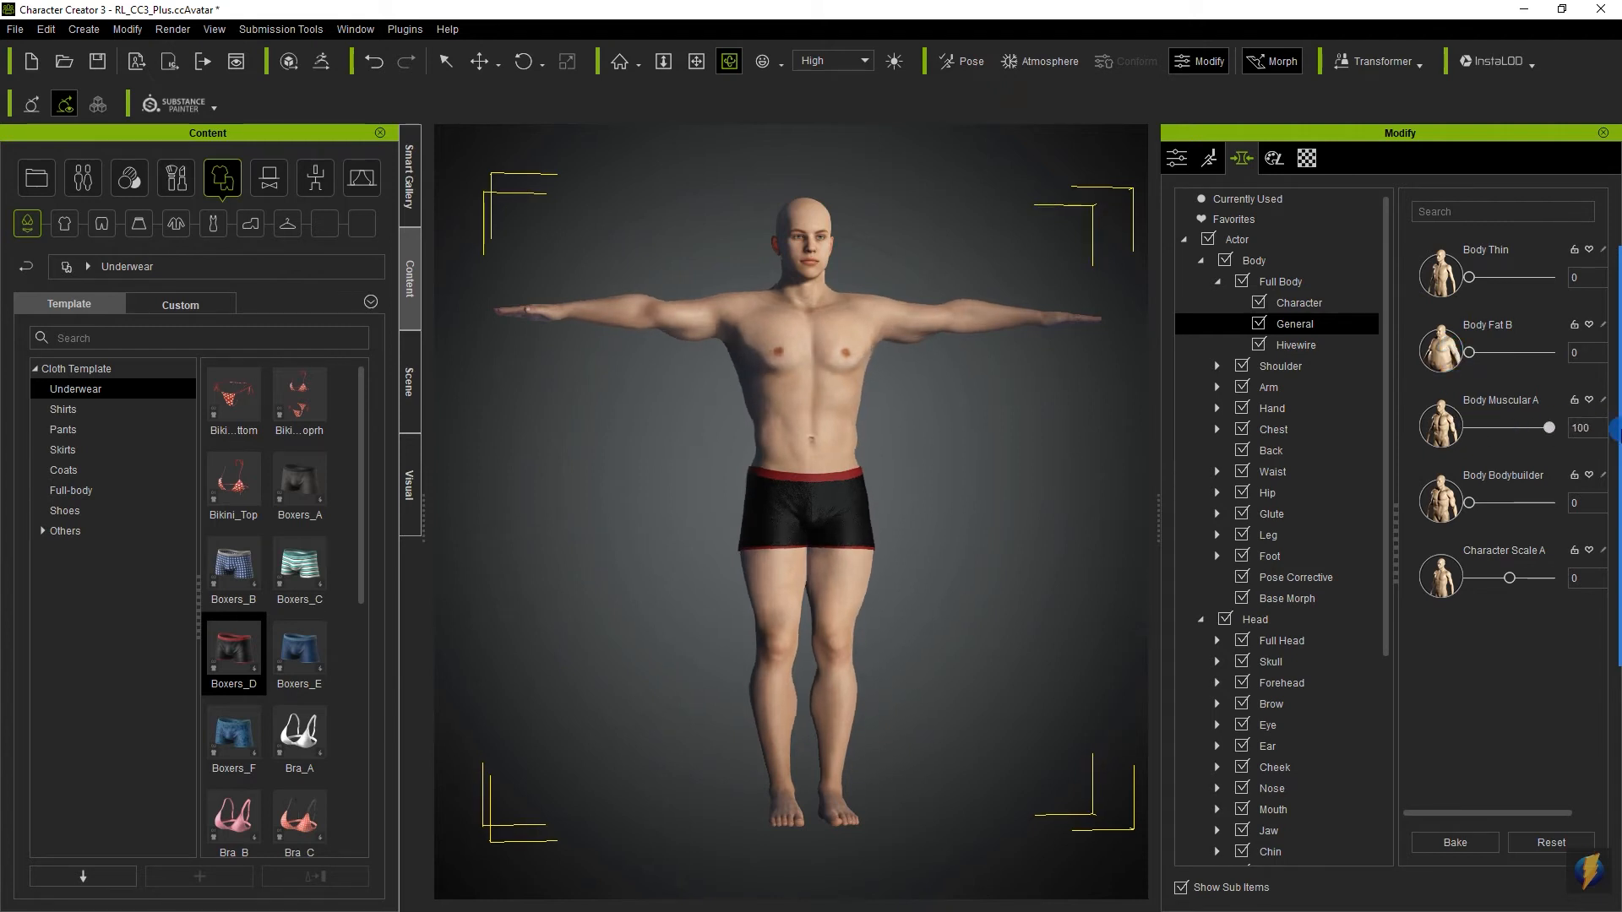
left_click_drag(1433, 433, 1434, 433)
- Try Body Bodybuilder at 100 and vary Character Scale A, resetting each of them to 0
left_click_drag(1471, 503, 1619, 493)
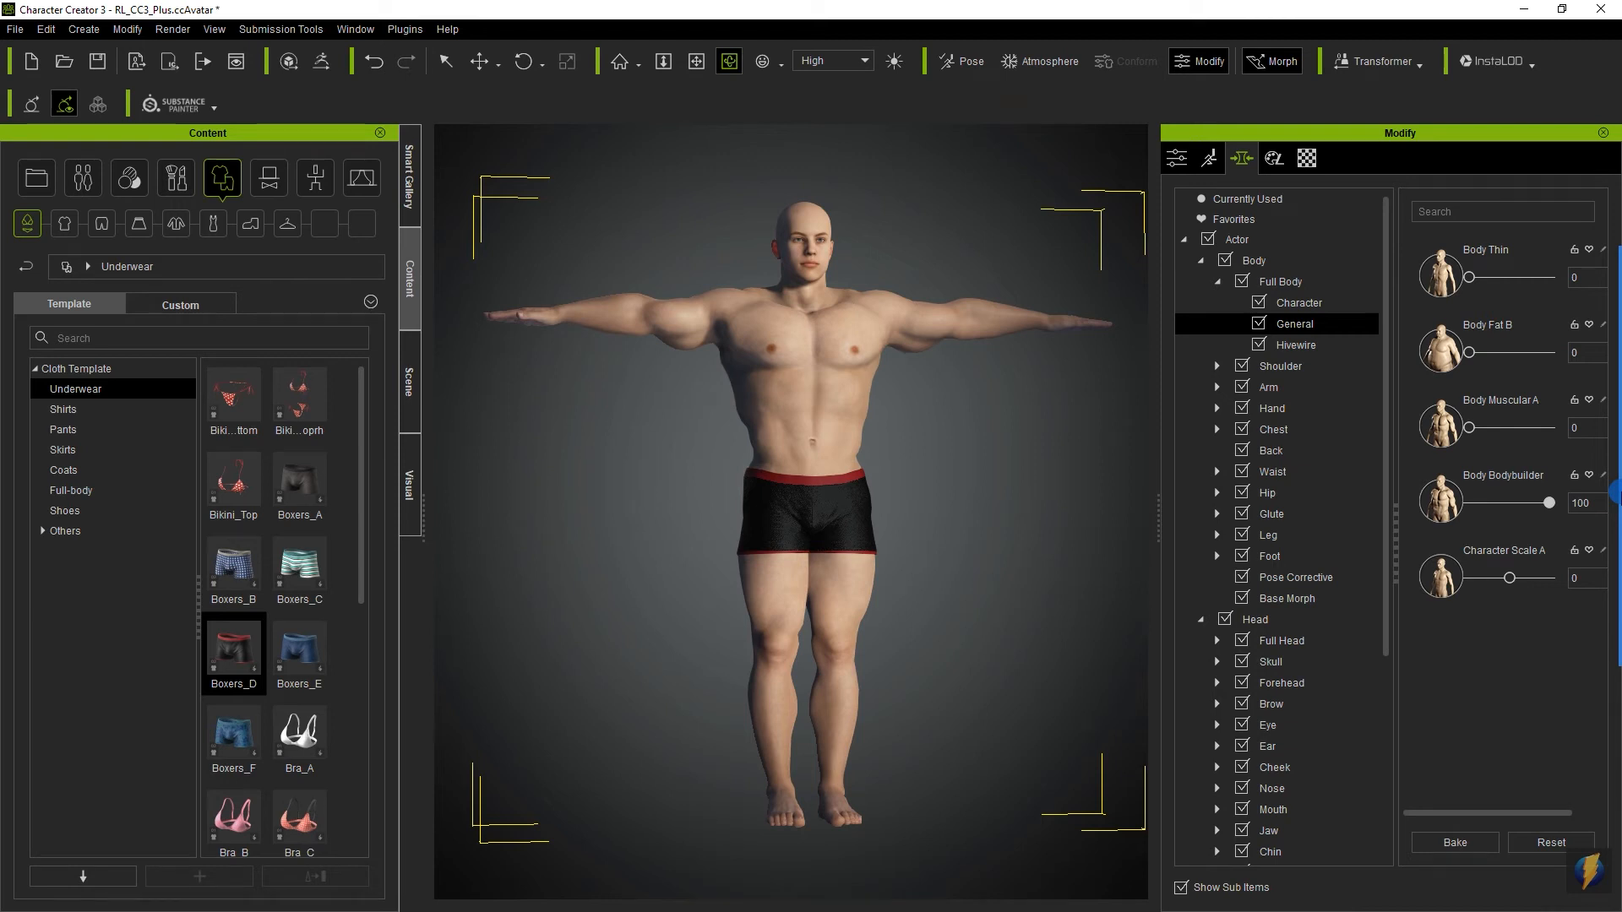
left_click_drag(1615, 493, 1361, 474)
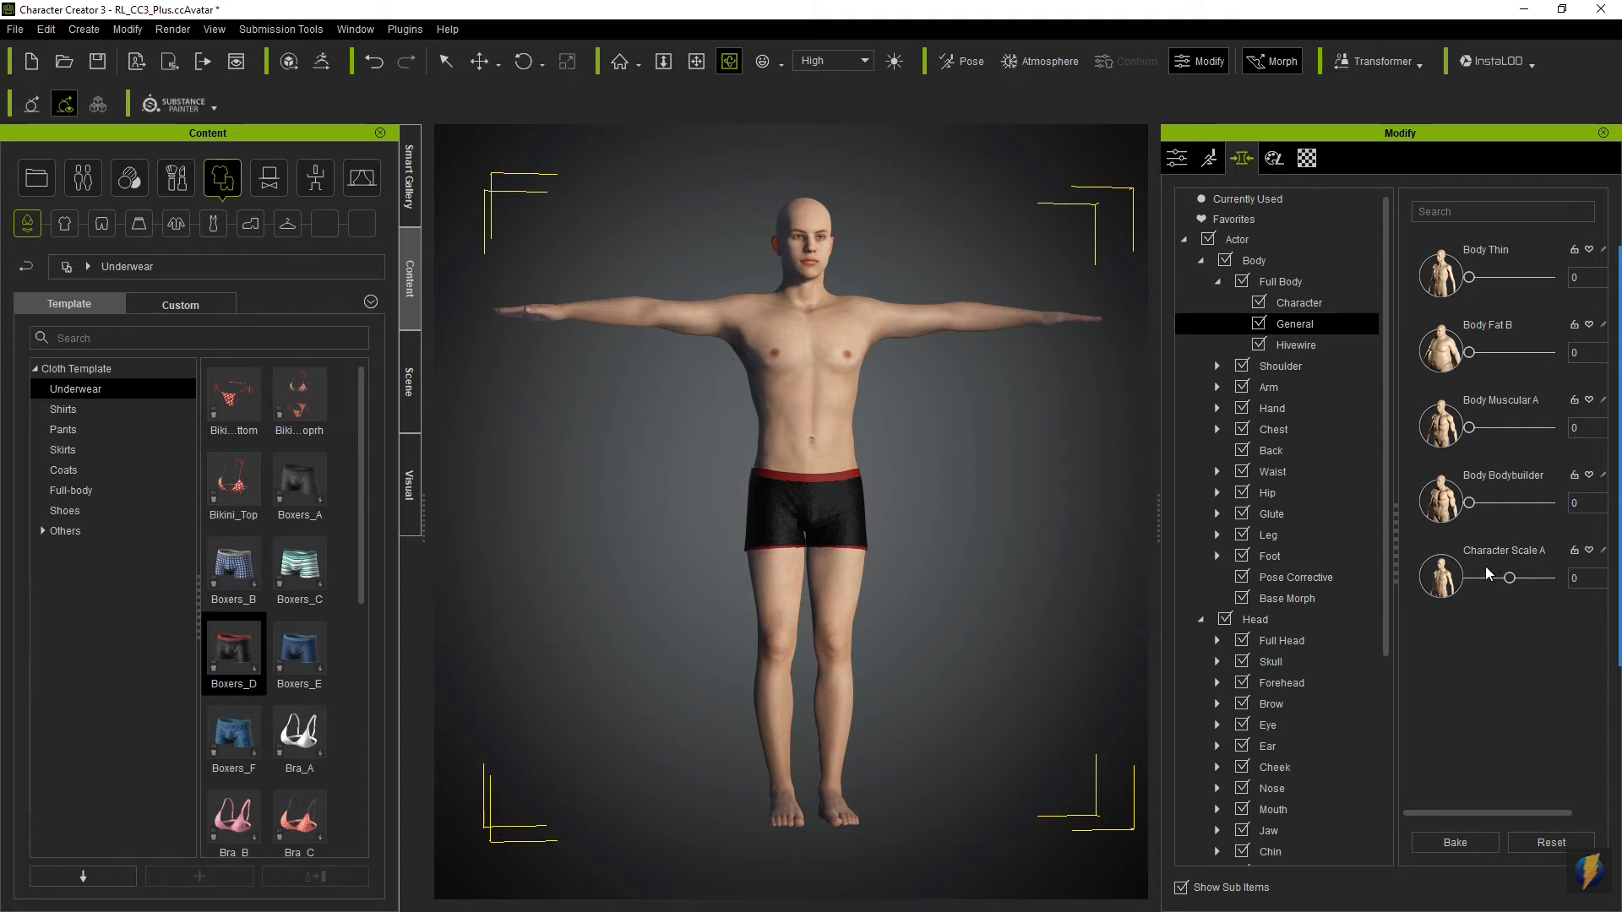
mouse_move(1512, 581)
left_mouse_down()
mouse_move(1526, 584)
mouse_move(1453, 578)
mouse_move(1522, 571)
mouse_move(1481, 577)
mouse_move(1508, 573)
left_mouse_up()
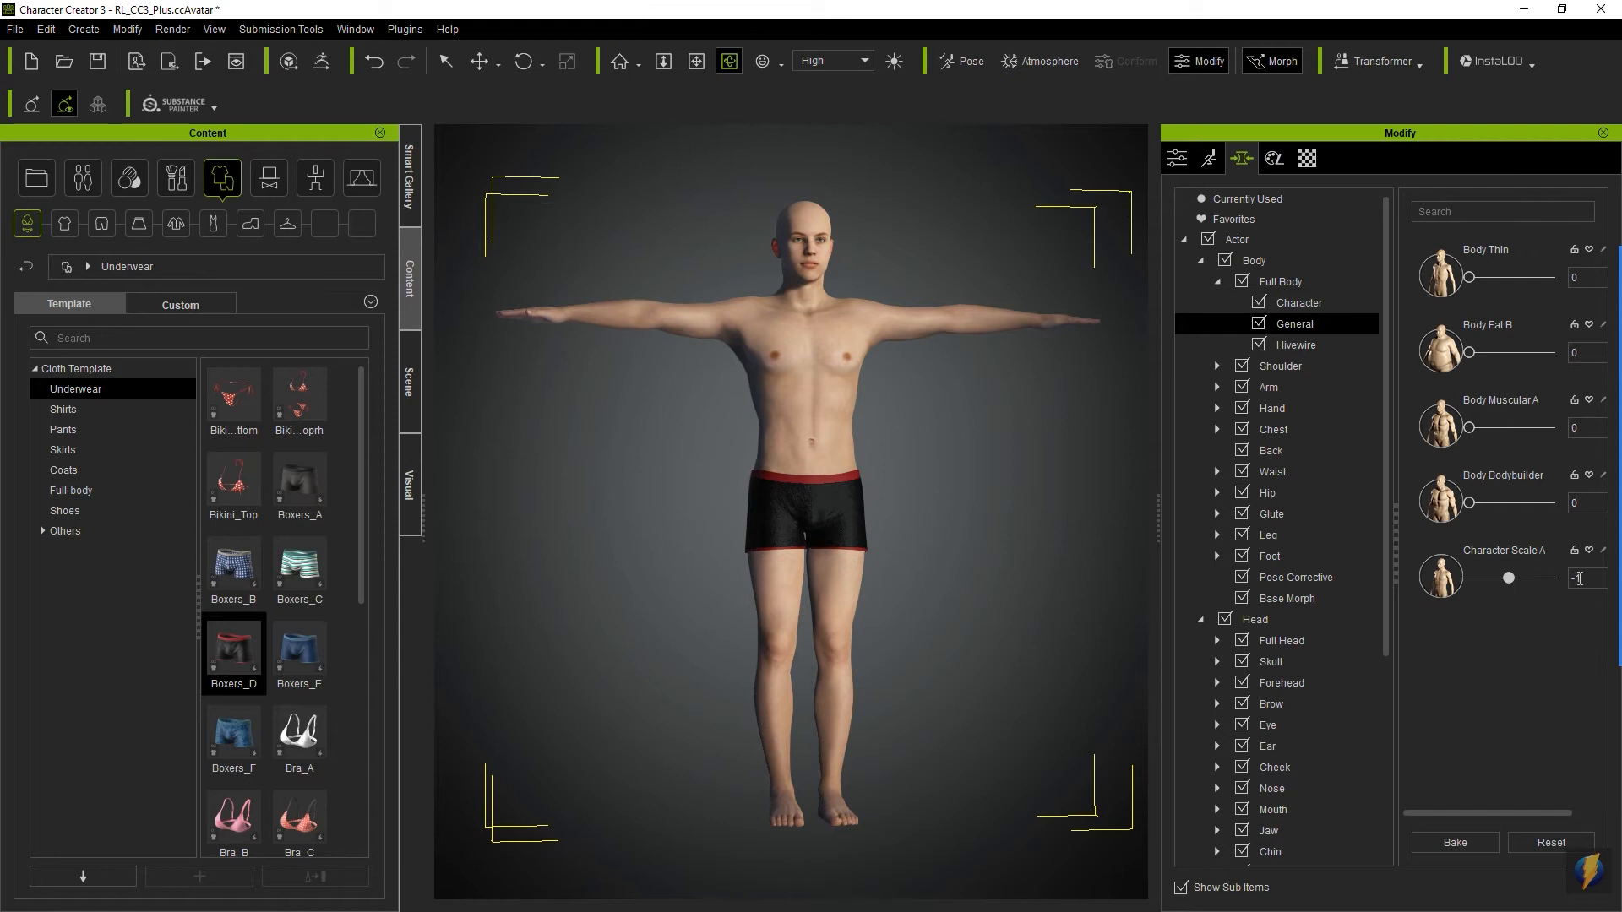
mouse_move(1612, 573)
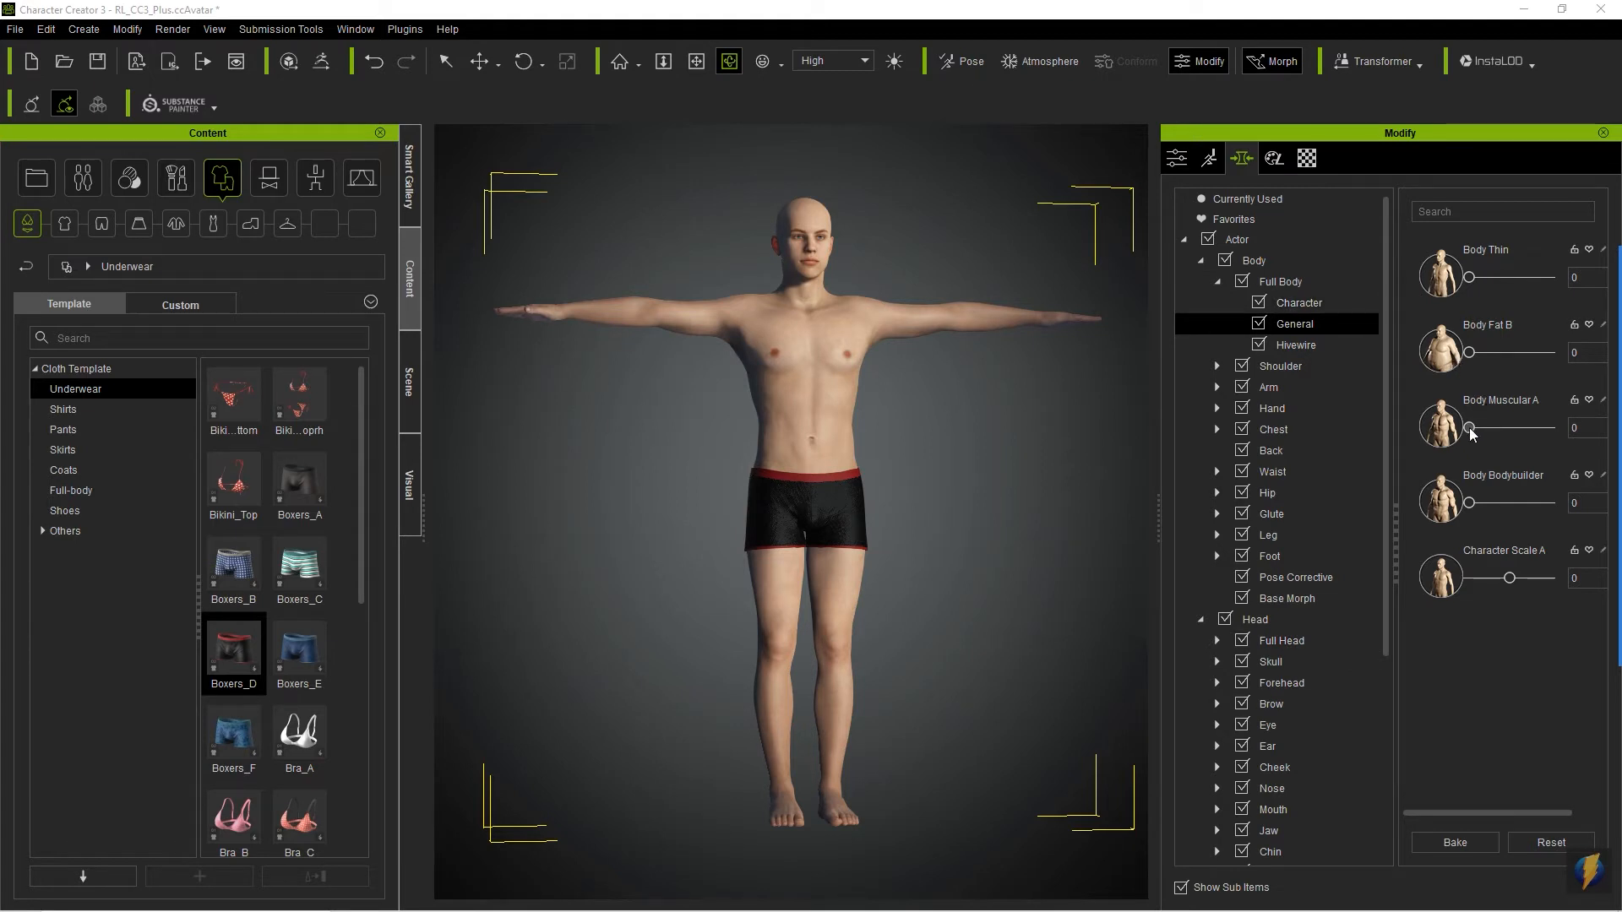
- Try the Body Muscular A morph at 100, exaggerate it to 500, and bring it back to 100
left_click_drag(1471, 434, 1551, 429)
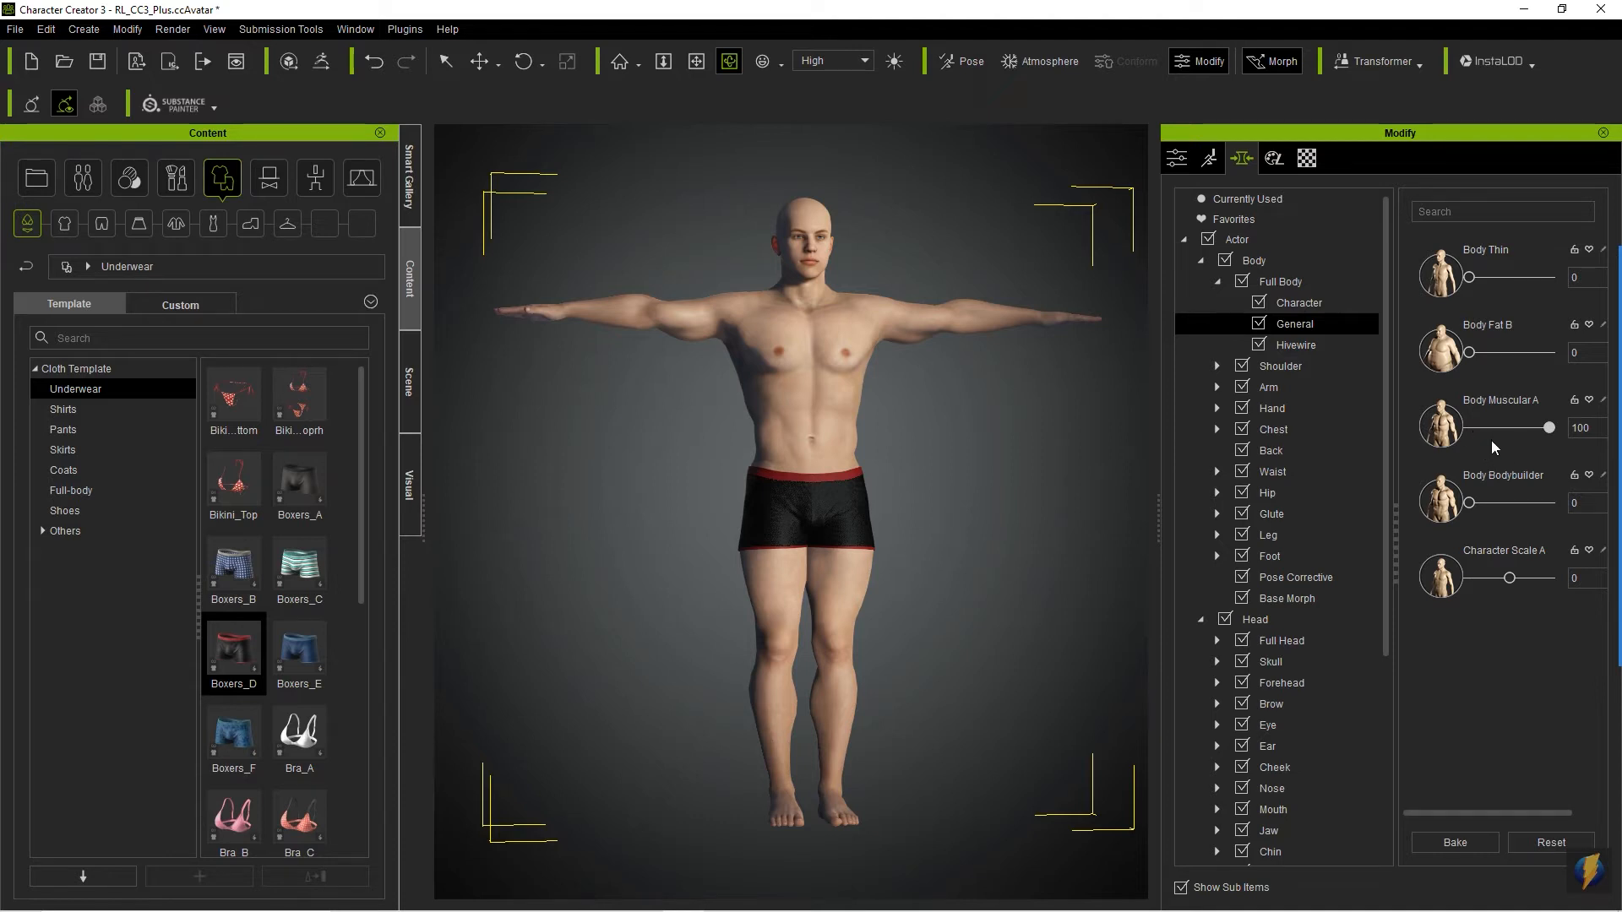
left_click(1578, 428)
type("500")
key("Return")
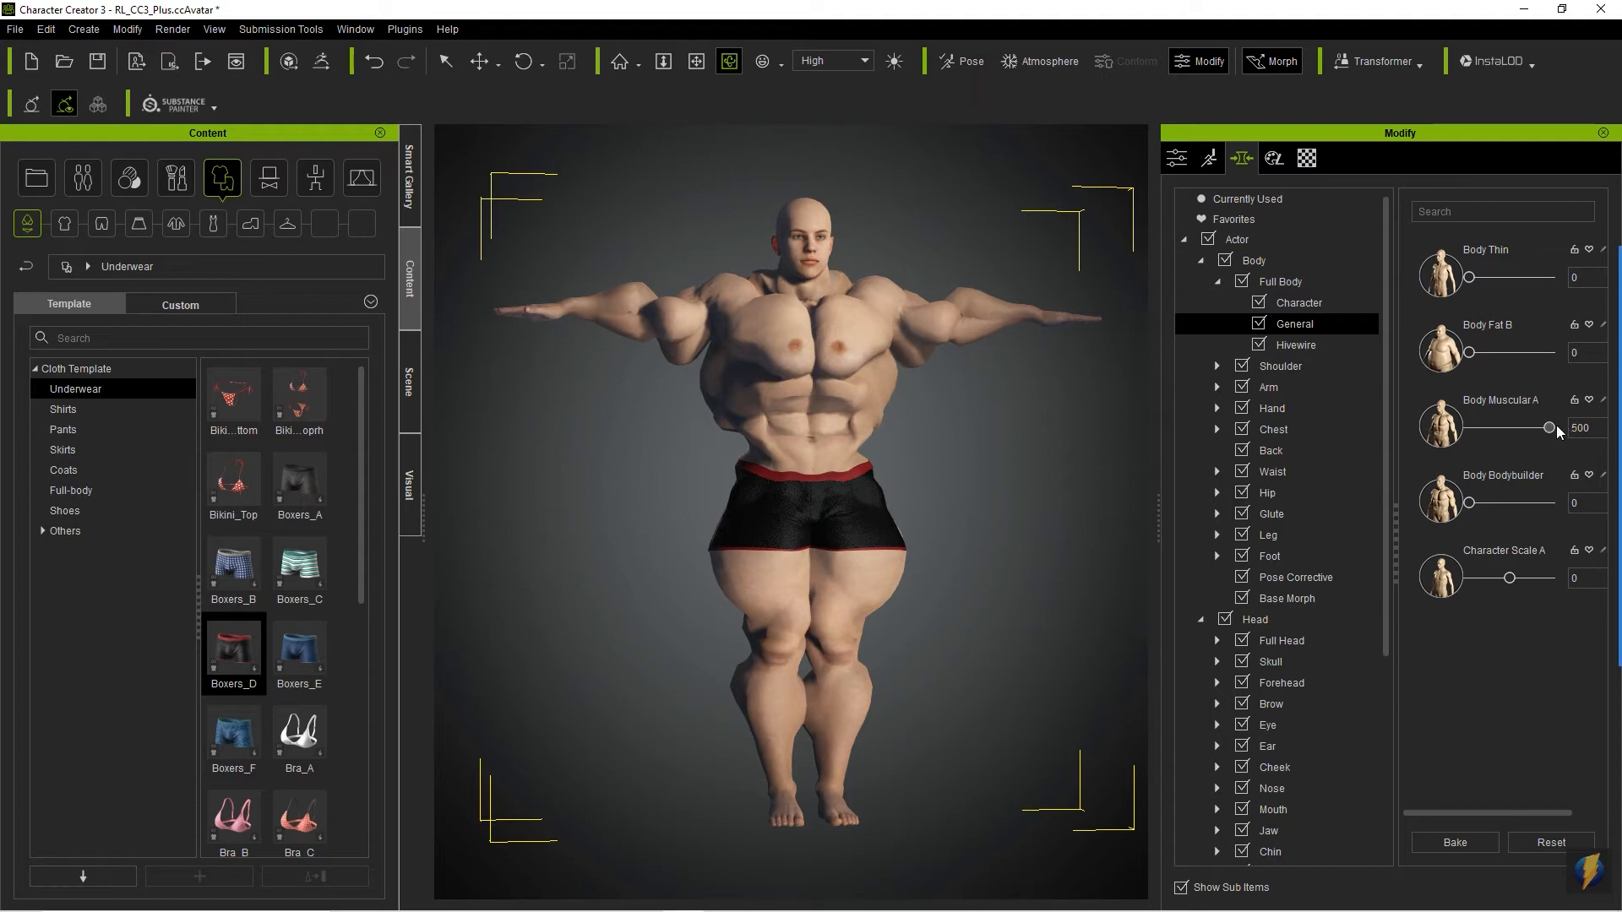
mouse_move(1547, 425)
left_mouse_down()
mouse_move(1518, 426)
mouse_move(1560, 422)
left_mouse_up()
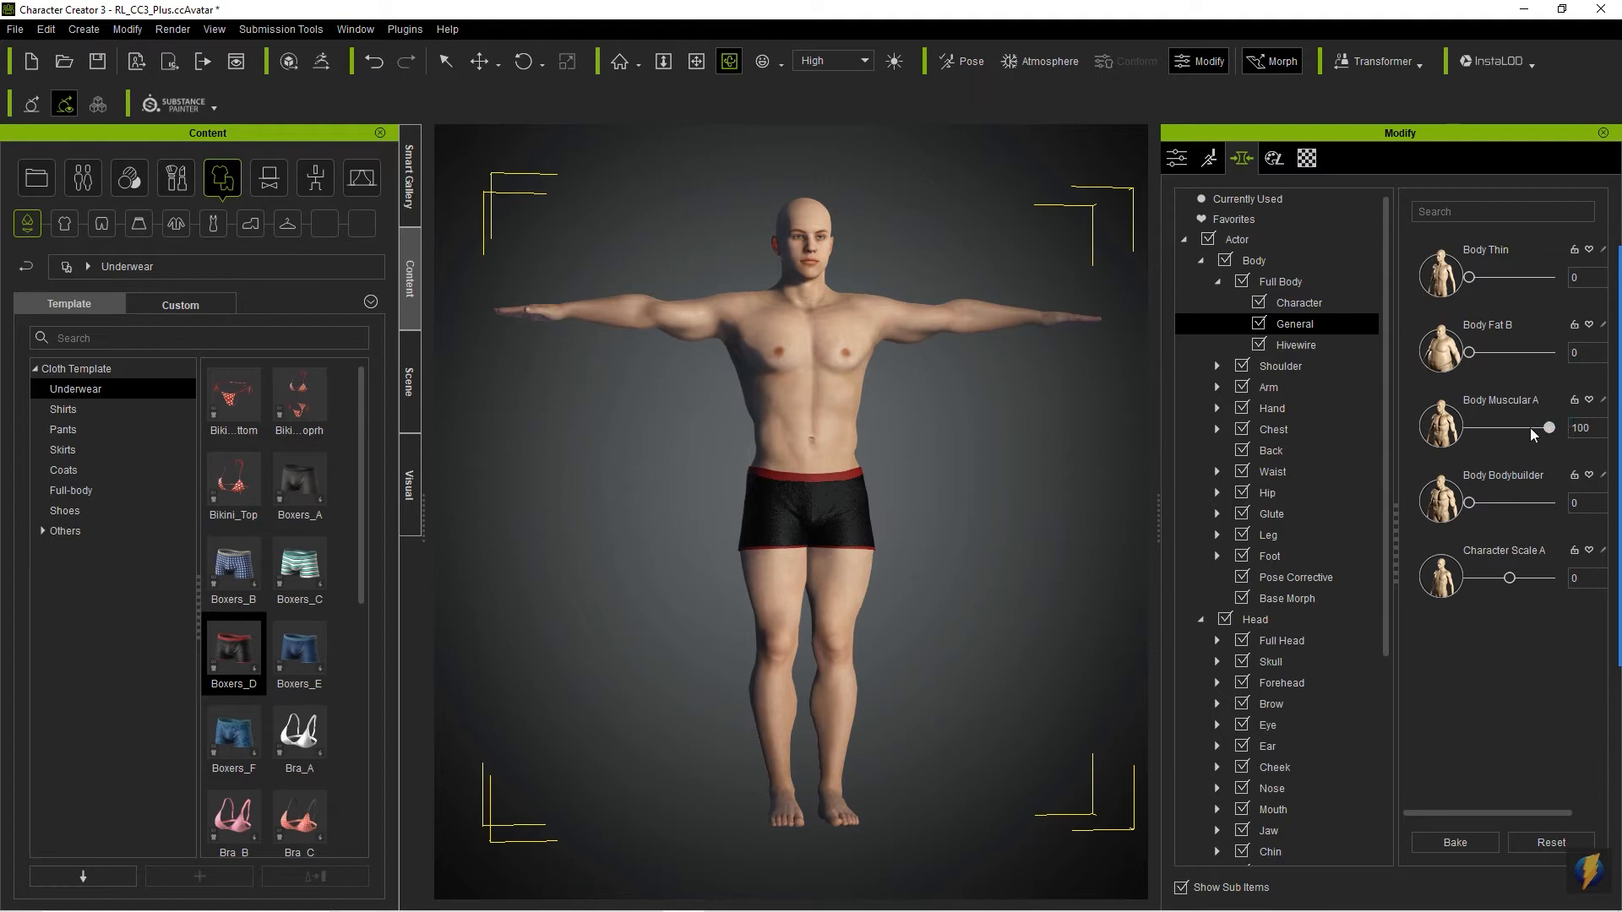
- Try Body Muscular A at 120 and reset the morph to 0
left_click(1584, 426)
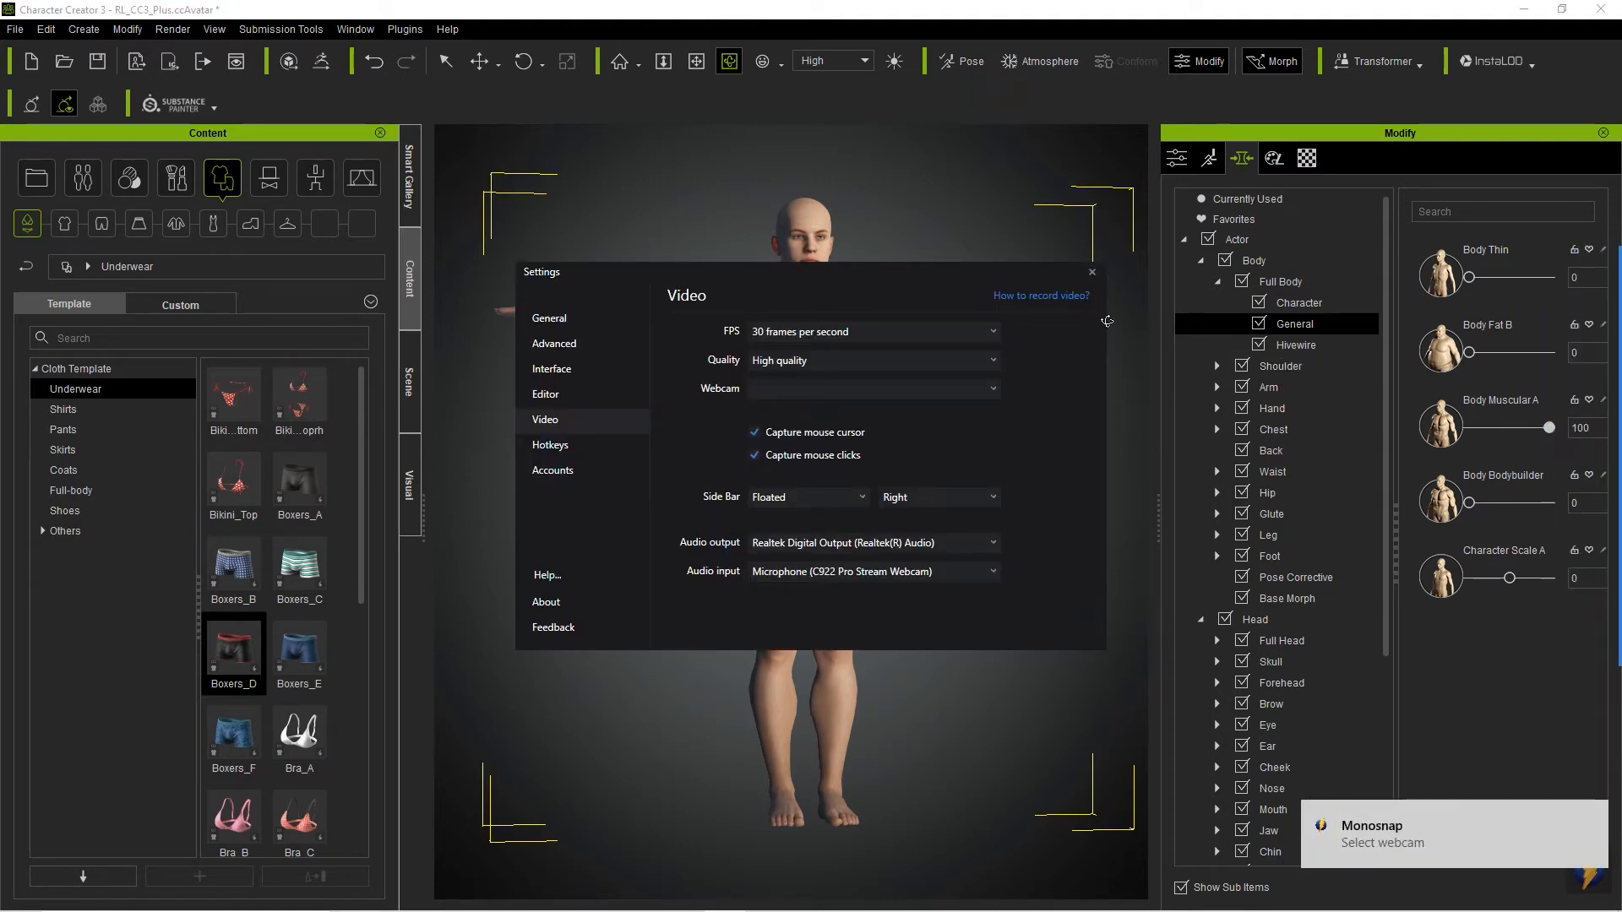
left_click(1092, 273)
left_click(1575, 426)
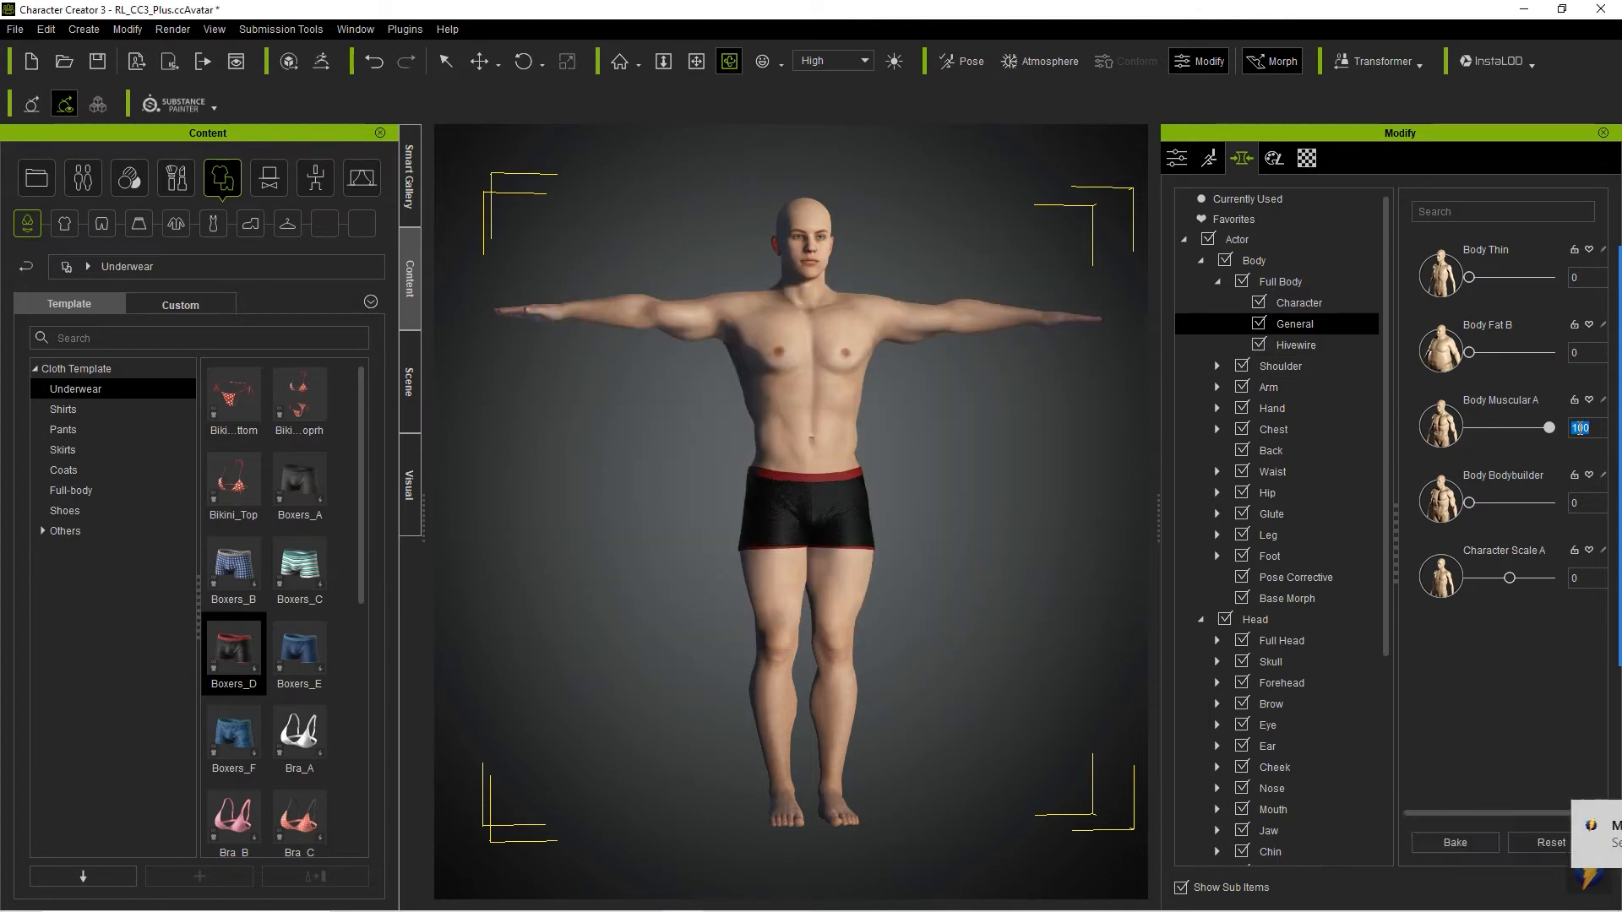
type("120")
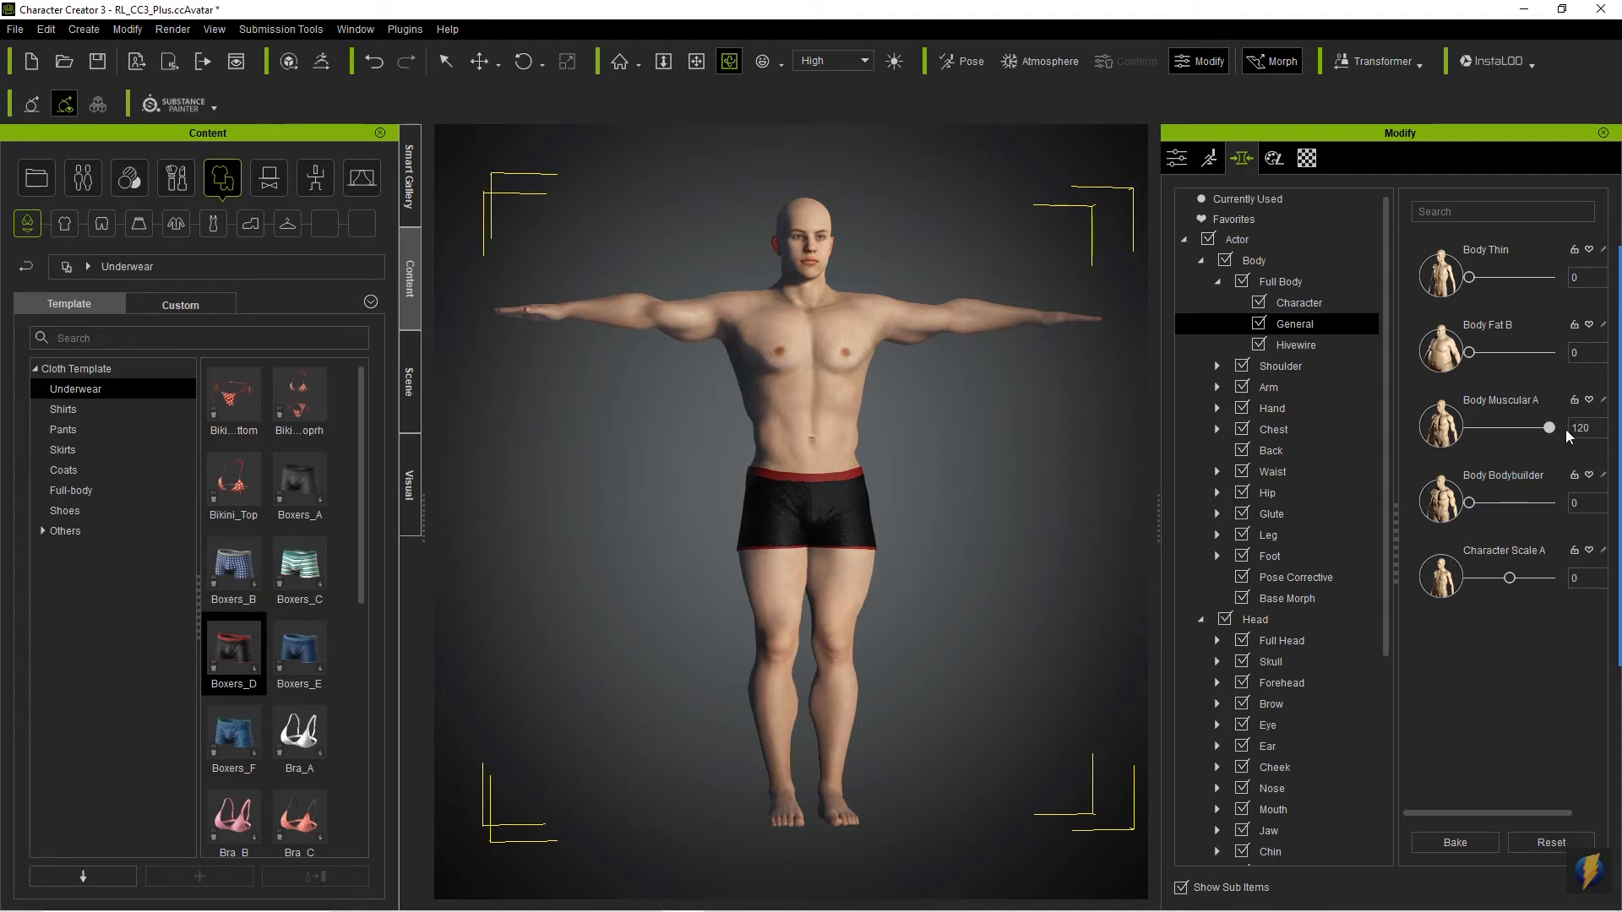
left_click_drag(1552, 433, 1468, 428)
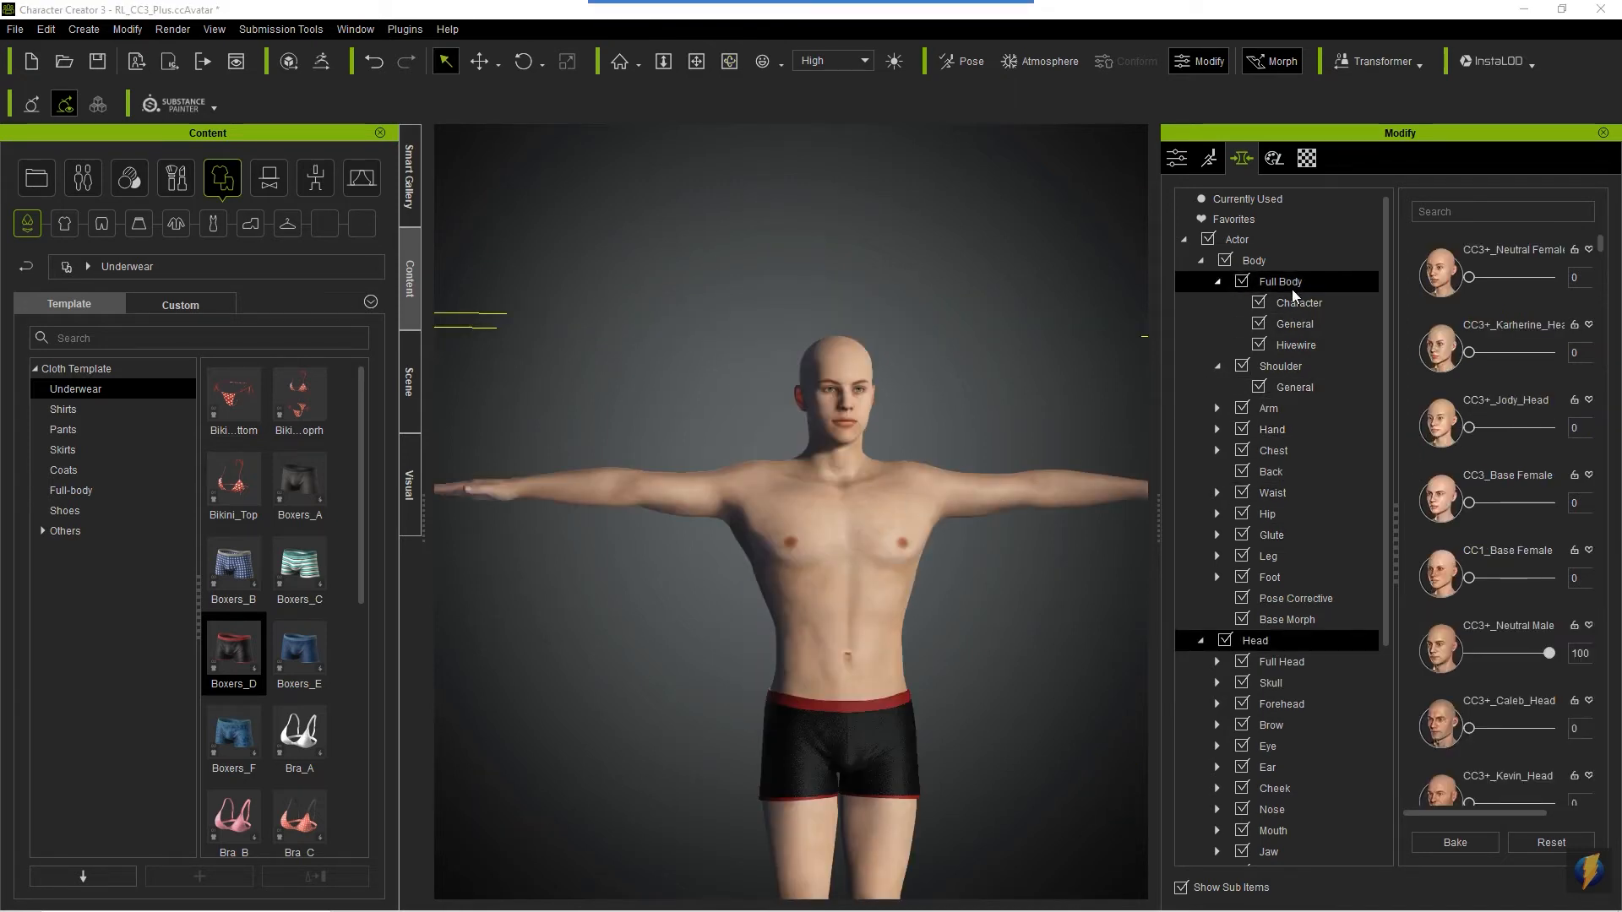
- Open the Shoulder morph sliders and frame the avatar from the front for shoulder shaping
left_click(1280, 366)
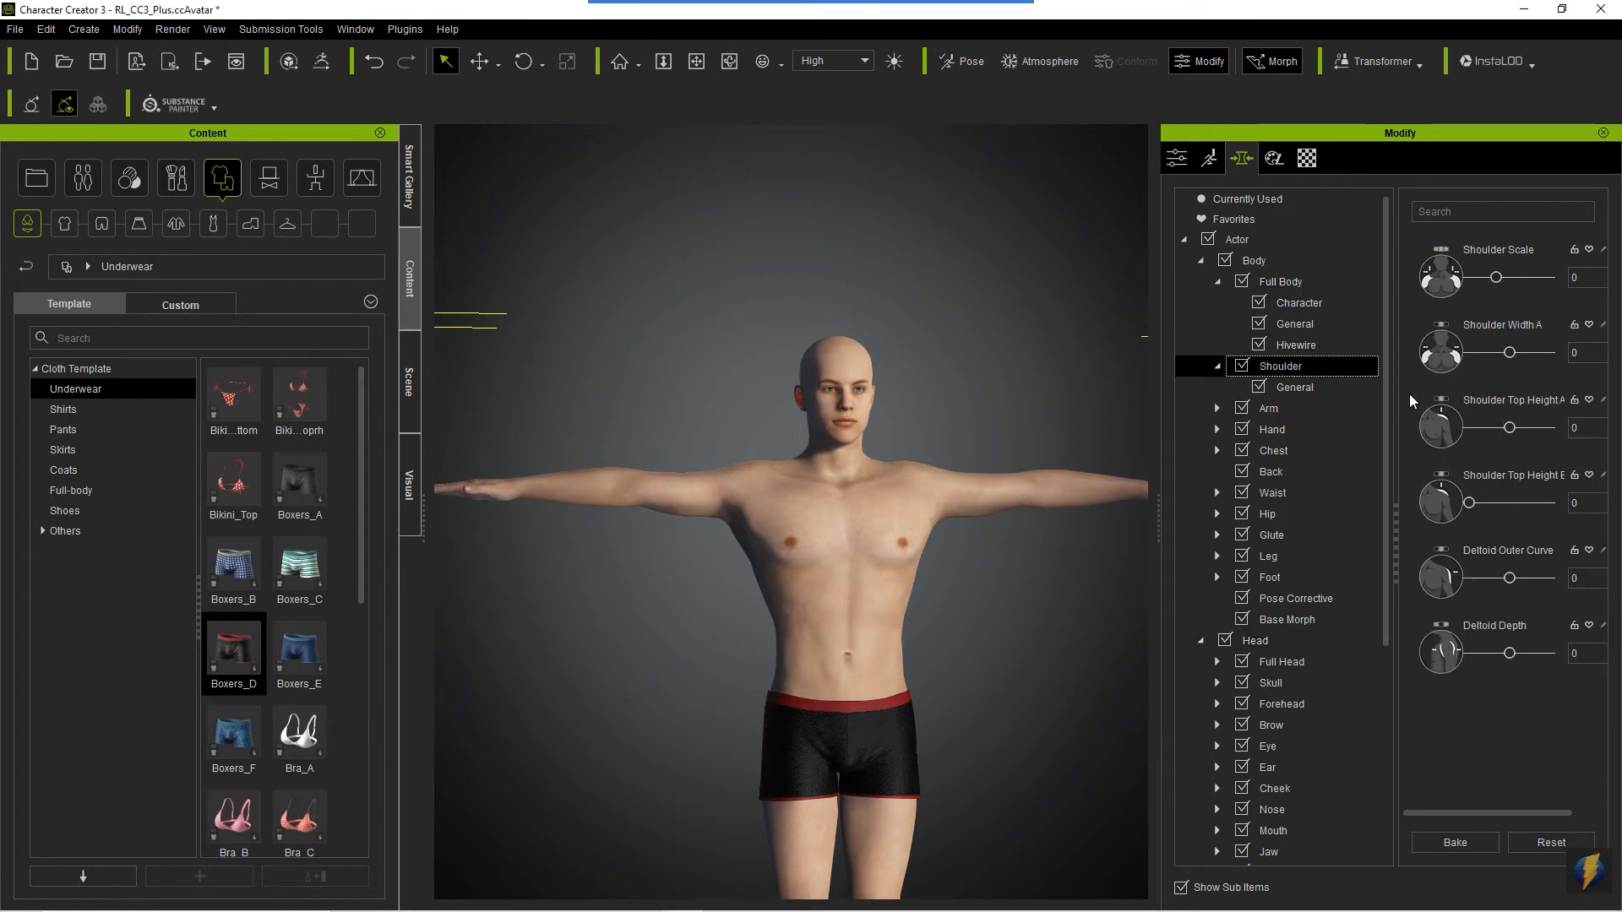
scroll(884, 560, "down", 3)
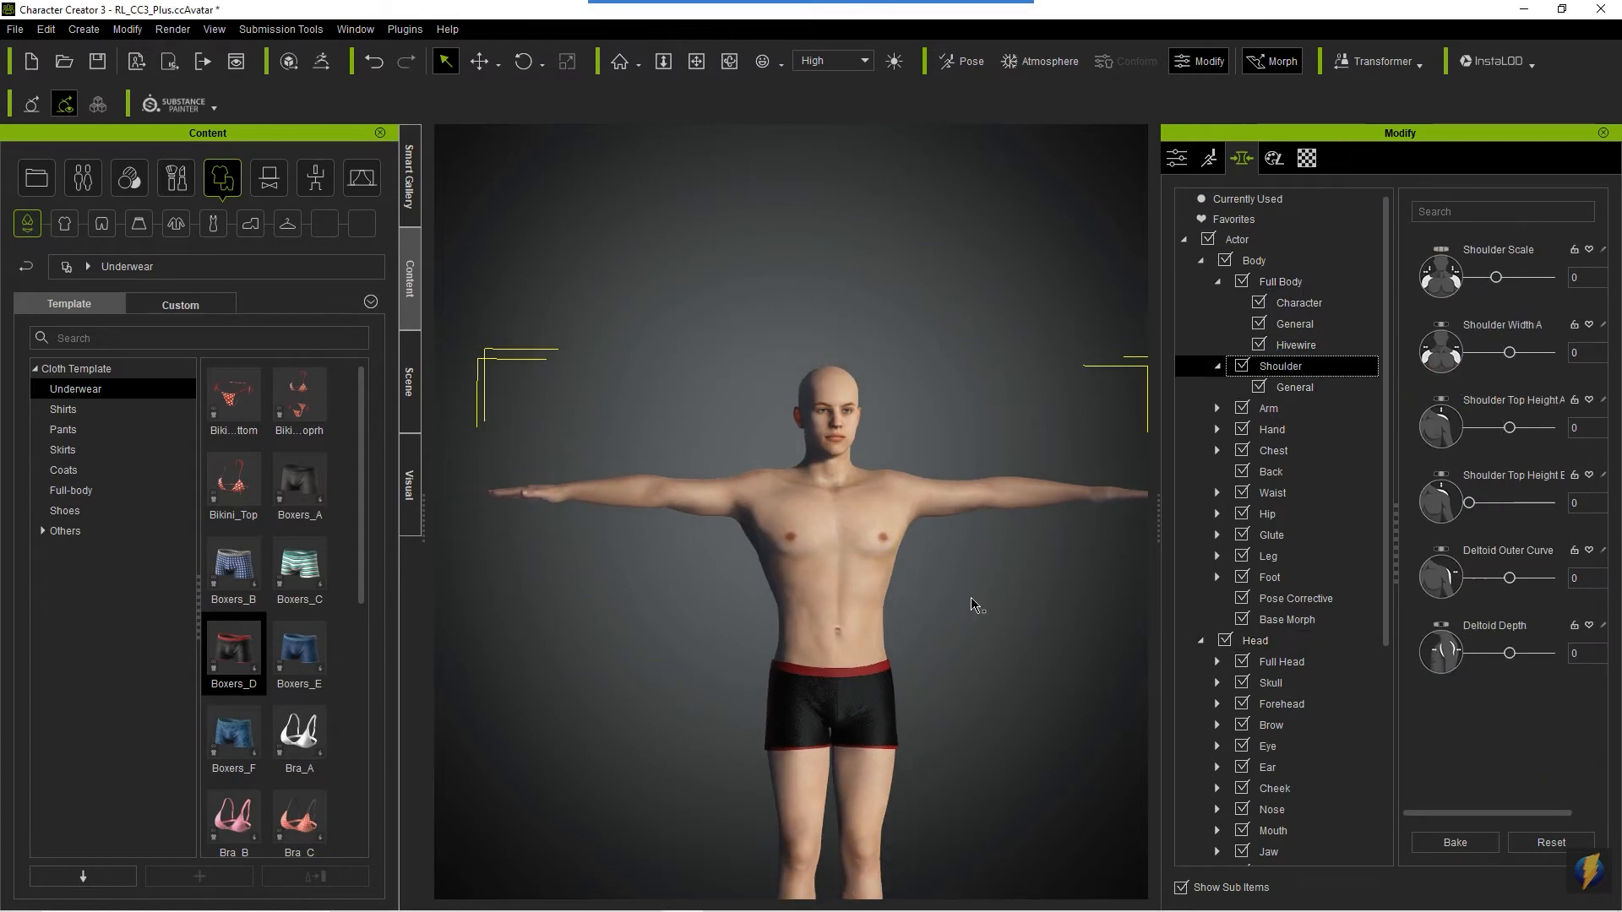
mouse_move(977, 668)
middle_mouse_down()
mouse_move(943, 543)
mouse_move(956, 488)
middle_mouse_up()
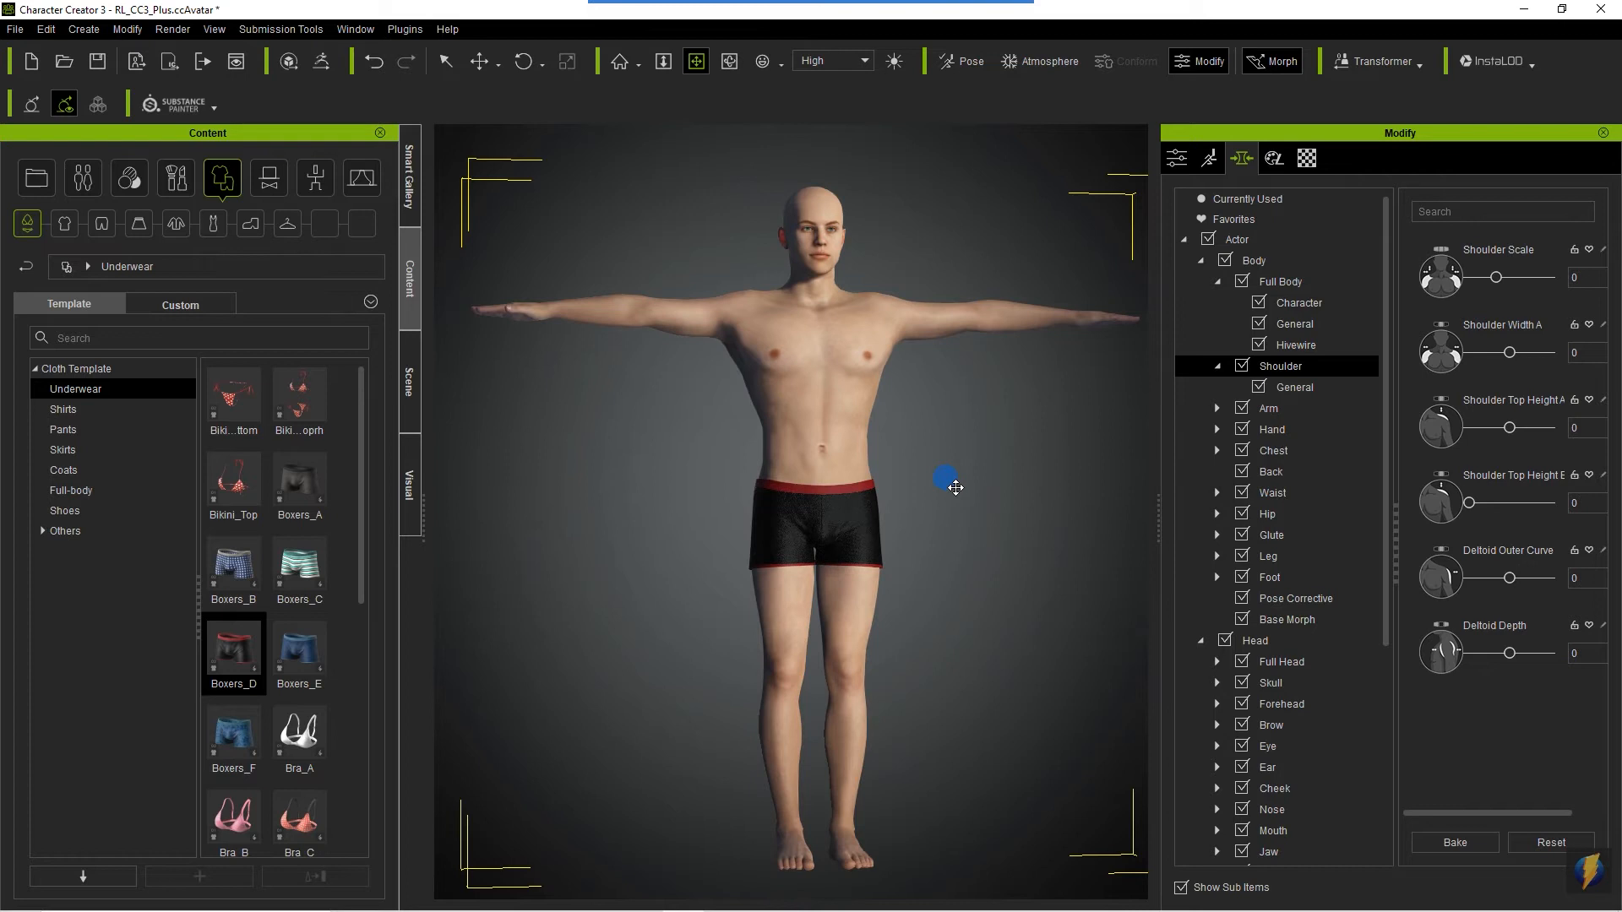
right_click_drag(955, 487, 1363, 512)
mouse_move(794, 440)
right_mouse_down()
mouse_move(1166, 460)
mouse_move(1158, 474)
mouse_move(1011, 473)
mouse_move(1012, 497)
right_mouse_up()
scroll(1012, 498, "up", 2)
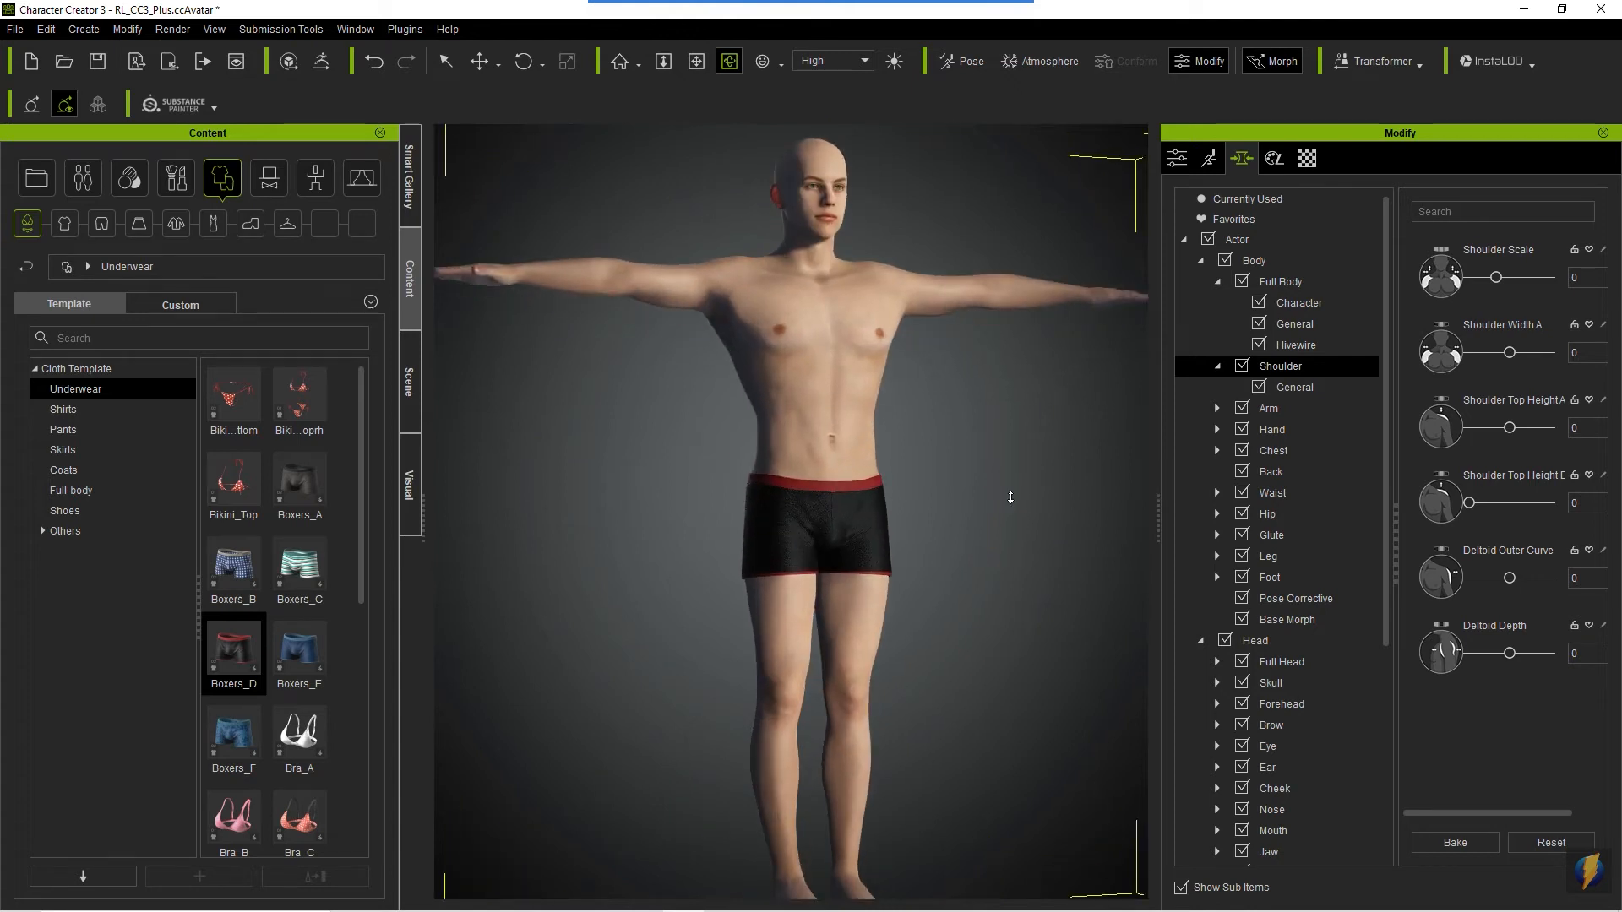
- Frame the avatar's upper body and try Shoulder Scale at 11 with Shoulder Width A at 16
middle_click_drag(950, 302, 964, 562)
scroll(967, 569, "up", 2)
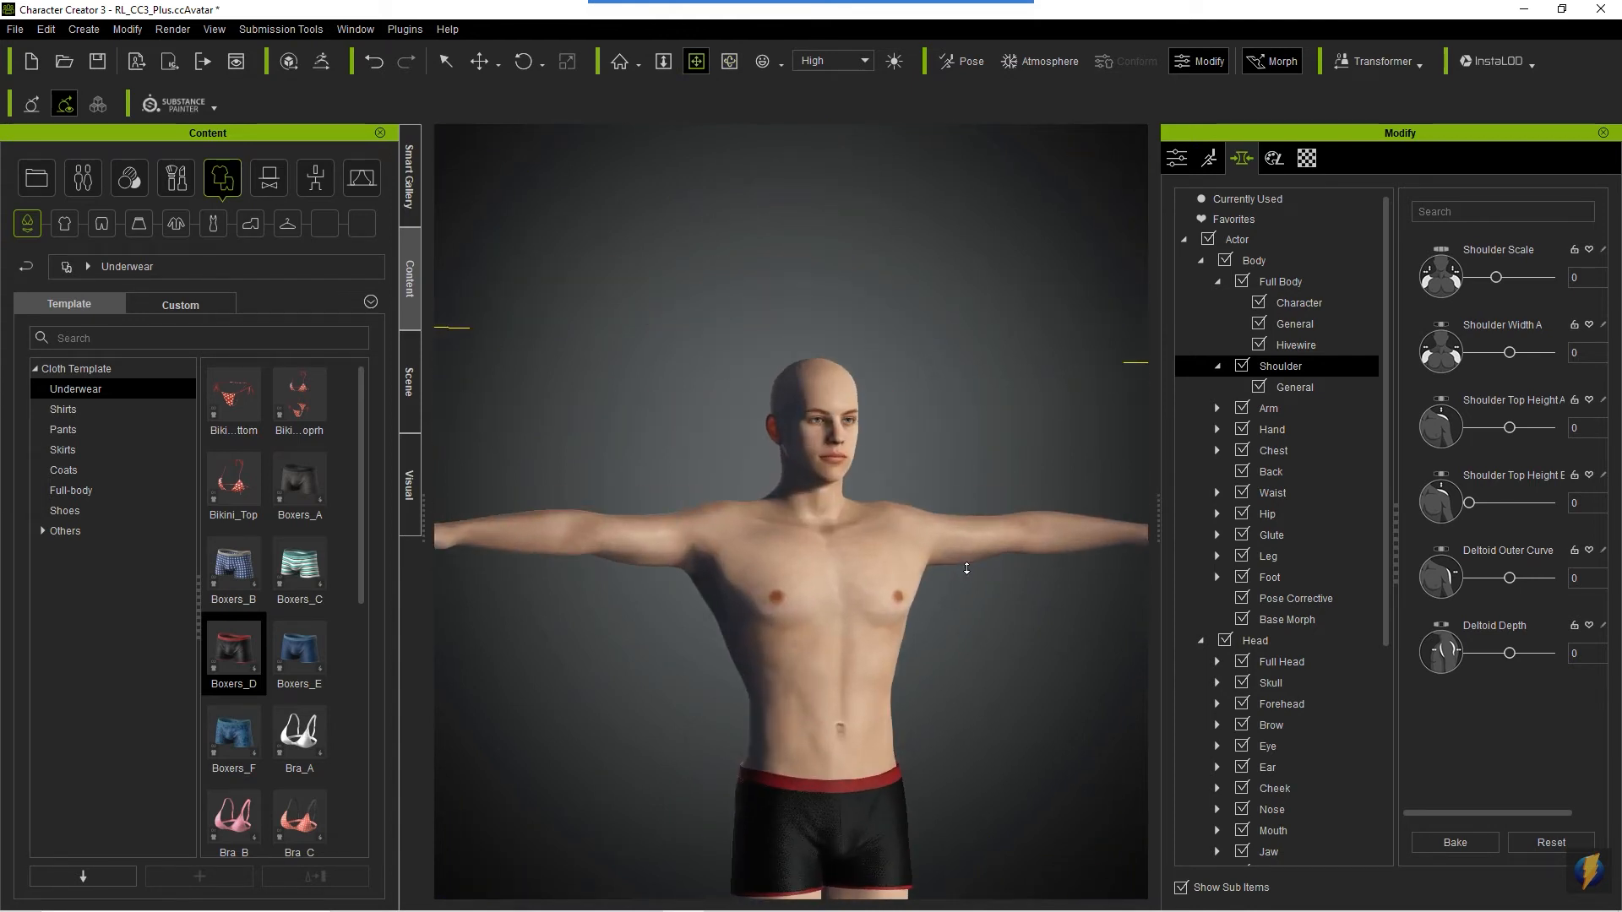
mouse_move(970, 570)
right_mouse_down()
mouse_move(843, 579)
mouse_move(1125, 540)
right_mouse_up()
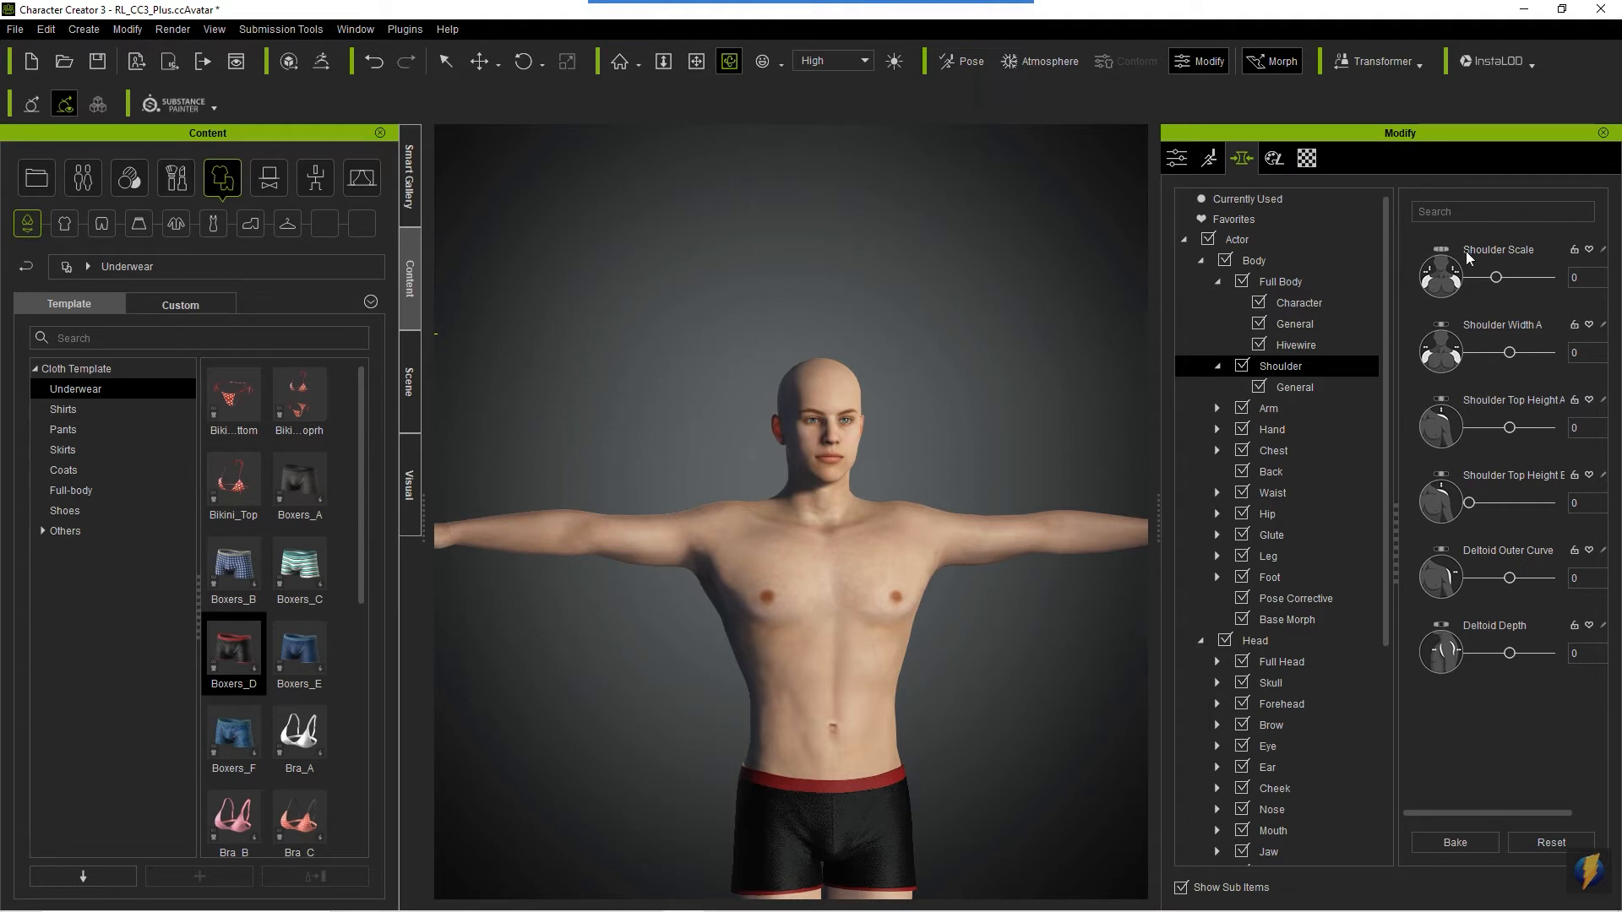
mouse_move(1495, 281)
left_mouse_down()
mouse_move(1448, 281)
mouse_move(1502, 282)
left_mouse_up()
mouse_move(1509, 352)
left_mouse_down()
mouse_move(1589, 354)
mouse_move(1413, 352)
mouse_move(1513, 353)
mouse_move(1525, 372)
left_mouse_up()
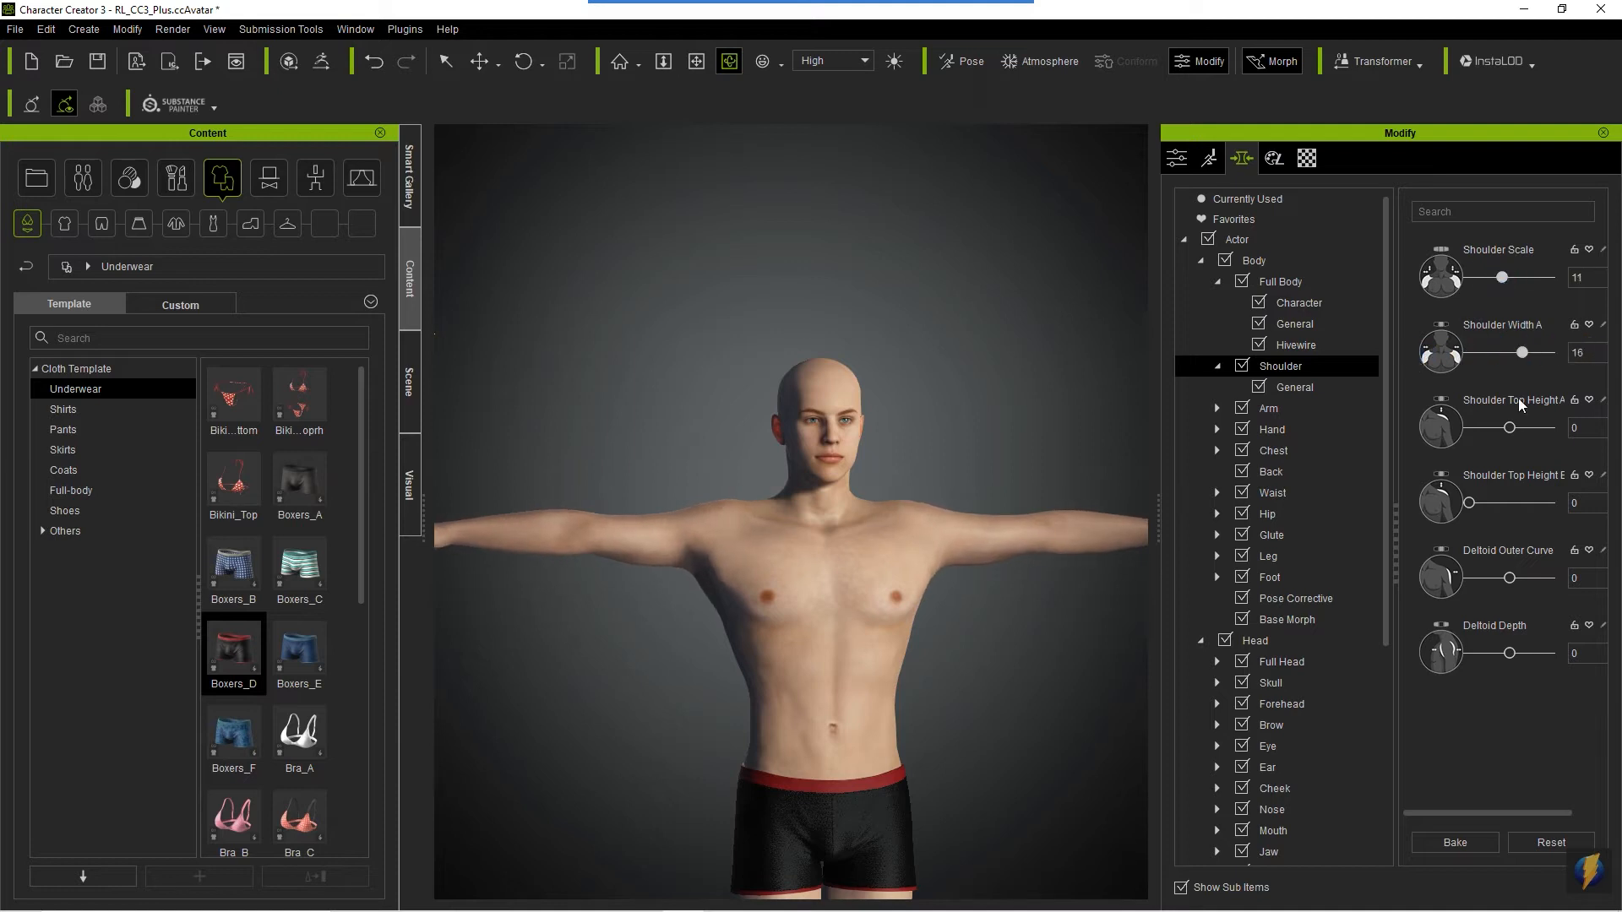
- Try Shoulder Top Height A at -38 and Deltoid Outer Curve at -100
mouse_move(1511, 427)
left_mouse_down()
mouse_move(1528, 427)
mouse_move(1469, 427)
mouse_move(1497, 430)
left_mouse_up()
mouse_move(1468, 507)
left_mouse_down()
mouse_move(1510, 504)
mouse_move(1448, 516)
left_mouse_up()
left_click_drag(1534, 582, 1447, 579)
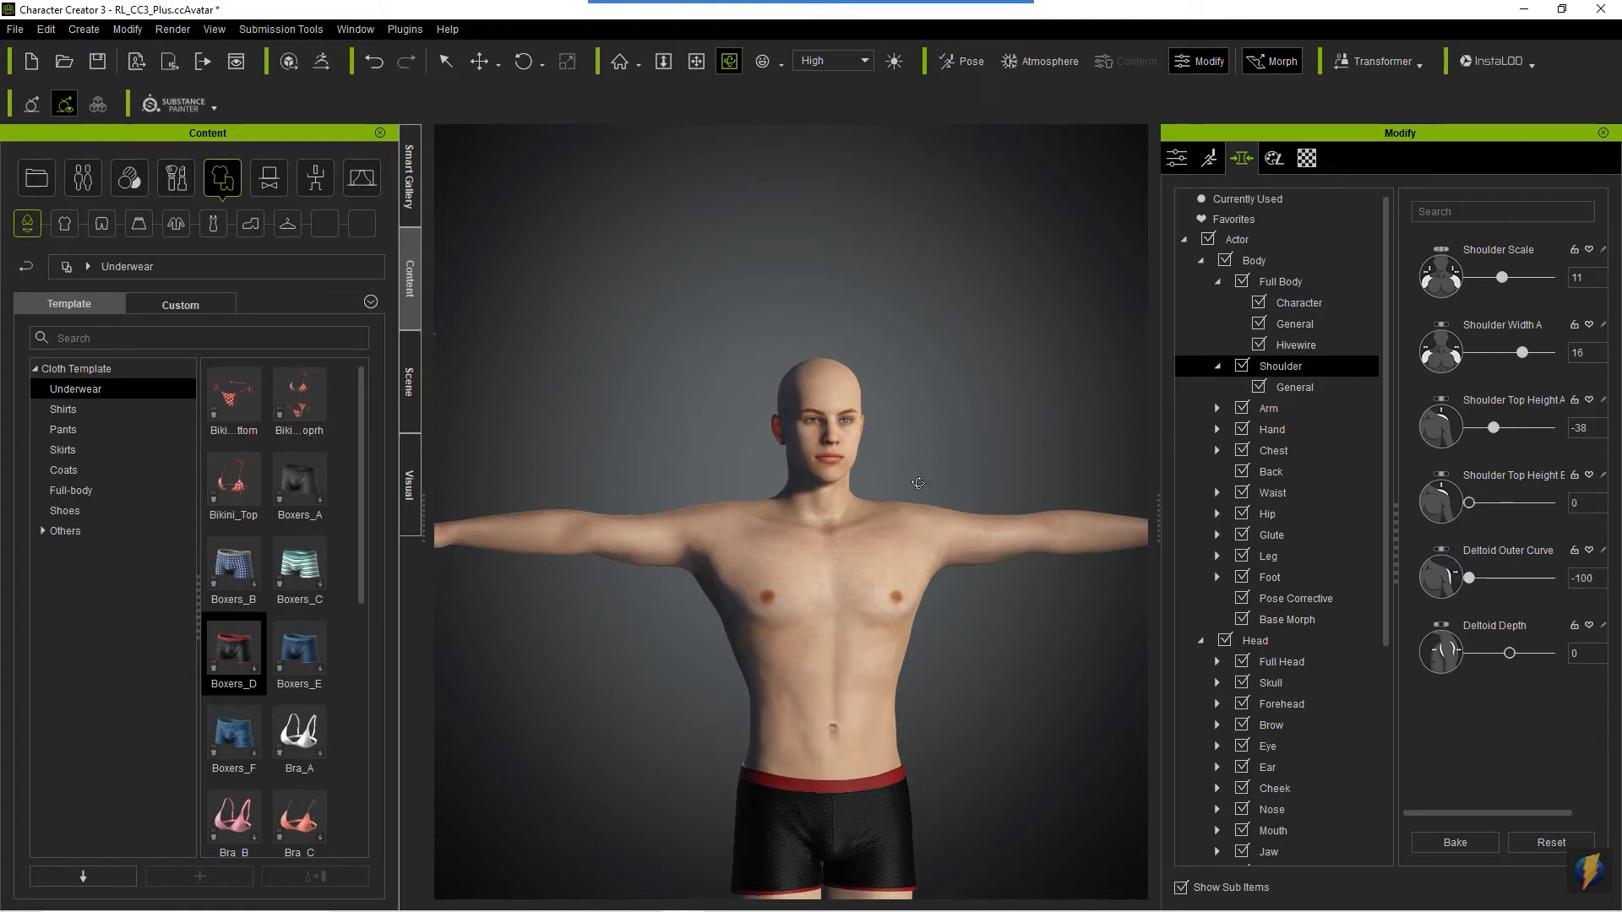
- From the avatar's back, set Deltoid Outer Curve to -76 and slightly increase Deltoid Depth
left_click_drag(696, 514, 1212, 548)
left_click_drag(514, 464, 1073, 490)
mouse_move(1470, 580)
left_mouse_down()
mouse_move(1550, 579)
mouse_move(1479, 581)
left_mouse_up()
mouse_move(1510, 654)
left_mouse_down()
mouse_move(1615, 655)
mouse_move(1458, 626)
mouse_move(1571, 639)
mouse_move(1518, 644)
left_mouse_up()
- Reset Deltoid Depth, Shoulder Top Height A, Shoulder Width A and Shoulder Scale to 0
double_click(1585, 657)
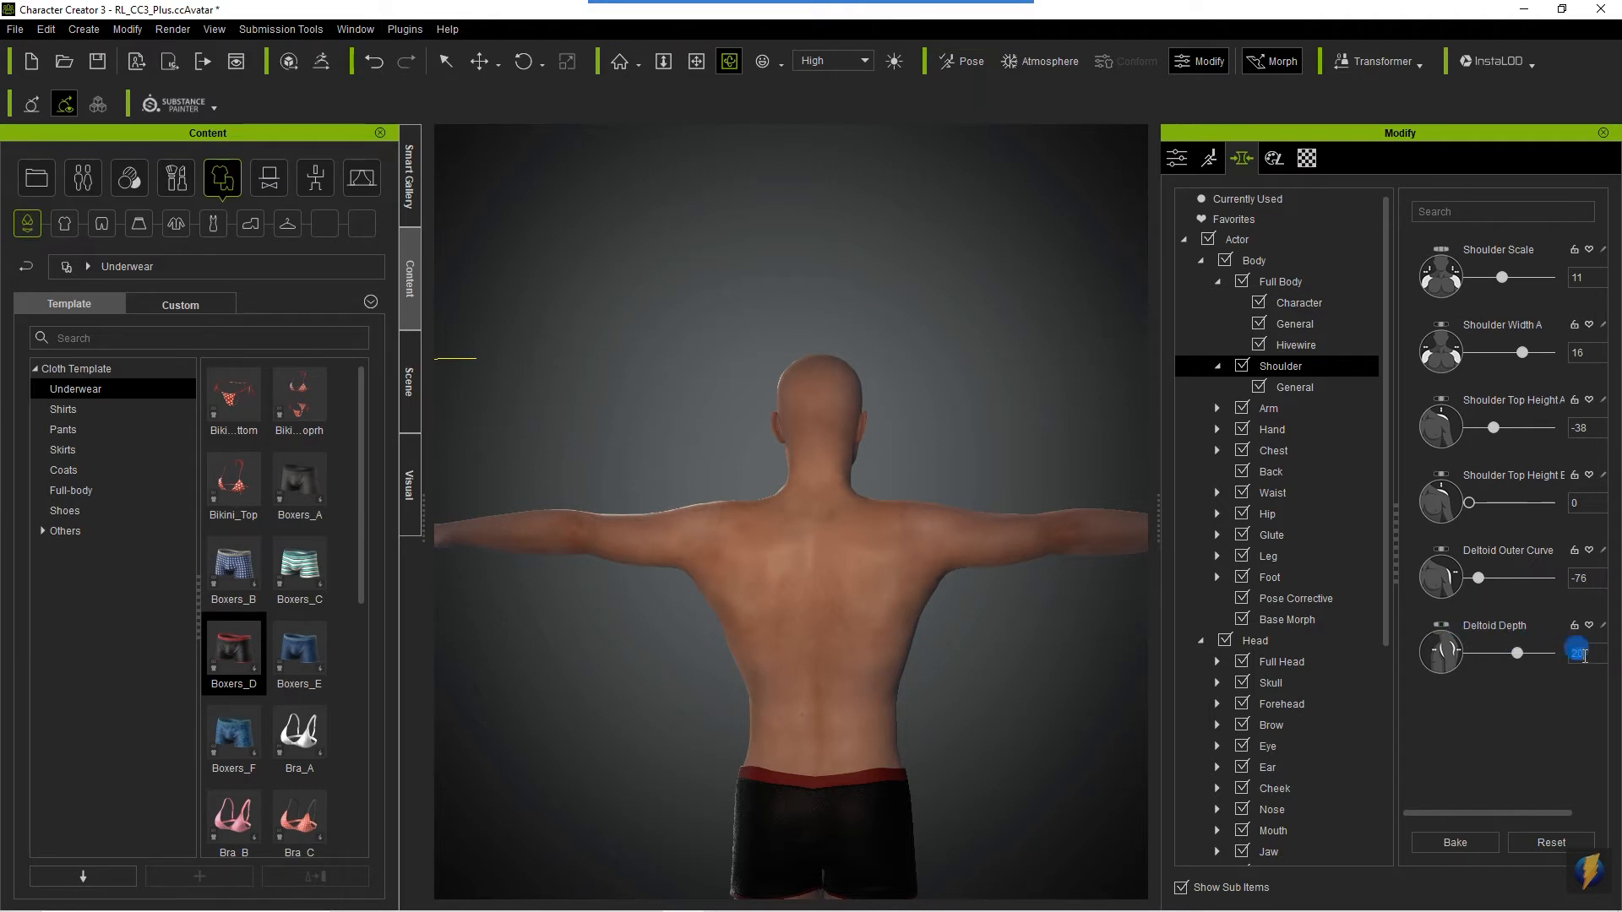
type("0")
double_click(1577, 429)
type("0")
double_click(1577, 353)
type("0")
double_click(1578, 278)
- Turn the avatar to face front and widen the shoulders with Shoulder Width A at 50
left_click_drag(907, 534, 132, 554)
left_click_drag(638, 543, 360, 556)
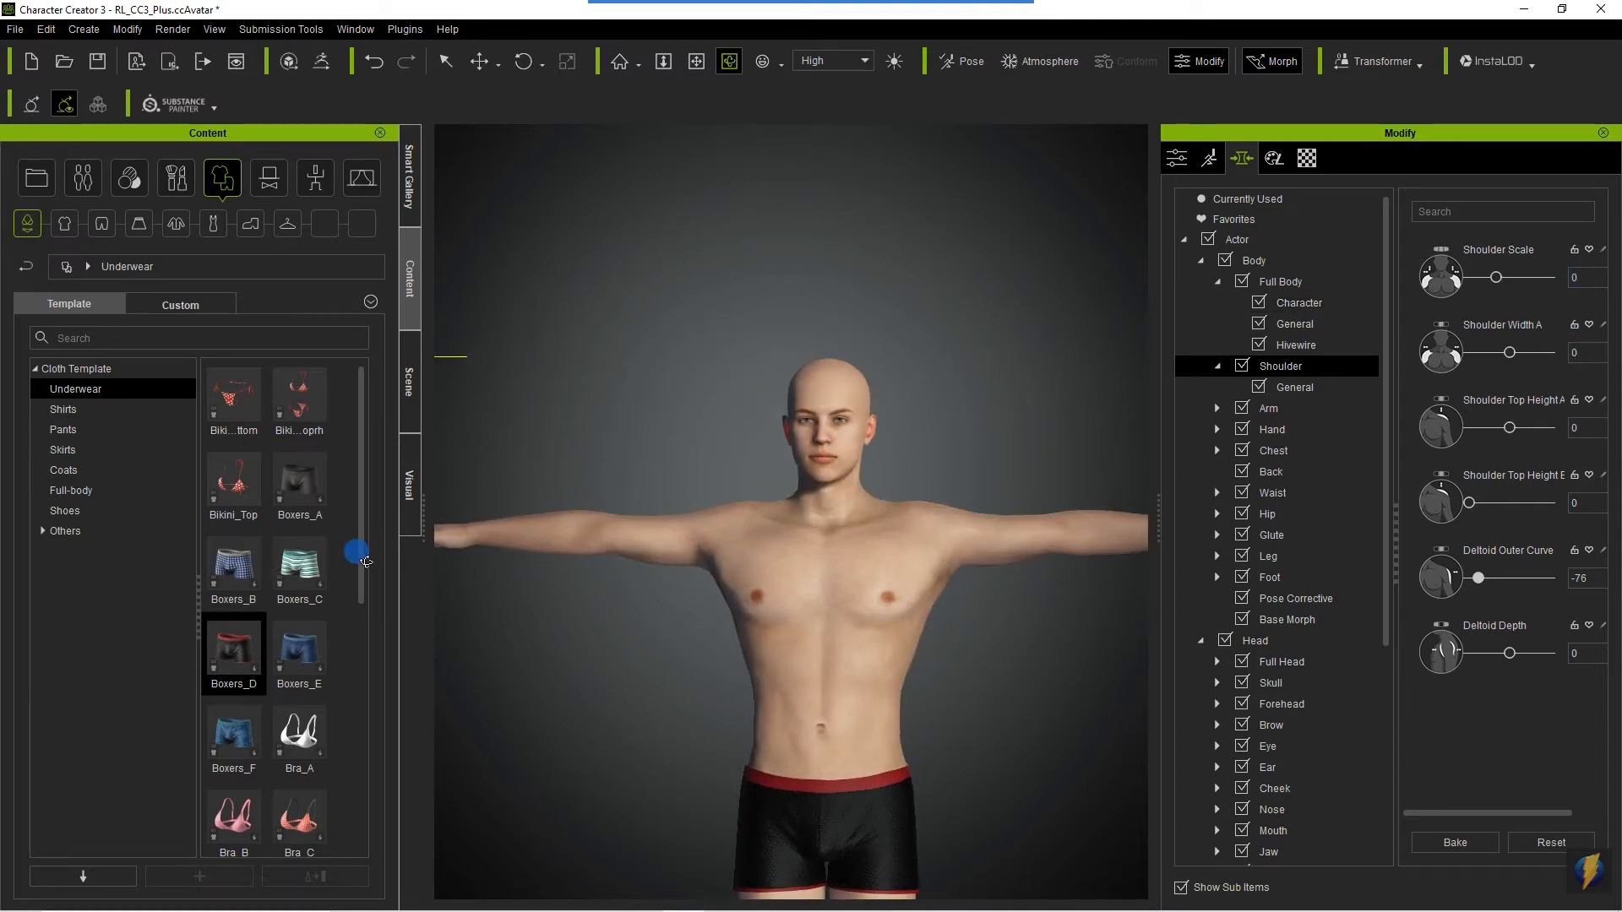
scroll(601, 623, "up", 2)
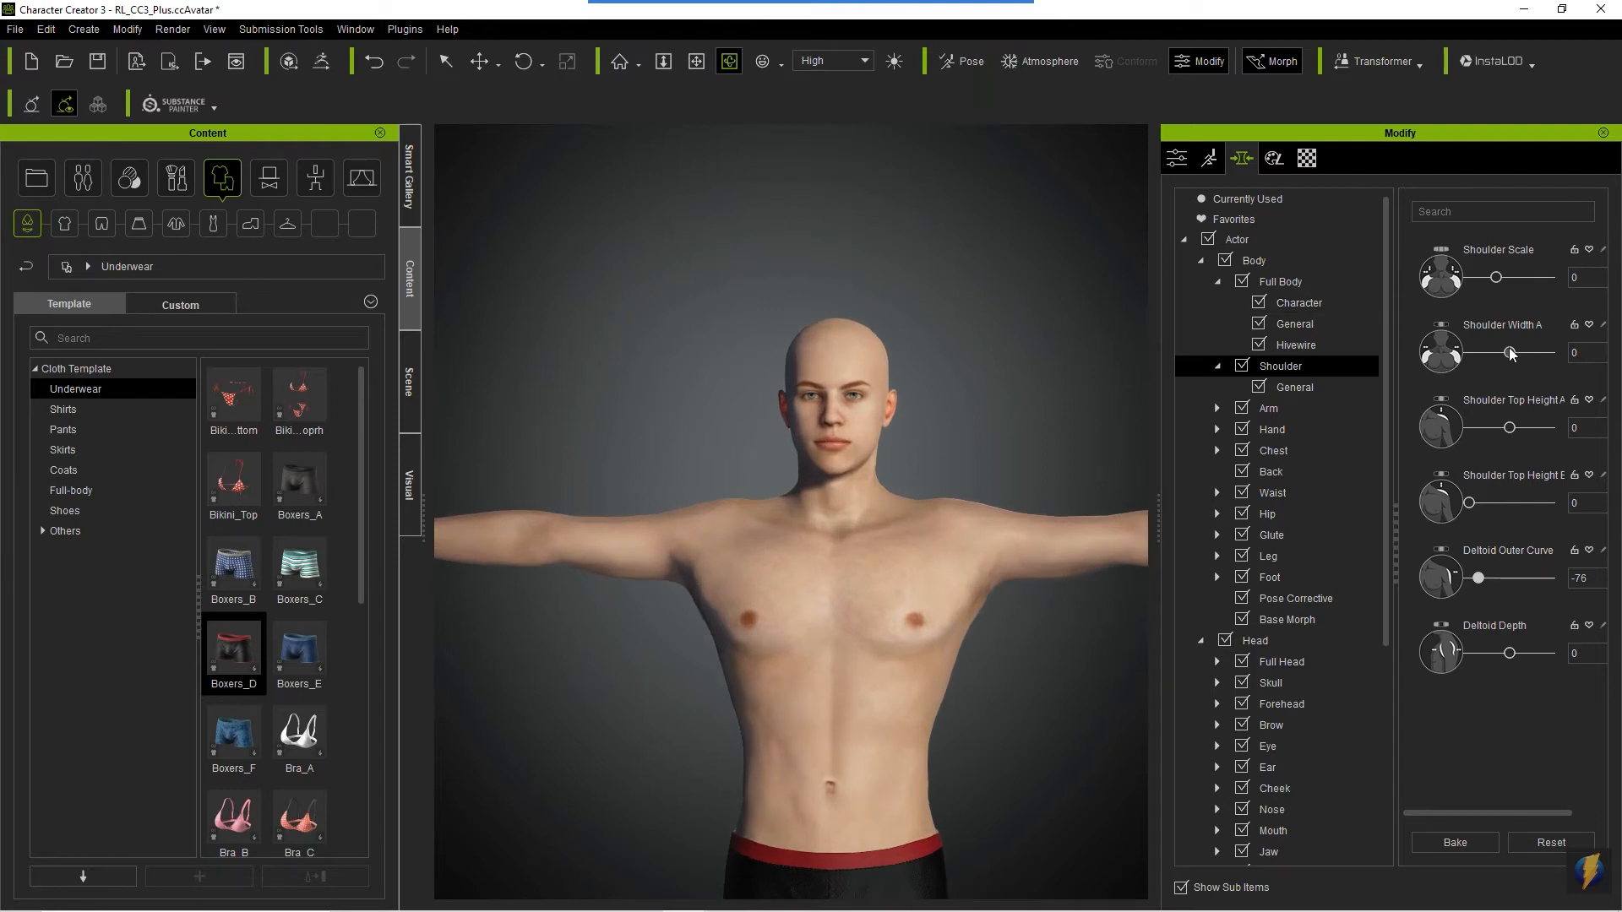
left_click_drag(1512, 354, 1586, 363)
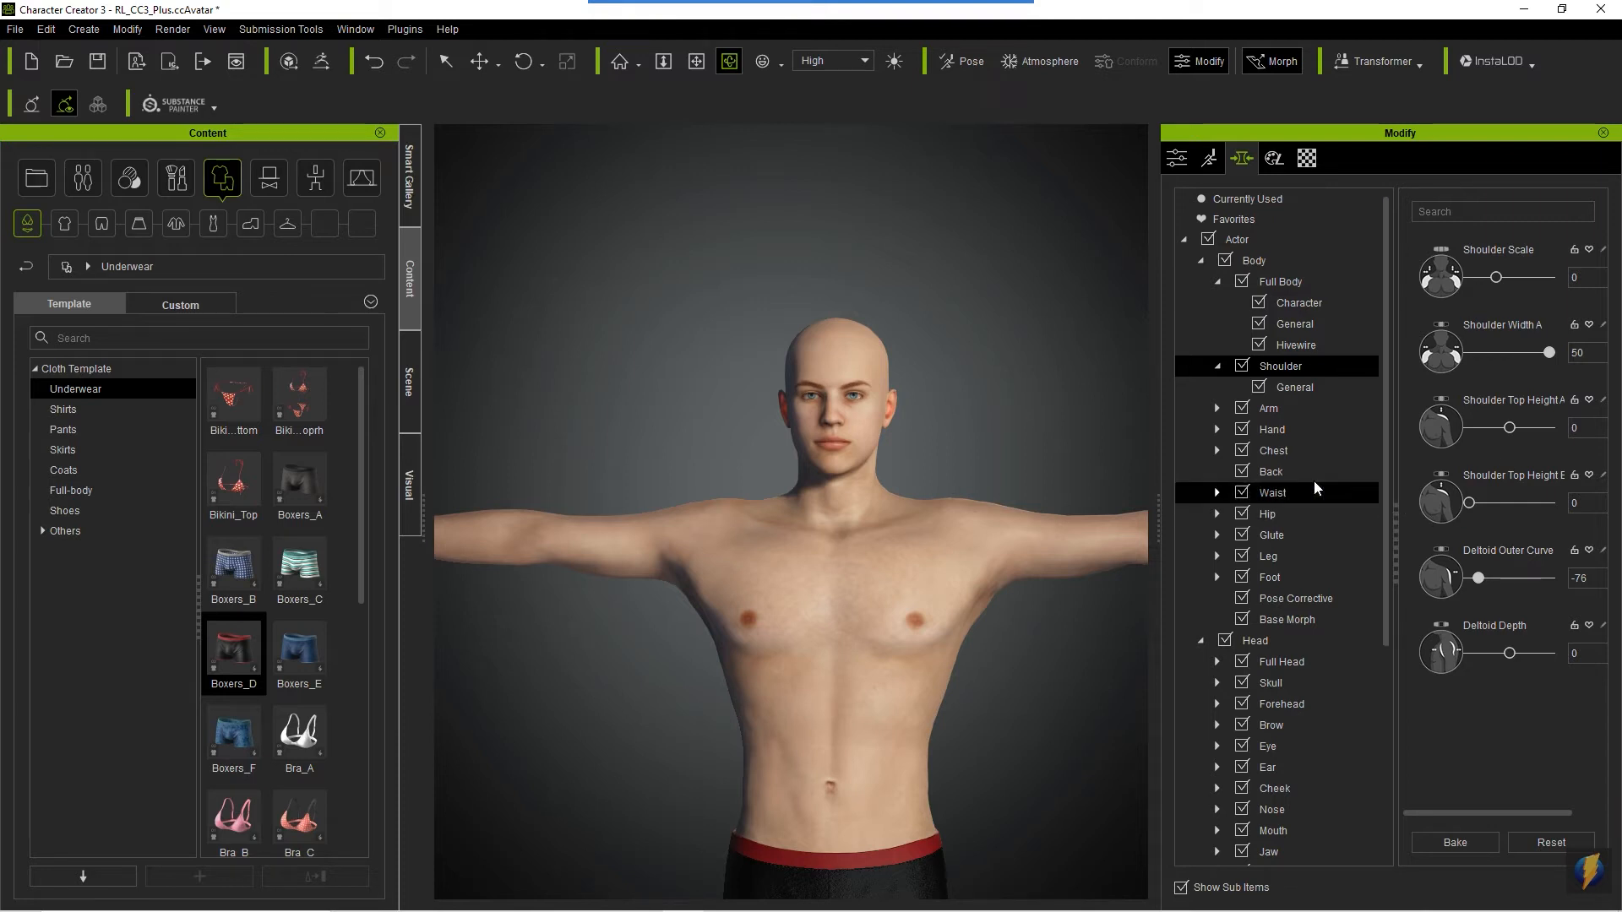
- Sculpt the shoulder area directly on the avatar with the Select tool, raising Shoulder Scale to 21
left_click(875, 30)
mouse_move(986, 240)
left_mouse_down()
mouse_move(1495, 286)
mouse_move(1533, 420)
mouse_move(1437, 617)
mouse_move(1437, 264)
mouse_move(1489, 632)
mouse_move(1383, 123)
mouse_move(1416, 178)
mouse_move(1412, 302)
mouse_move(1478, 302)
mouse_move(1467, 507)
mouse_move(963, 218)
mouse_move(450, 237)
mouse_move(470, 109)
mouse_move(454, 67)
mouse_move(474, 90)
mouse_move(477, 63)
mouse_move(504, 81)
mouse_move(509, 64)
mouse_move(555, 62)
mouse_move(458, 117)
mouse_move(453, 81)
left_mouse_up()
left_click(449, 59)
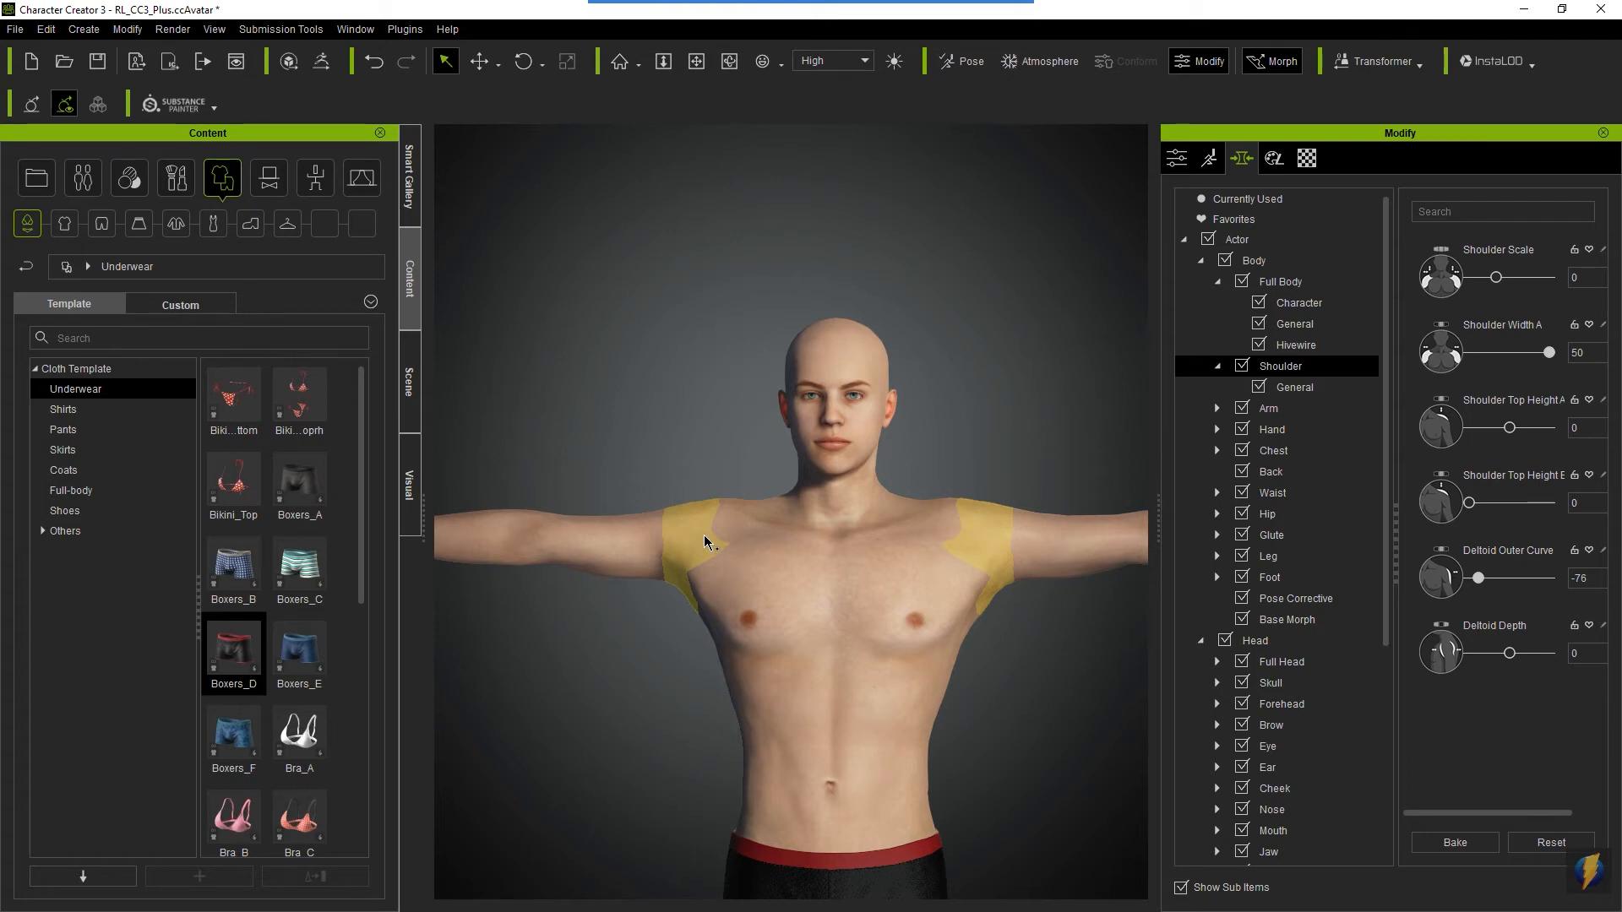
left_click_drag(708, 533, 700, 498)
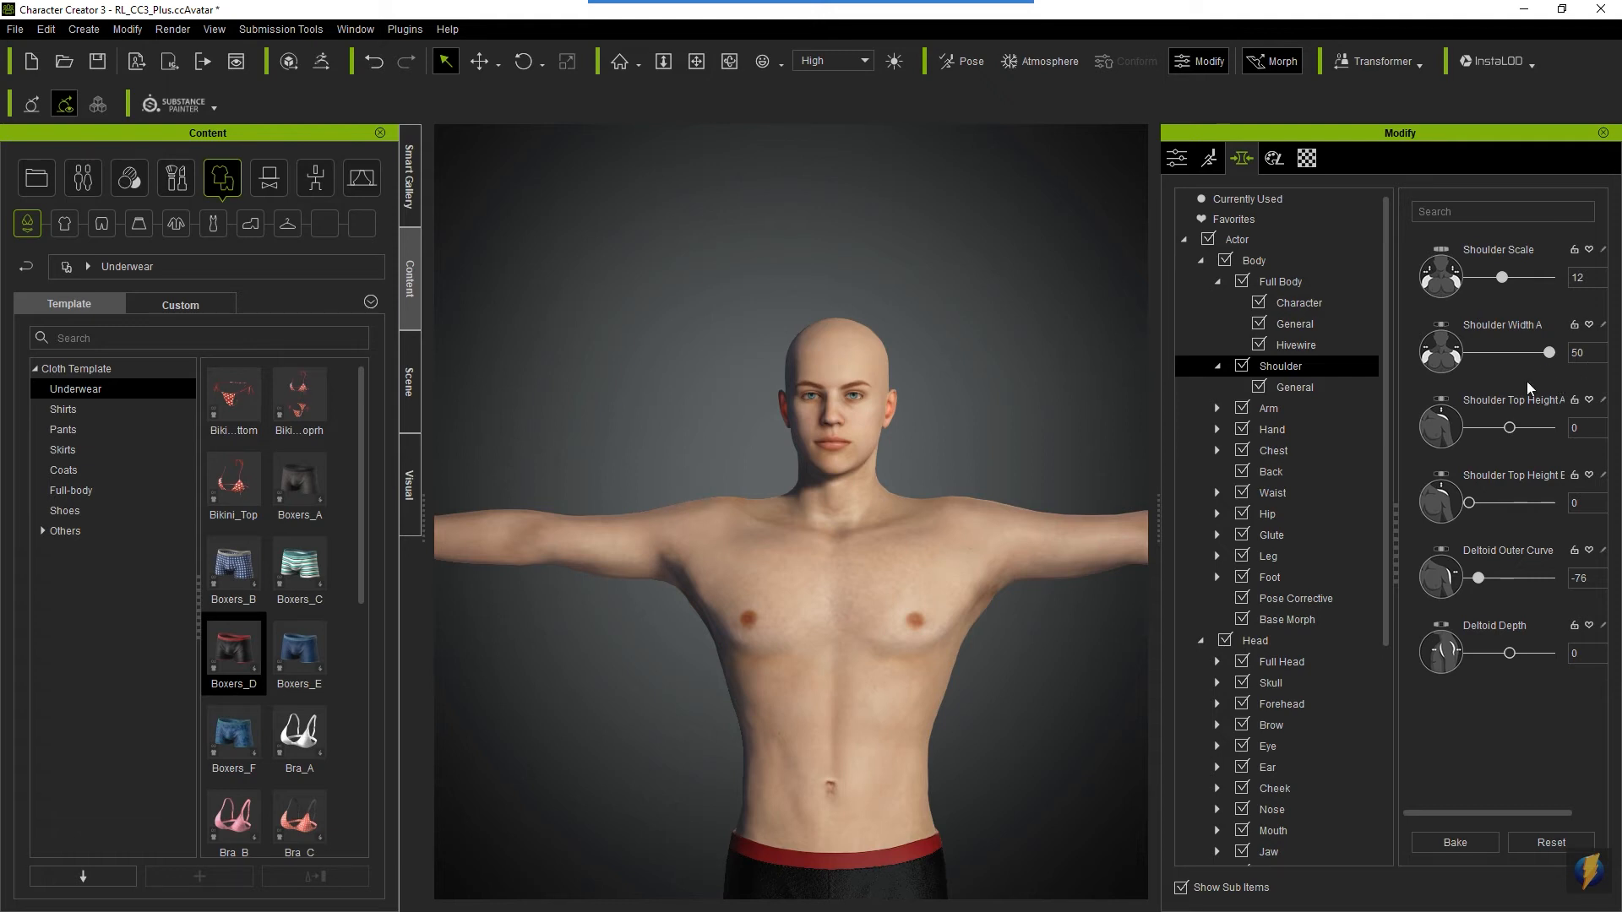
mouse_move(922, 7)
left_click(874, 35)
left_click_drag(961, 237, 1493, 284)
left_click(713, 539)
mouse_move(708, 532)
left_mouse_down()
mouse_move(715, 495)
mouse_move(717, 532)
left_mouse_up()
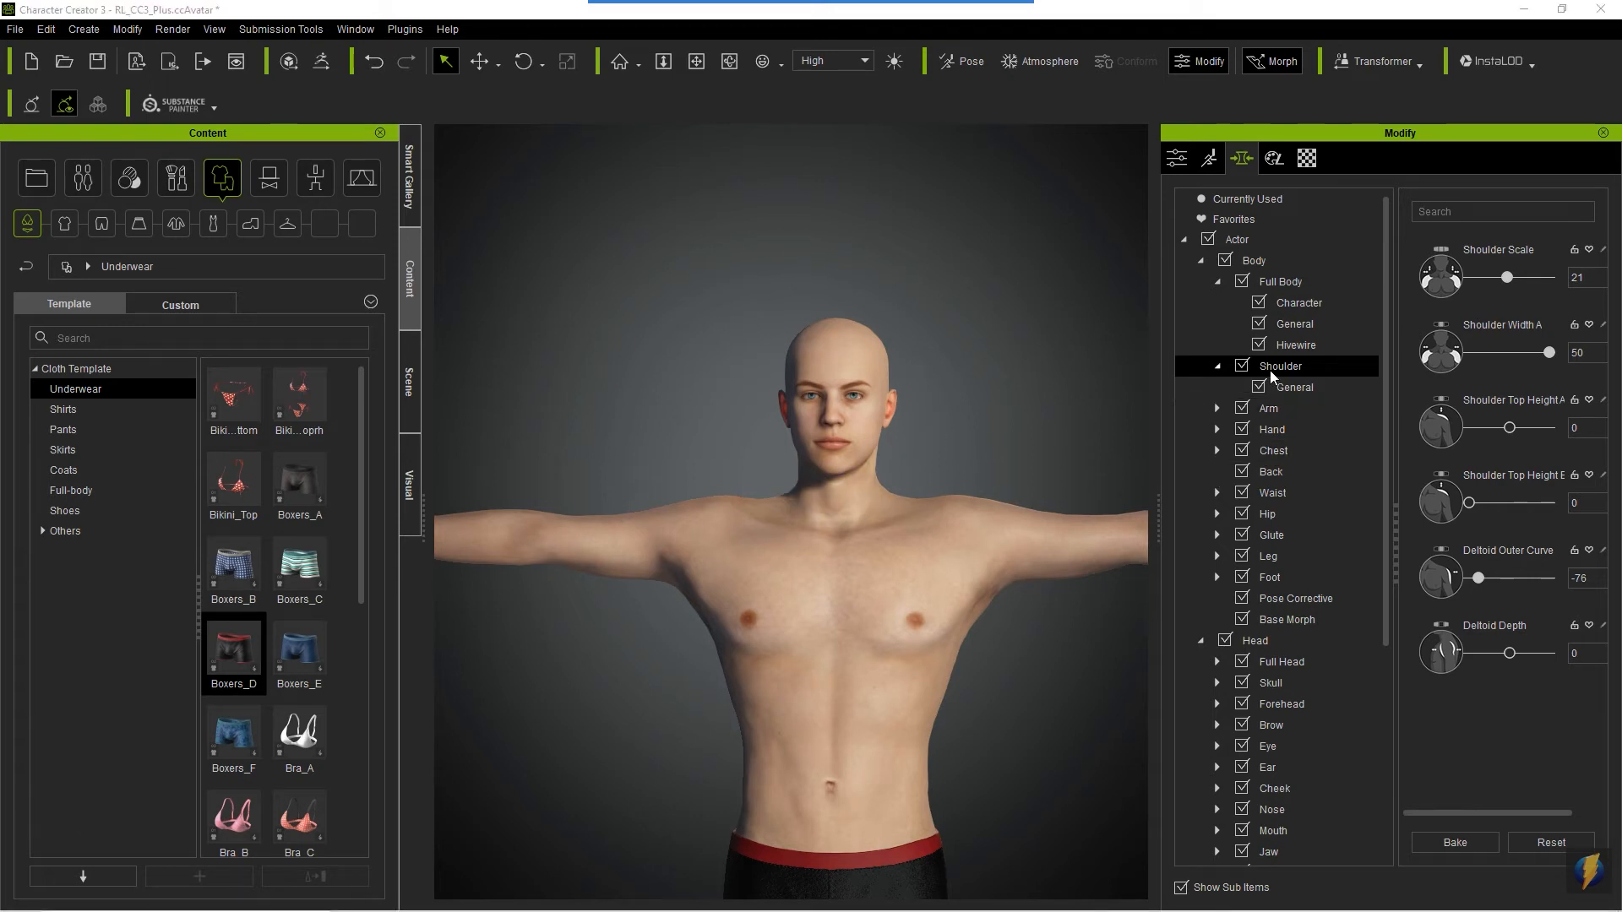
- Open the Arm morph sliders, look through the list, and frame the avatar's full arm span
left_click(1220, 367)
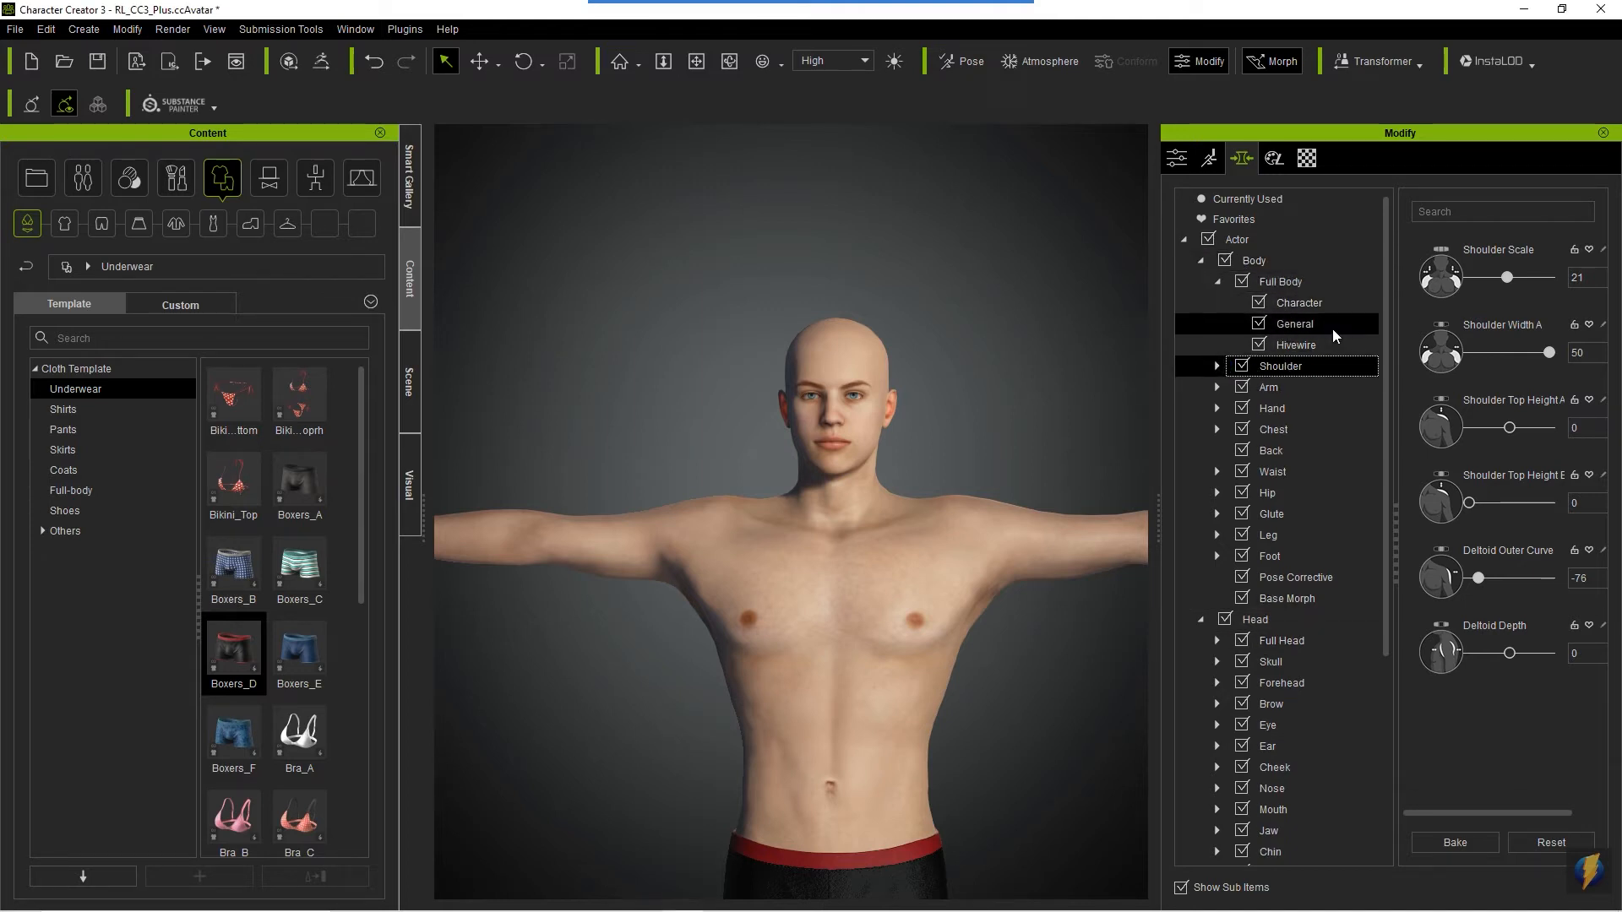
left_click(1219, 387)
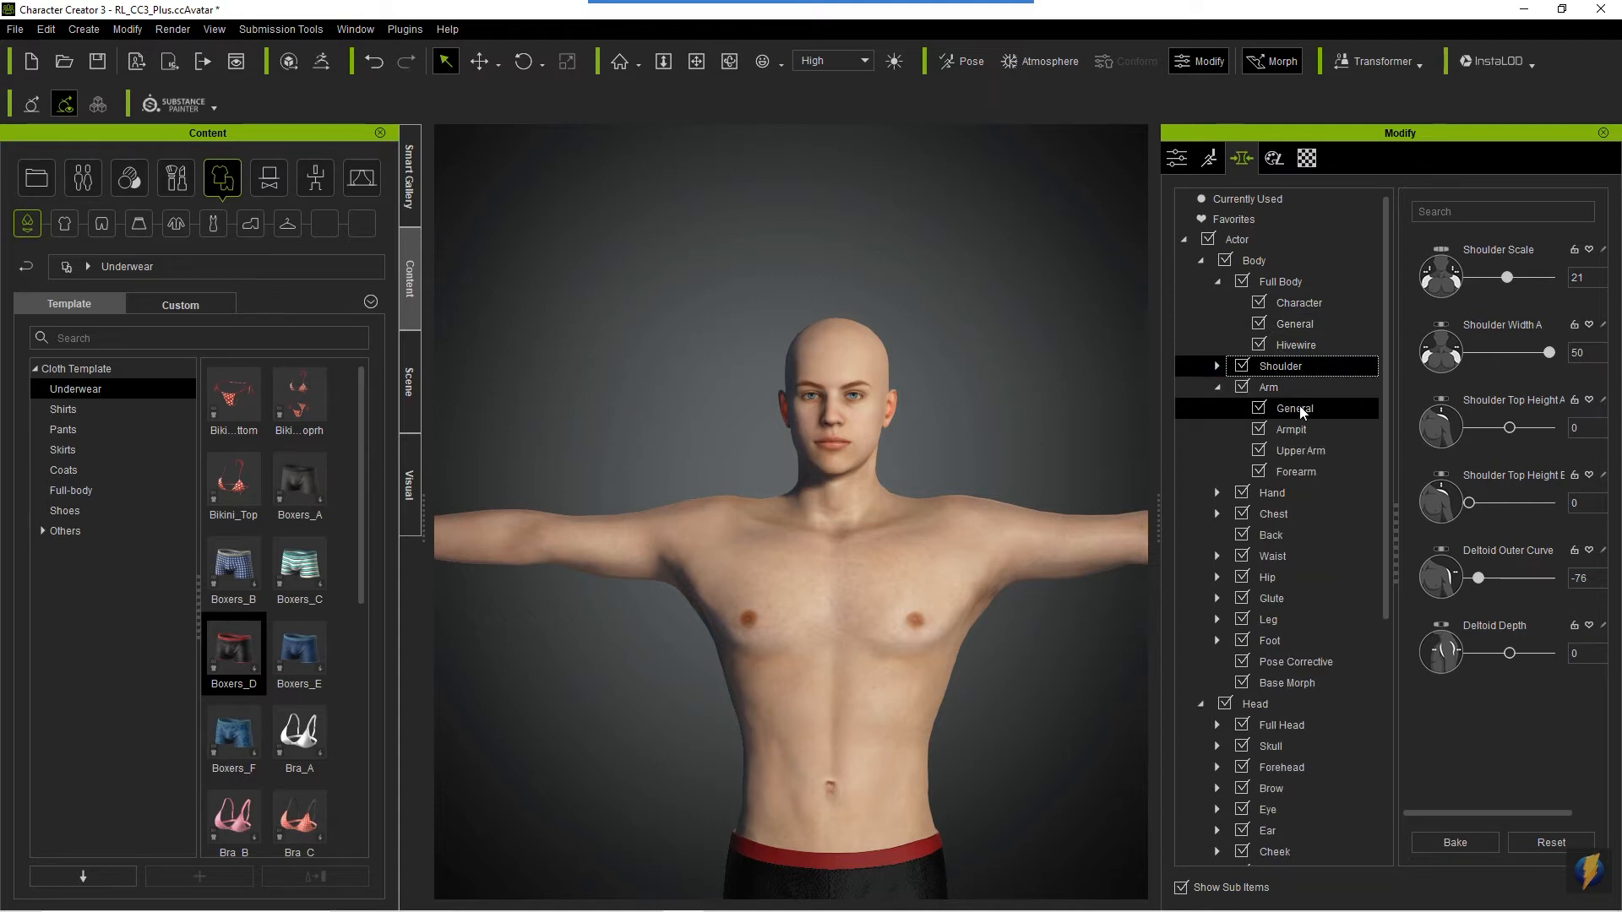
left_click(1280, 387)
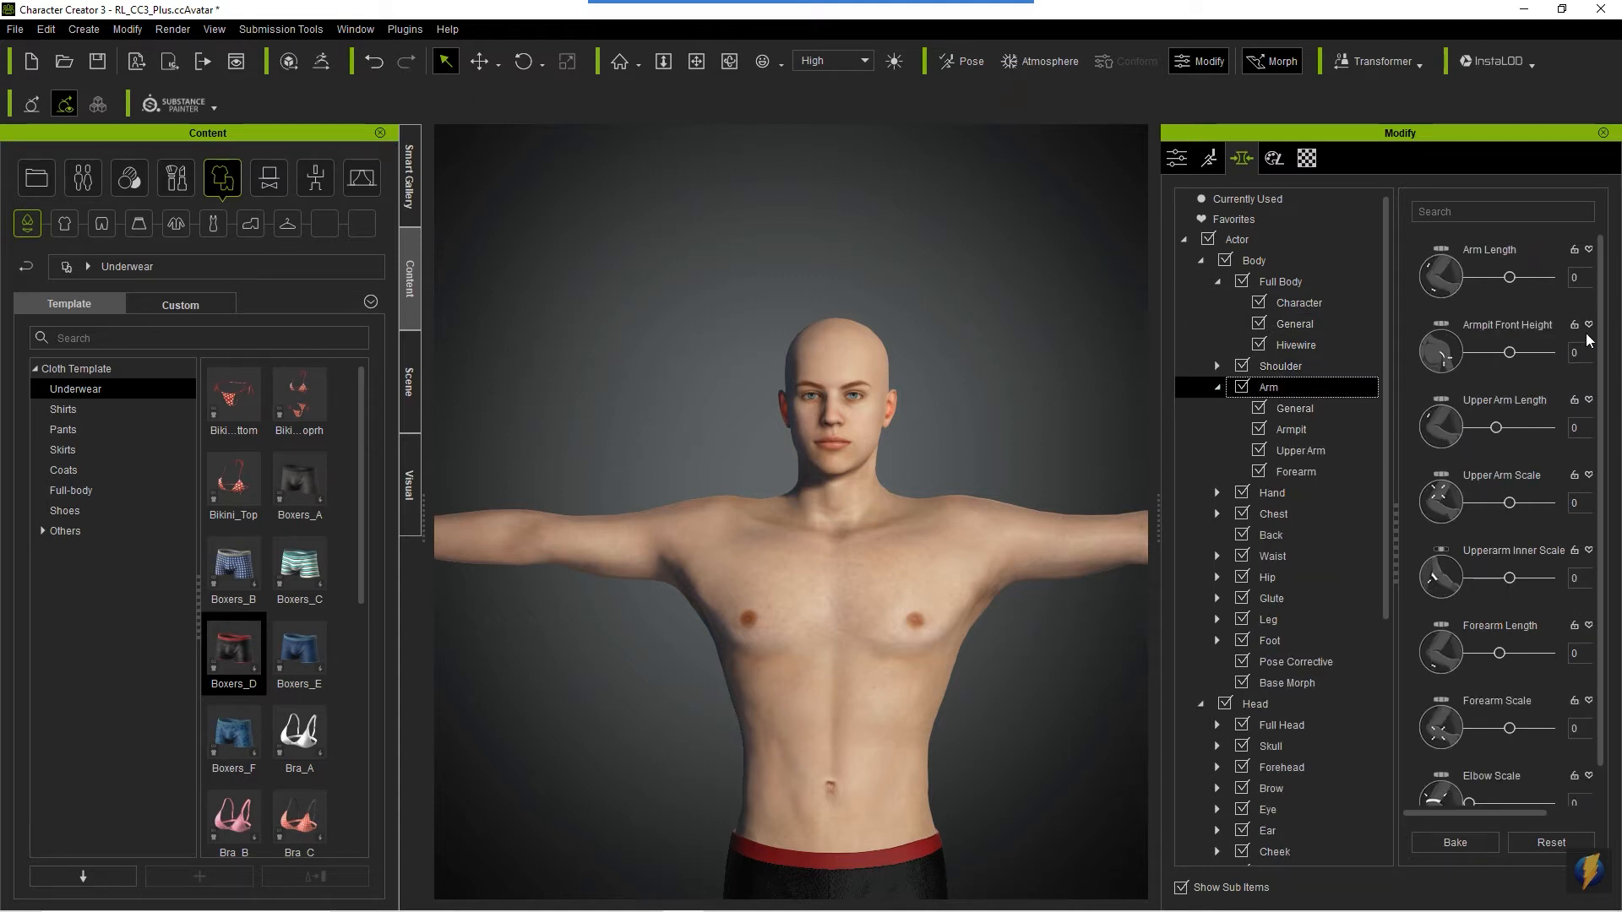
left_click_drag(1600, 328, 1605, 397)
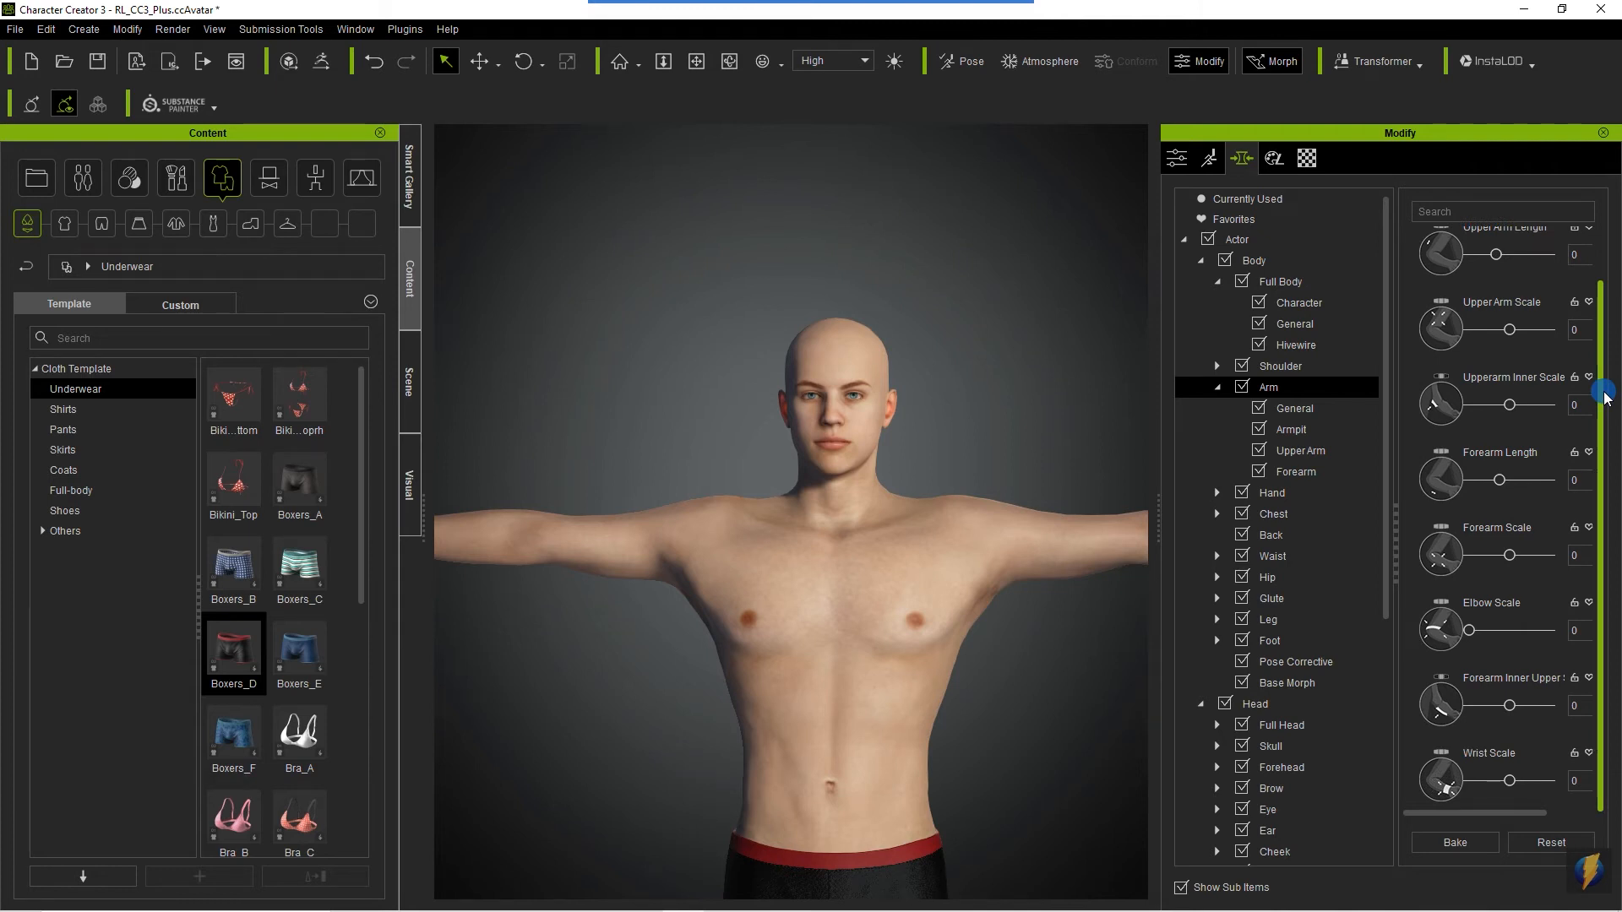
left_click_drag(1605, 395, 1599, 315)
scroll(963, 487, "down", 3)
scroll(964, 490, "down", 4)
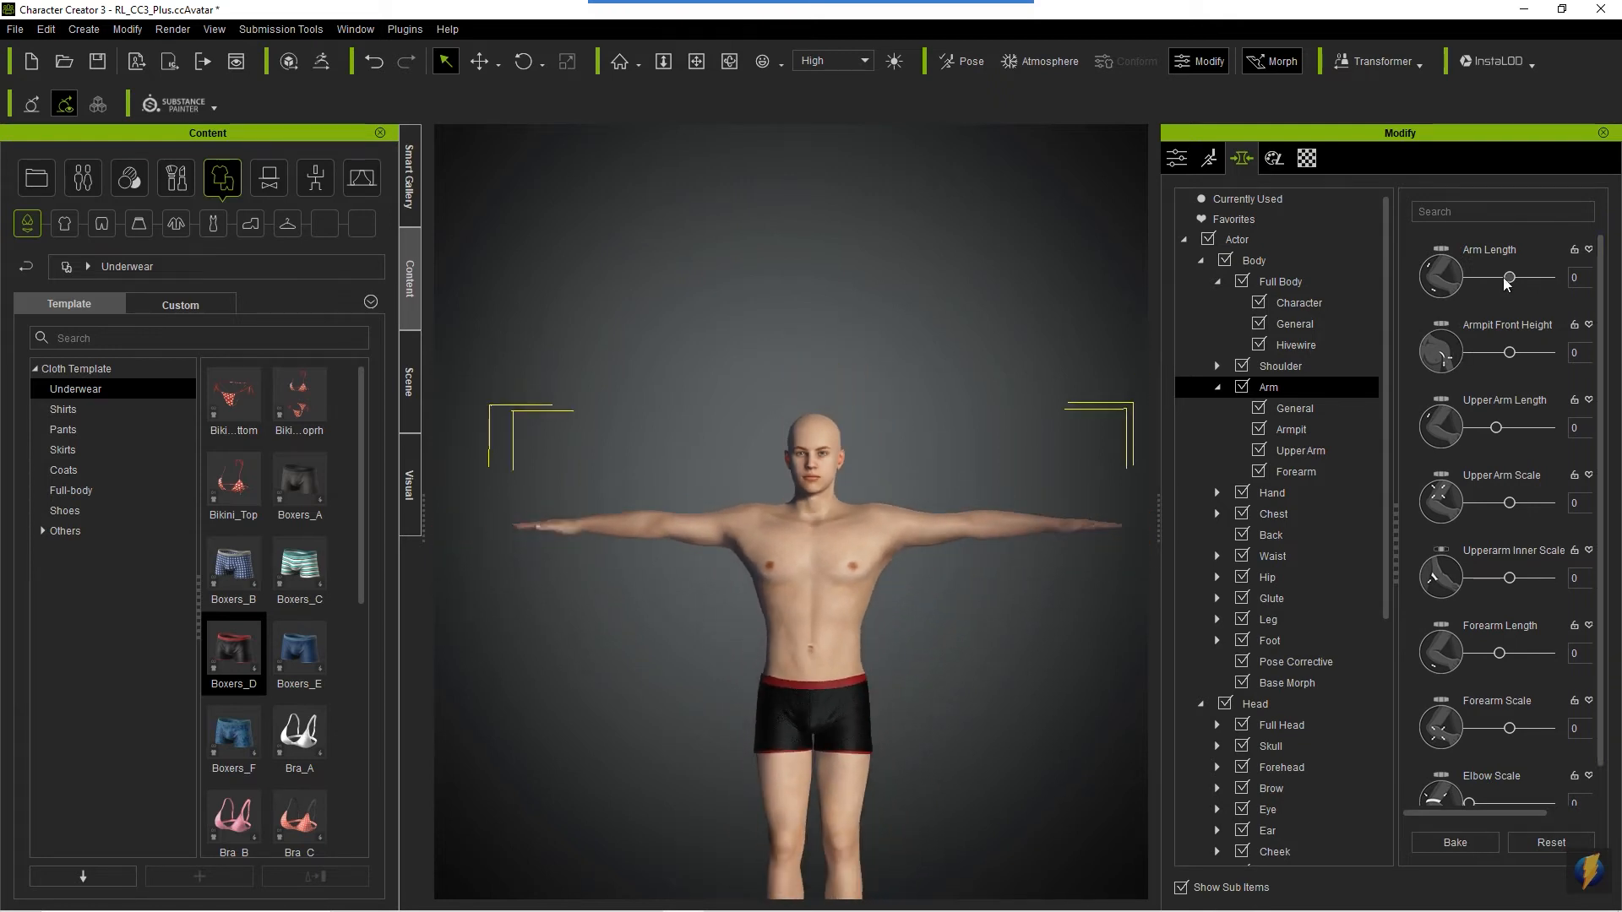
- Try Arm Length at -40 and -140, and set it to 12
left_click_drag(1511, 279, 1251, 274)
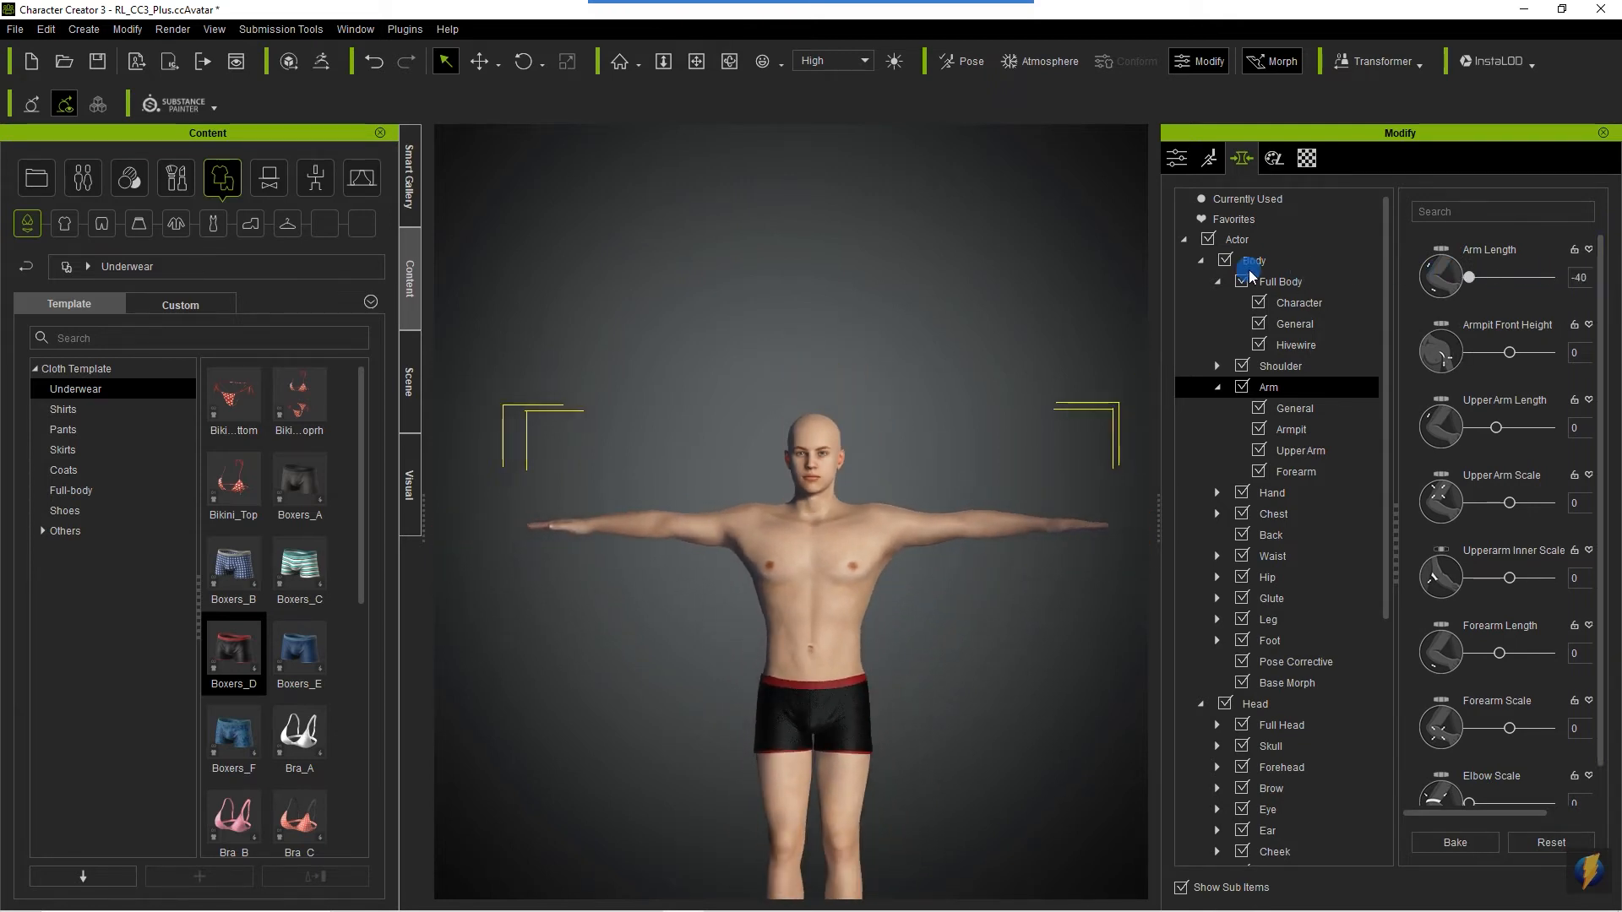
left_click(1577, 276)
type("1")
key("Return")
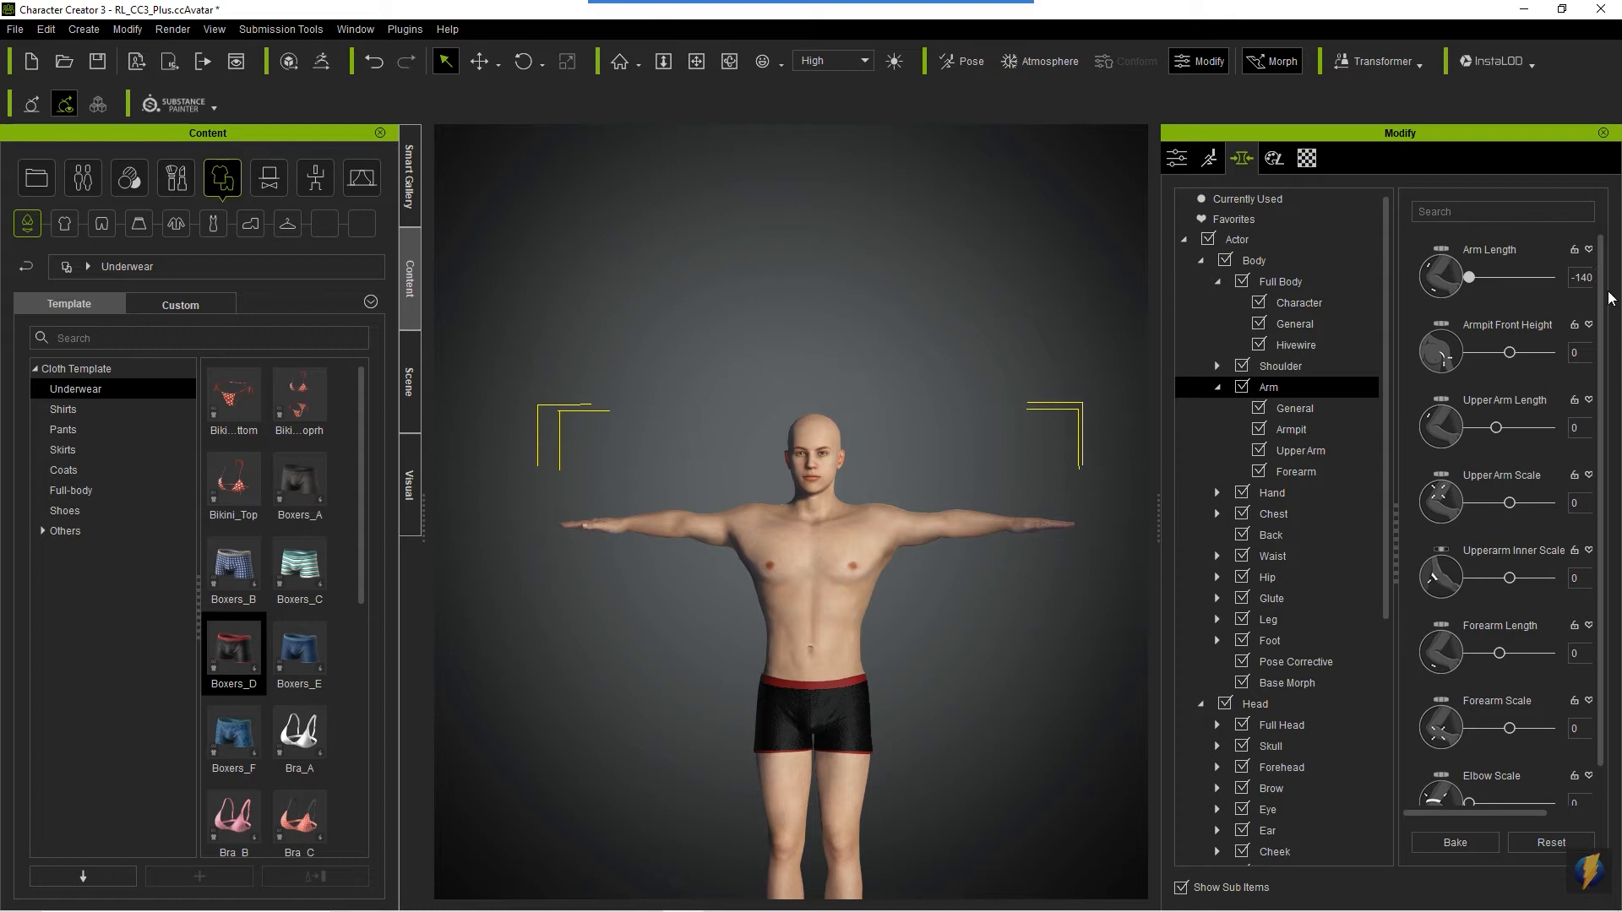
left_click_drag(1471, 279, 1523, 284)
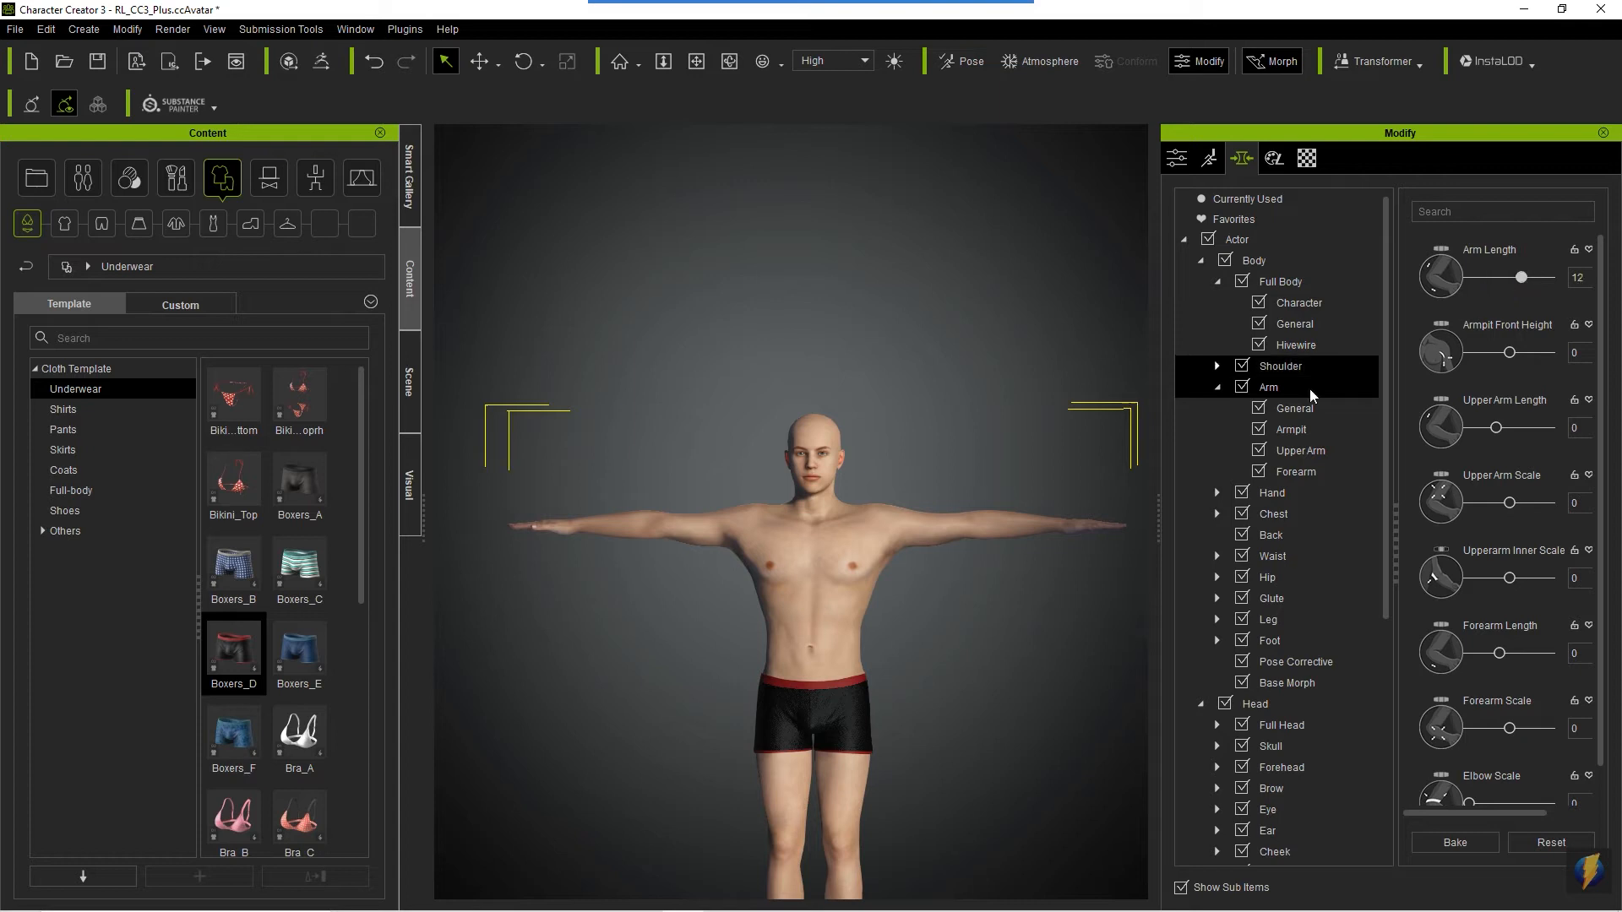
- Examine the General, Armpit, Upper Arm and Forearm morphs of the arm, and expand the Hand category
left_click(1290, 409)
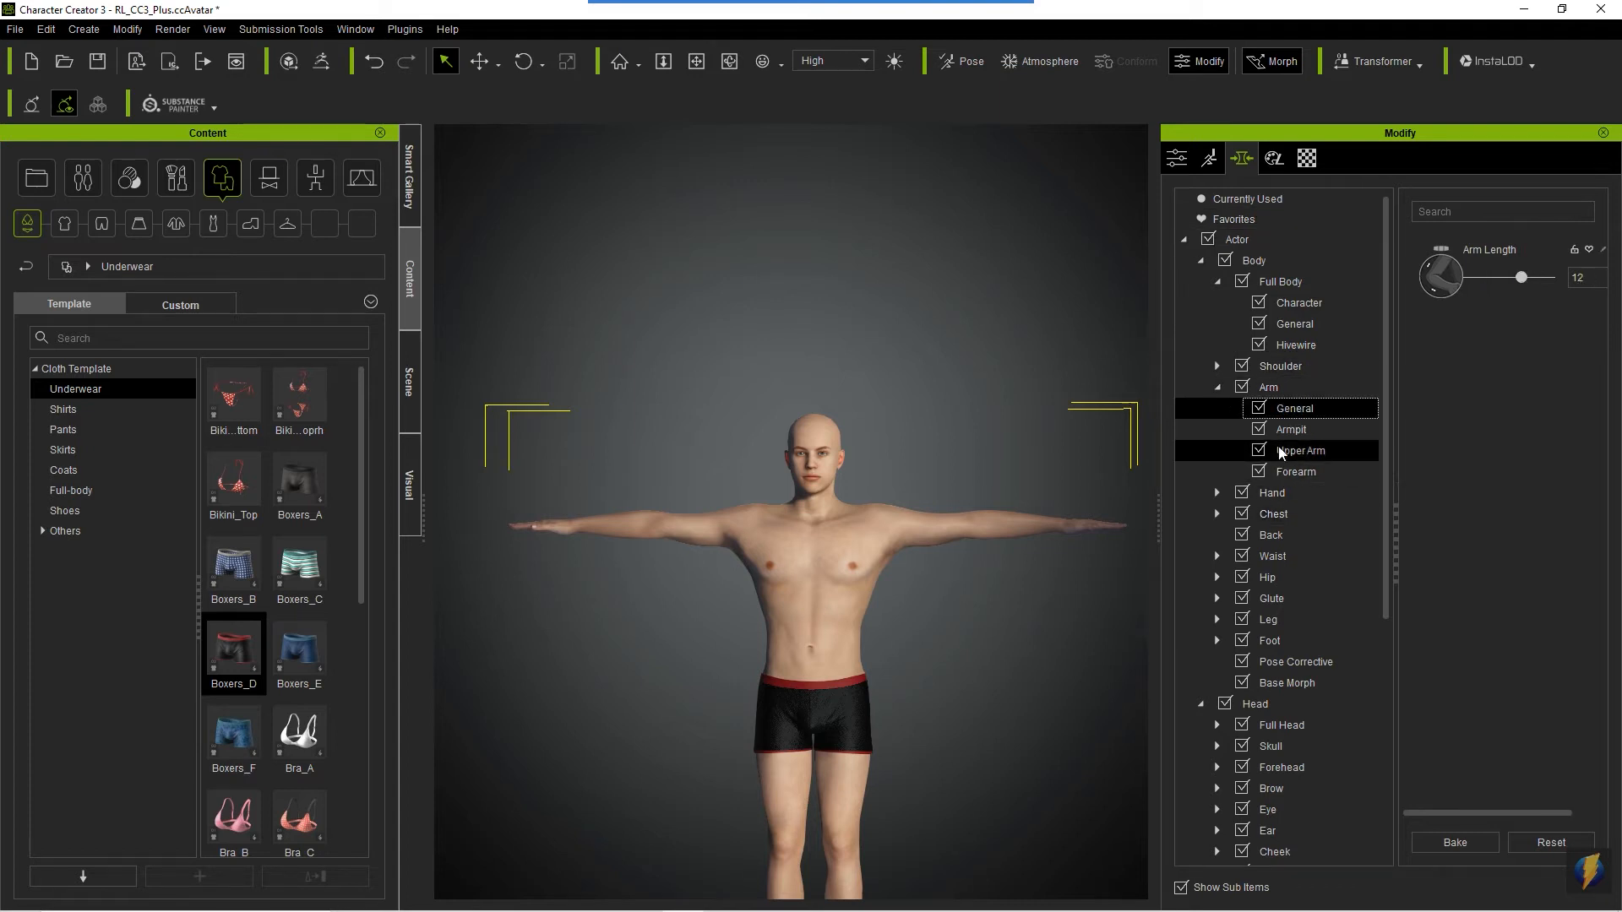
left_click(1291, 430)
left_click(1295, 450)
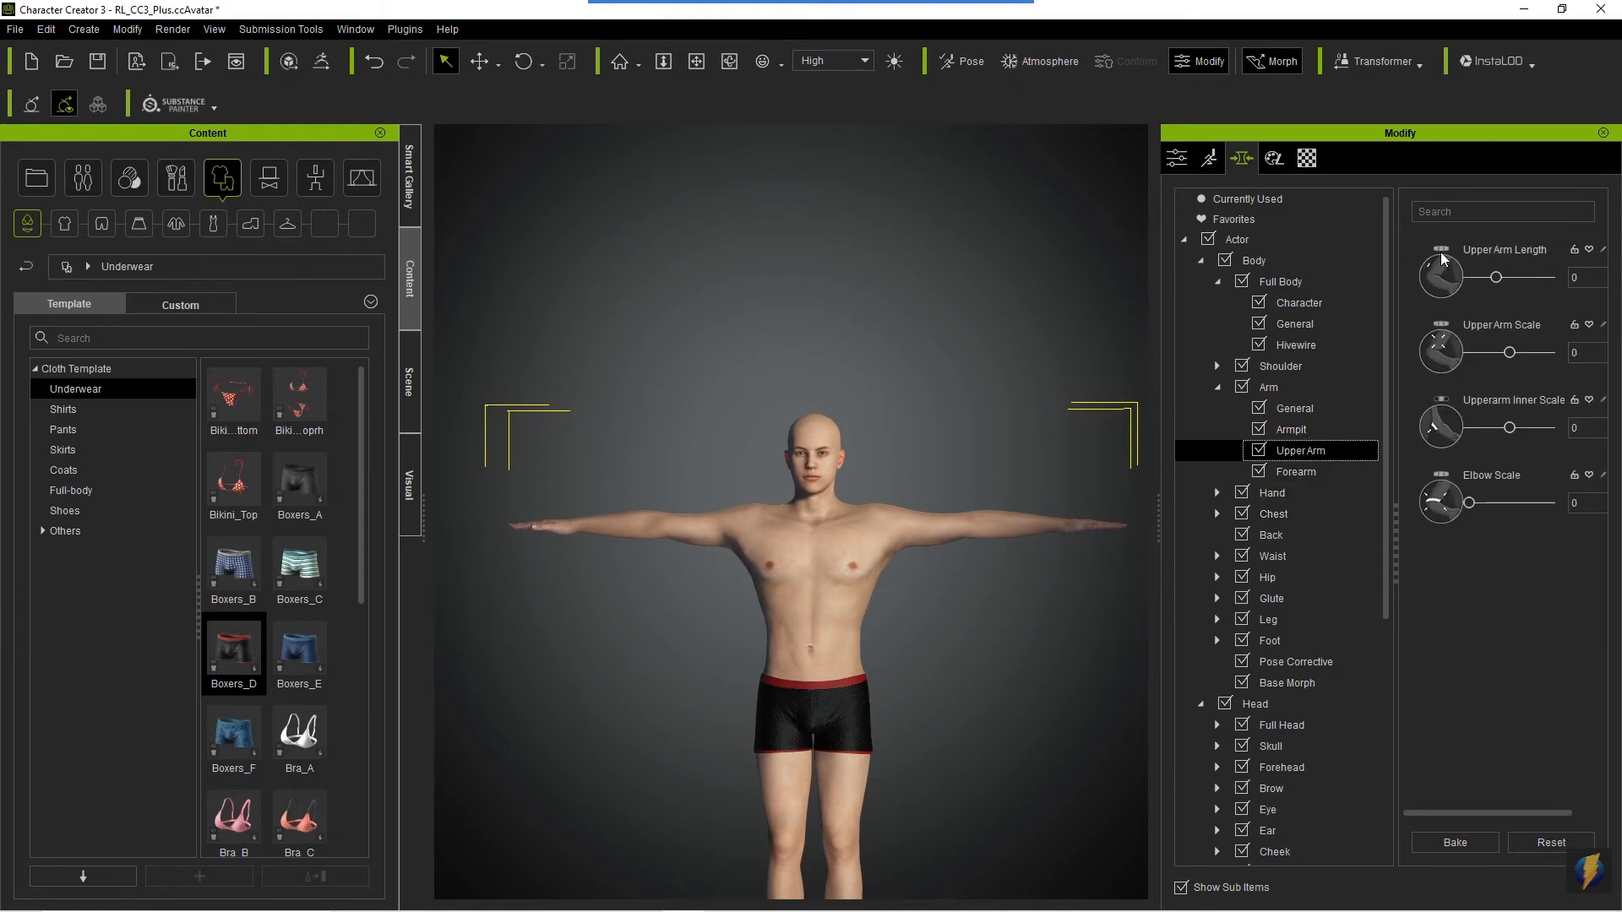
left_click(1291, 472)
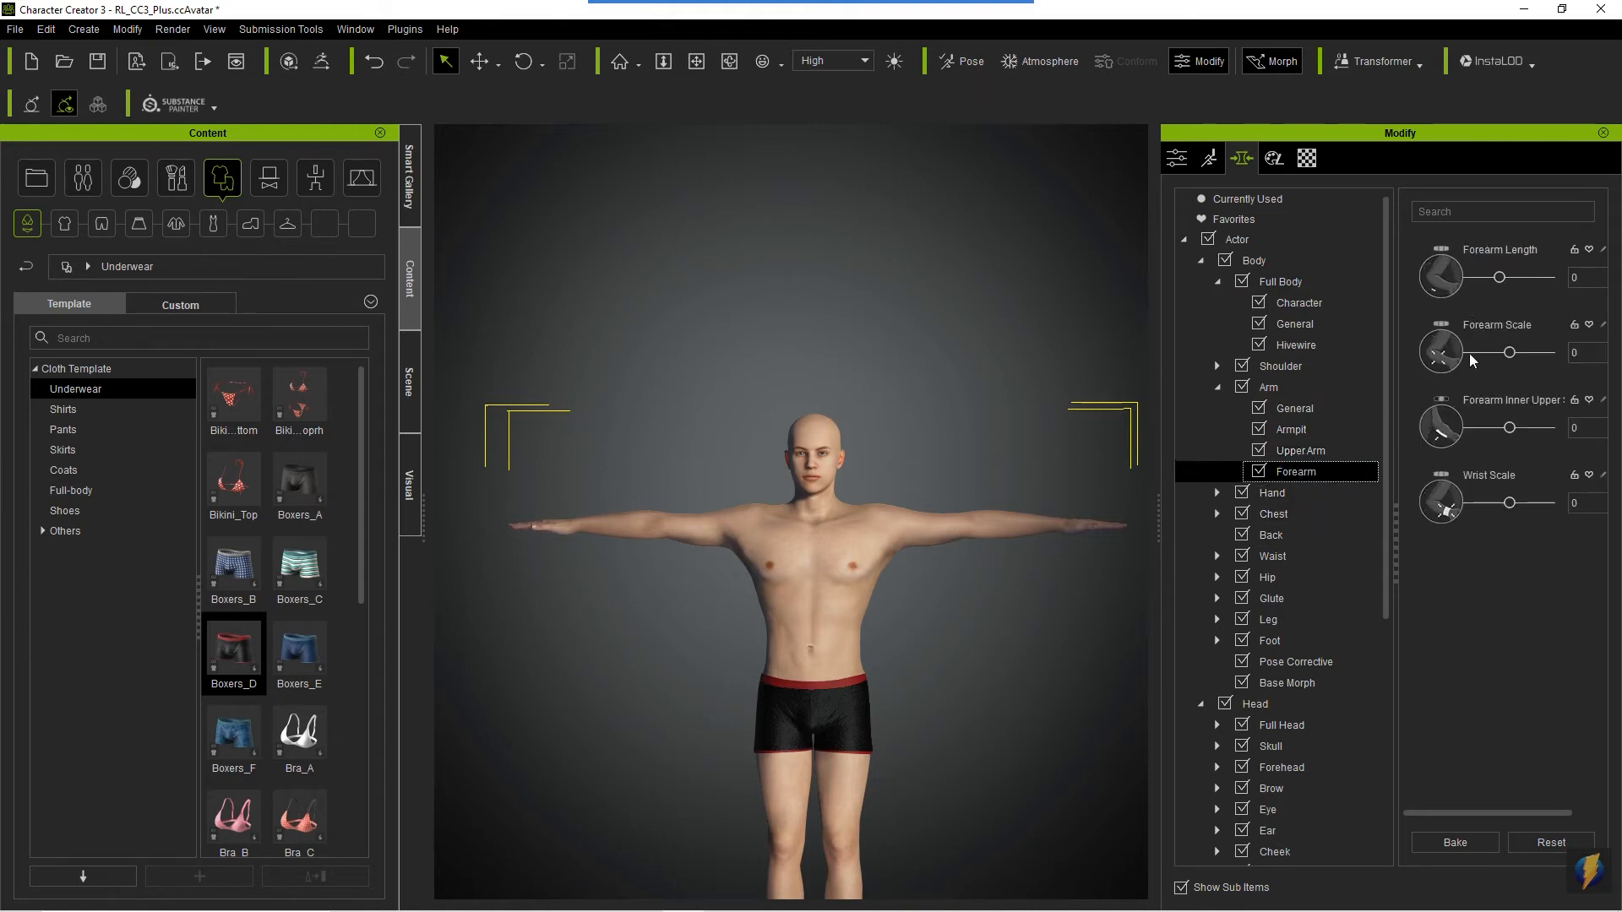
left_click(1340, 498)
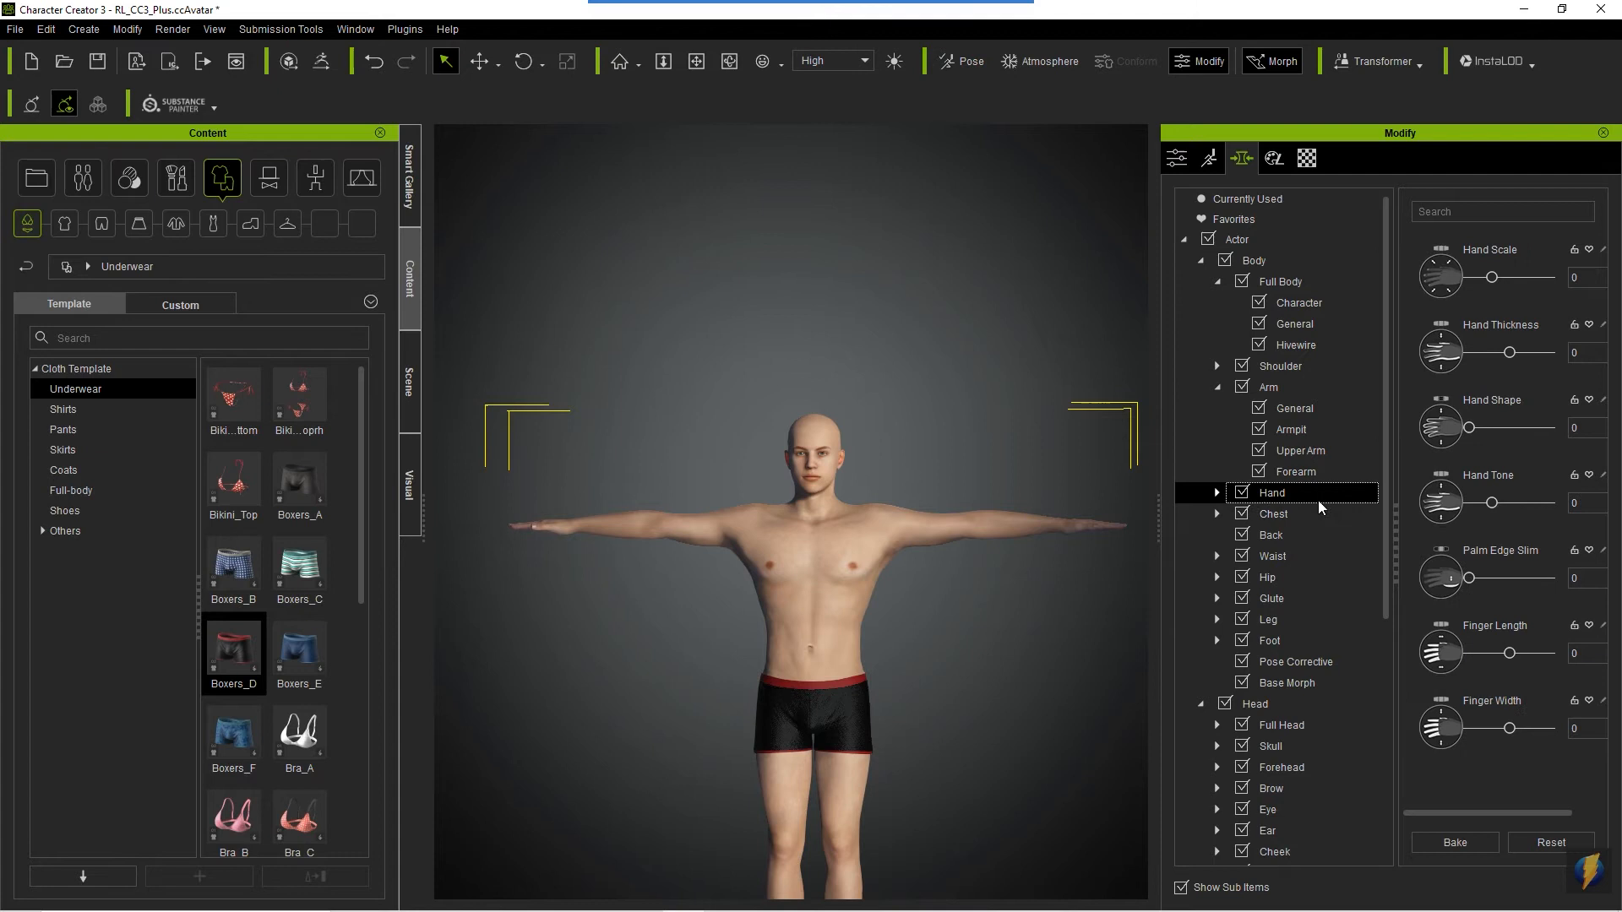
left_click(1216, 493)
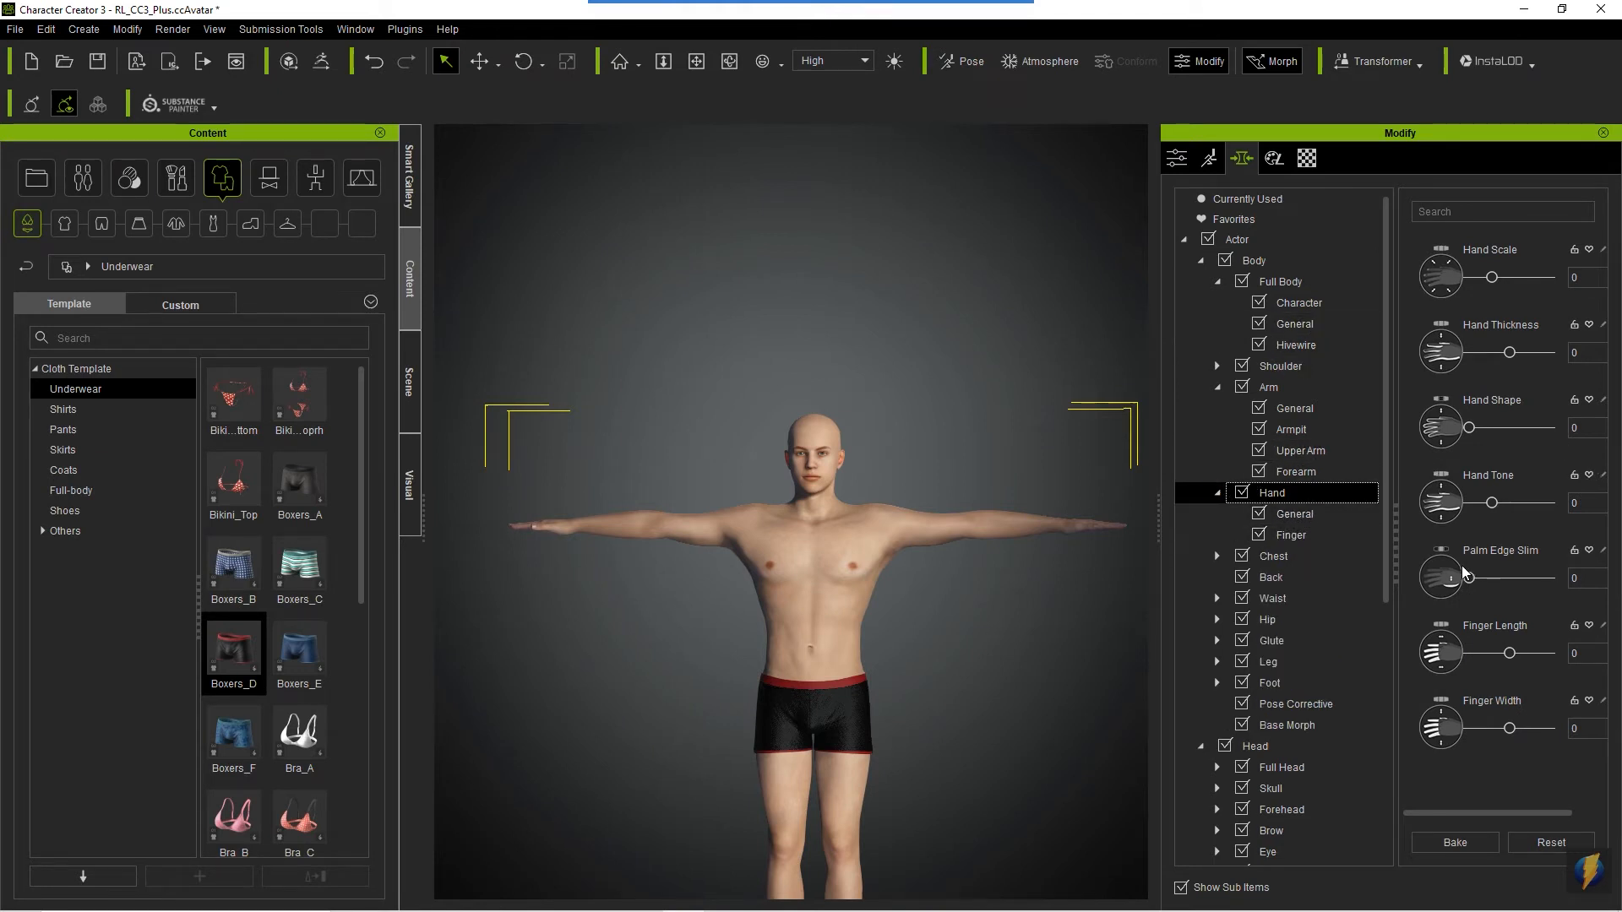
- Review the remaining body morph categories from Back, Waist and Hip through Leg and Foot to Pose Corrective and Base Morph
left_click(1276, 578)
left_click(1277, 599)
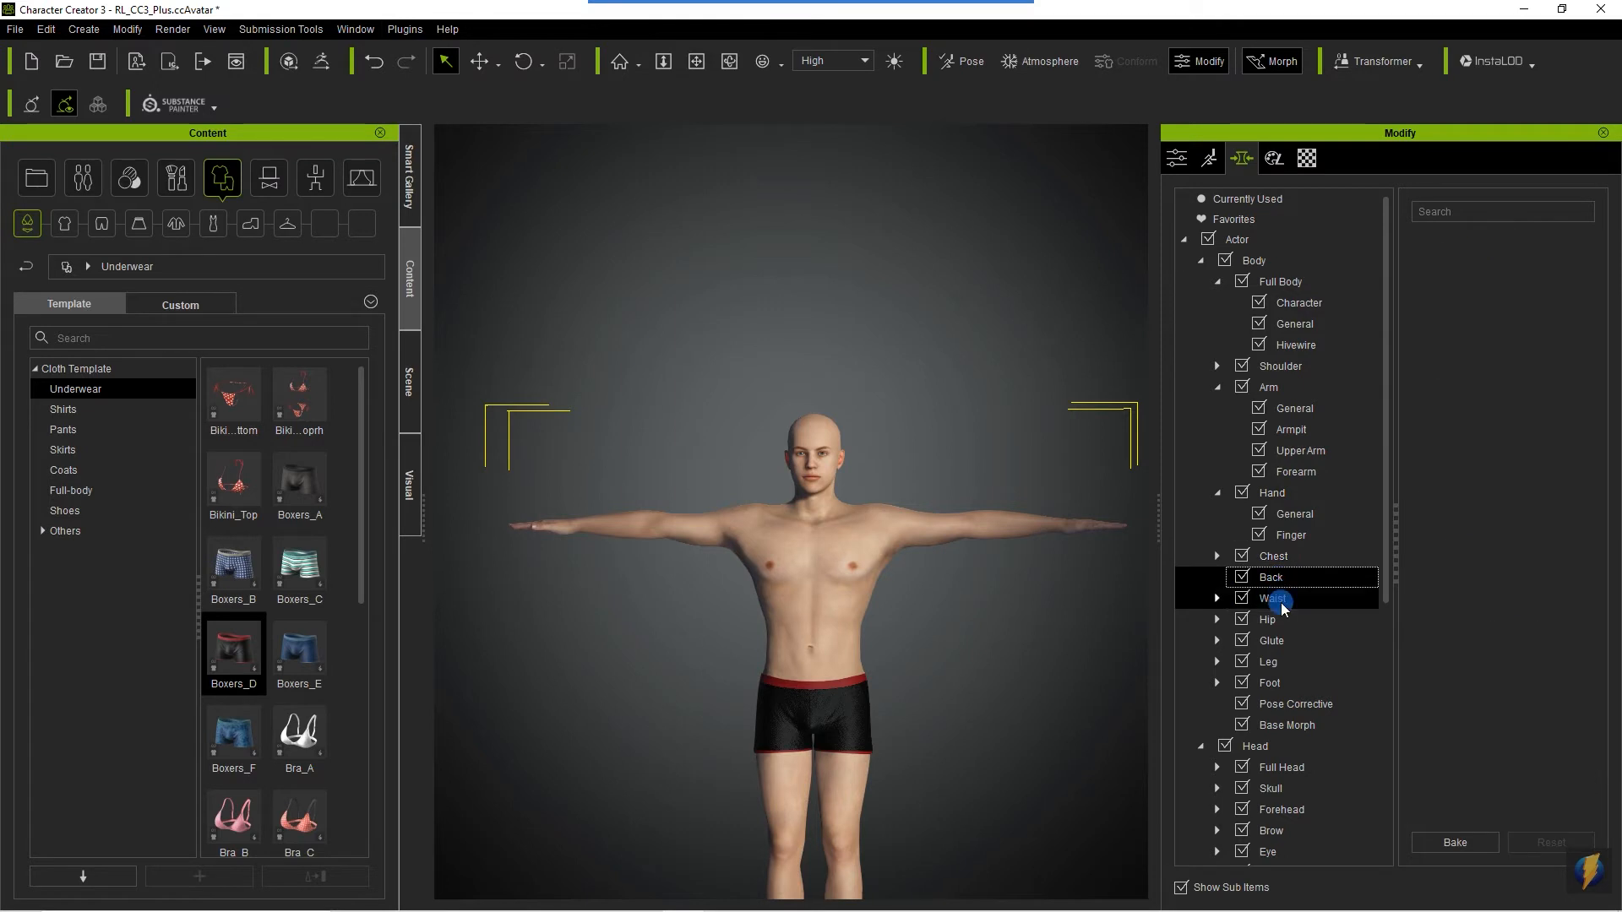
left_click(1286, 616)
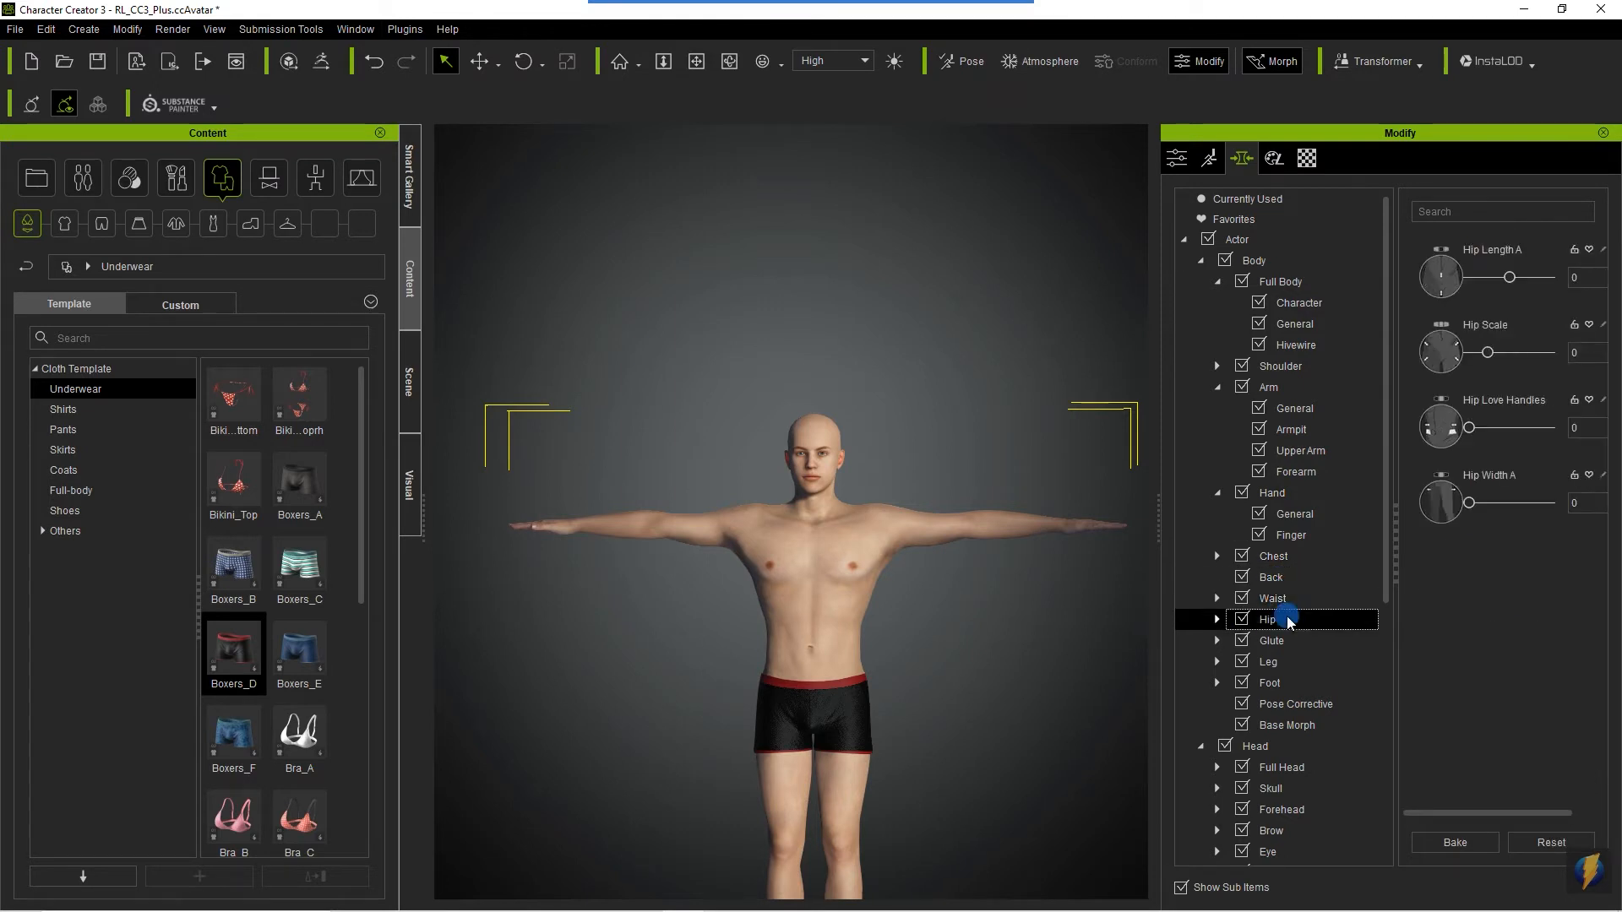
left_click(1289, 662)
left_click(1290, 689)
left_click(1301, 706)
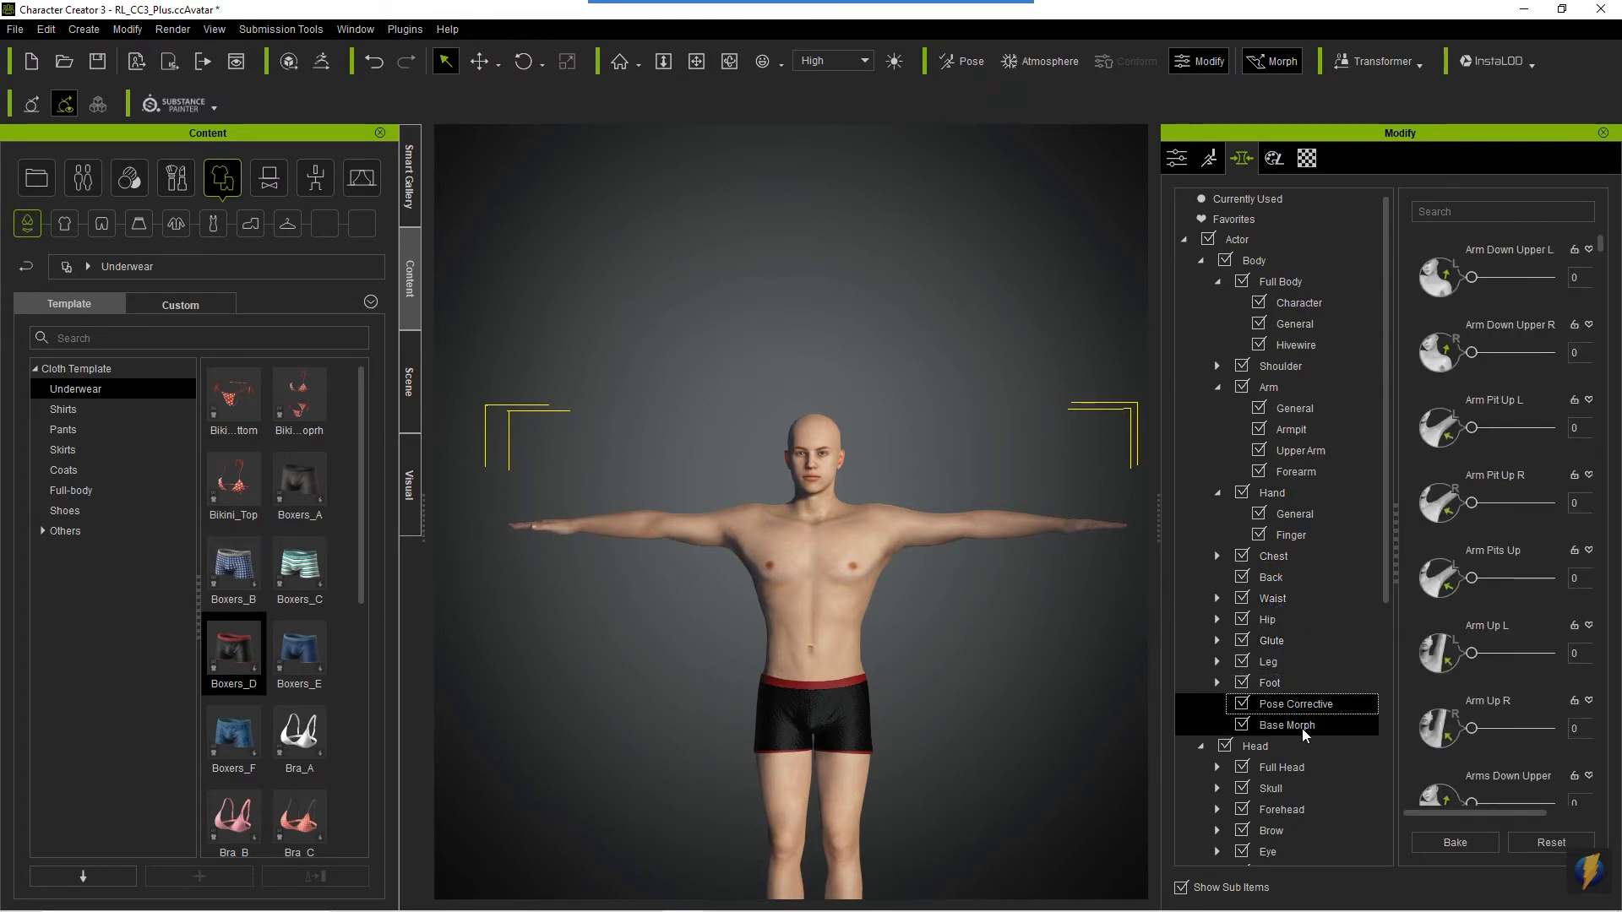
left_click(1305, 725)
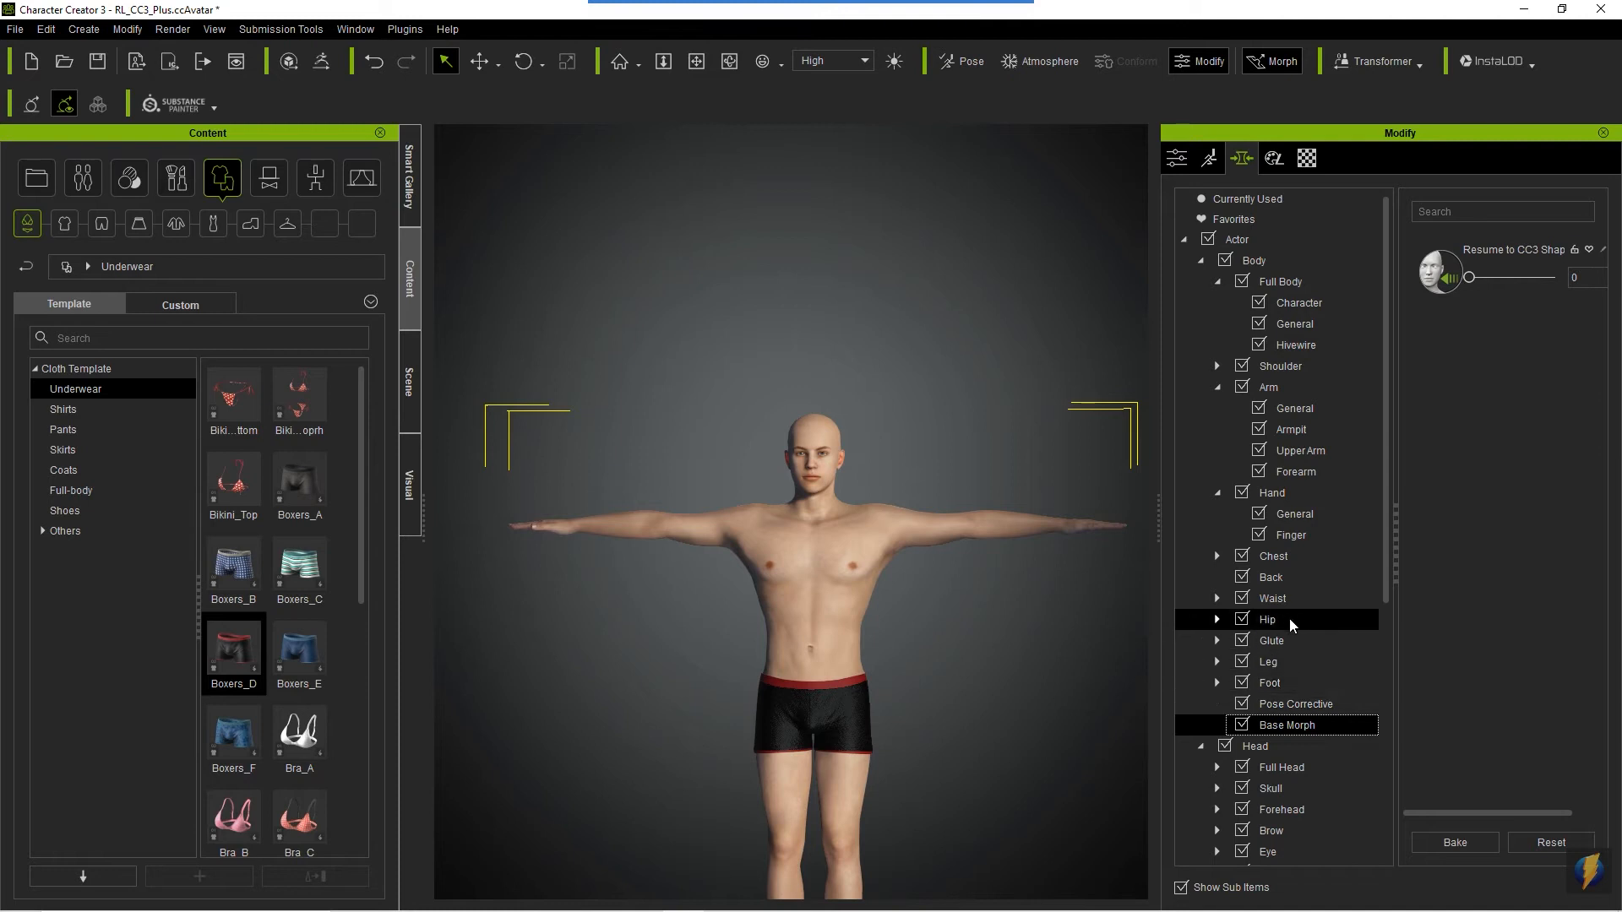
- Set Chest Scale to 45 in the Chest morphs and check the torso from the side and front
left_click(1275, 558)
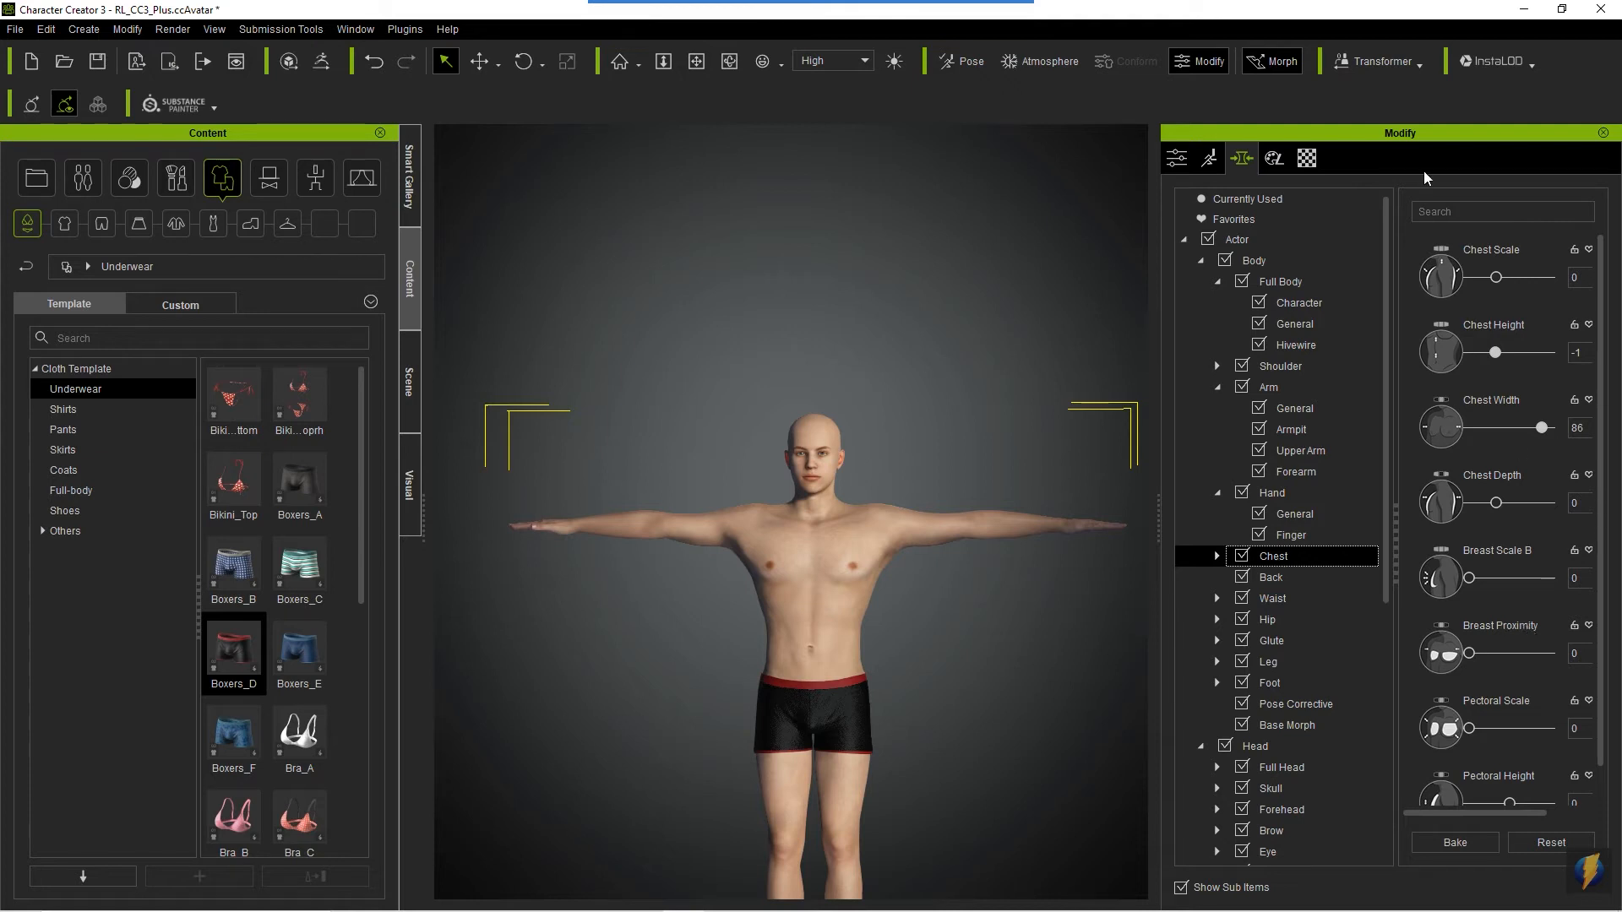
right_click_drag(727, 545, 1206, 561)
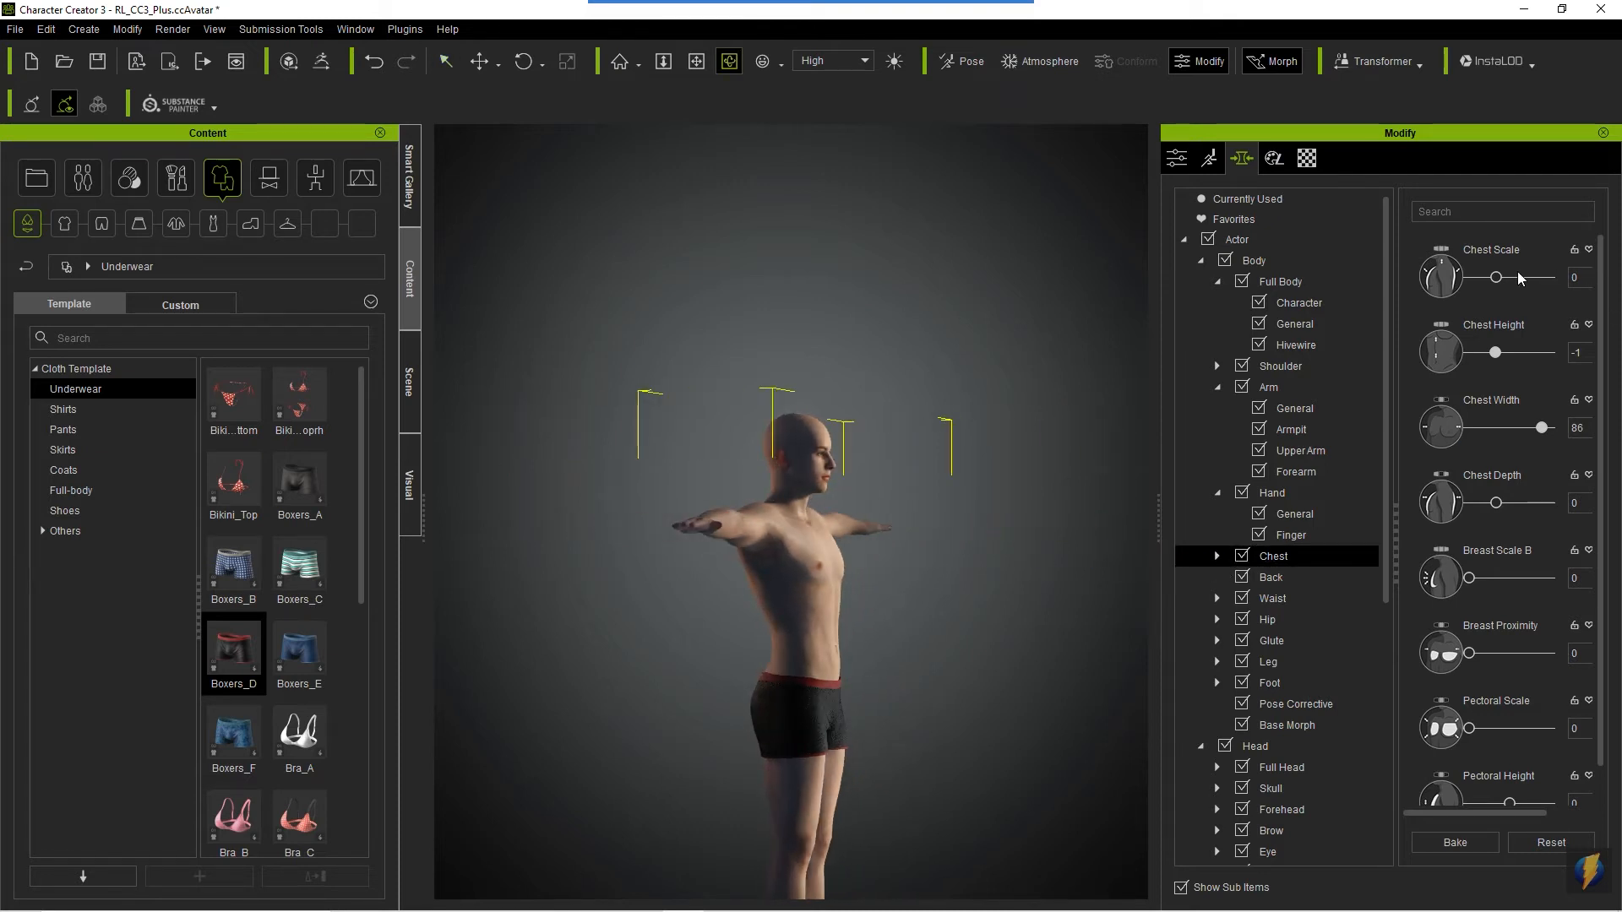
mouse_move(1496, 279)
left_mouse_down()
mouse_move(1539, 275)
mouse_move(1519, 275)
left_mouse_up()
right_click_drag(779, 497, 416, 503)
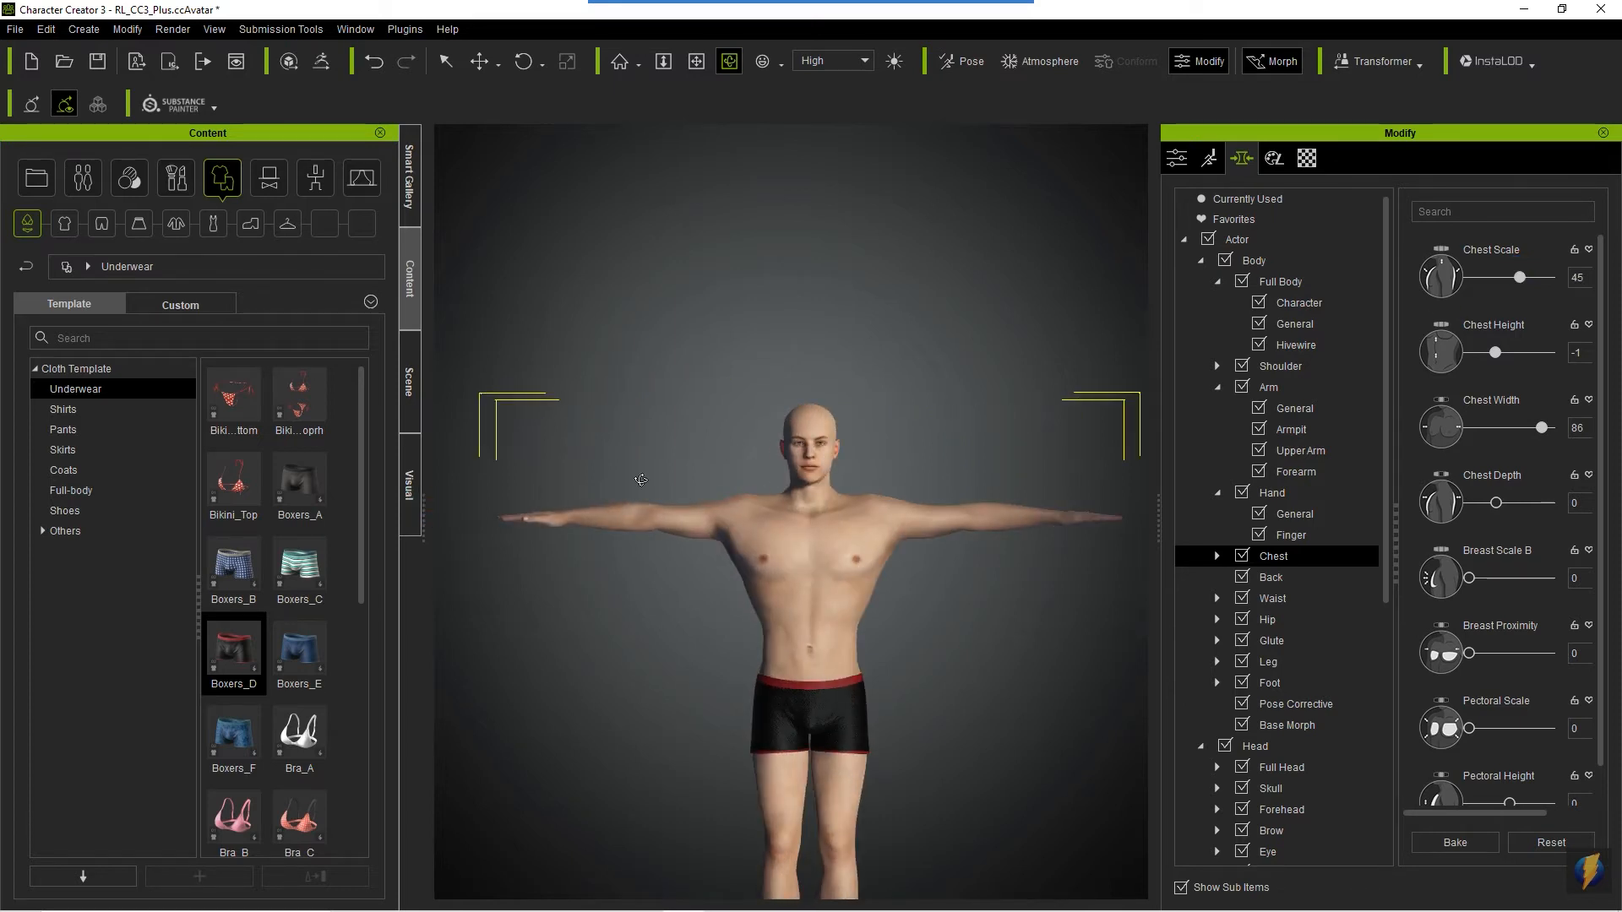
scroll(812, 570, "up", 5)
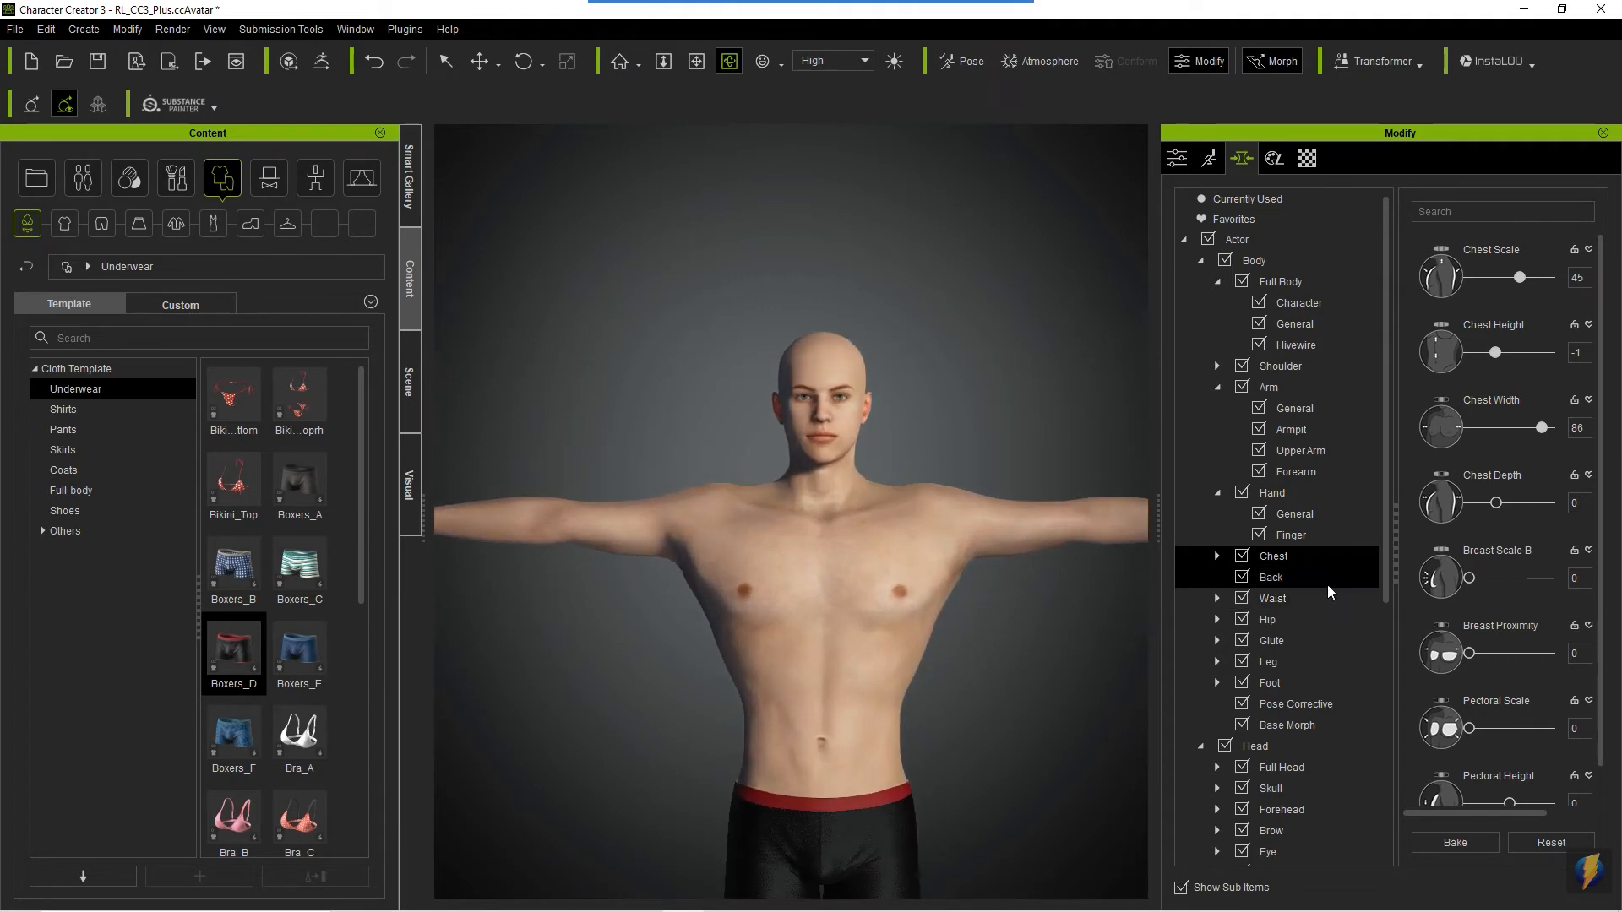
- Open the Head morph category and look through its preset head sliders
scroll(1319, 637, "down", 5)
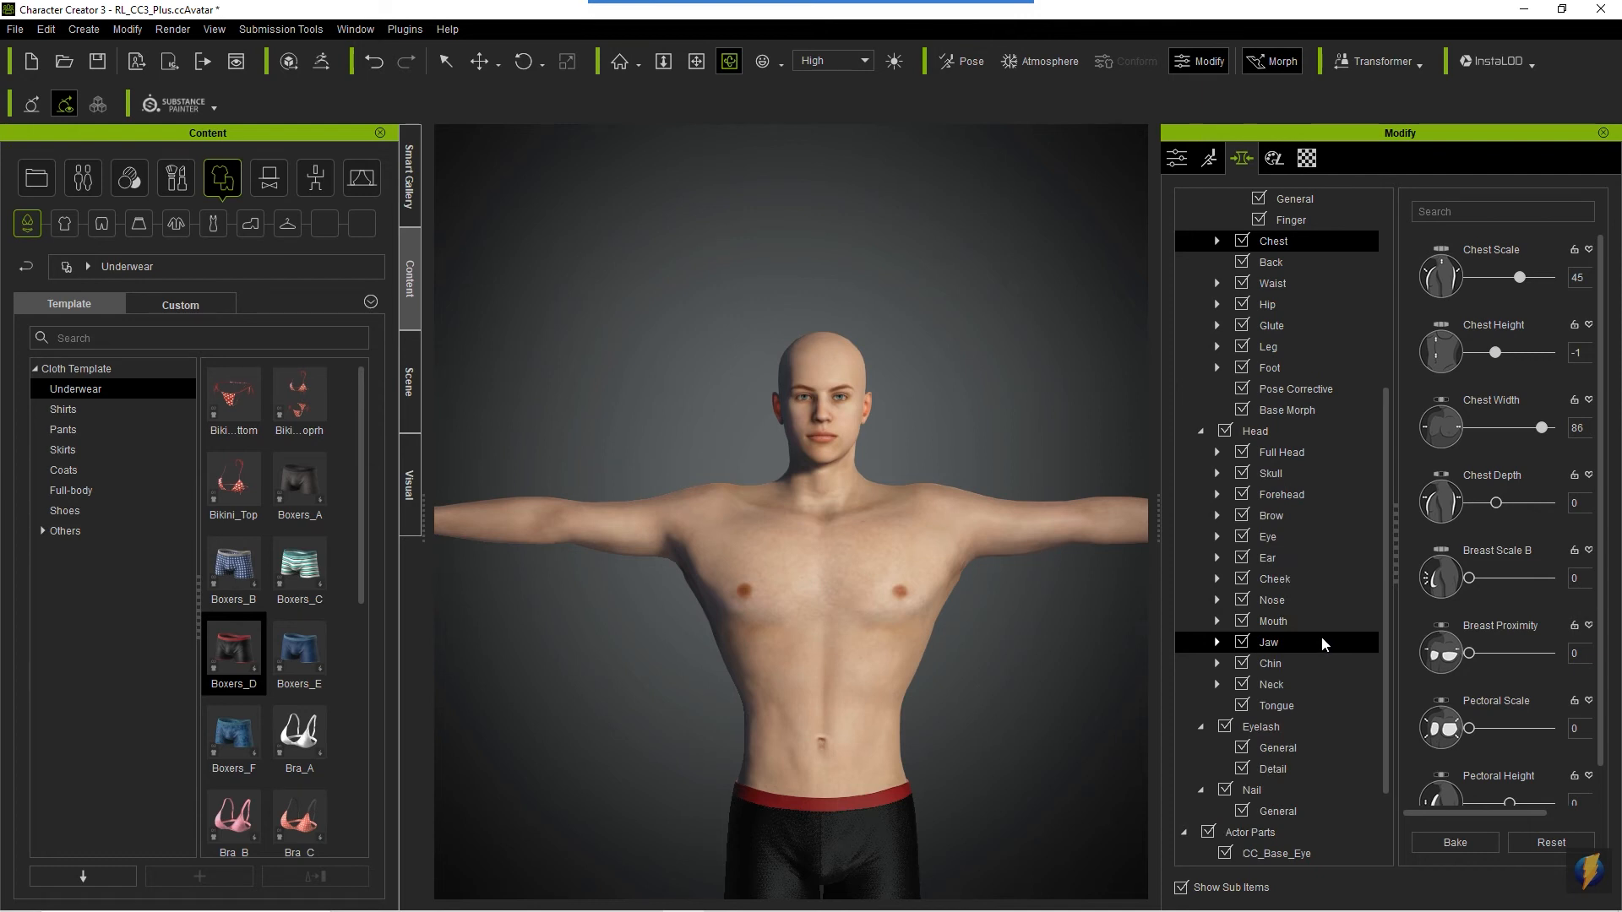
left_click(1262, 428)
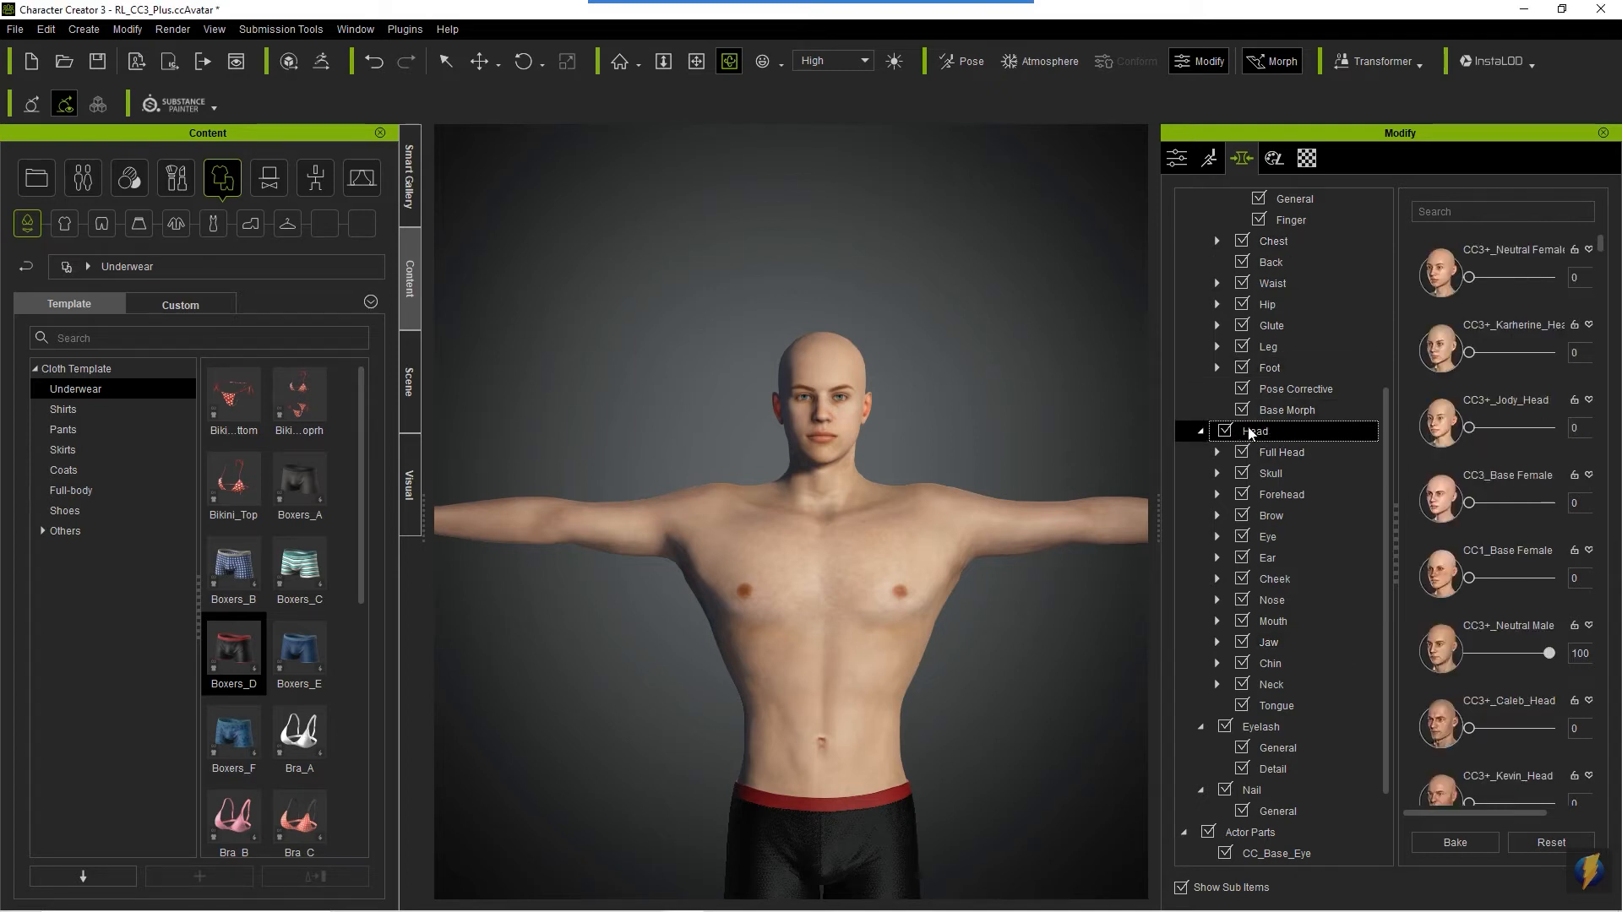
scroll(1491, 407, "down", 3)
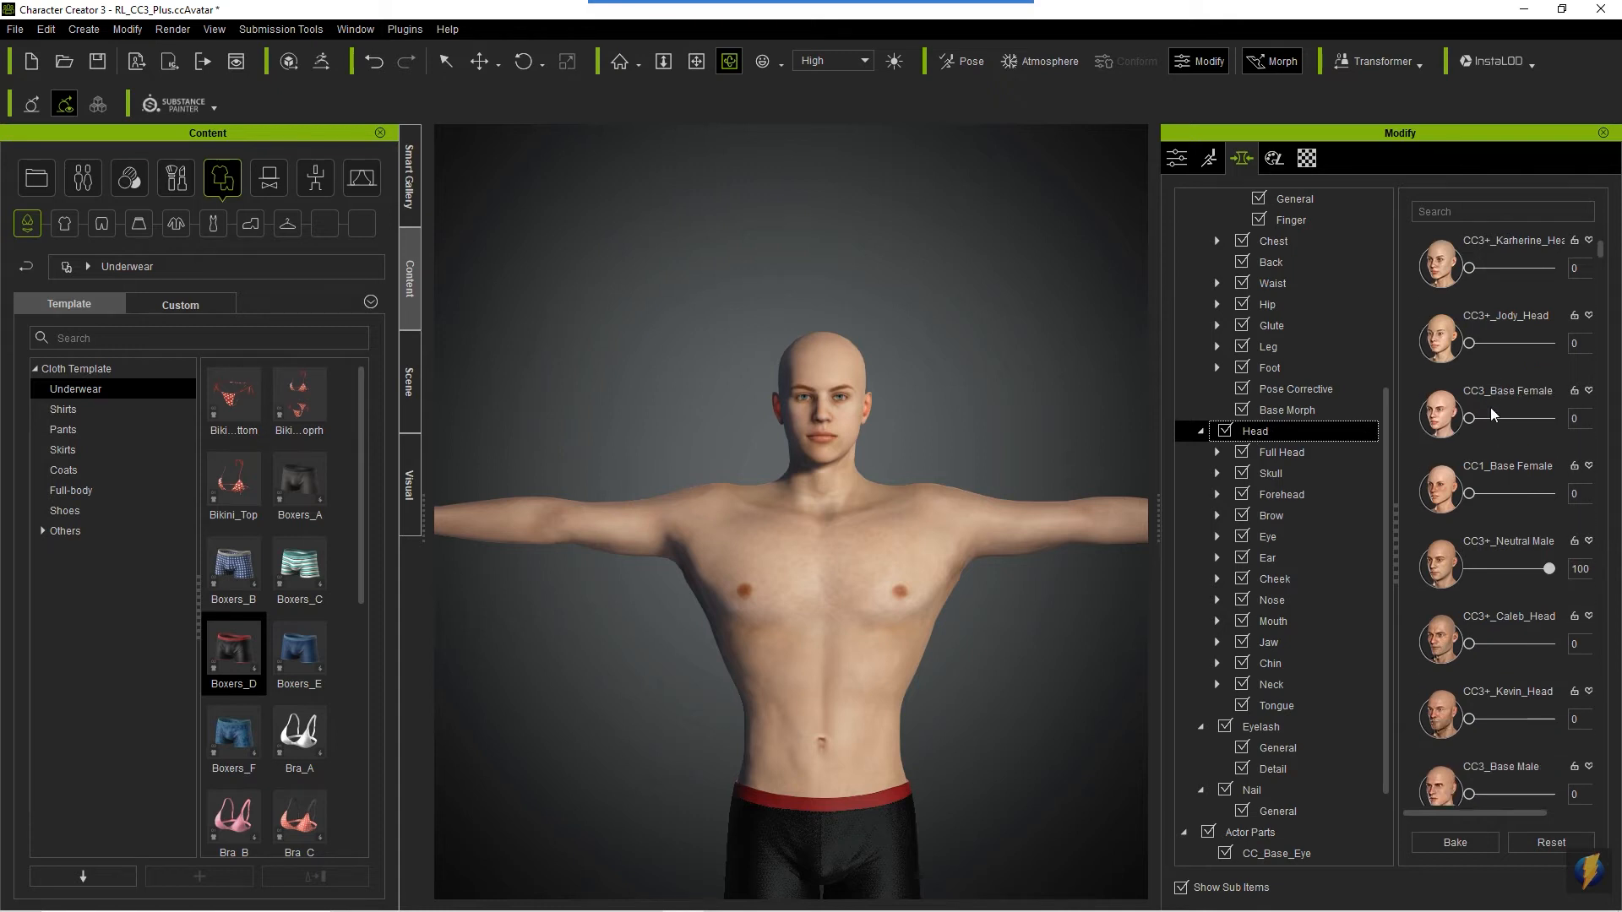
left_click_drag(1606, 269, 1597, 220)
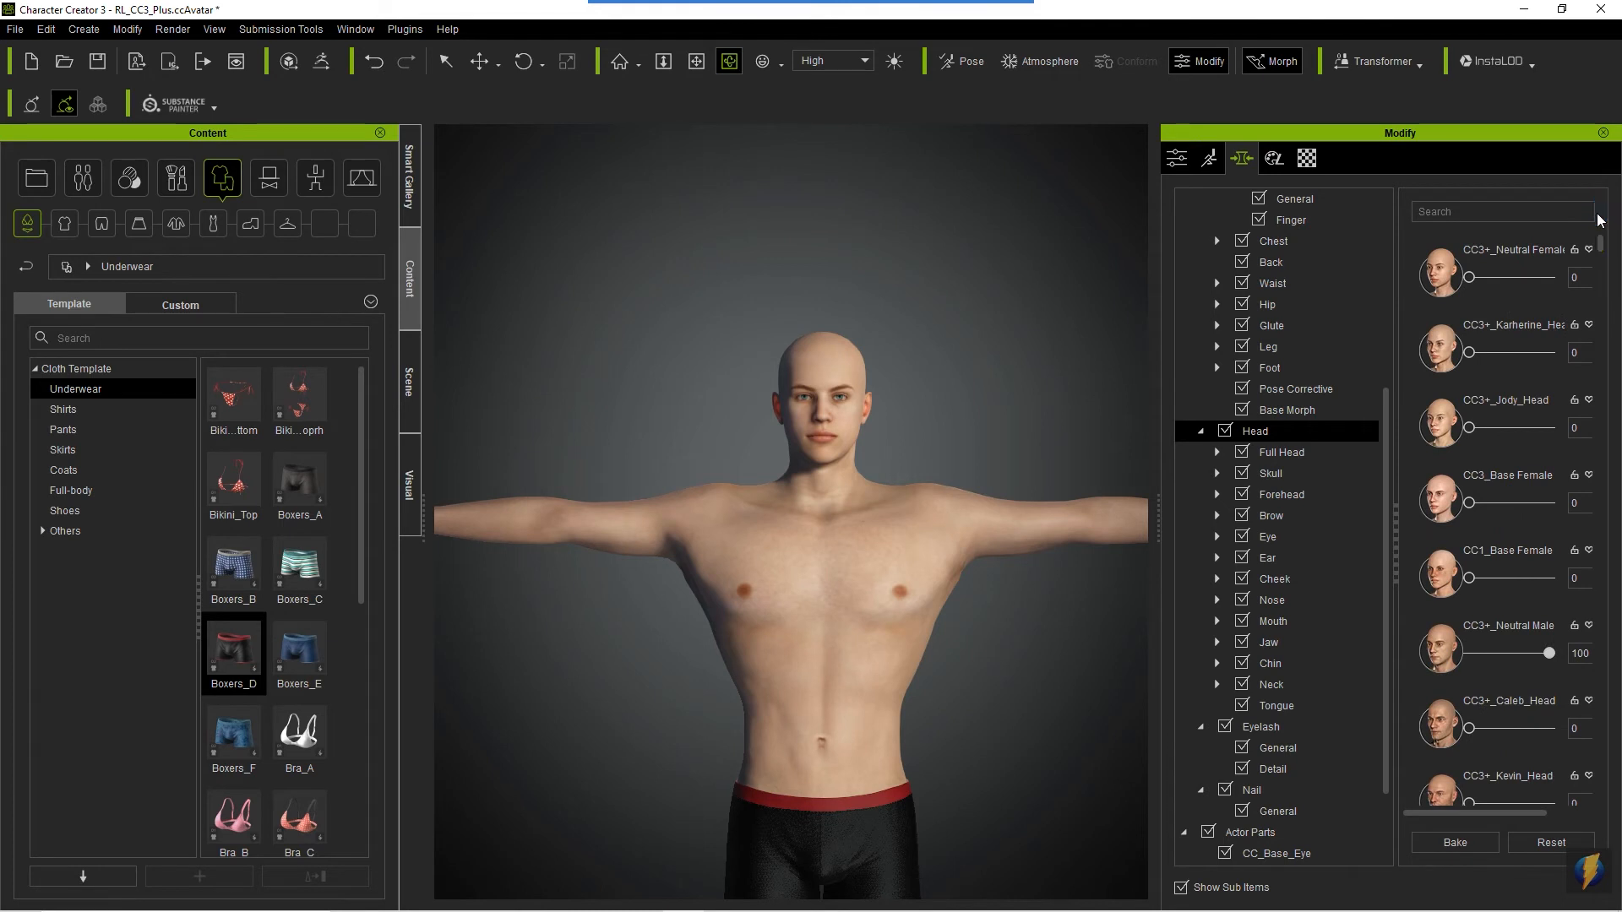
- Look through the Full Head, Skull and Forehead morphs and examine the avatar's head up close
left_click(1276, 454)
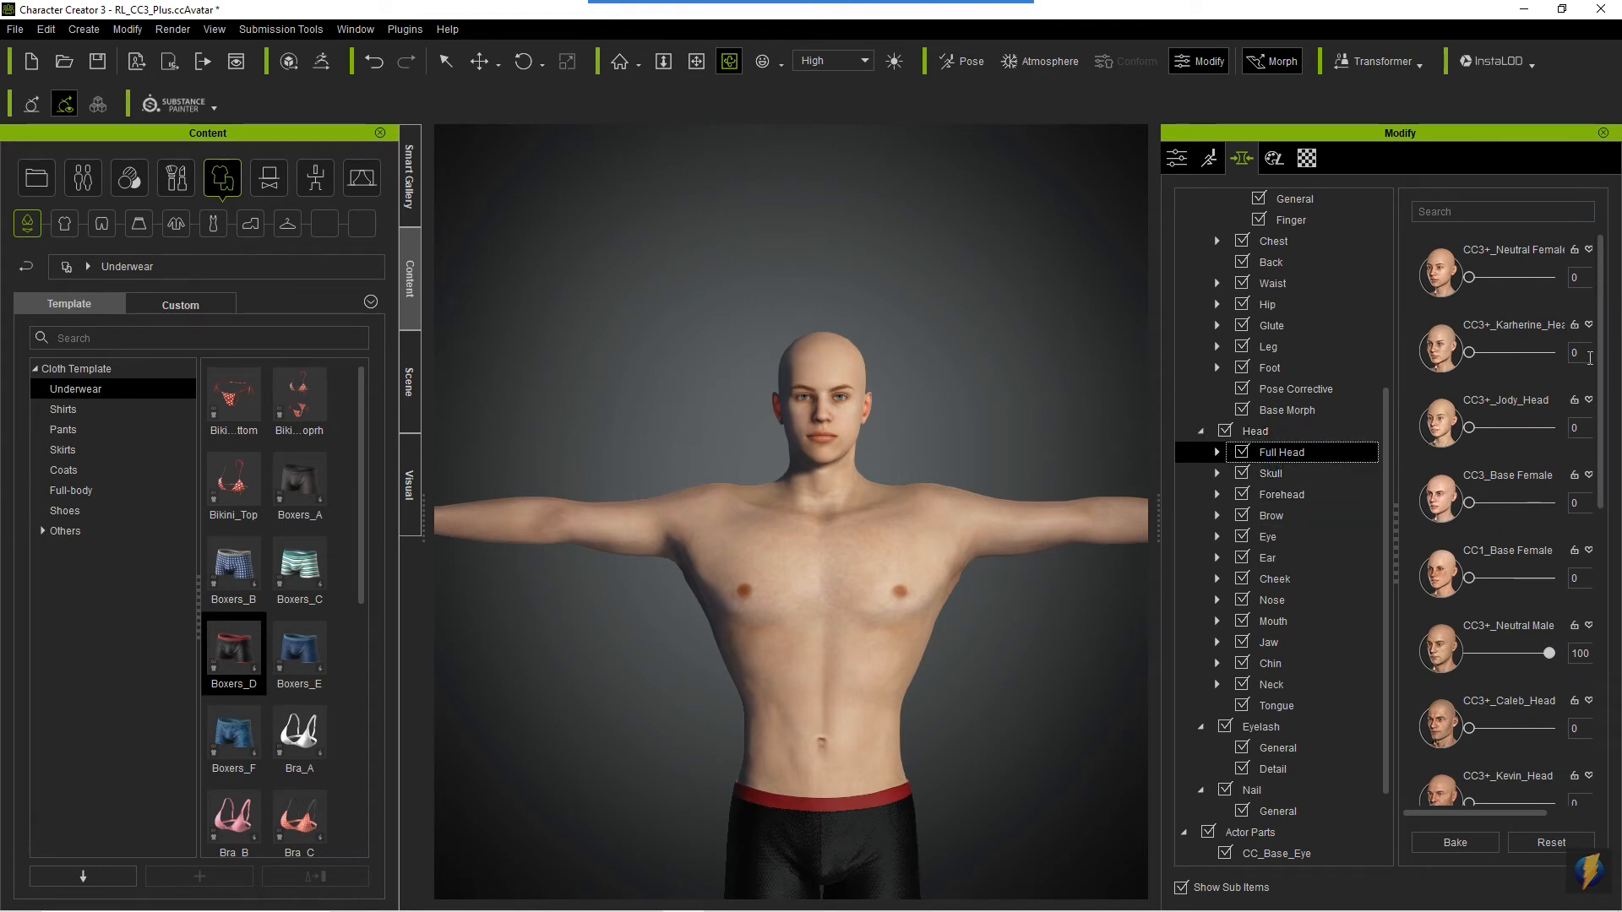
left_click_drag(1601, 356, 1612, 674)
left_click(1276, 474)
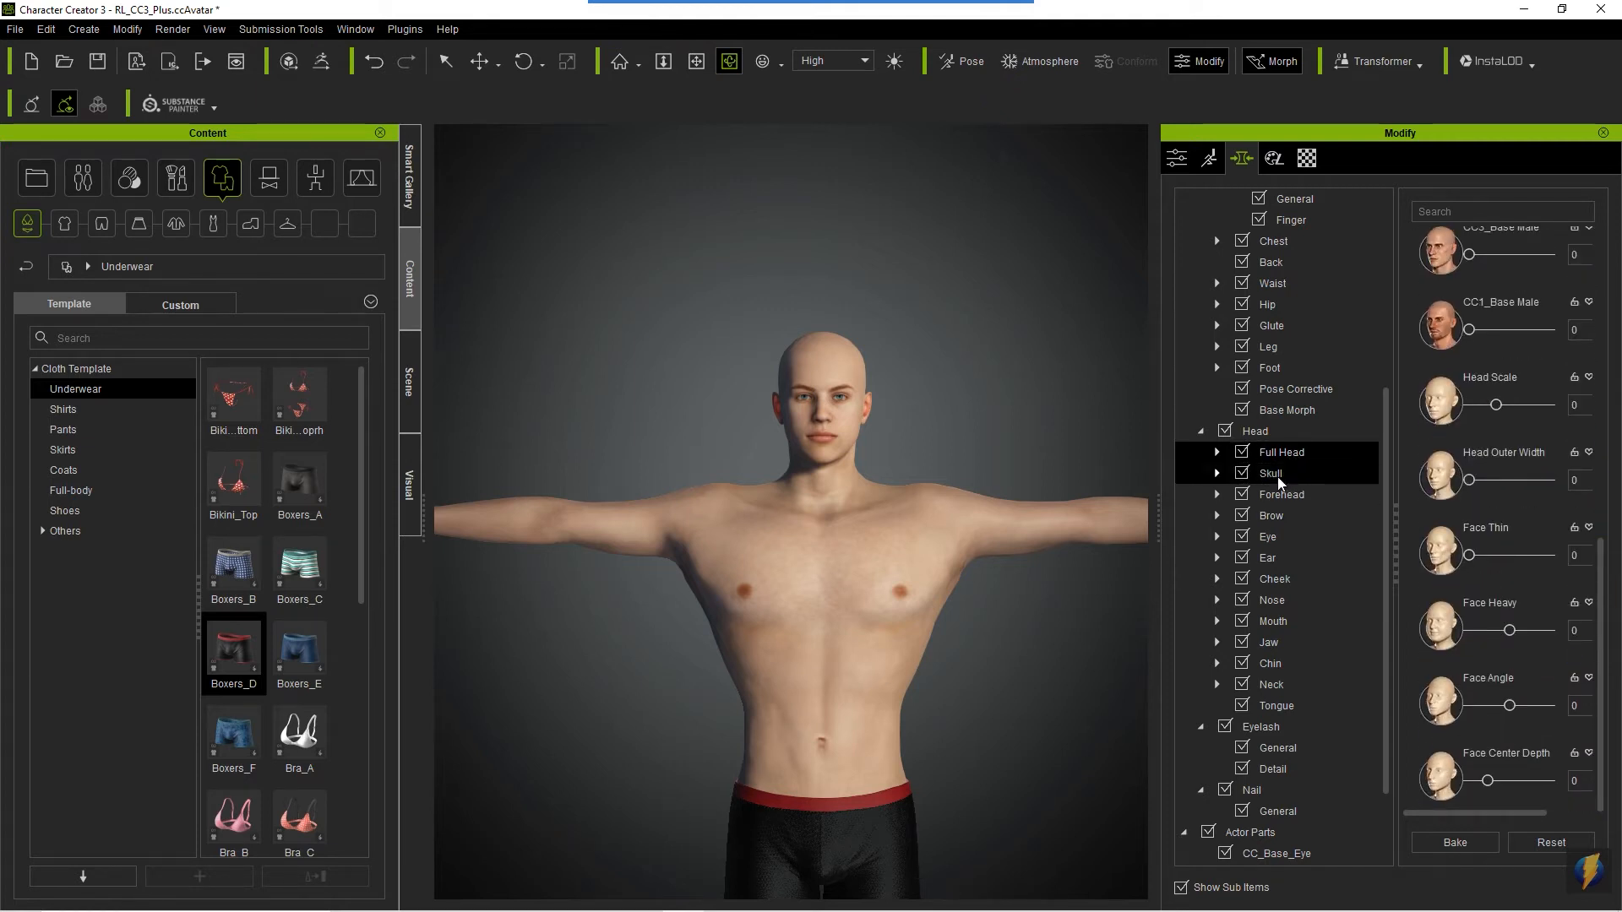
left_click(1283, 496)
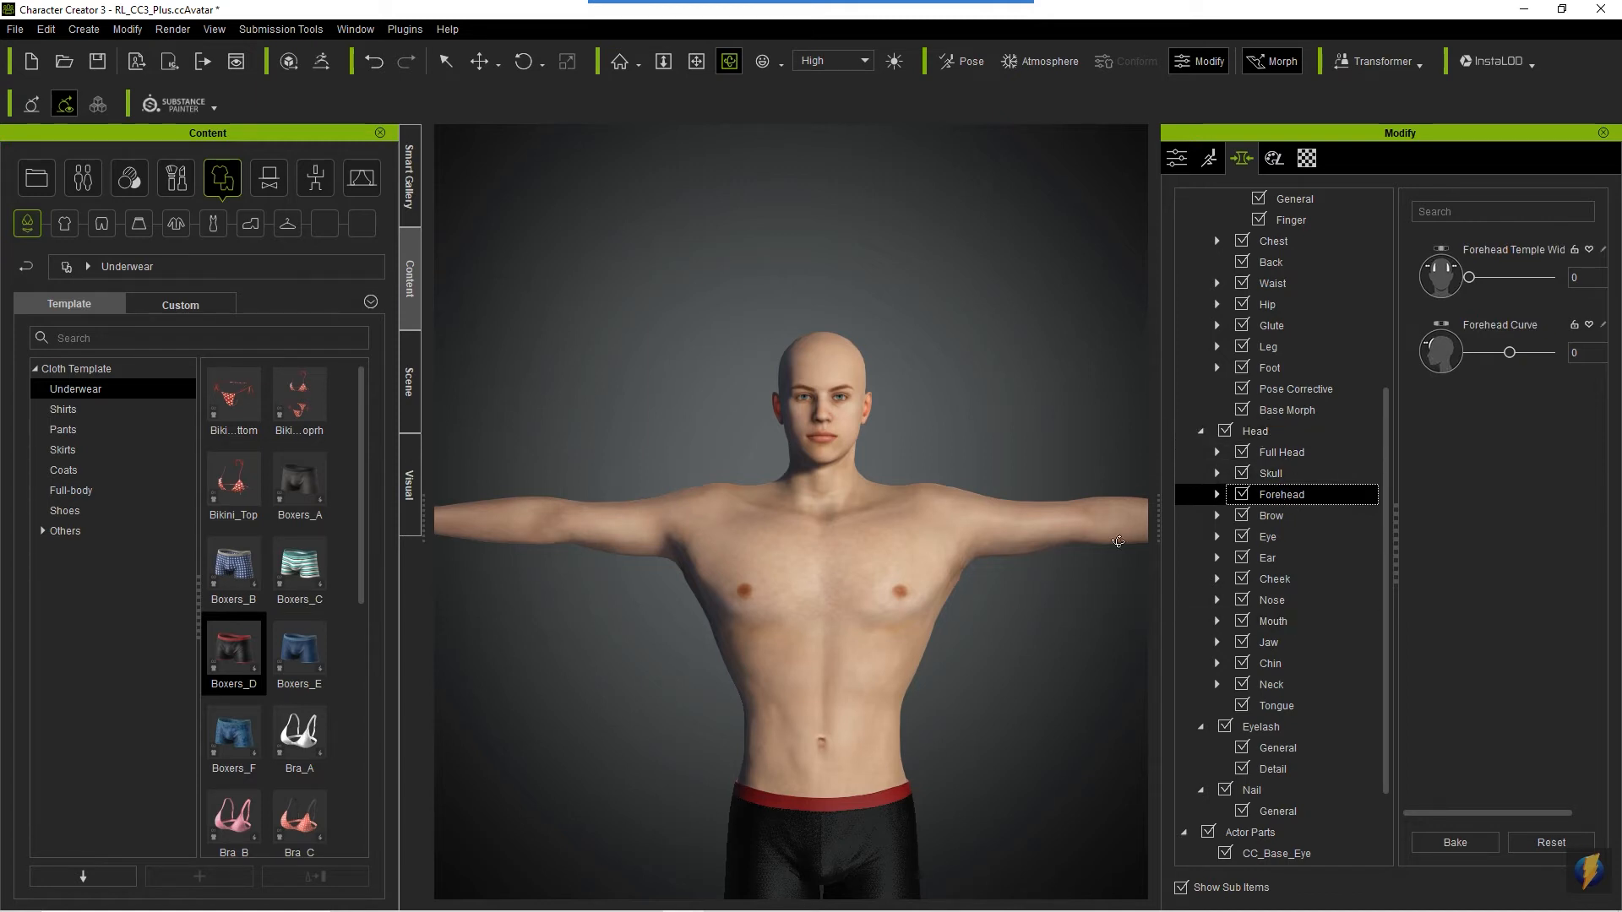
mouse_move(845, 560)
right_mouse_down()
mouse_move(841, 576)
mouse_move(1177, 572)
mouse_move(846, 559)
right_mouse_up()
scroll(845, 560, "up", 3)
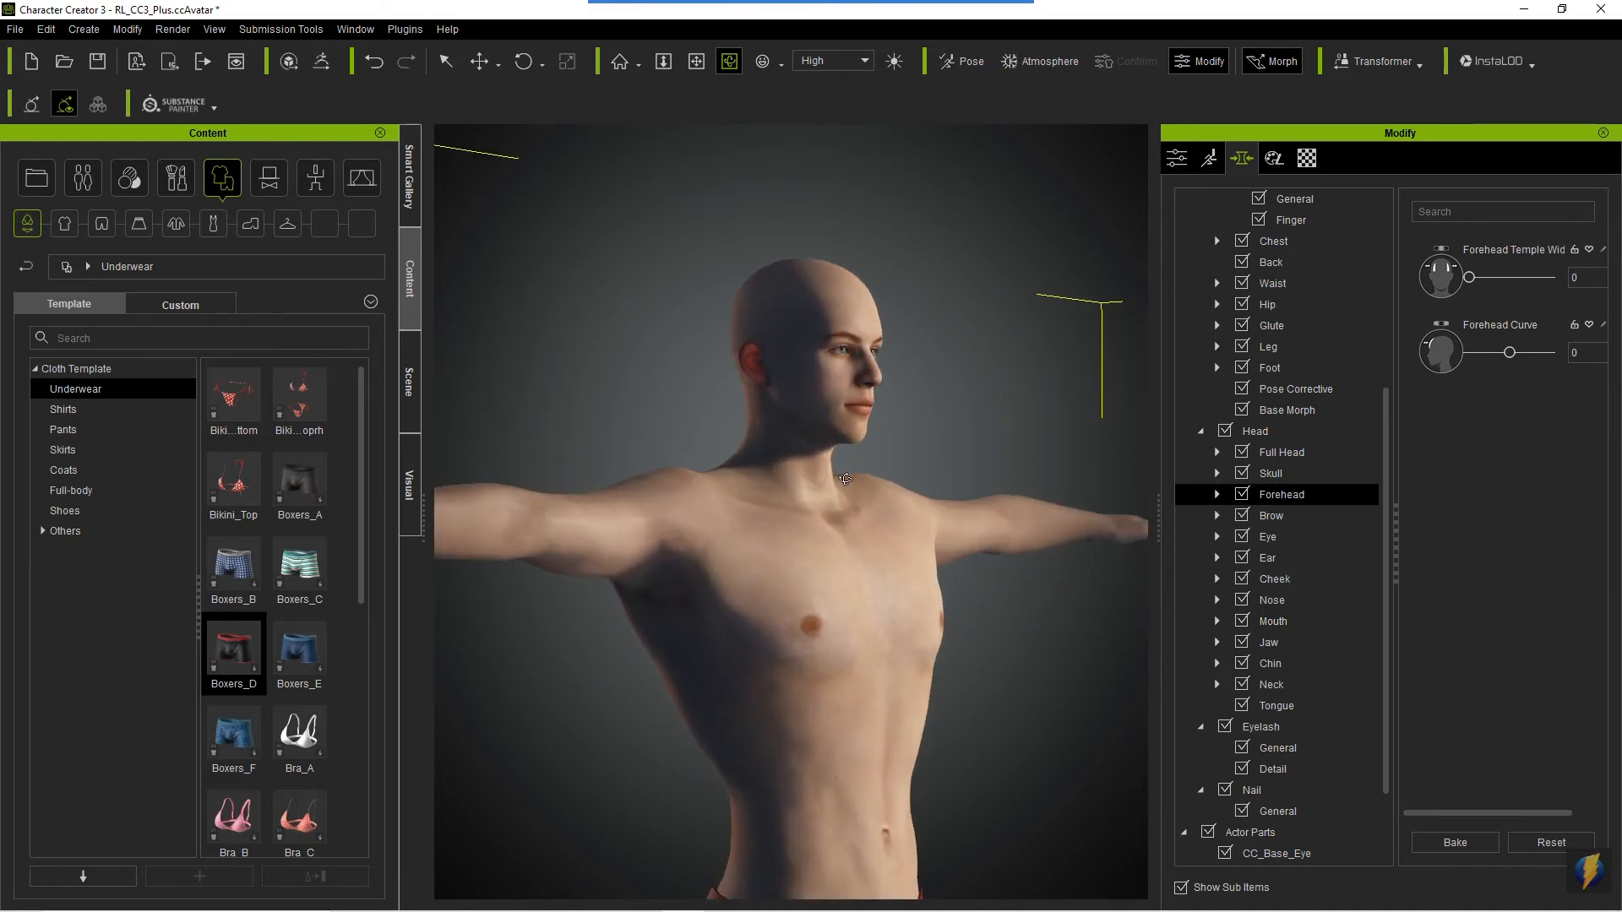
left_click(762, 63)
right_click_drag(715, 582, 999, 591)
scroll(993, 590, "down", 3)
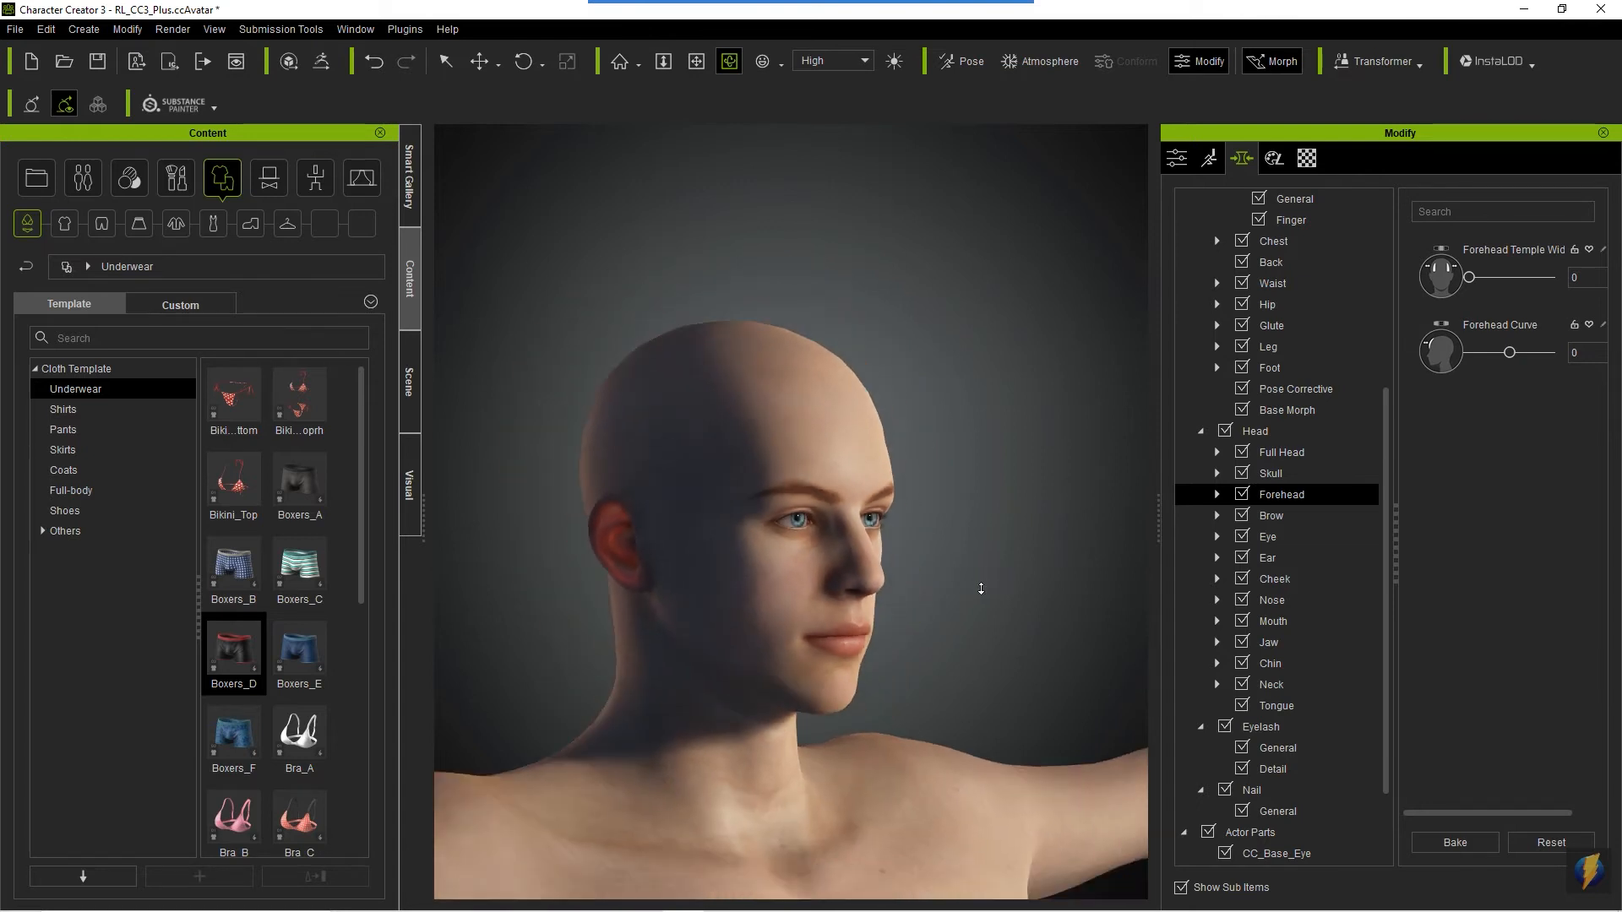
middle_click_drag(932, 621, 952, 572)
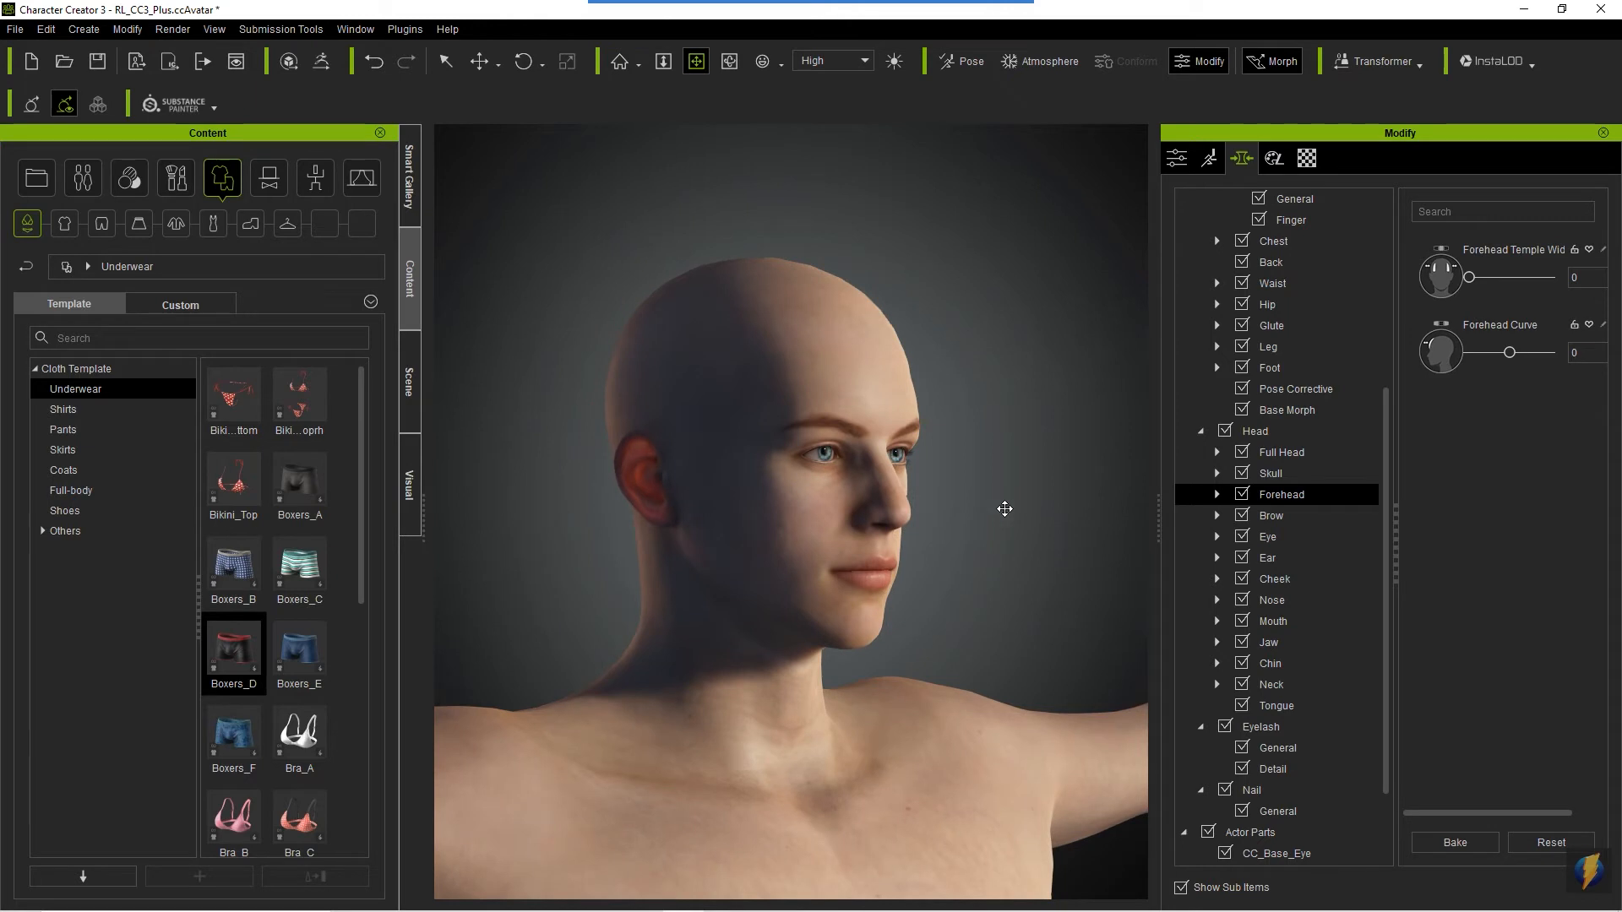
- Set Skull Height to 6 and Skull Width to -25 in the Skull morphs
left_click(1305, 473)
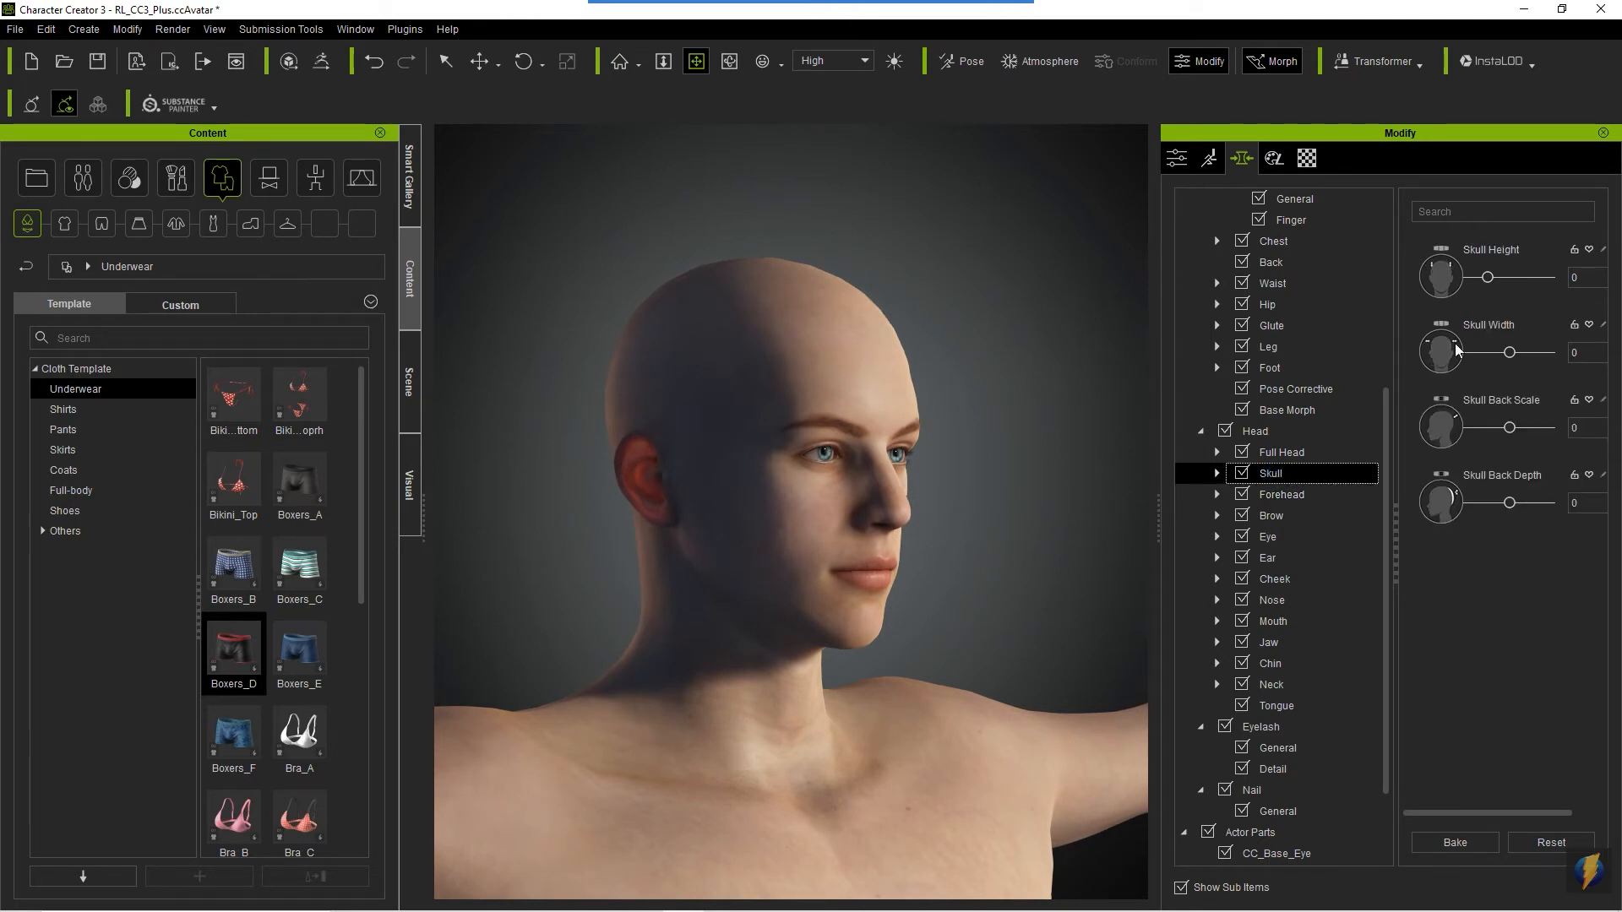
scroll(944, 471, "down", 3)
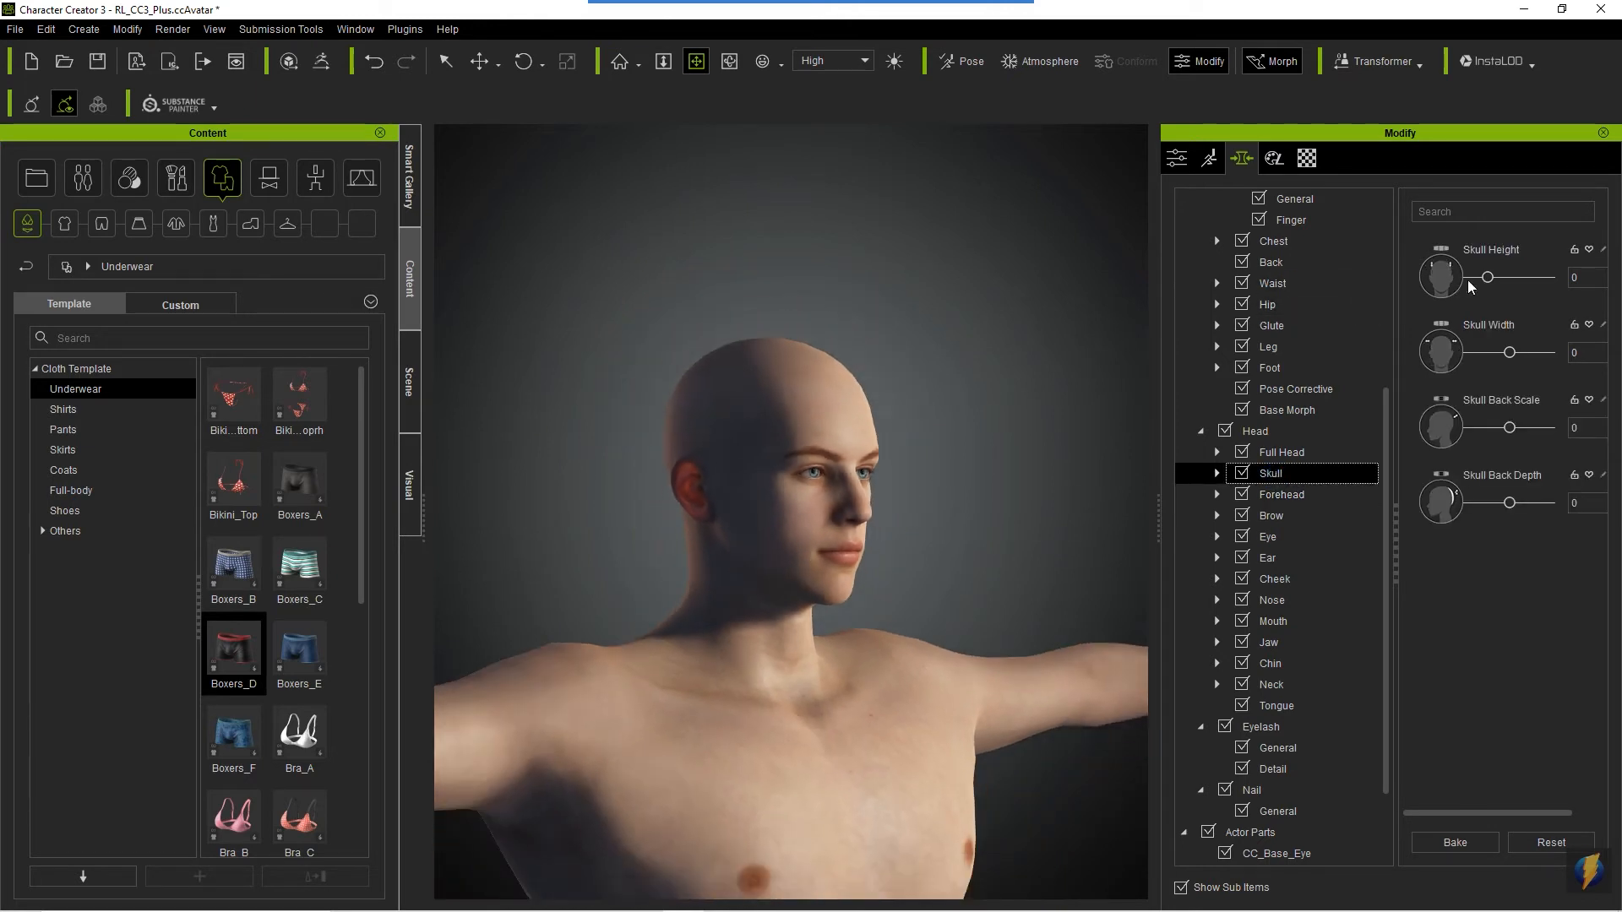
mouse_move(1487, 279)
left_mouse_down()
mouse_move(1580, 272)
mouse_move(1259, 284)
mouse_move(1475, 280)
mouse_move(1484, 298)
left_mouse_up()
right_click_drag(685, 537, 607, 580)
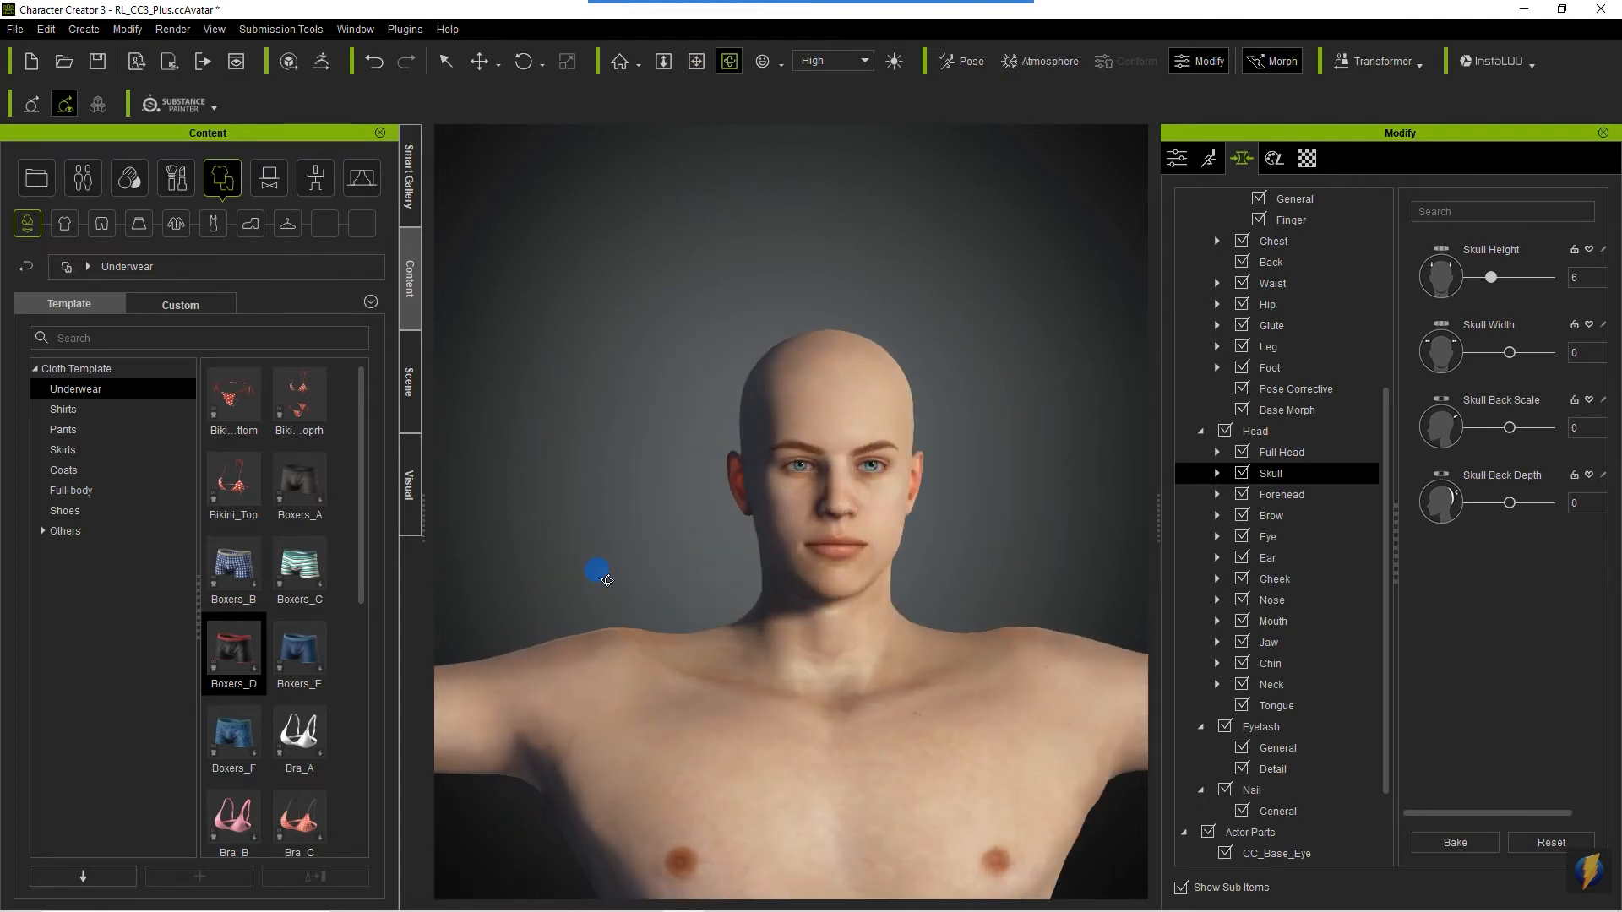
mouse_move(1511, 354)
left_mouse_down()
mouse_move(1609, 351)
mouse_move(1344, 347)
mouse_move(1513, 351)
left_mouse_up()
- Try Skull Back Scale at 100 and a changed Skull Back Depth in profile view, undoing each change
right_click_drag(735, 457, 1238, 473)
left_click_drag(1511, 429, 1550, 429)
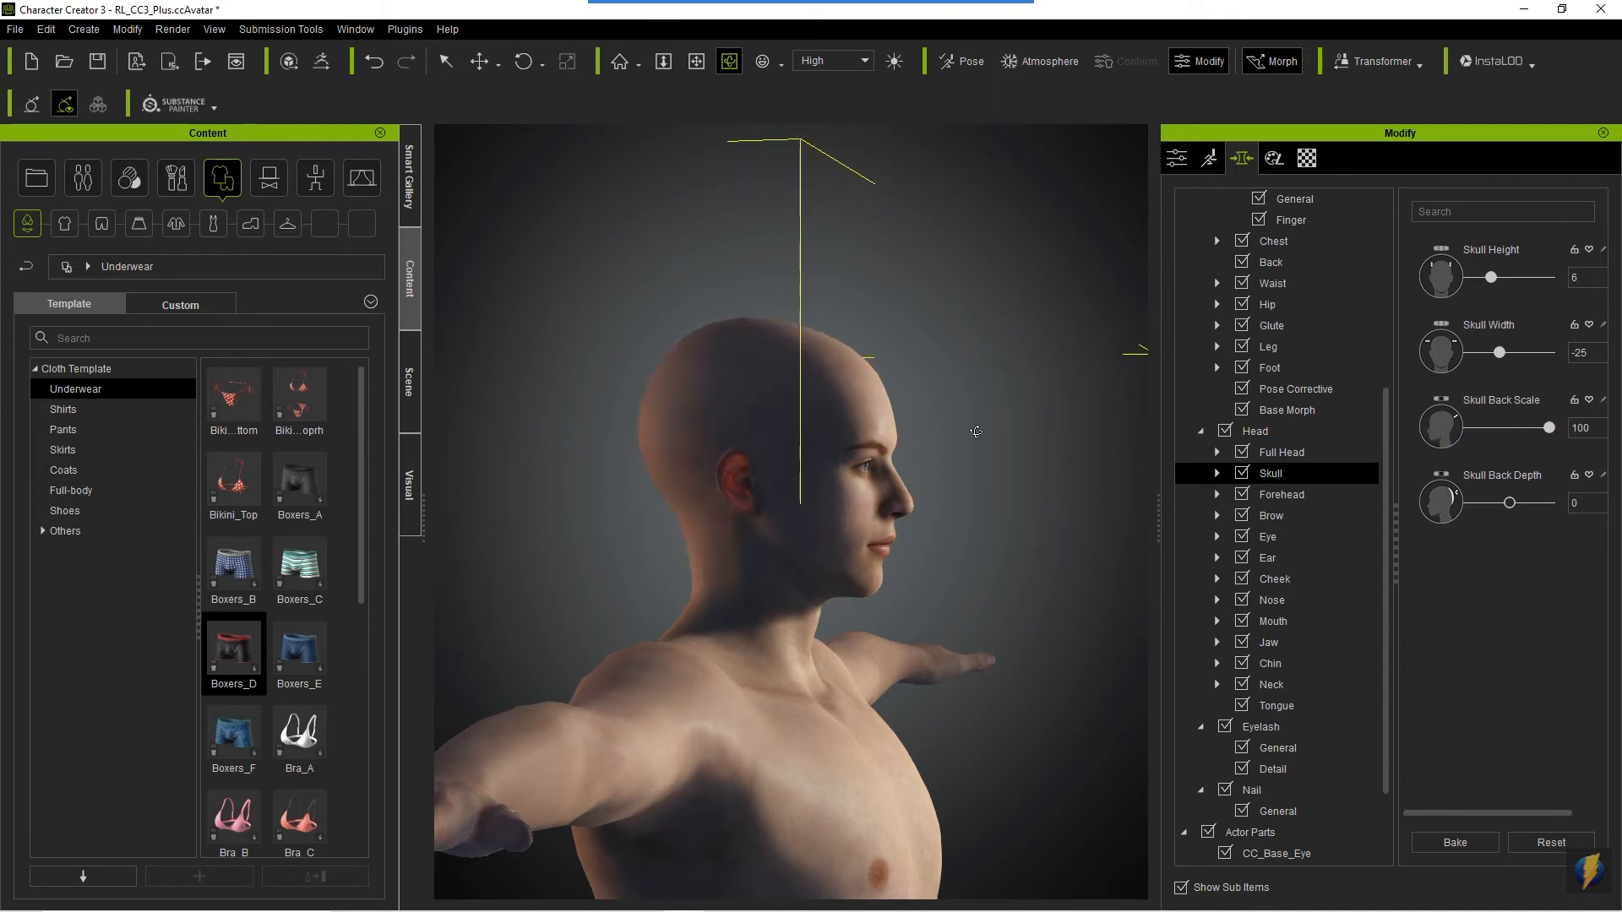
key("ctrl+z")
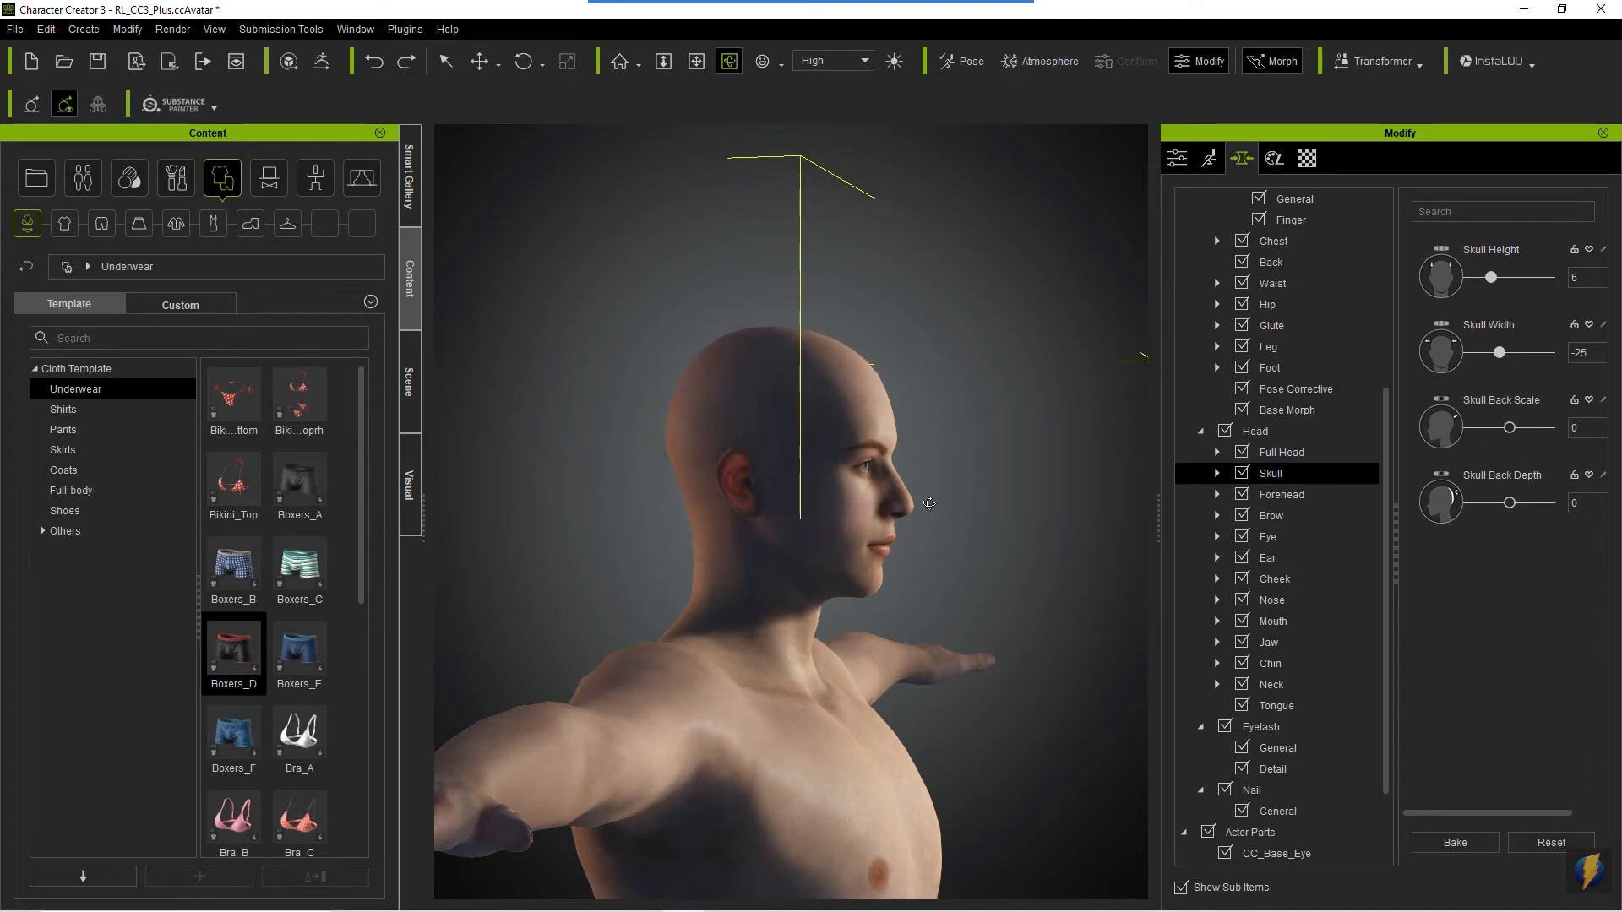
left_click_drag(1512, 508, 1451, 505)
key("ctrl+z")
middle_click_drag(1014, 470, 1019, 477)
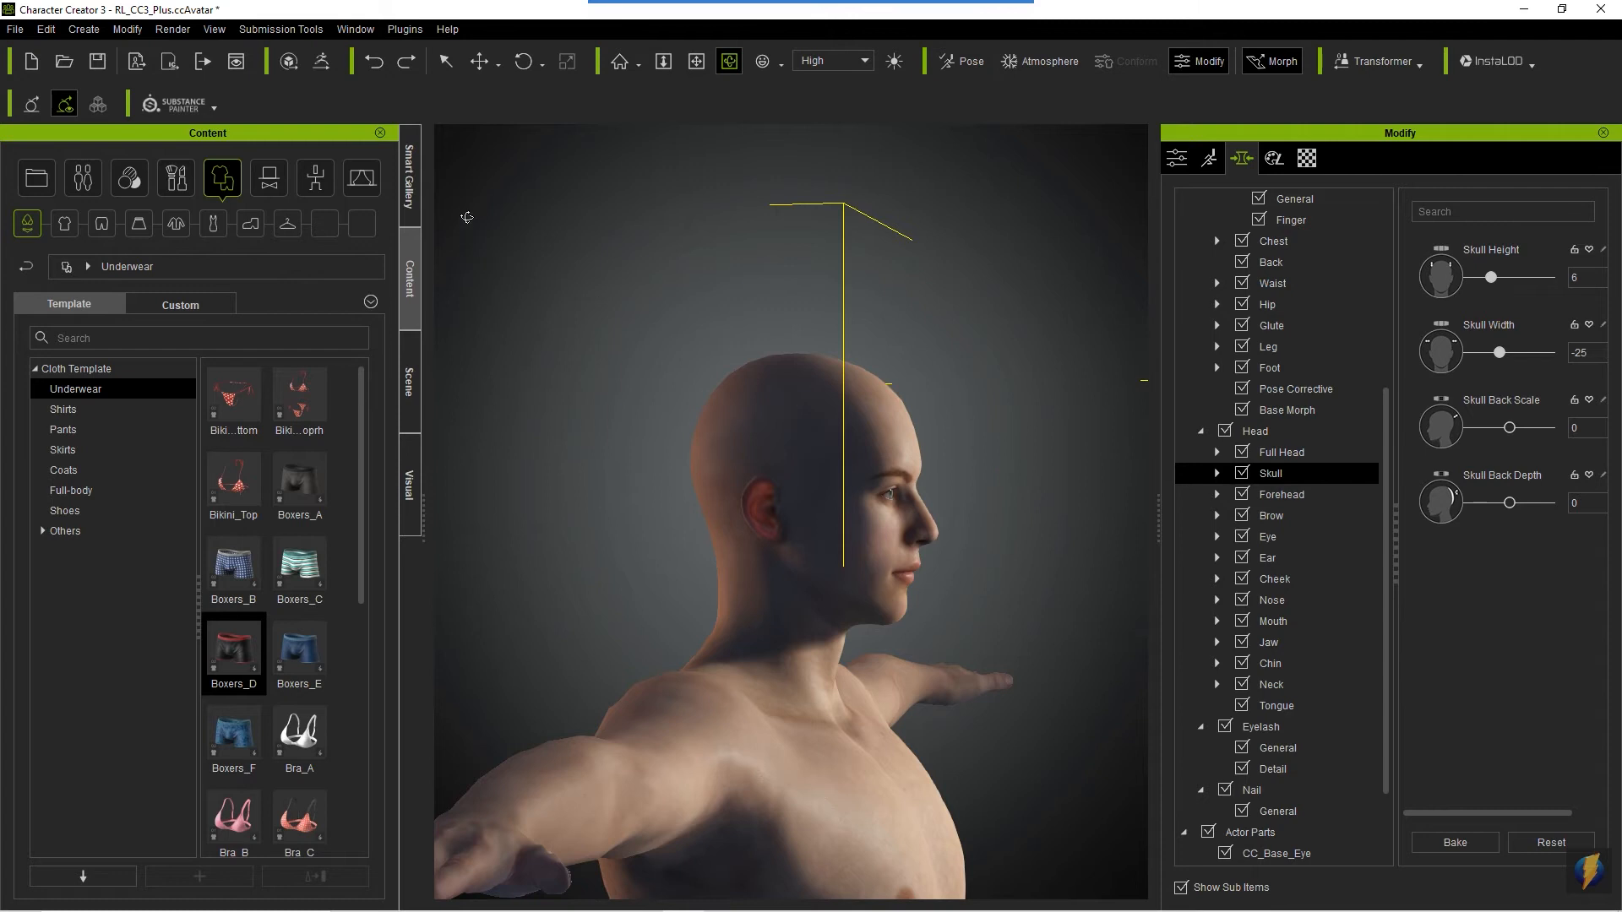
- Reshape the back of the skull directly on the model from the side
left_click(446, 61)
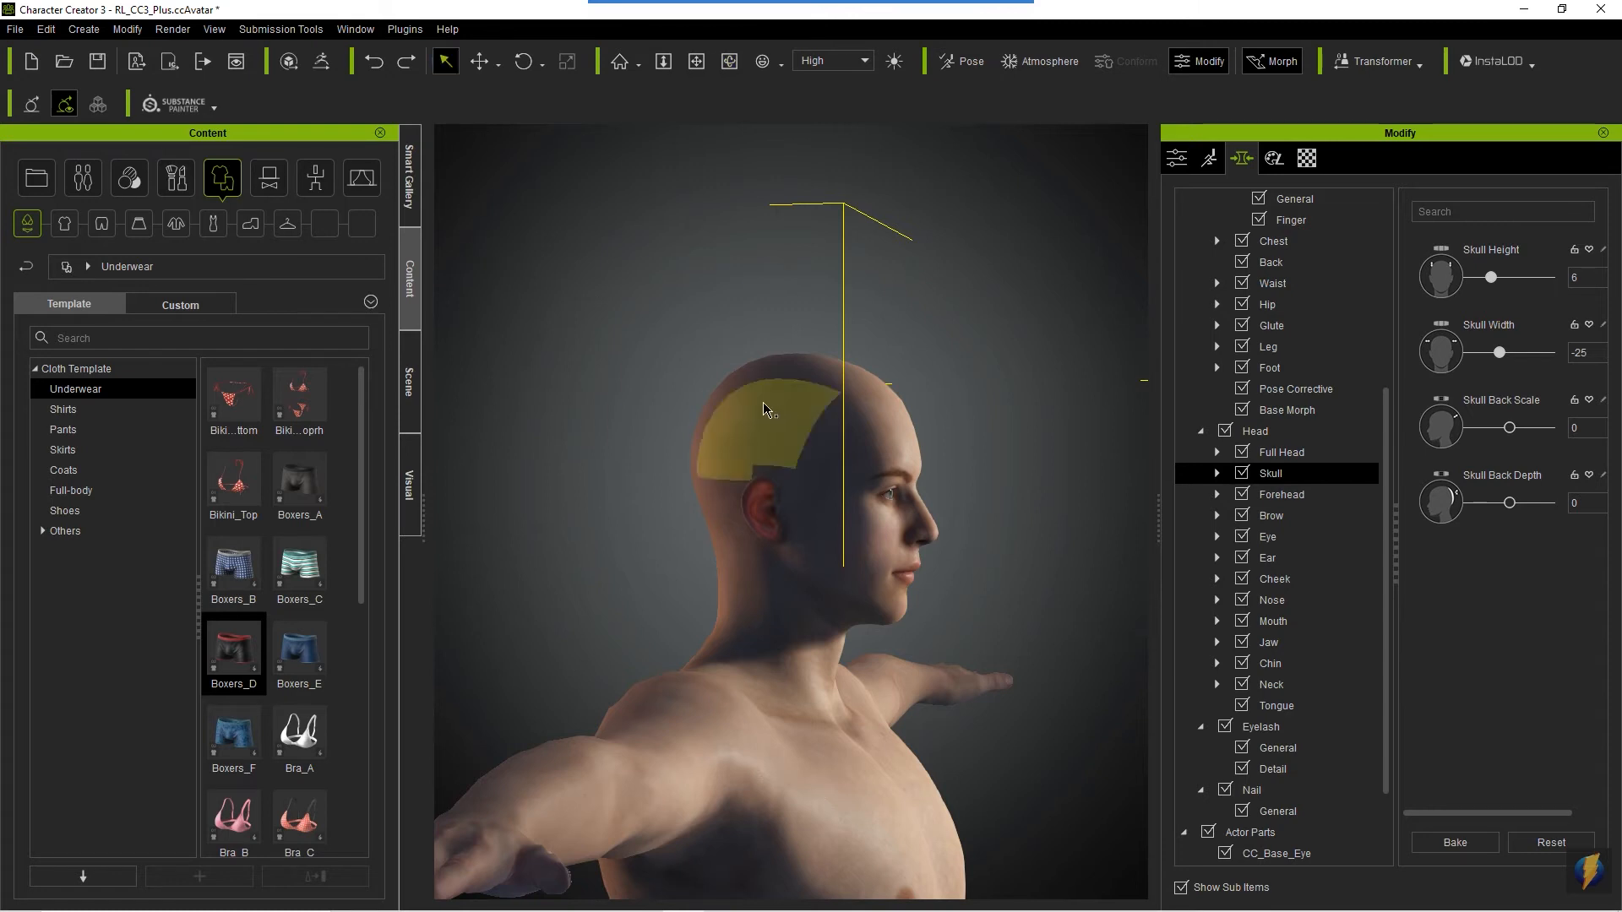
key("c")
left_click_drag(855, 512, 976, 601)
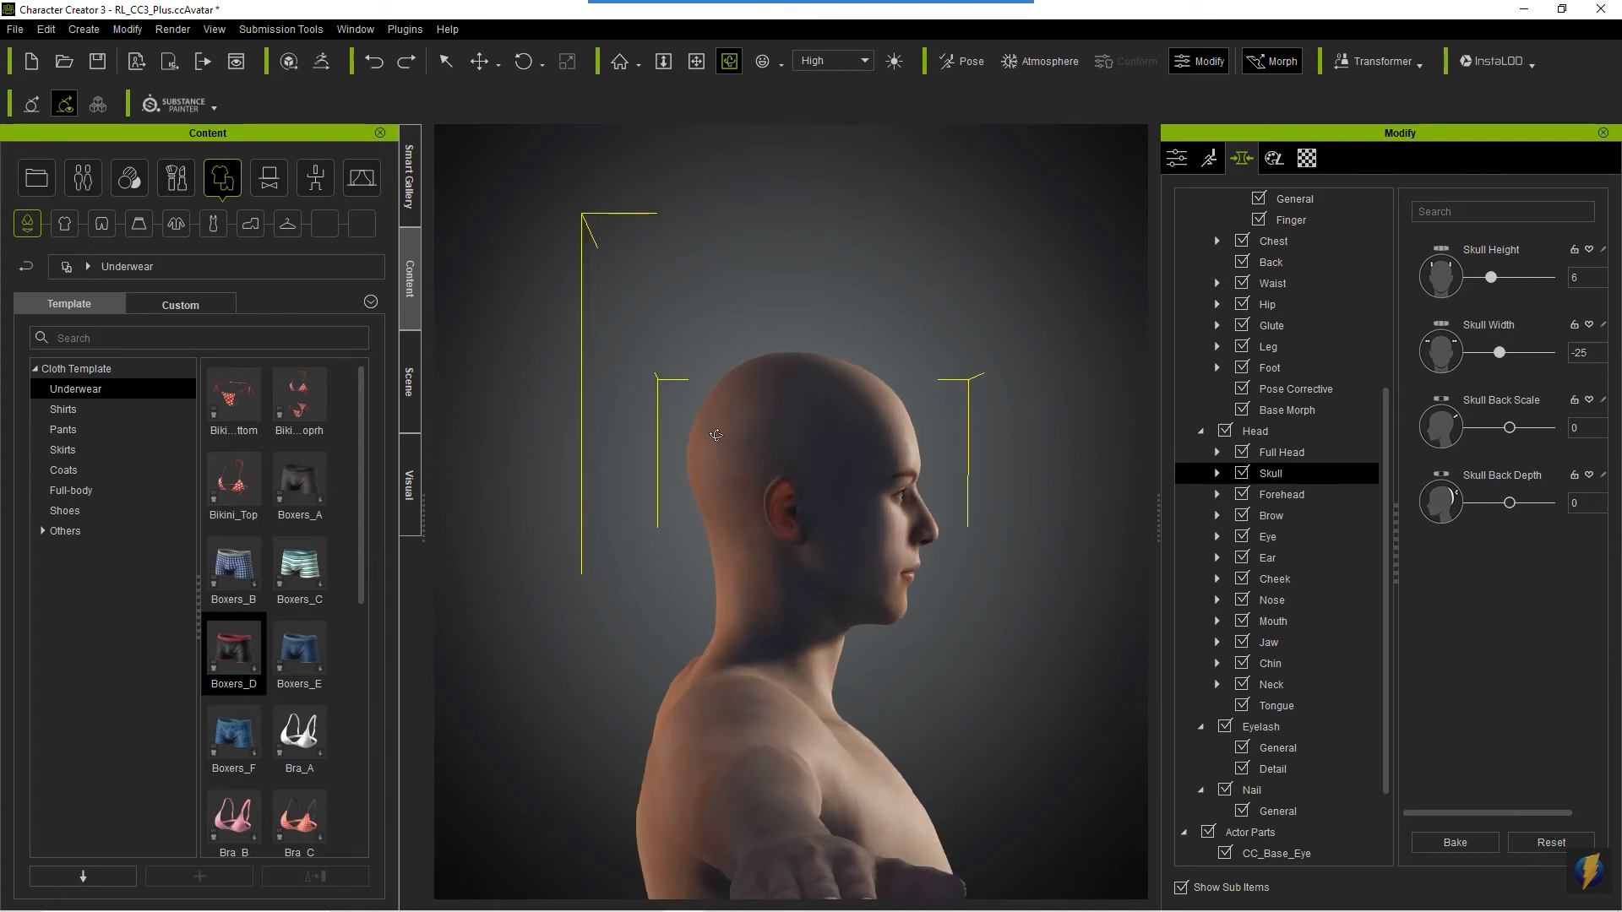
left_click(446, 61)
left_click_drag(695, 417, 550, 362)
left_click_drag(776, 422, 752, 465)
left_click_drag(965, 690, 425, 720, "alt")
left_click_drag(941, 625, 911, 624, "alt")
- Try Forehead Curve and the forehead temple width morph at 100 one after the other, reverting each
left_click(1288, 494)
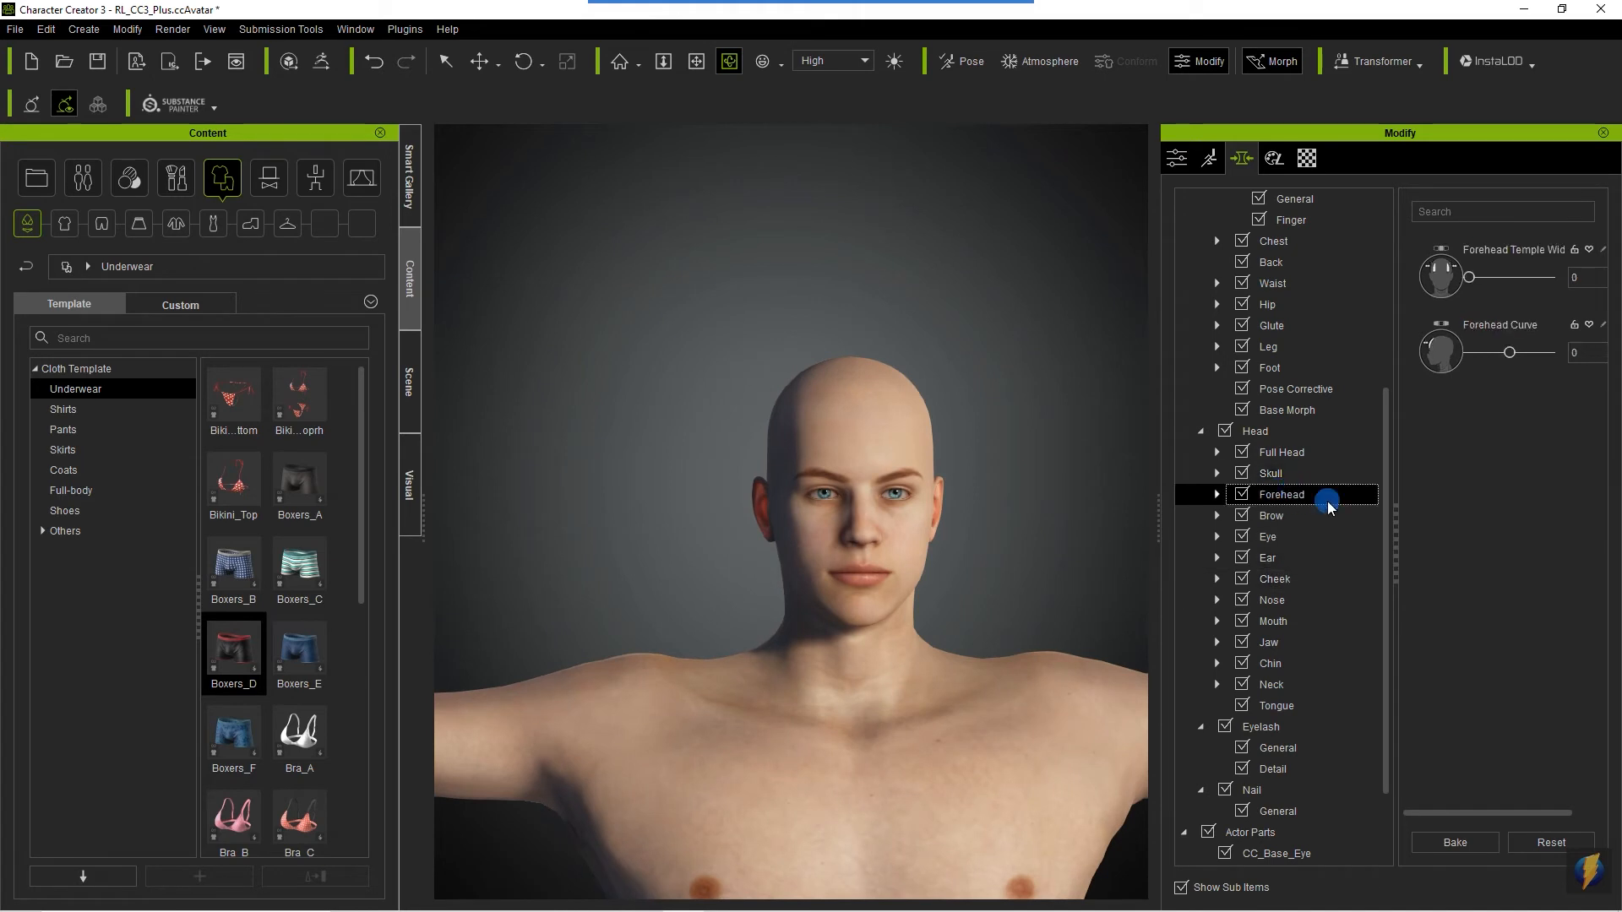
scroll(962, 547, "up", 2)
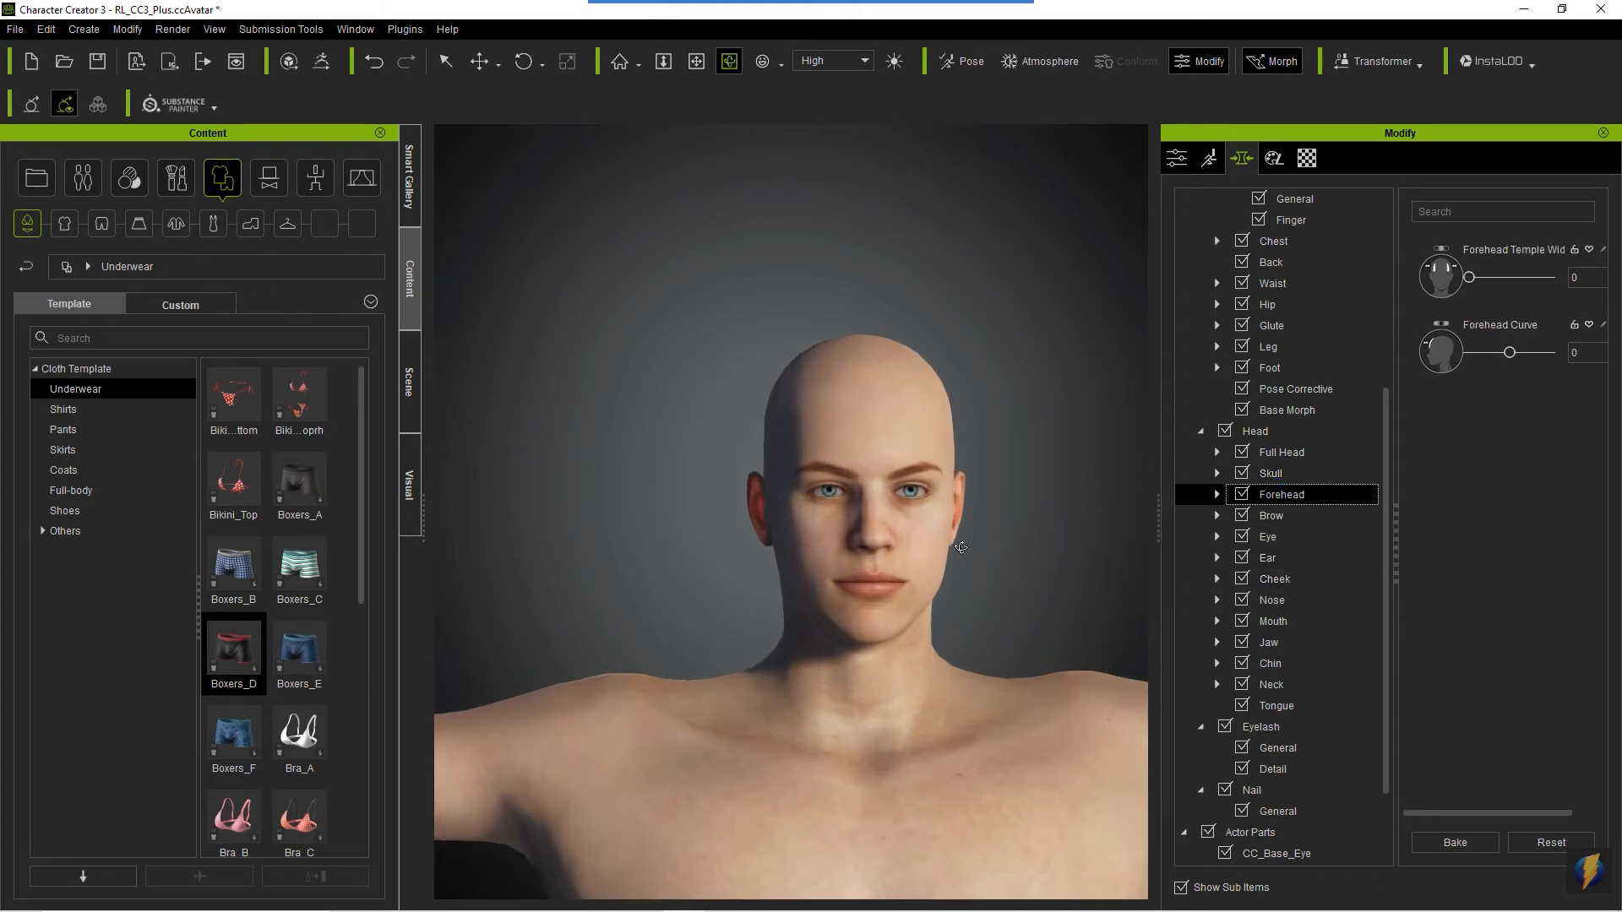
left_click_drag(730, 547, 1242, 561, "alt")
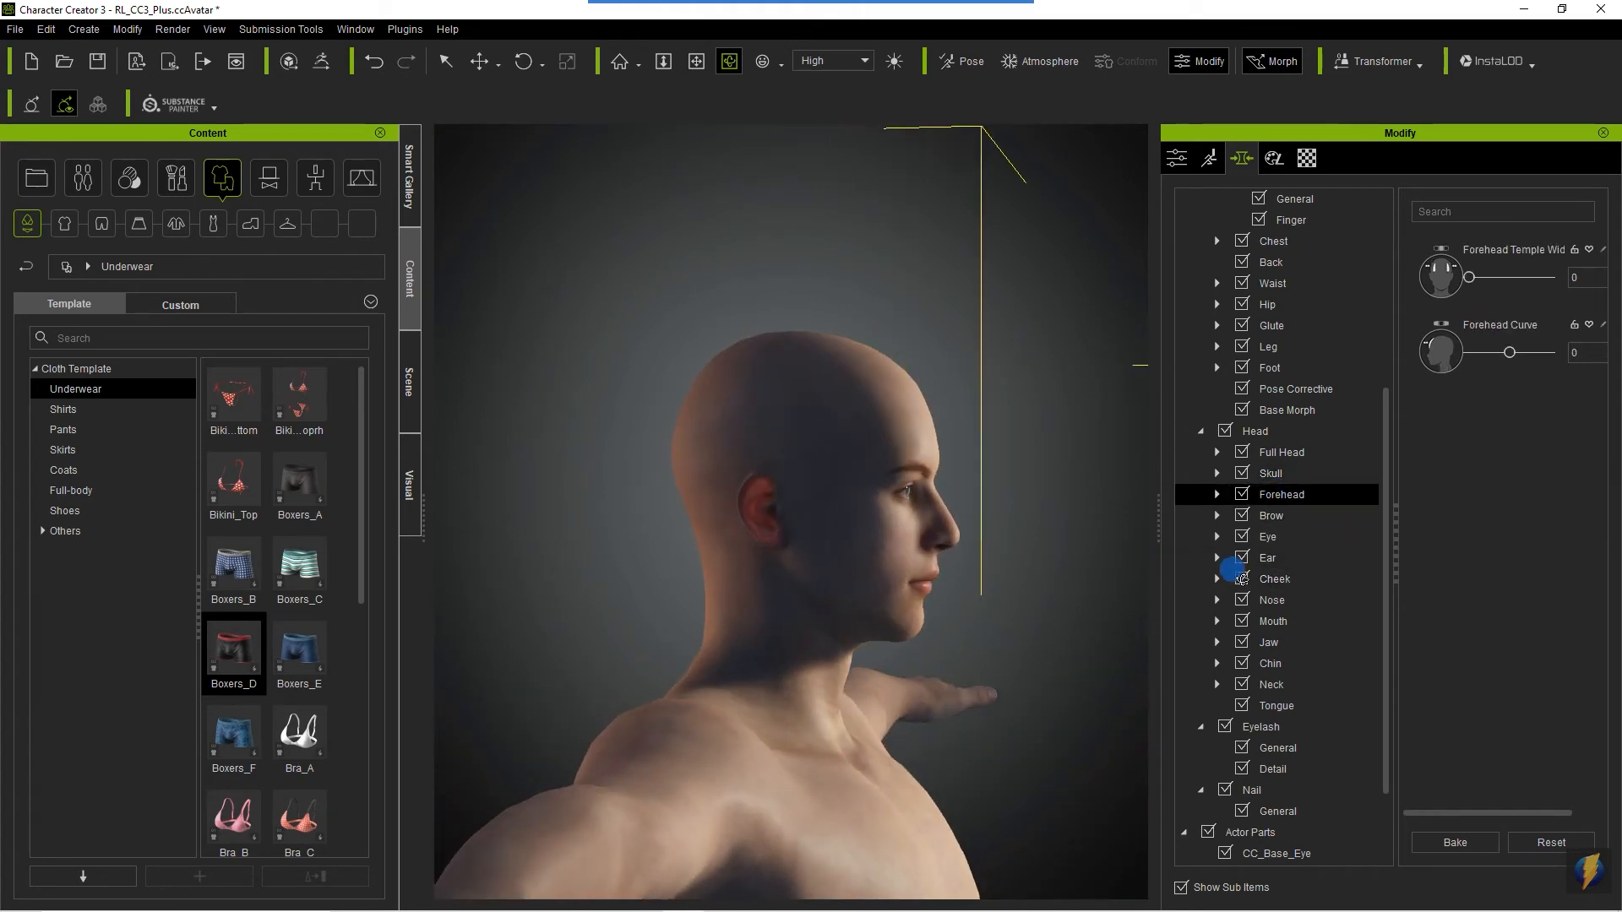
left_click_drag(1508, 350, 1617, 366)
left_click_drag(1498, 380, 1550, 407)
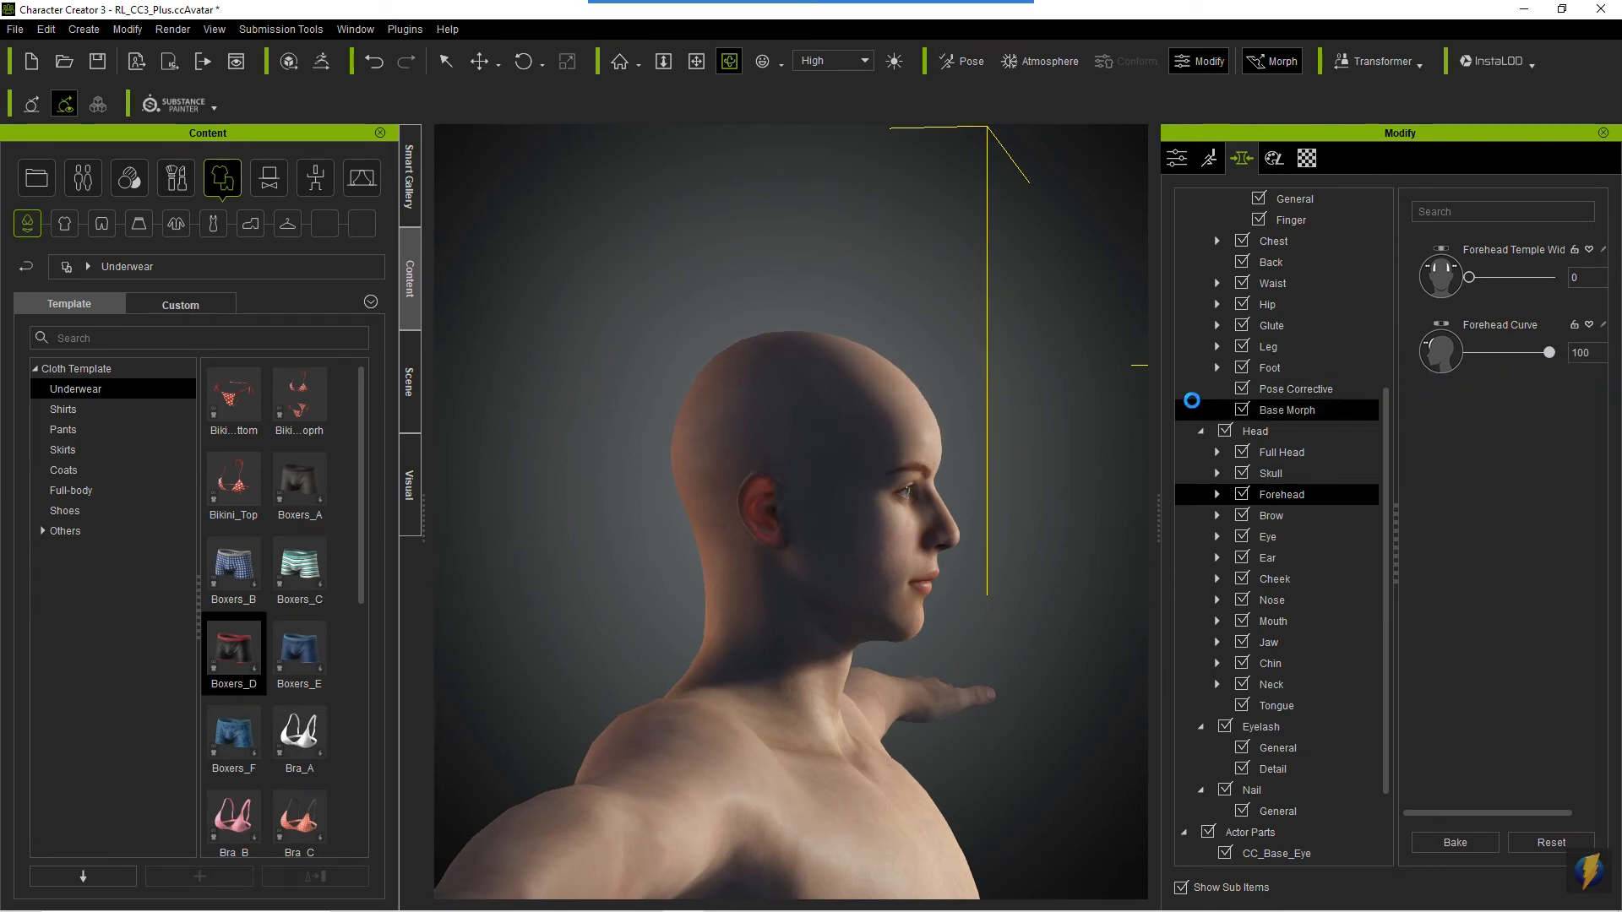
key("ctrl+z")
left_click_drag(1468, 279, 1553, 279)
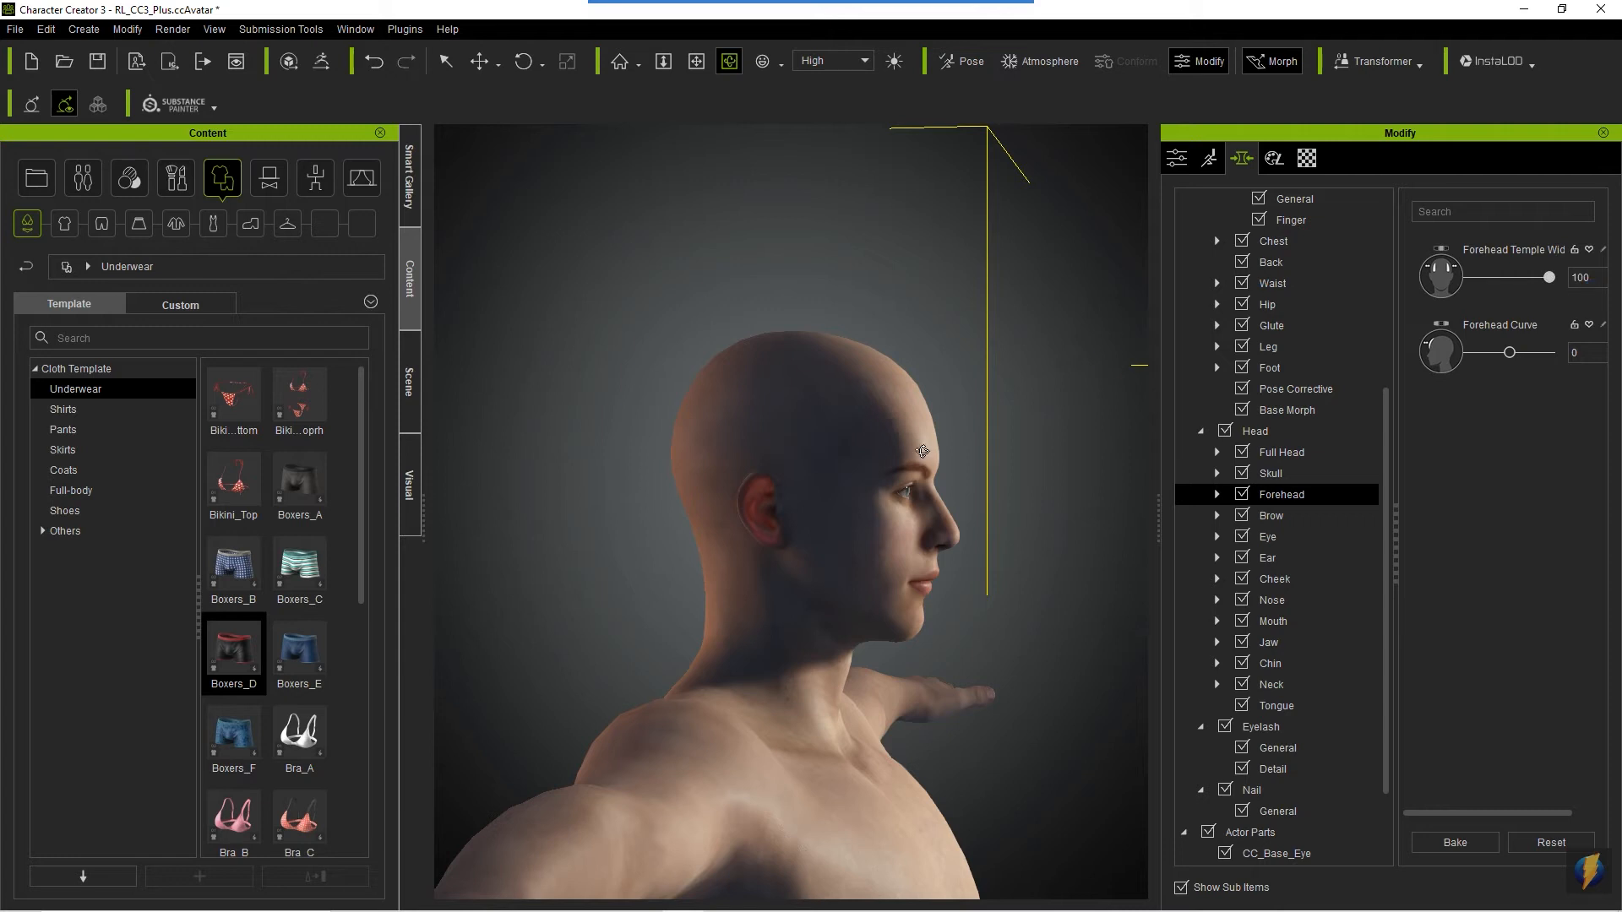
left_click_drag(863, 513, 427, 579)
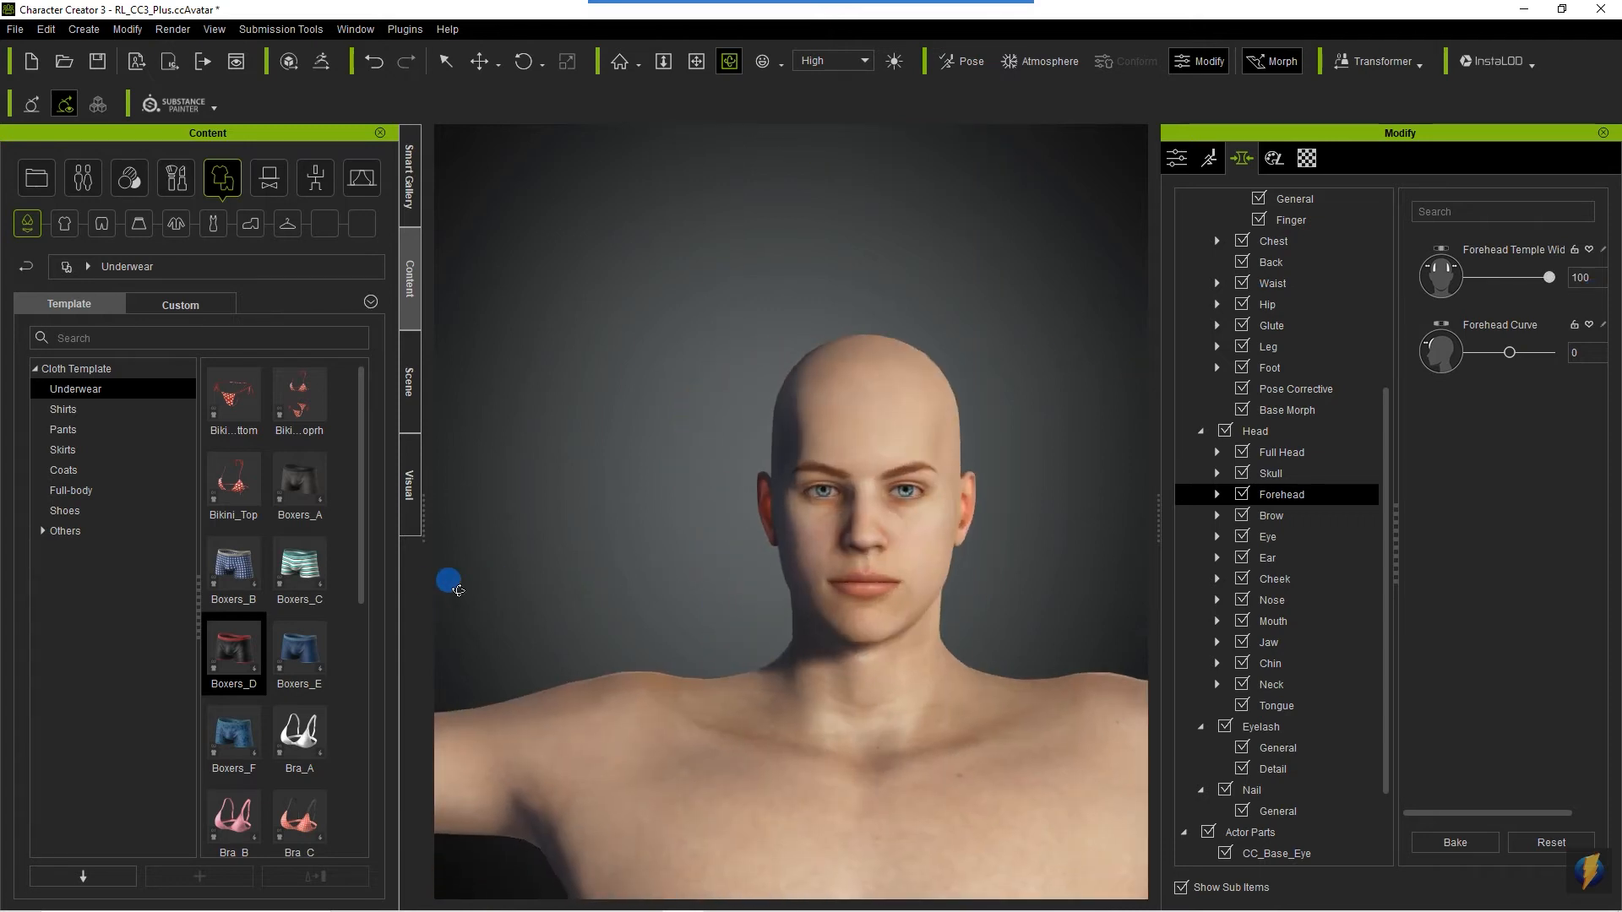
left_click_drag(1549, 275, 1376, 296)
- In the Brow morphs, set Brow Height to 87, Brow Lower to 80 and Brow Angle to 100
left_click(1271, 515)
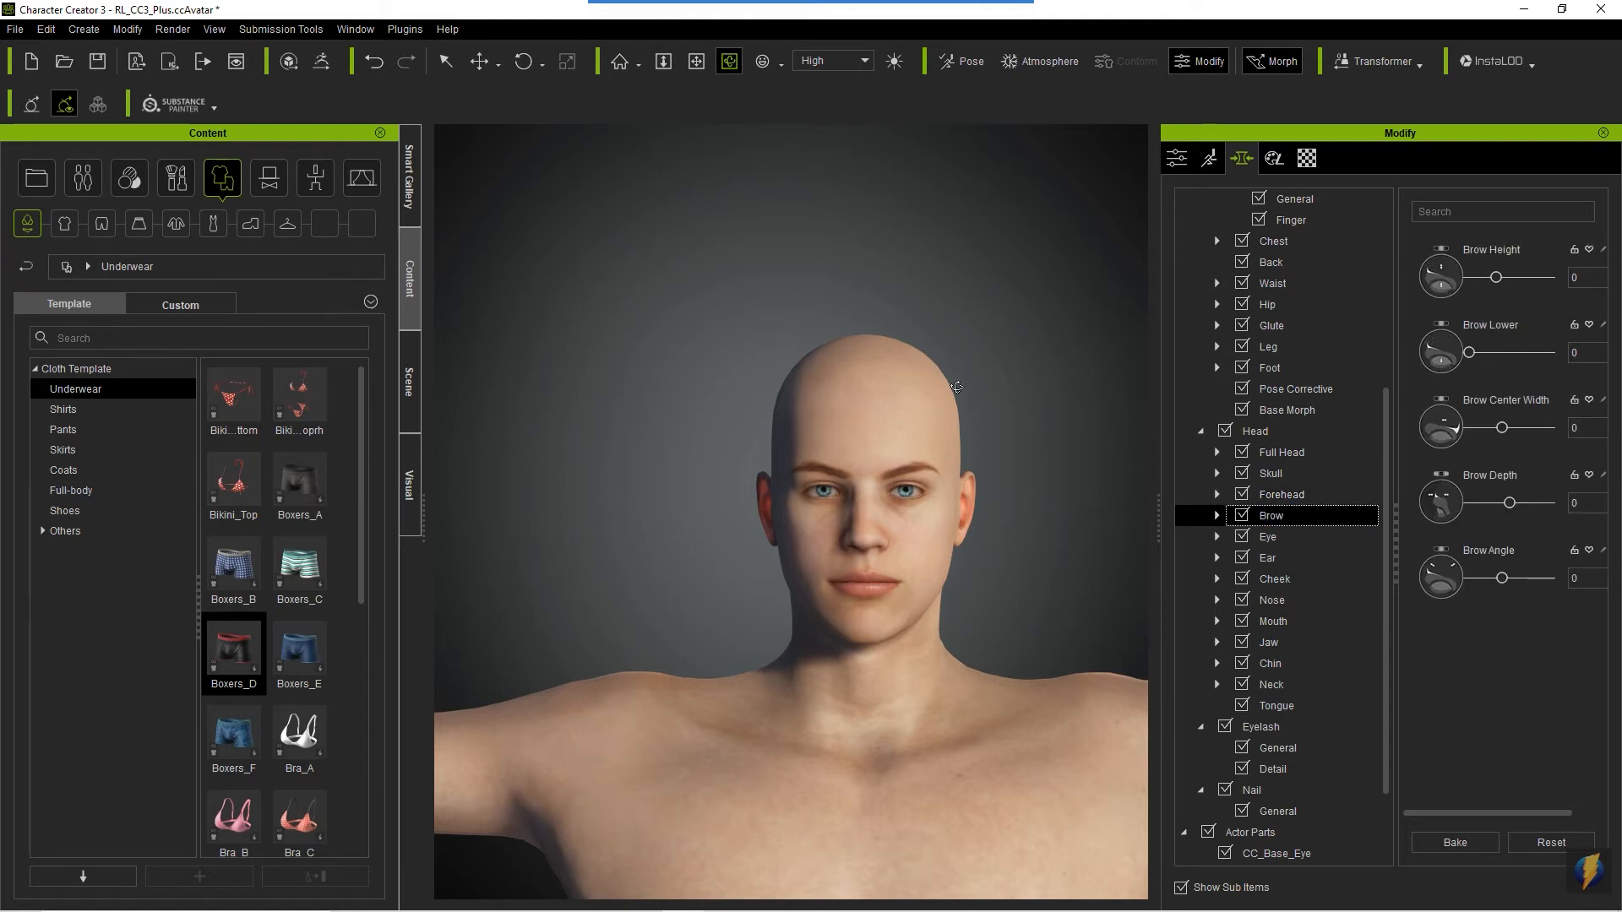
left_click_drag(1498, 277, 1534, 304)
left_click_drag(1469, 352, 1613, 351)
left_click_drag(1502, 579, 1615, 581)
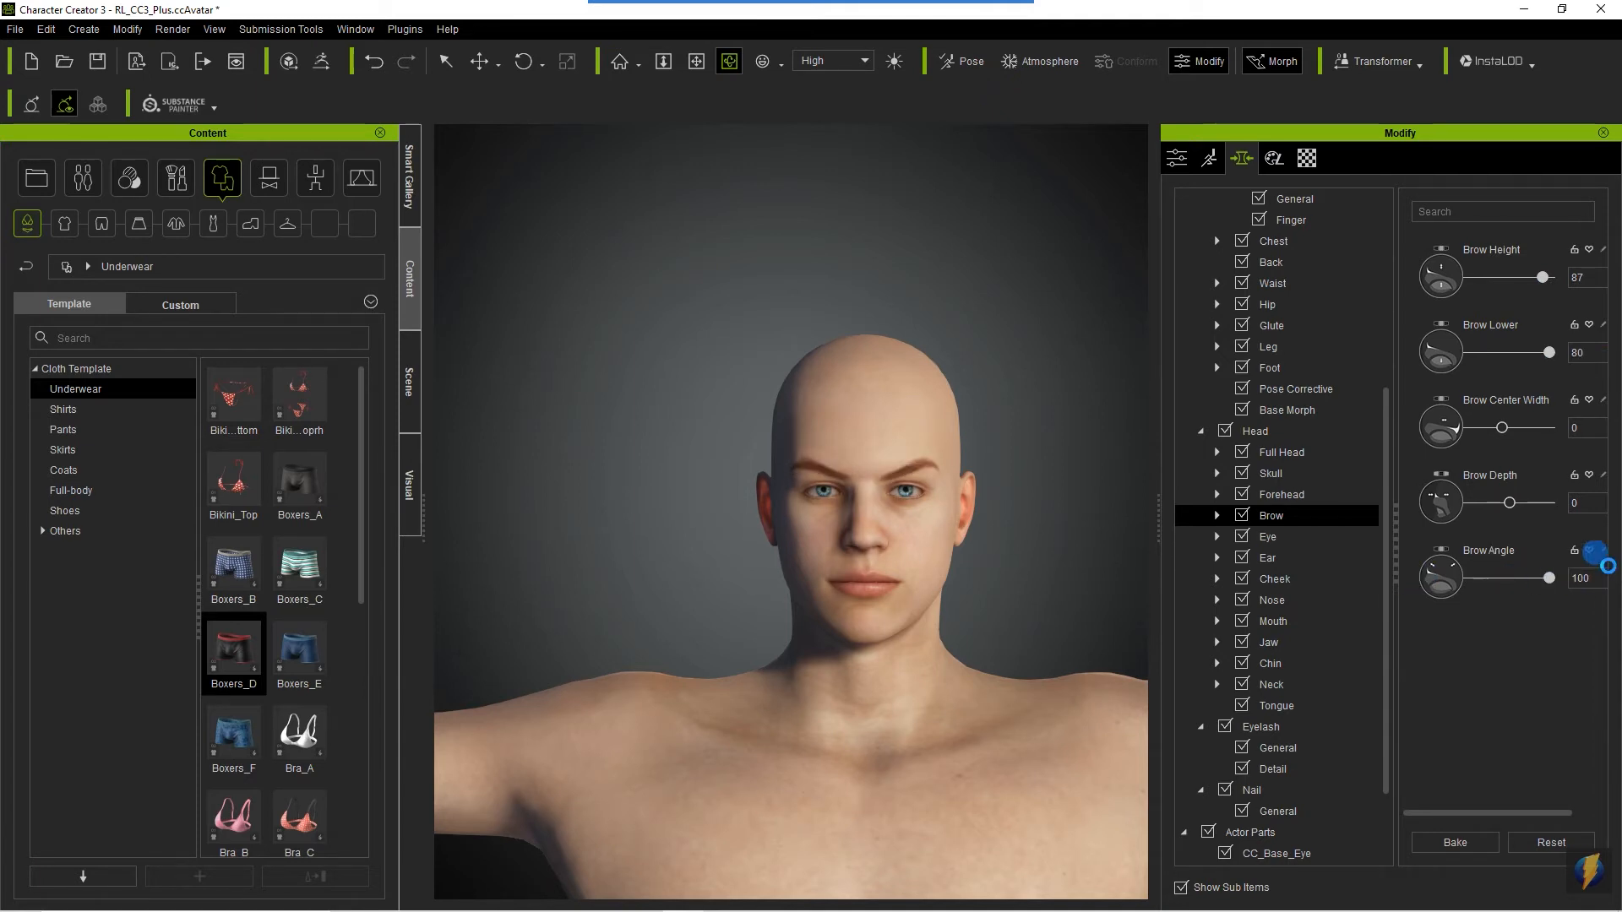
- Set Brow Depth to 100 and check the brow from the side and front
left_click_drag(682, 438, 1613, 545)
scroll(815, 543, "up", 5)
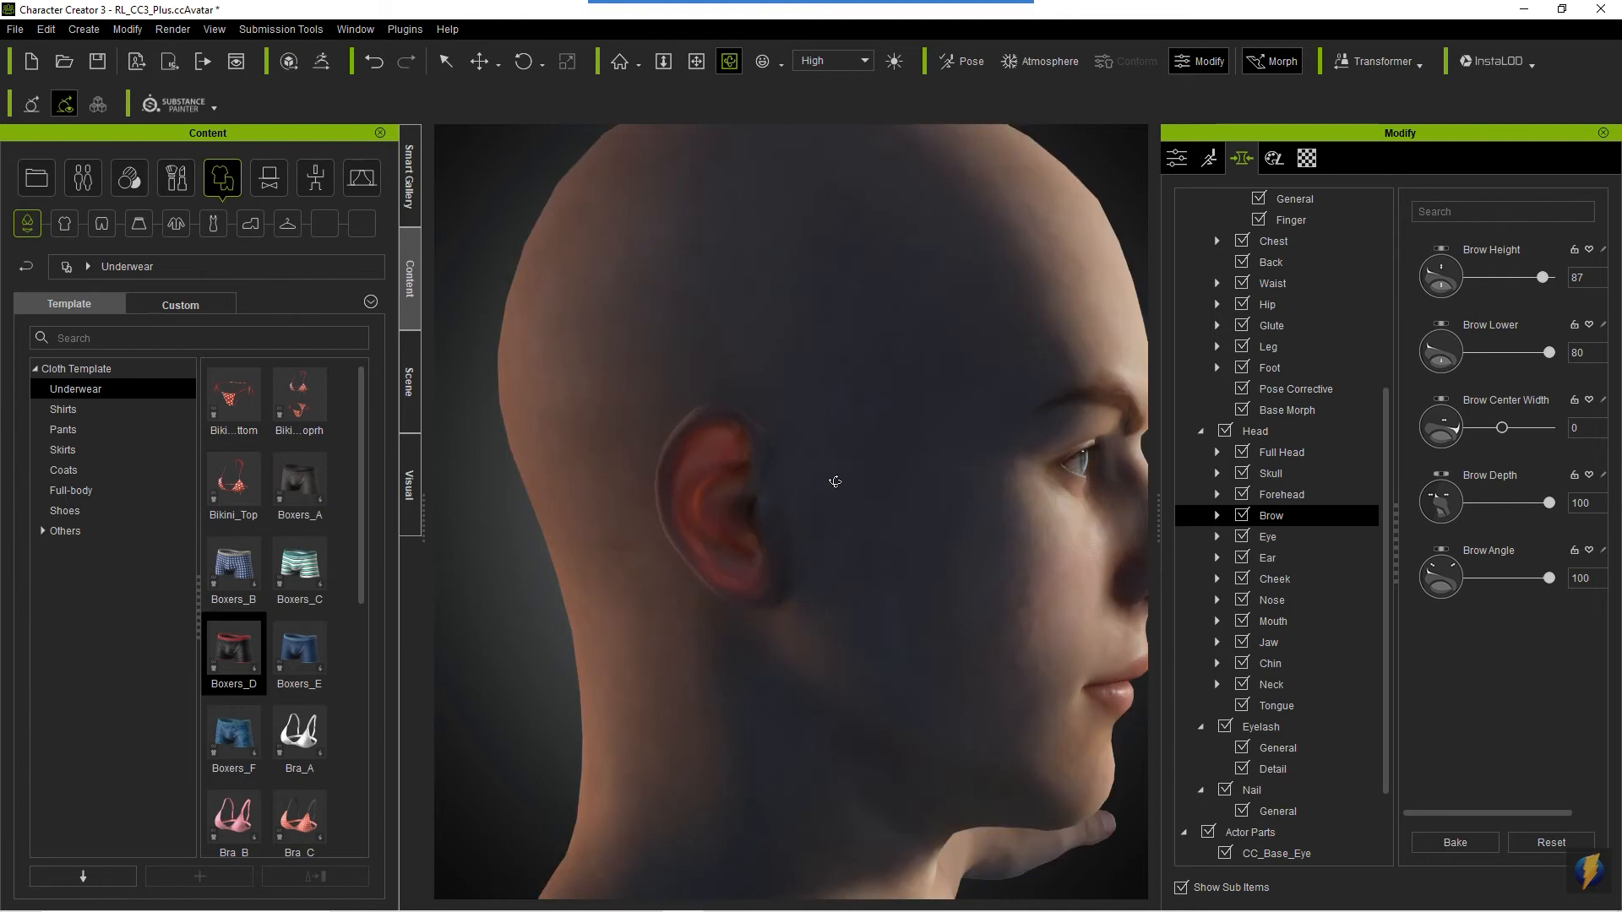
middle_click_drag(920, 417, 779, 438)
left_click_drag(1548, 502, 1609, 517)
right_click_drag(1063, 518, 504, 532)
scroll(756, 541, "down", 1)
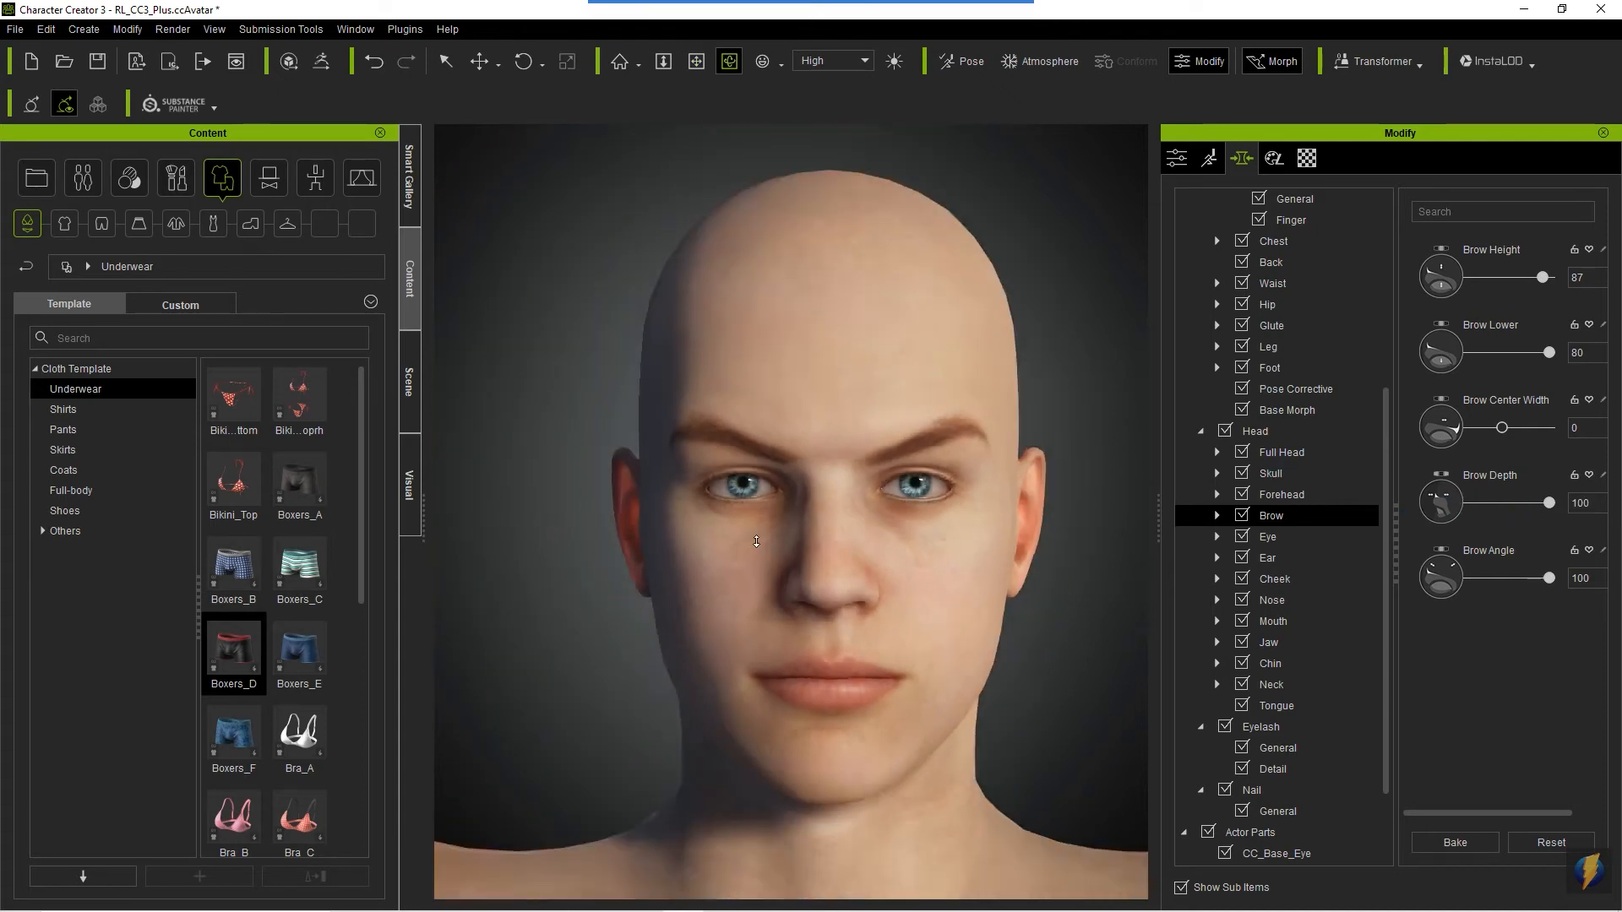
scroll(757, 541, "down", 3)
- Look through the Eye, Ear and Cheek morphs and examine how the head and neck sit on the torso
left_click(1272, 538)
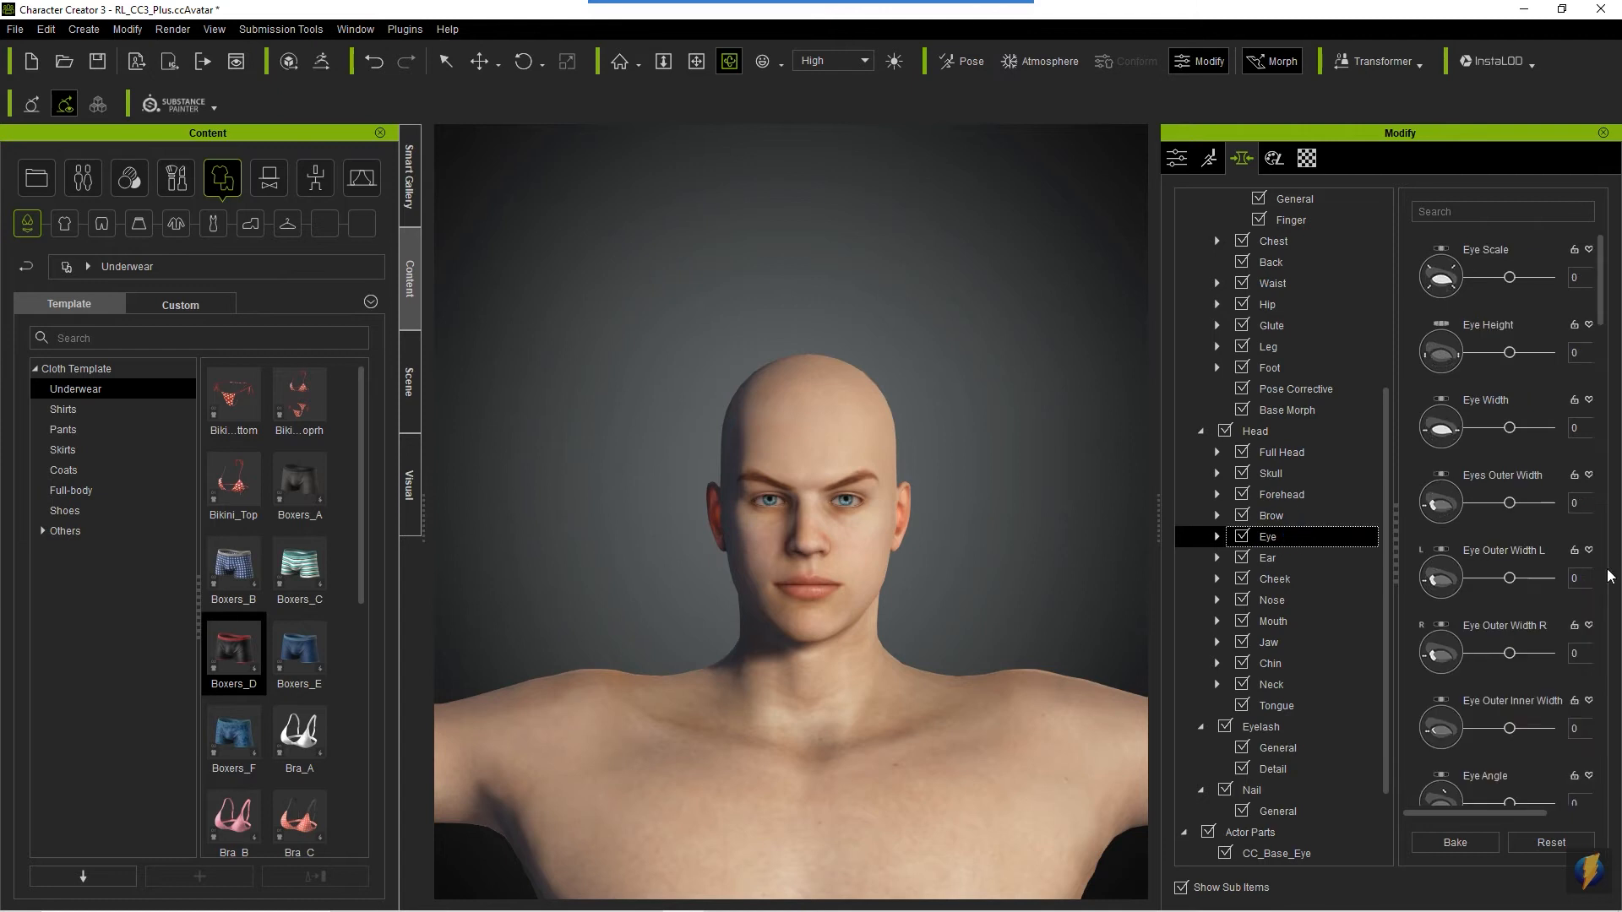
left_click_drag(1603, 293, 1610, 790)
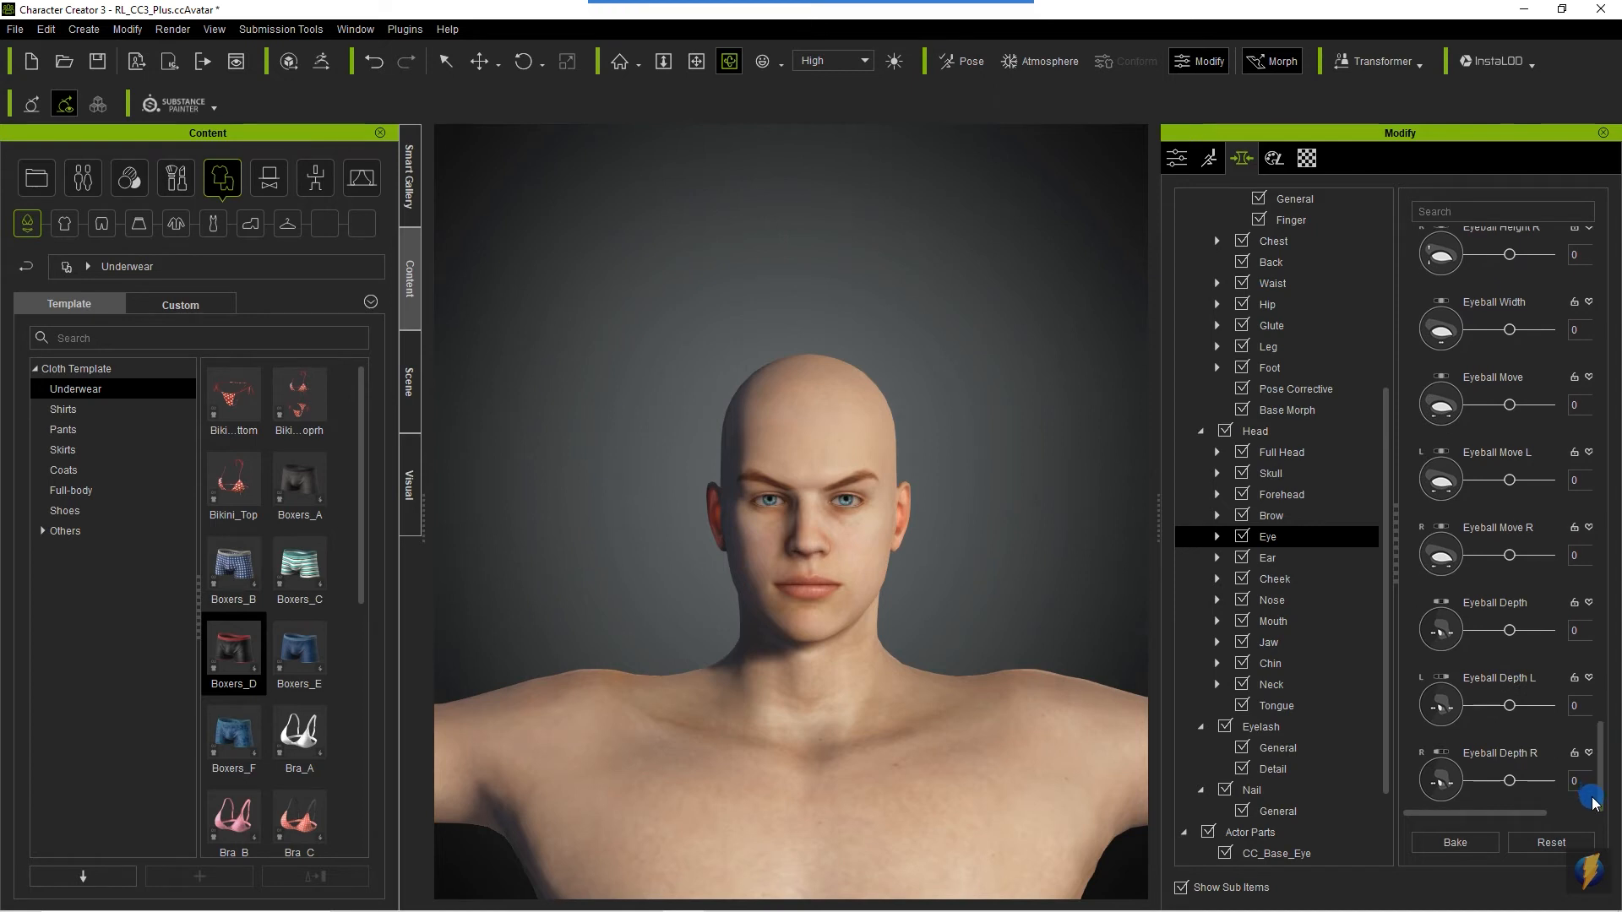
left_click(1268, 558)
left_click(1275, 578)
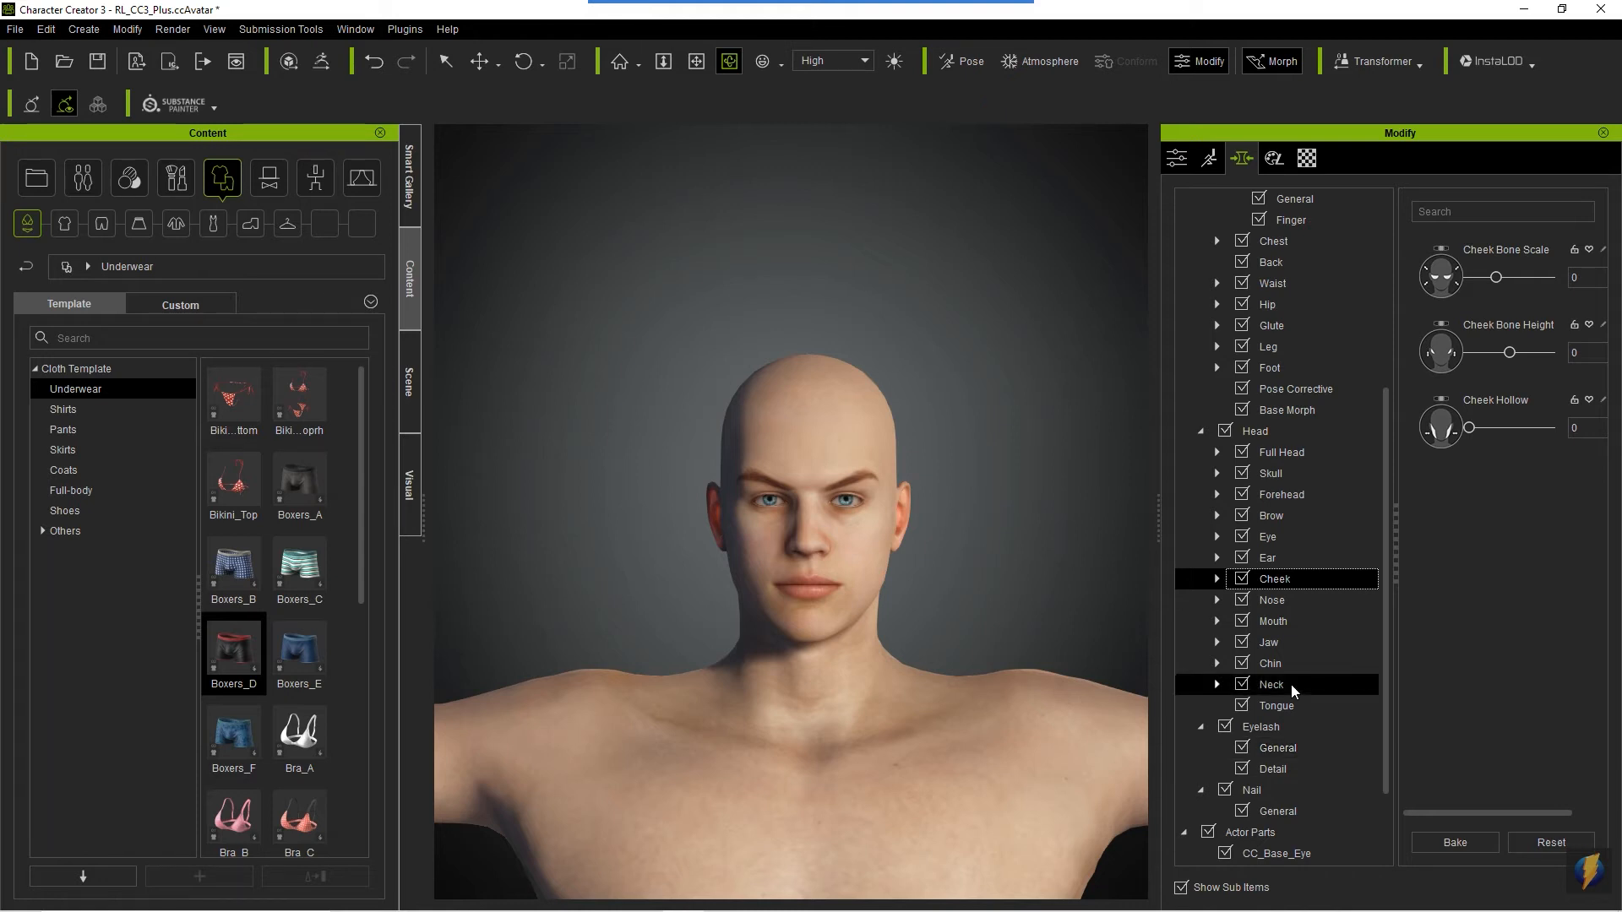
middle_click_drag(891, 662, 894, 547)
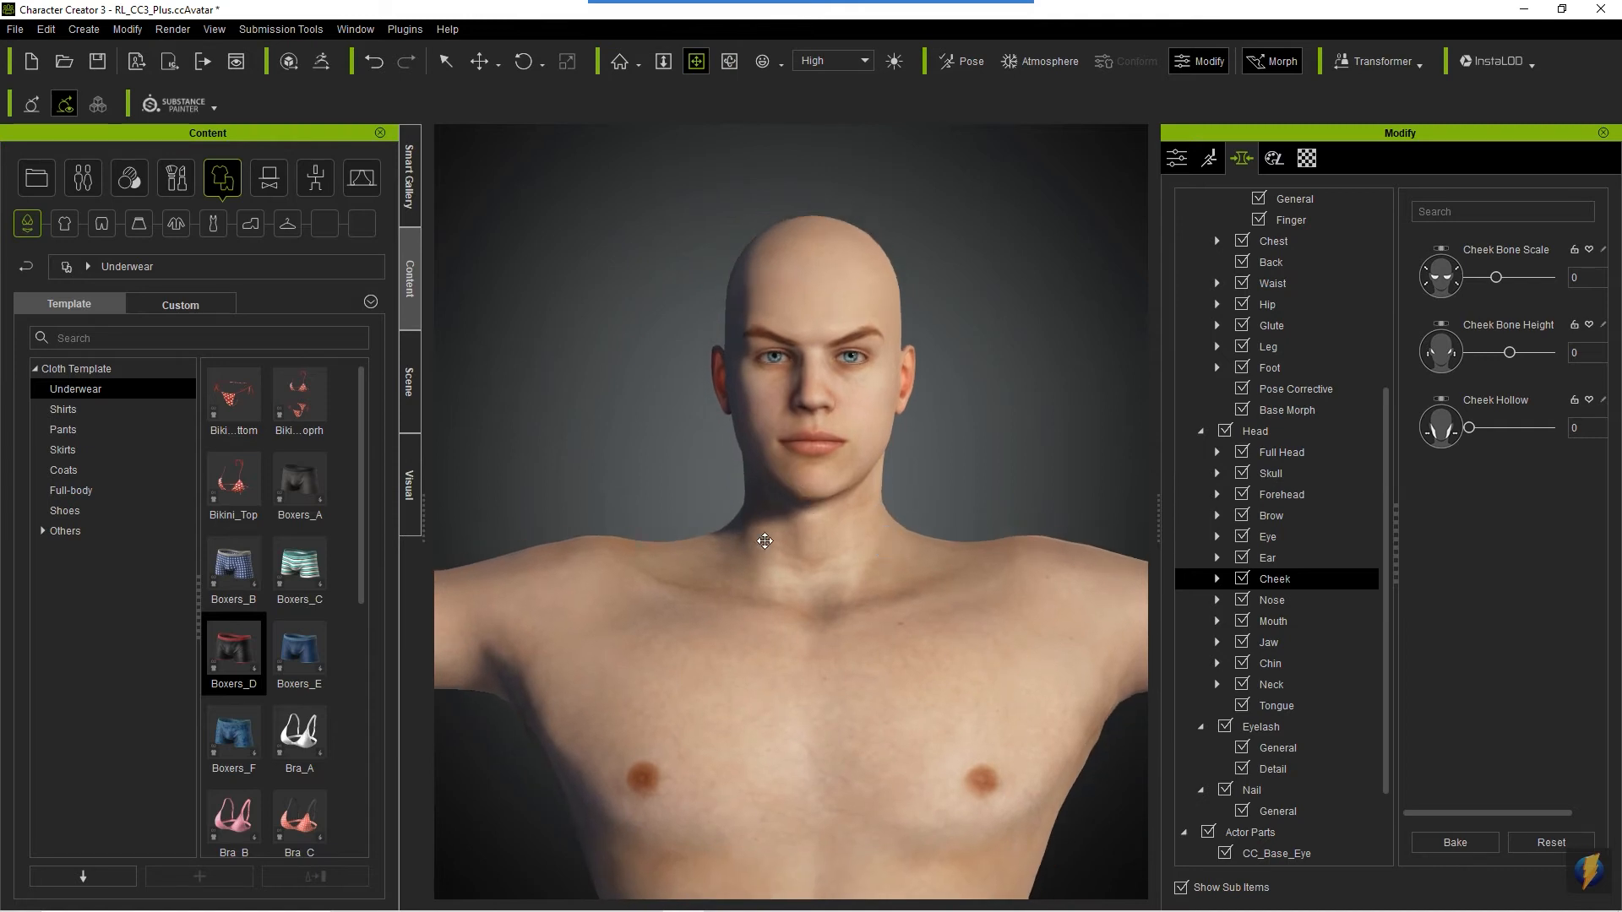
scroll(786, 566, "down", 5)
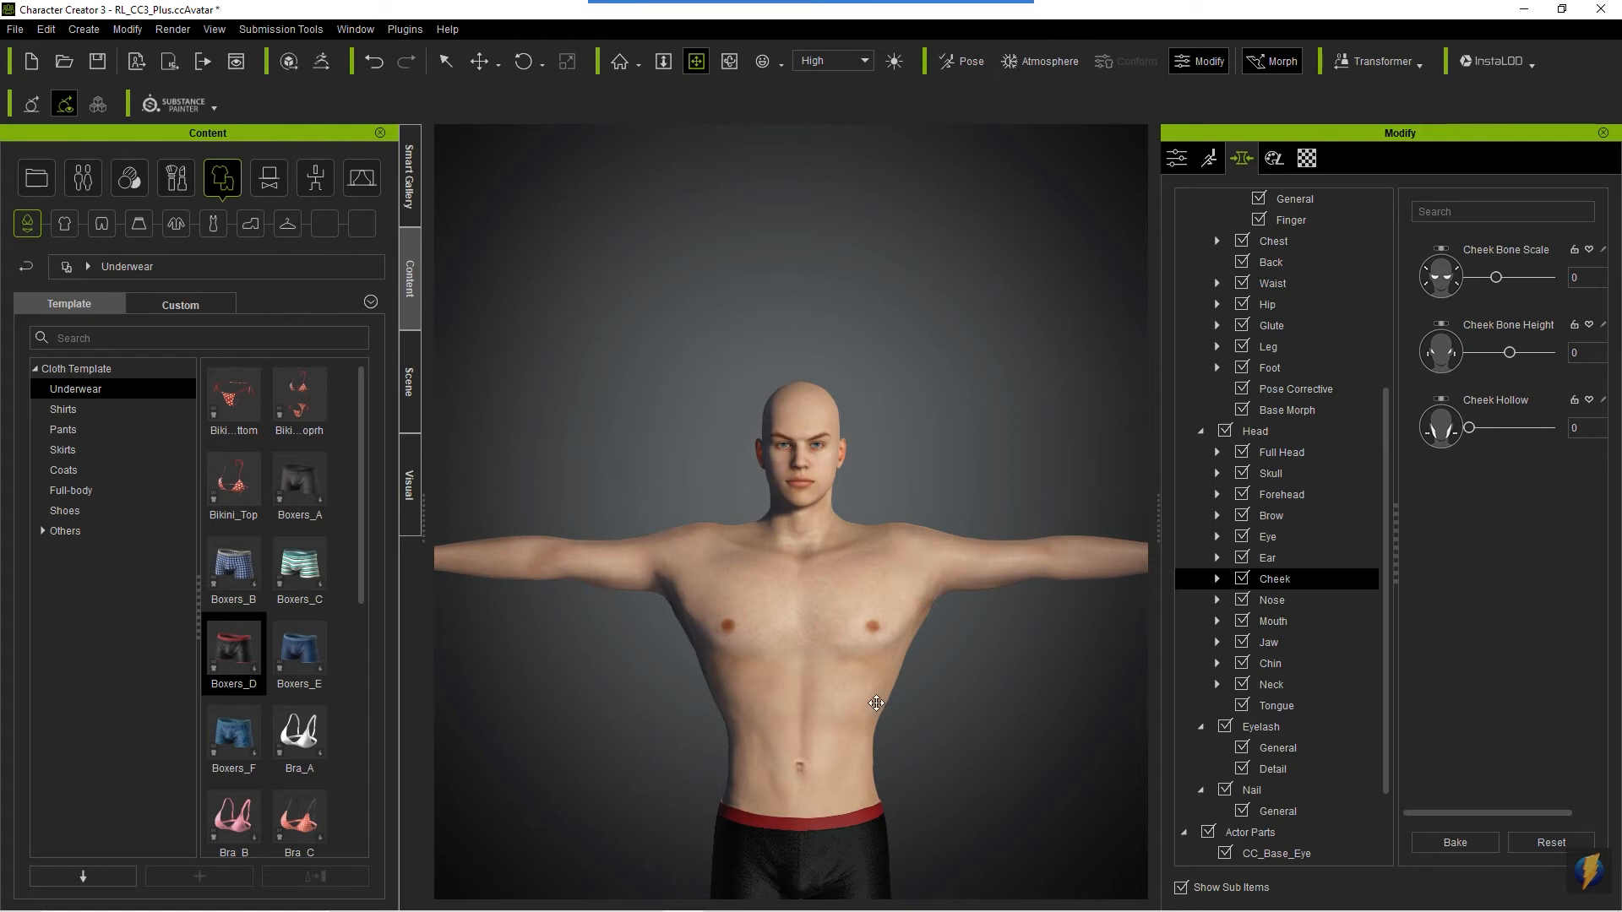
right_click_drag(659, 655, 681, 618)
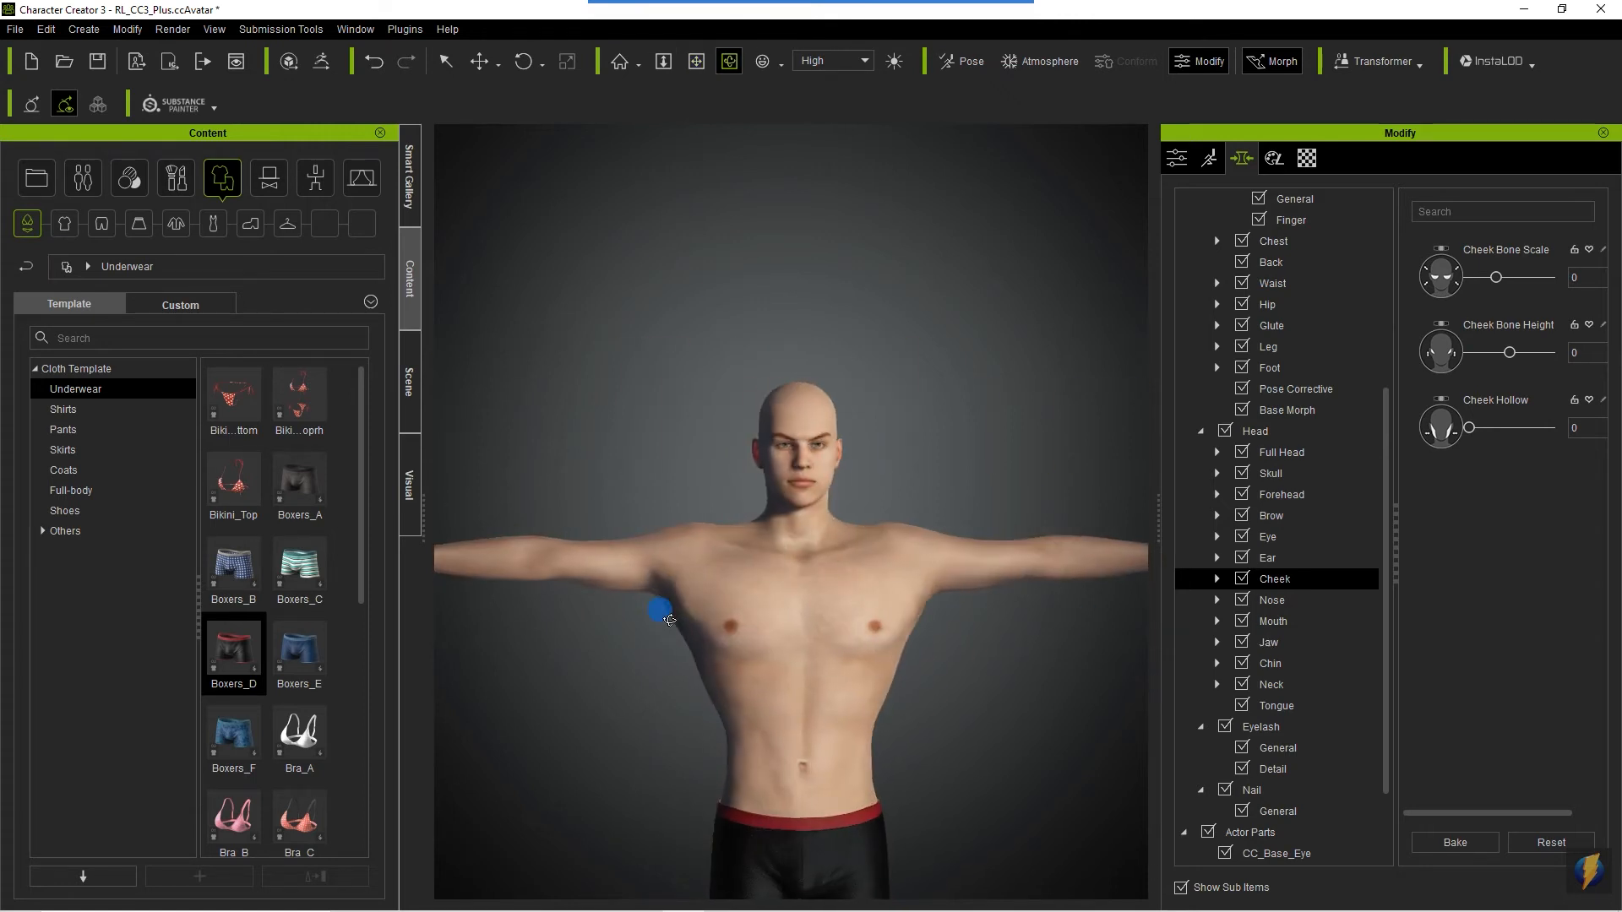
scroll(760, 634, "up", 5)
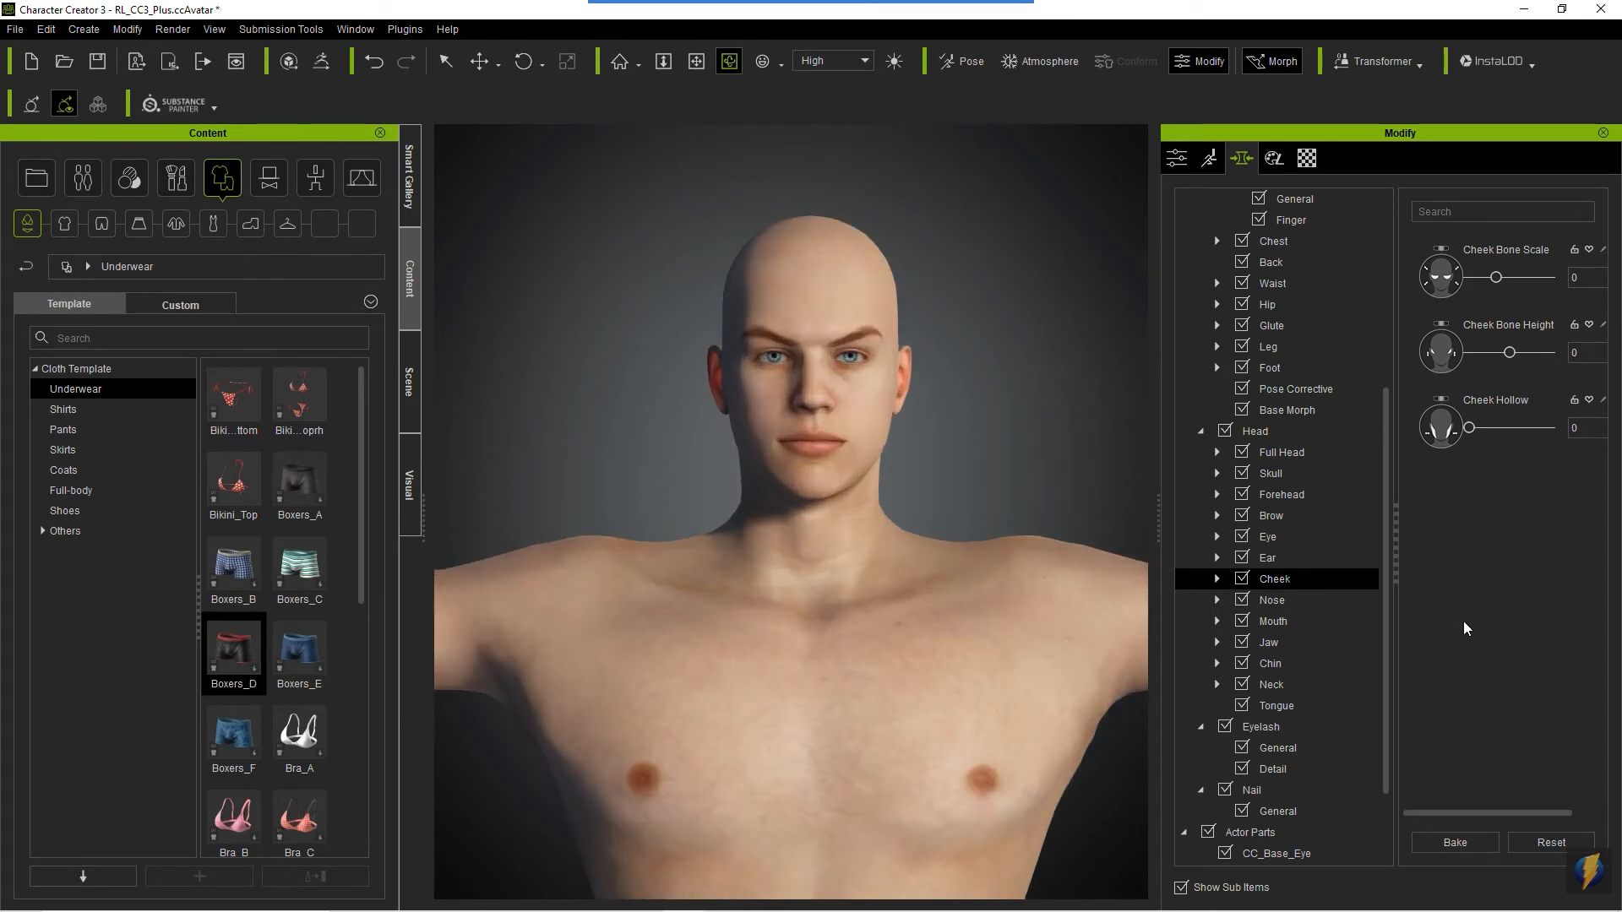
- Set Neck Scale to 100 in the Neck morphs and check the neck against the upper body
left_click(1294, 683)
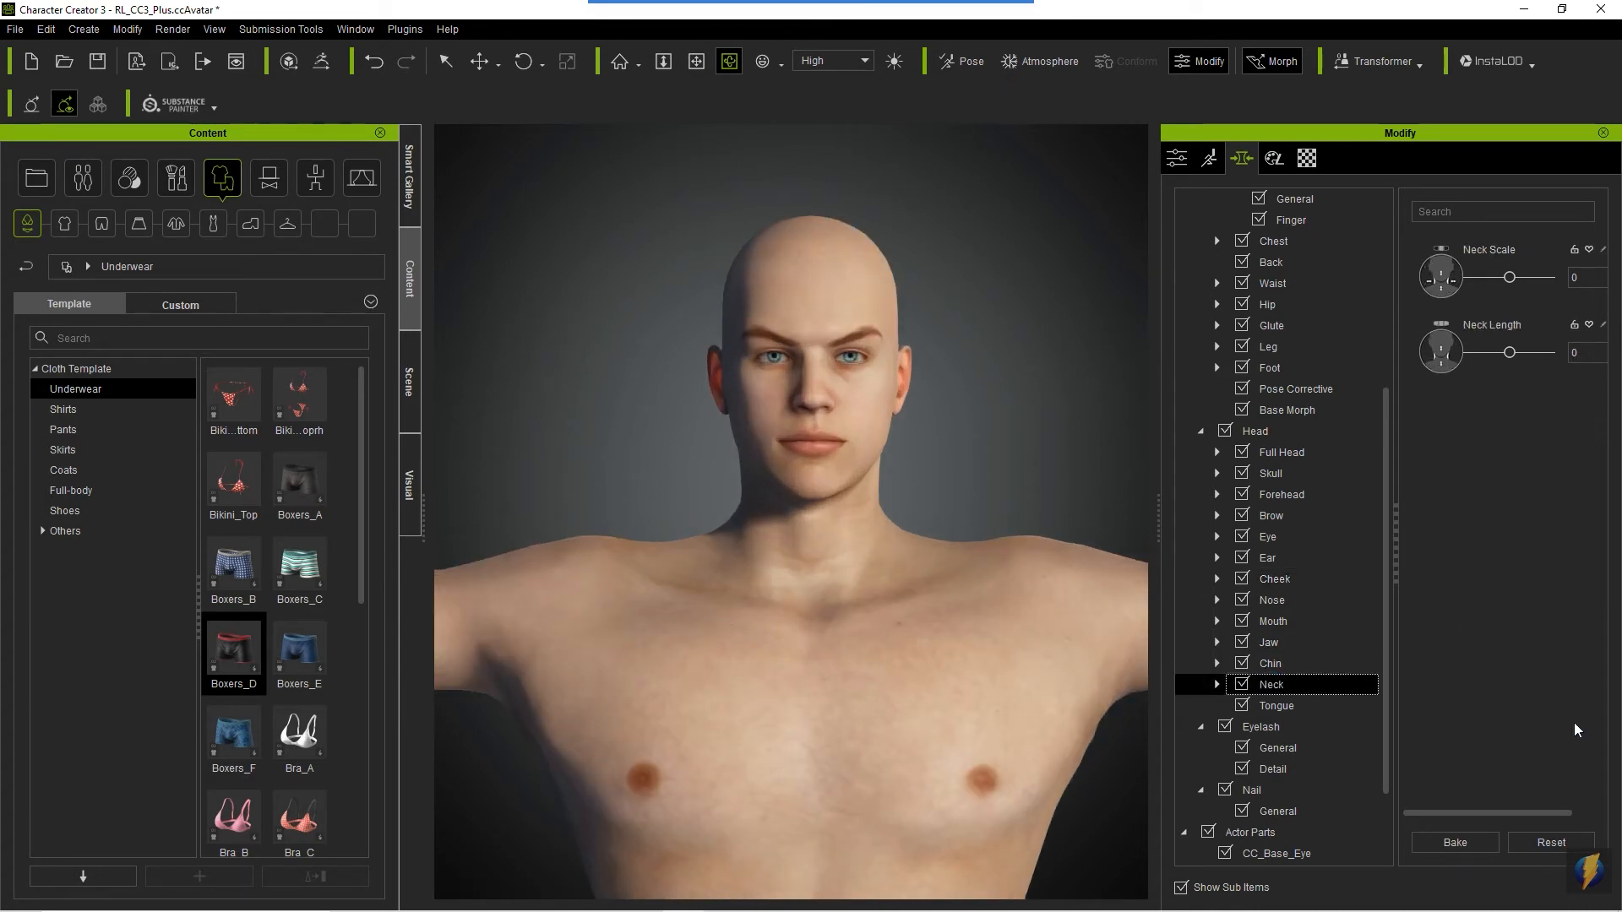
left_click_drag(1513, 283, 1553, 276)
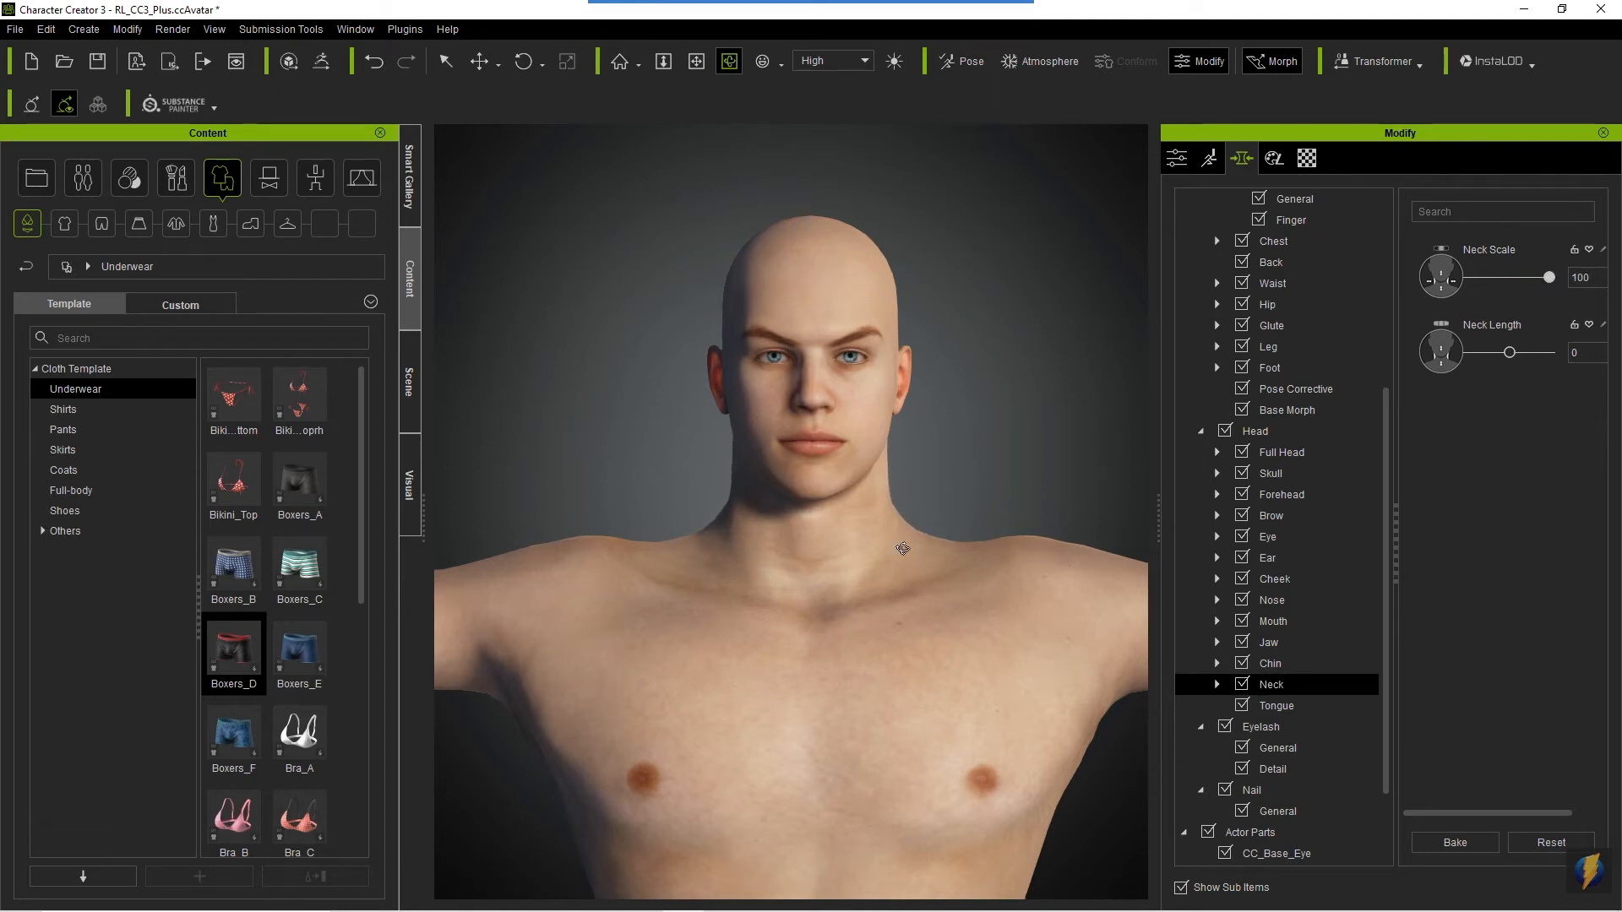
scroll(902, 550, "down", 6)
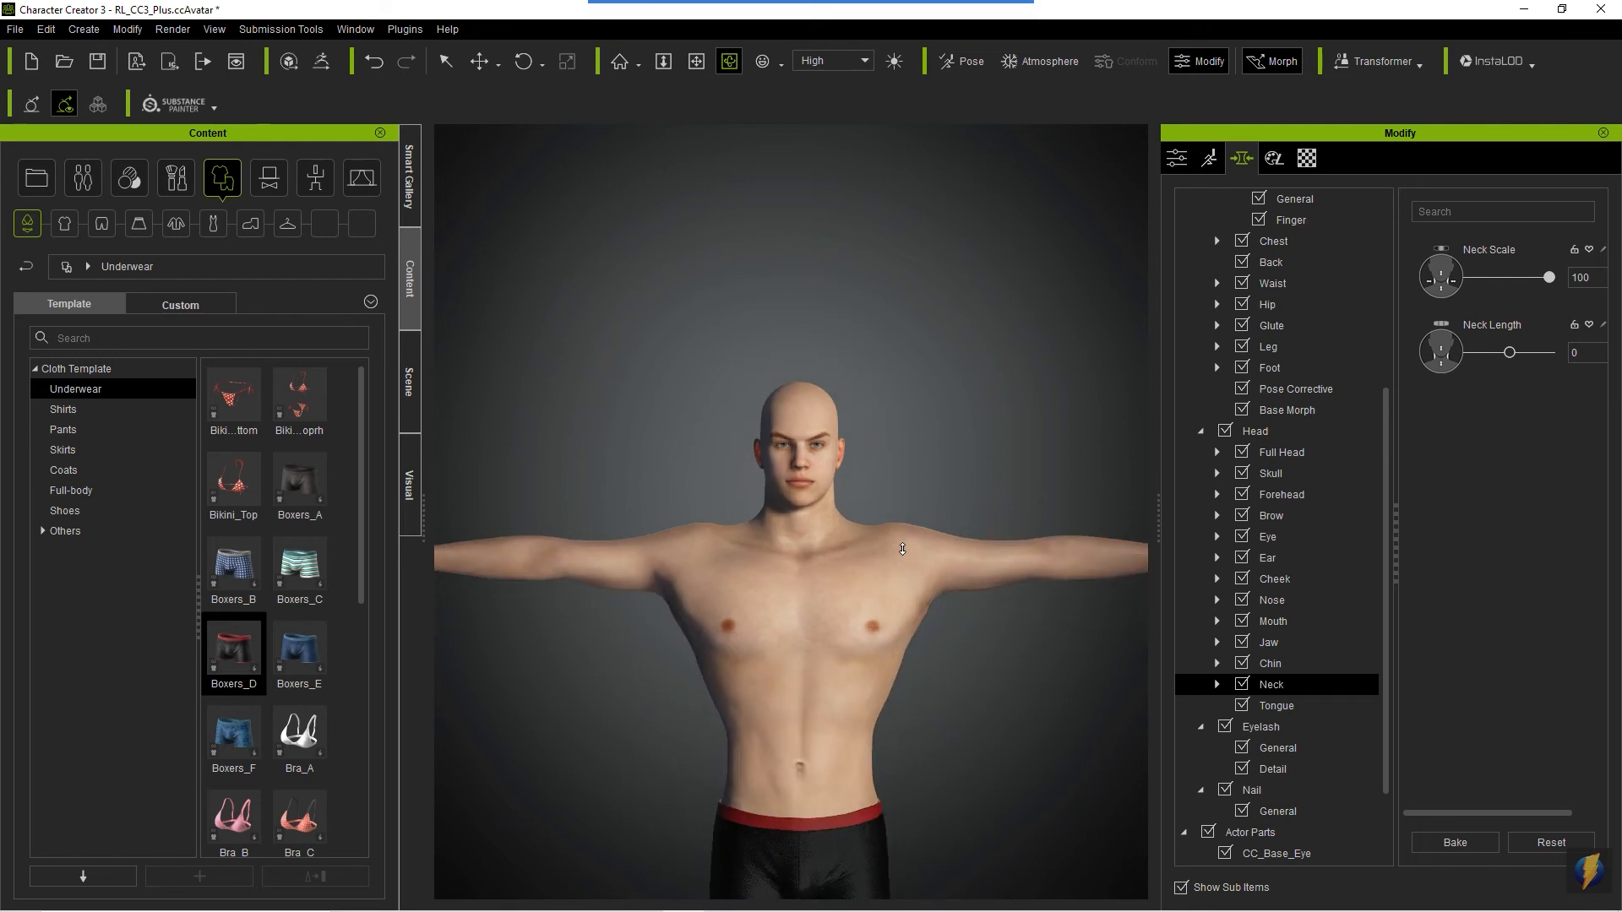
right_click_drag(895, 547, 946, 642)
scroll(946, 644, "up", 4)
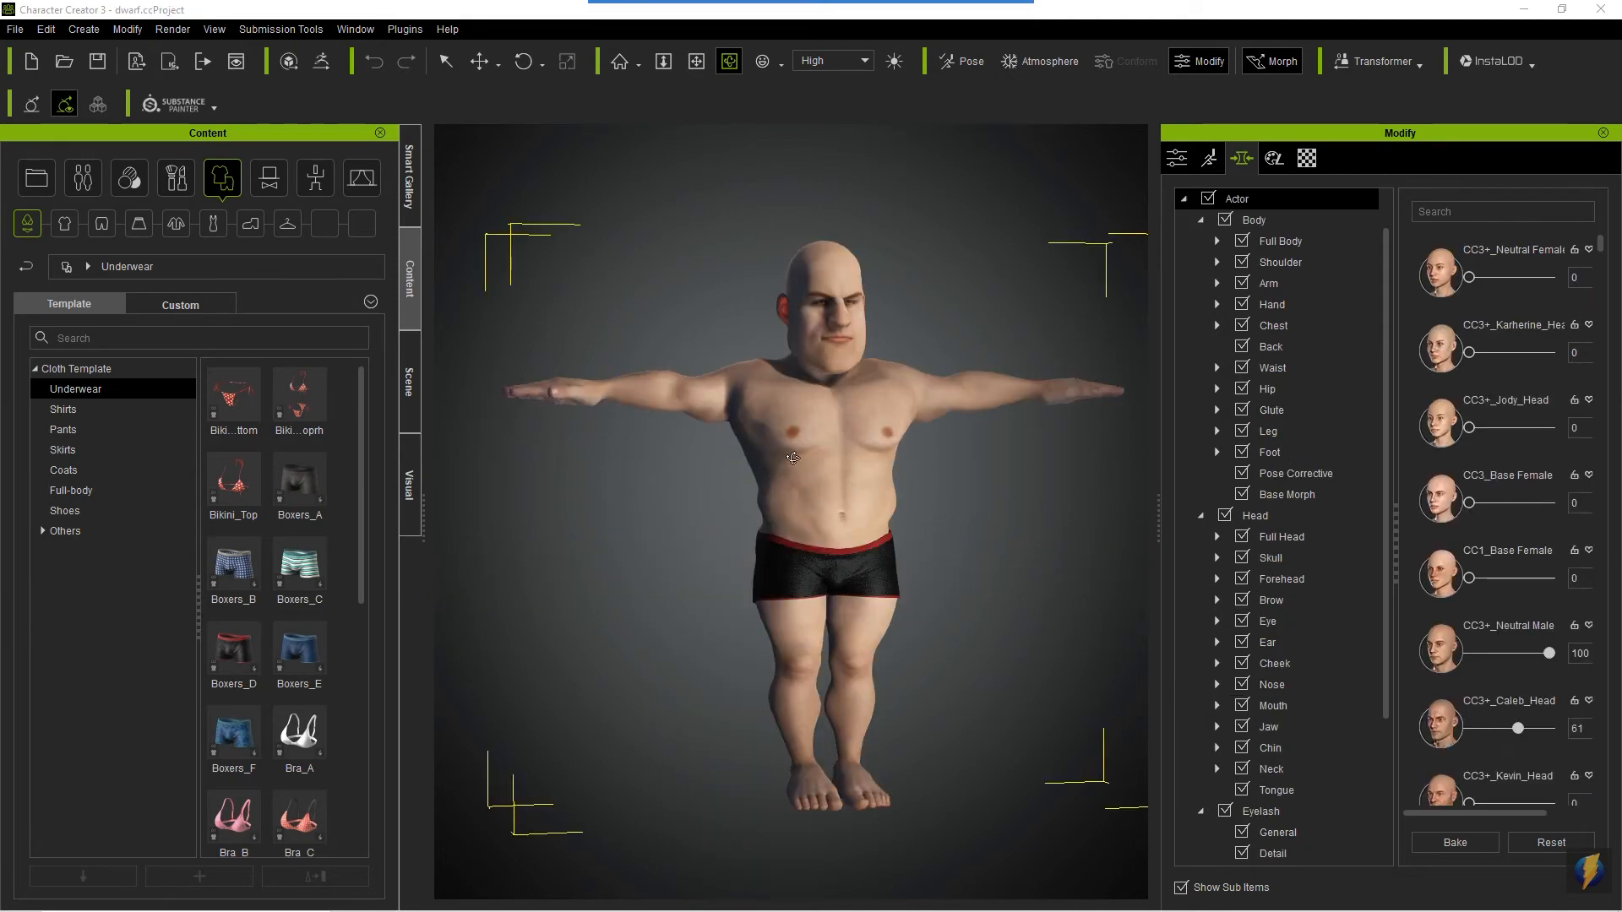
- Examine the dwarf's finished proportions from several angles, from head and torso down to the feet
left_click_drag(717, 453, 573, 462)
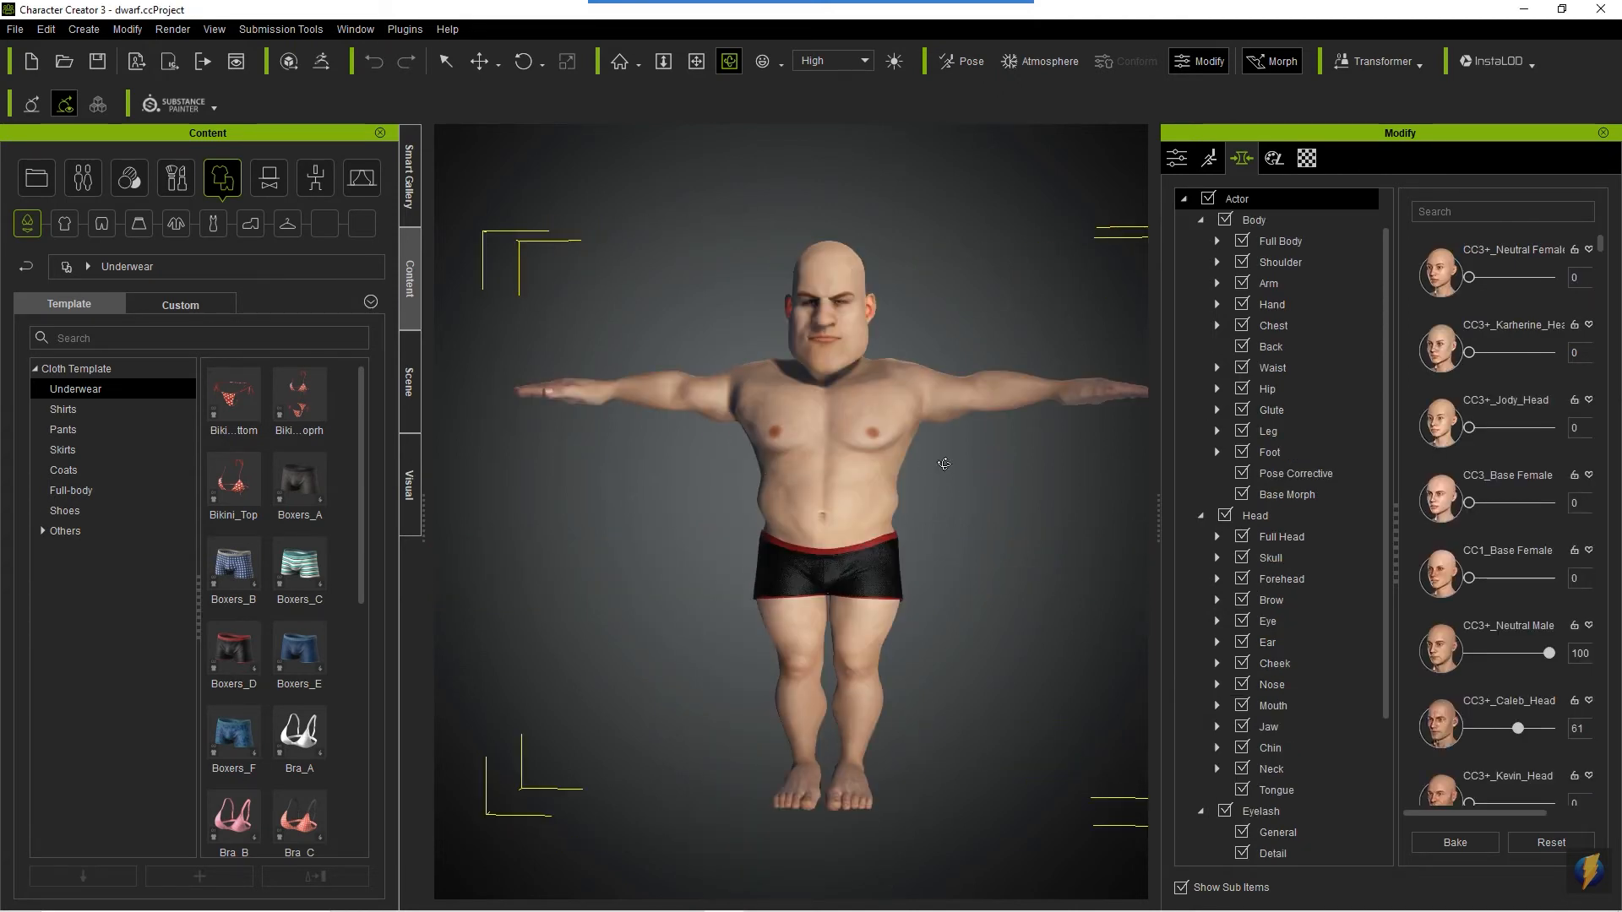
left_click_drag(943, 464, 699, 460)
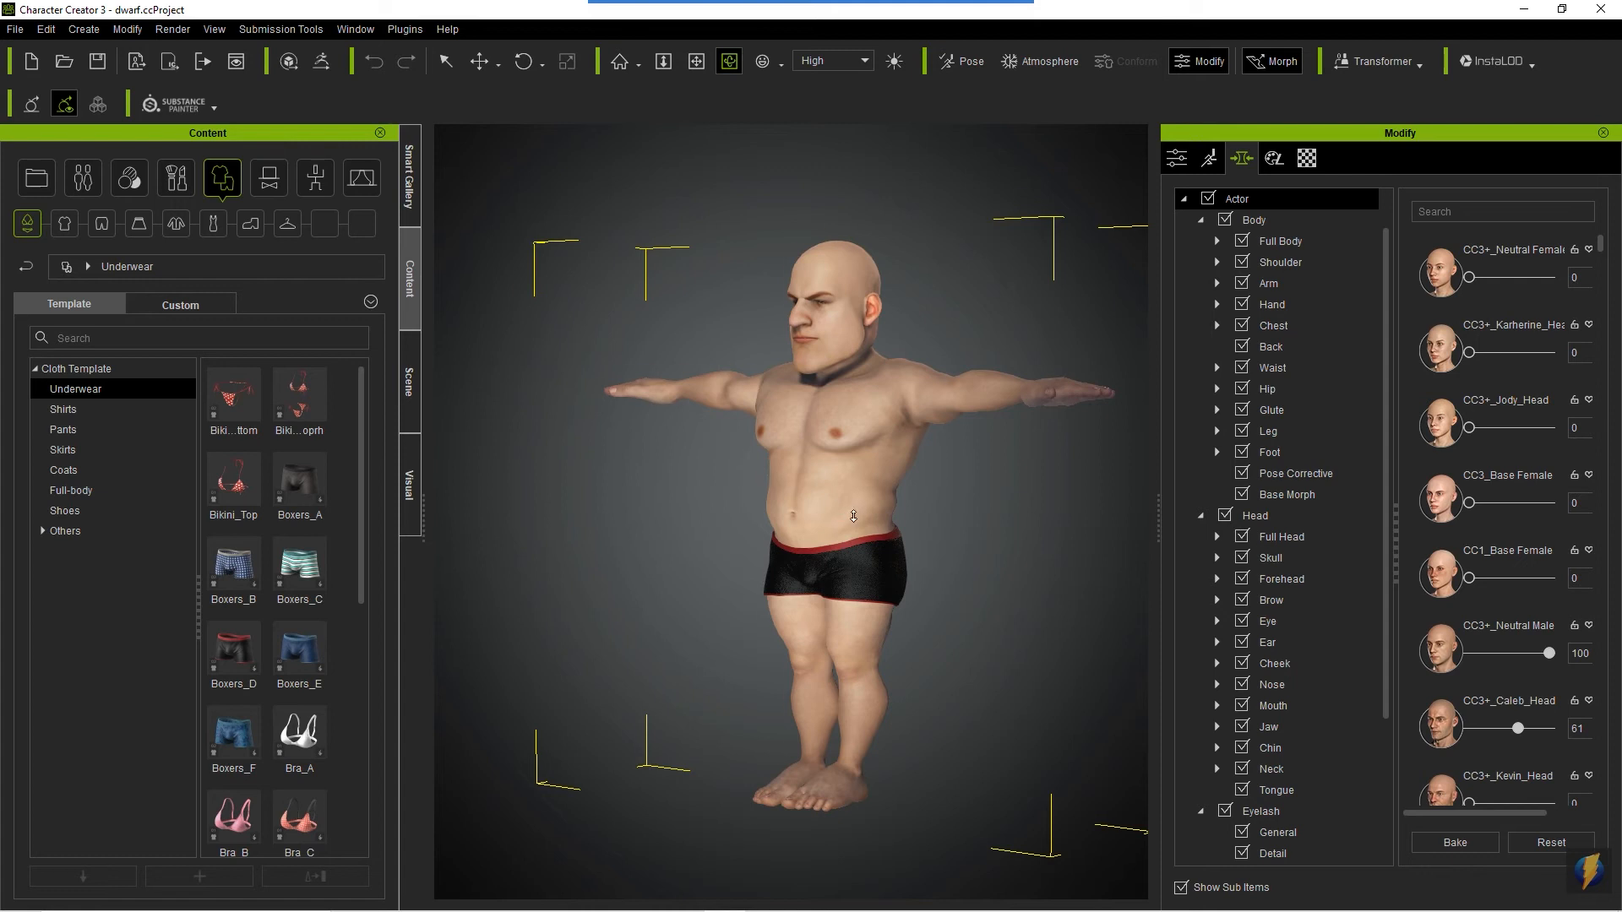
scroll(853, 516, "up", 1)
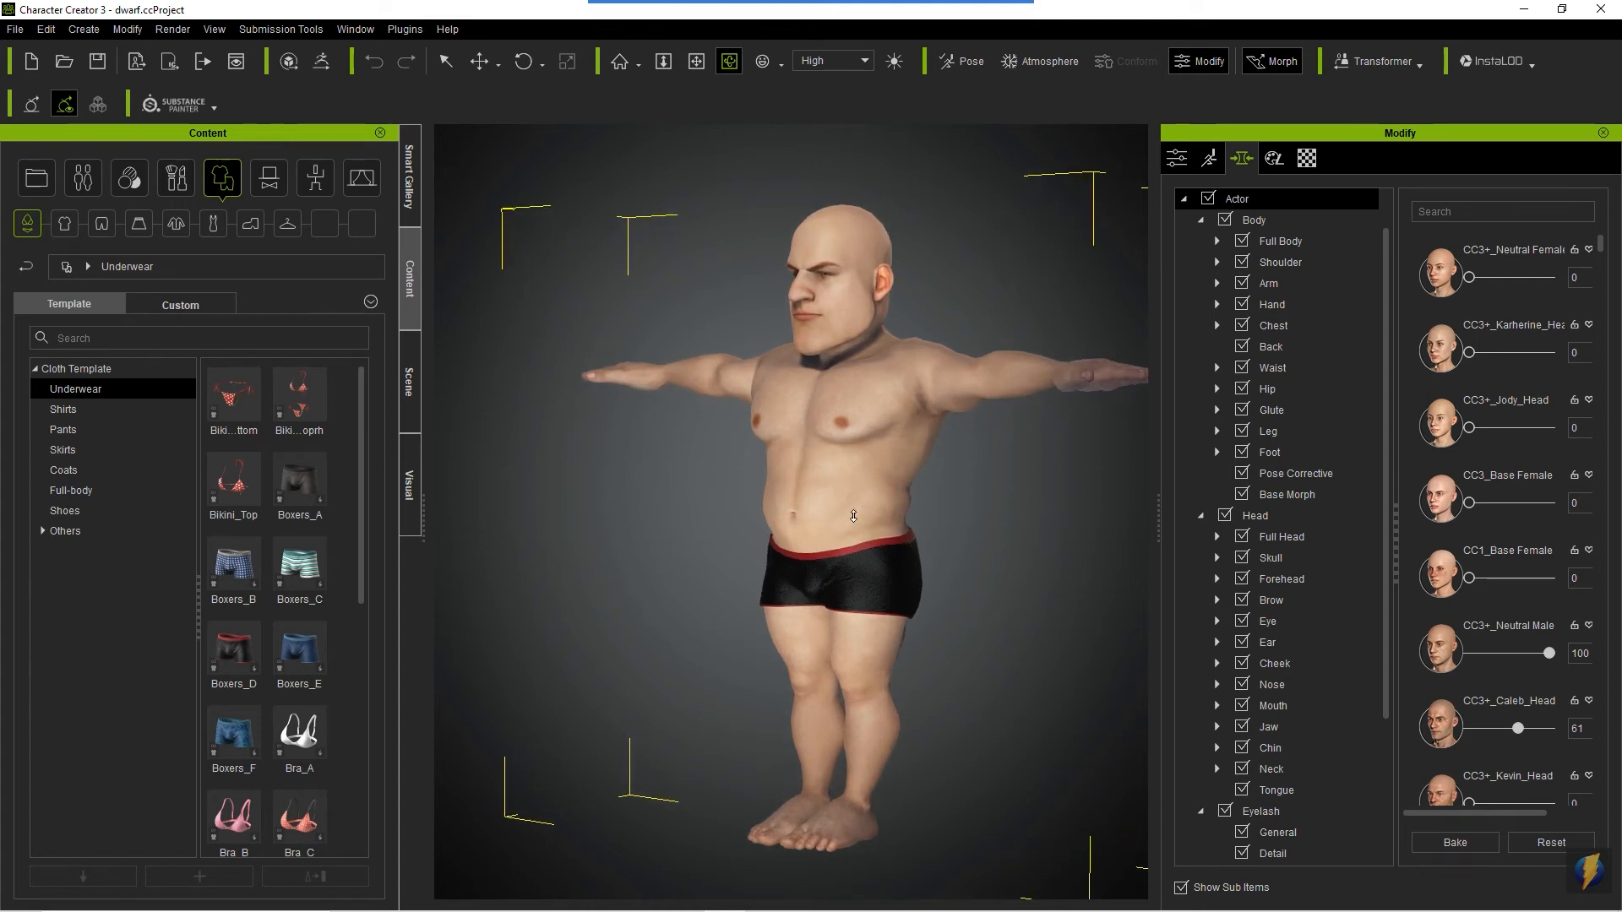
scroll(853, 516, "down", 2)
key("x")
mouse_move(704, 519)
left_mouse_down()
mouse_move(645, 510)
mouse_move(1064, 557)
mouse_move(790, 557)
left_mouse_up()
key("c")
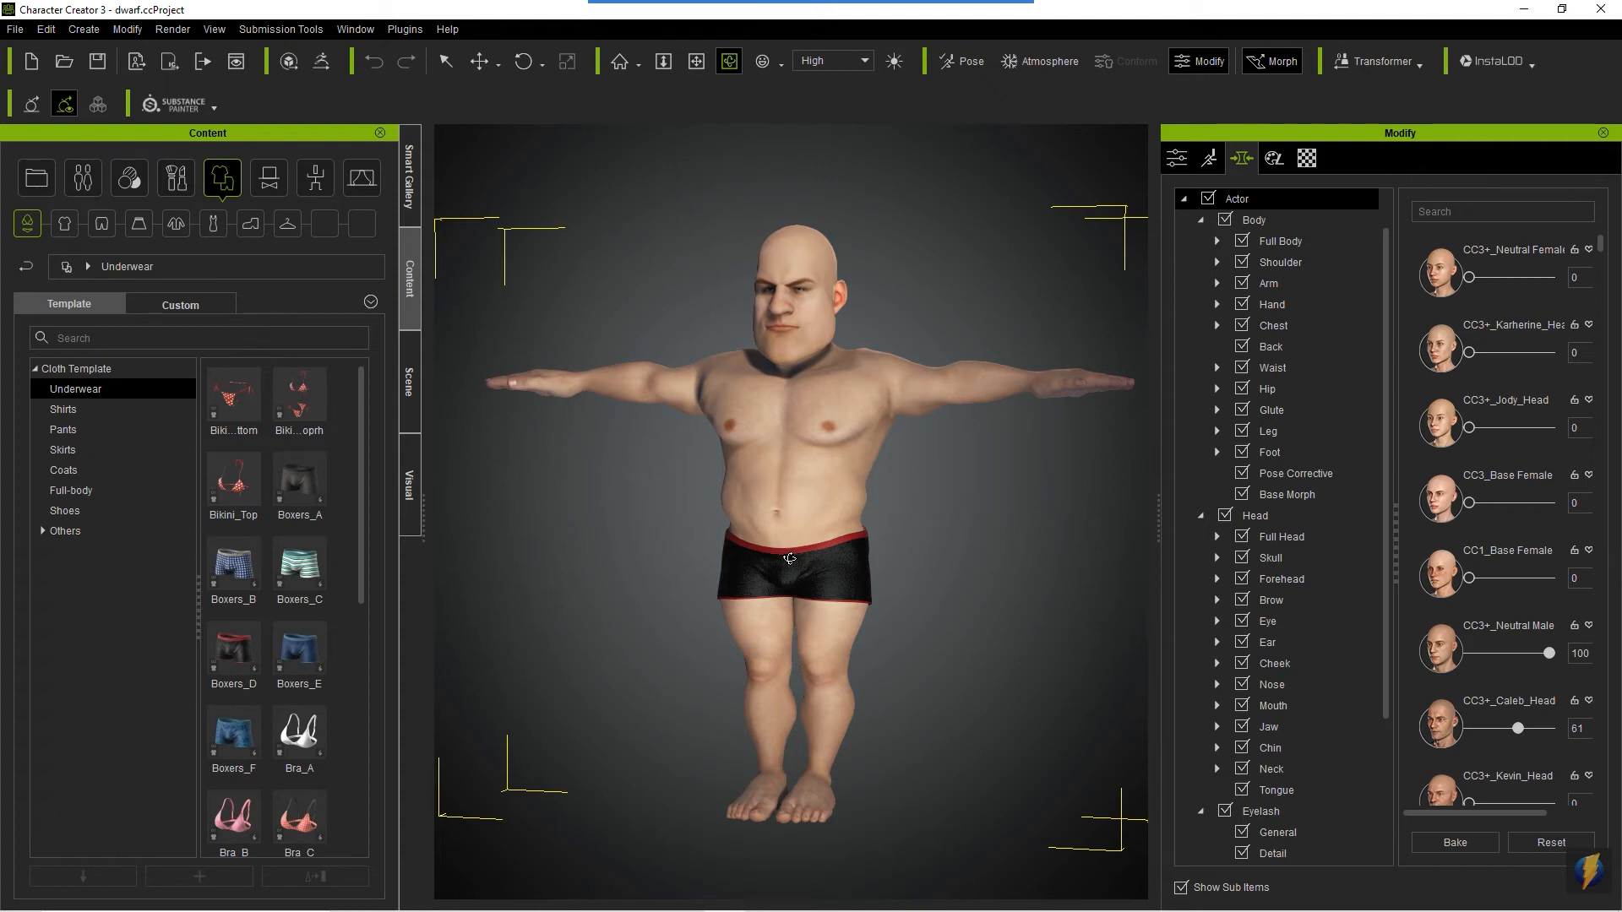
mouse_move(835, 527)
left_mouse_down()
mouse_move(815, 398)
mouse_move(789, 509)
mouse_move(650, 521)
mouse_move(927, 510)
mouse_move(986, 491)
mouse_move(743, 470)
left_mouse_up()
left_click(1269, 559)
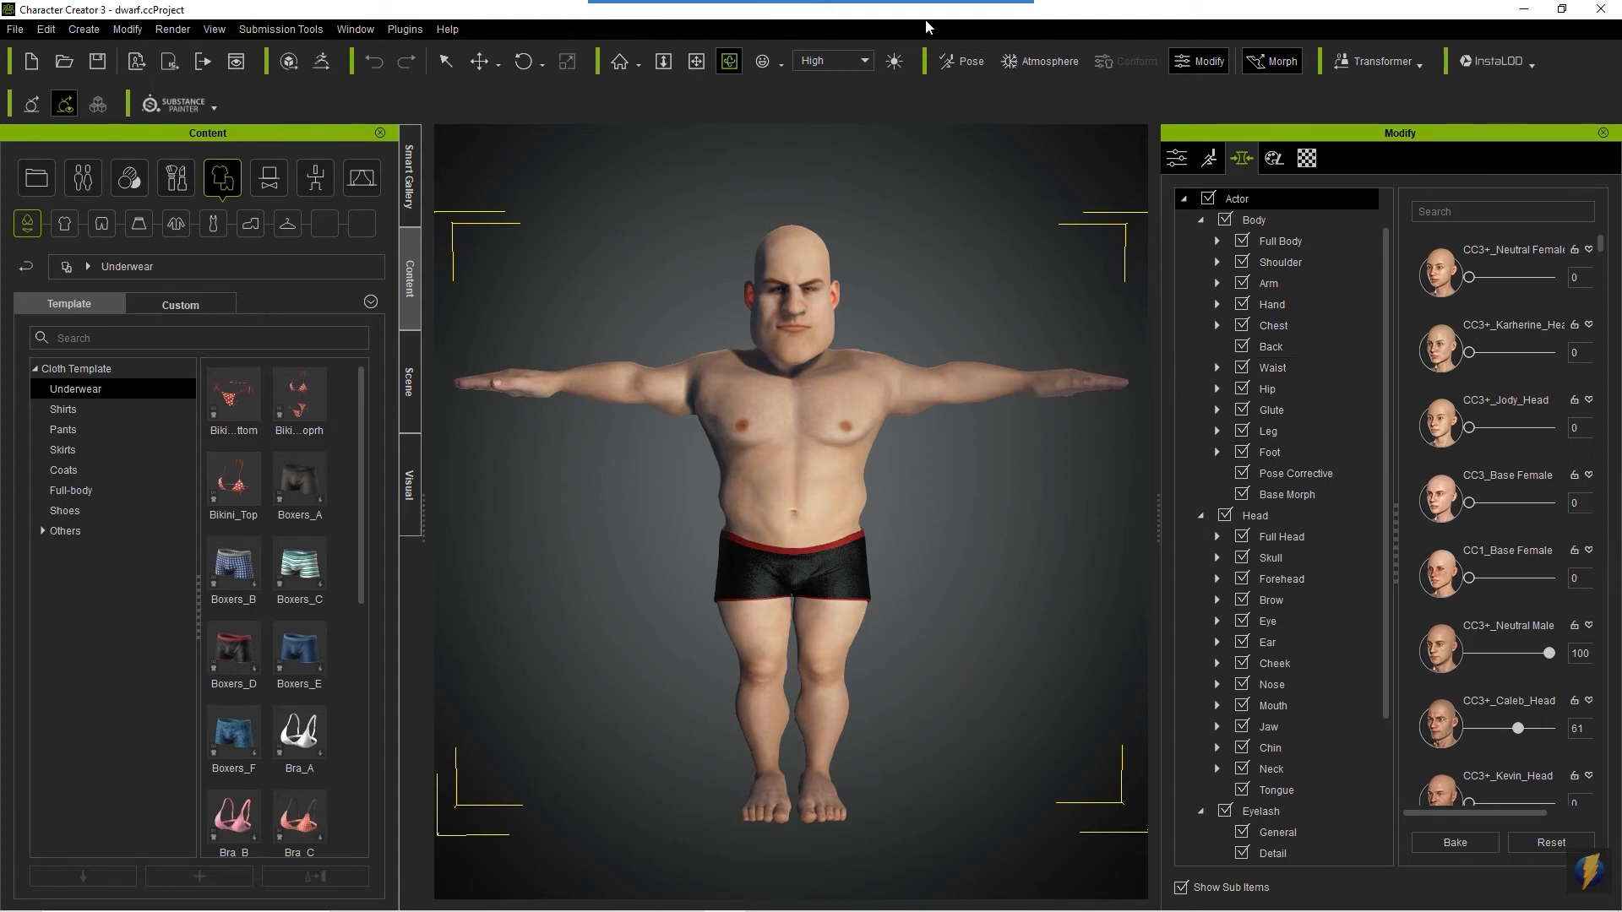
- Apply the Full Body_Heavy body hair preset from the skin templates to the dwarf
mouse_move(574, 612)
left_mouse_down()
mouse_move(272, 423)
mouse_move(188, 225)
mouse_move(132, 182)
left_mouse_up()
left_click(131, 180)
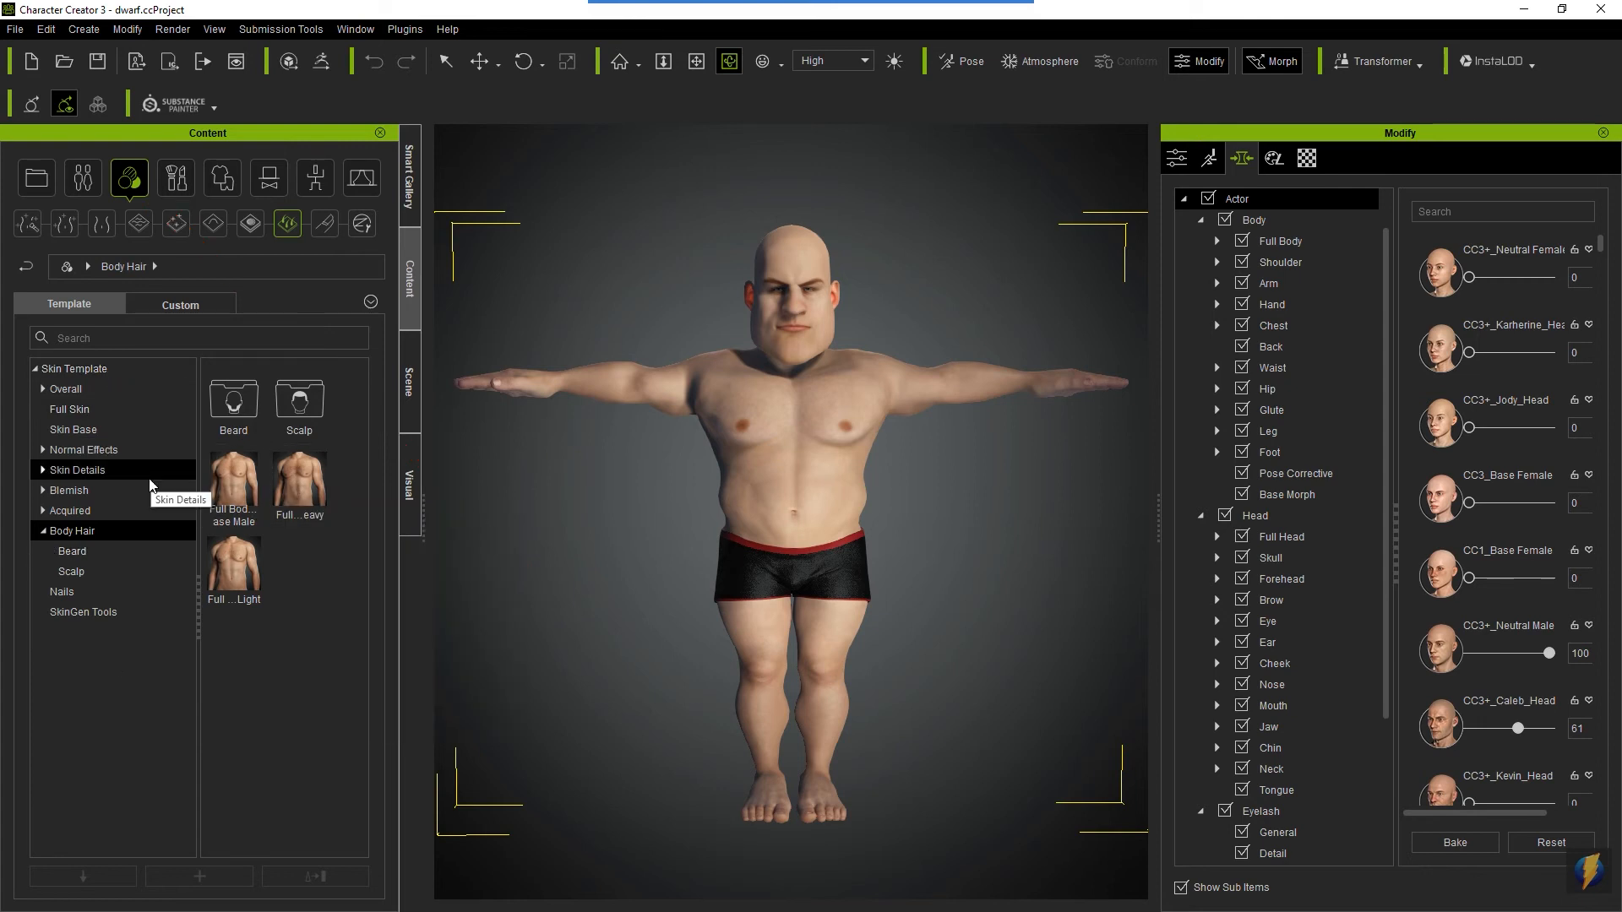
scroll(737, 739, "up", 5)
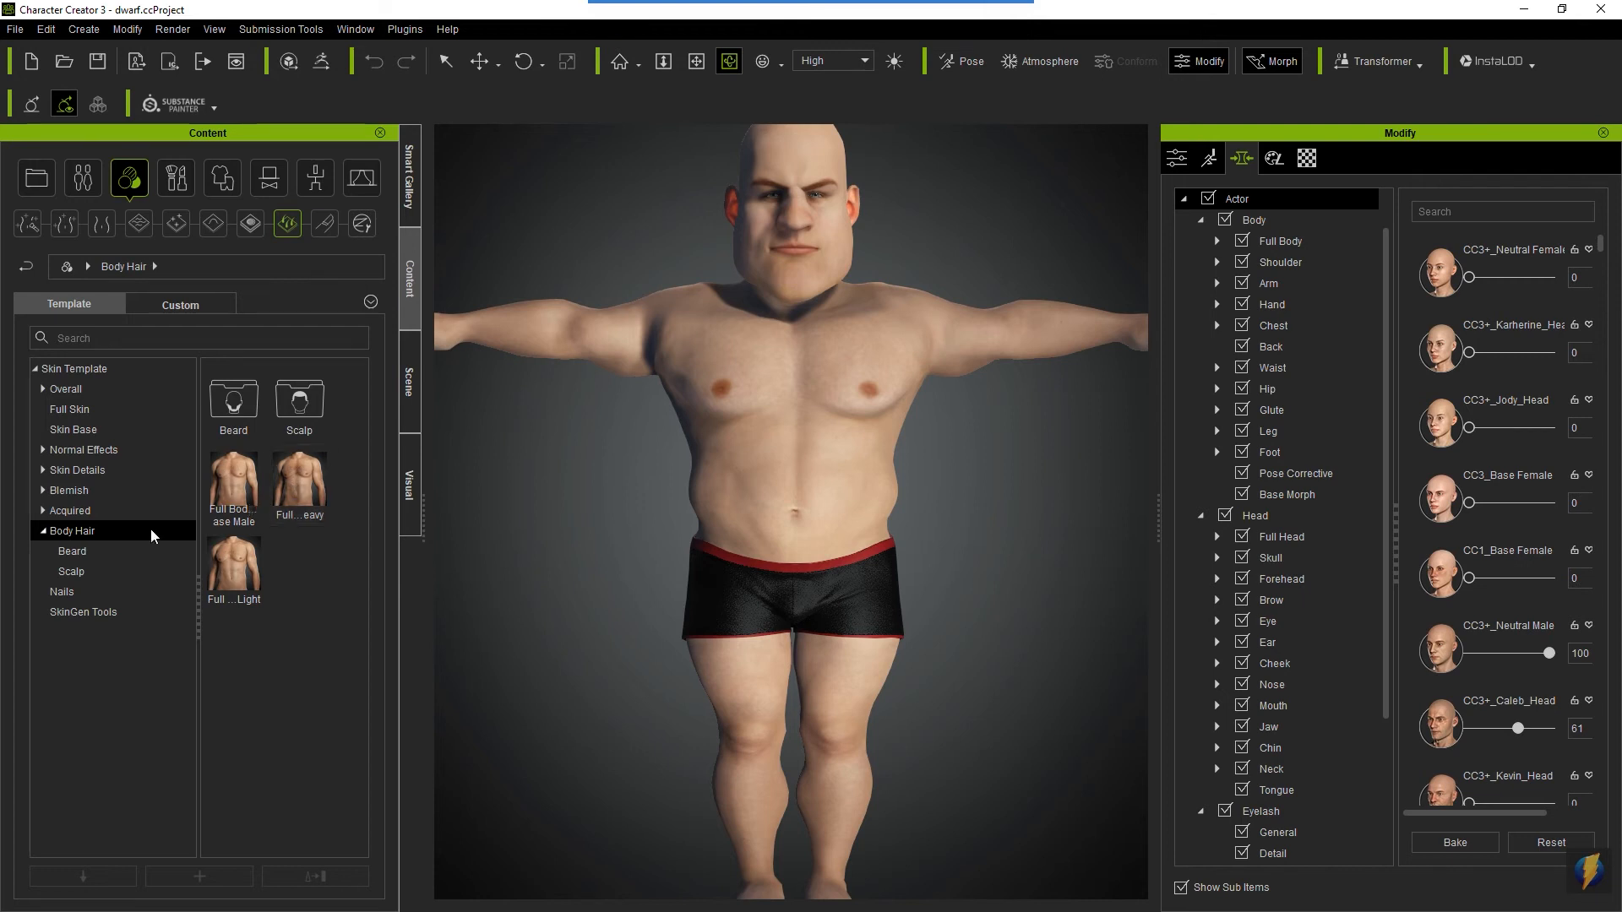
mouse_move(277, 476)
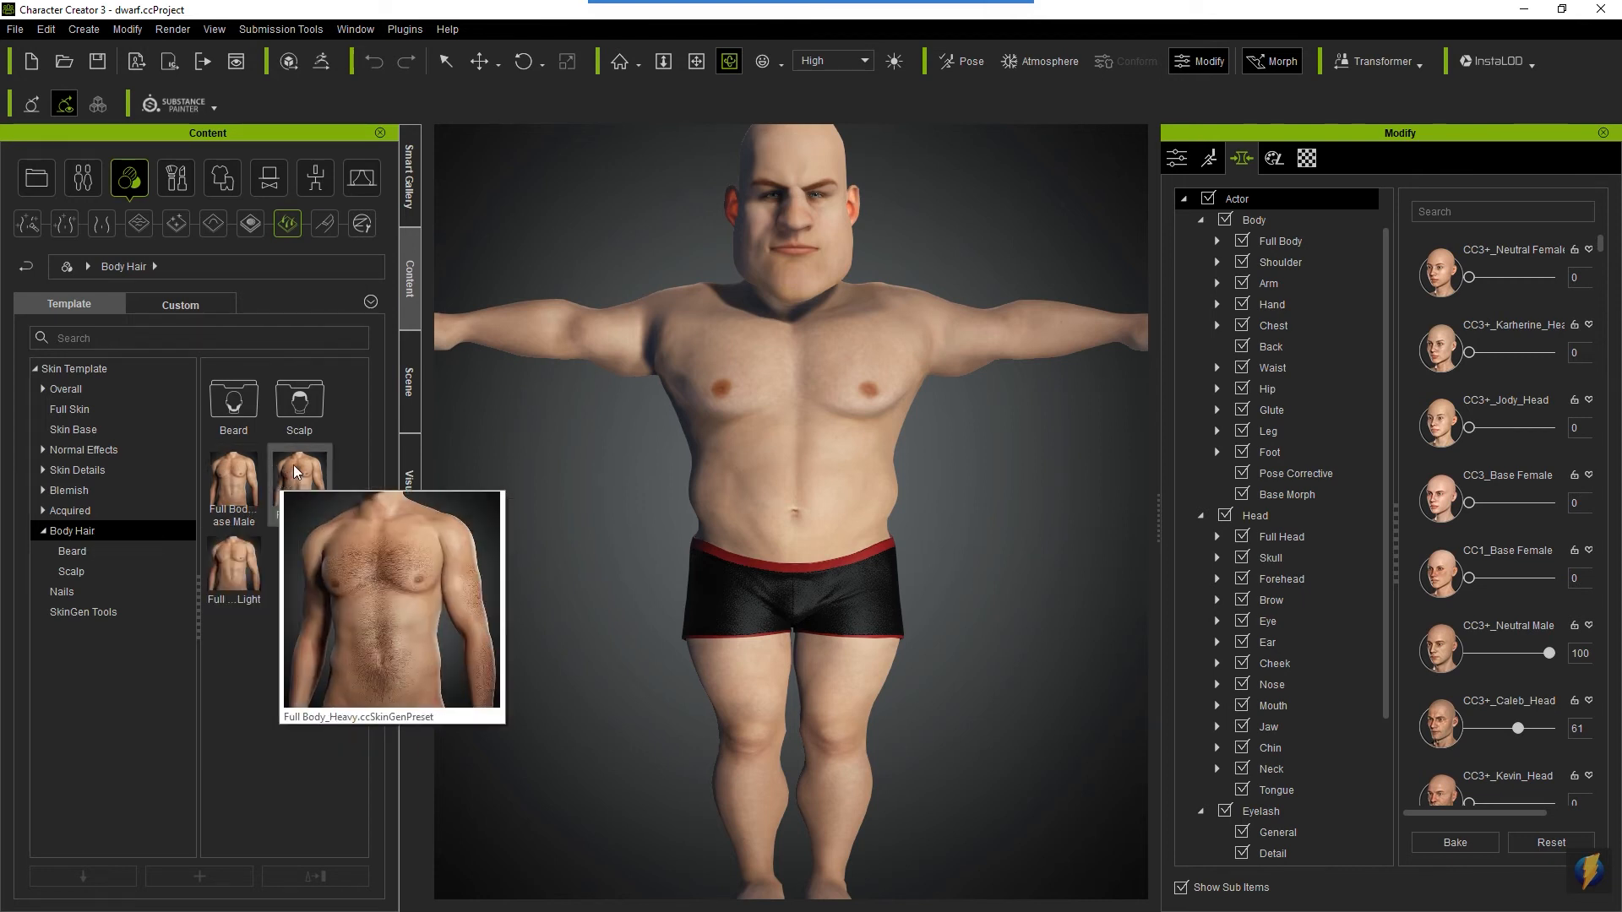
left_click_drag(292, 465, 813, 403)
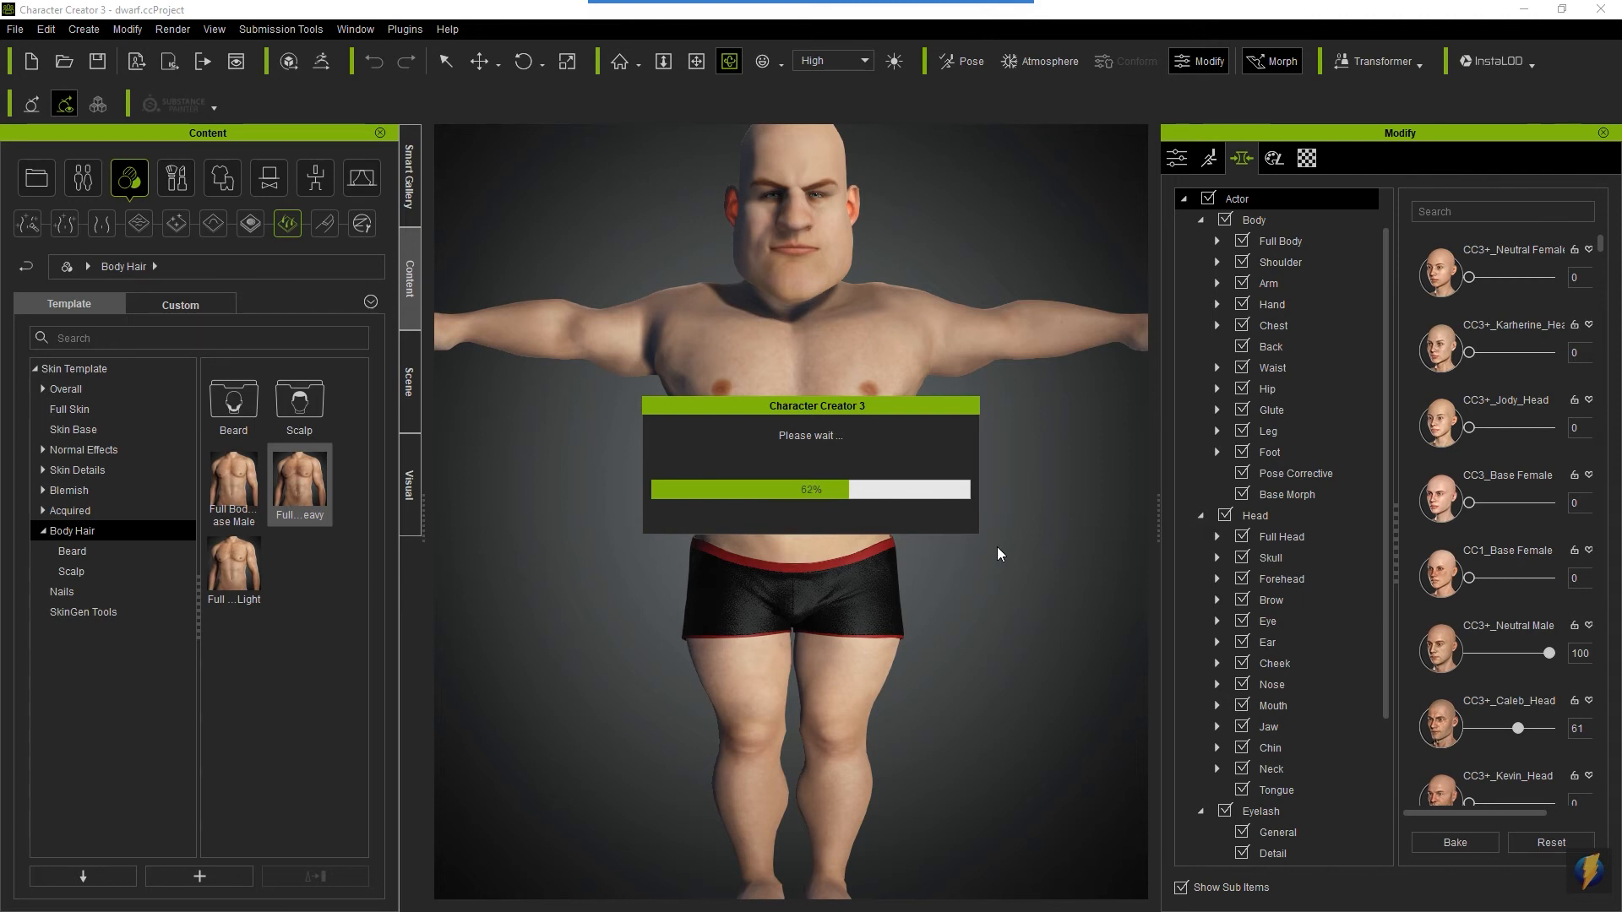
- Examine the body hair on the legs and chest, then inspect the head and upper torso up close
right_click_drag(705, 447, 701, 483)
scroll(738, 498, "down", 3)
scroll(738, 499, "down", 2)
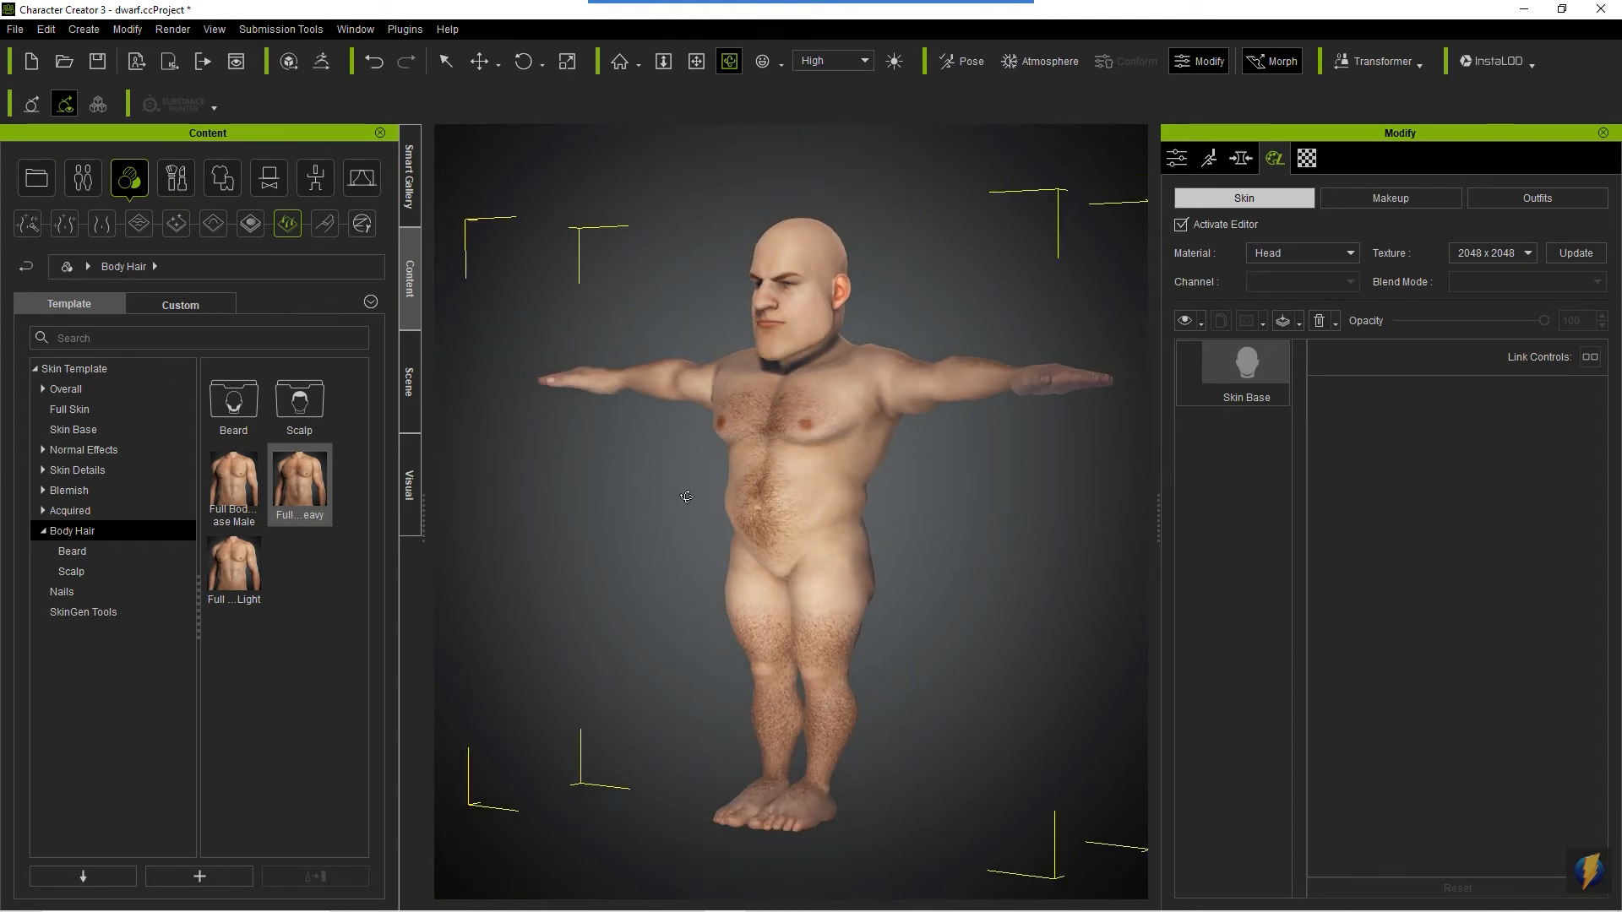
scroll(684, 498, "up", 2)
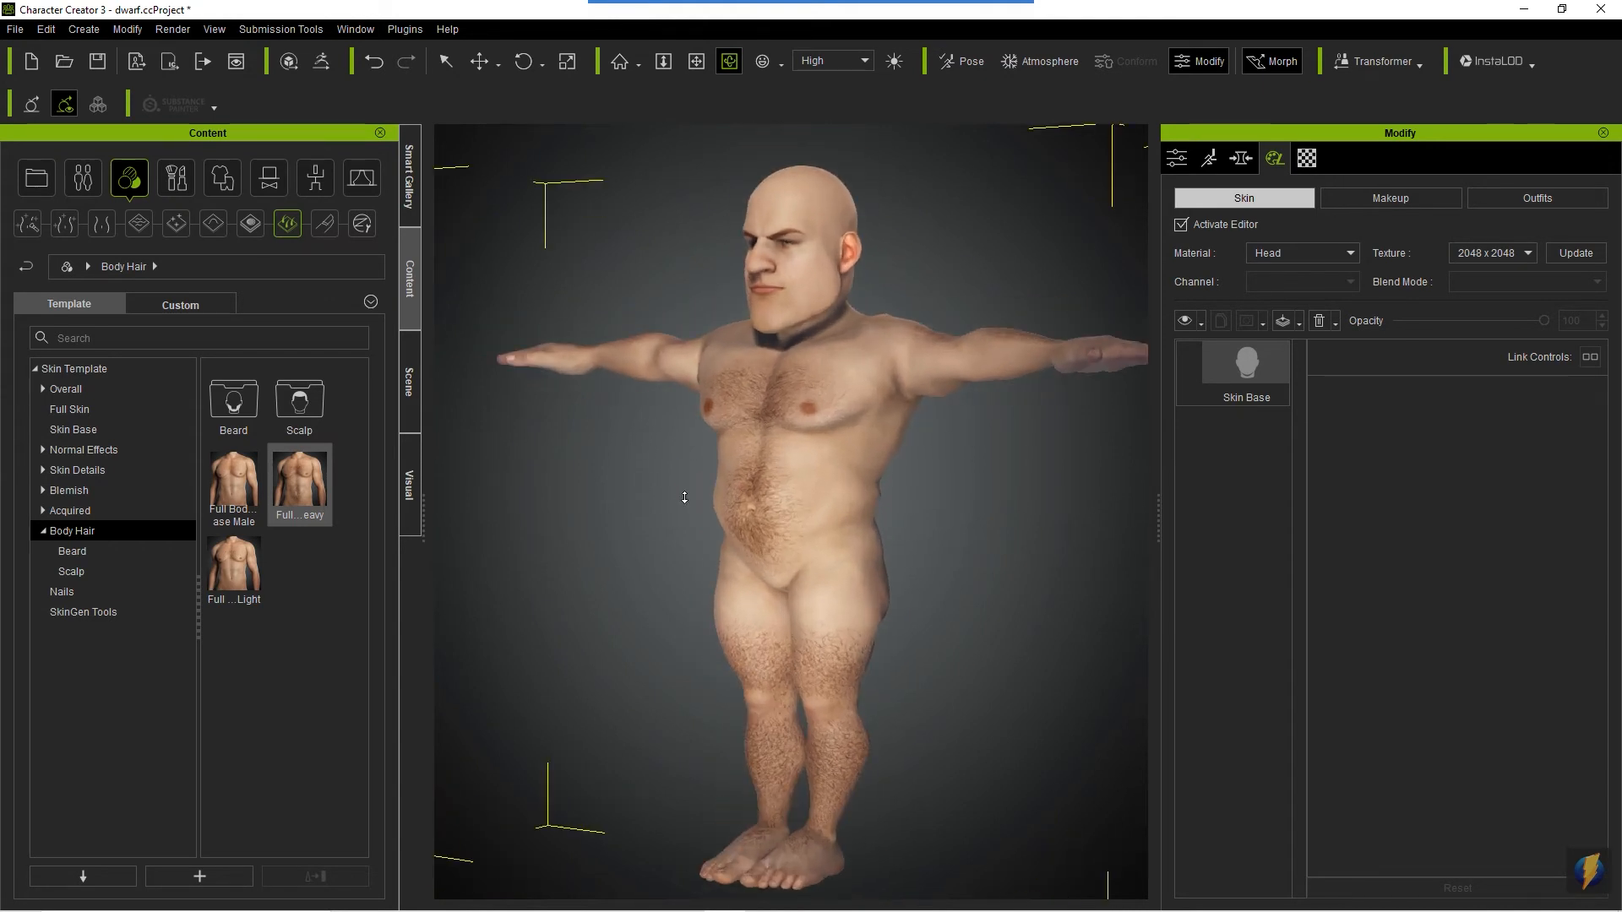
scroll(685, 497, "up", 3)
middle_click_drag(870, 361, 848, 621)
scroll(849, 617, "up", 3)
scroll(840, 586, "up", 2)
middle_click_drag(840, 584, 847, 518)
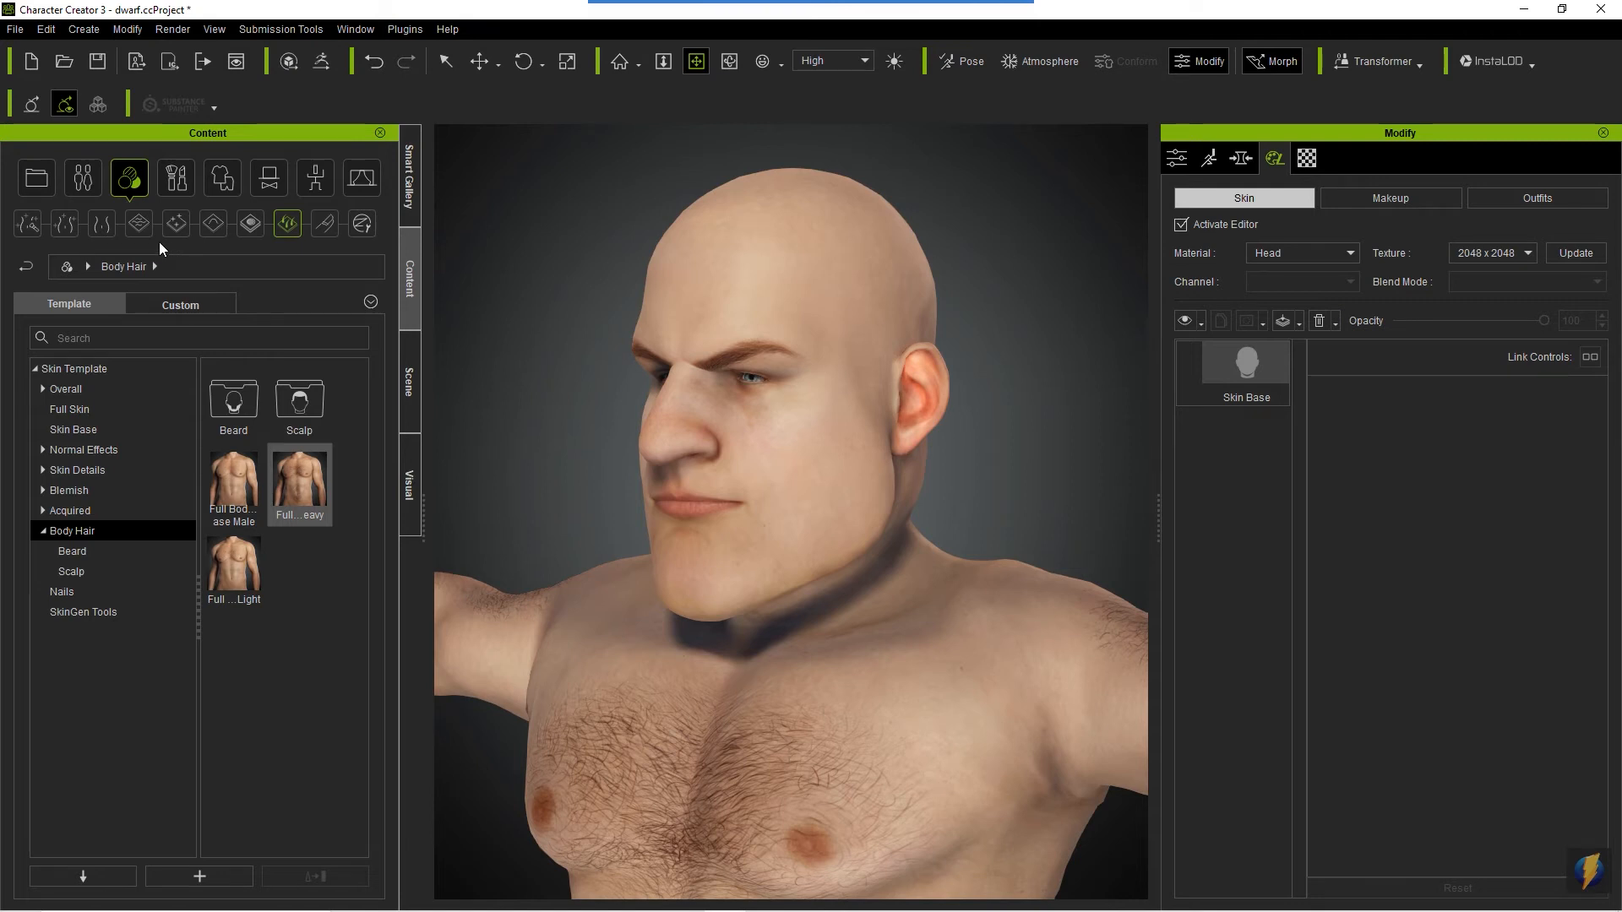
- Try the mohawk hairstyle with faded sides on the dwarf, accepting deactivation of the current SkinGen session
left_click(83, 173)
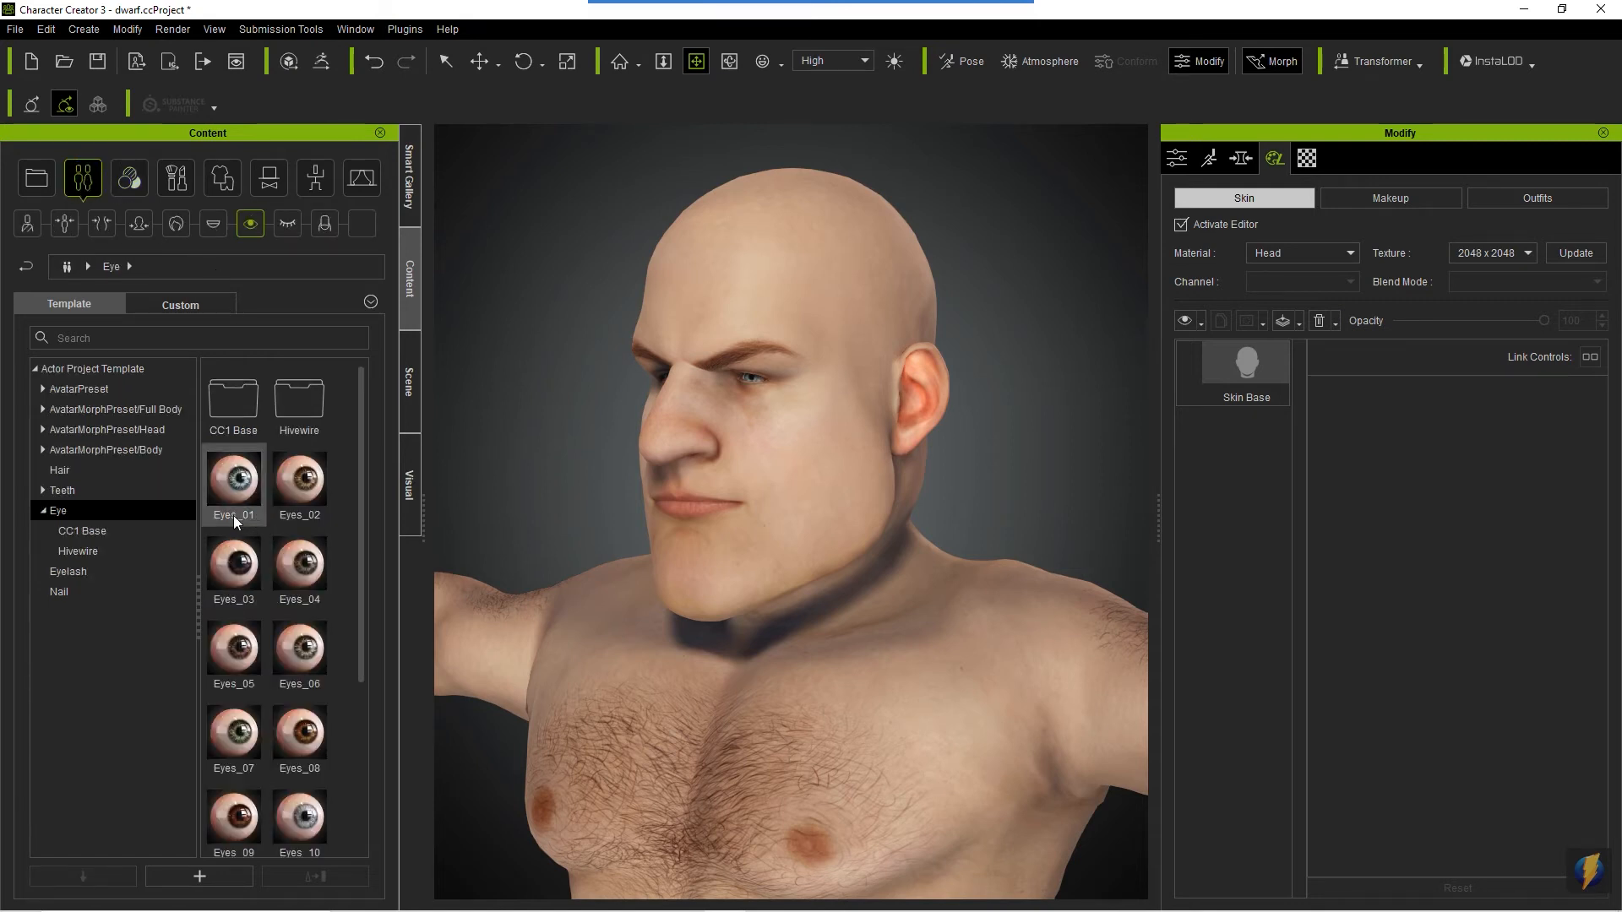
left_click(67, 470)
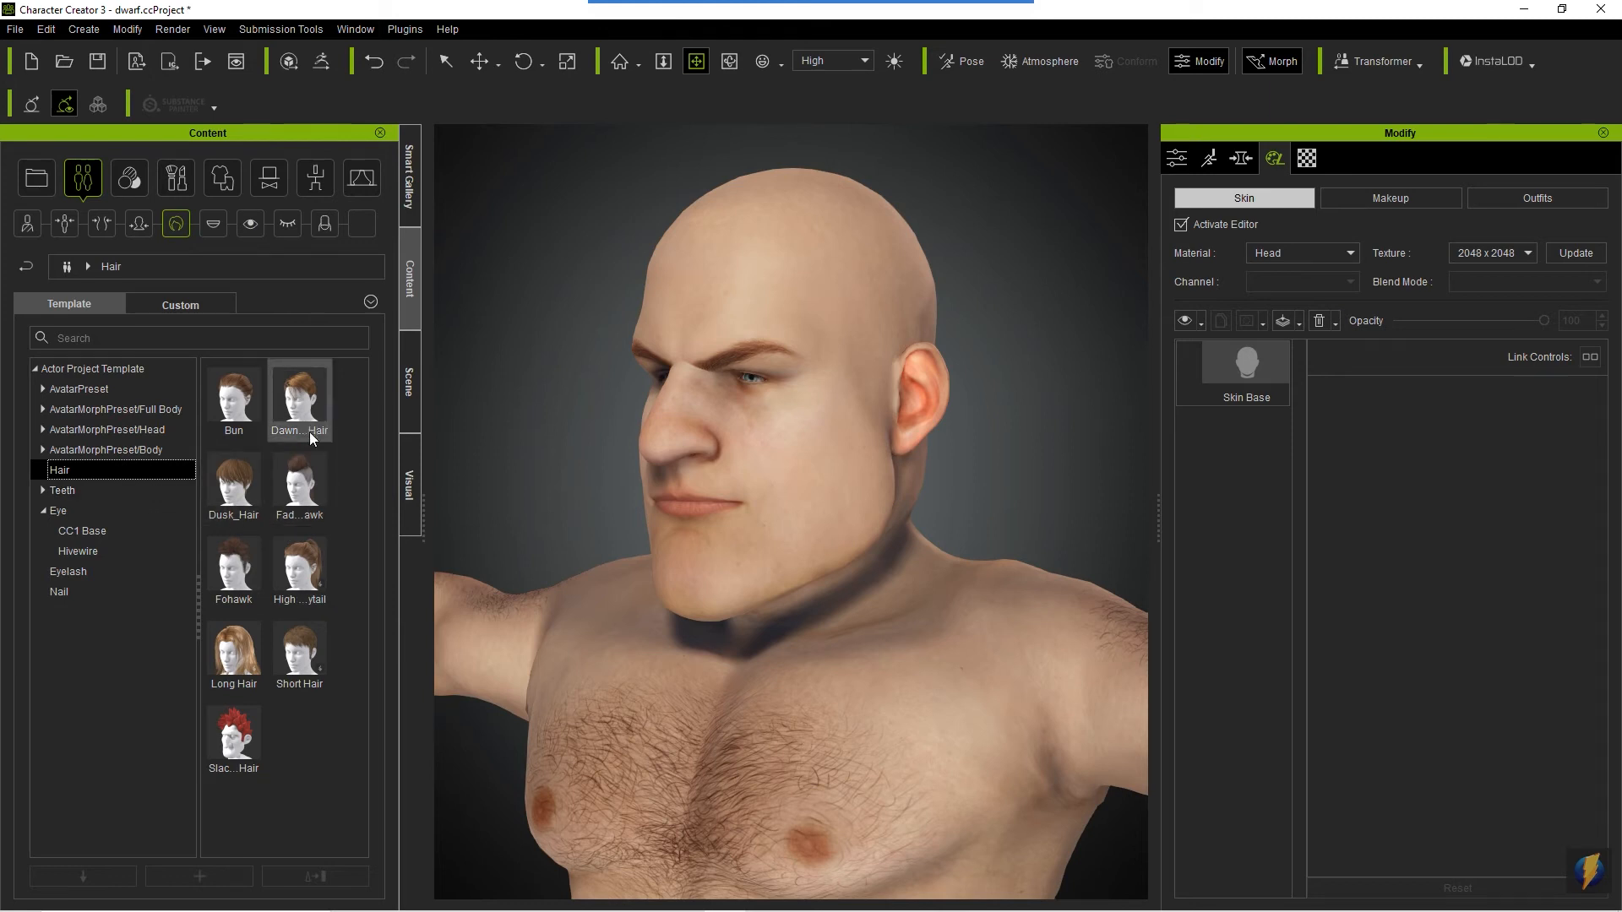
left_click_drag(297, 485, 1115, 630)
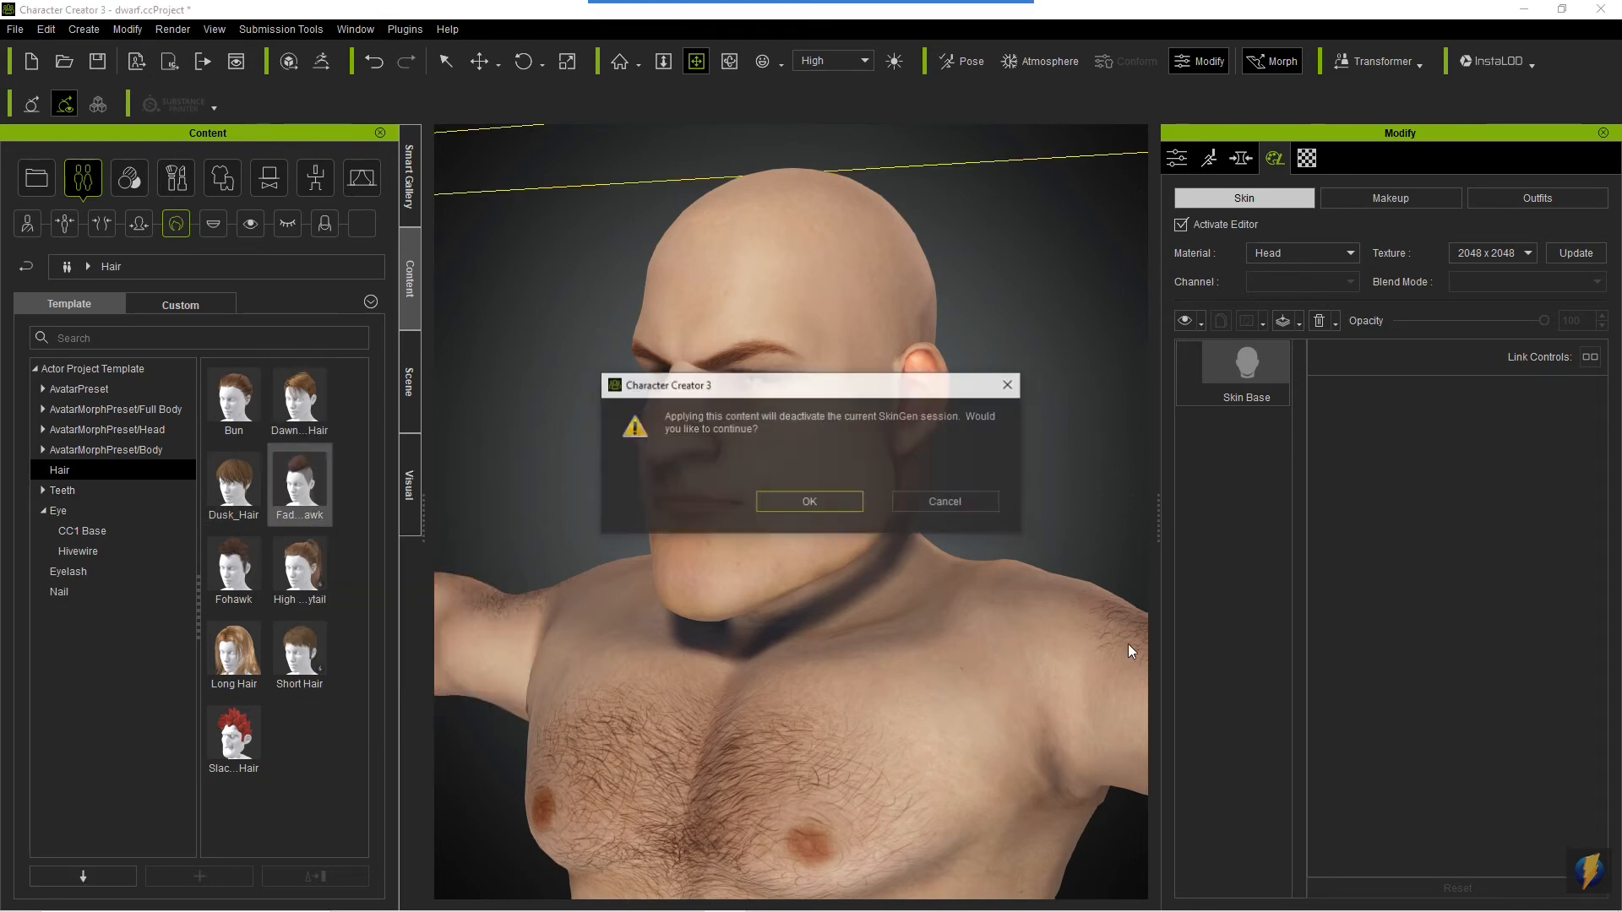
left_click(813, 503)
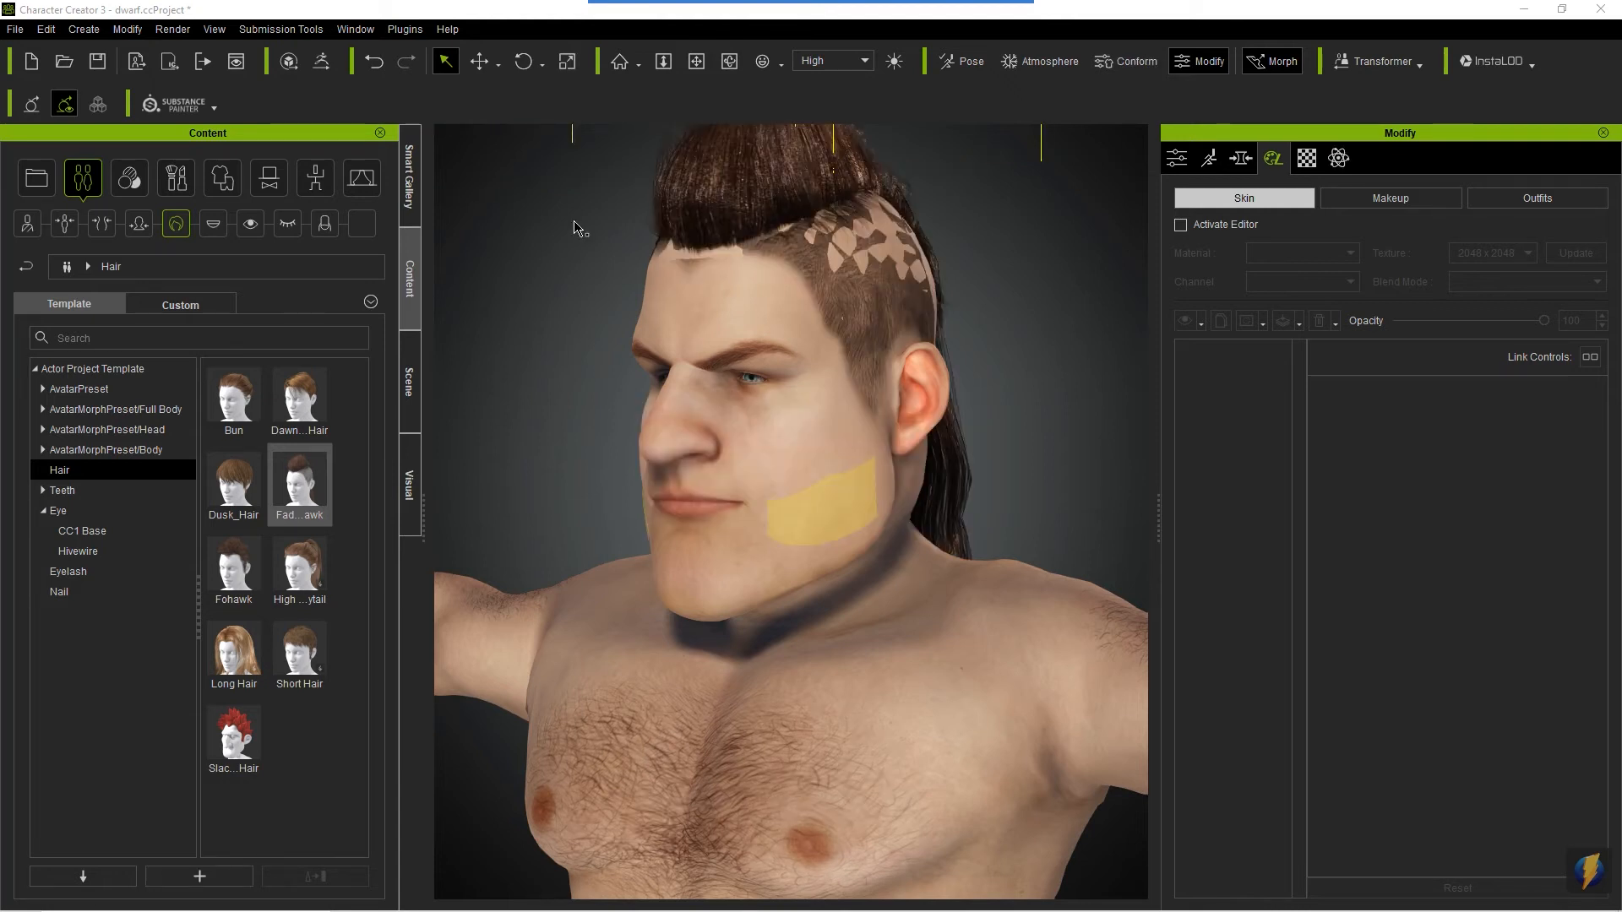
mouse_move(962, 7)
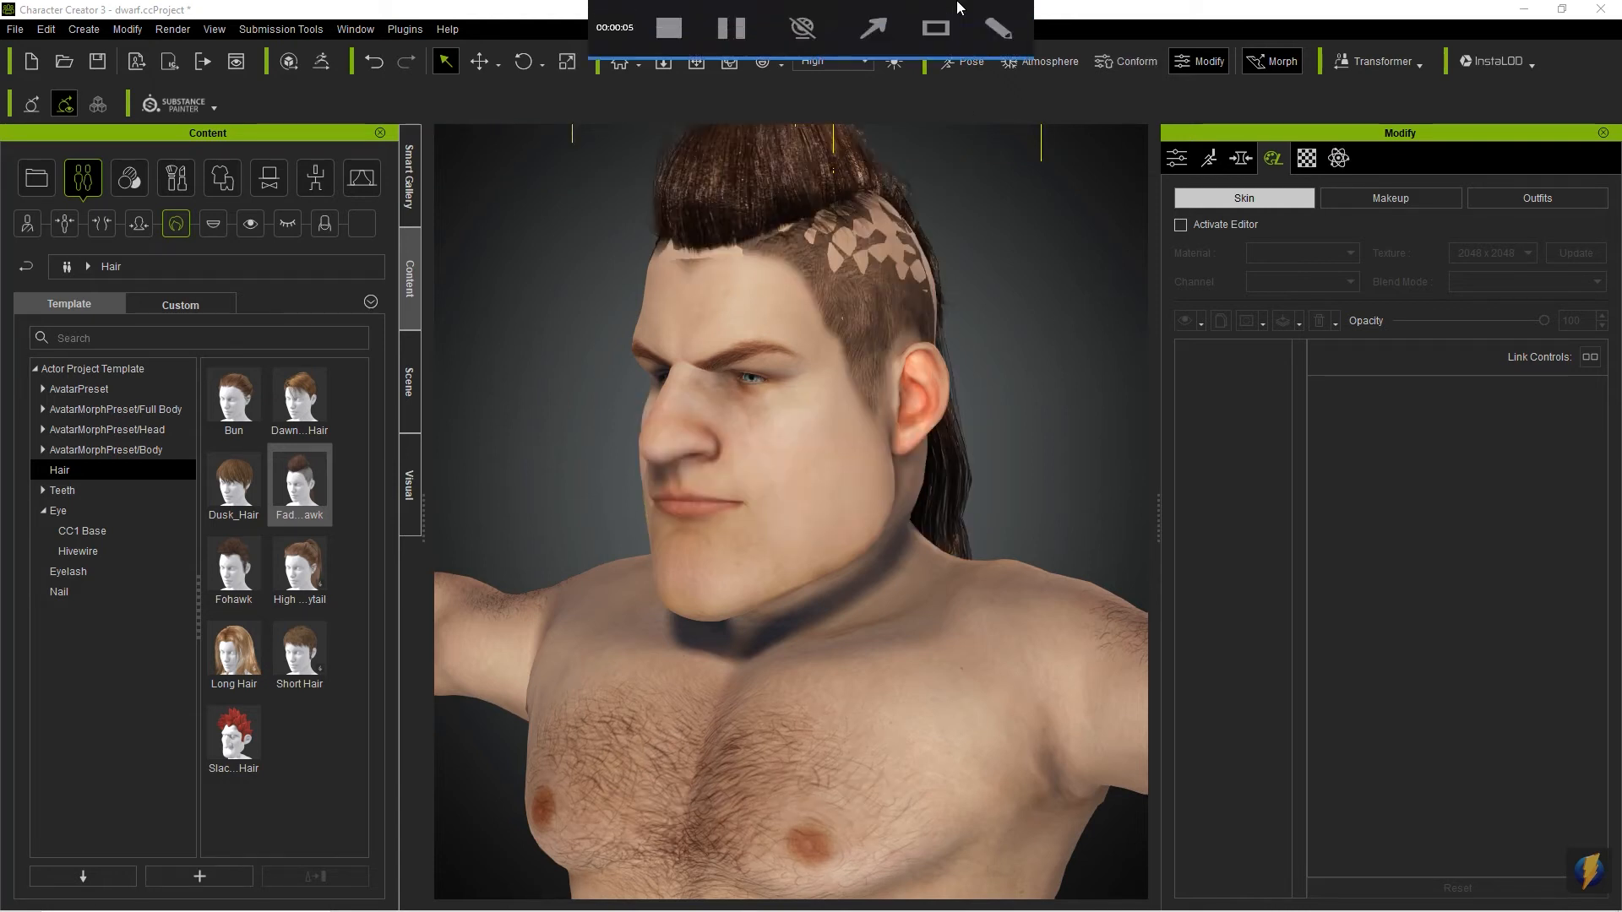
left_click_drag(1136, 188, 929, 231)
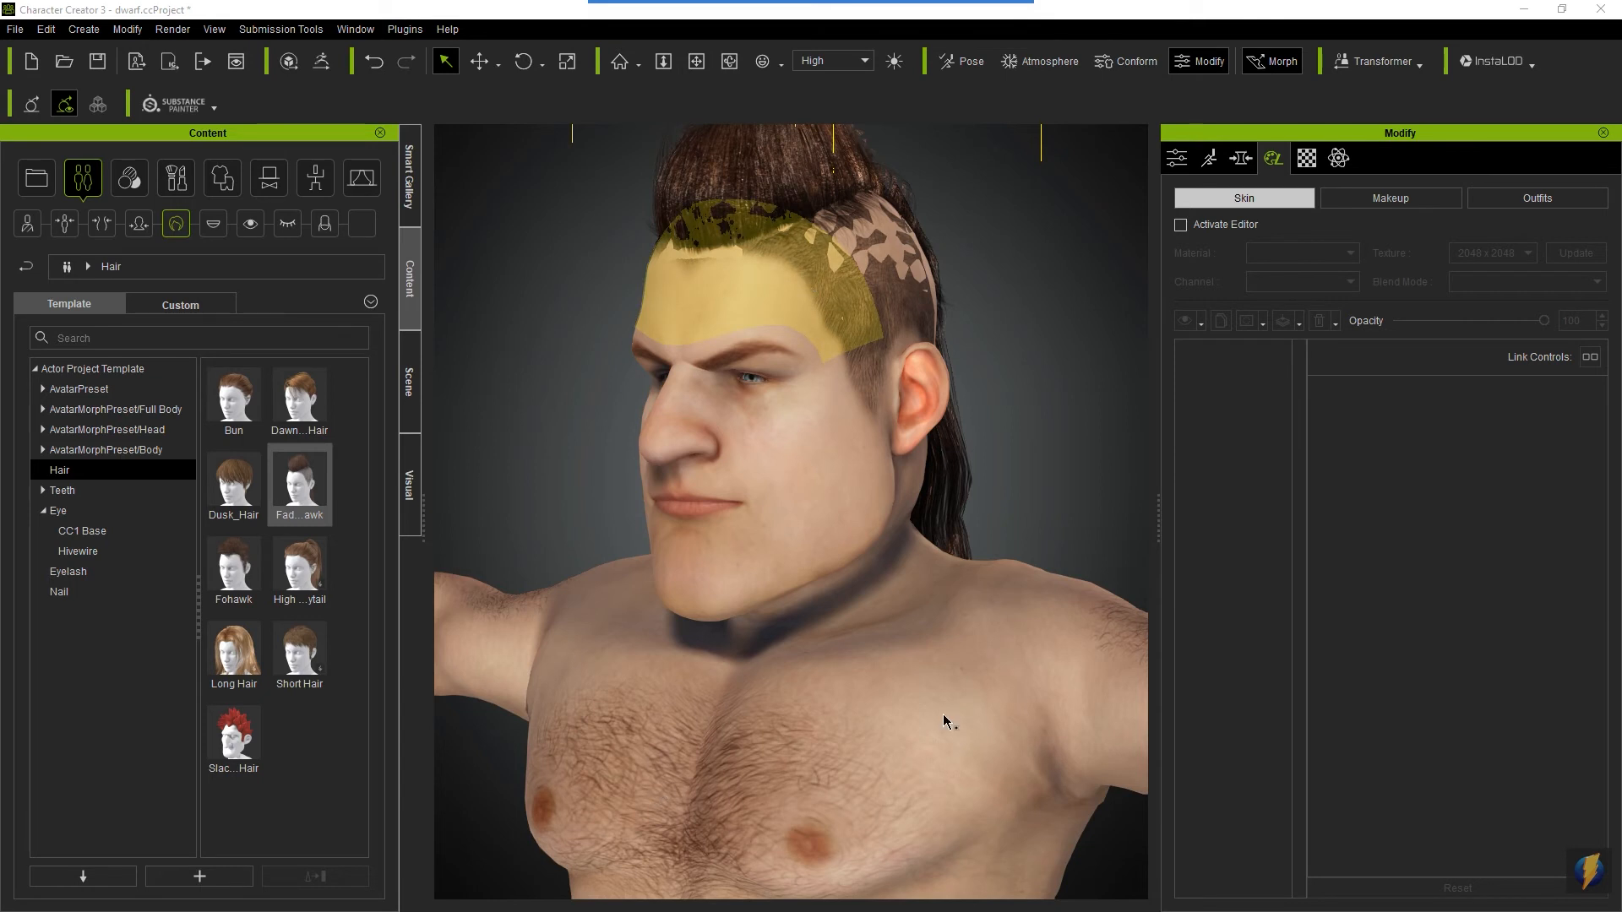
mouse_move(876, 44)
mouse_move(656, 377)
left_mouse_down()
mouse_move(367, 388)
mouse_move(291, 469)
mouse_move(330, 477)
mouse_move(325, 435)
left_mouse_up()
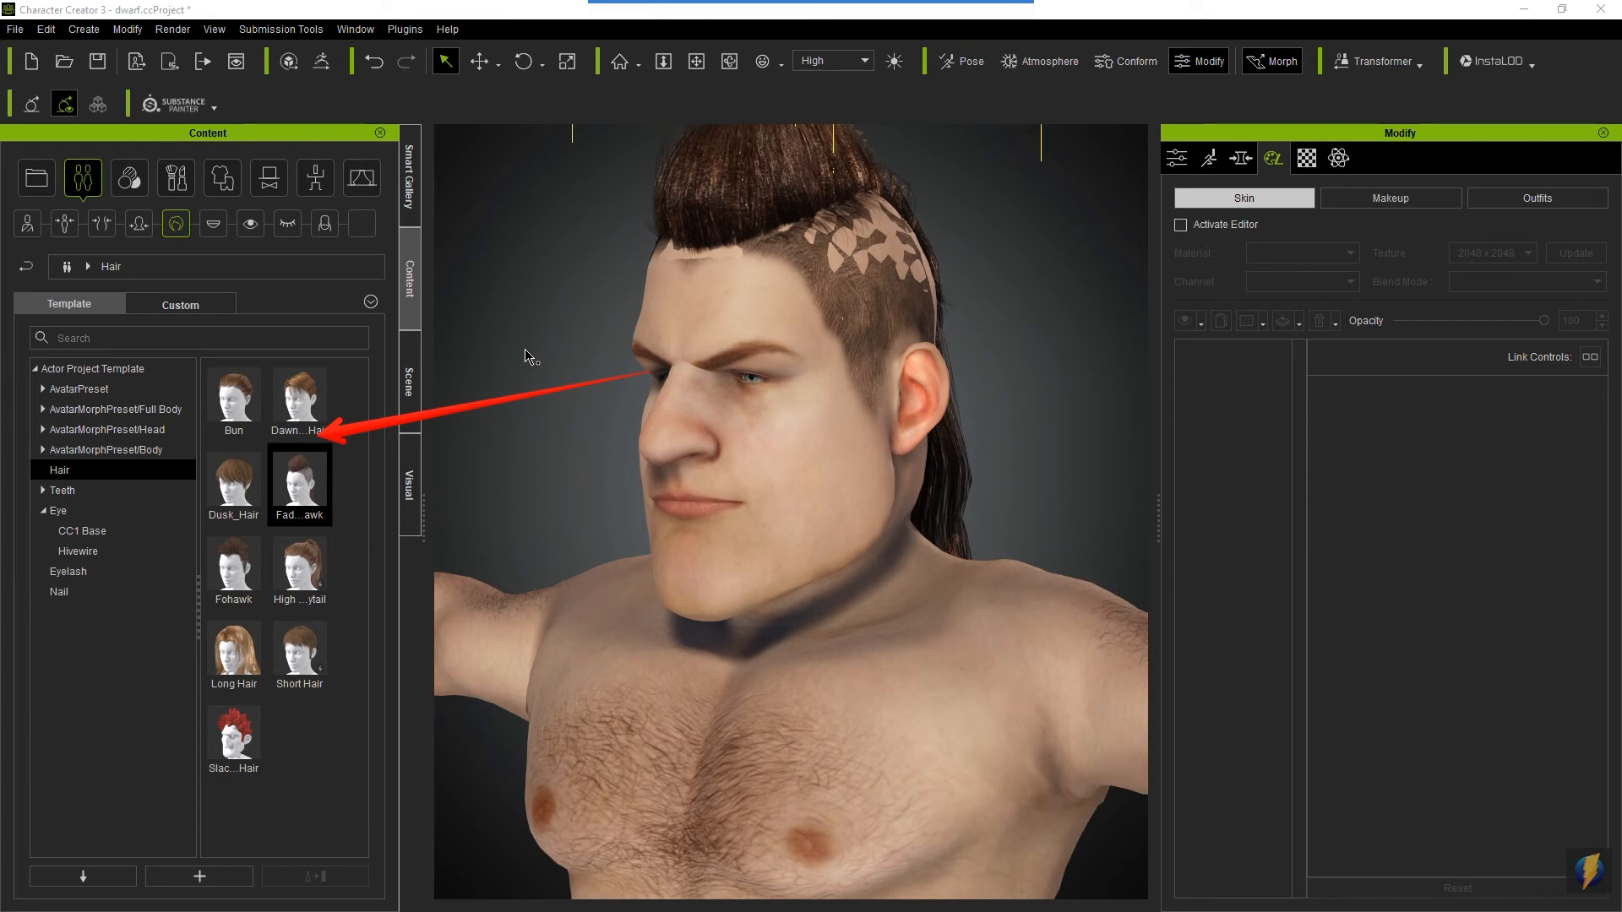
- Delete the mohawk Hair item from the avatar in the scene
left_click(408, 378)
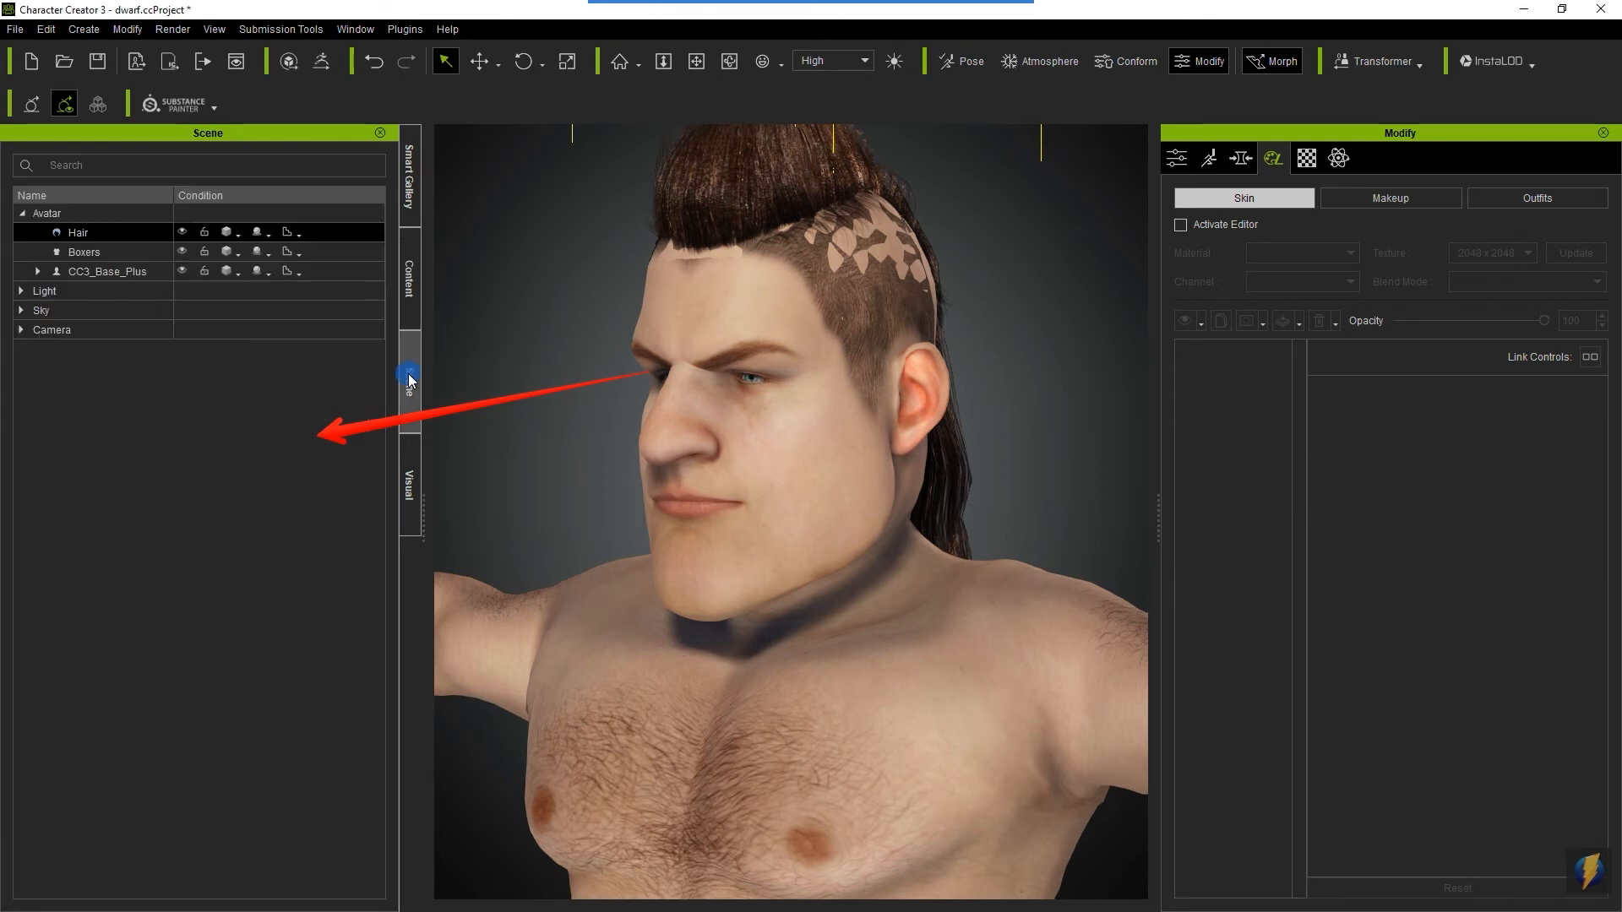
left_click(85, 233)
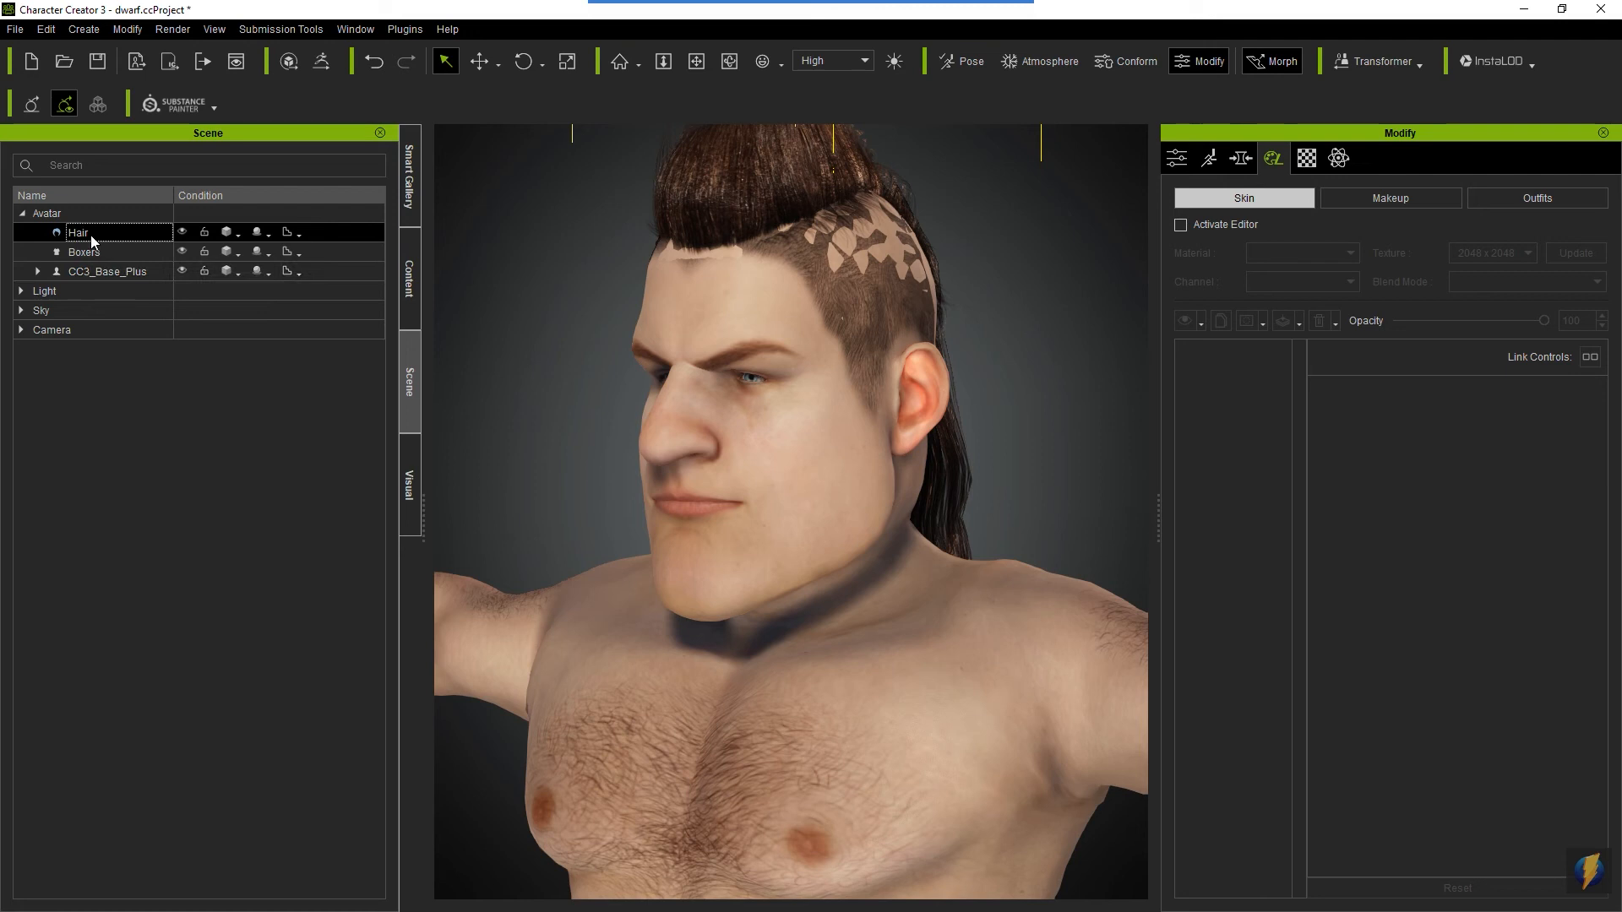
key("Delete")
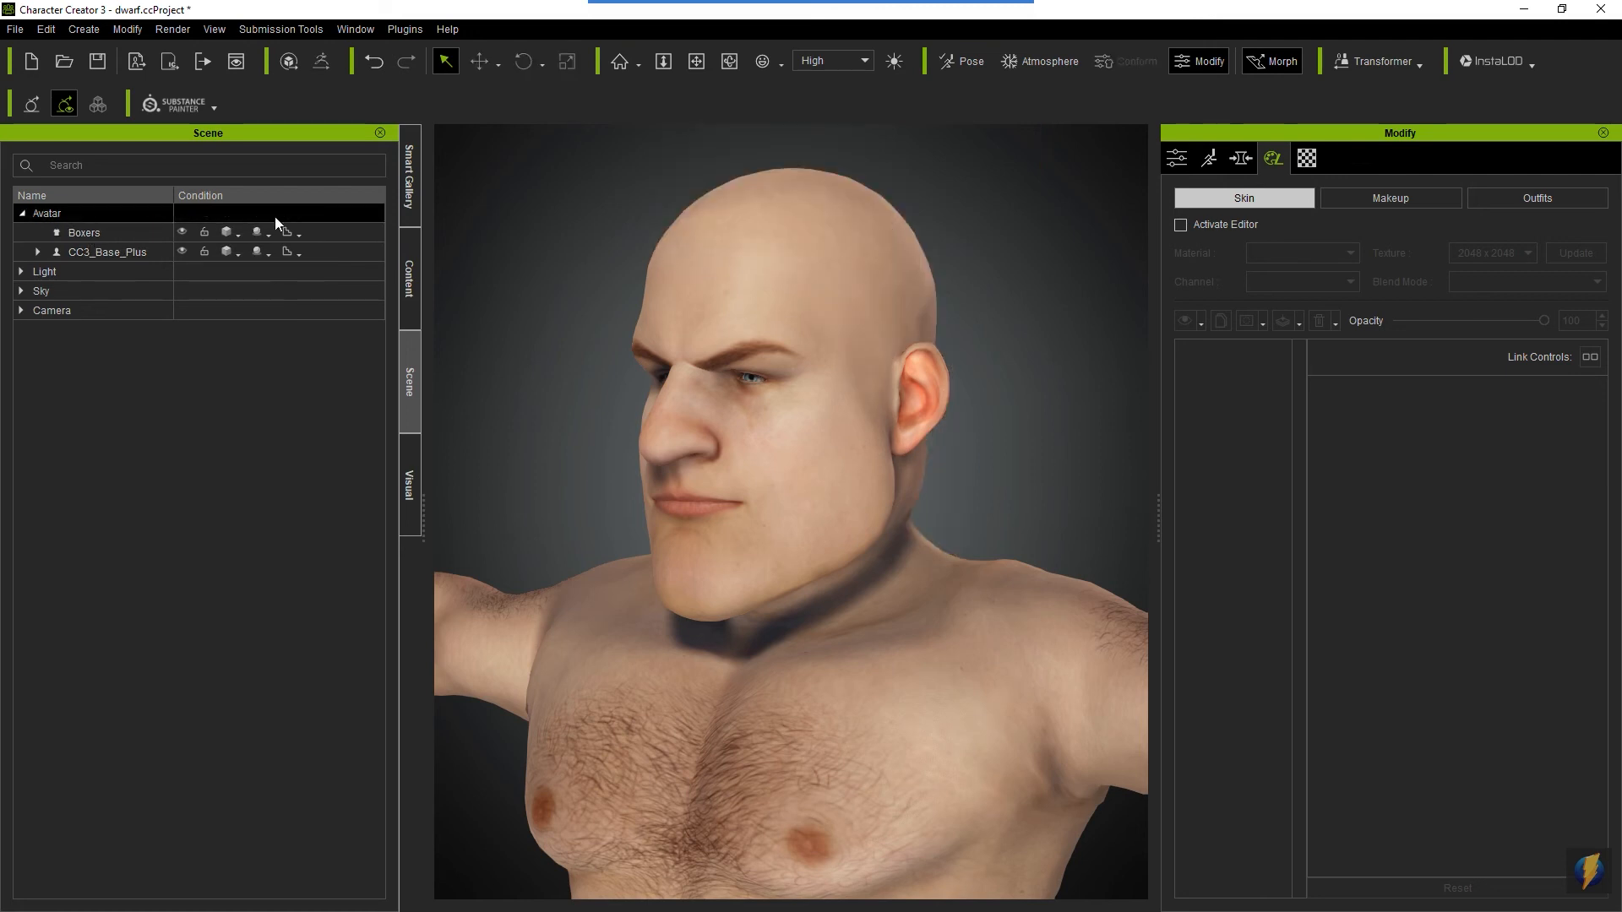
- Apply the Basic_Heavy scalp hair preset to the dwarf's head as a new skin layer
left_click(414, 279)
left_click(129, 177)
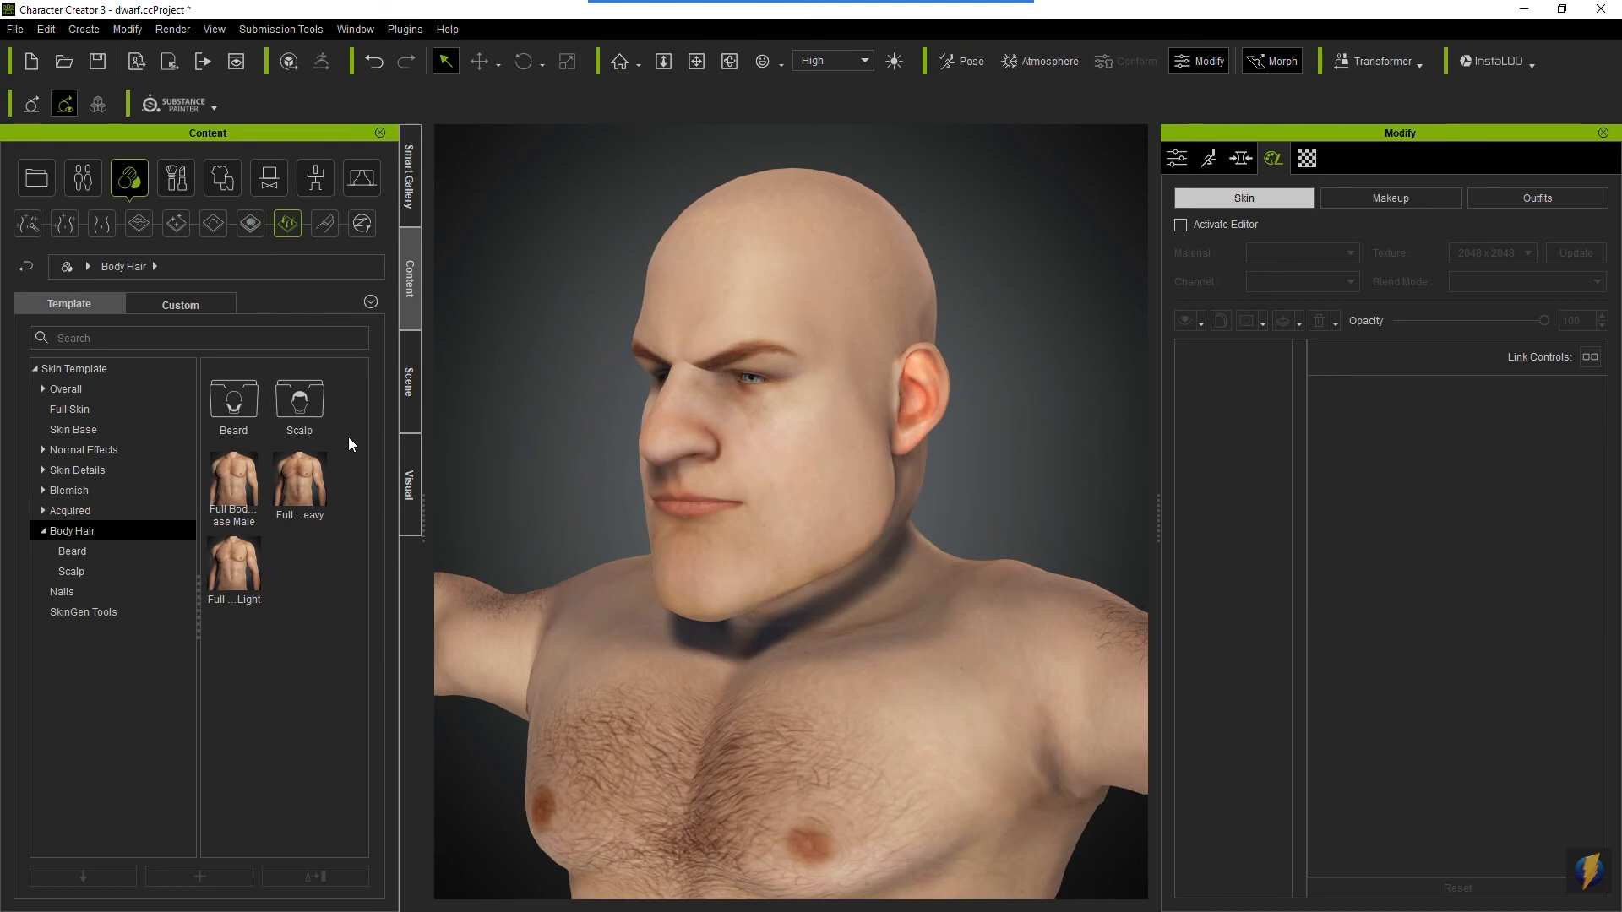
left_click(71, 555)
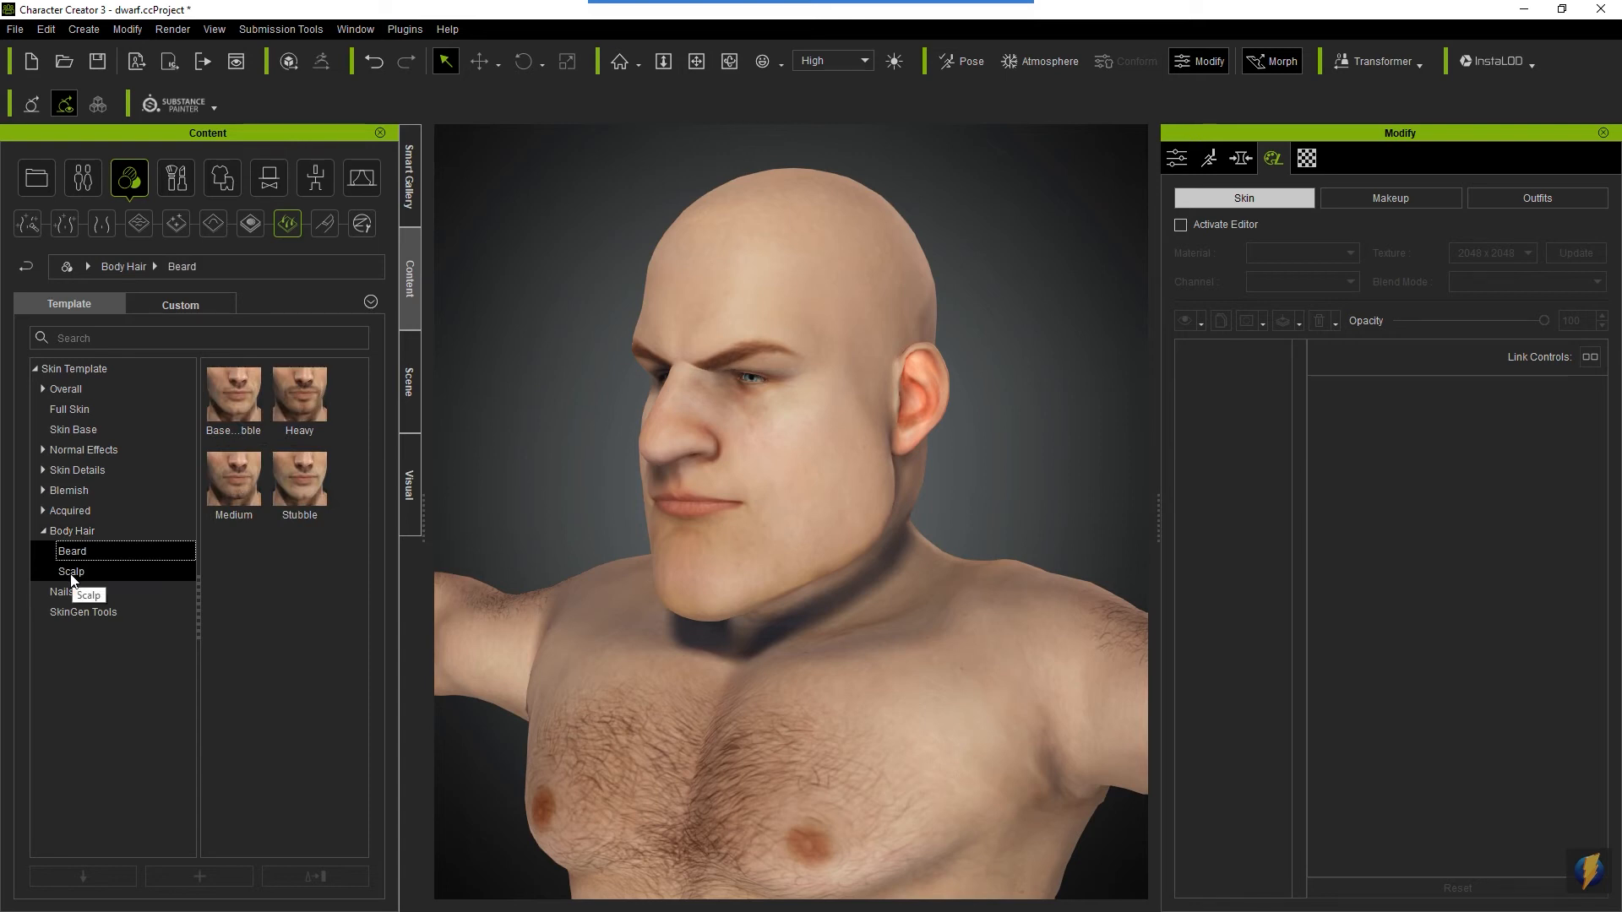
left_click(72, 575)
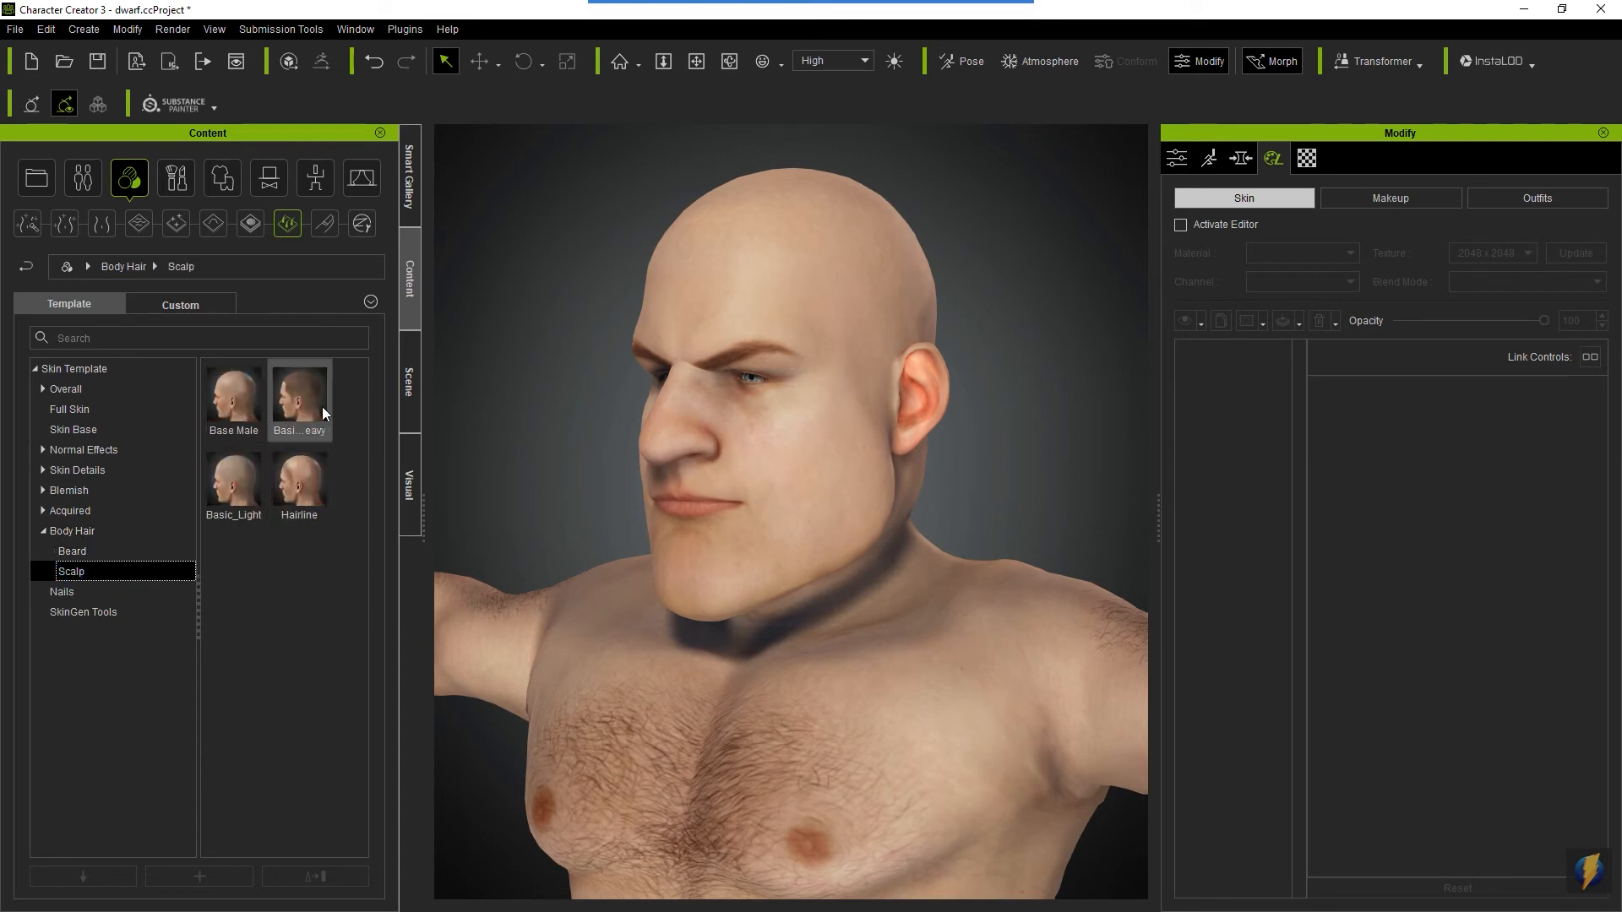
mouse_move(322, 407)
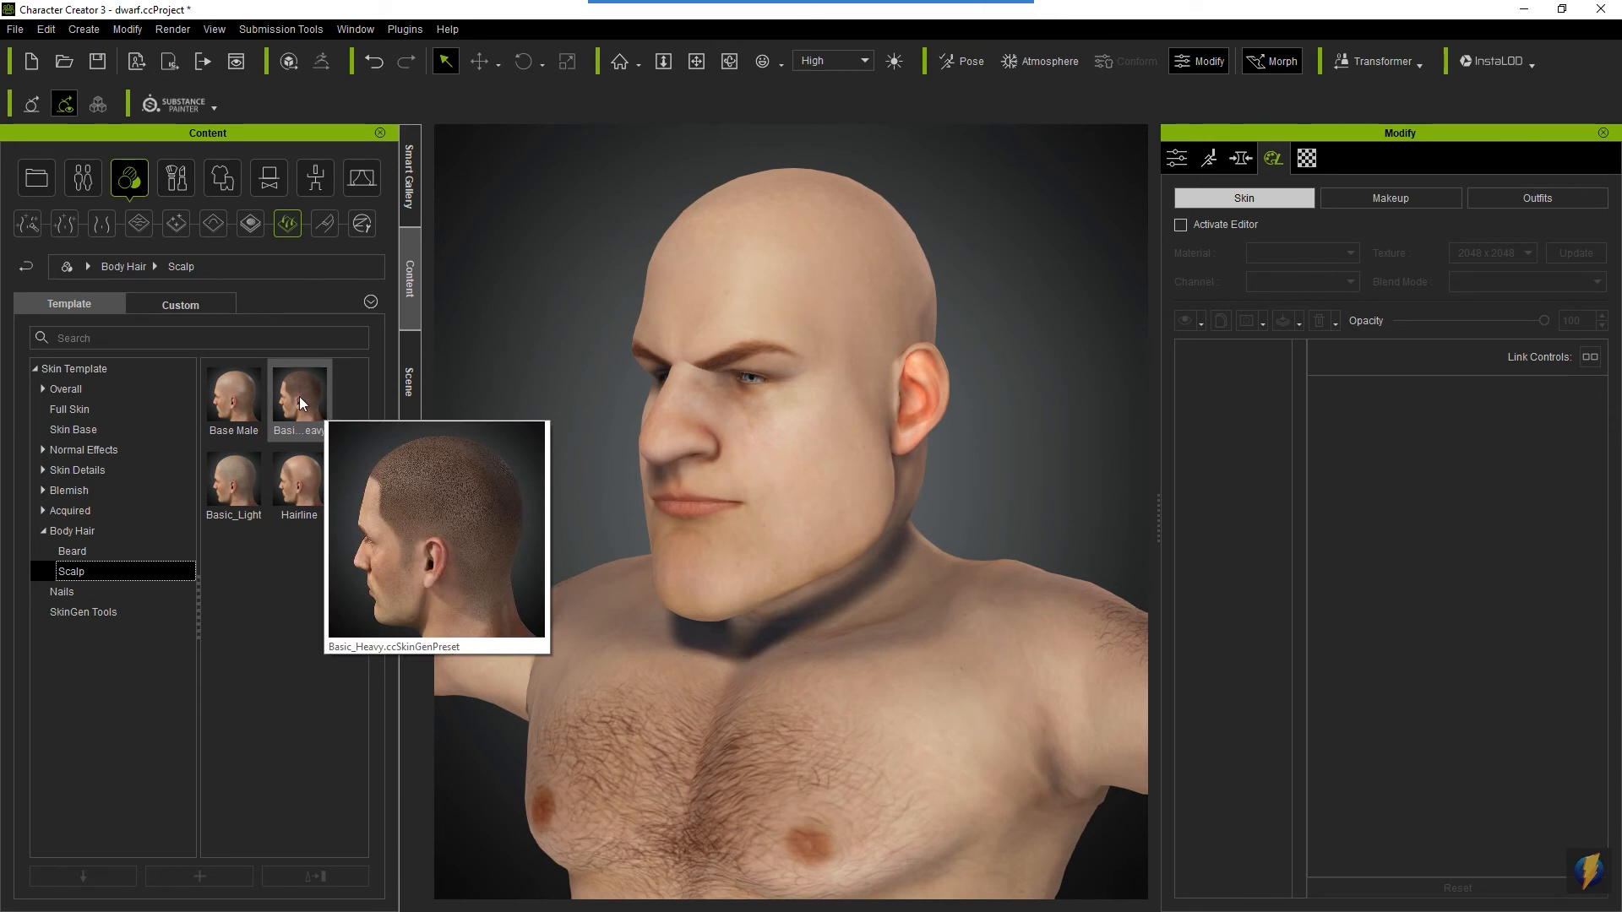
left_click_drag(299, 397, 813, 456)
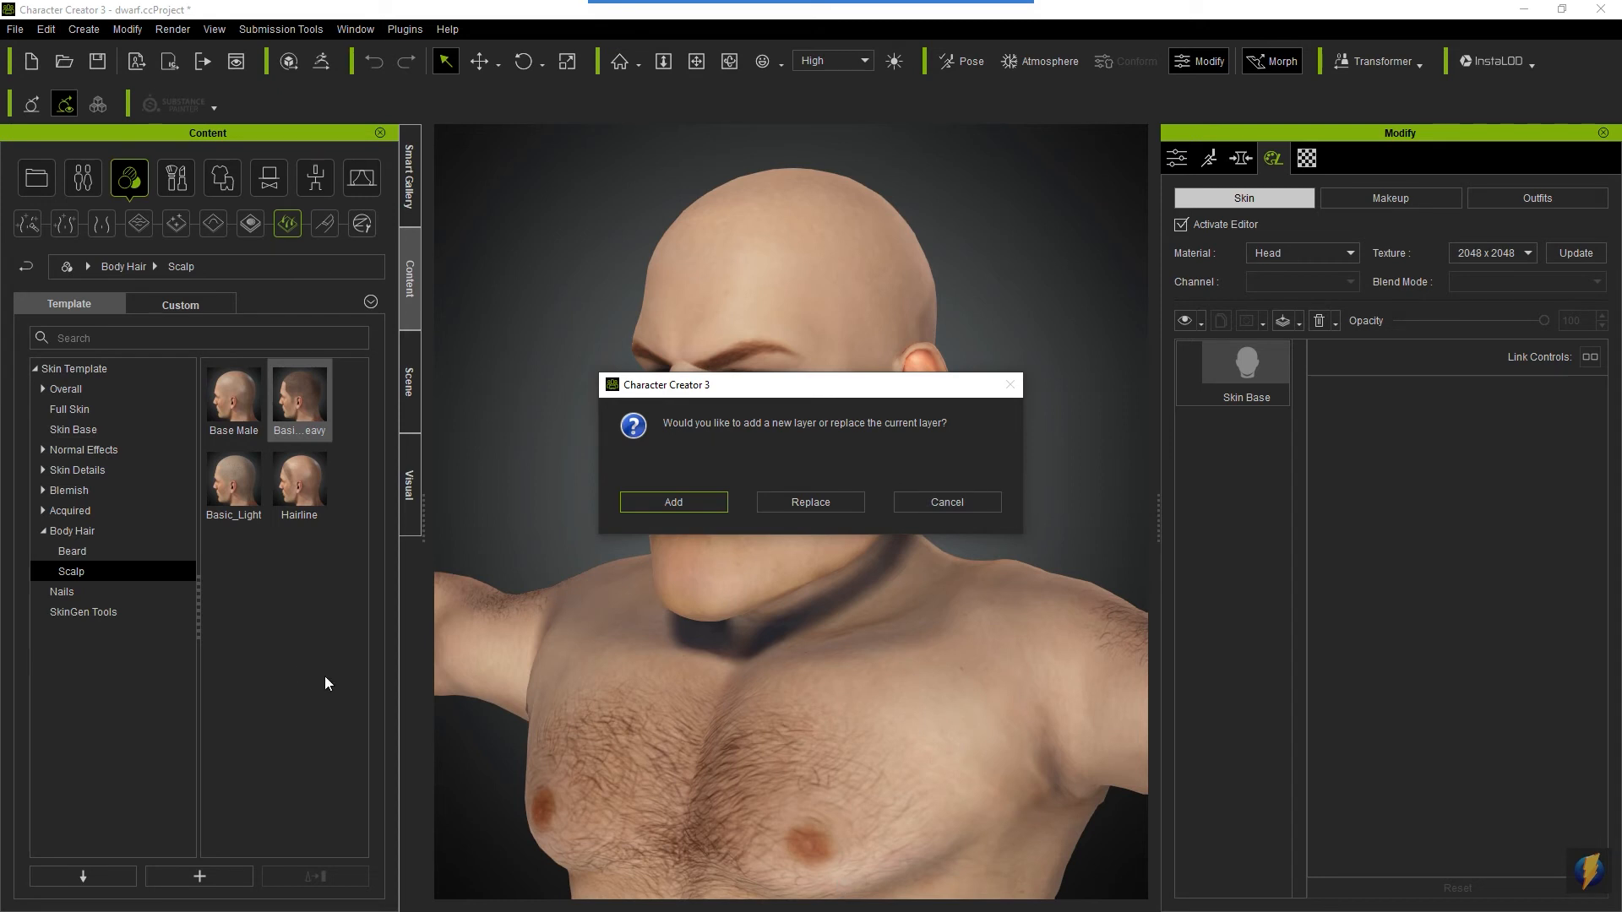
left_click(657, 498)
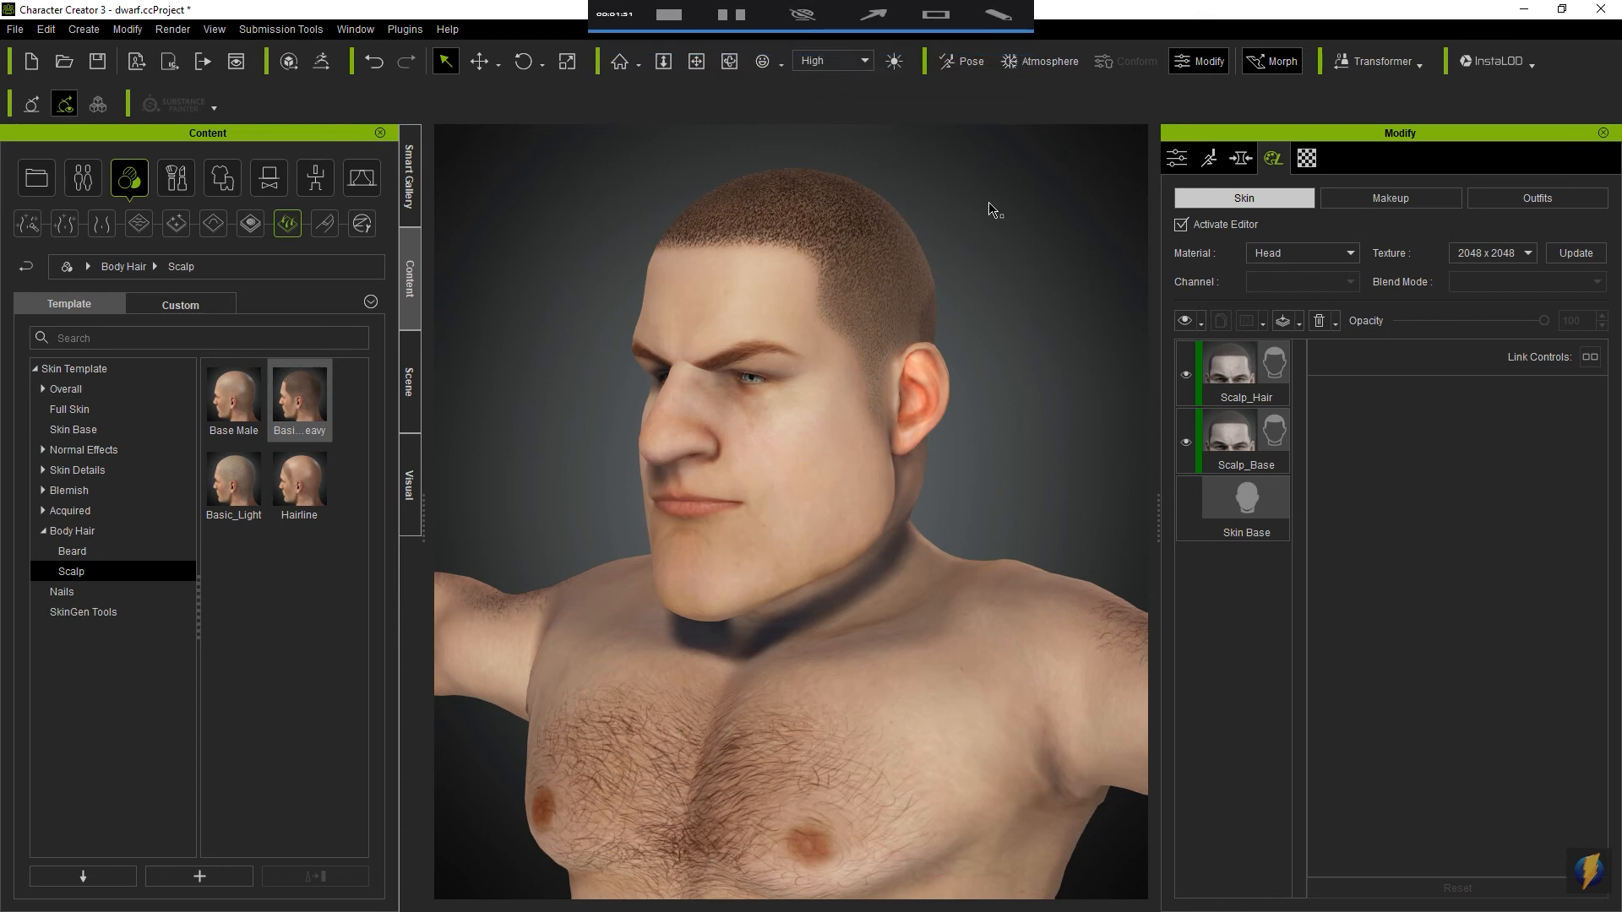
- Apply the Heavy beard preset to the dwarf's face as a new skin layer and check it against the upper body
key("o")
left_click_drag(968, 507, 897, 540)
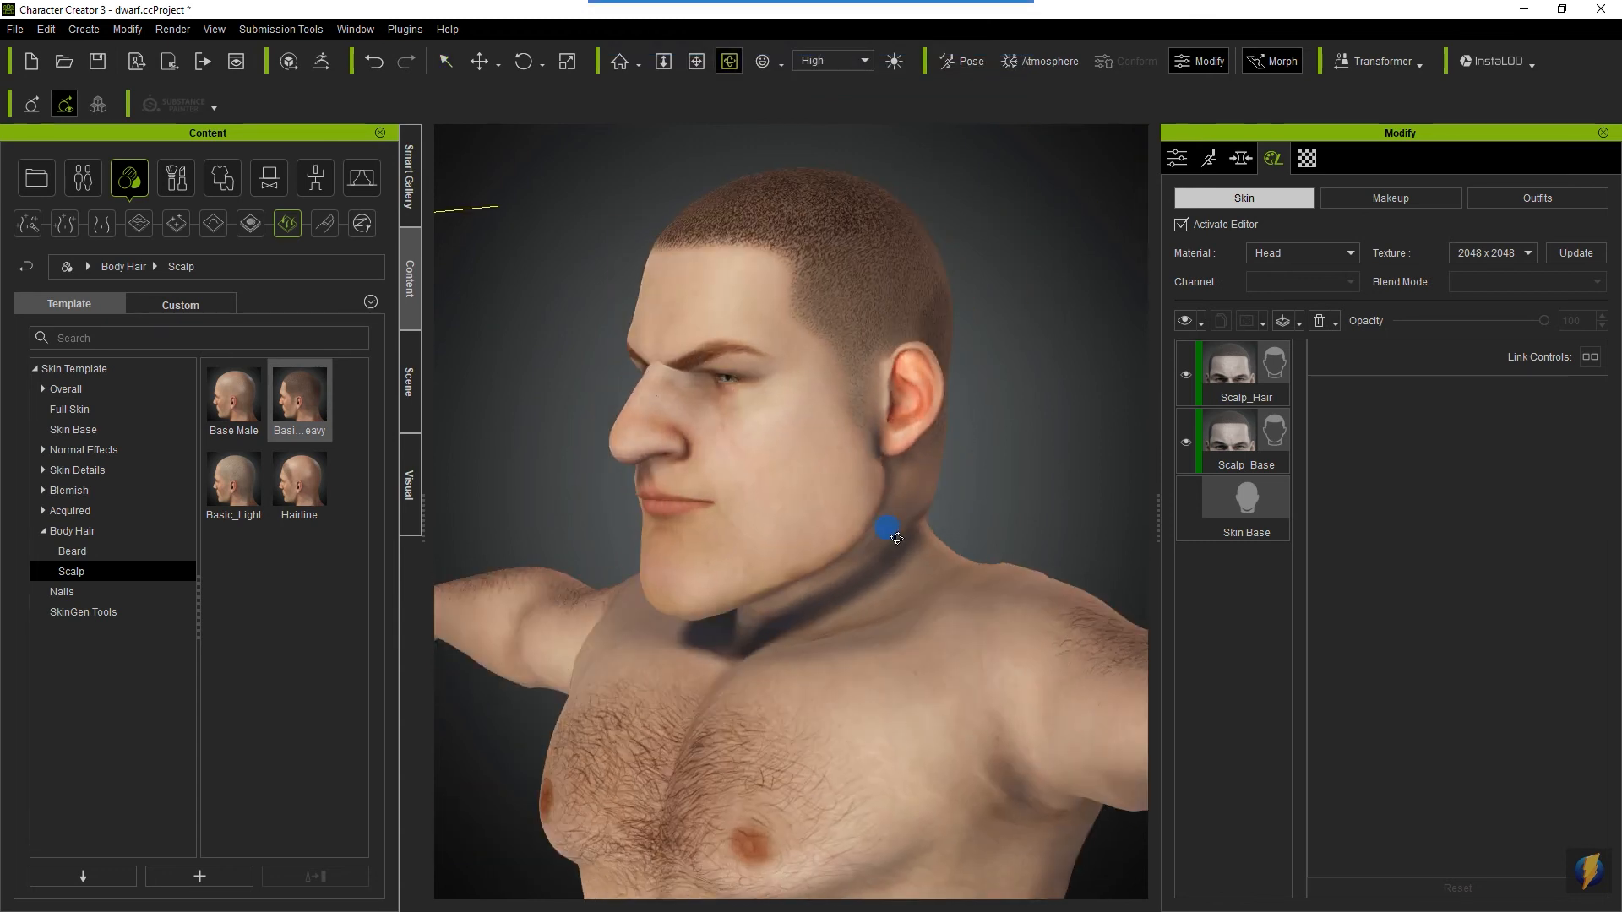
left_click_drag(715, 521, 837, 546)
scroll(824, 567, "up", 2)
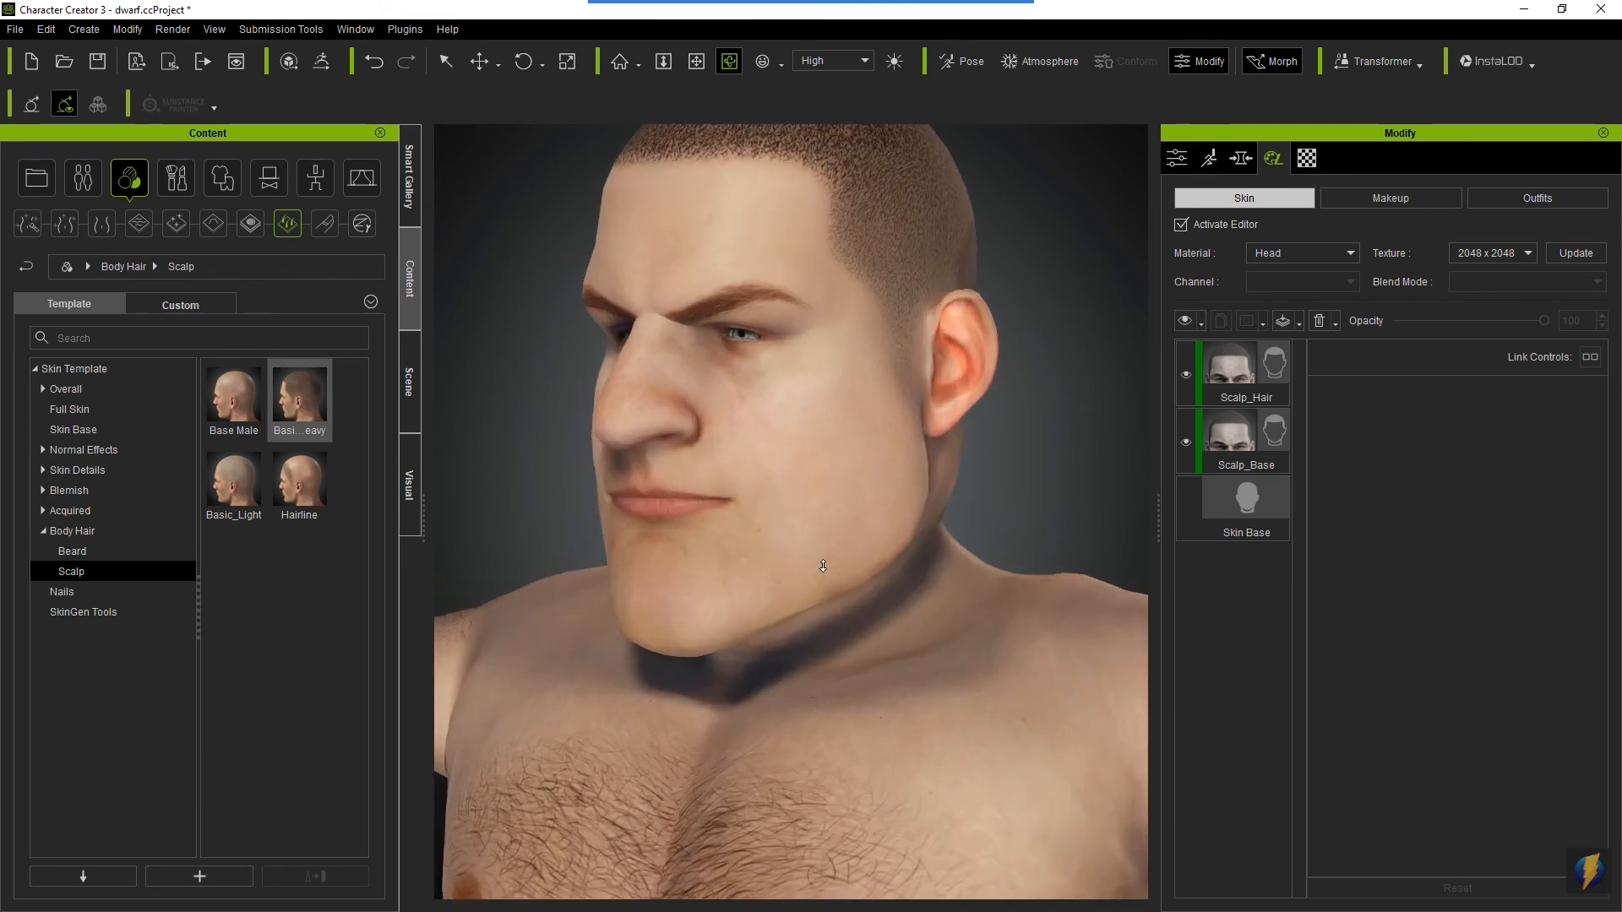
key("x")
left_click_drag(844, 430, 860, 487)
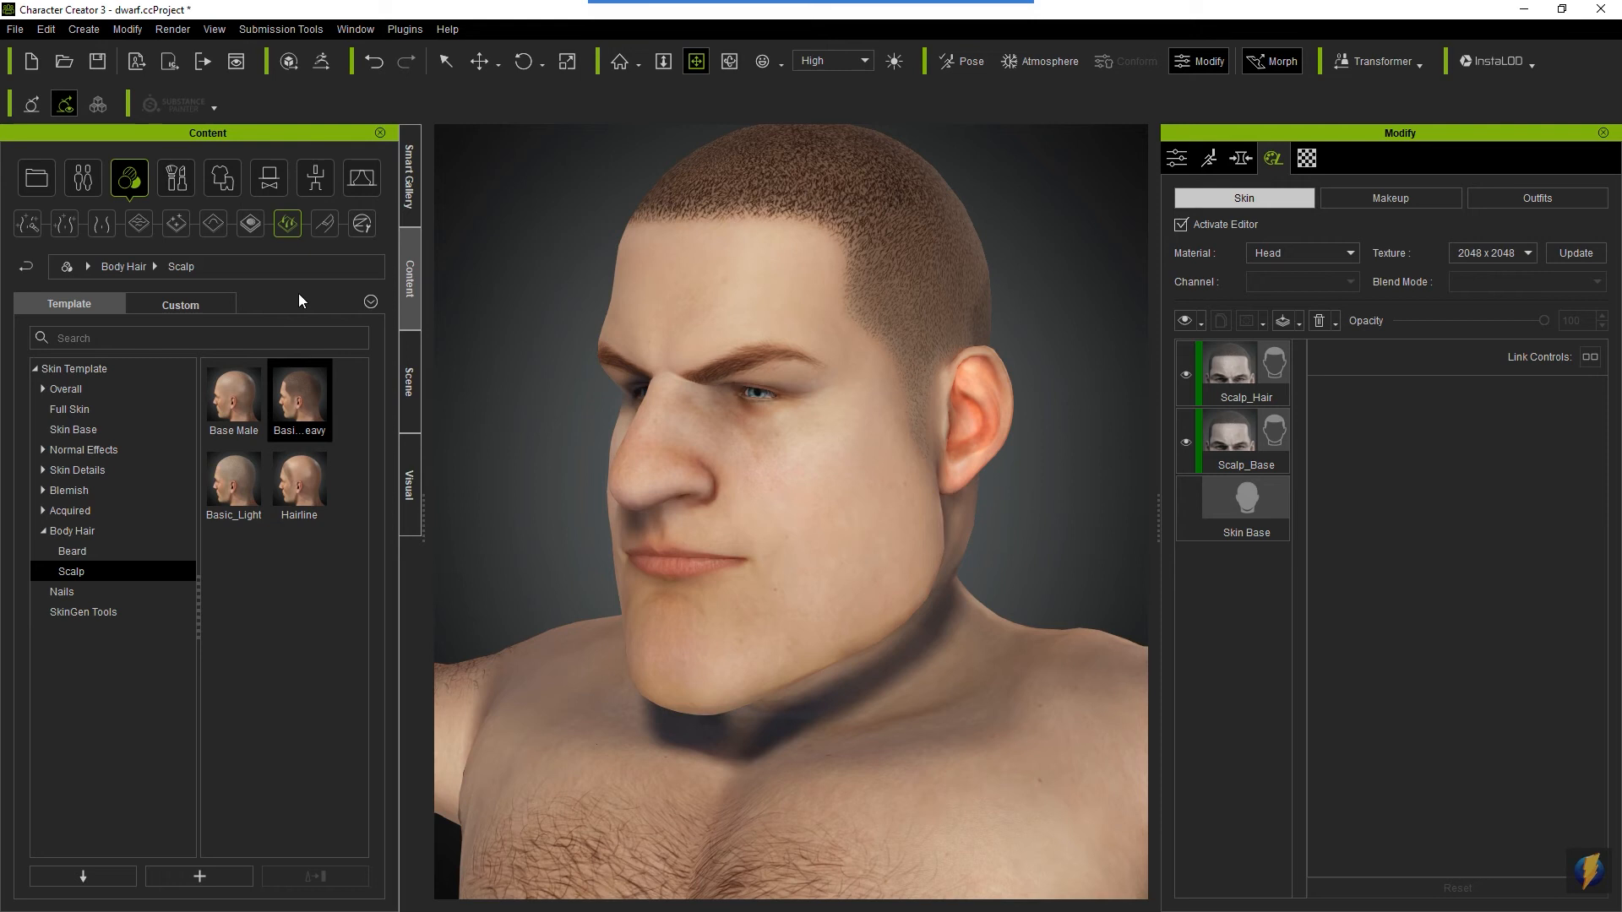
left_click(72, 549)
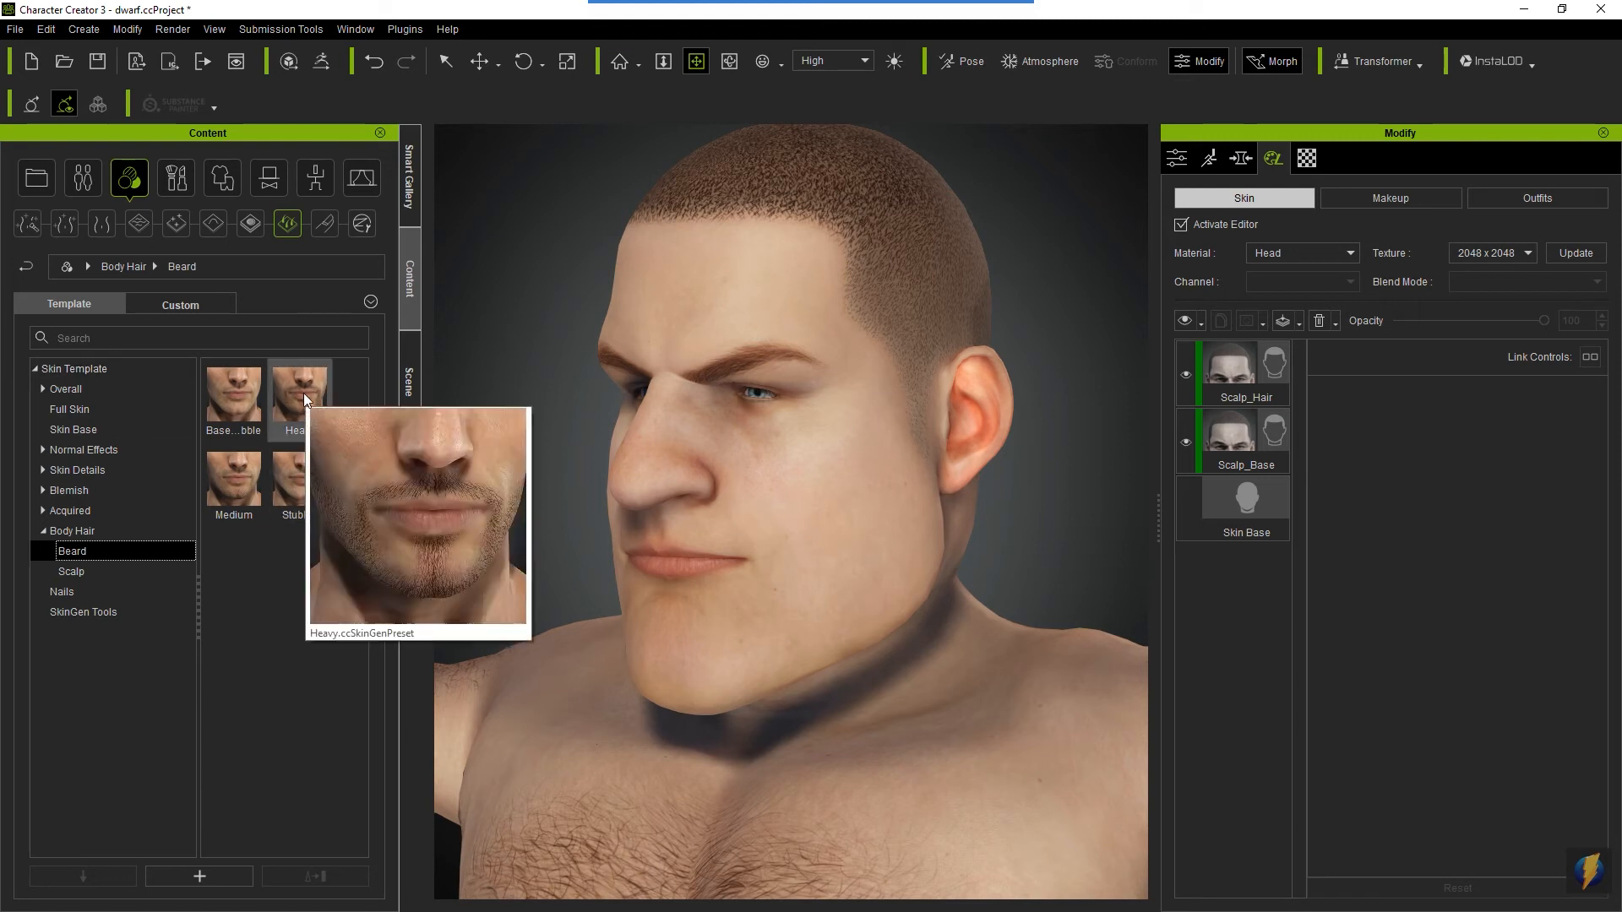
left_click_drag(304, 393, 849, 511)
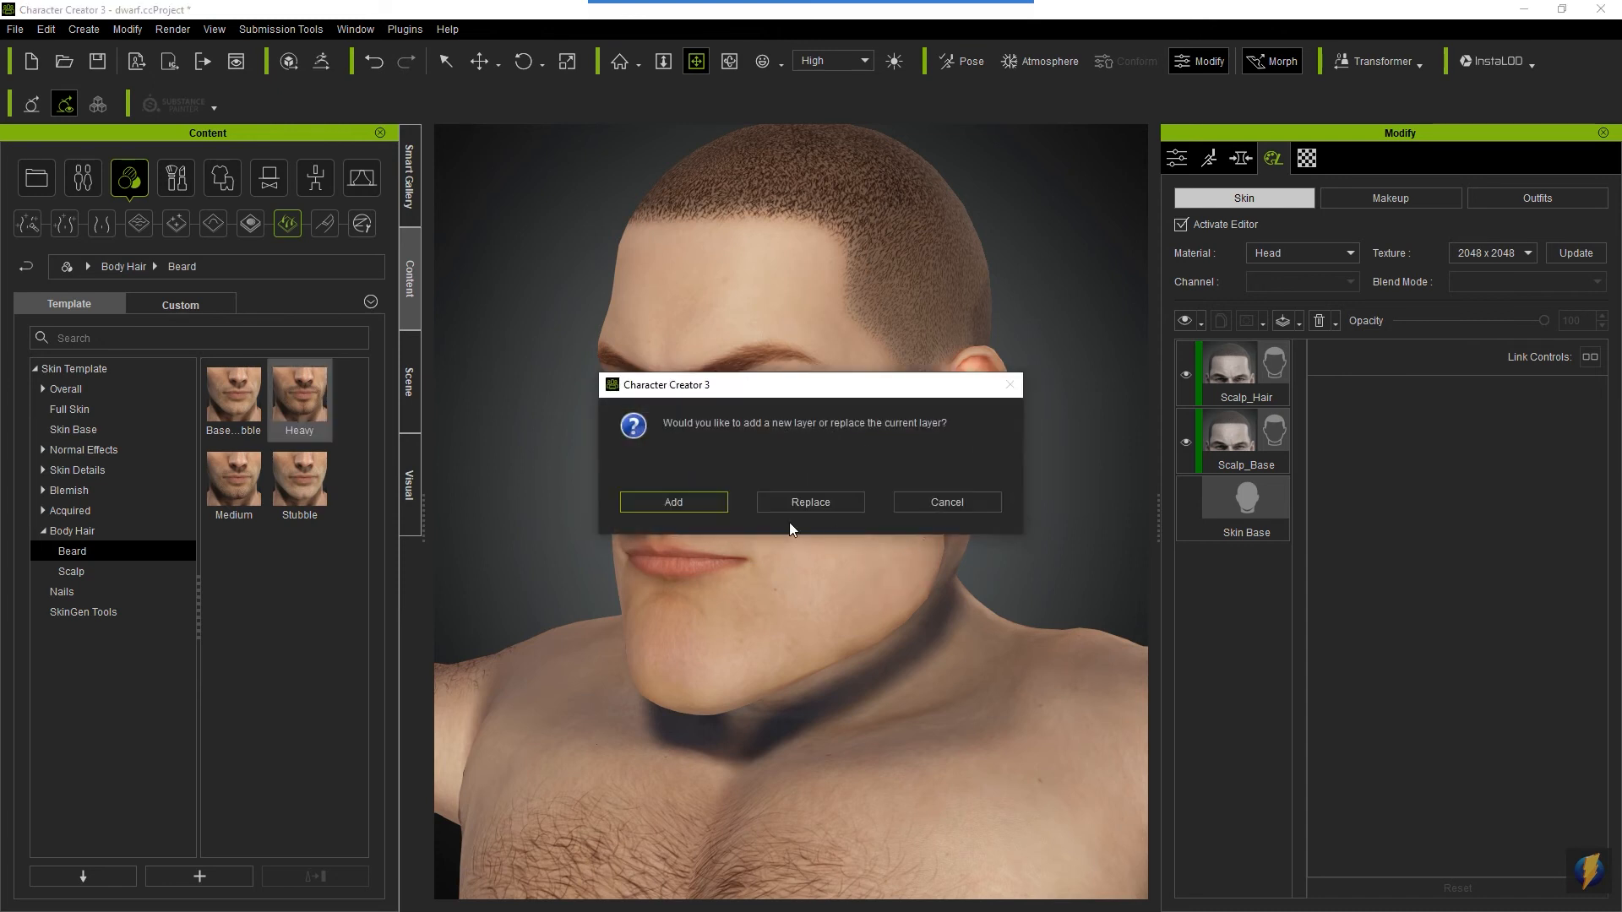
left_click(675, 501)
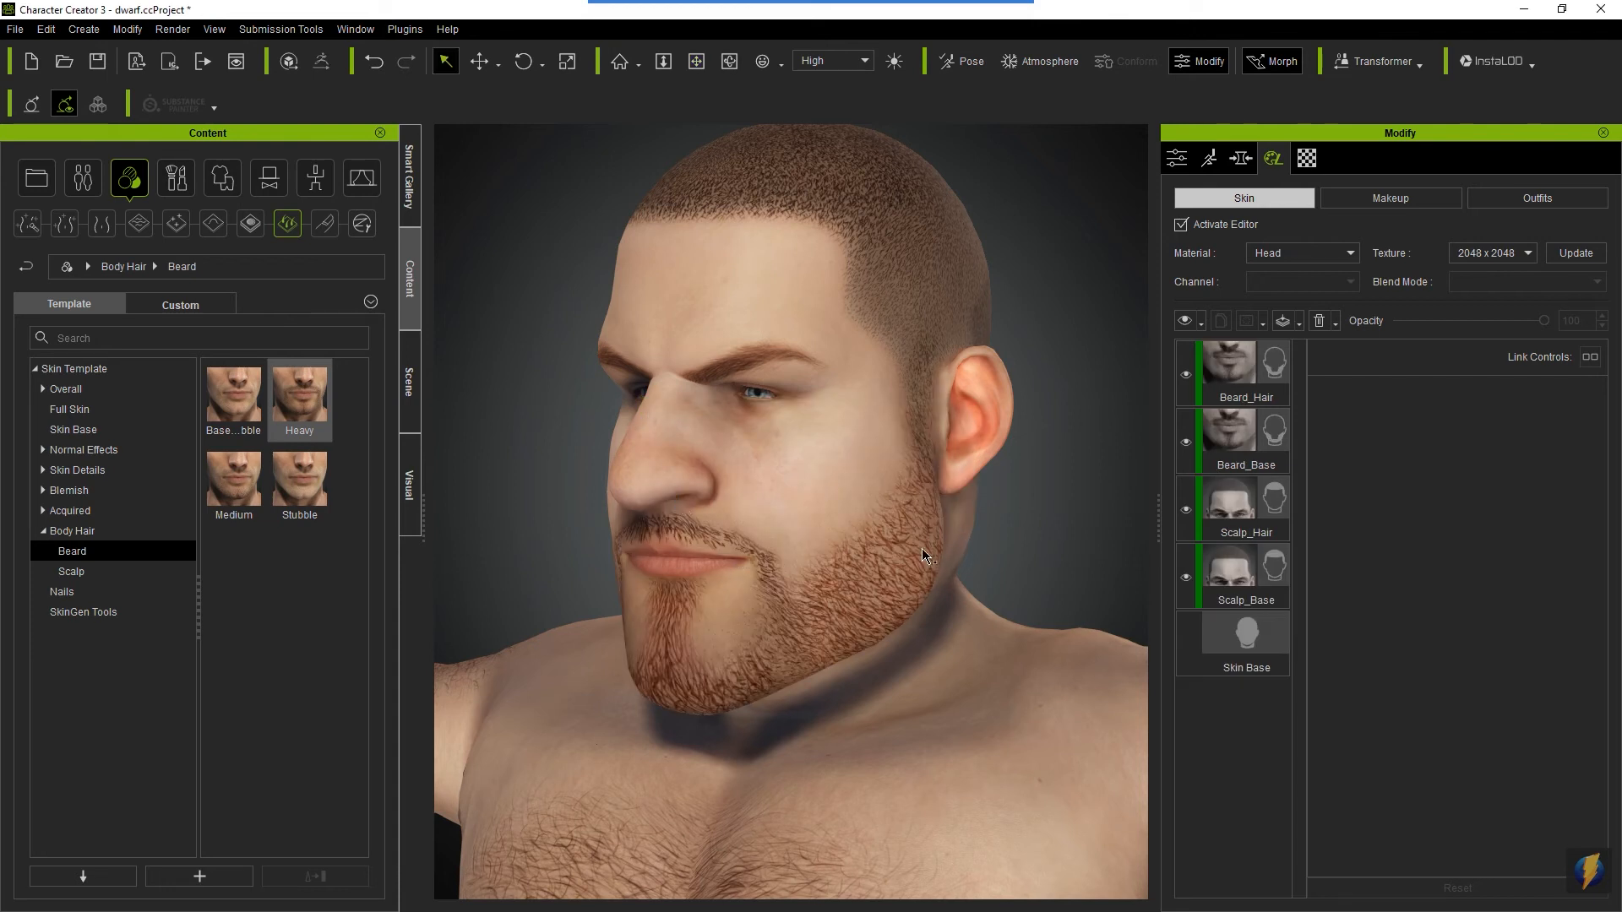
scroll(920, 556, "down", 5)
scroll(918, 551, "down", 1)
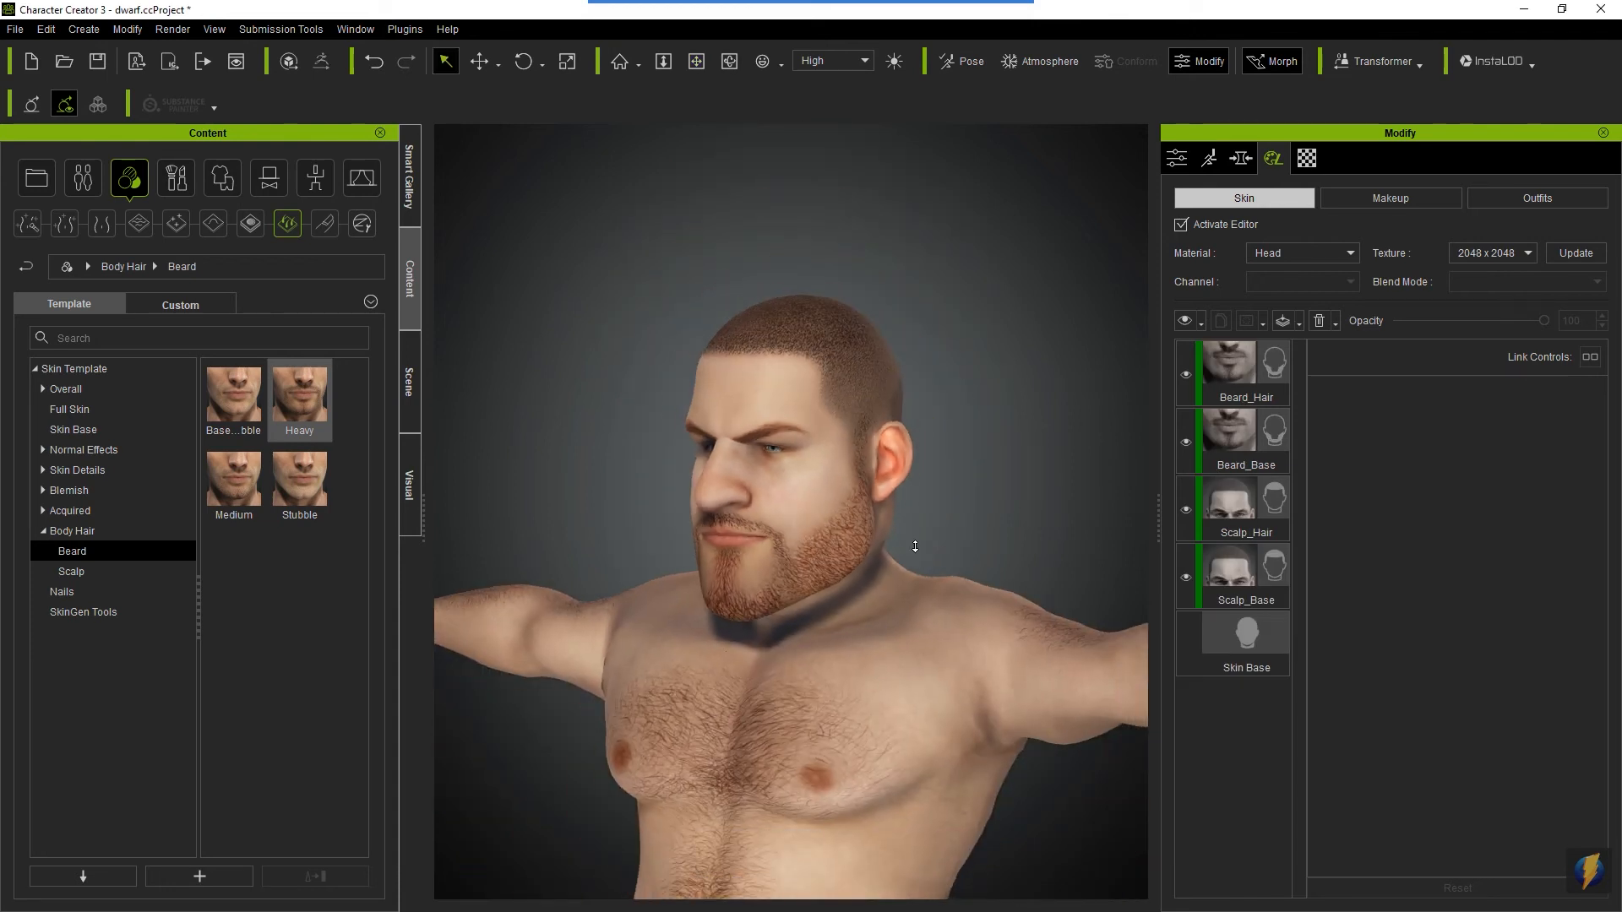
- Dress the dwarf in the dark red plaid punk shirt, variant A, accepting deactivation of the current SkinGen session
right_click_drag(836, 588, 747, 568)
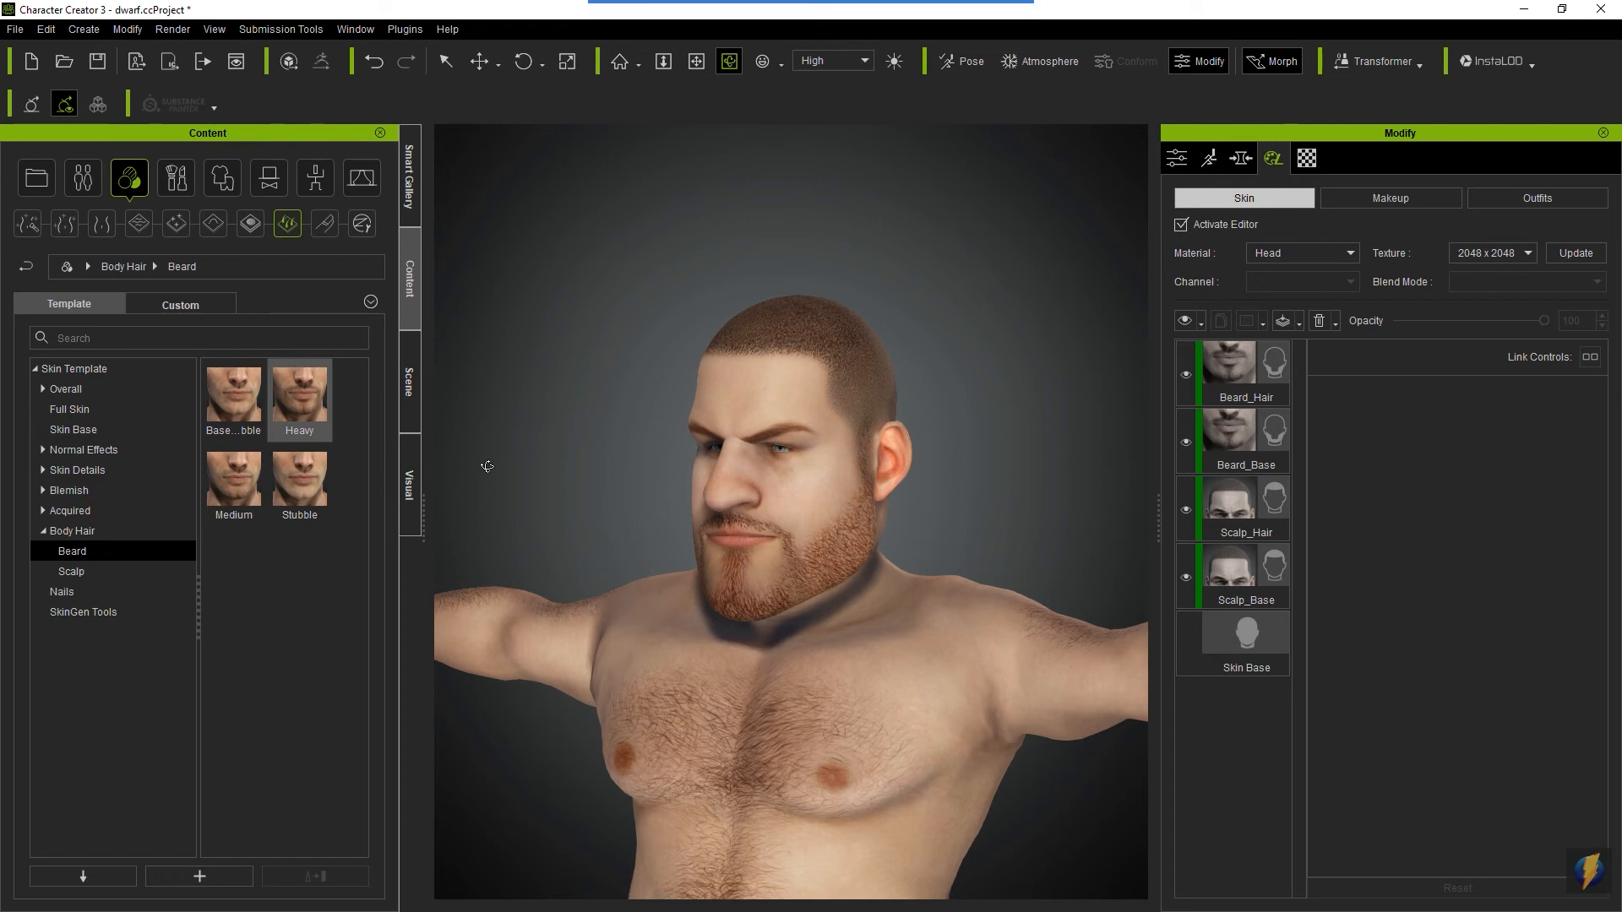
left_click(229, 176)
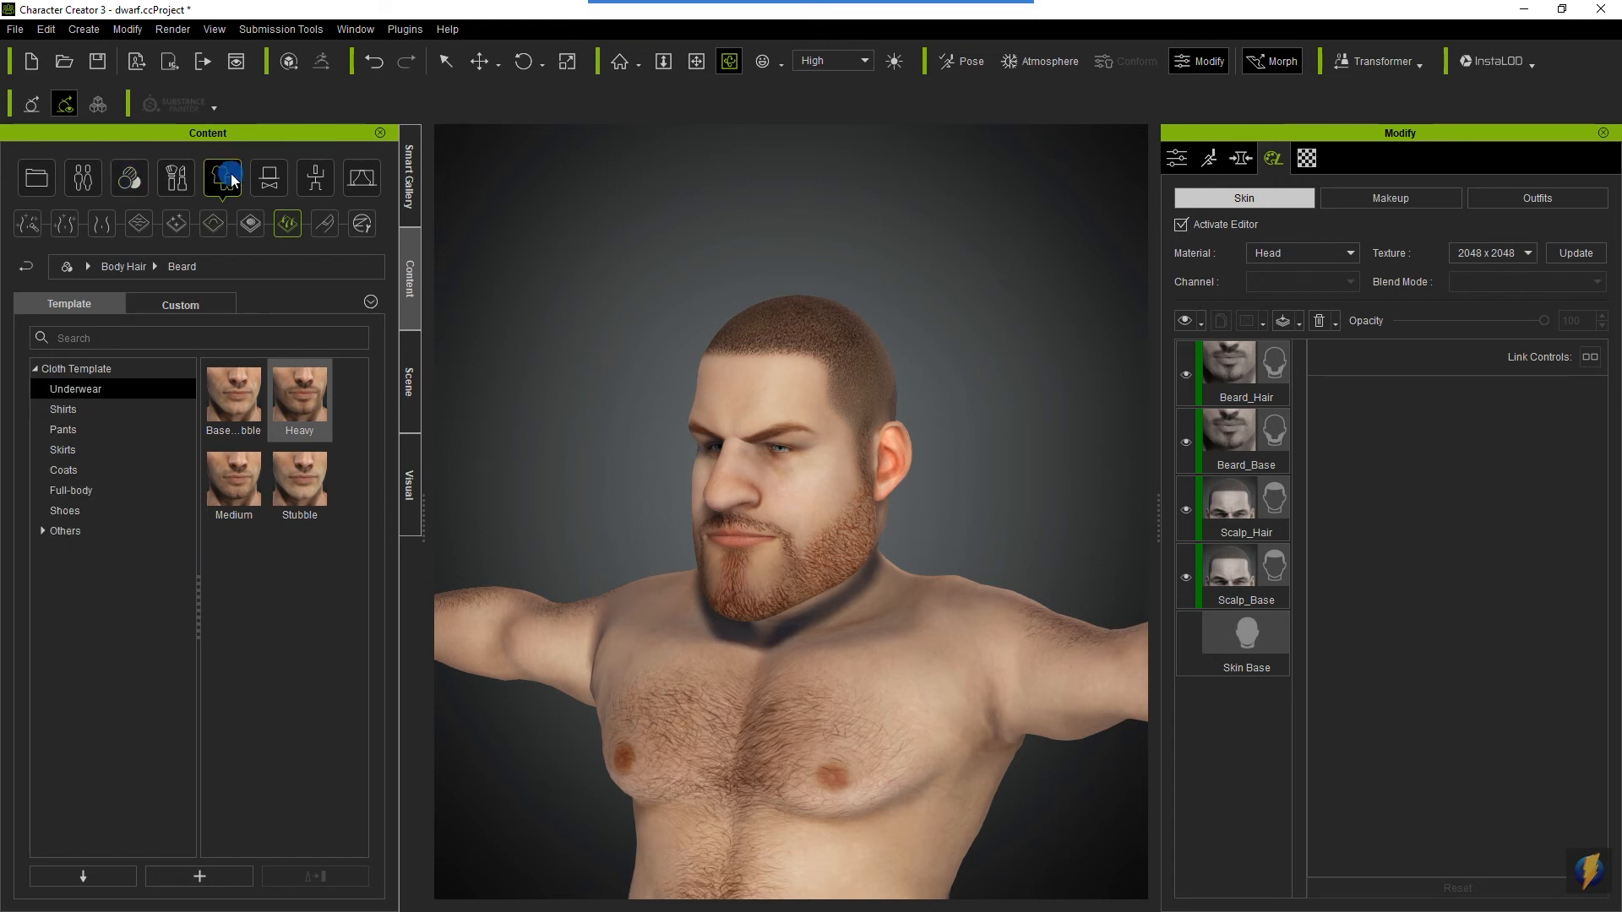
left_click(115, 405)
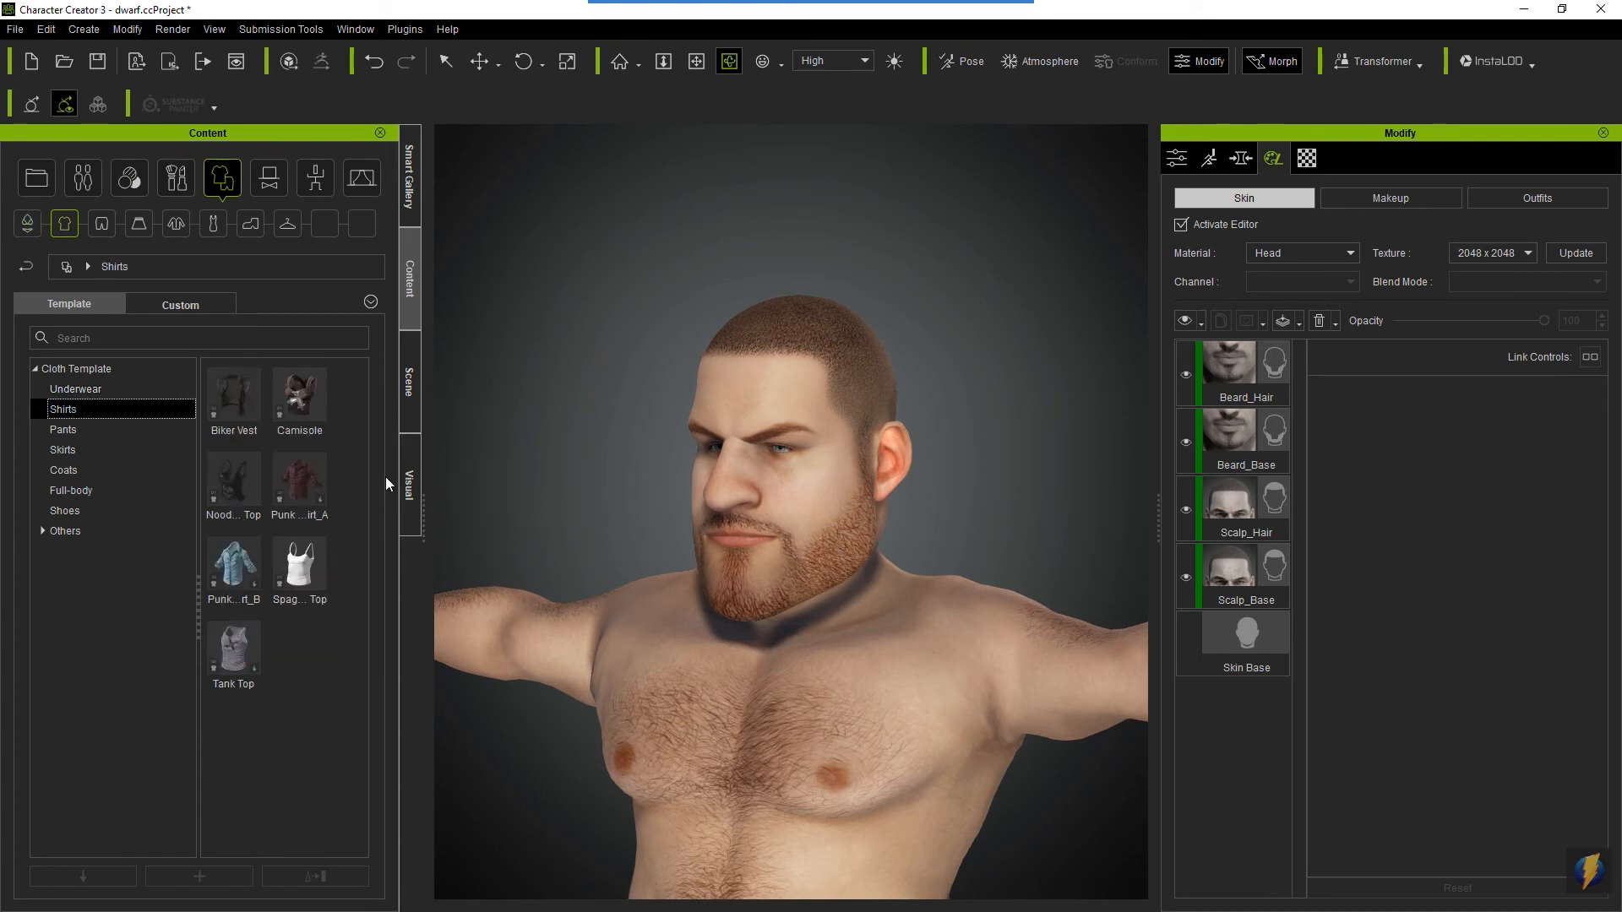
left_click_drag(302, 486, 864, 663)
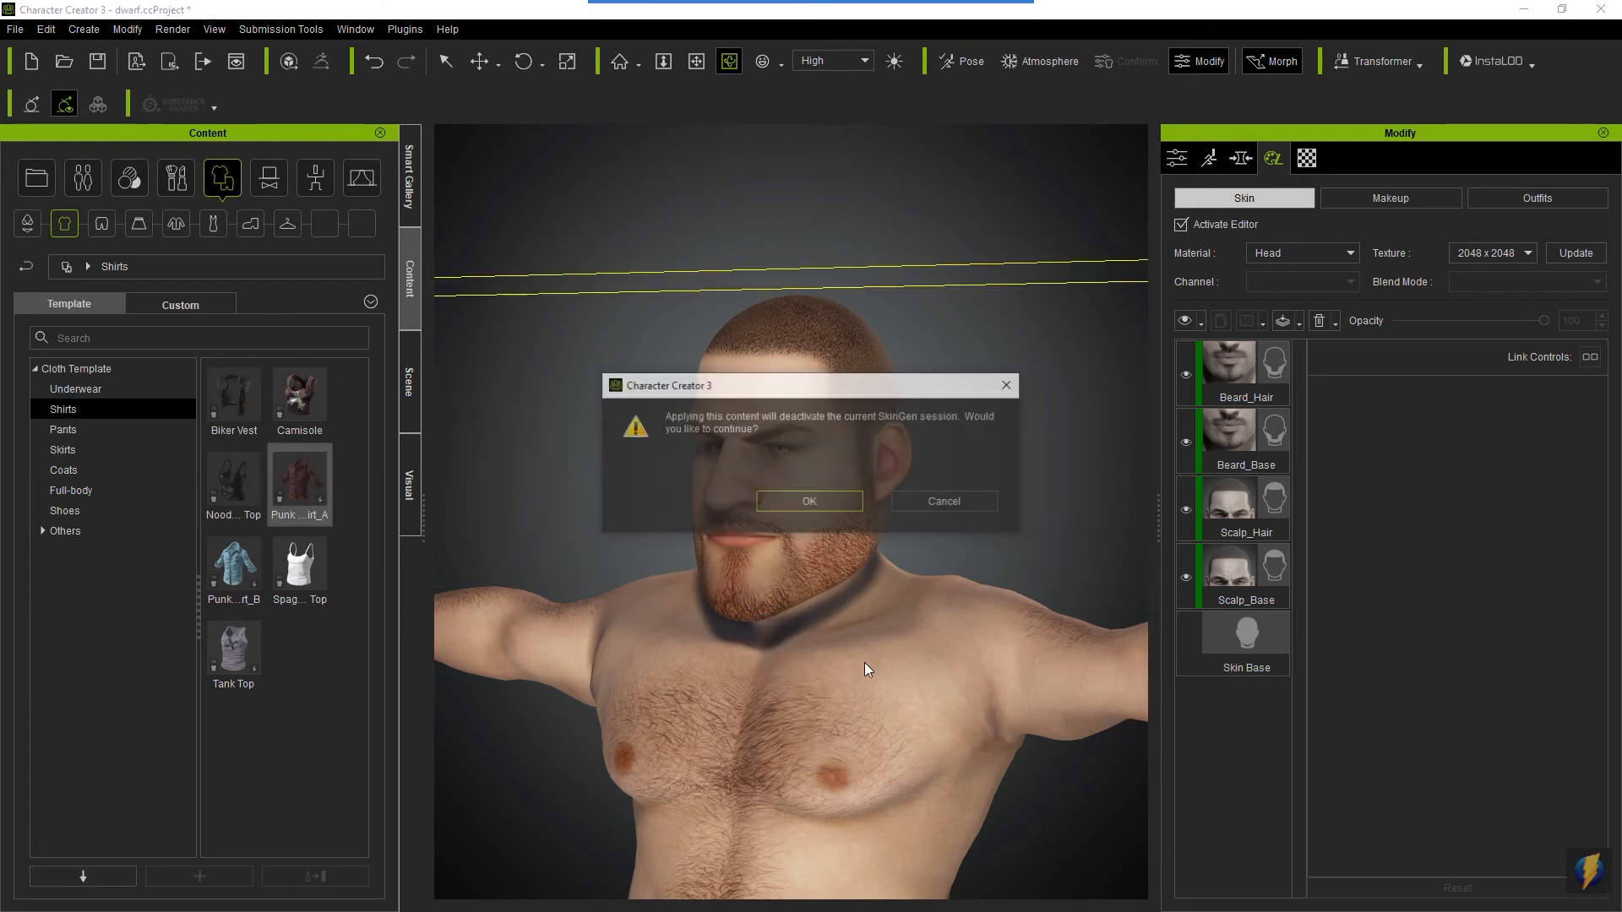
left_click(807, 502)
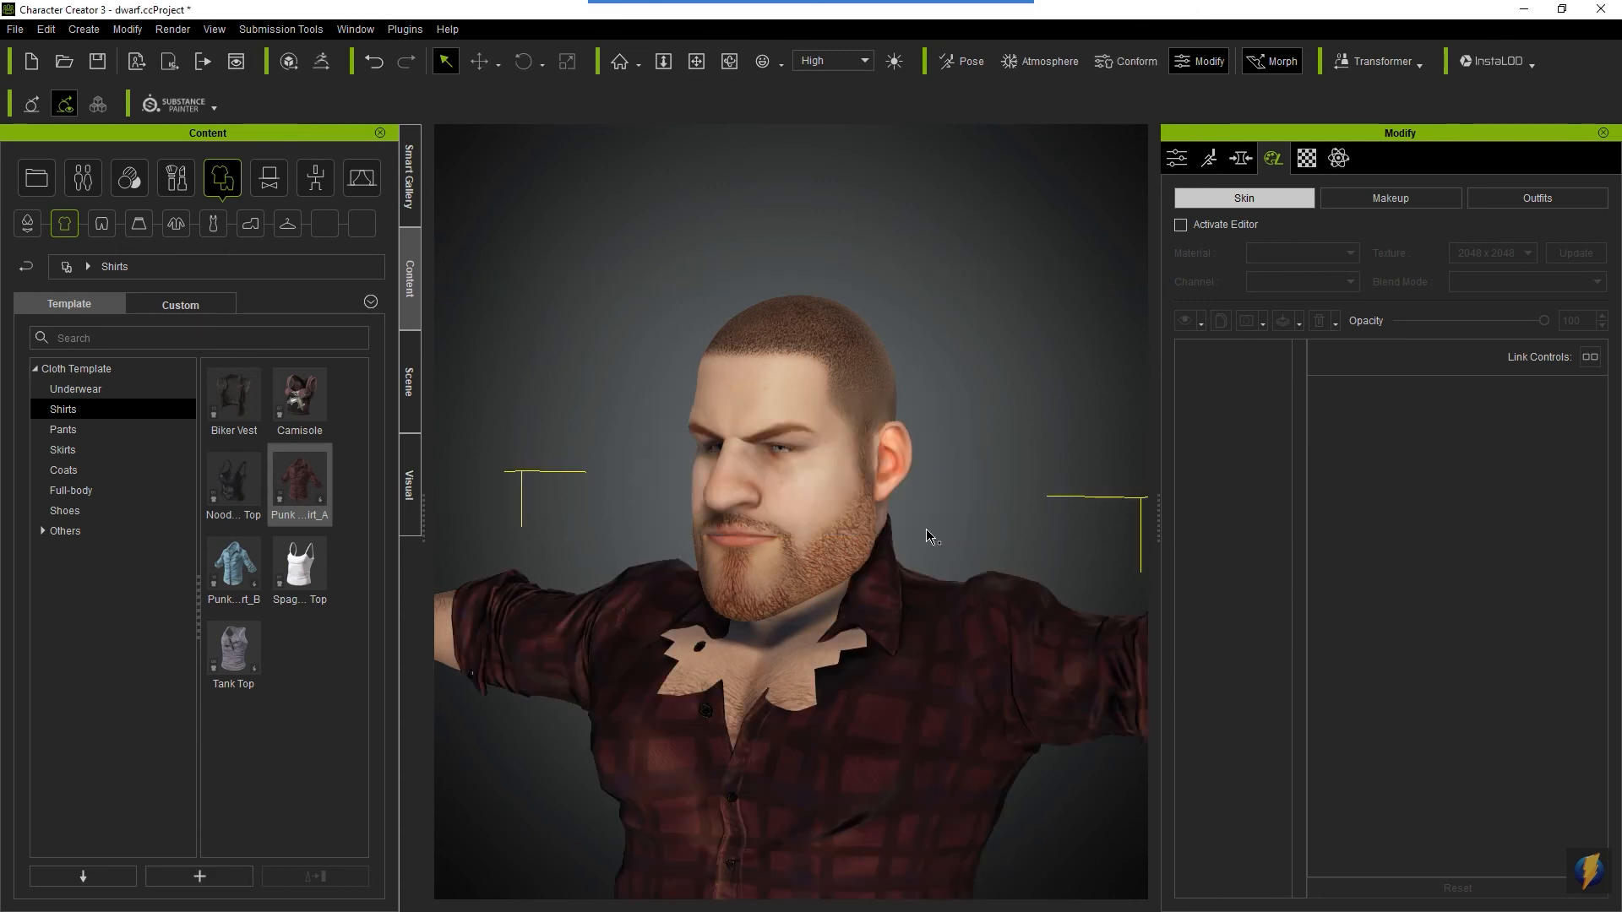
- Reactivate the skin editor on the dressed dwarf to restore its SkinGen layers
scroll(864, 646, "down", 2)
middle_click_drag(861, 650, 862, 523)
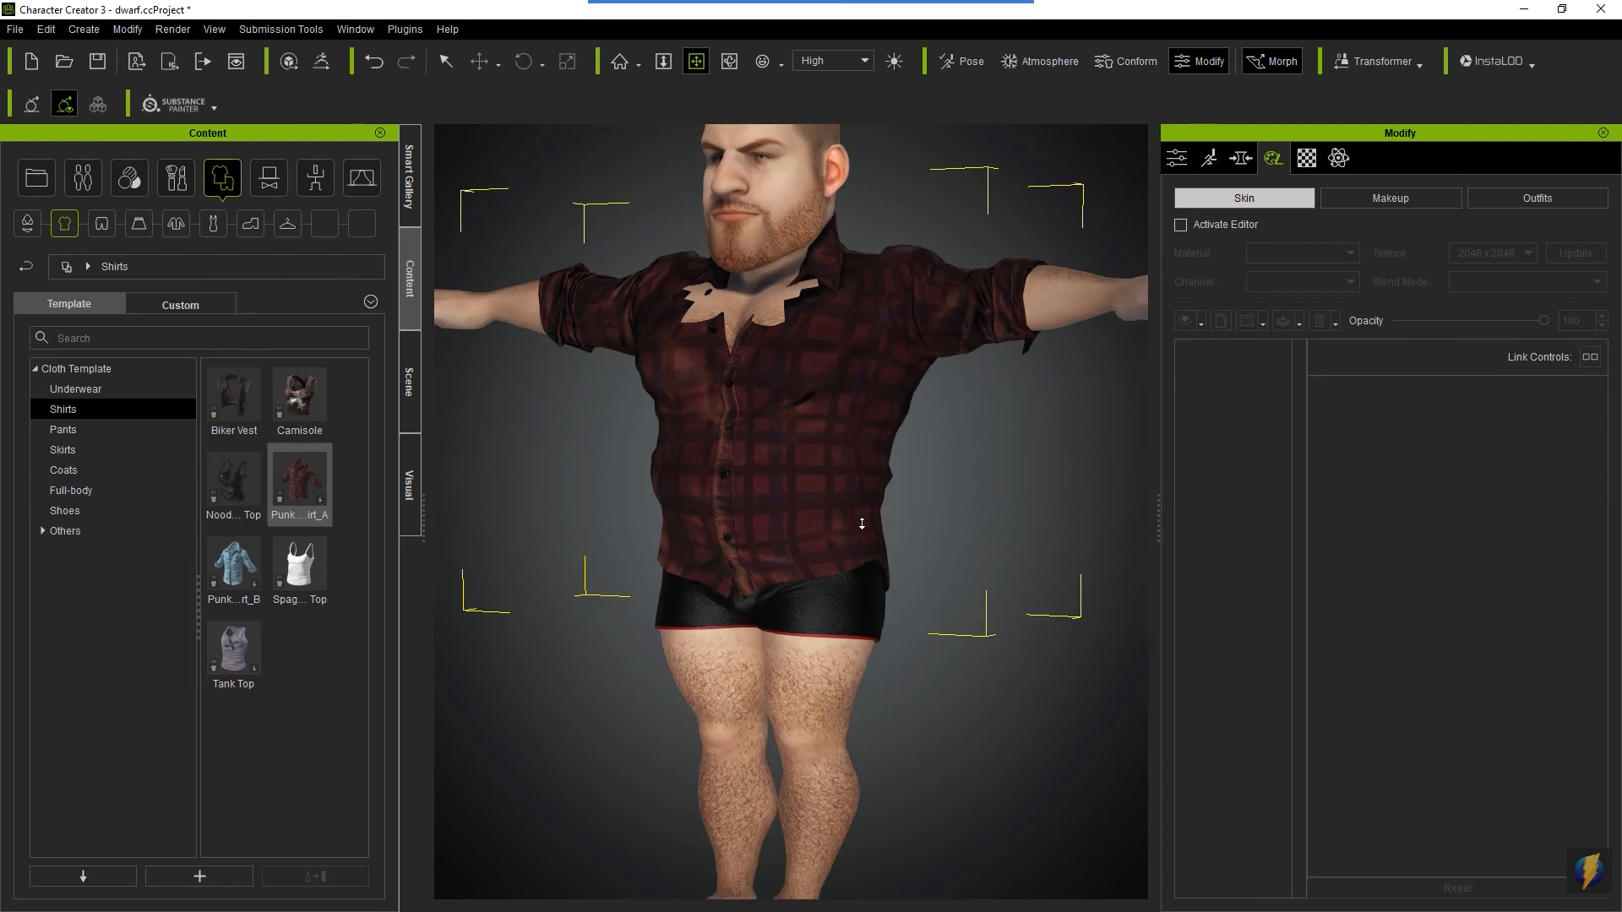
scroll(862, 524, "down", 2)
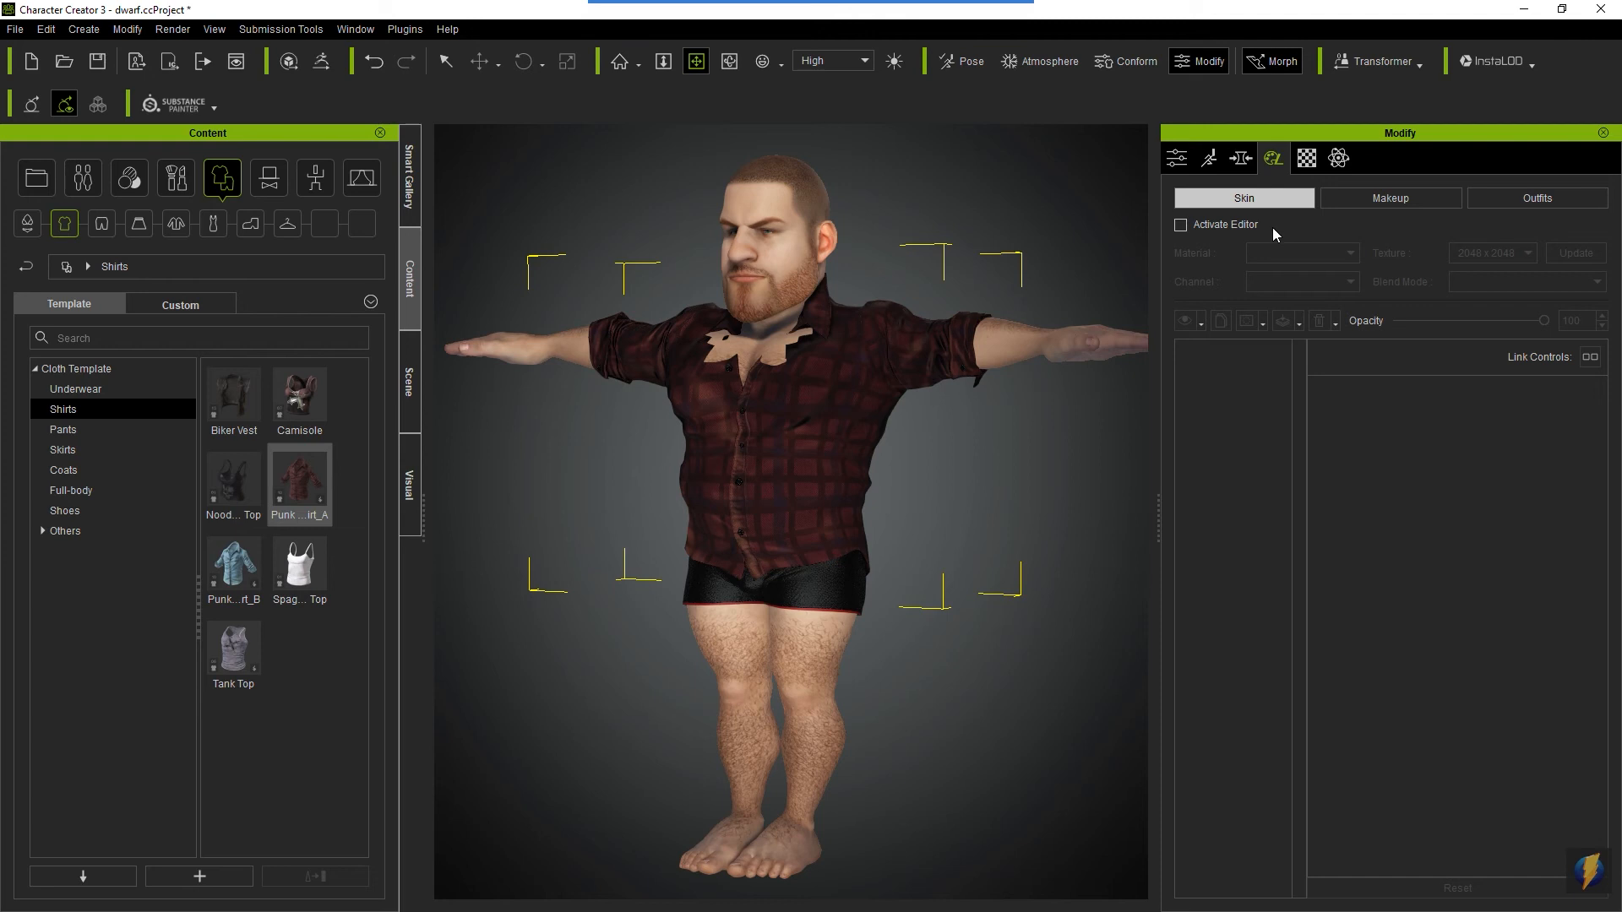
left_click(1182, 224)
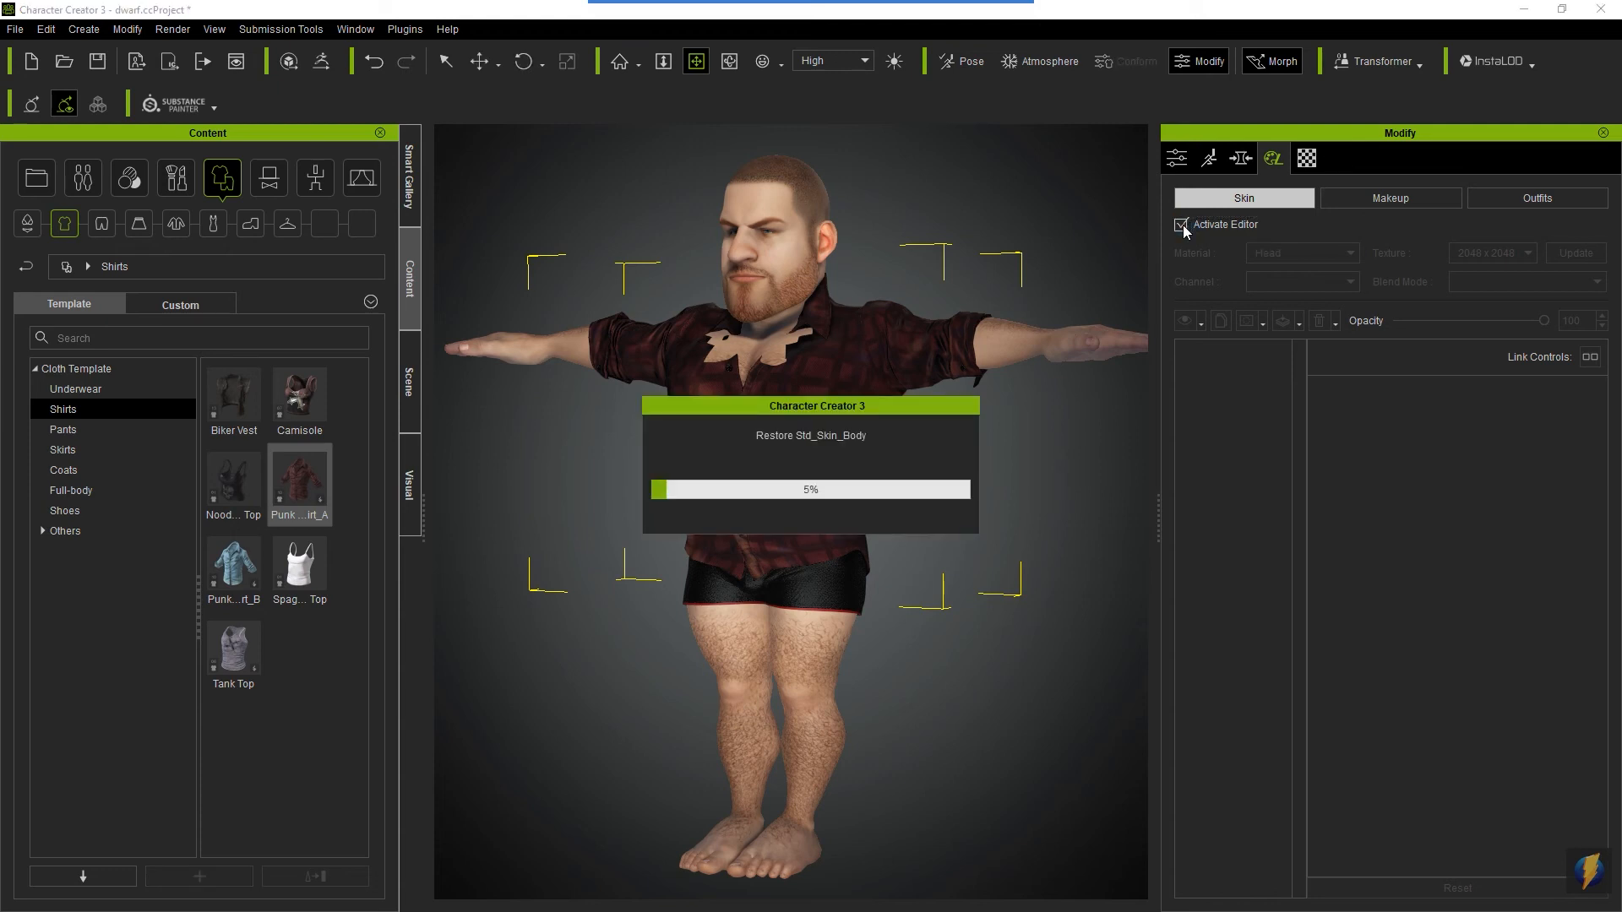
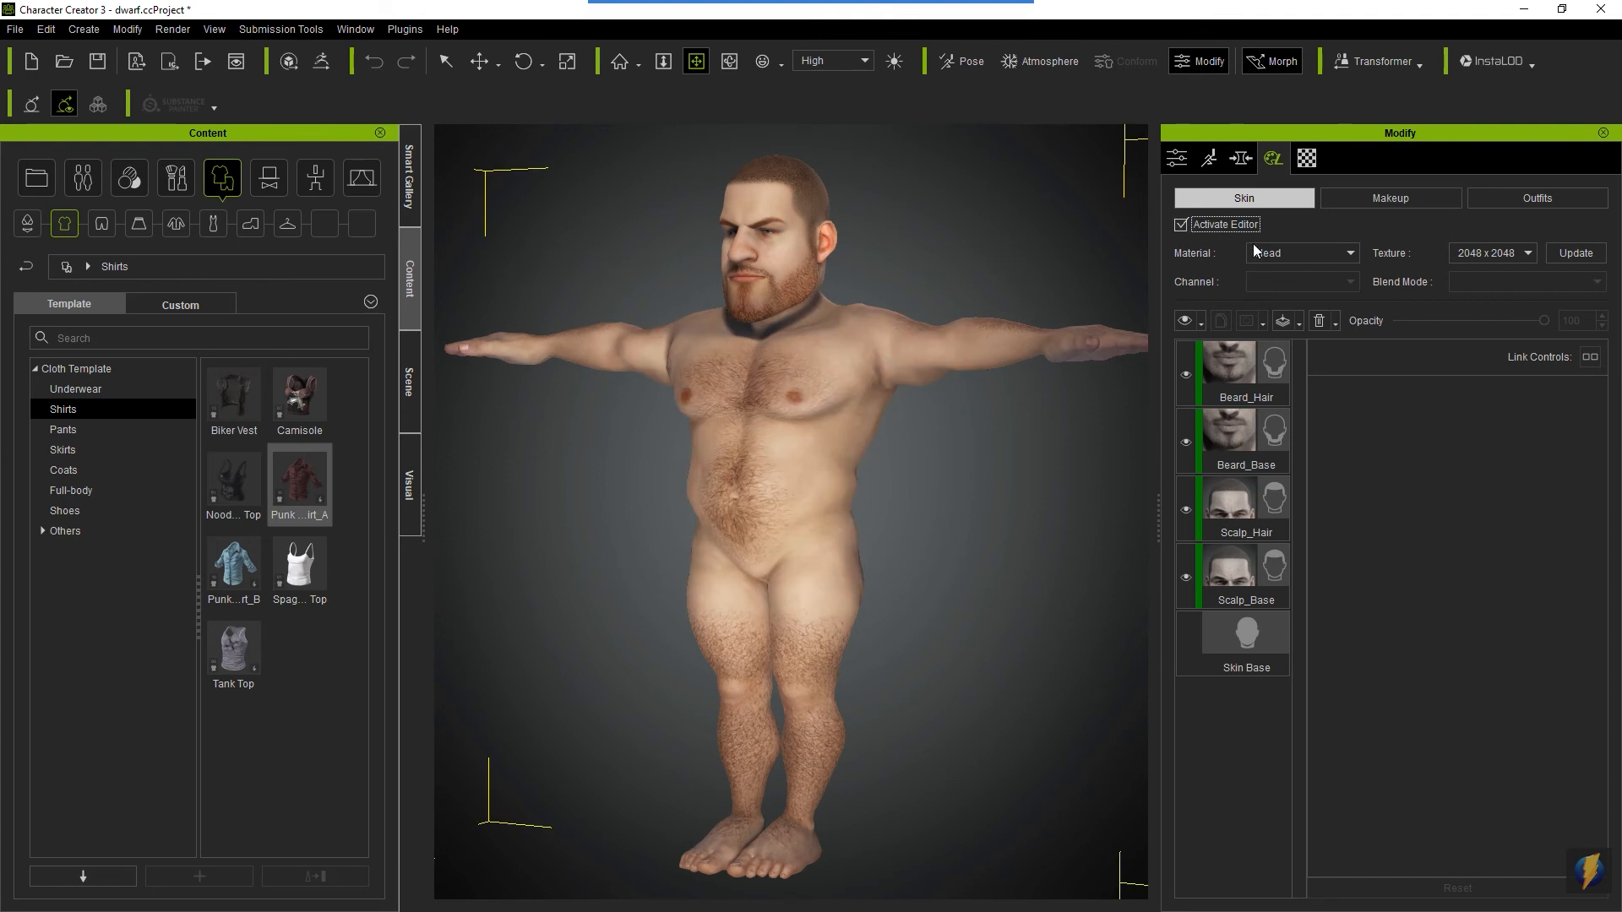
- Deactivate the skin editor and dress the dwarf in the Biker_Jeans pants
left_click(1192, 230)
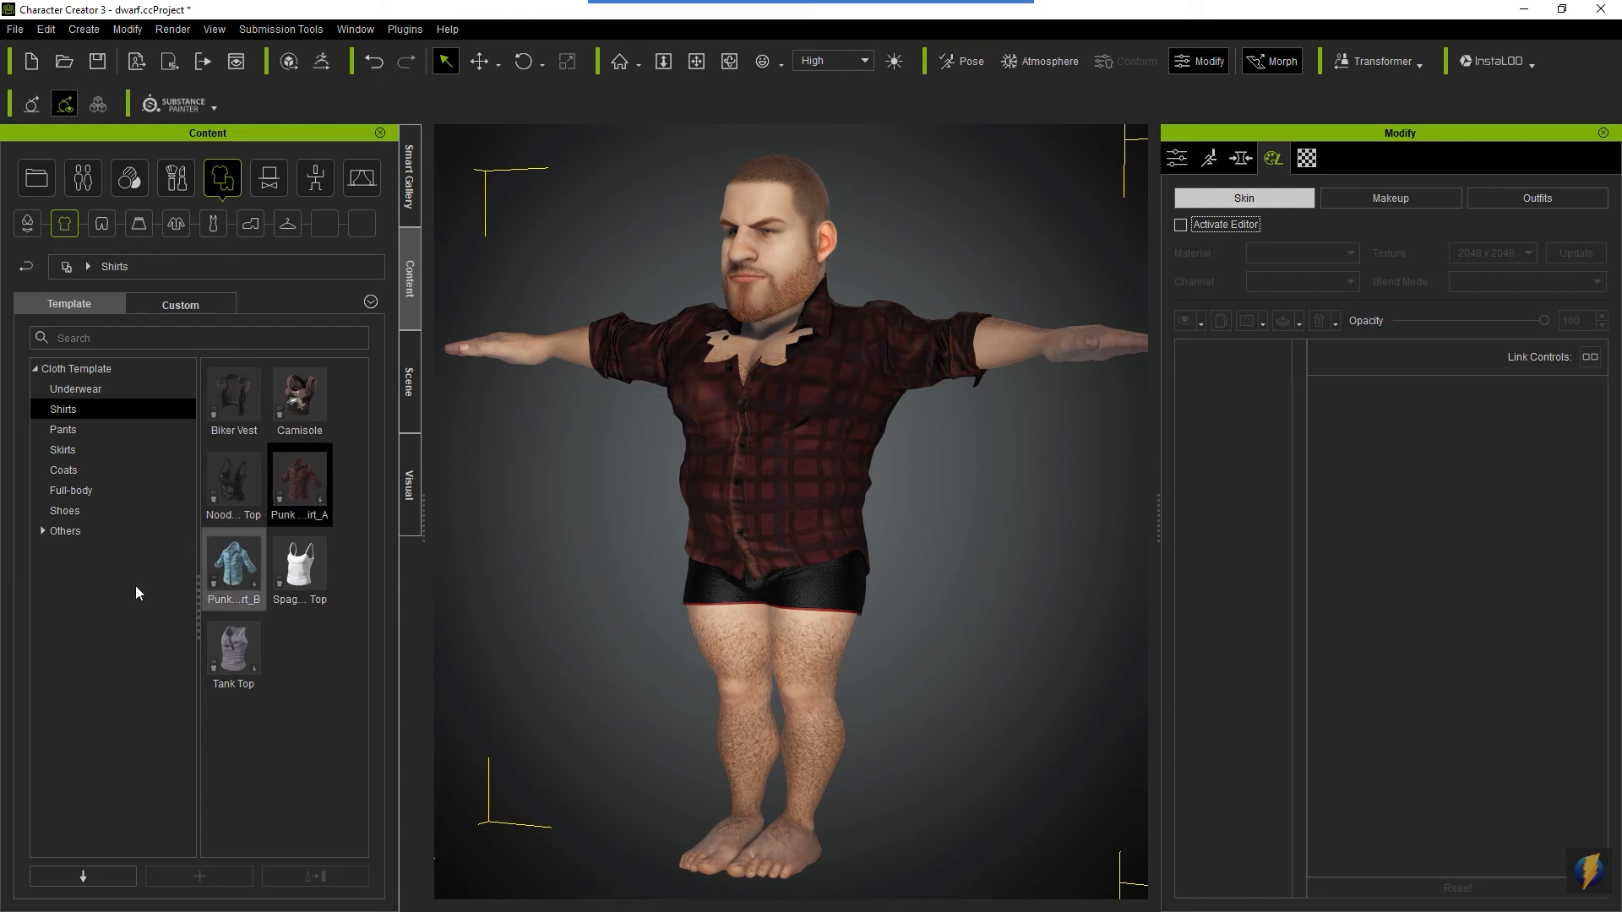
left_click(61, 431)
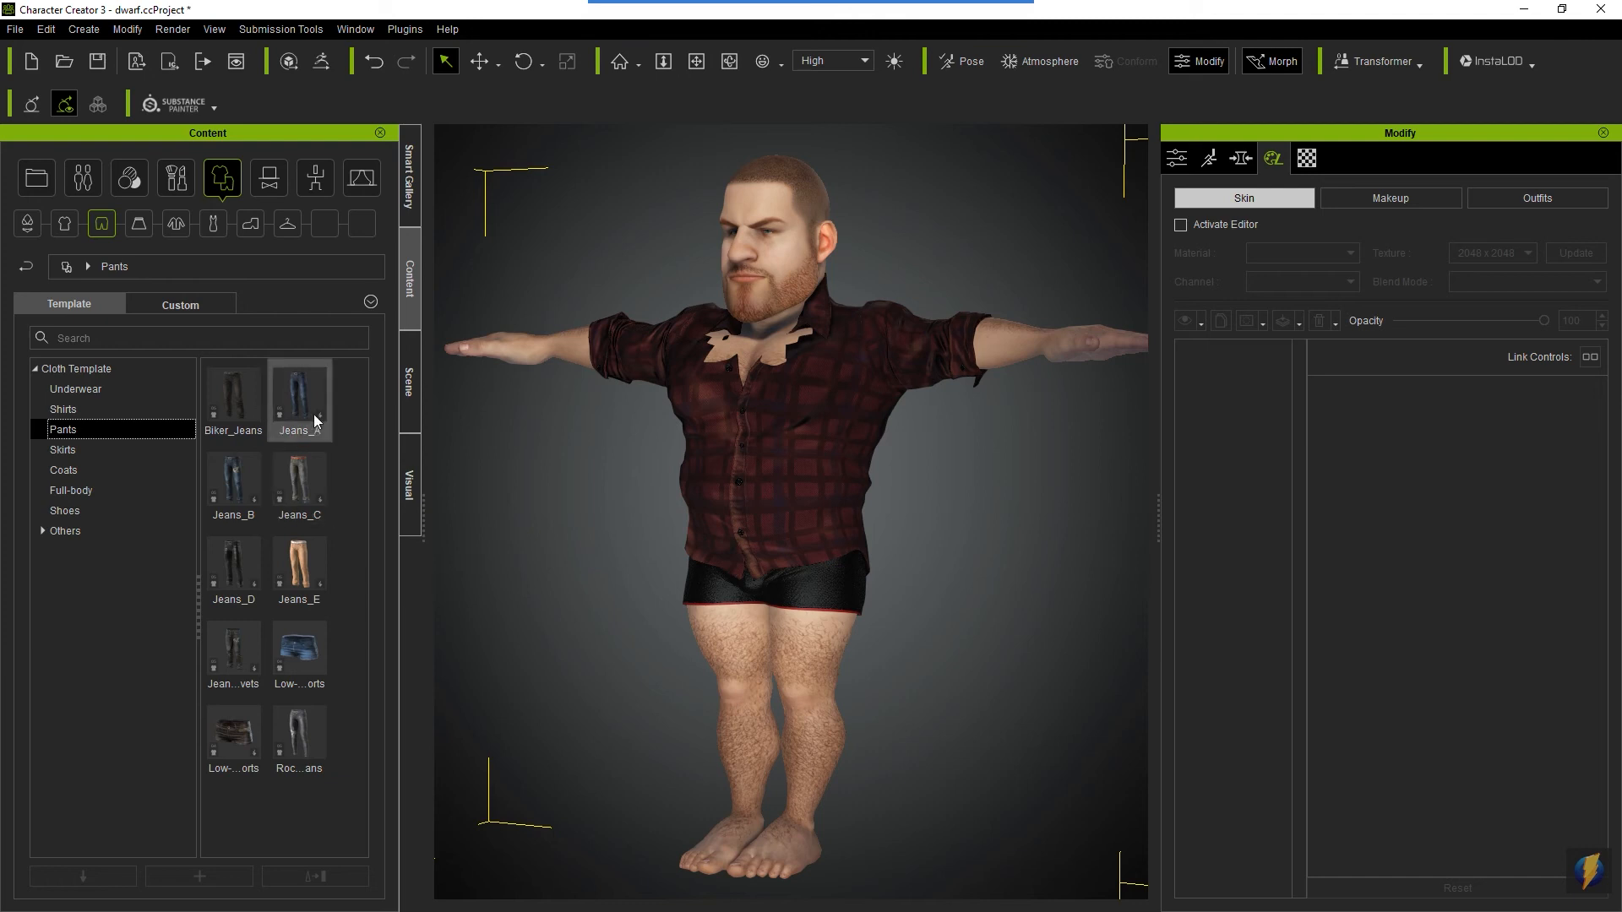
mouse_move(306, 578)
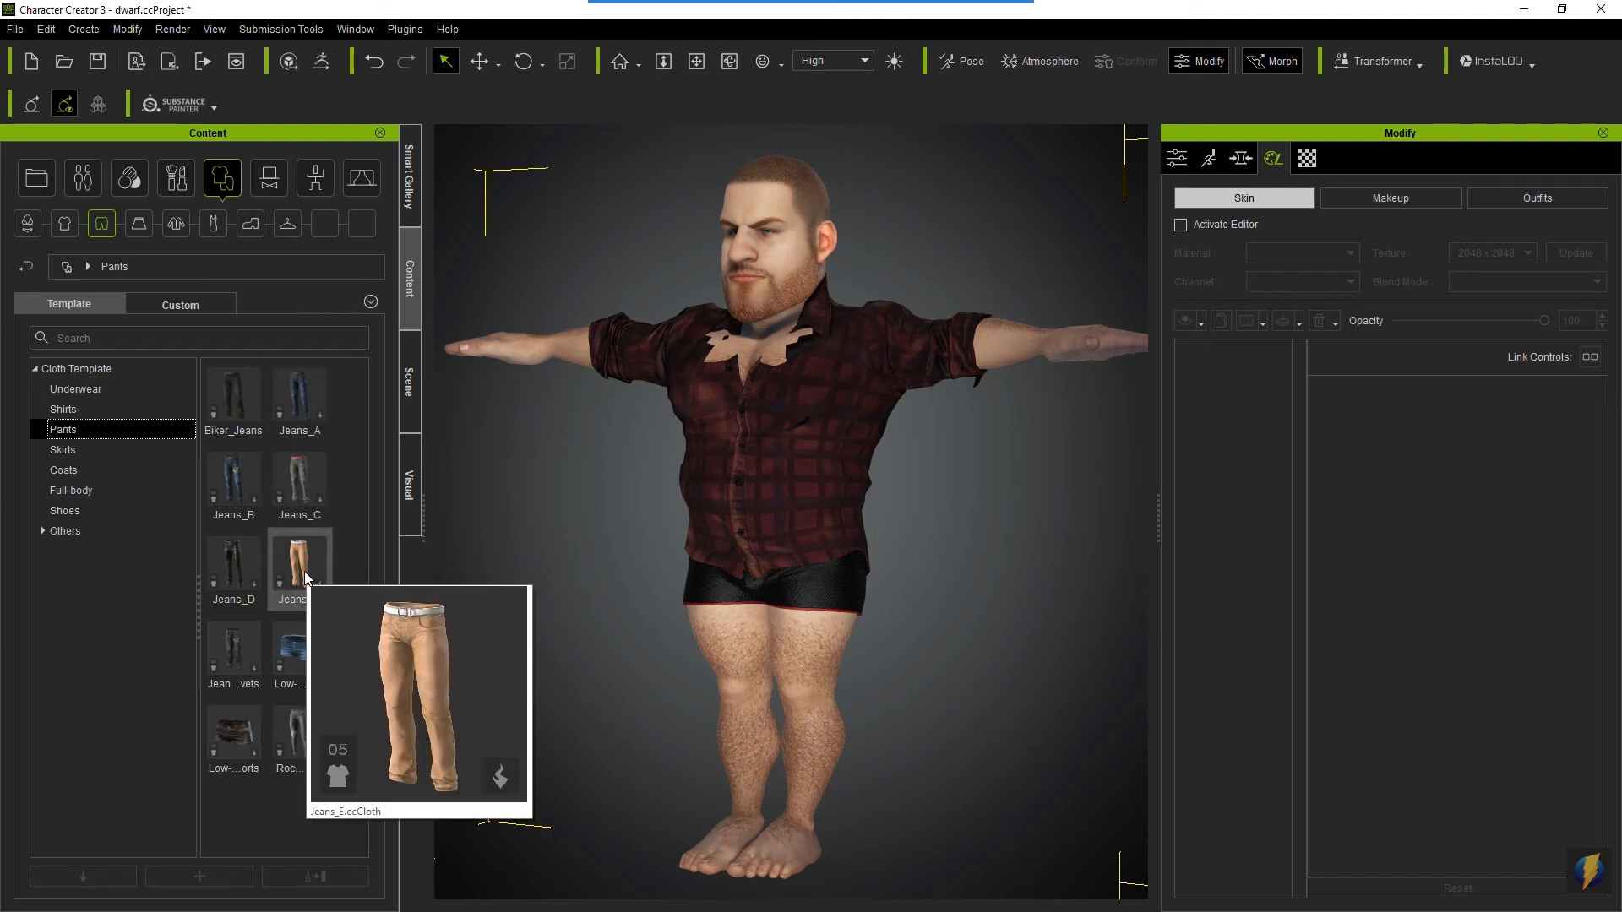
left_click_drag(240, 399, 770, 669)
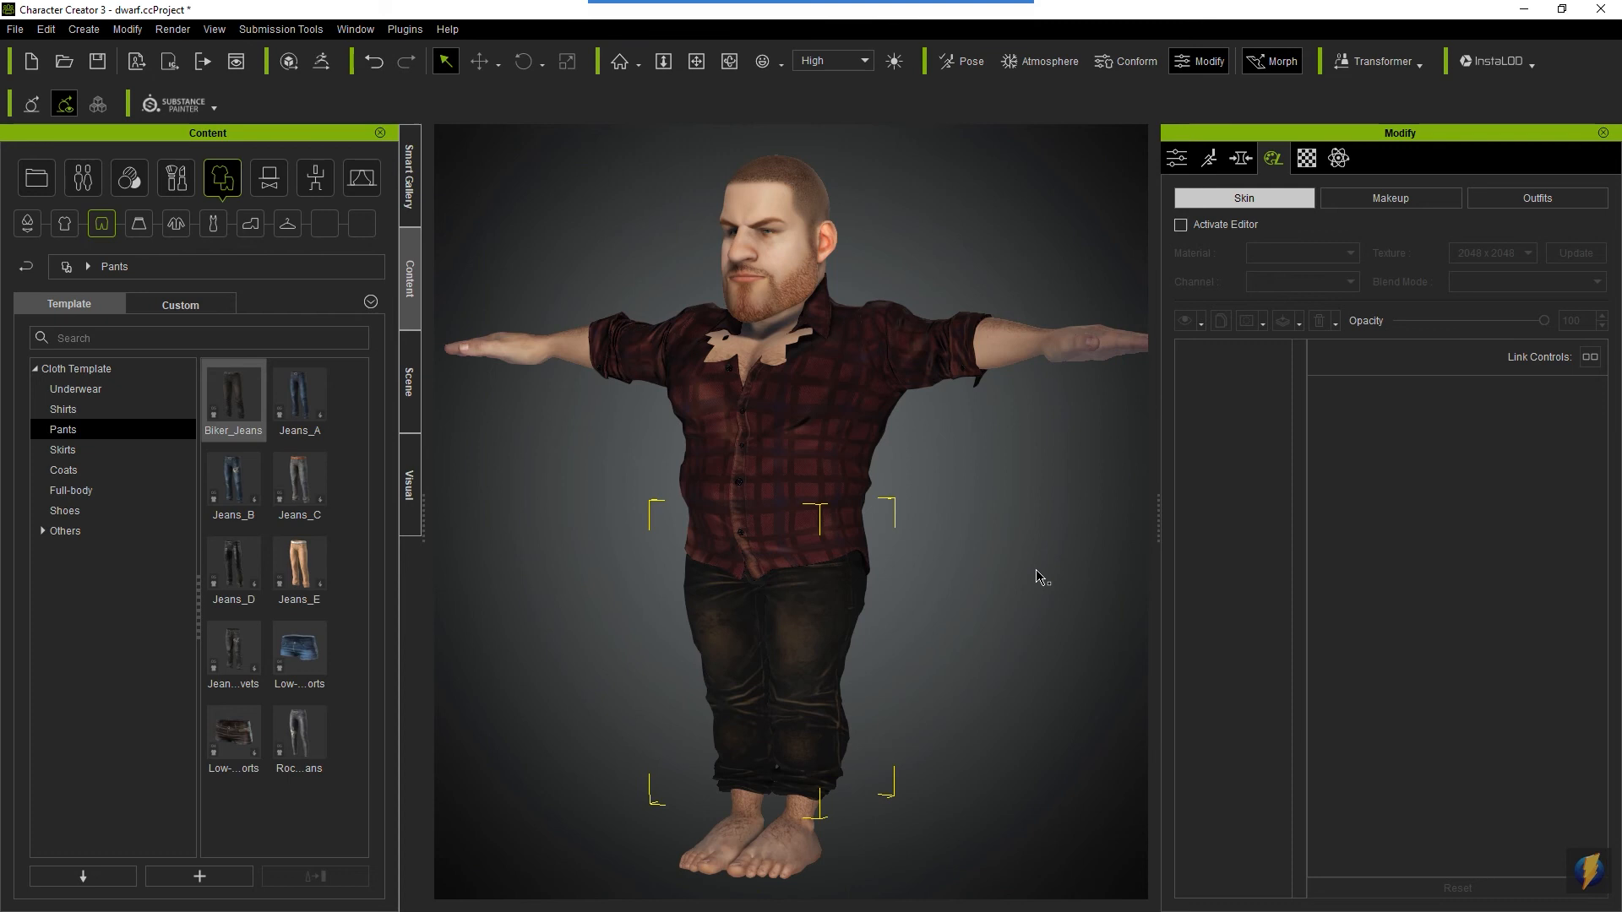
- Examine the dressed dwarf from several angles and close up, especially how the shirt fits around the chest and collar
left_click_drag(708, 545, 1139, 564, "alt")
left_click_drag(656, 499, 1126, 504, "alt")
left_click_drag(735, 481, 1275, 514, "alt")
left_click_drag(667, 501, 1210, 533, "alt")
left_click_drag(746, 495, 731, 489, "alt")
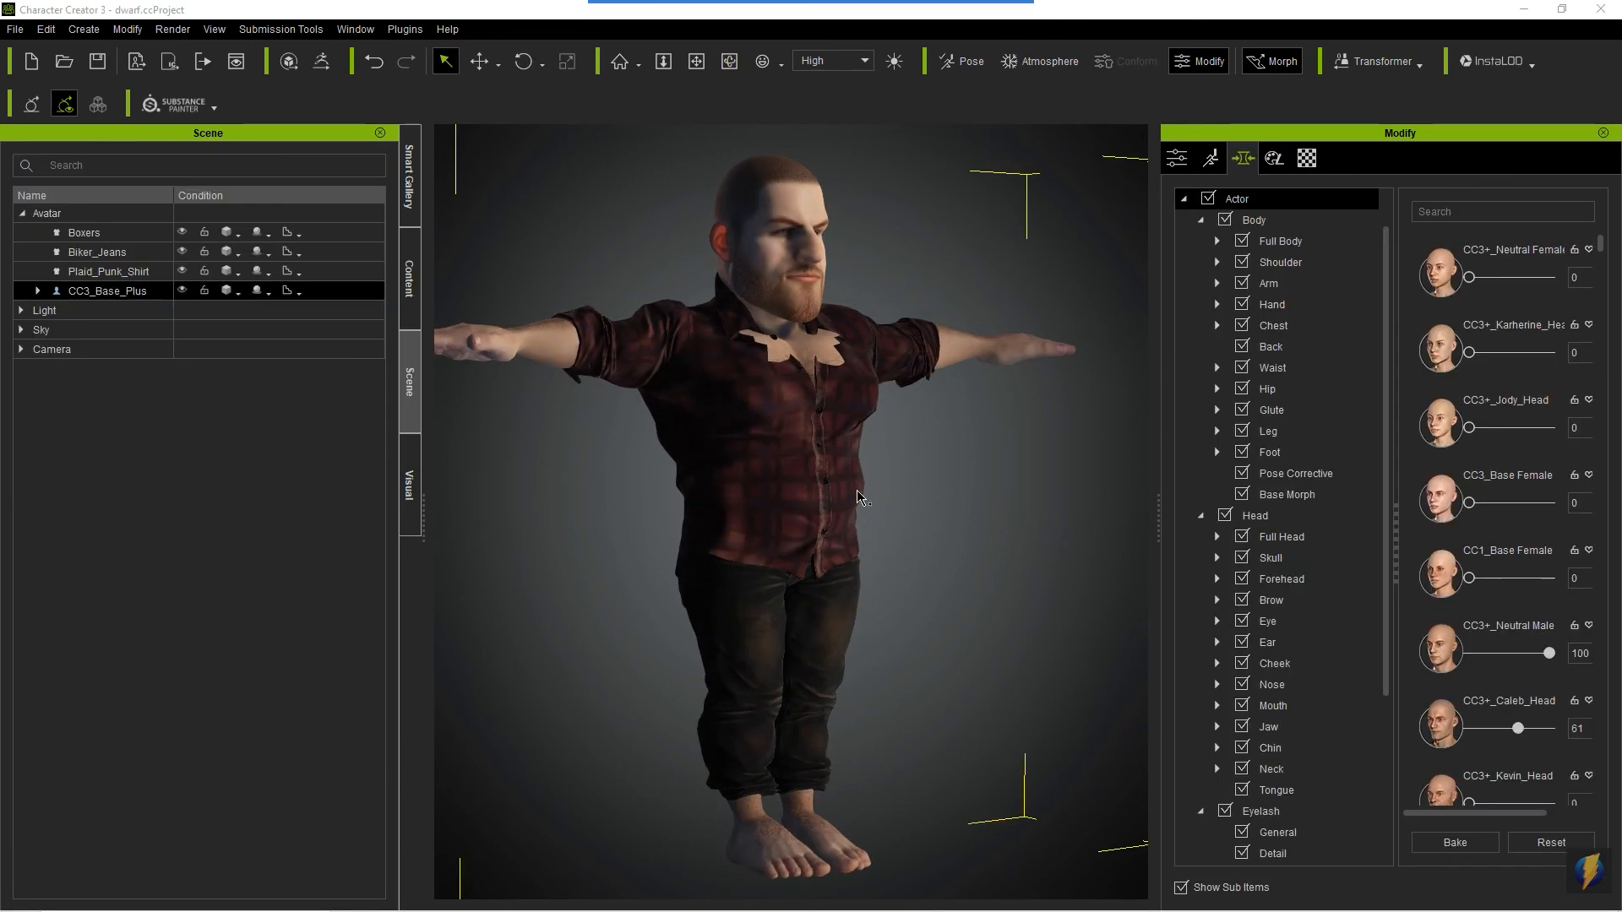
left_click(874, 26)
mouse_move(1056, 175)
left_mouse_down()
mouse_move(848, 348)
mouse_move(830, 340)
left_mouse_up()
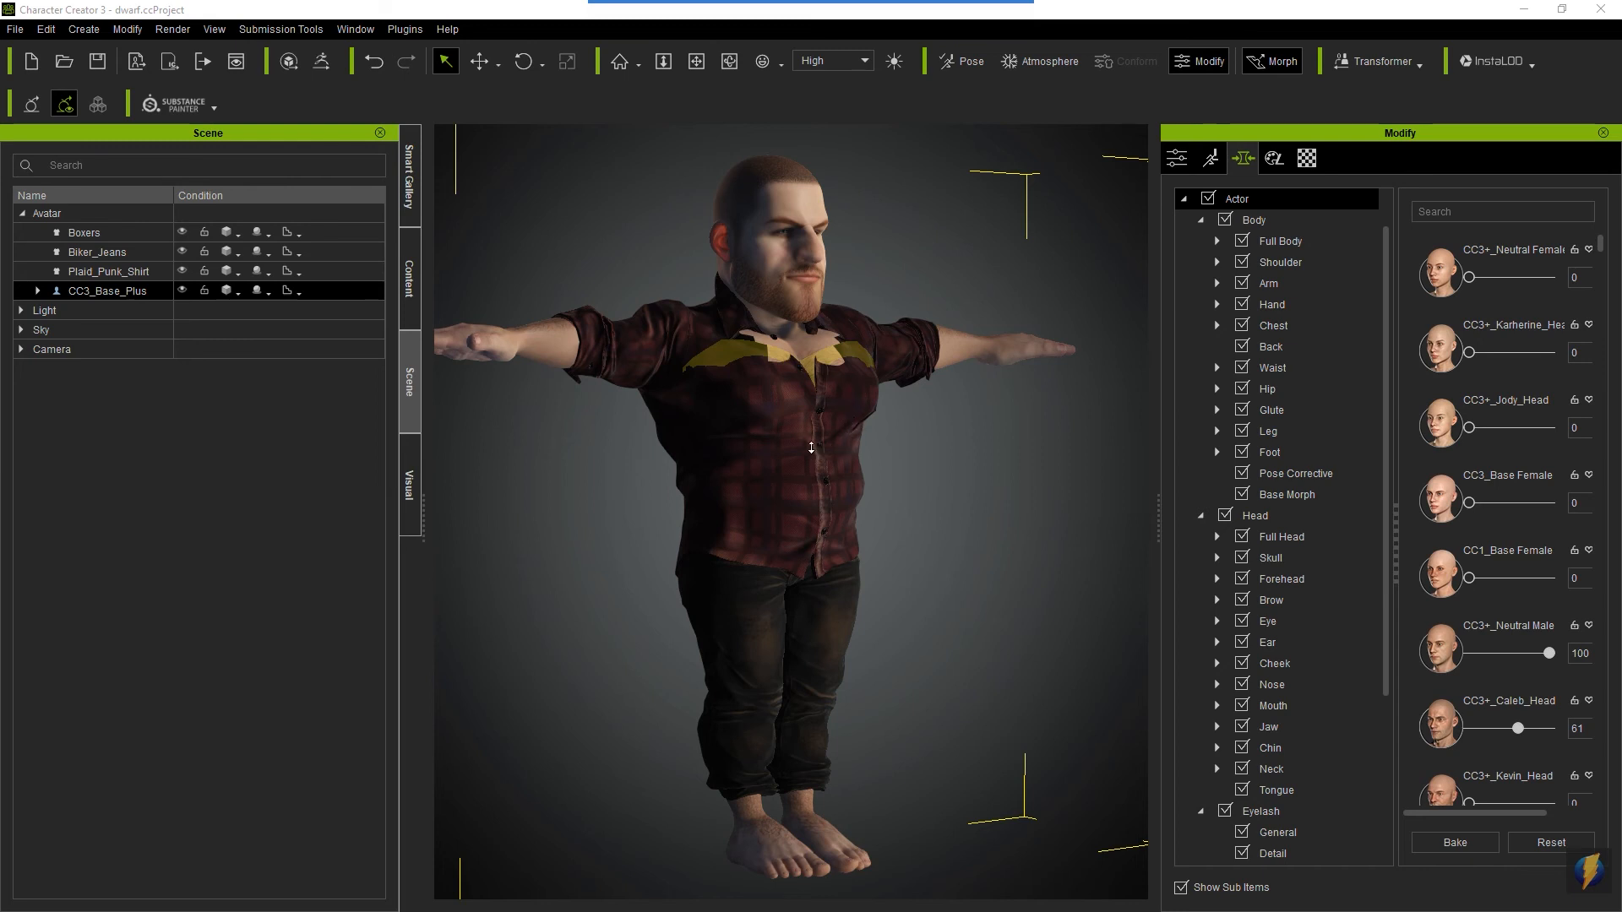
left_click(920, 437)
scroll(920, 436, "up", 2)
key("z")
left_click_drag(845, 475, 856, 357)
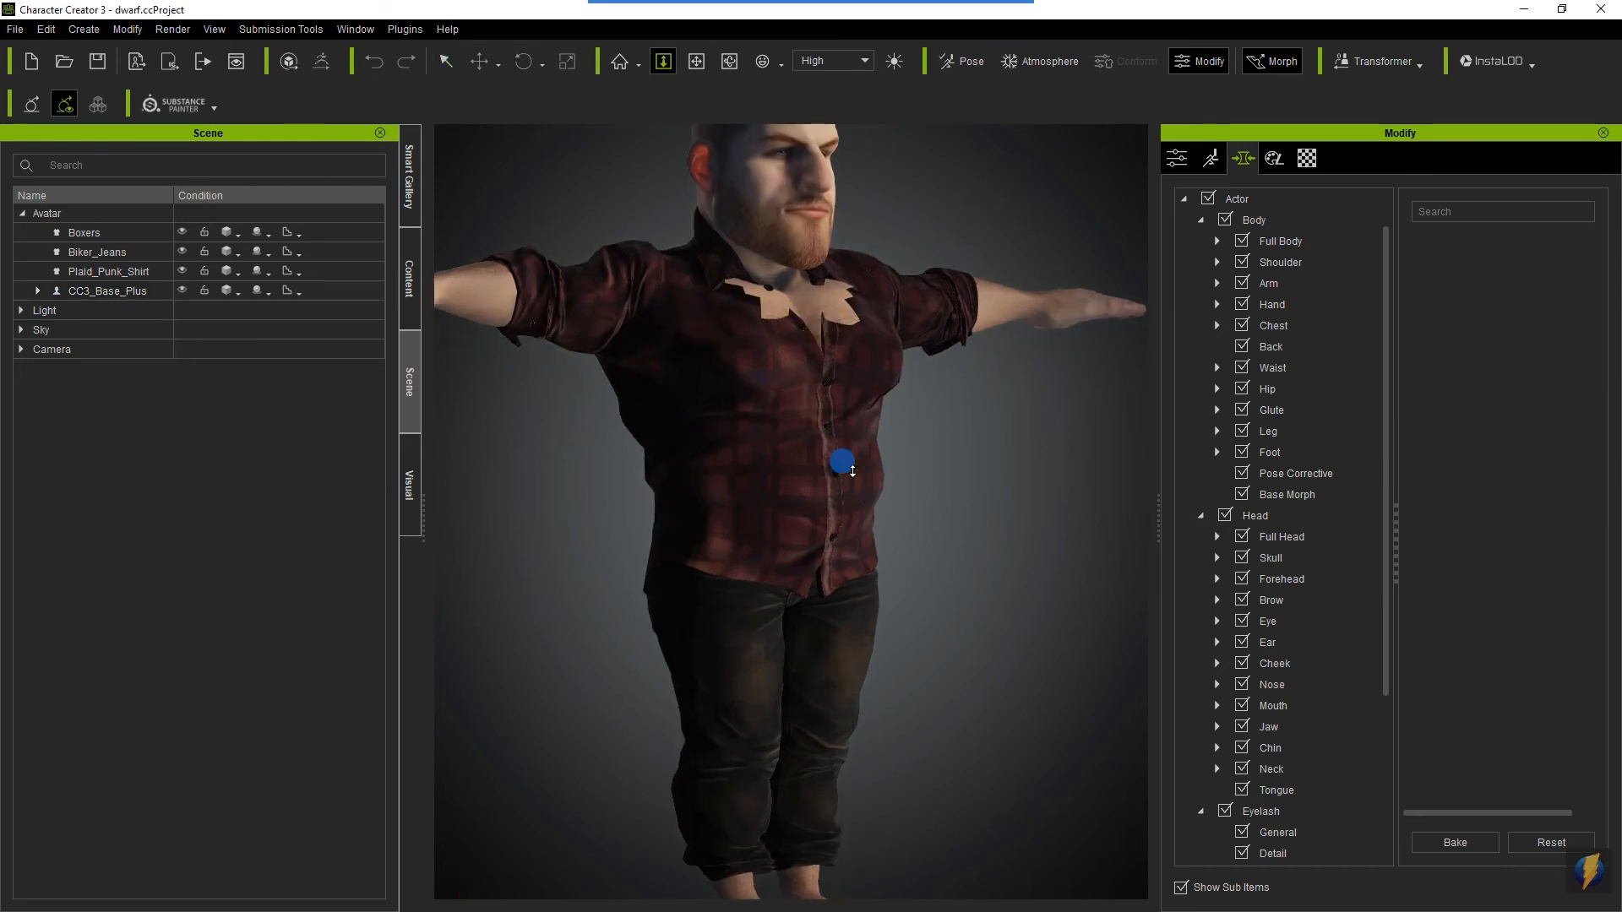
middle_click_drag(816, 237, 874, 515)
right_click_drag(845, 507, 1423, 651)
right_click_drag(813, 559, 930, 588)
right_click_drag(584, 475, 798, 507)
right_click_drag(738, 423, 815, 579)
middle_click_drag(836, 642, 868, 413)
scroll(871, 467, "down", 3)
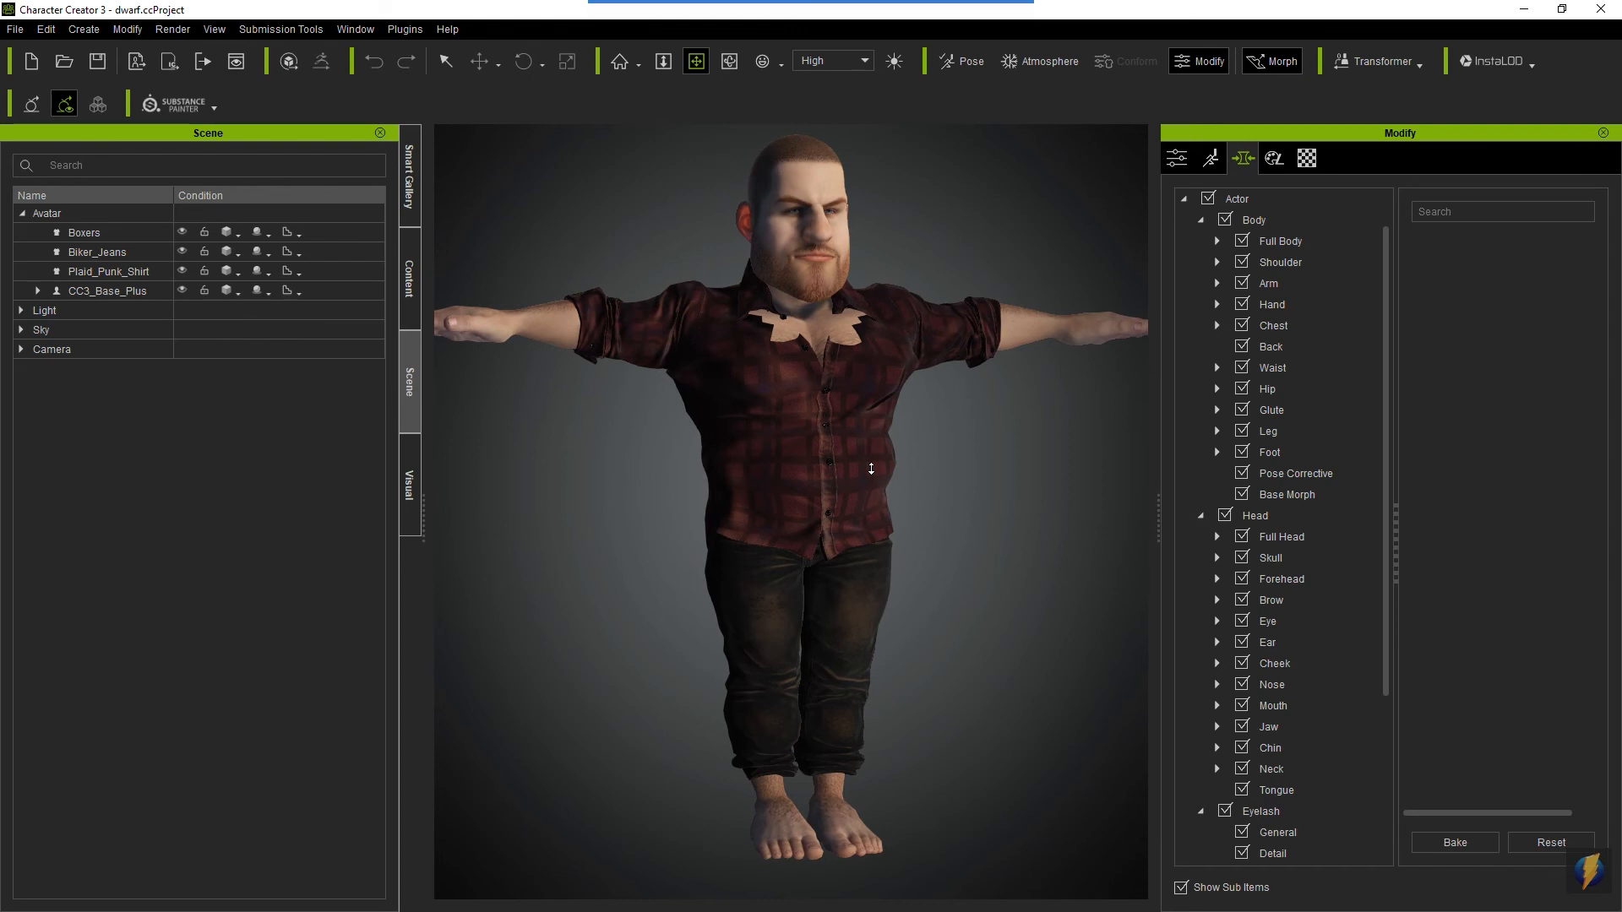
scroll(786, 473, "up", 5)
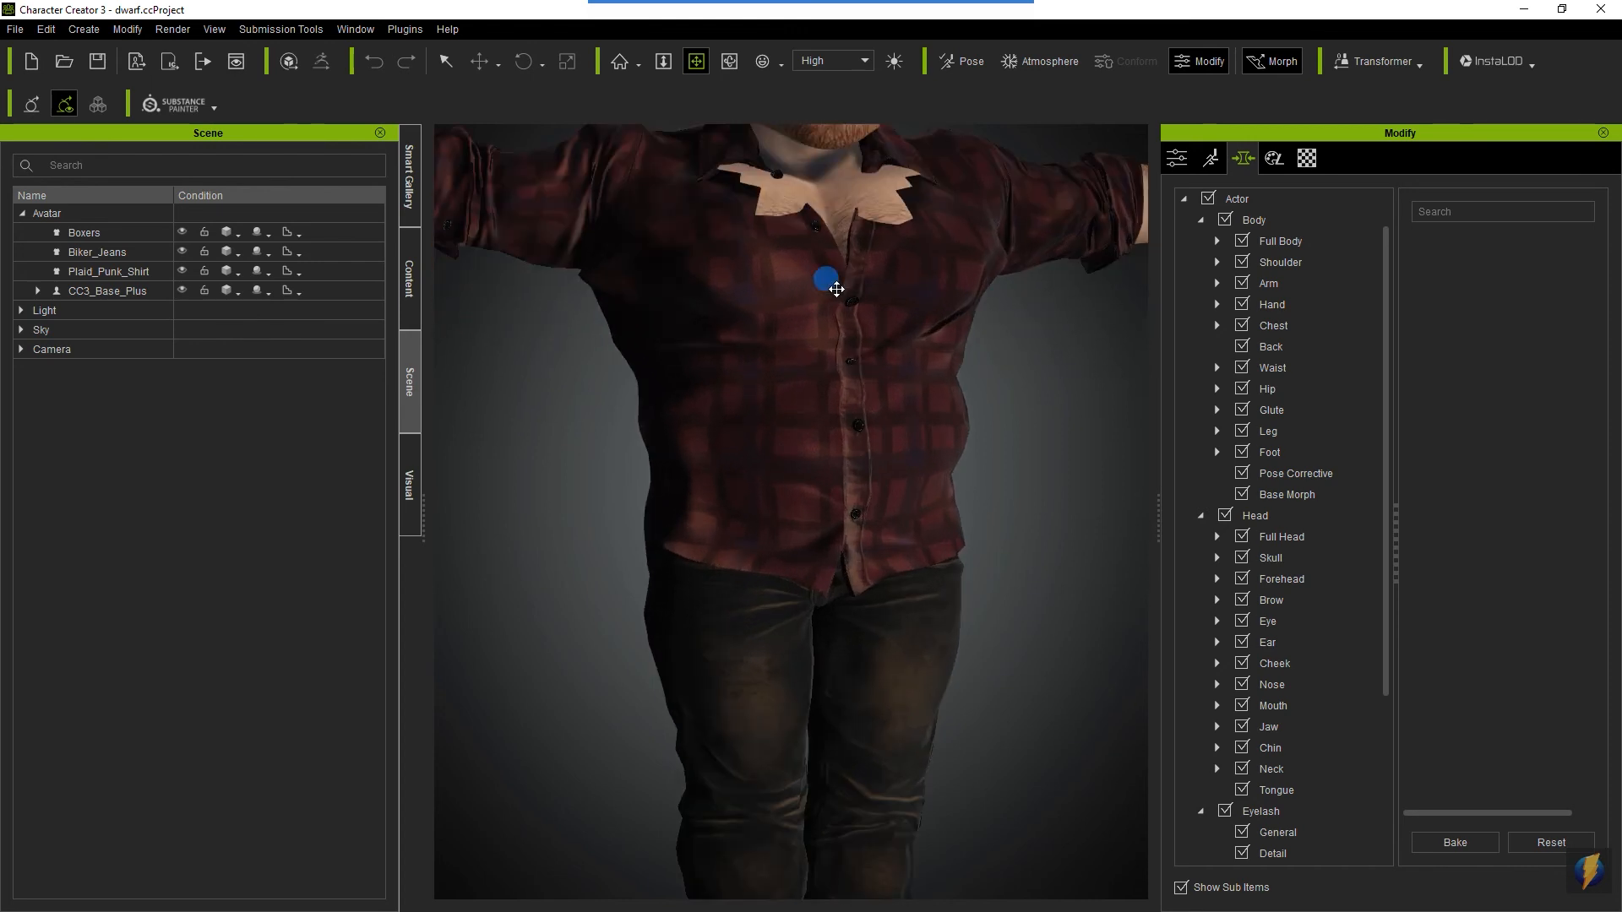
scroll(833, 271, "down", 3)
scroll(833, 561, "up", 6)
scroll(845, 561, "down", 1)
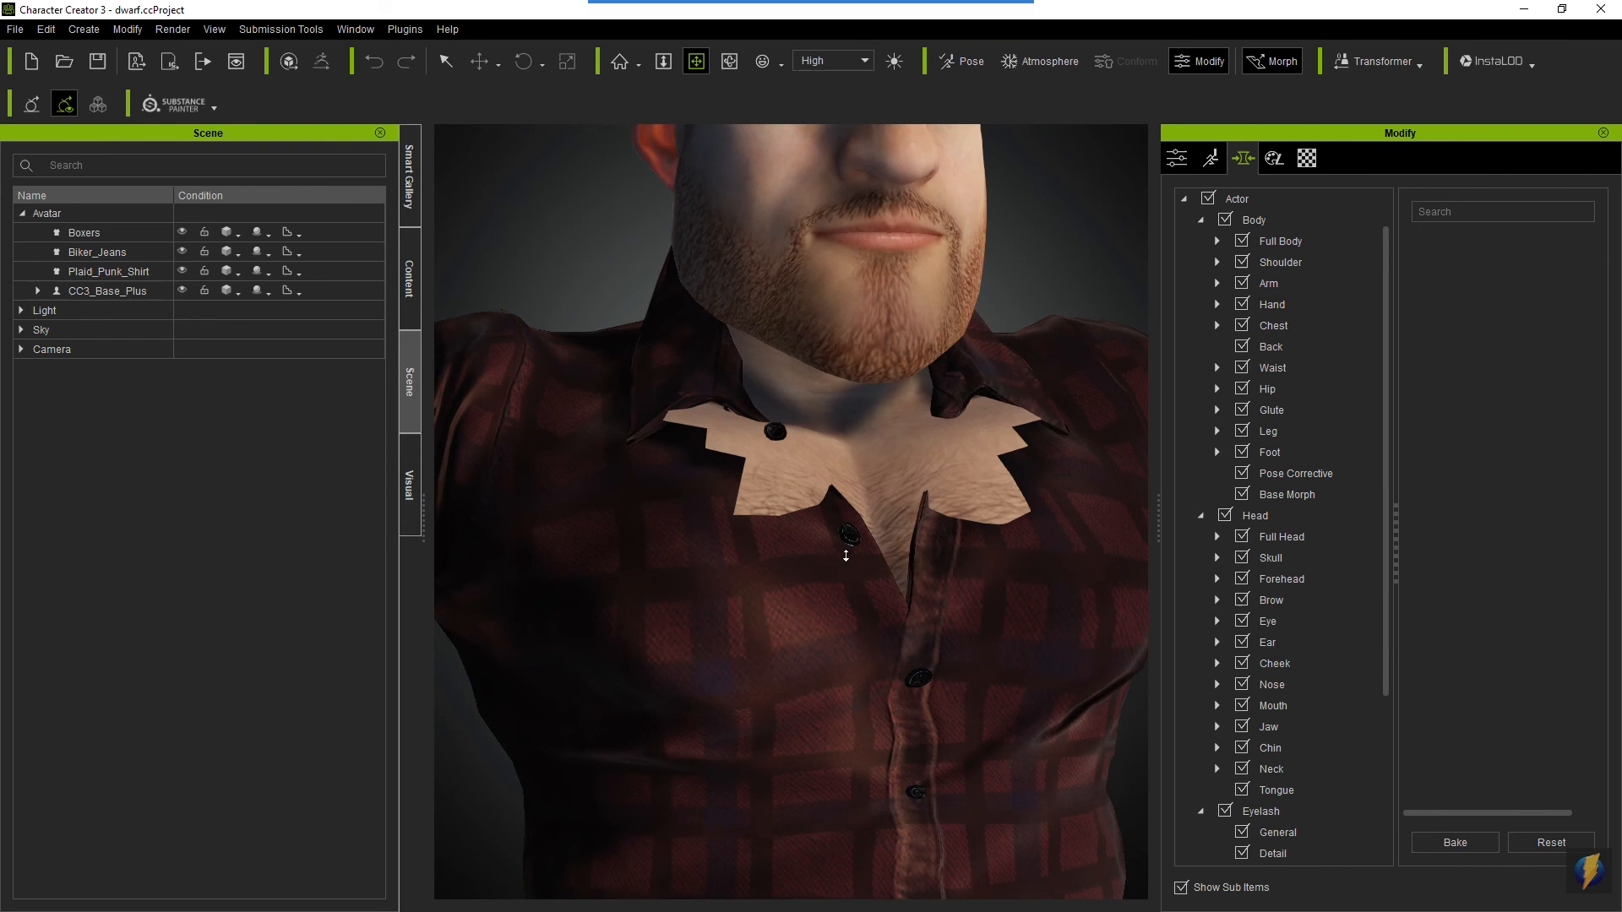
scroll(911, 503, "down", 3)
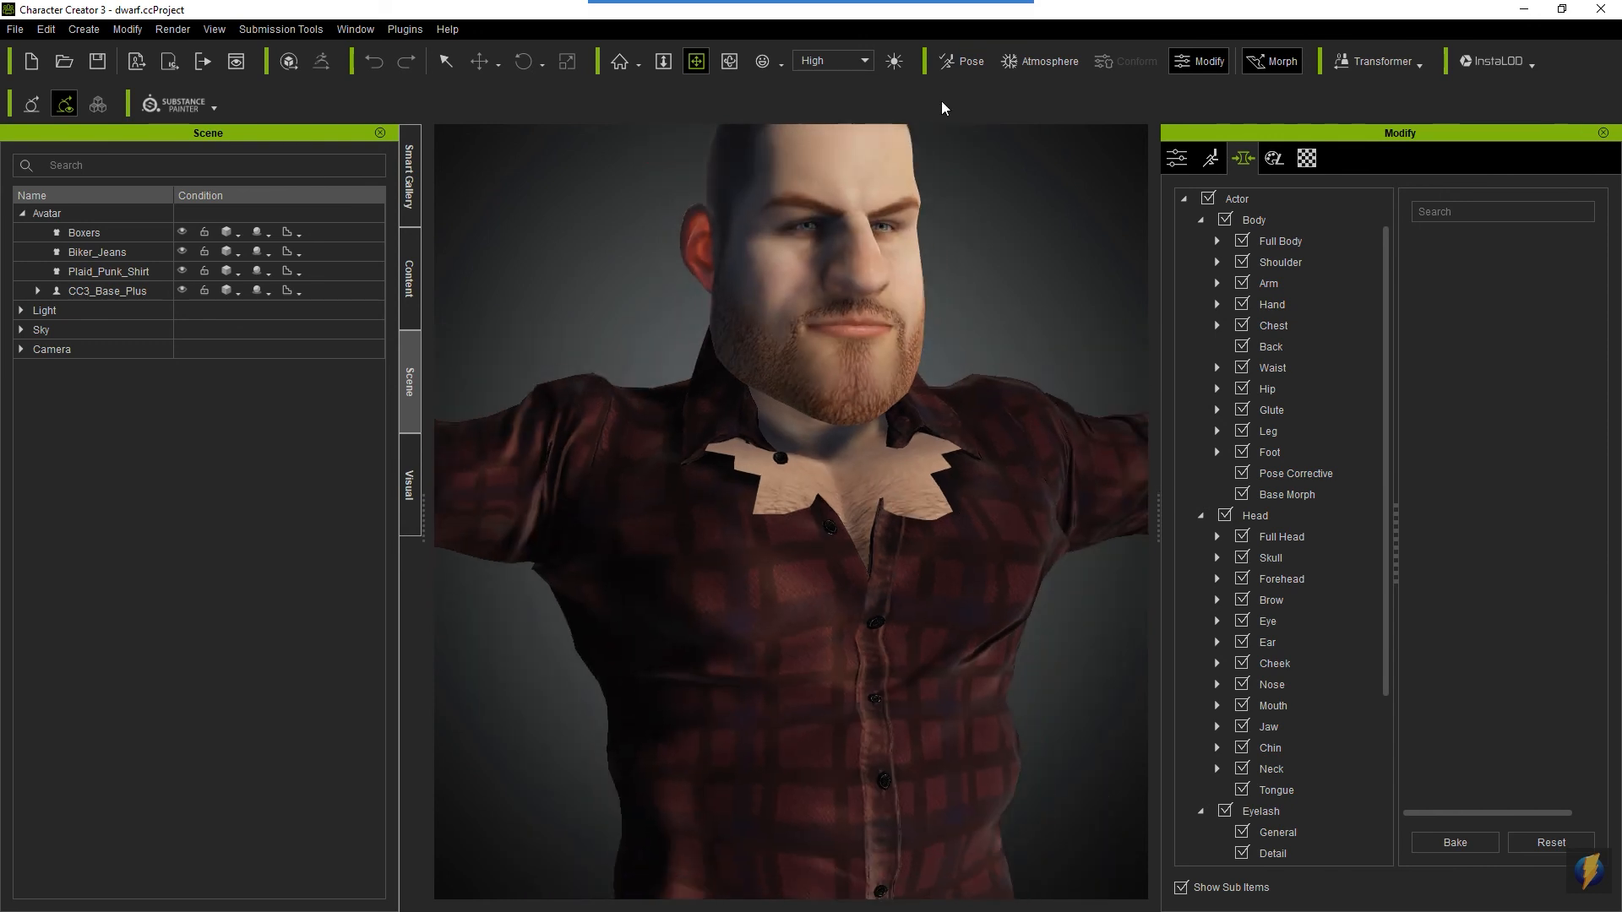
- Delete the Boxers underwear from the avatar
mouse_move(566, 596)
left_mouse_down()
mouse_move(388, 496)
mouse_move(423, 409)
mouse_move(388, 583)
mouse_move(46, 412)
mouse_move(59, 361)
mouse_move(134, 269)
mouse_move(128, 292)
mouse_move(58, 314)
mouse_move(452, 562)
mouse_move(681, 768)
mouse_move(13, 450)
mouse_move(82, 302)
left_mouse_up()
left_click(85, 234)
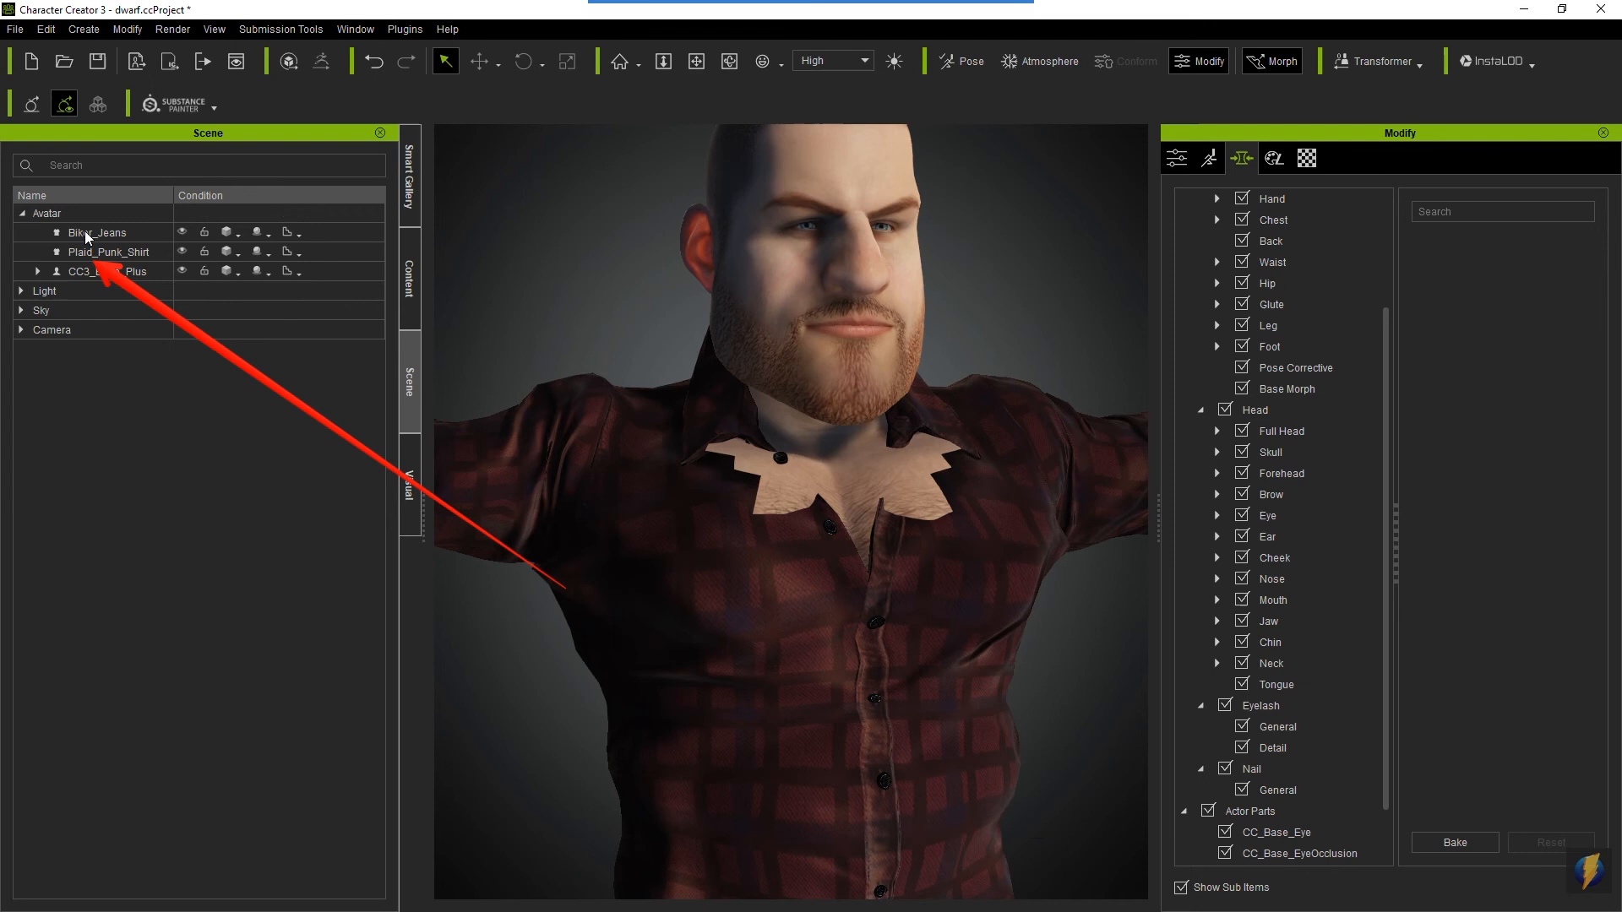
key("Delete")
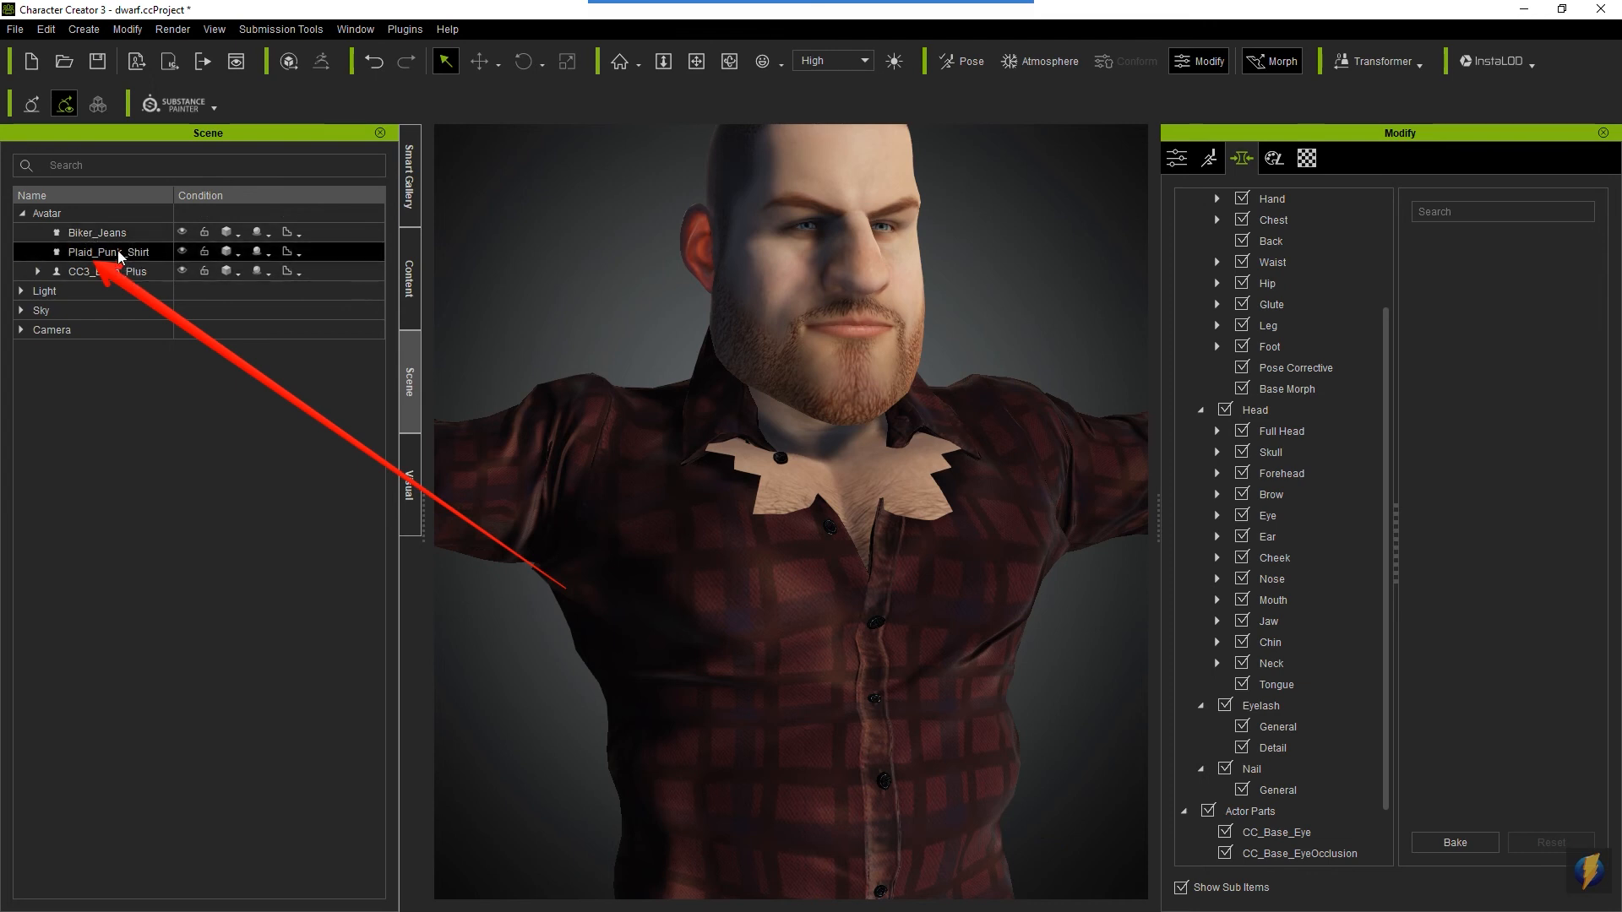
- Select the Plaid_Punk_Shirt cloth and open its mesh for vertex editing
left_click(121, 256)
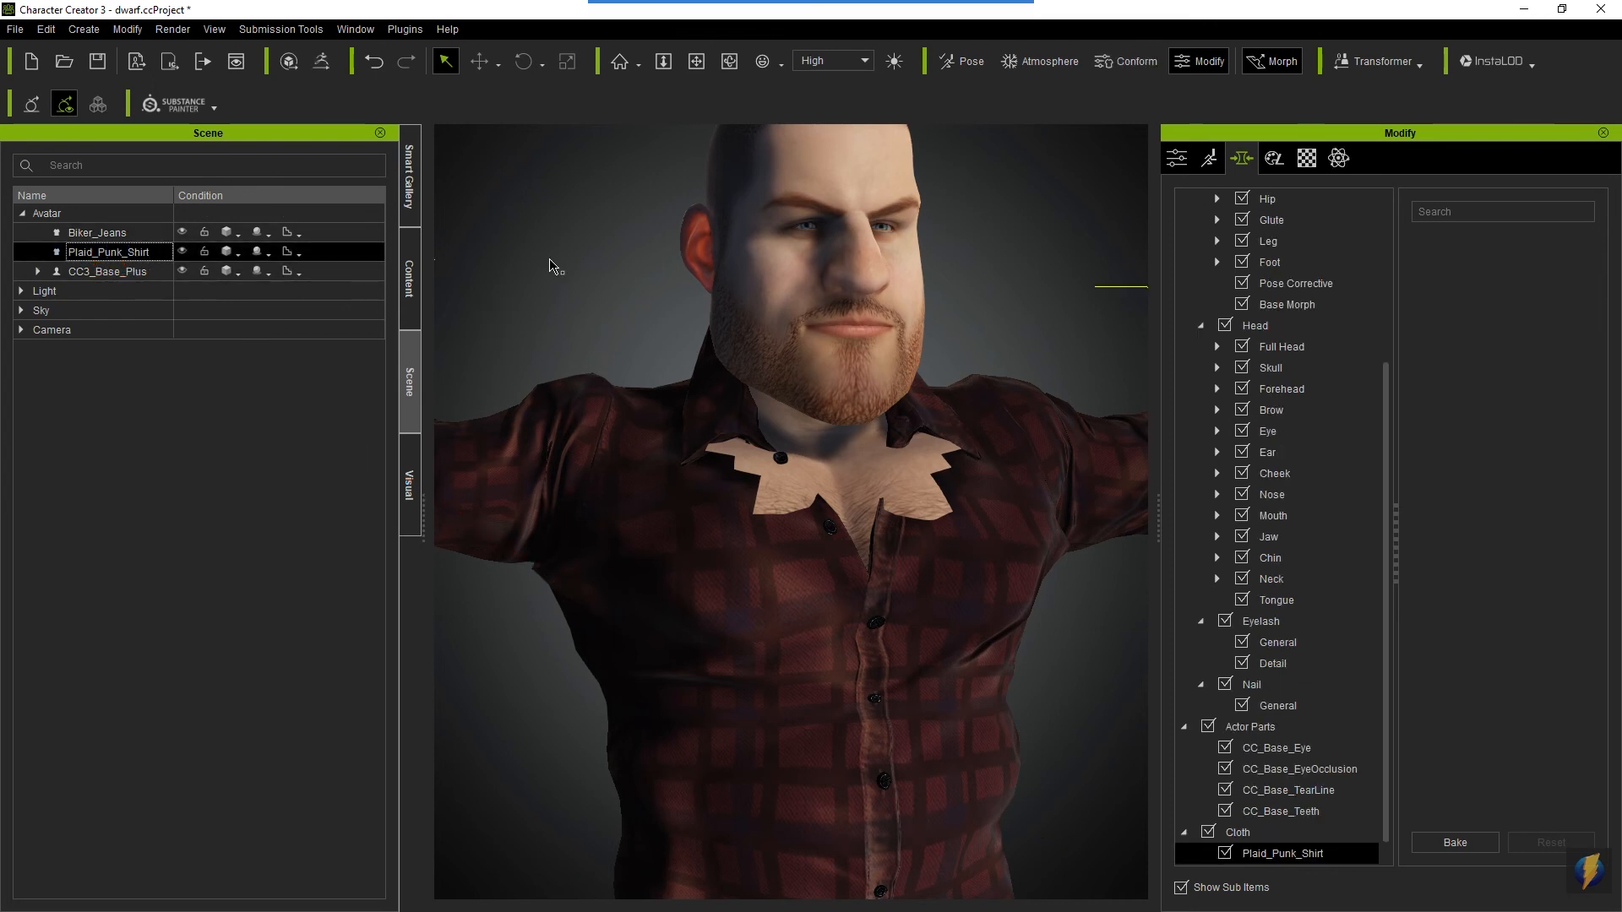
mouse_move(770, 4)
left_click(872, 37)
mouse_move(891, 337)
left_mouse_down()
mouse_move(944, 334)
mouse_move(1129, 162)
mouse_move(1158, 161)
left_mouse_up()
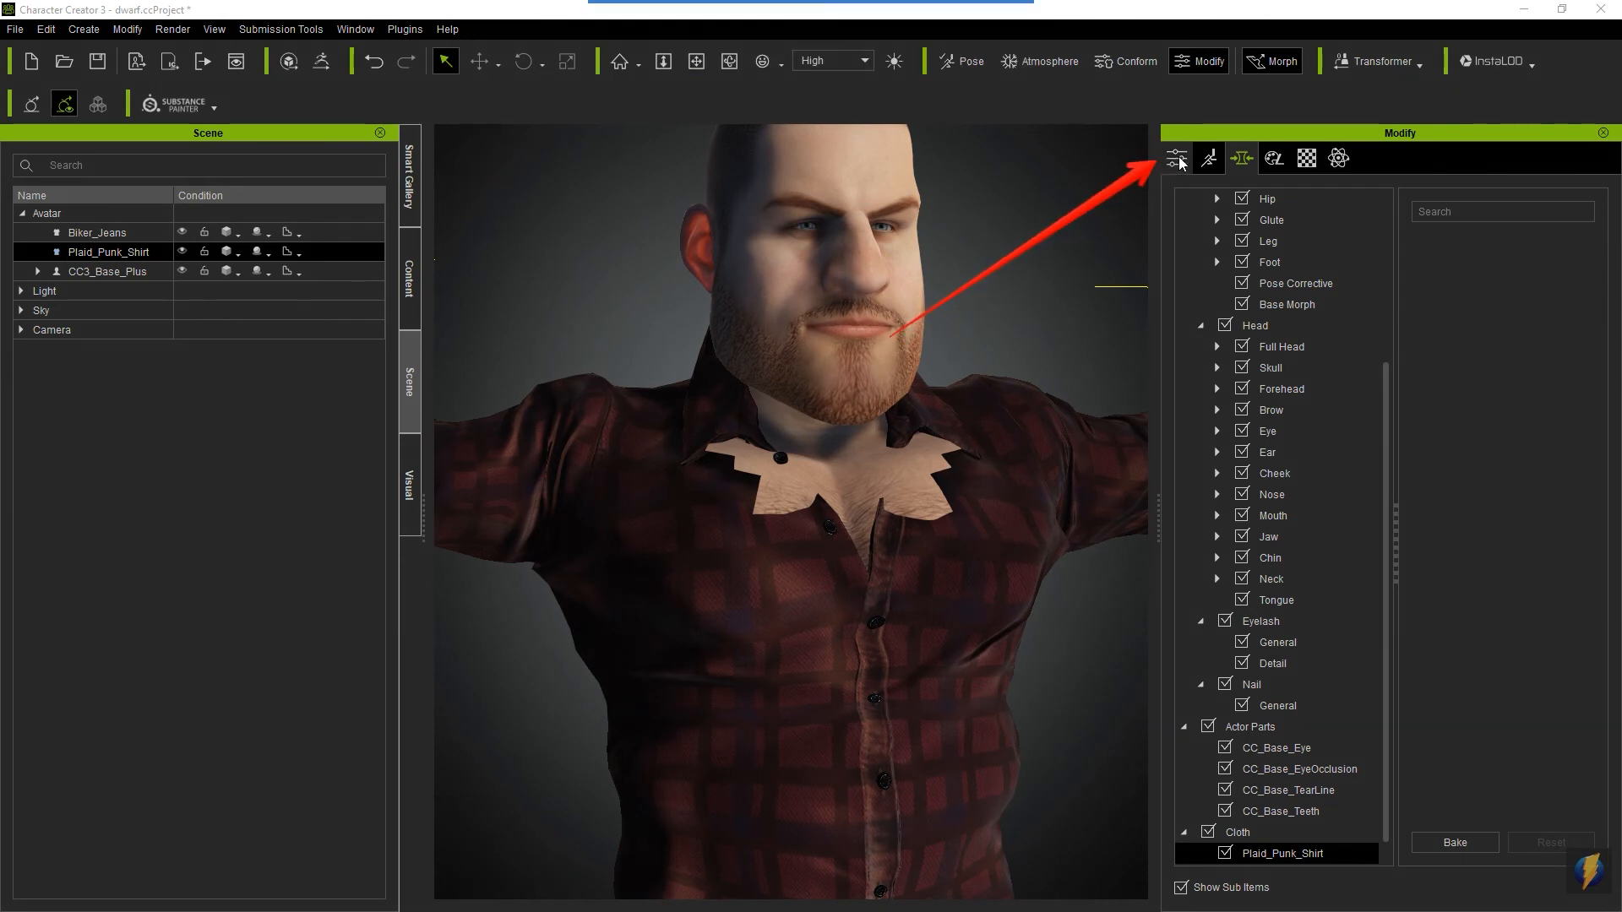
left_click(1179, 160)
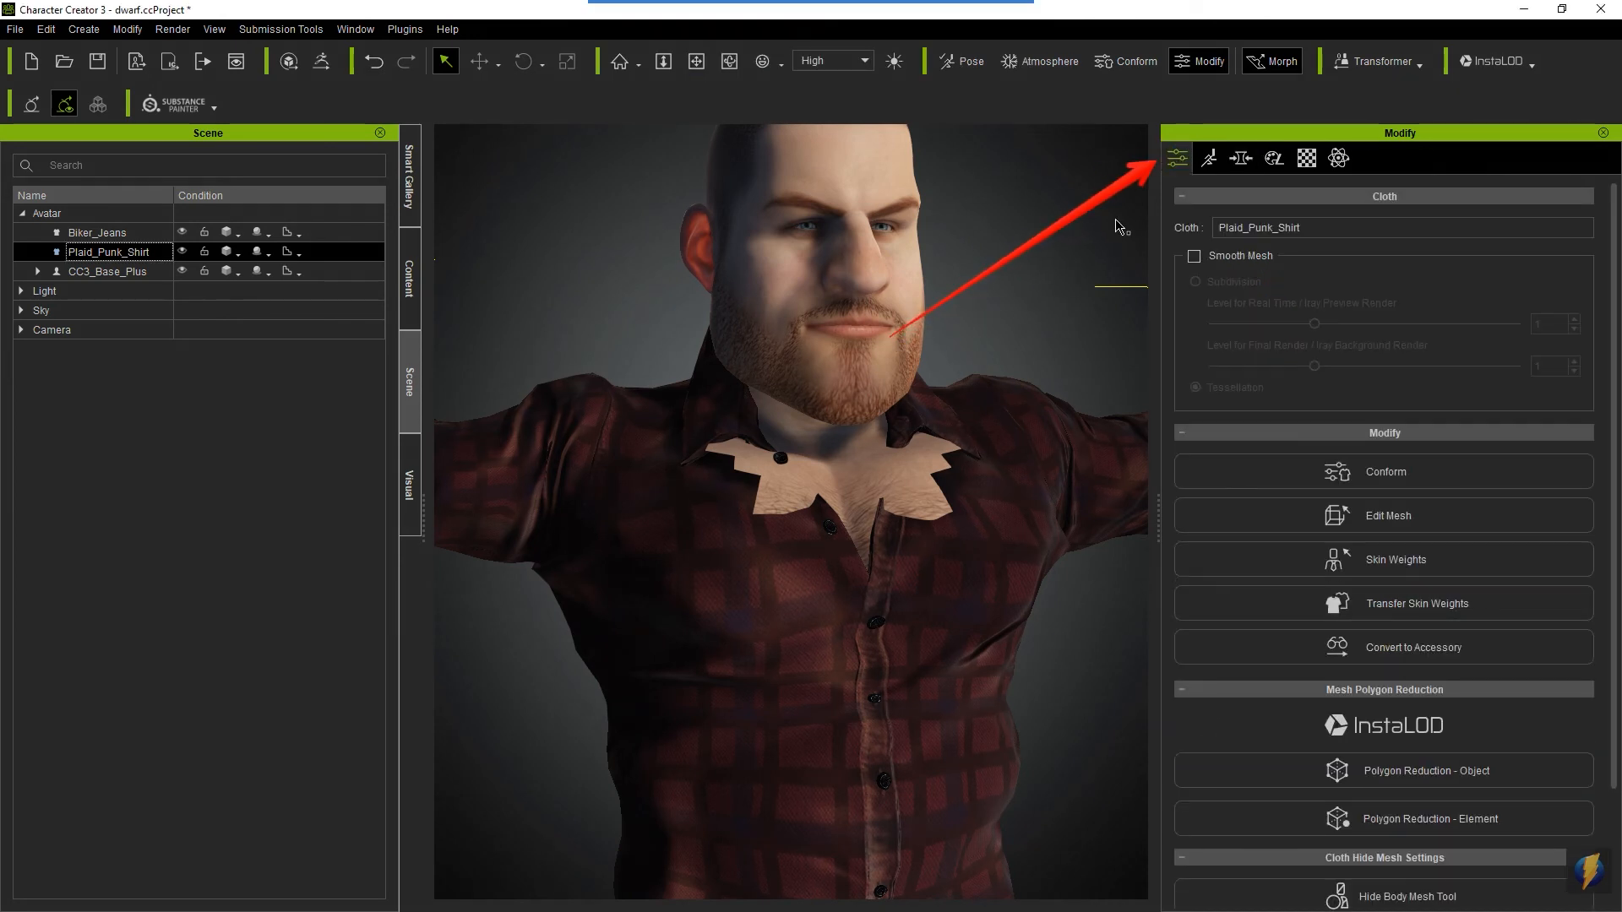
mouse_move(885, 6)
left_click(873, 34)
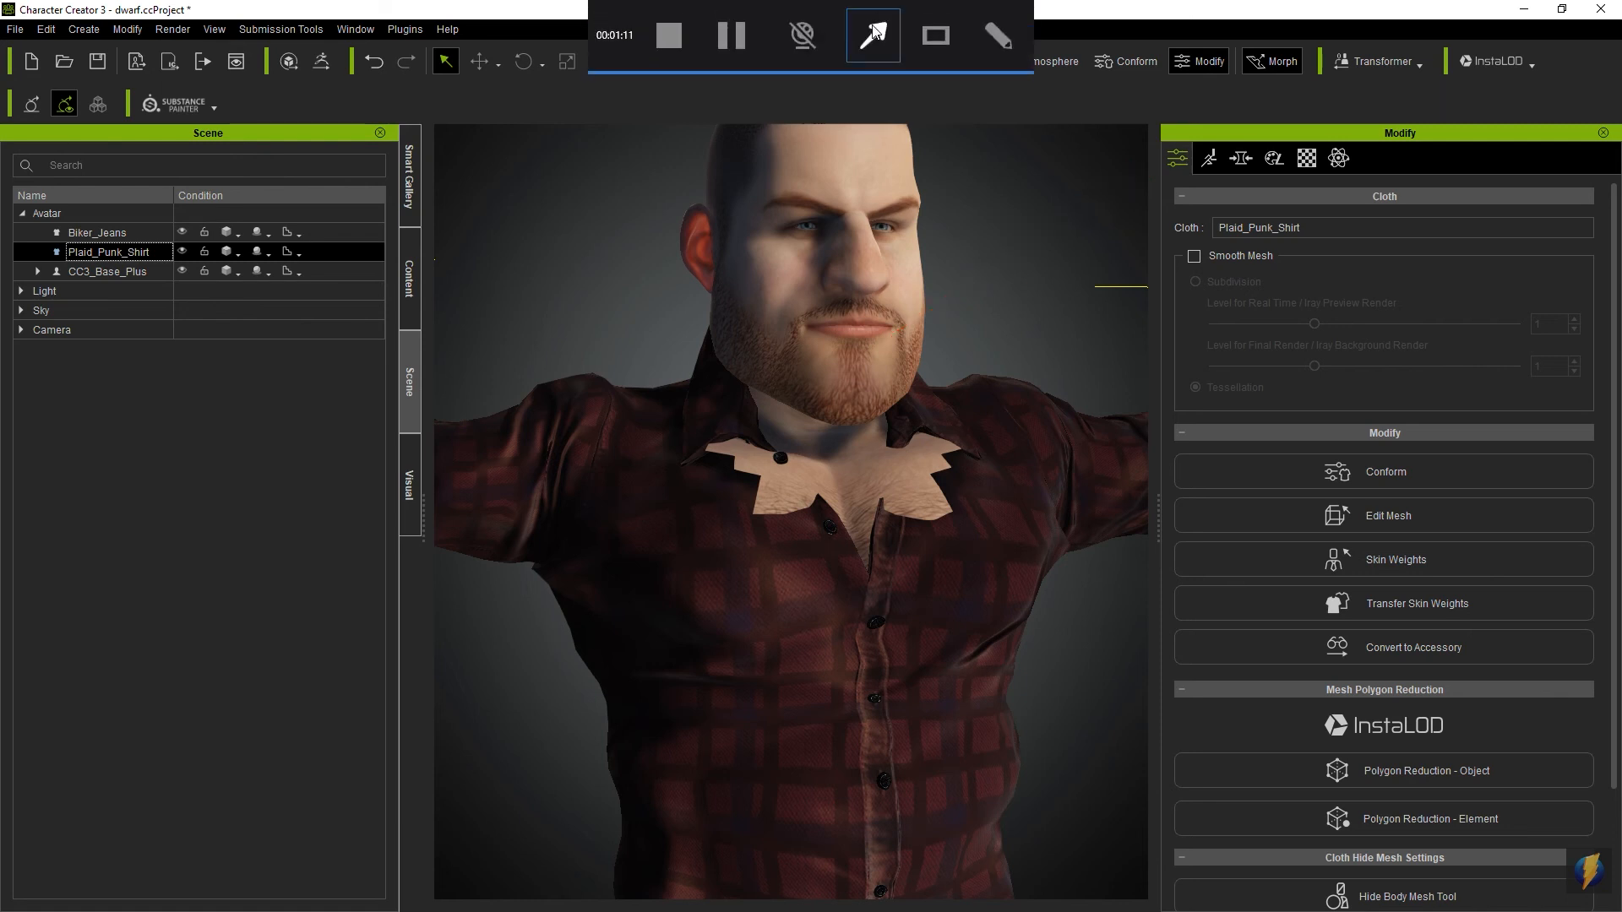
mouse_move(979, 264)
left_mouse_down()
mouse_move(1156, 455)
mouse_move(1301, 524)
mouse_move(1363, 519)
left_mouse_up()
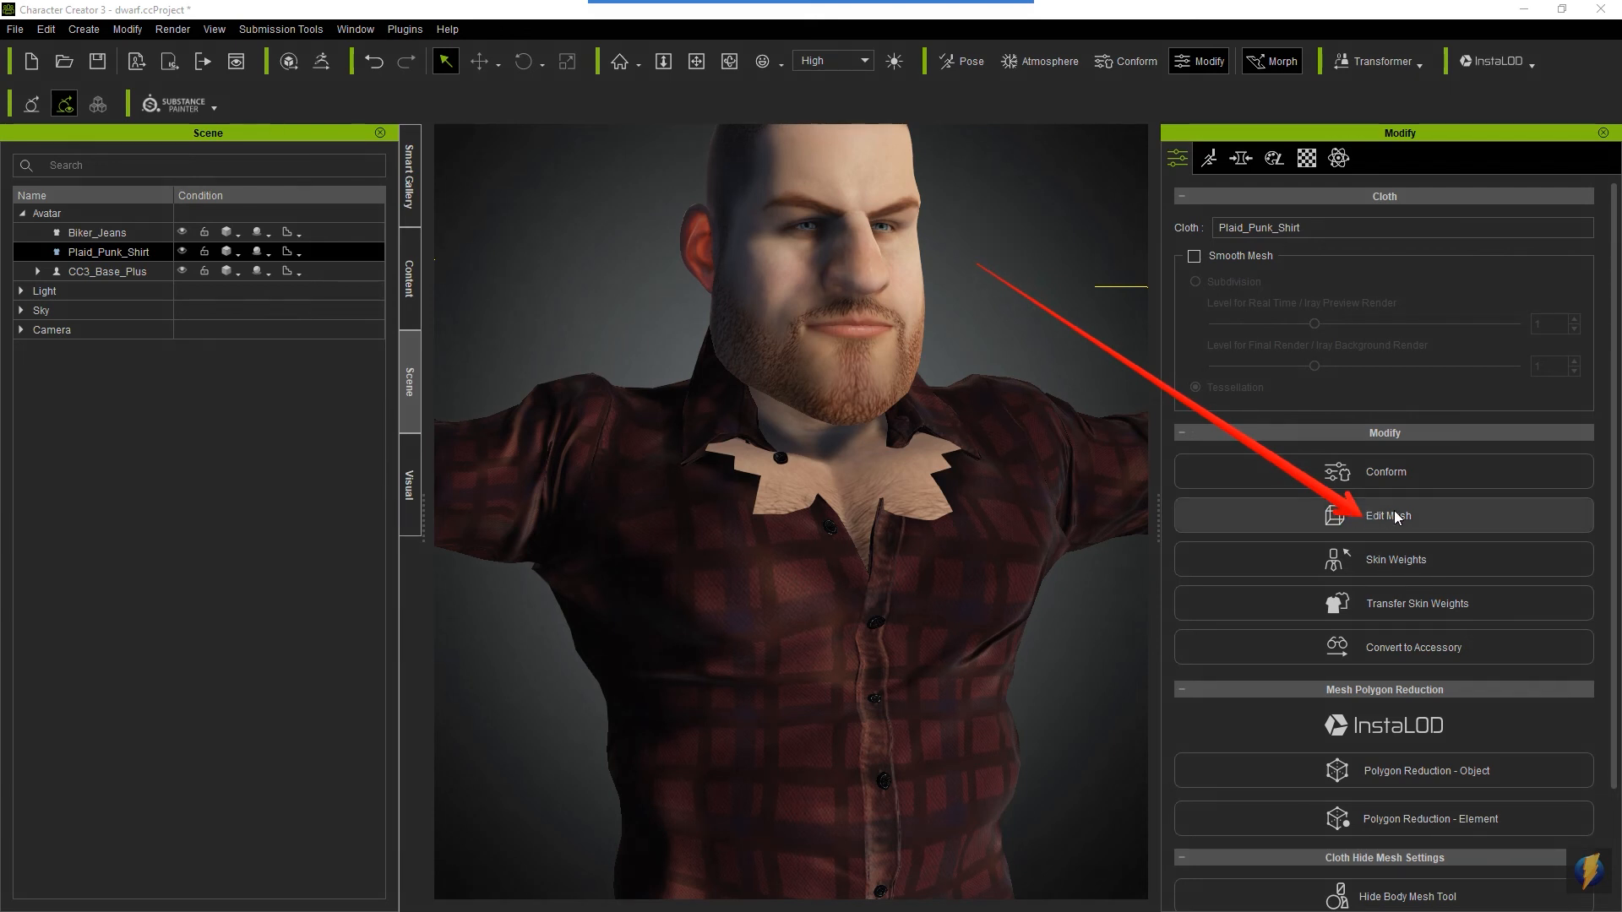
left_click(1397, 518)
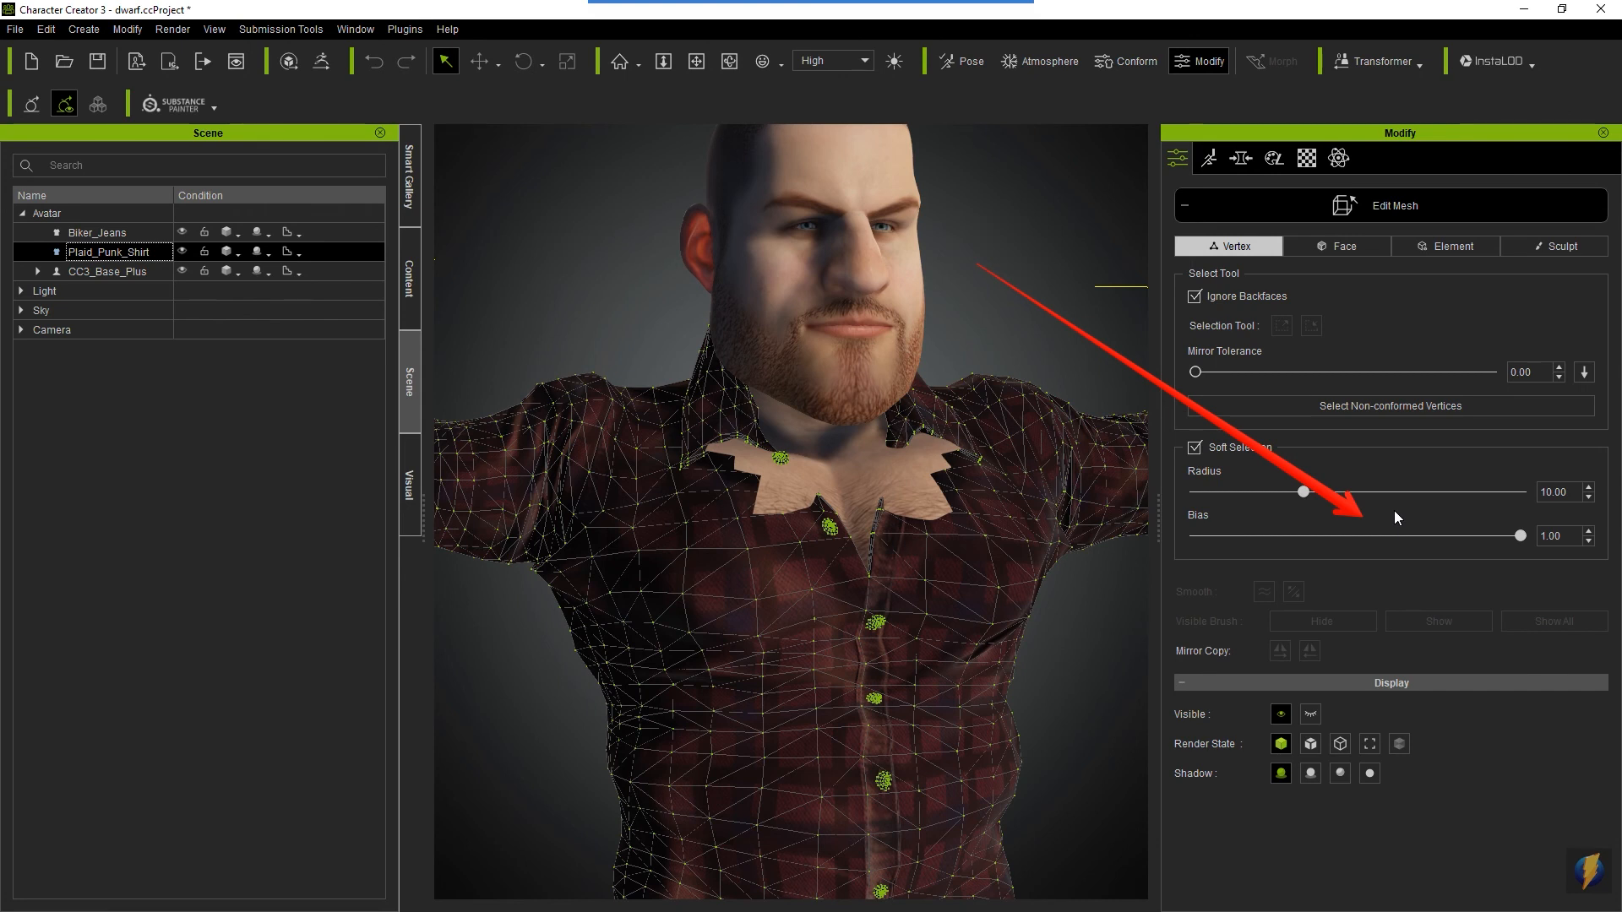
- Turn off Soft Selection and select a single shirt vertex at the edge of the exposed skin below the dwarf's right collar
mouse_move(677, 533)
left_mouse_down("alt")
mouse_move(893, 556)
mouse_move(871, 564)
left_mouse_up("alt")
left_click(1195, 448)
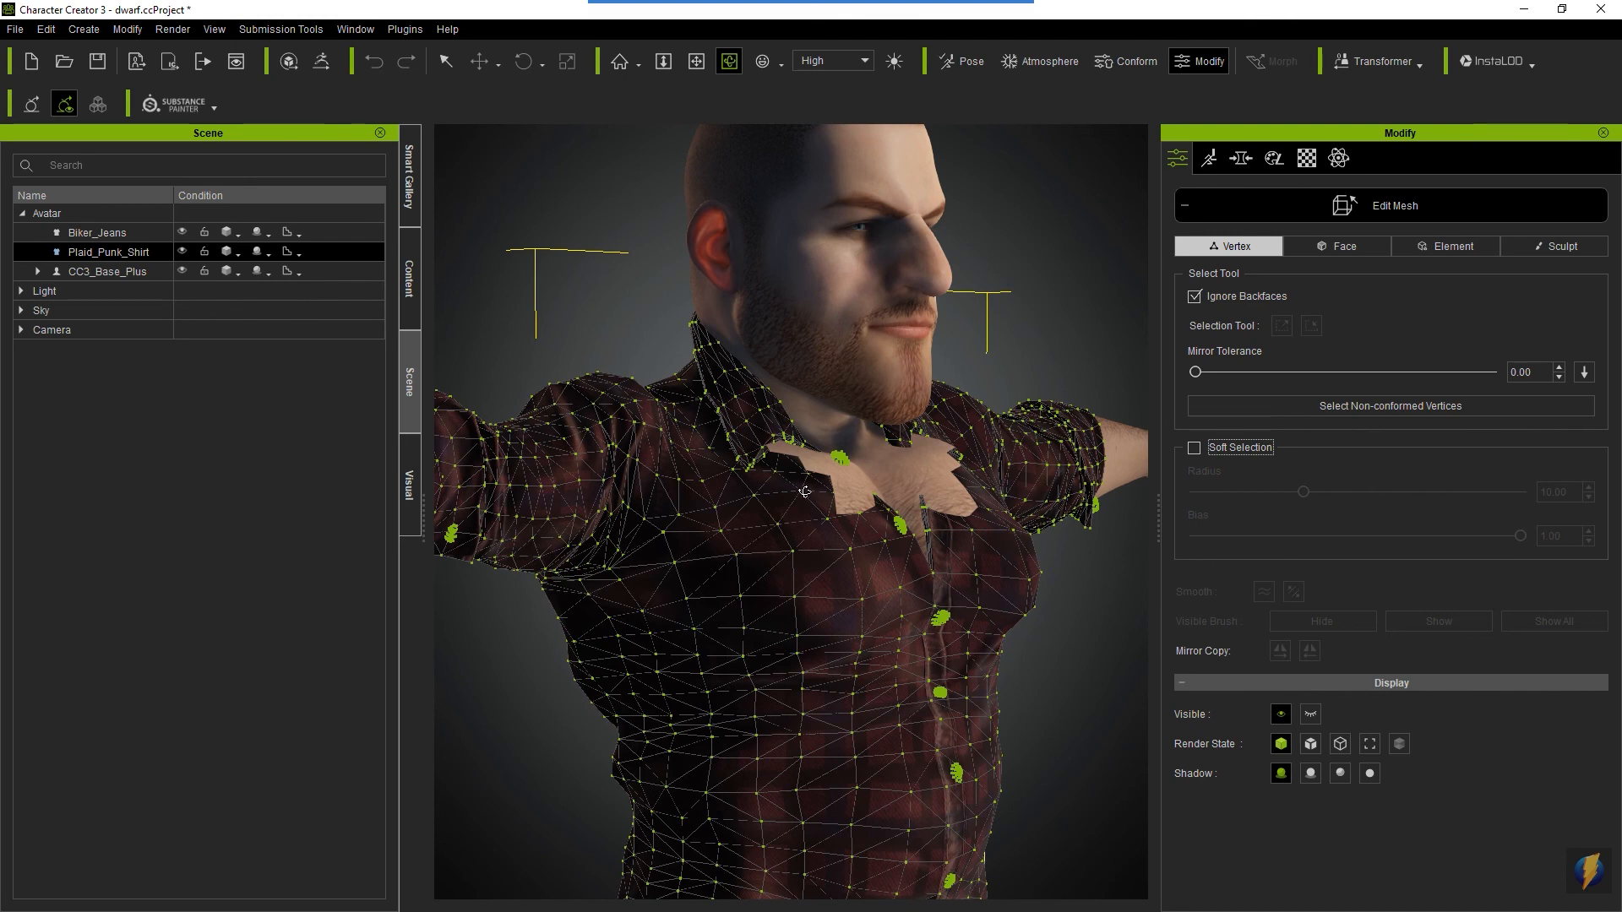
key("q")
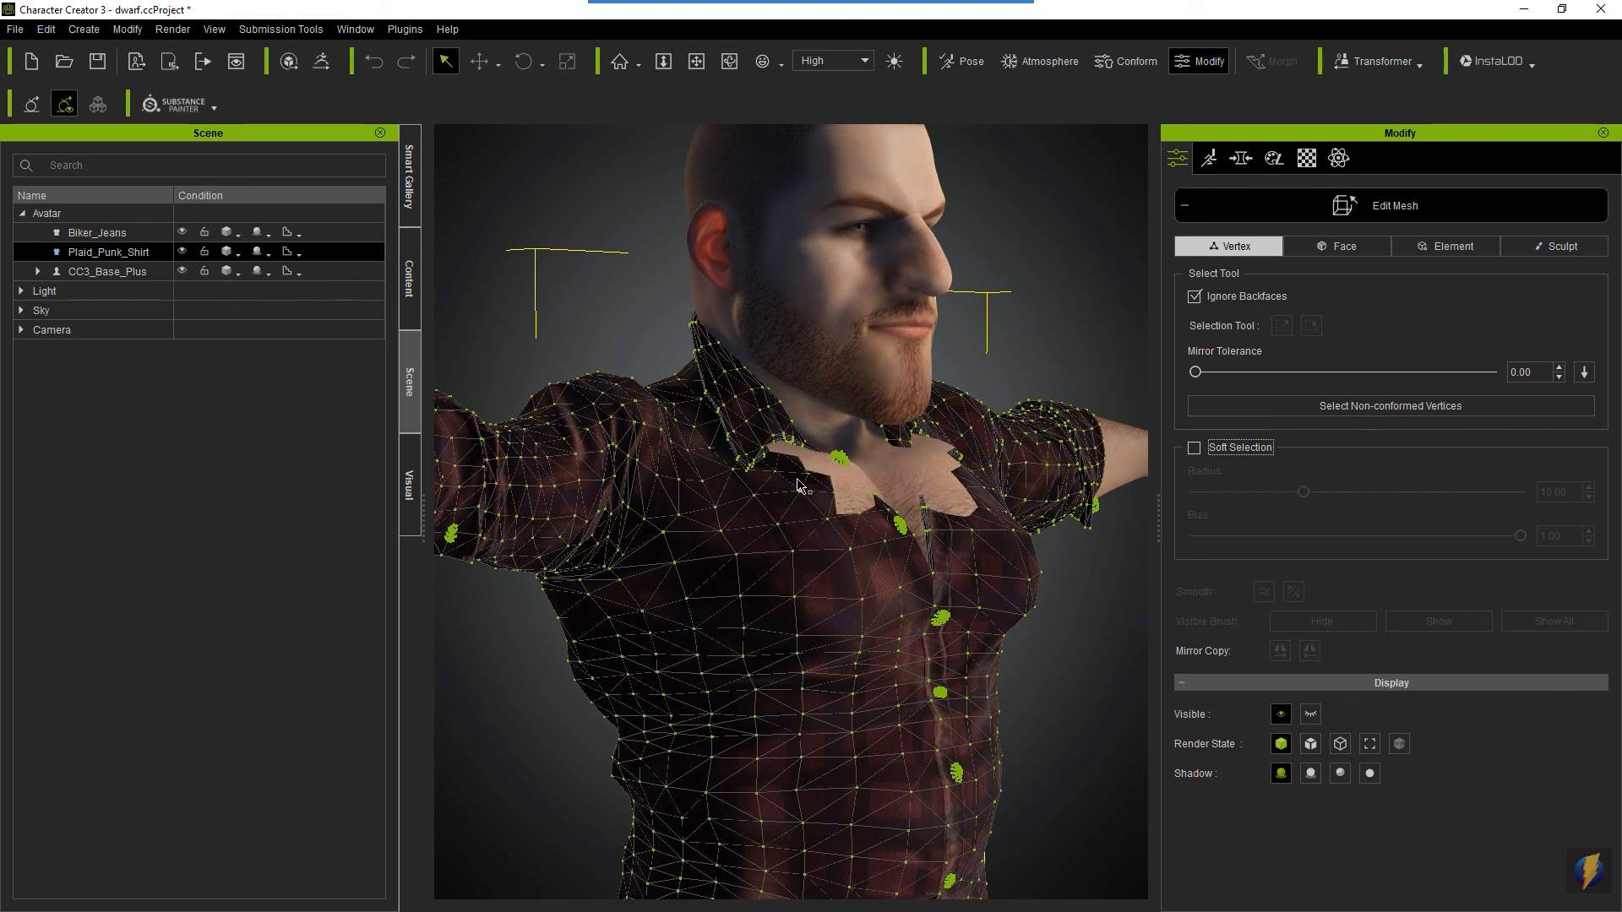
left_click(805, 474)
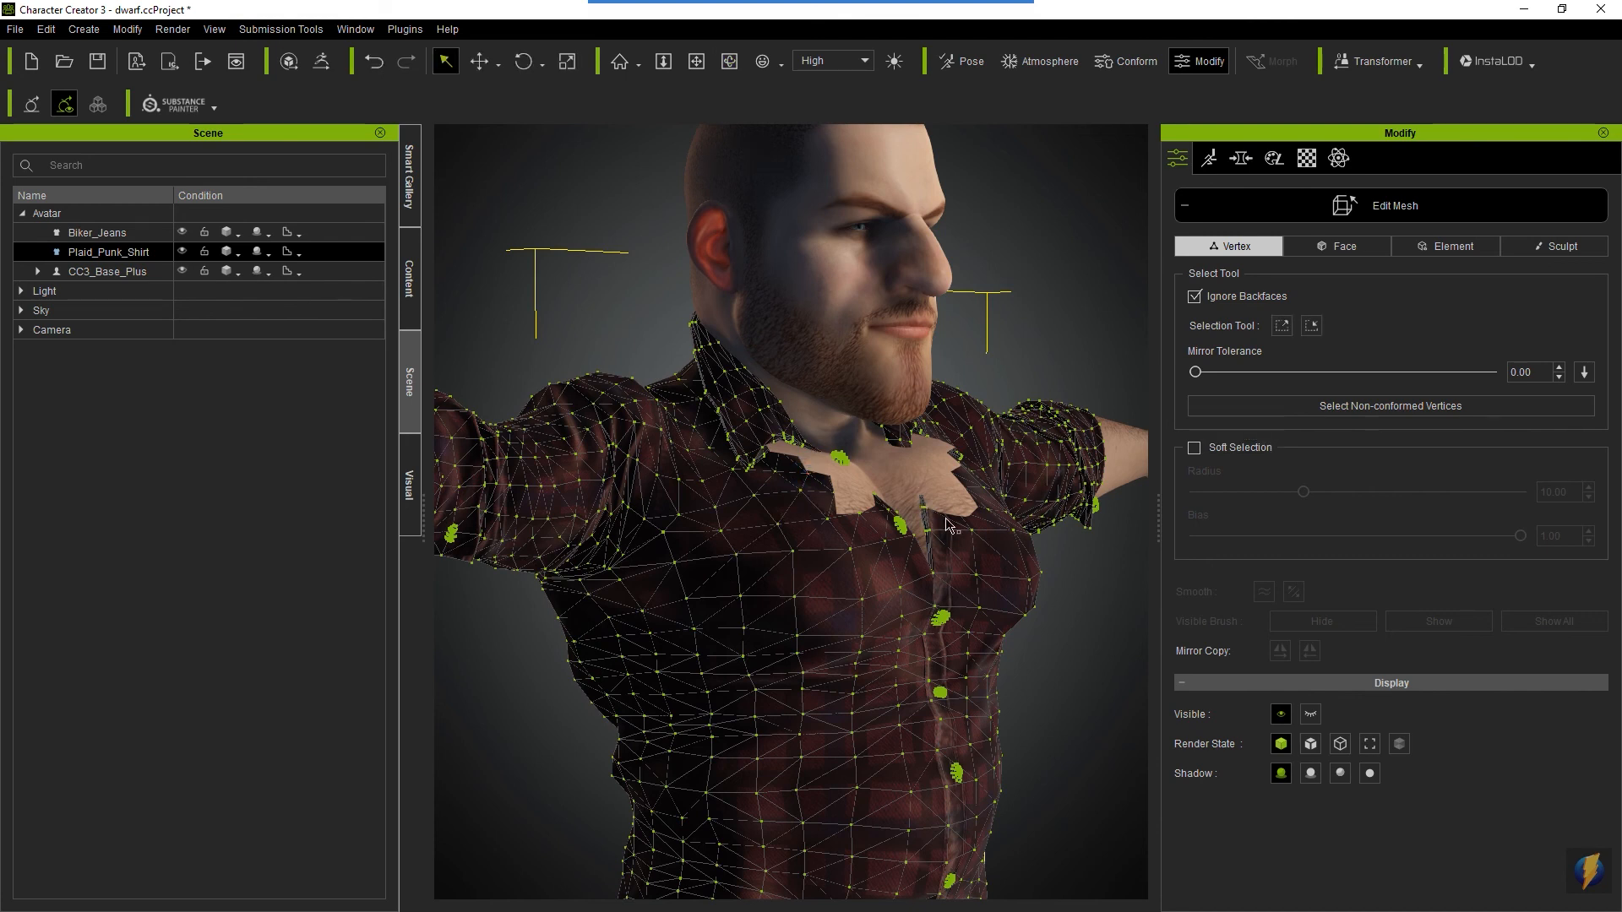
- Try moving the single selected shirt vertex far upward without Soft Selection, and undo the move
key("a")
left_click_drag(938, 545, 857, 488)
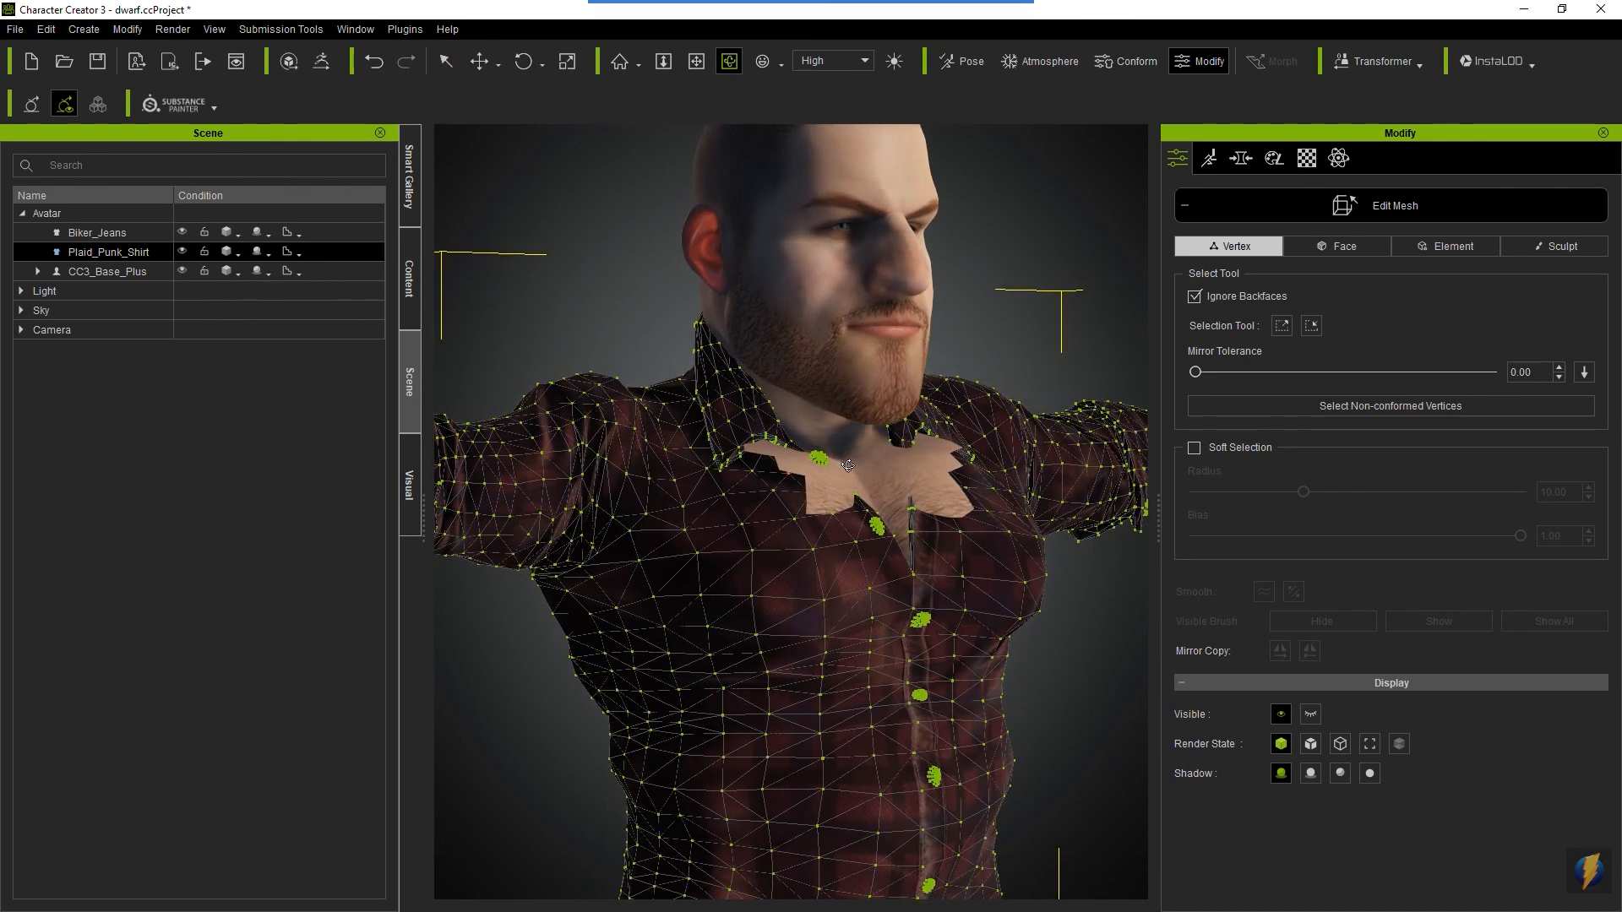
key("w")
left_click_drag(796, 359, 768, 108)
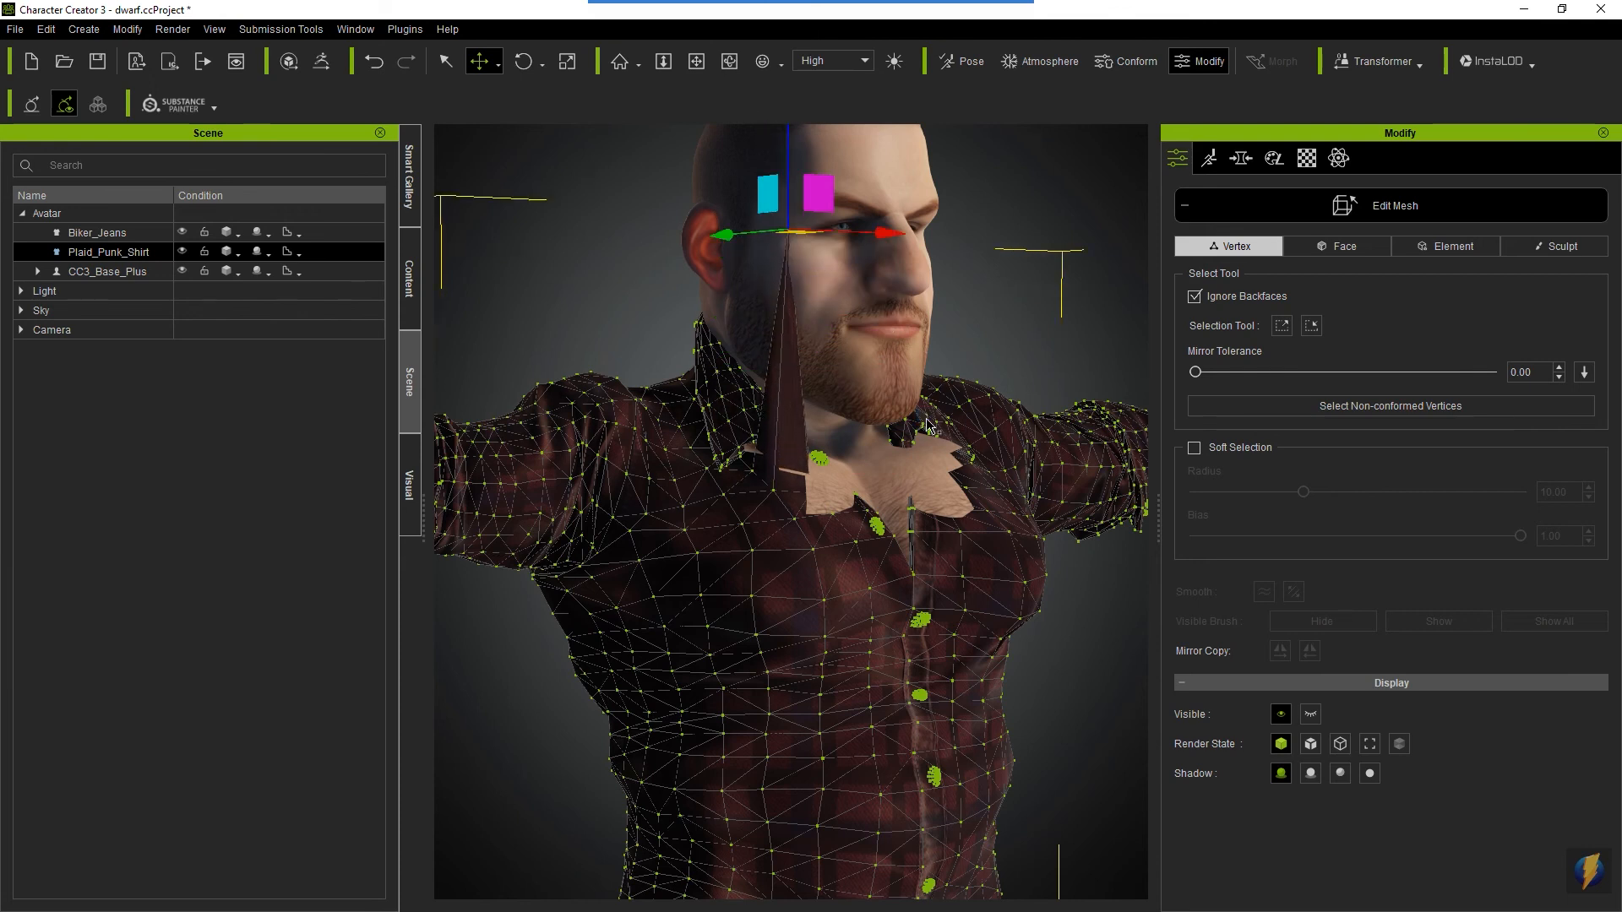
key("ctrl+z")
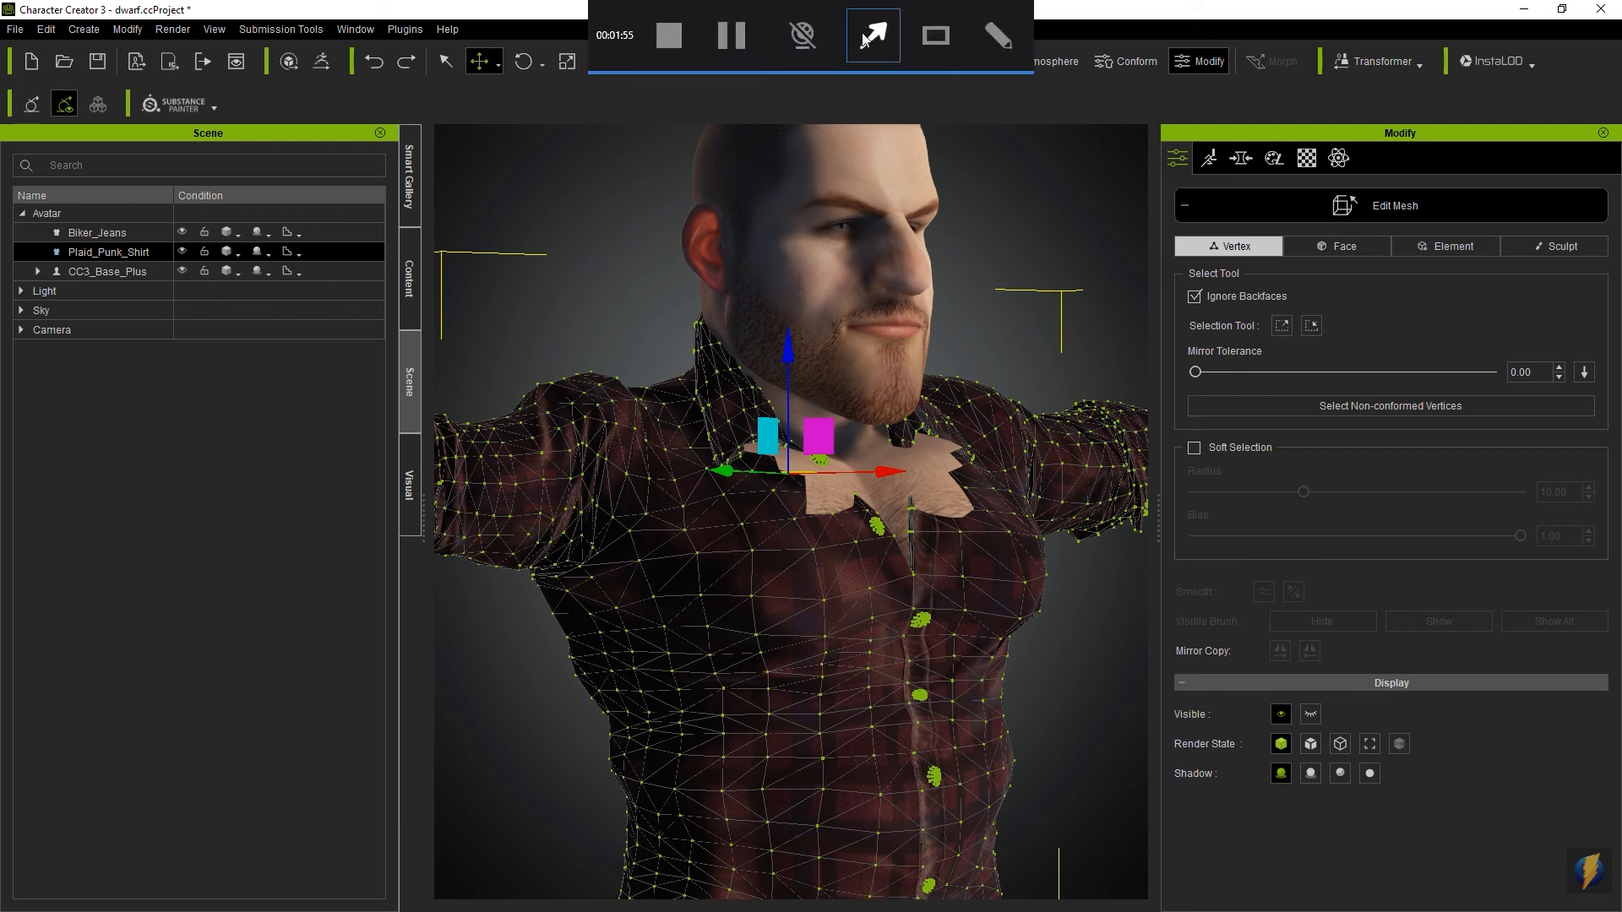
- Turn on Soft Selection with a radius of 9.56 and raise the selected vertex to cover the exposed right chest
left_click(1197, 447)
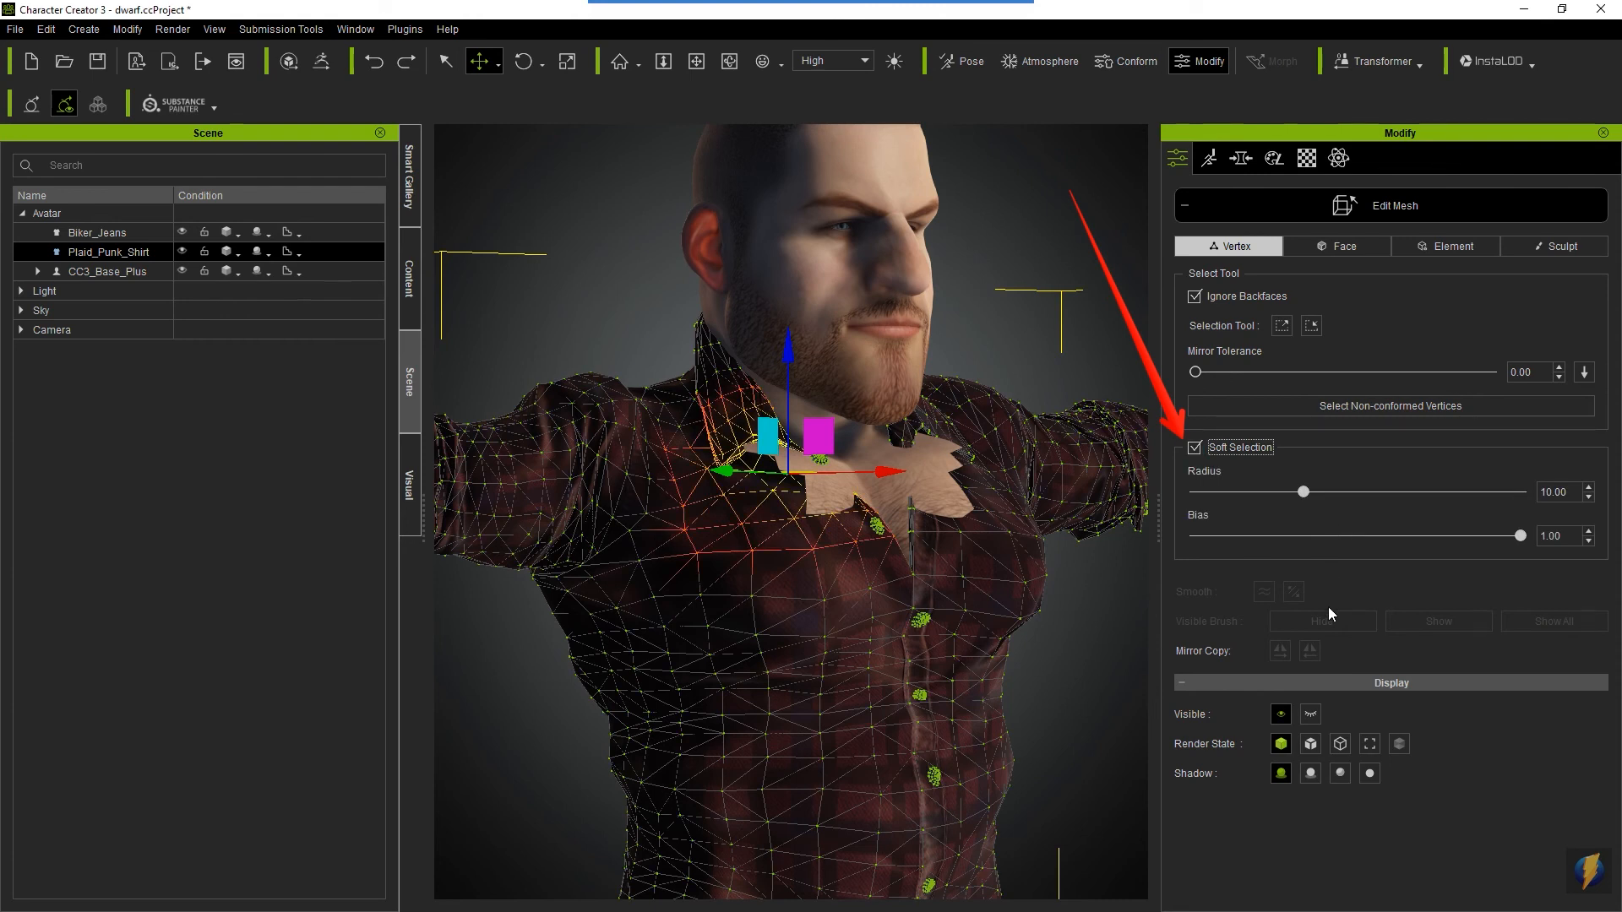
mouse_move(1304, 493)
left_mouse_down()
mouse_move(1380, 494)
mouse_move(1244, 498)
mouse_move(1332, 500)
mouse_move(1283, 517)
left_mouse_up()
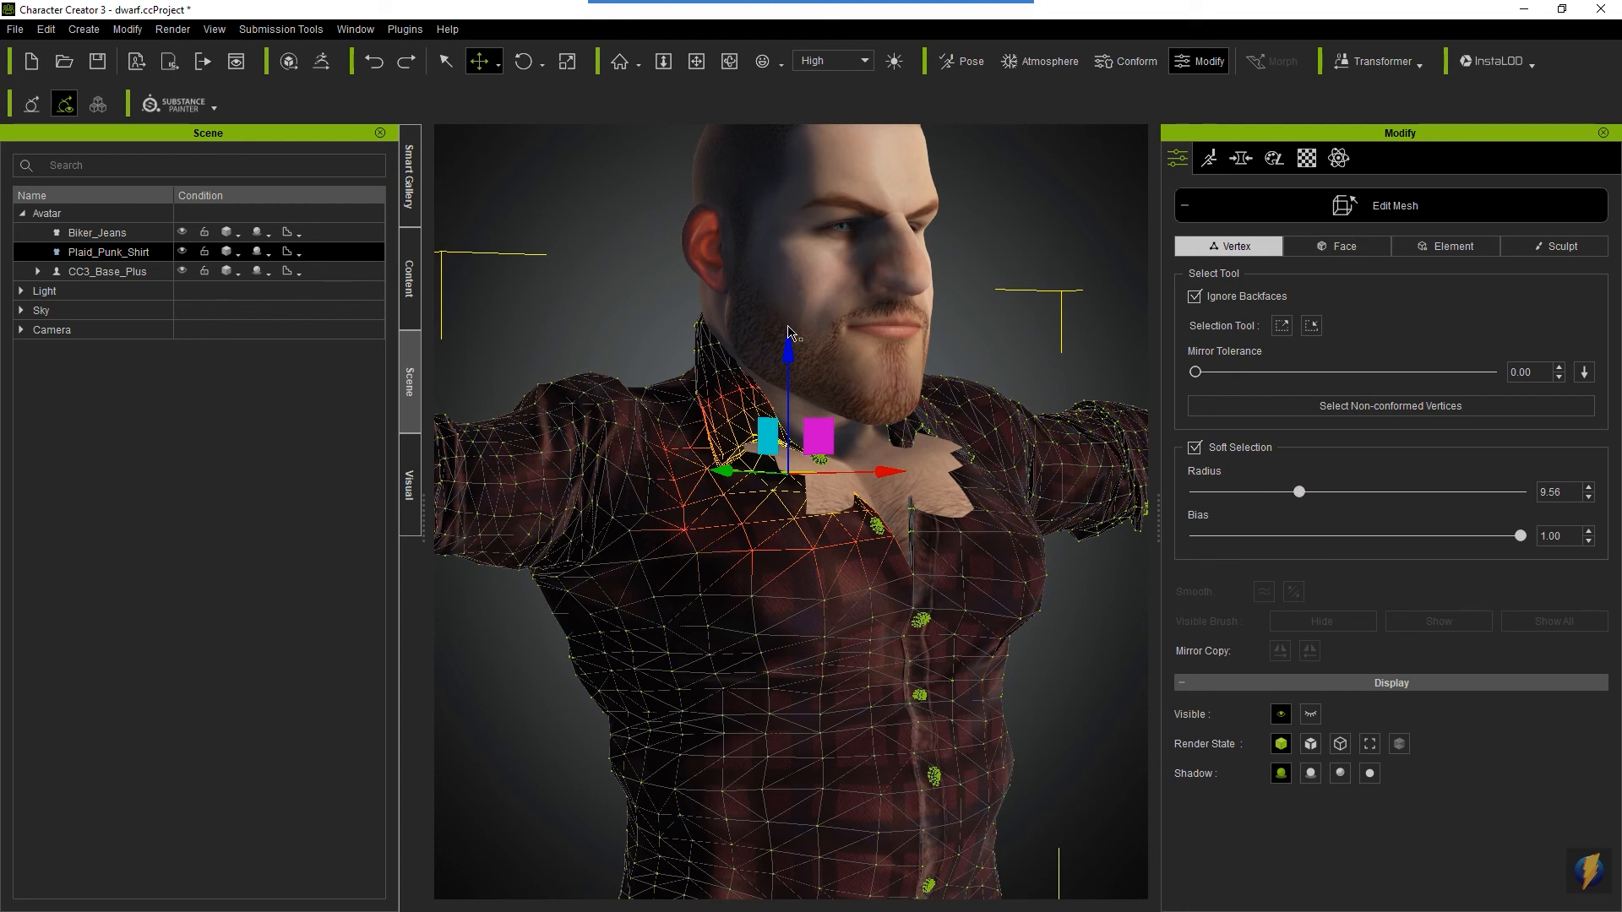
left_click_drag(789, 355, 789, 322)
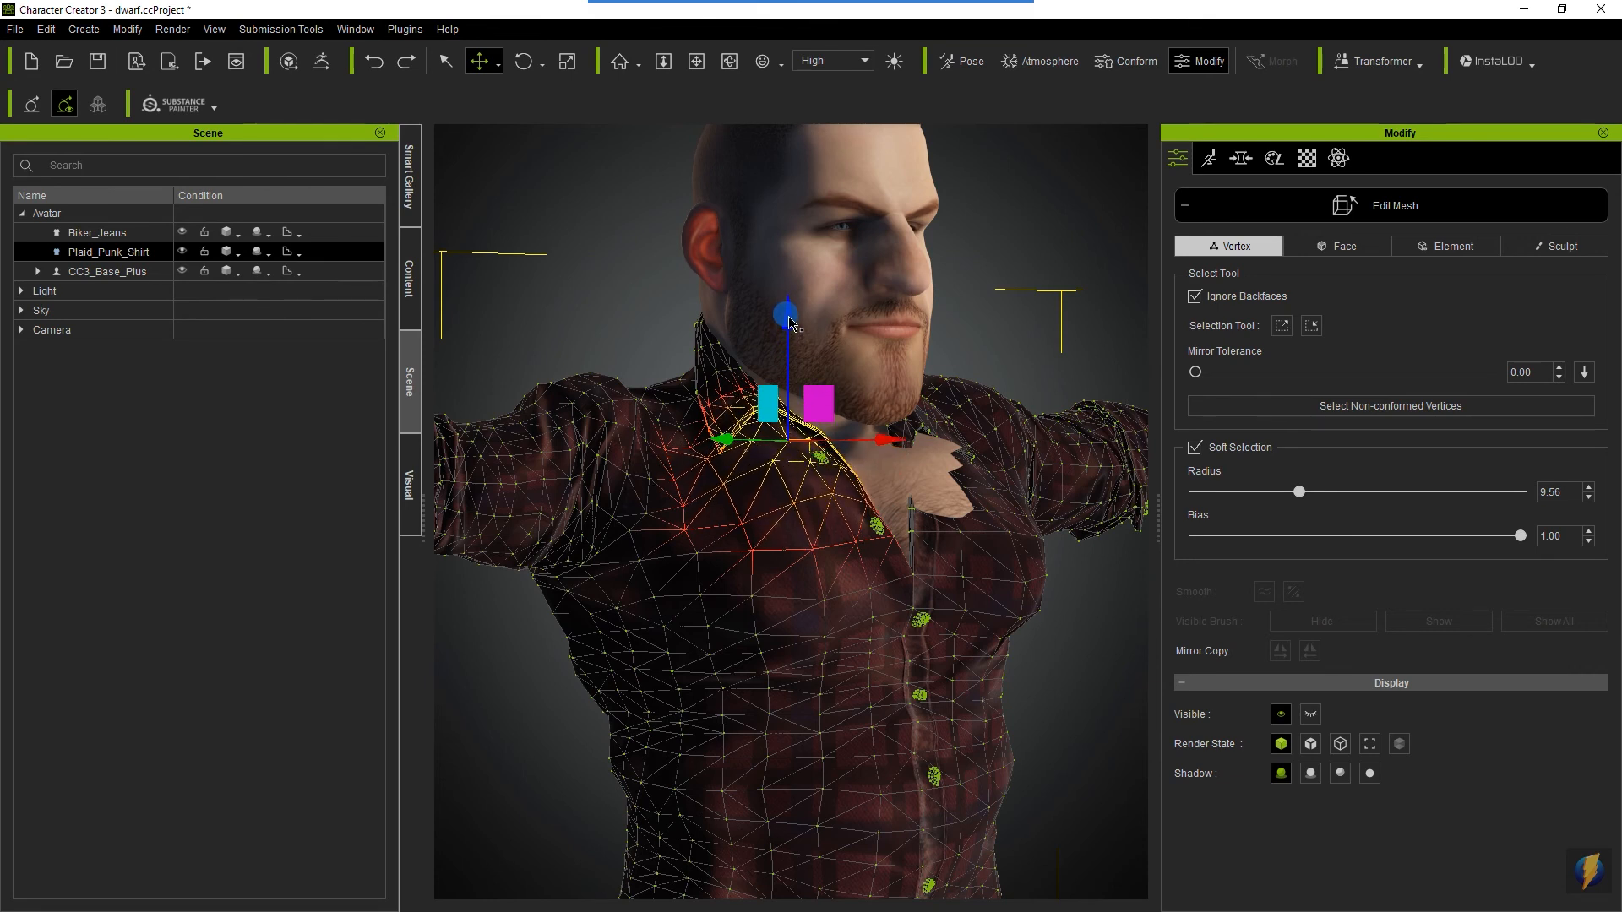
- Raise the matching shirt vertex below the dwarf's left collar and adjust the vertex beside the neckline opening
right_click_drag(894, 532, 700, 556)
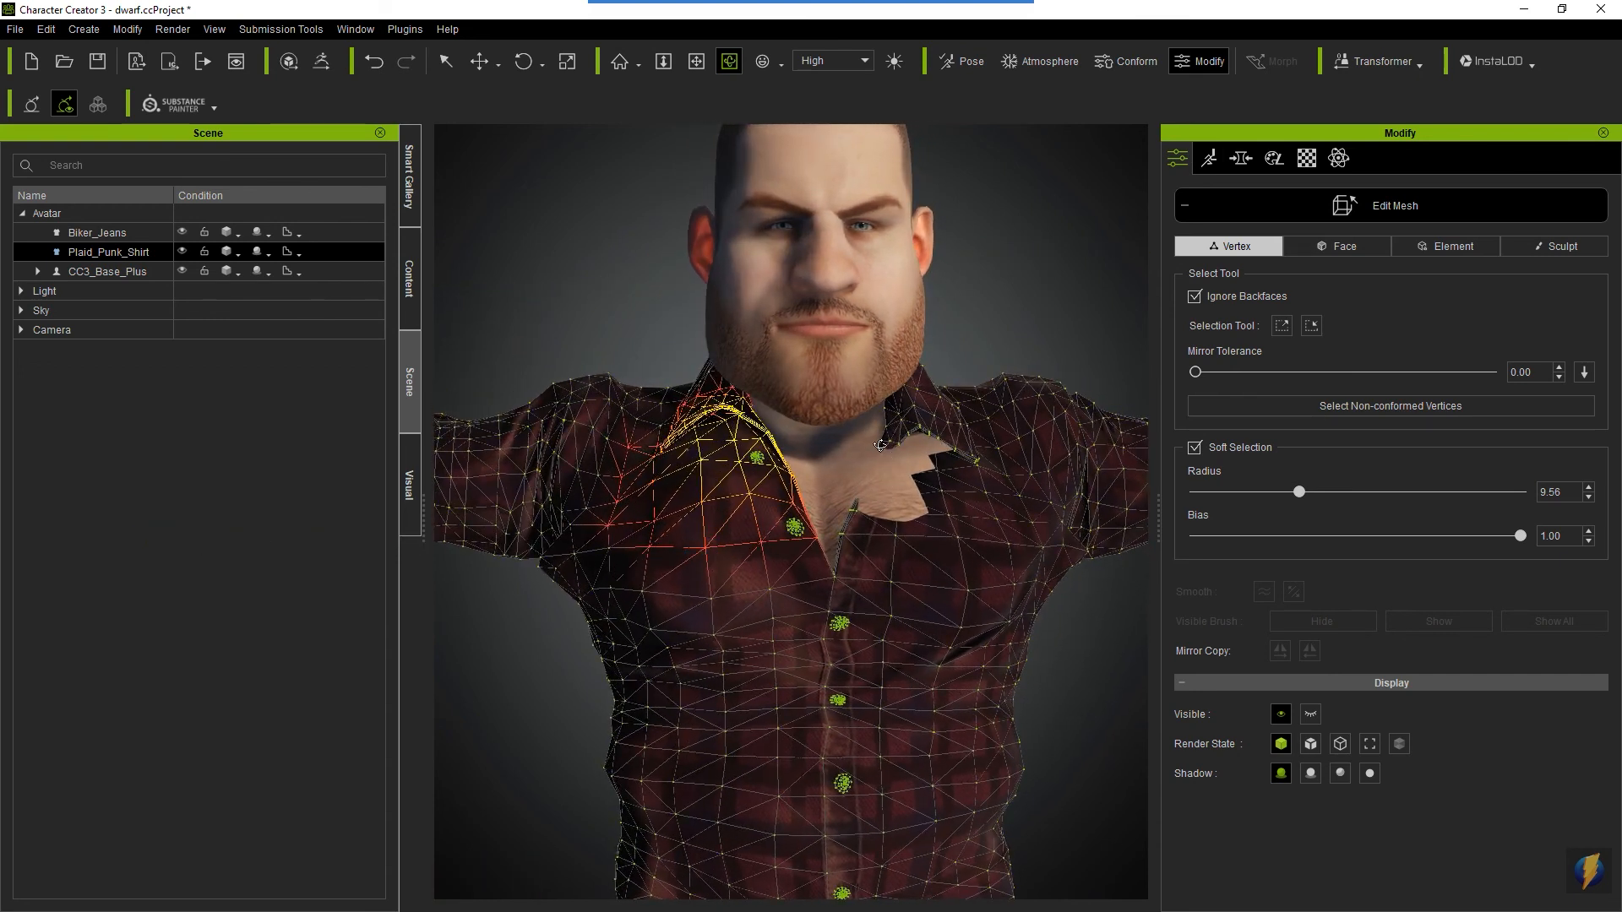
key("w")
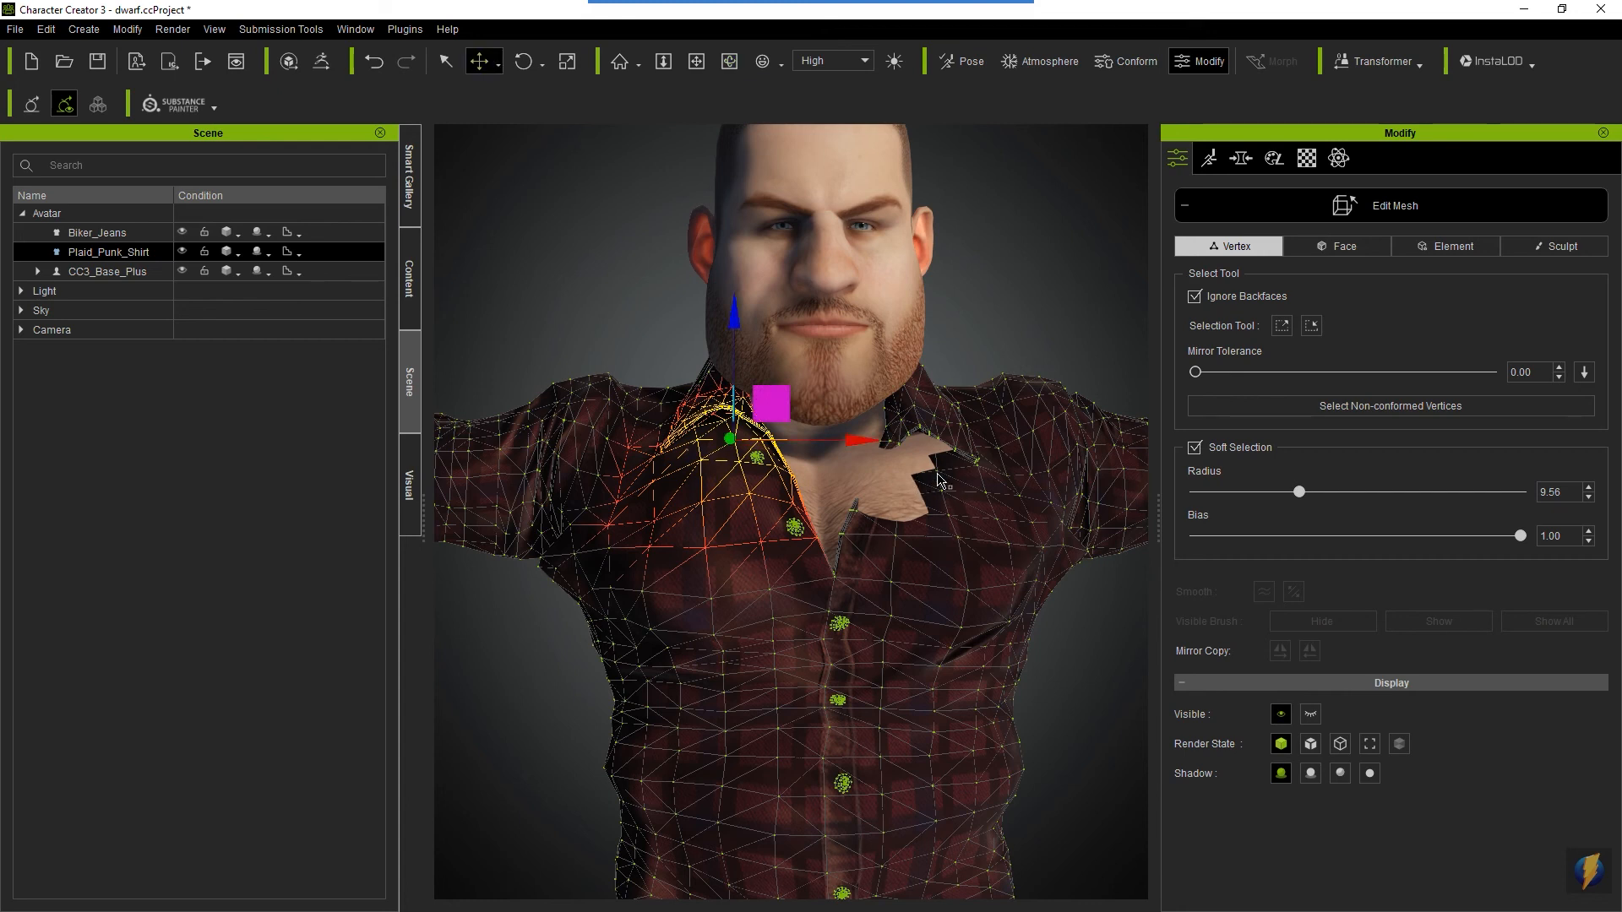
left_click(926, 468)
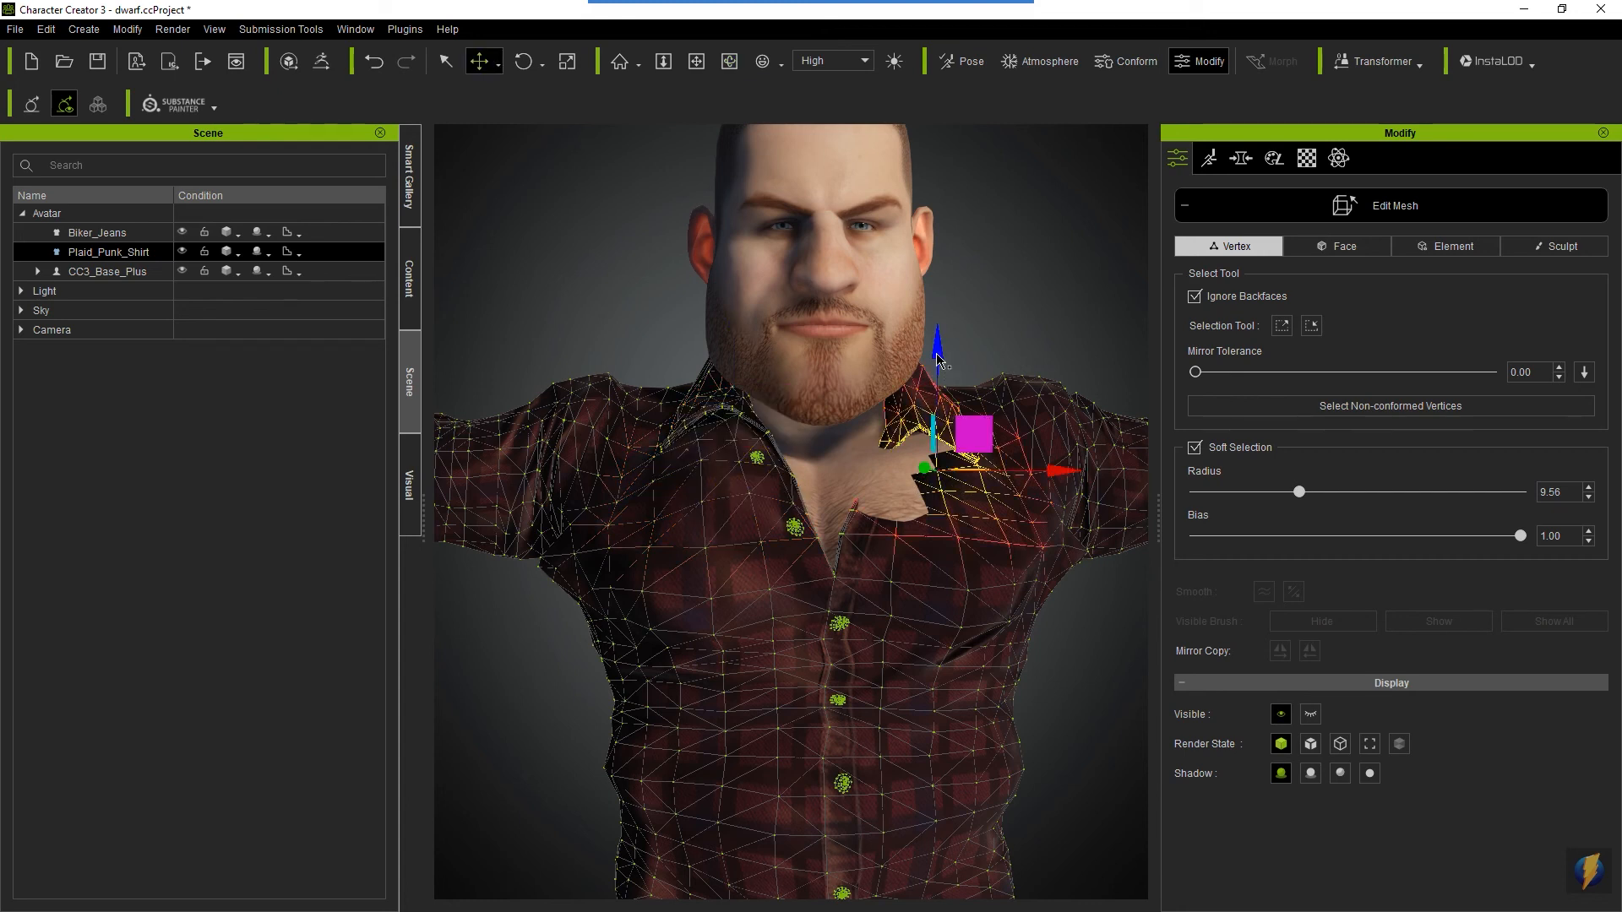
left_click_drag(938, 359, 933, 348)
left_click(852, 511)
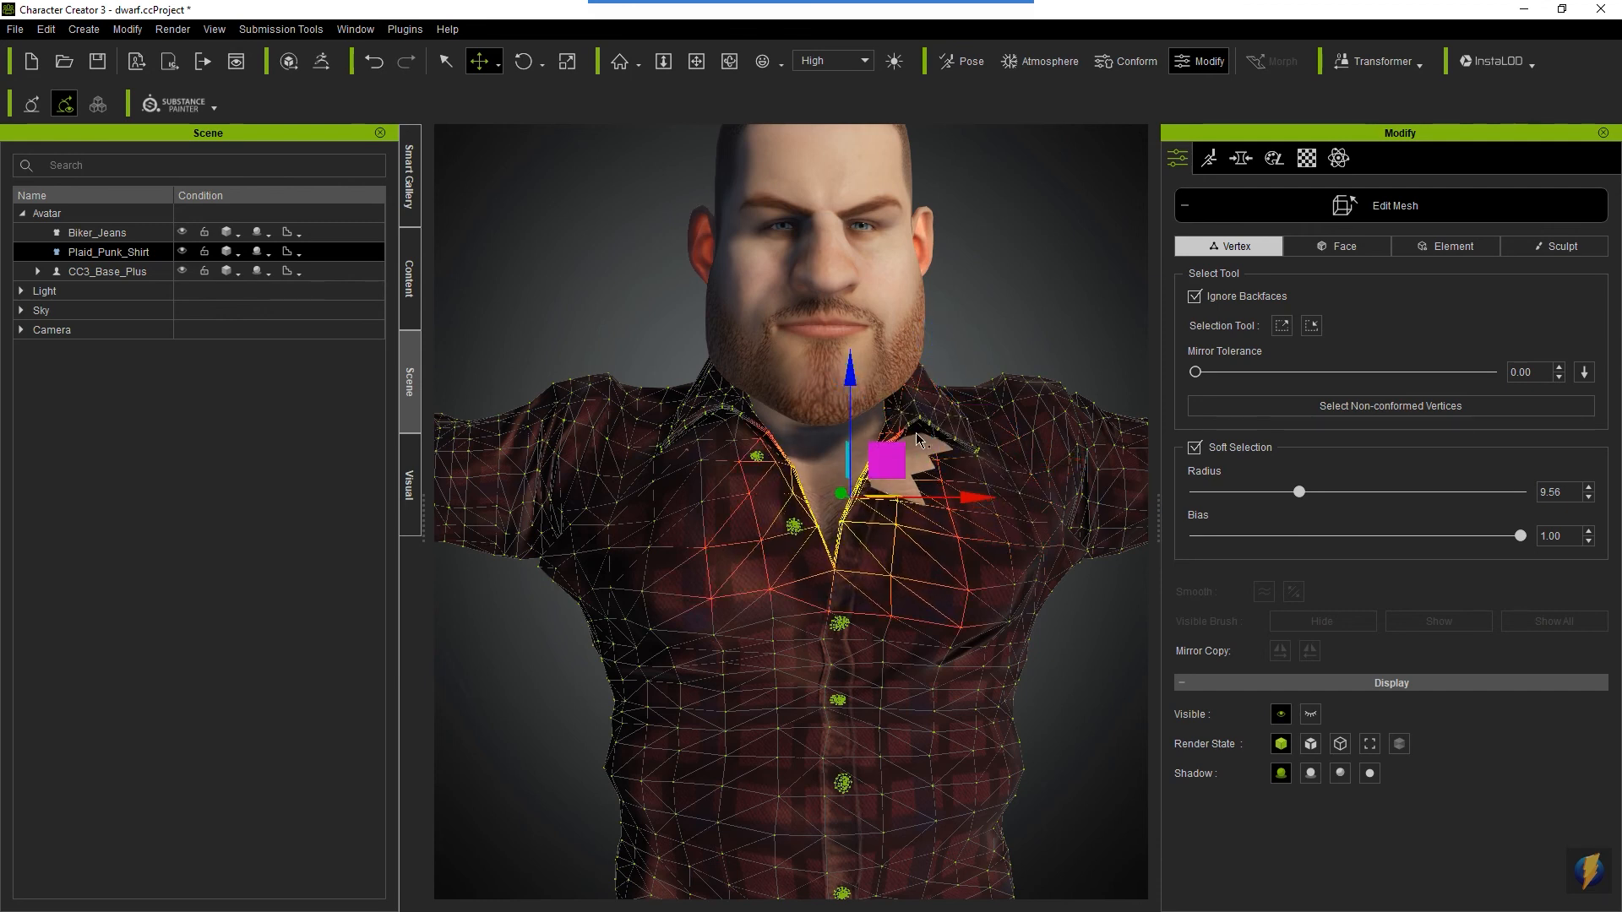
- Select the shirt vertex at the edge of the exposed skin below the dwarf's left collar and raise it slightly
left_click_drag(775, 543, 769, 605, "alt")
middle_click_drag(770, 605, 916, 605)
right_click_drag(946, 647, 419, 703)
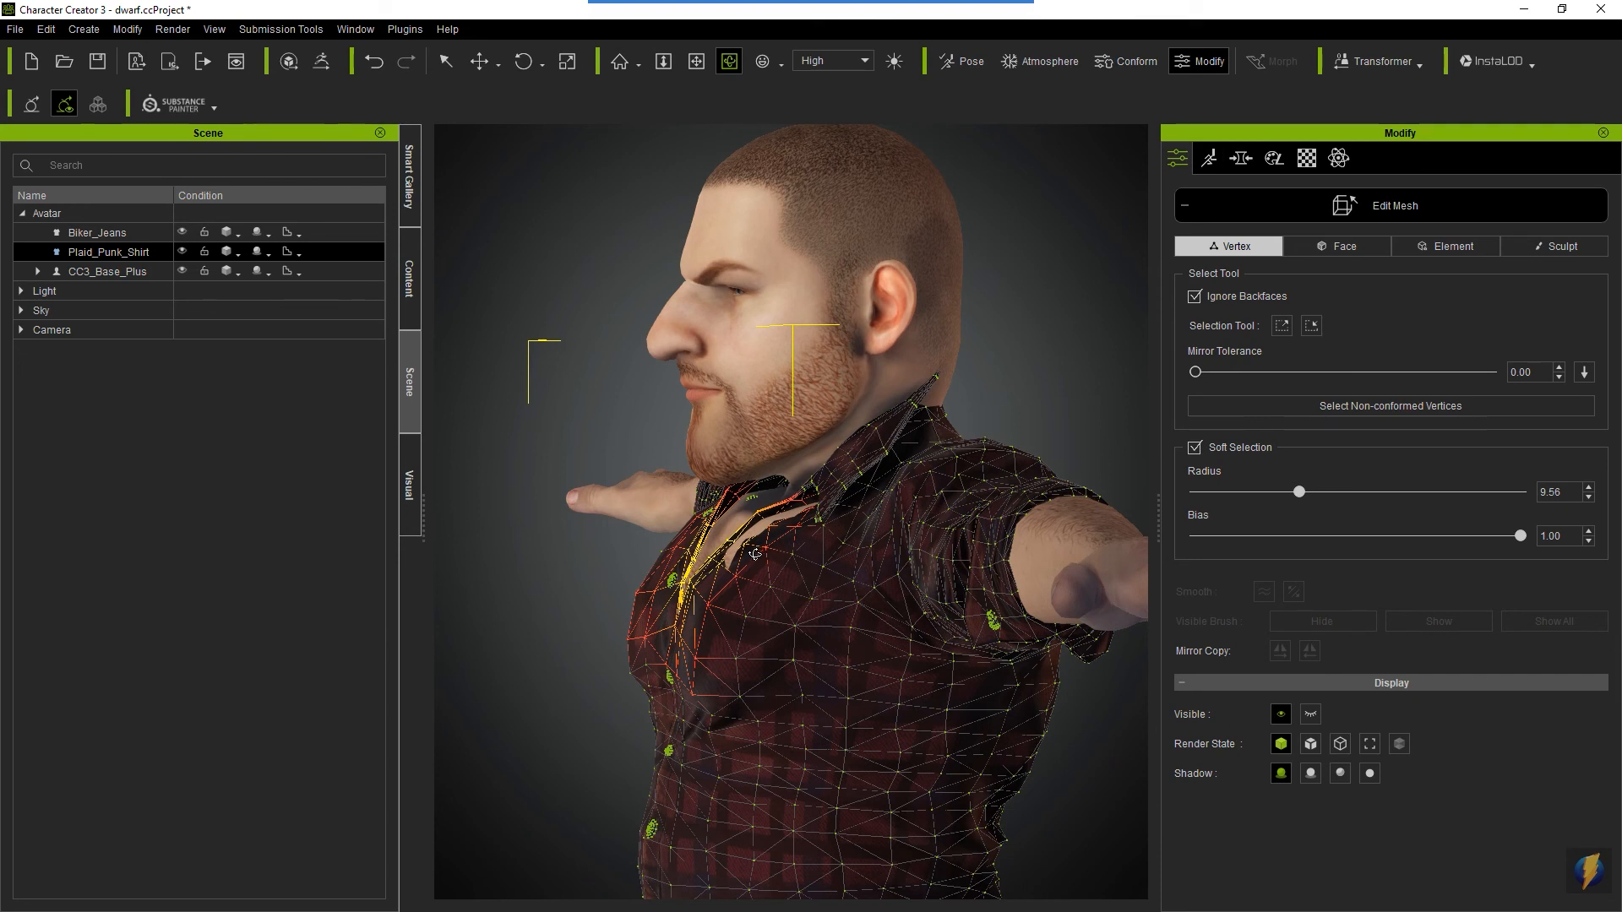
key("q")
left_click(762, 557)
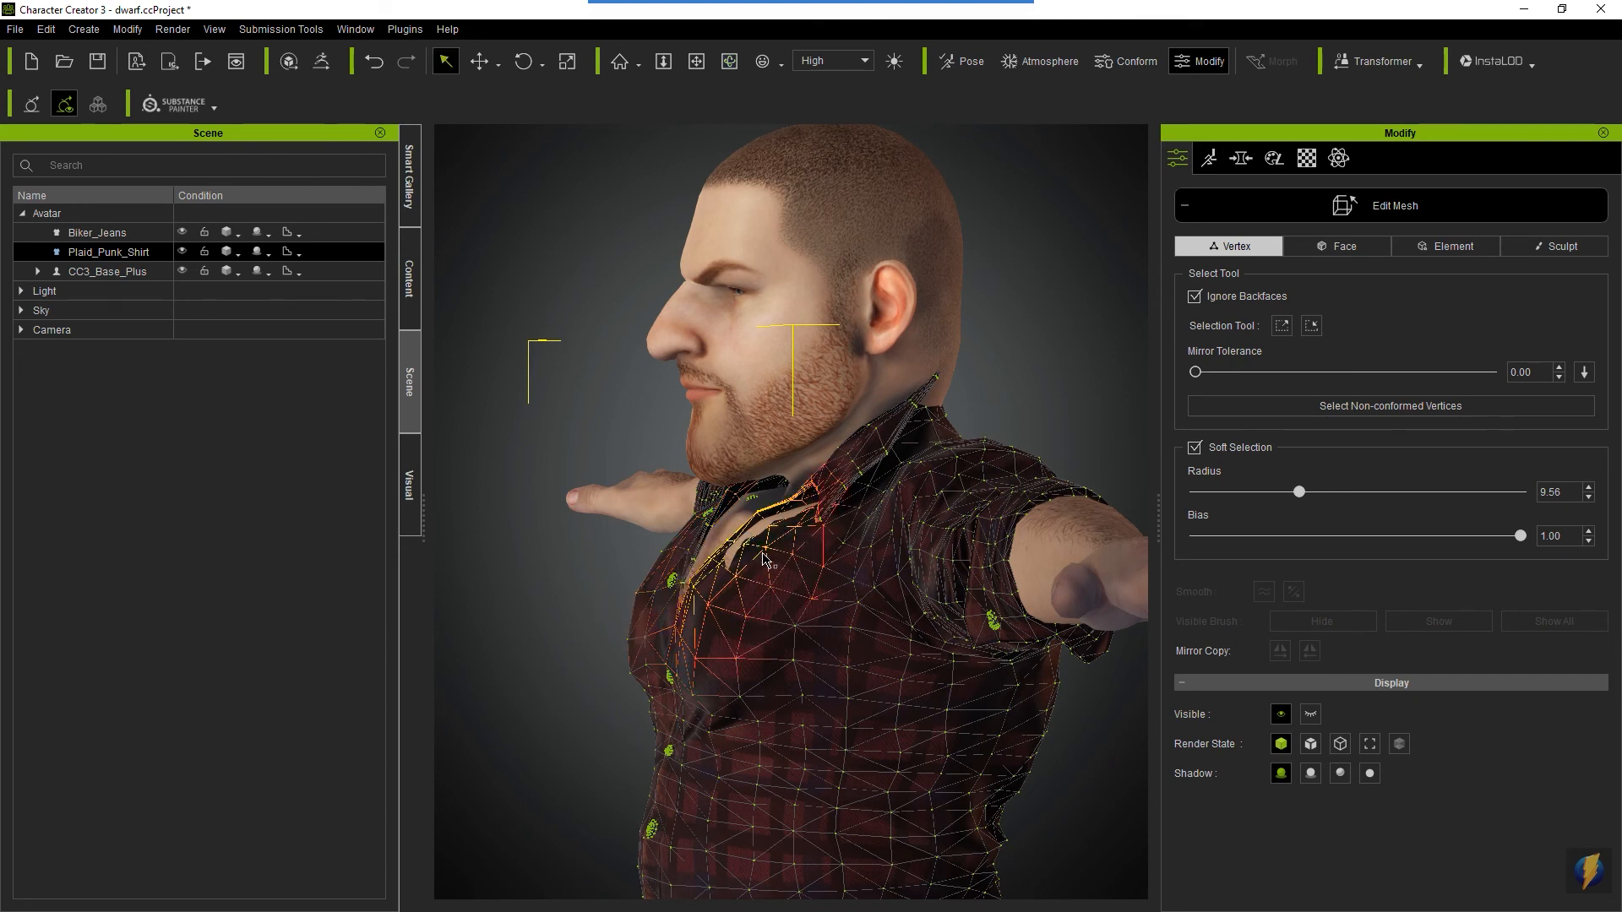
key("w")
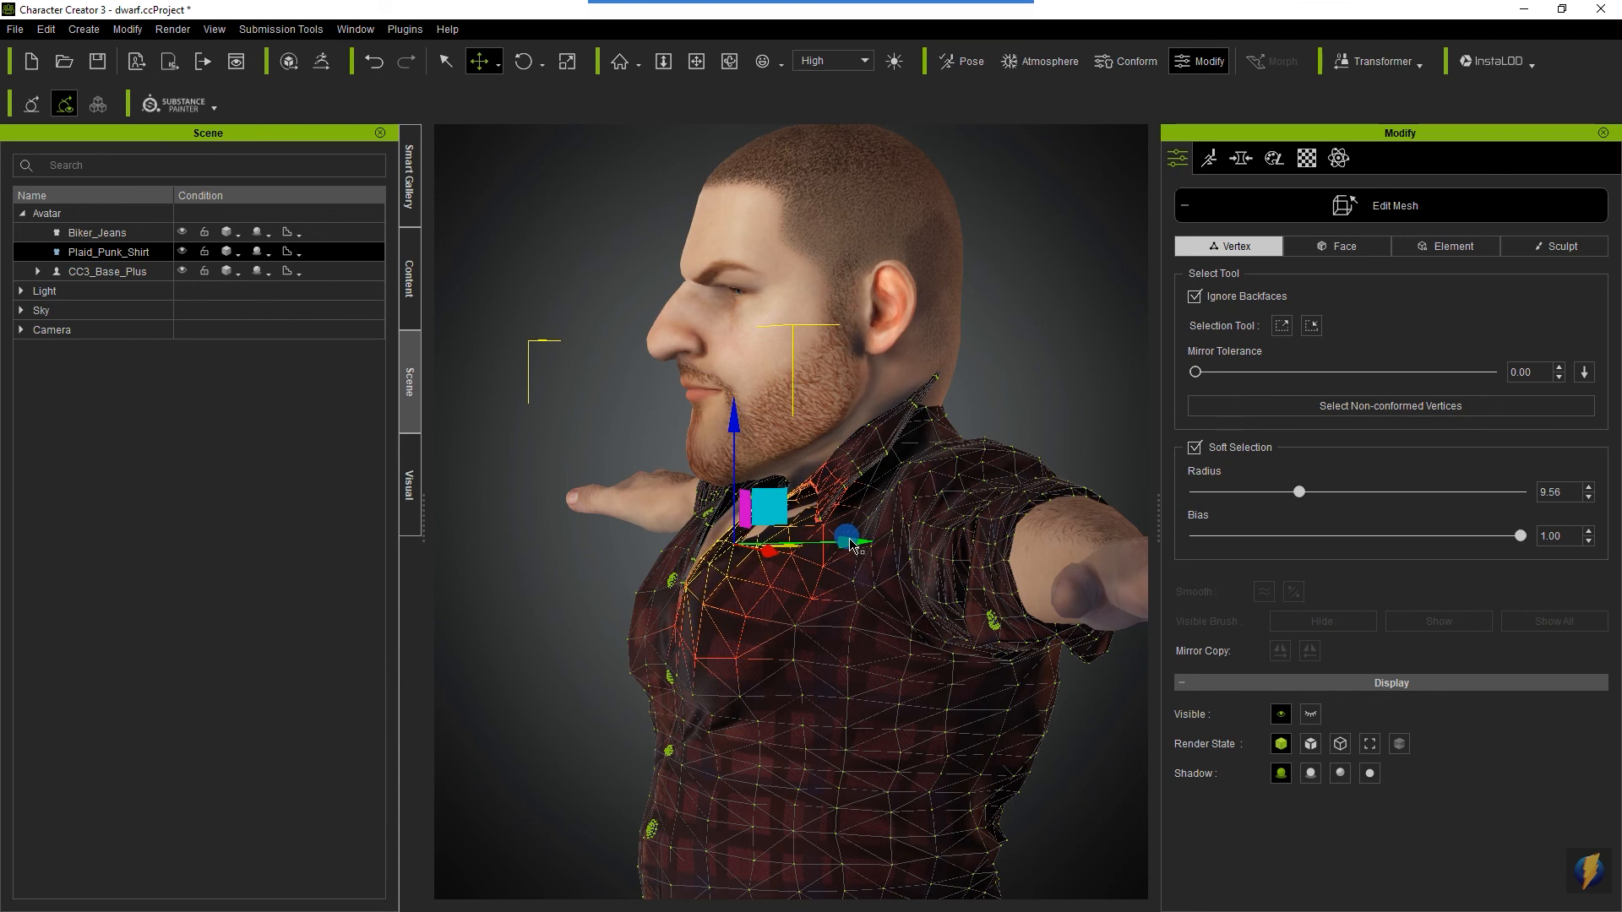
scroll(860, 627, "up", 5)
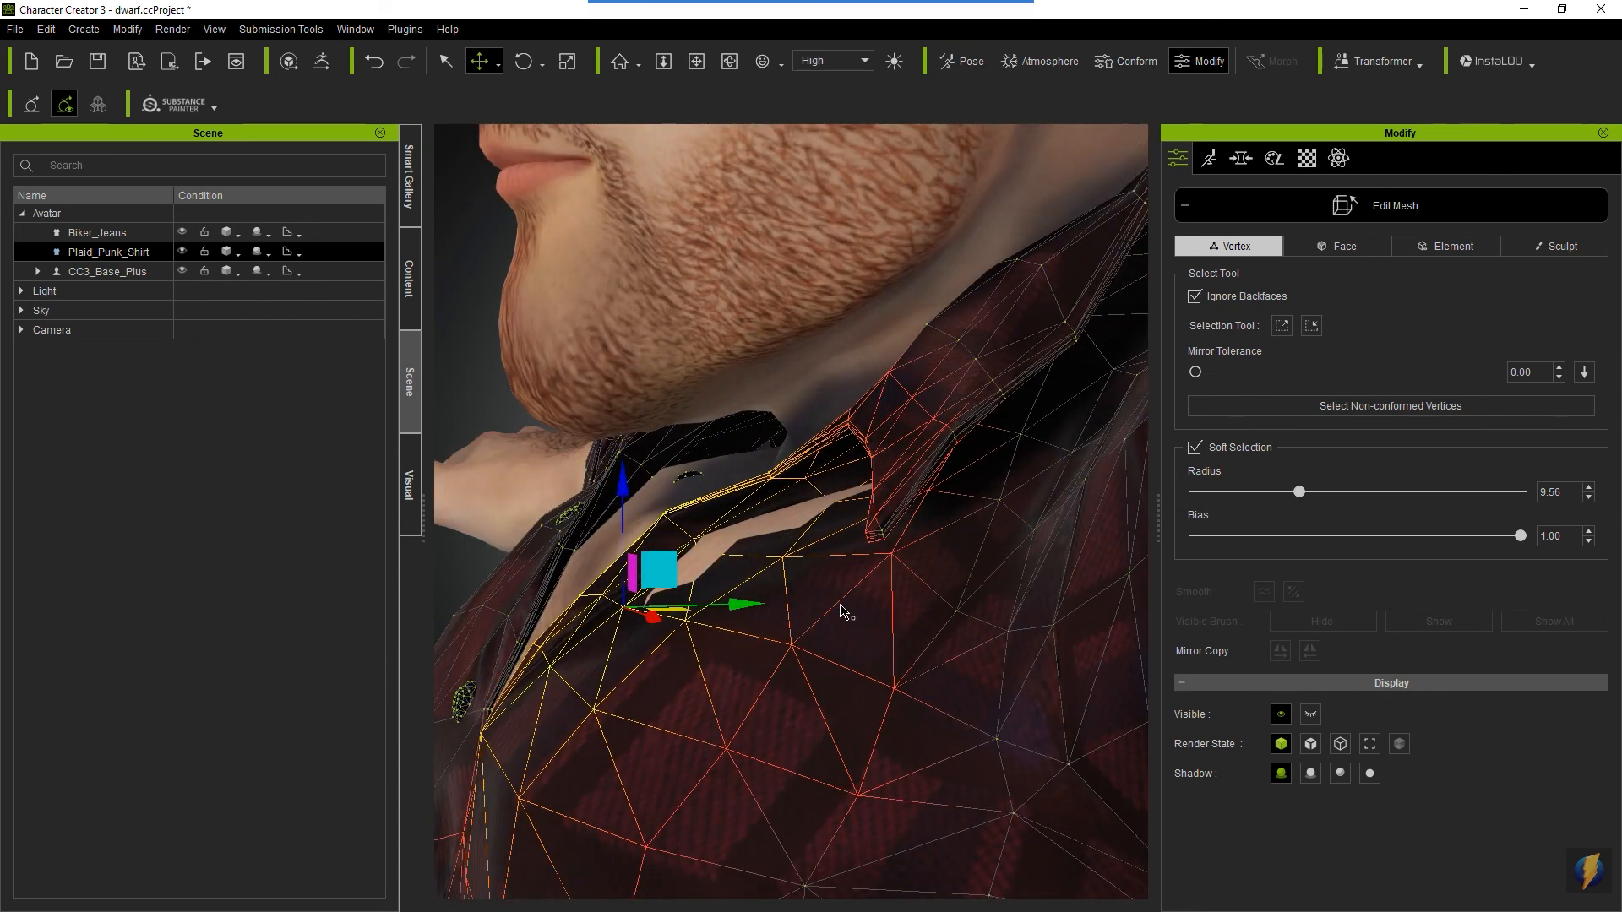
left_click(694, 539)
left_click_drag(694, 412, 691, 384)
- Raise the neighbouring shirt vertices toward the left collar tip to cover more of the exposed skin
left_click(831, 479)
left_click_drag(831, 369, 832, 351)
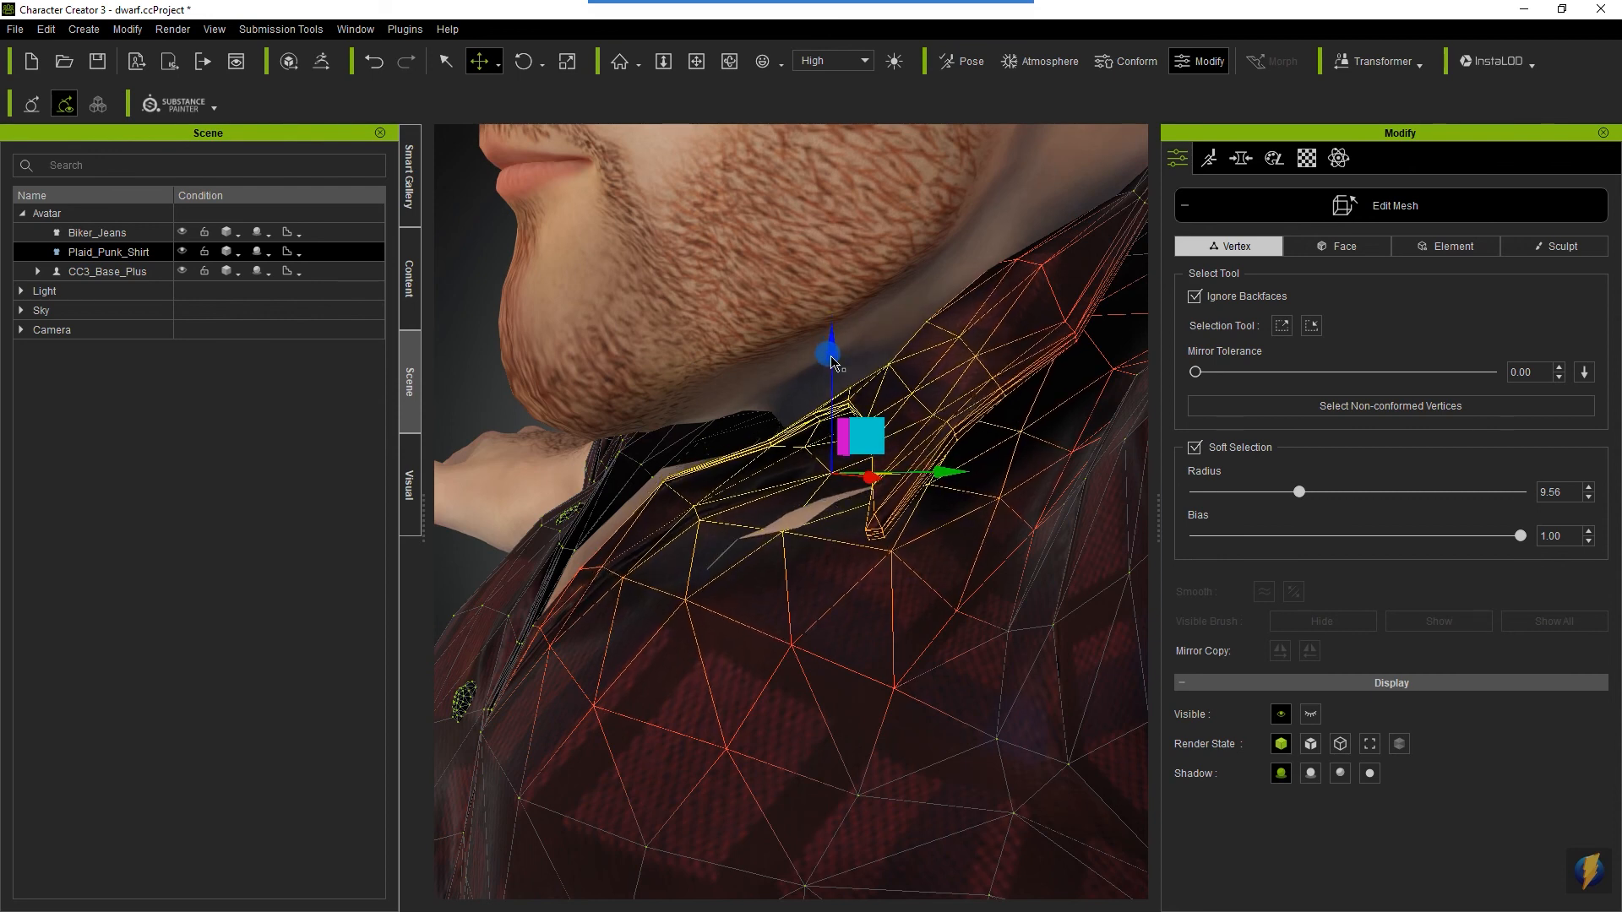
left_click(784, 533)
left_click_drag(786, 415, 787, 406)
left_click_drag(885, 517, 885, 522)
- Select the vertex beside the remaining skin patch under the left collar flap and raise it to cover the patch
left_click_drag(746, 605, 1097, 695, "alt")
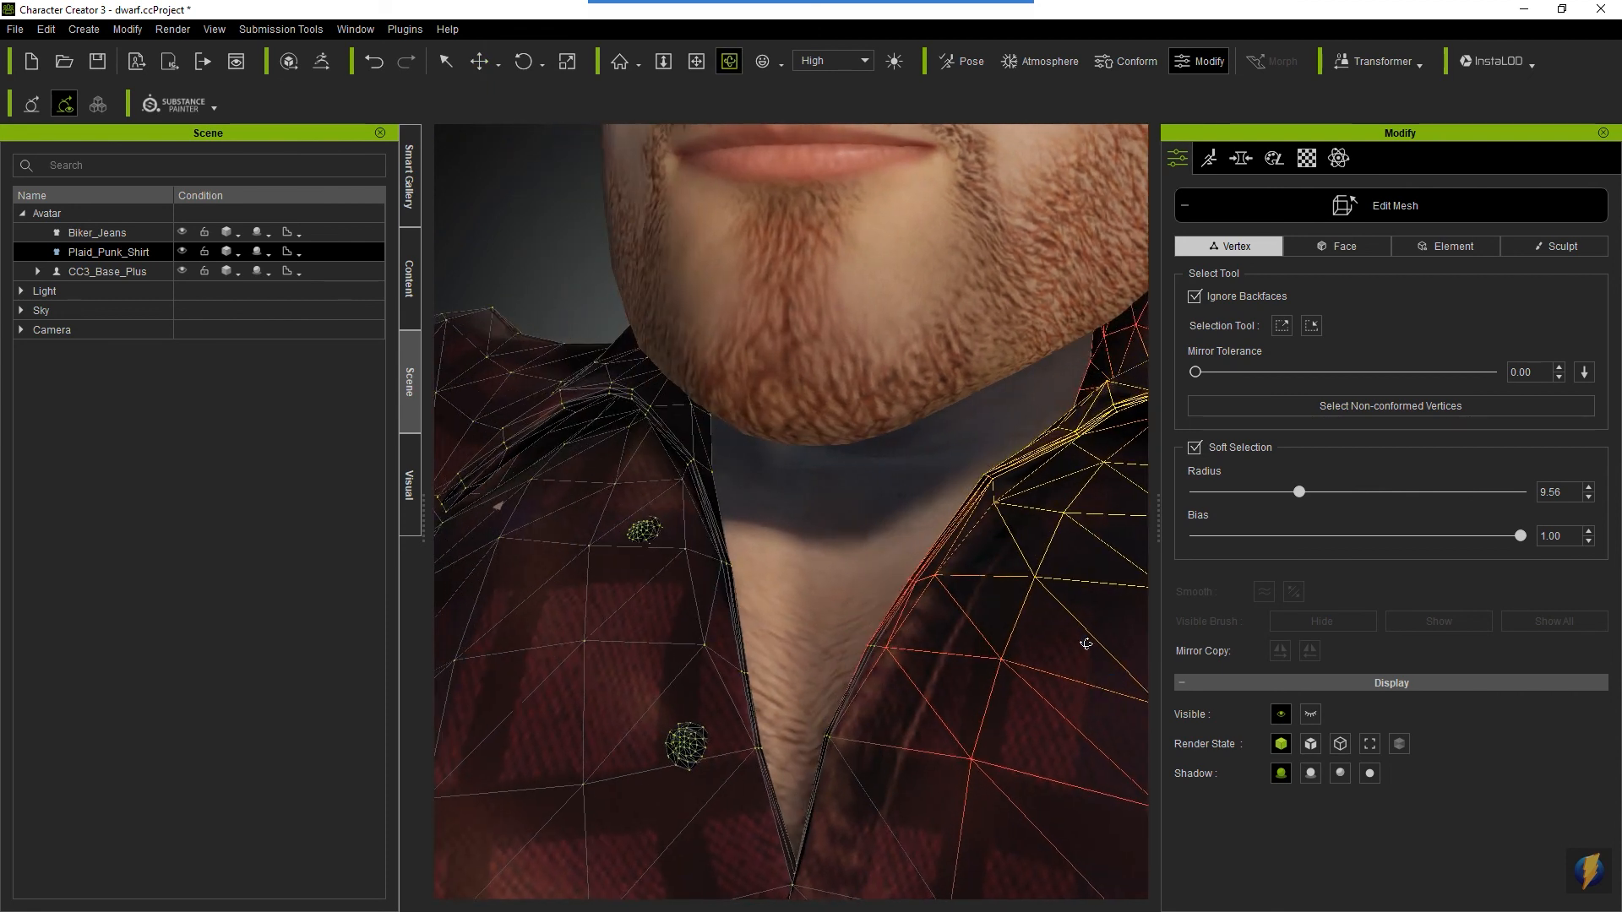
key("x")
left_click_drag(1115, 534, 898, 550)
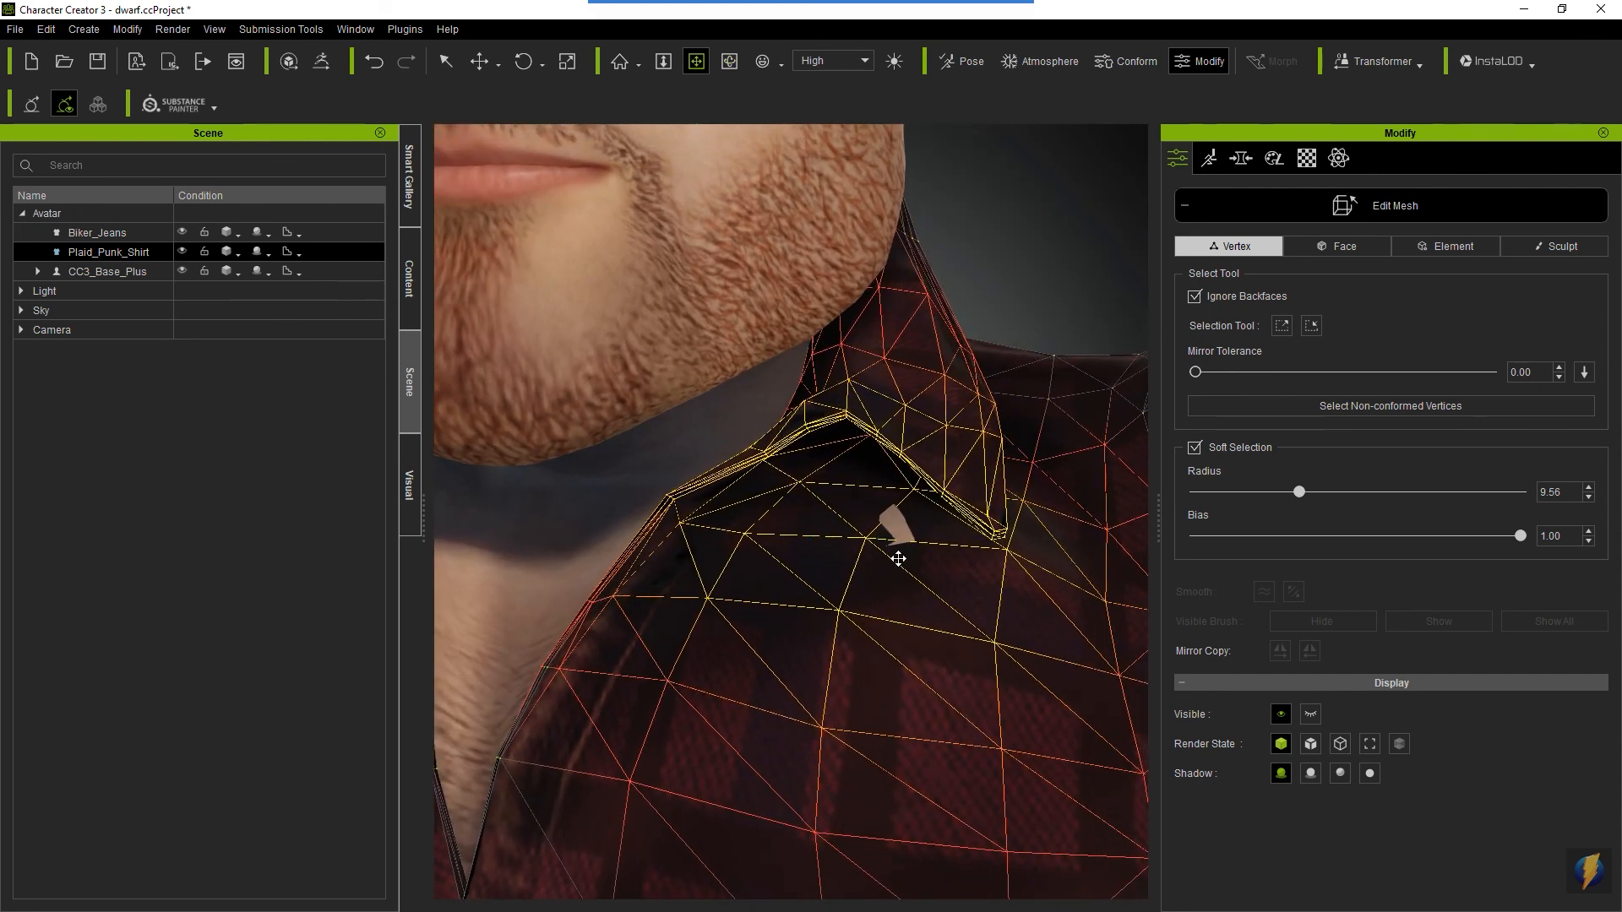
key("q")
left_click(933, 504)
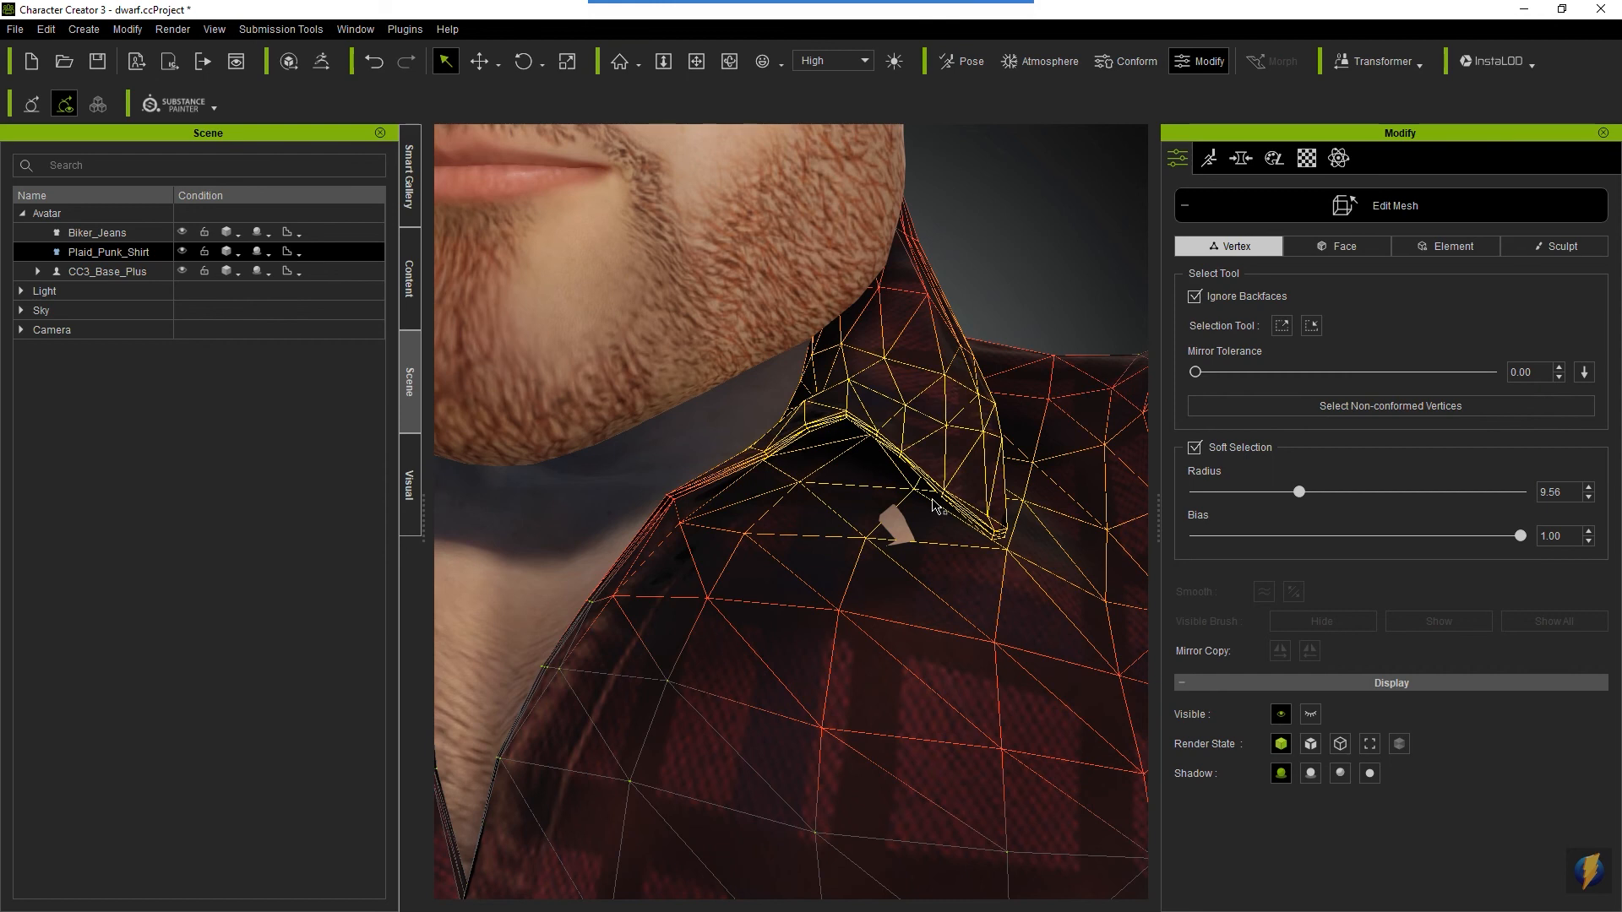
key("w")
left_click_drag(912, 369, 912, 356)
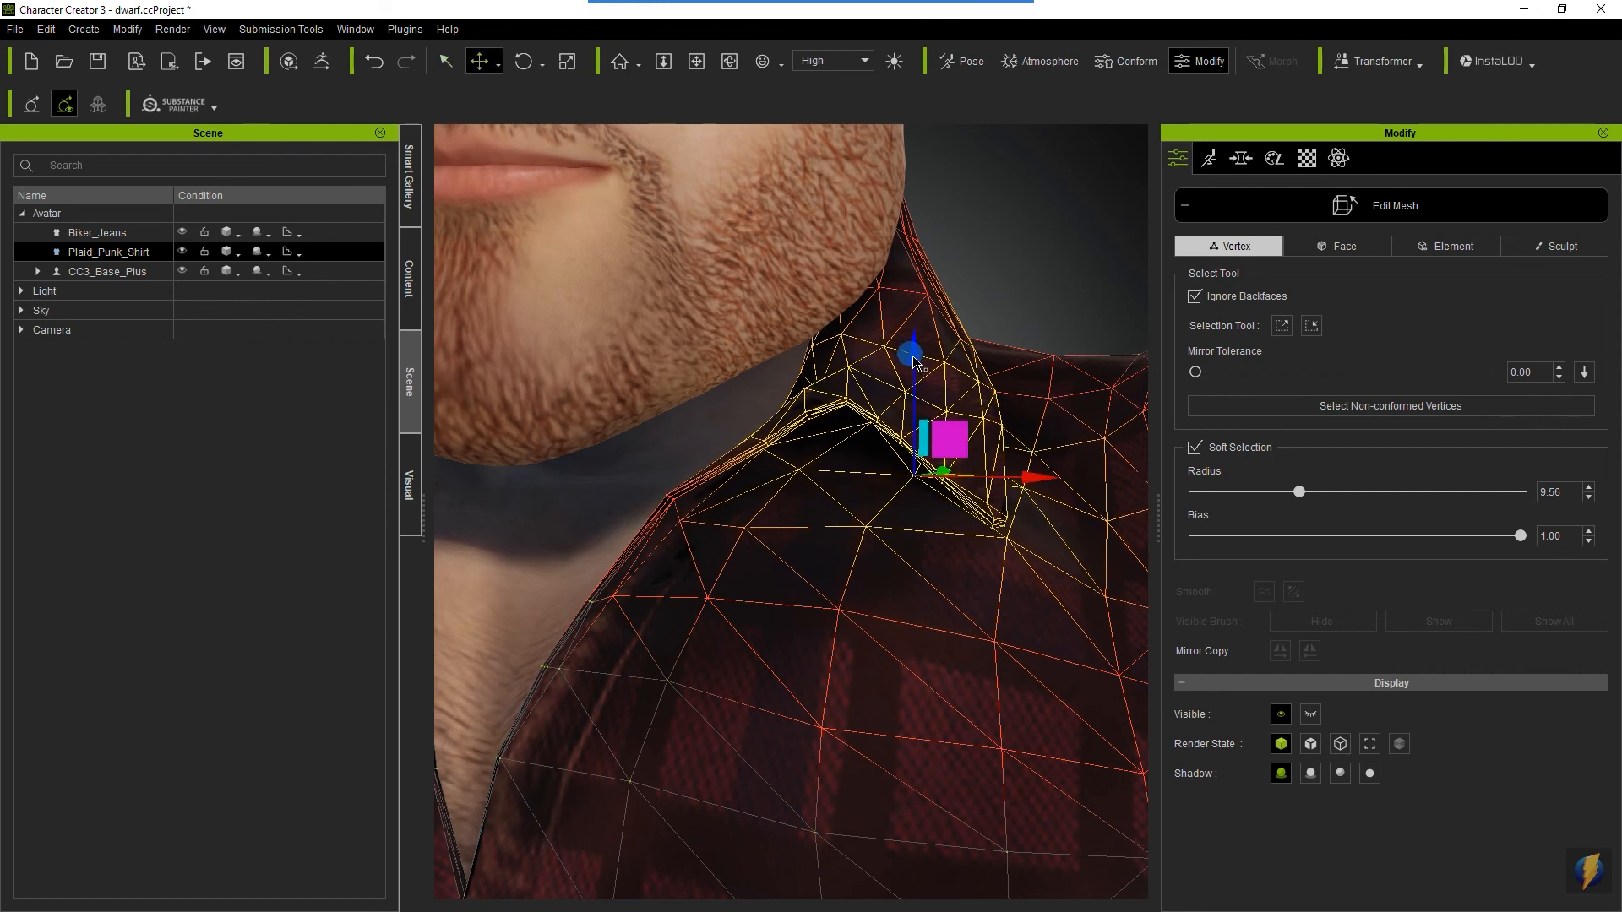
- Hide the CC3_Base_Plus body so the shirt's back collar is fully accessible
scroll(841, 634, "down", 6)
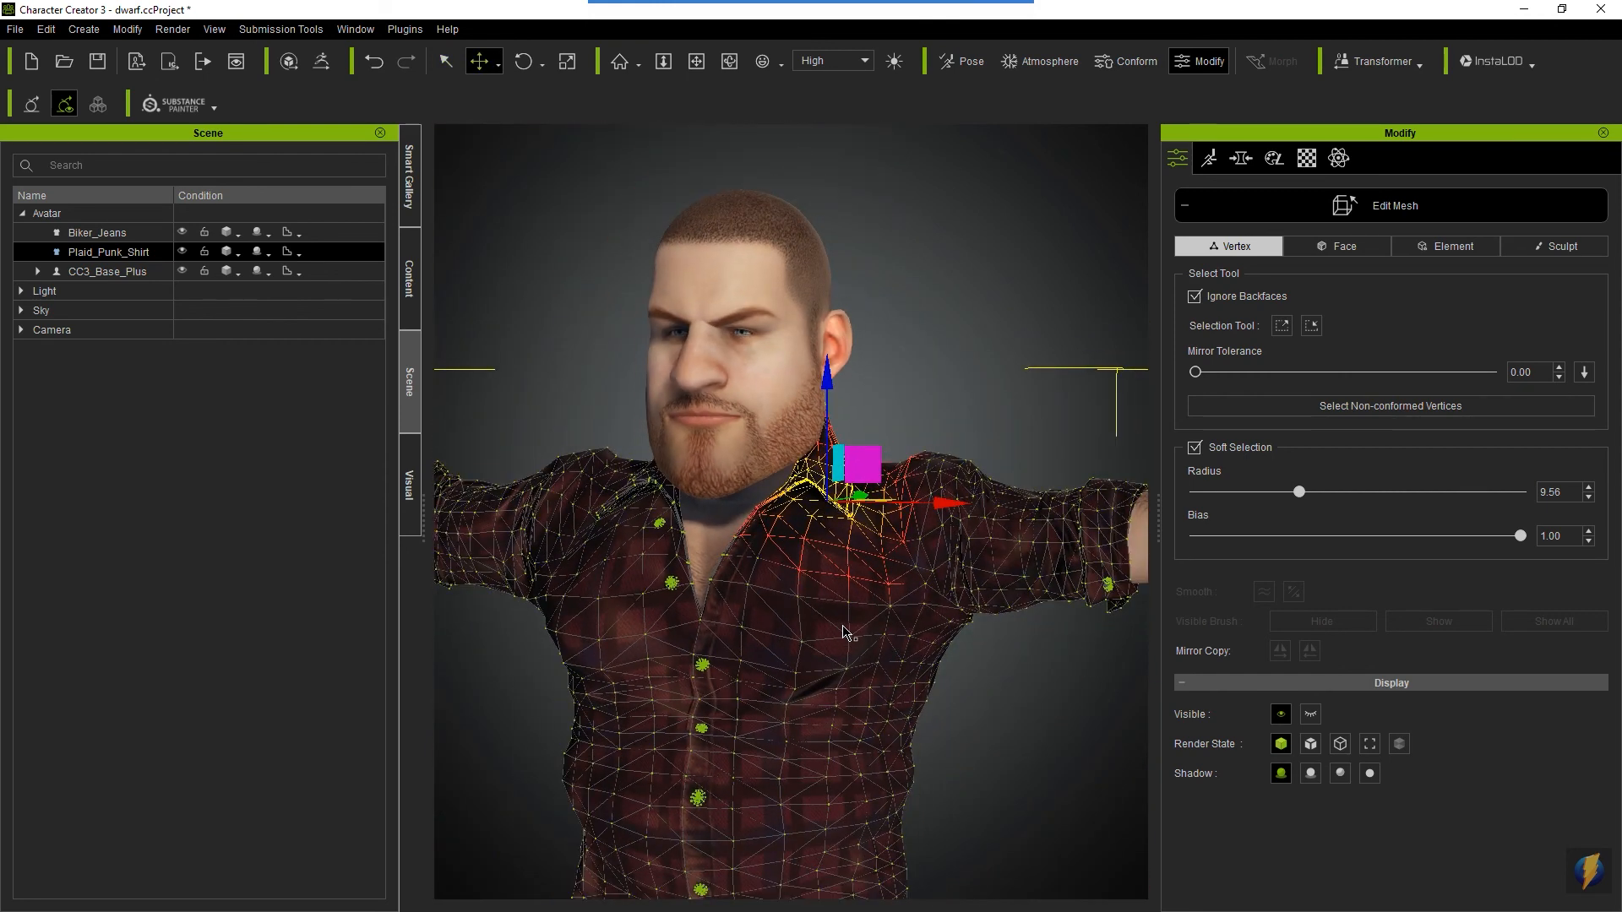
key("c")
left_click_drag(614, 590, 965, 583)
scroll(710, 591, "up", 4)
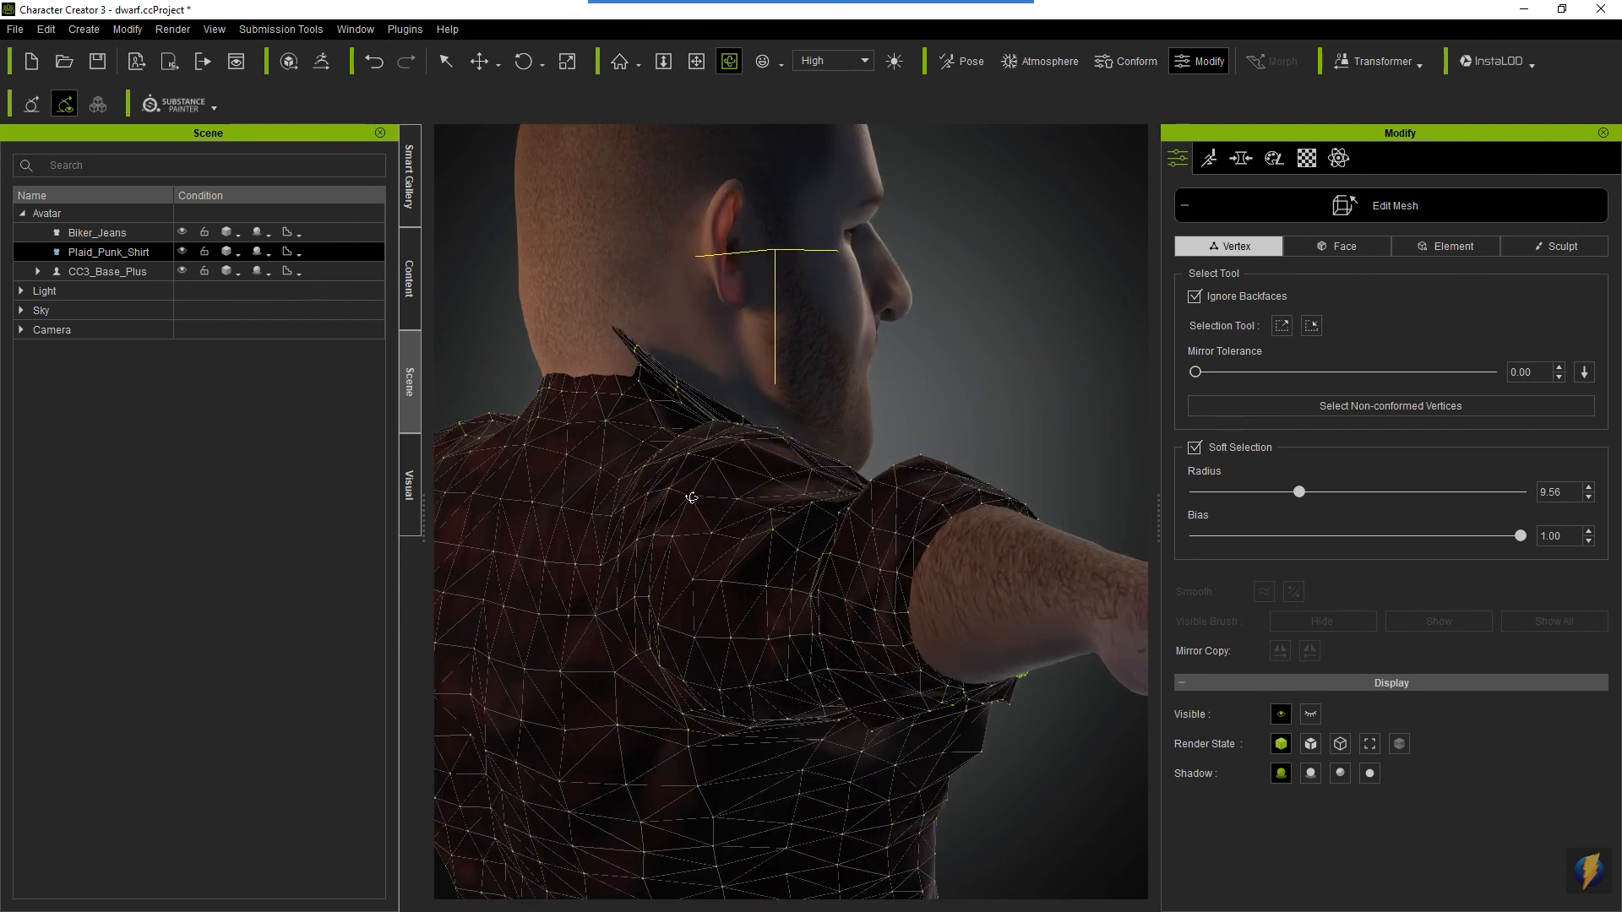
key("x")
mouse_move(786, 511)
left_mouse_down()
mouse_move(670, 453)
mouse_move(818, 561)
mouse_move(825, 601)
left_mouse_up()
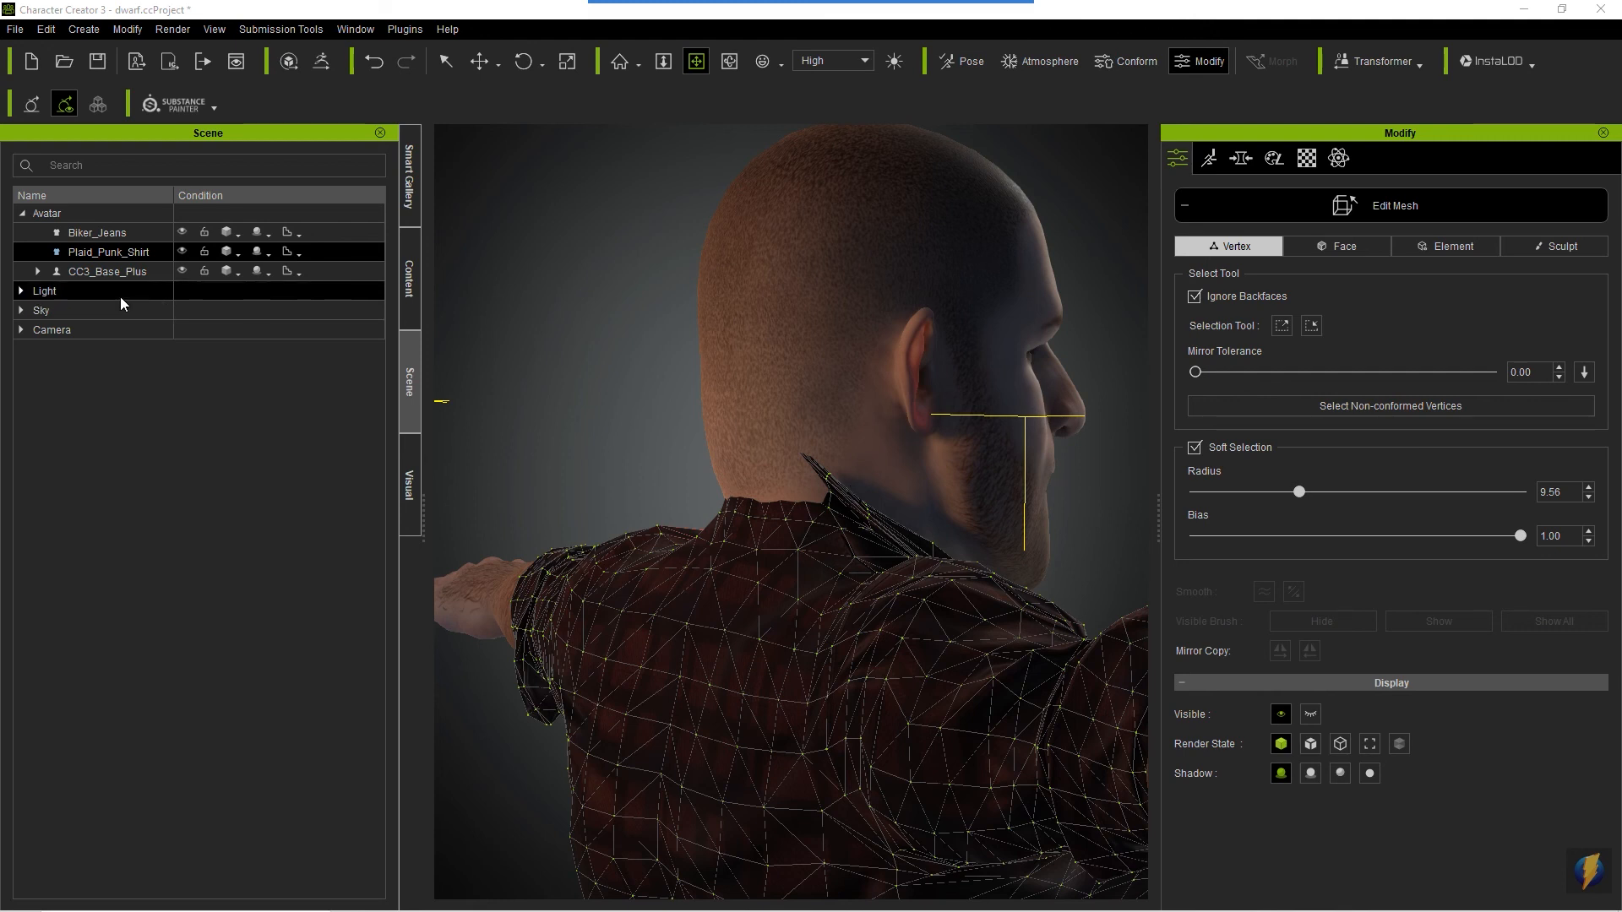
left_click(101, 271)
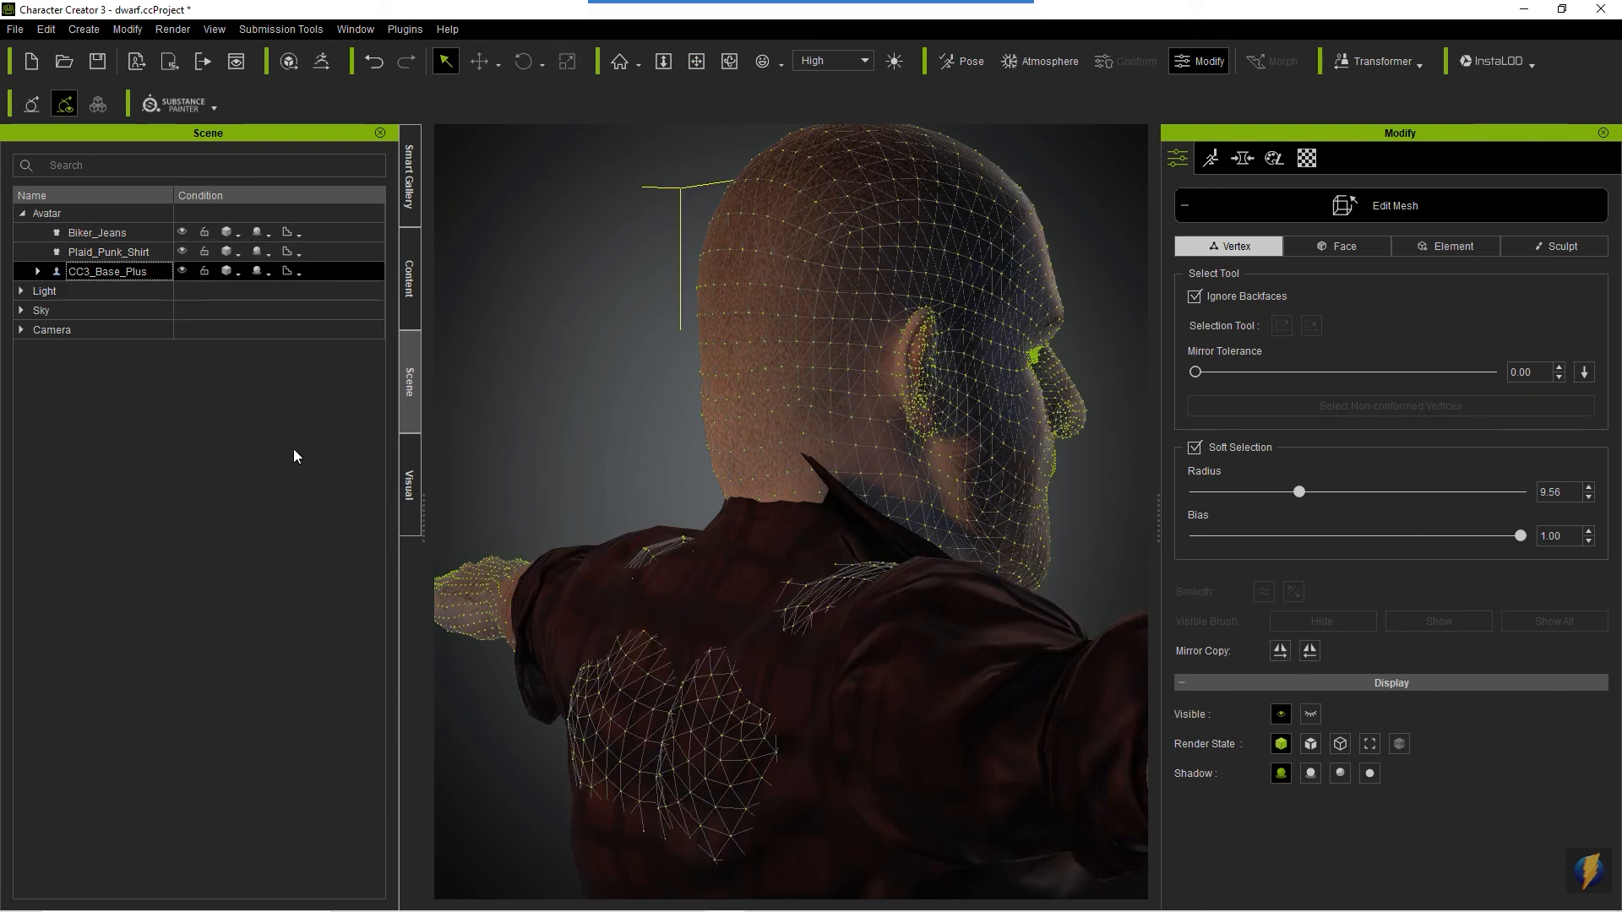
left_click(182, 272)
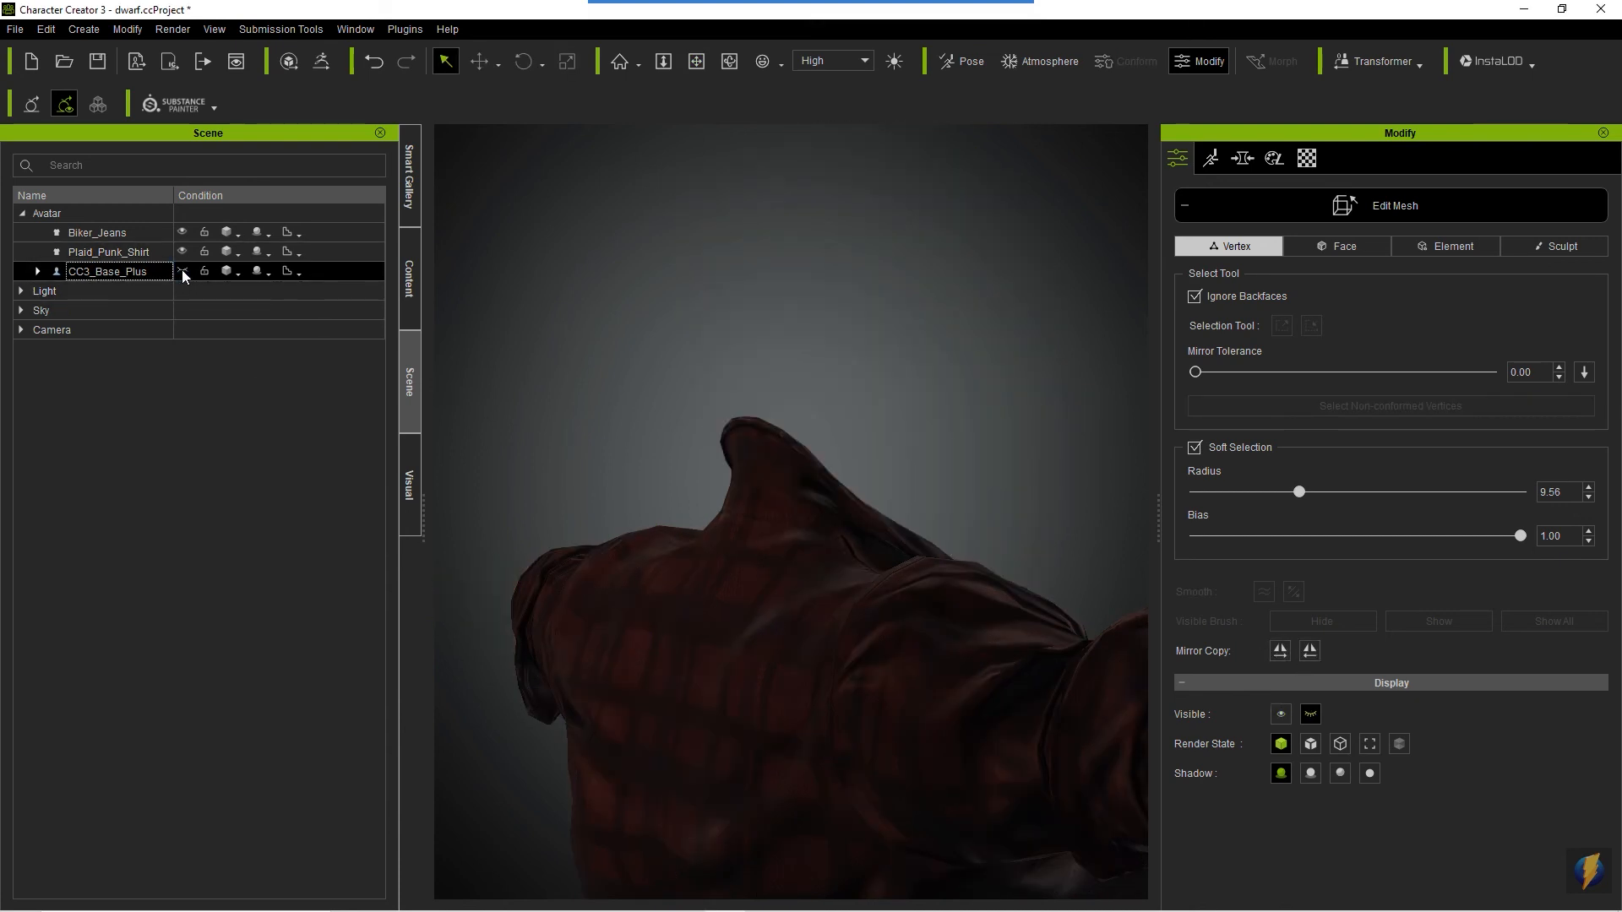
left_click(183, 272)
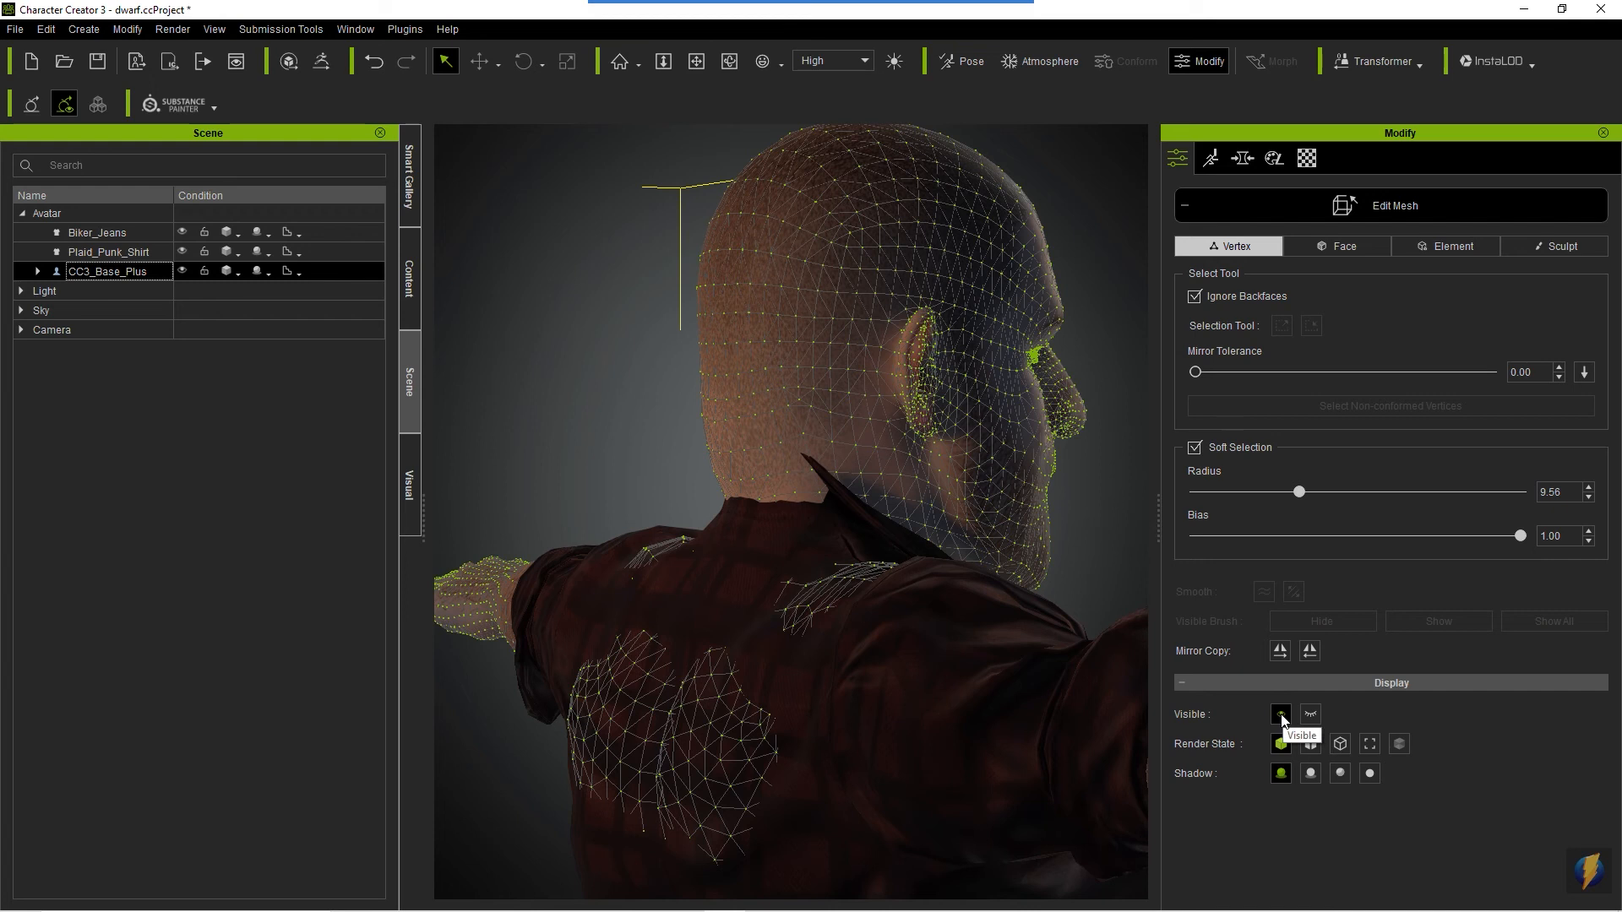
left_click(1310, 714)
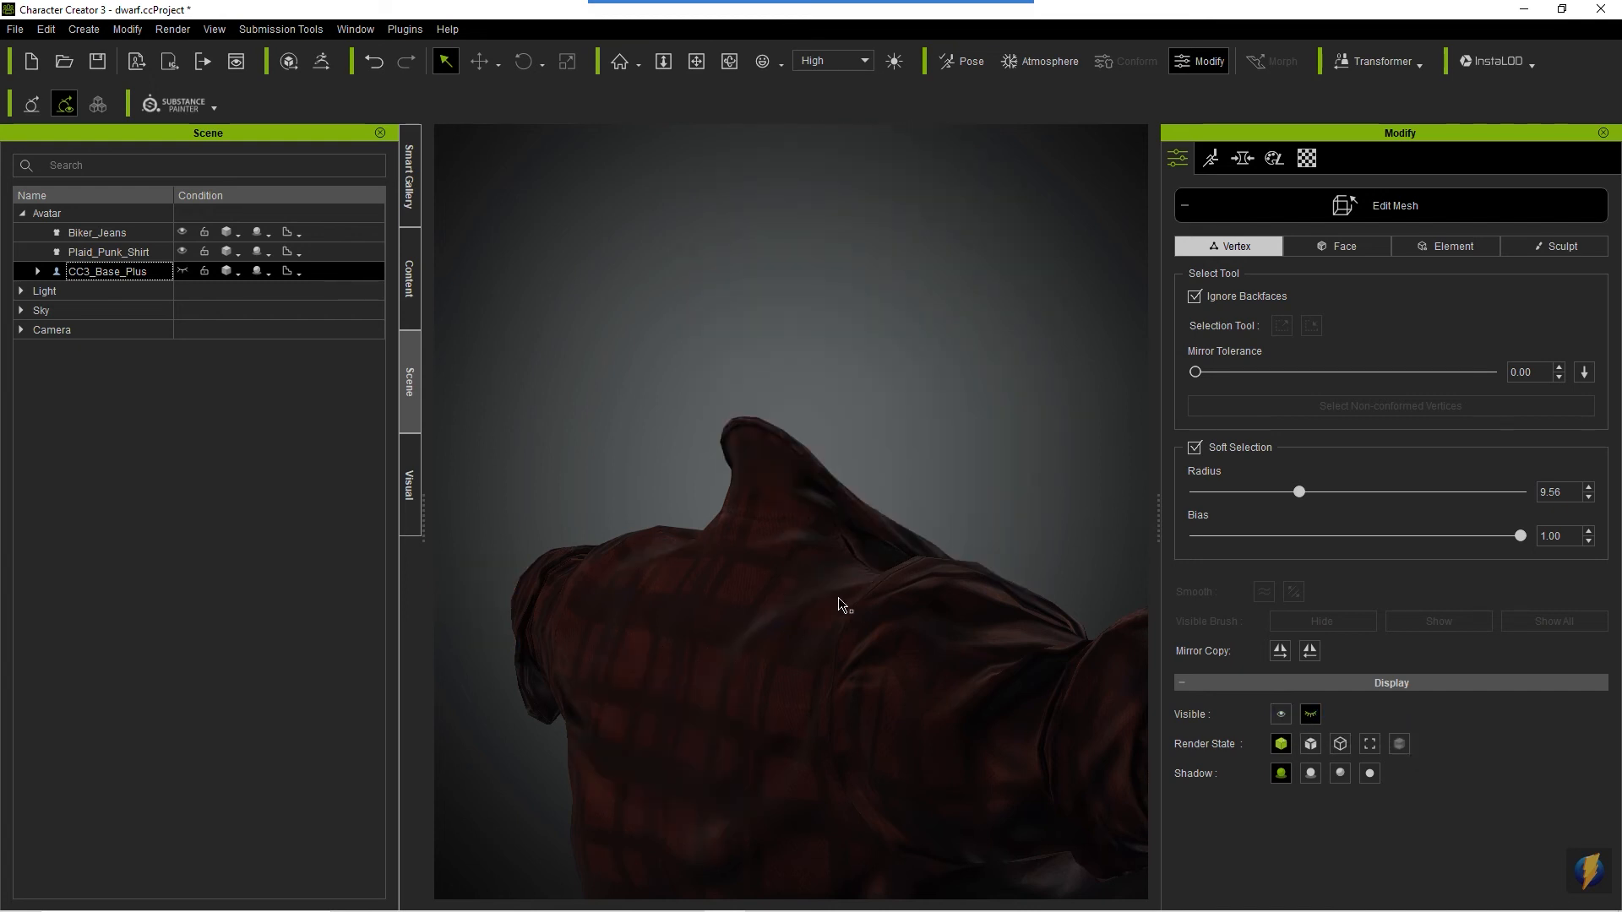
left_click(840, 525)
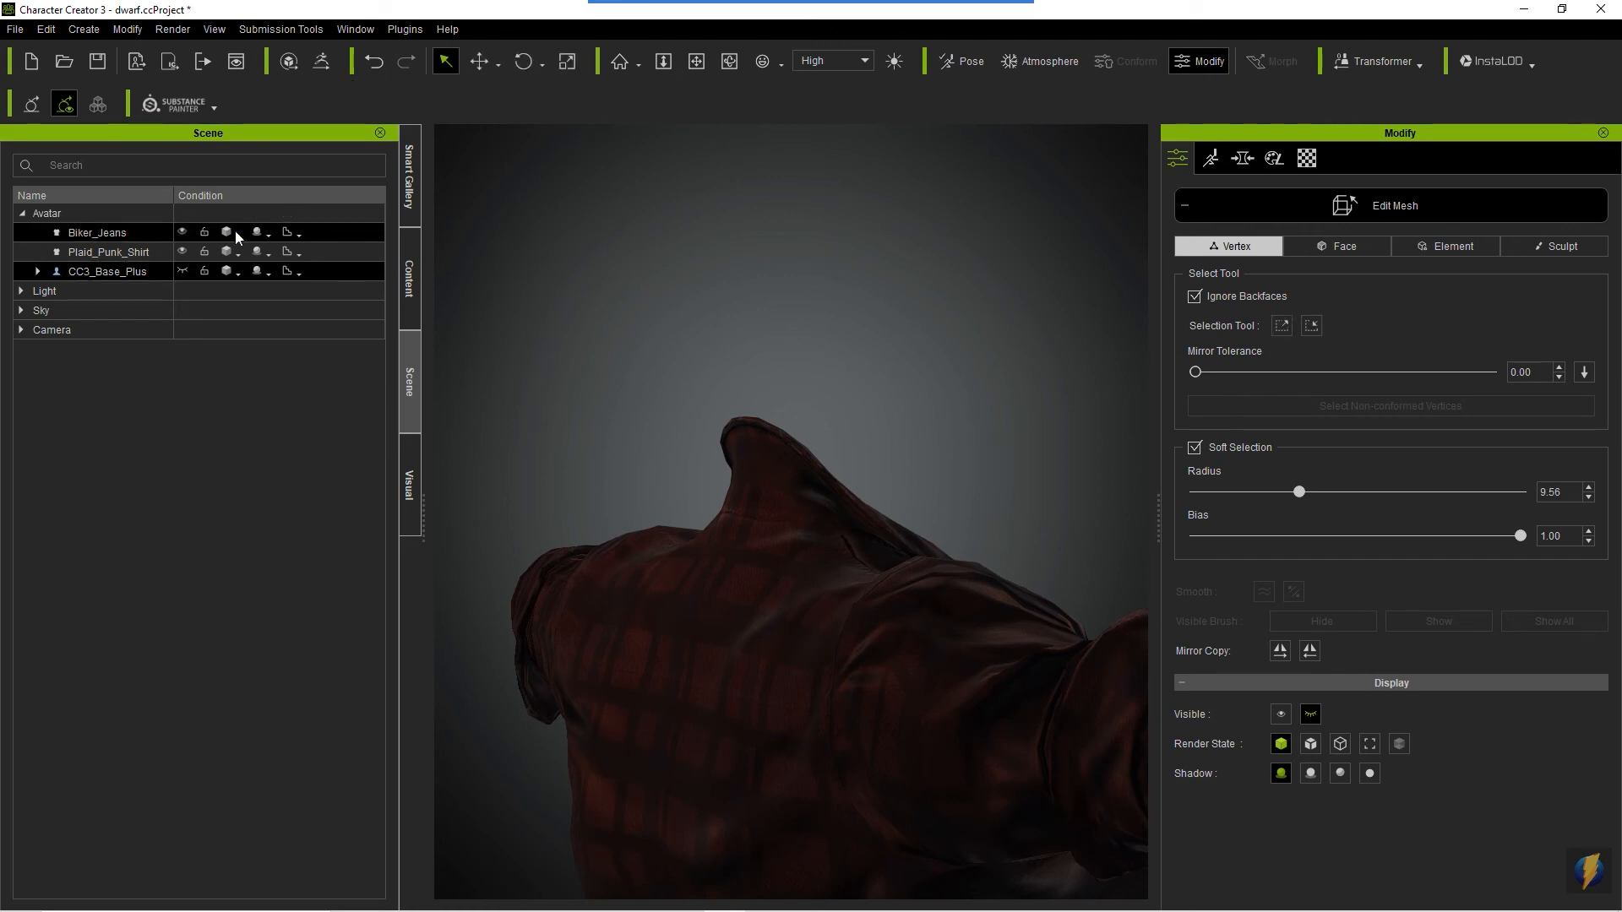
- Select a vertex at the back of the Plaid_Punk_Shirt collar and activate the Move tool
left_click(134, 252)
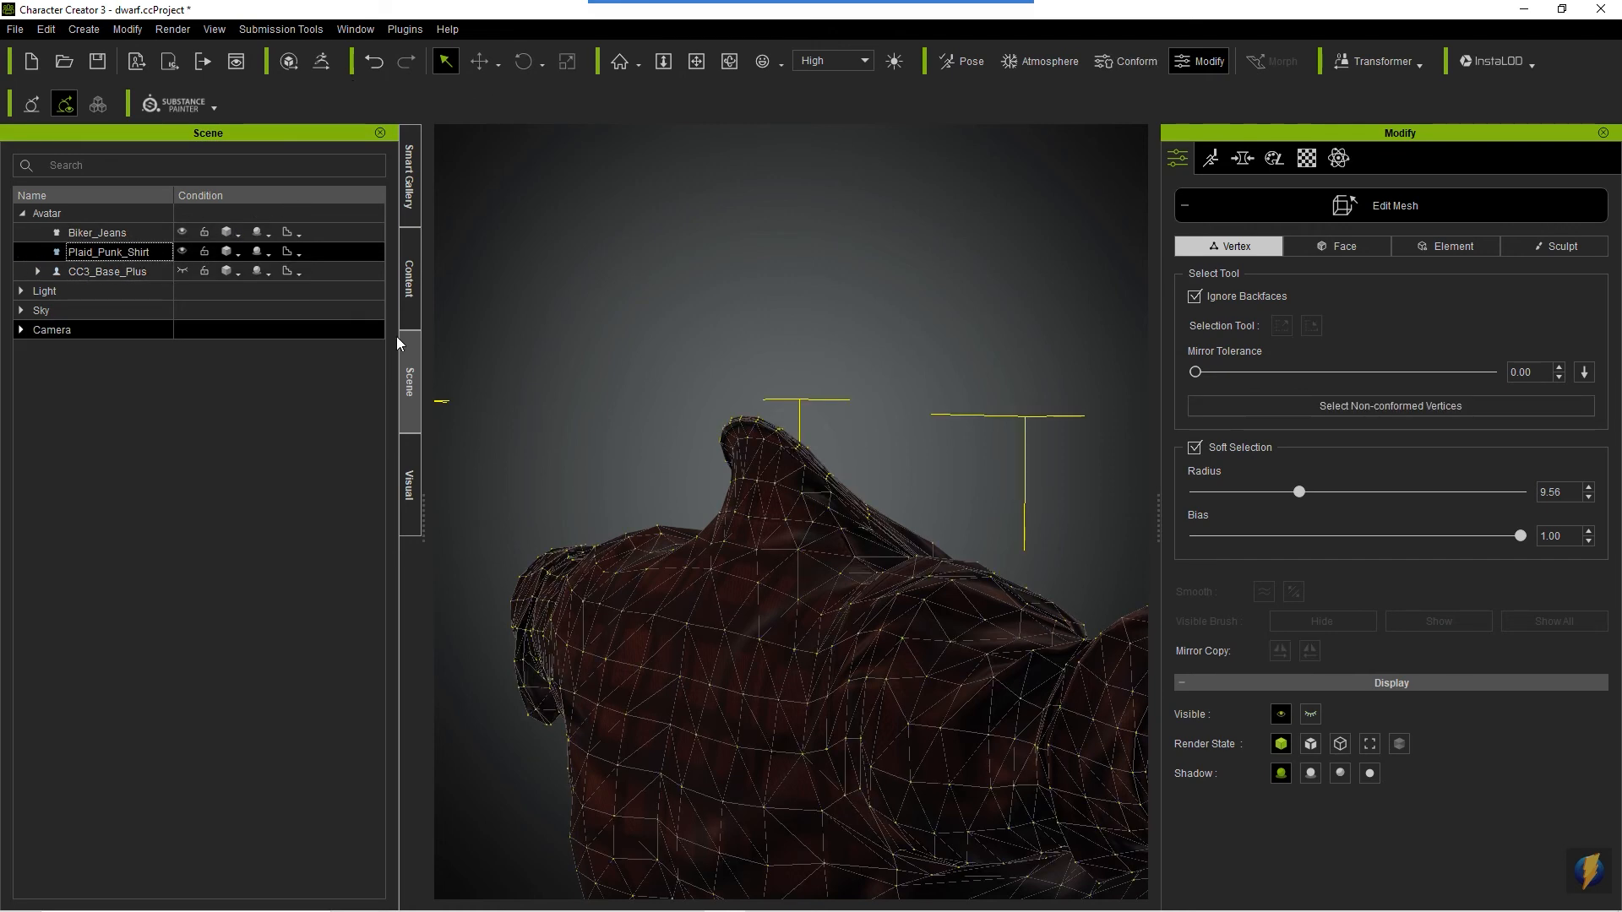
left_click(746, 483)
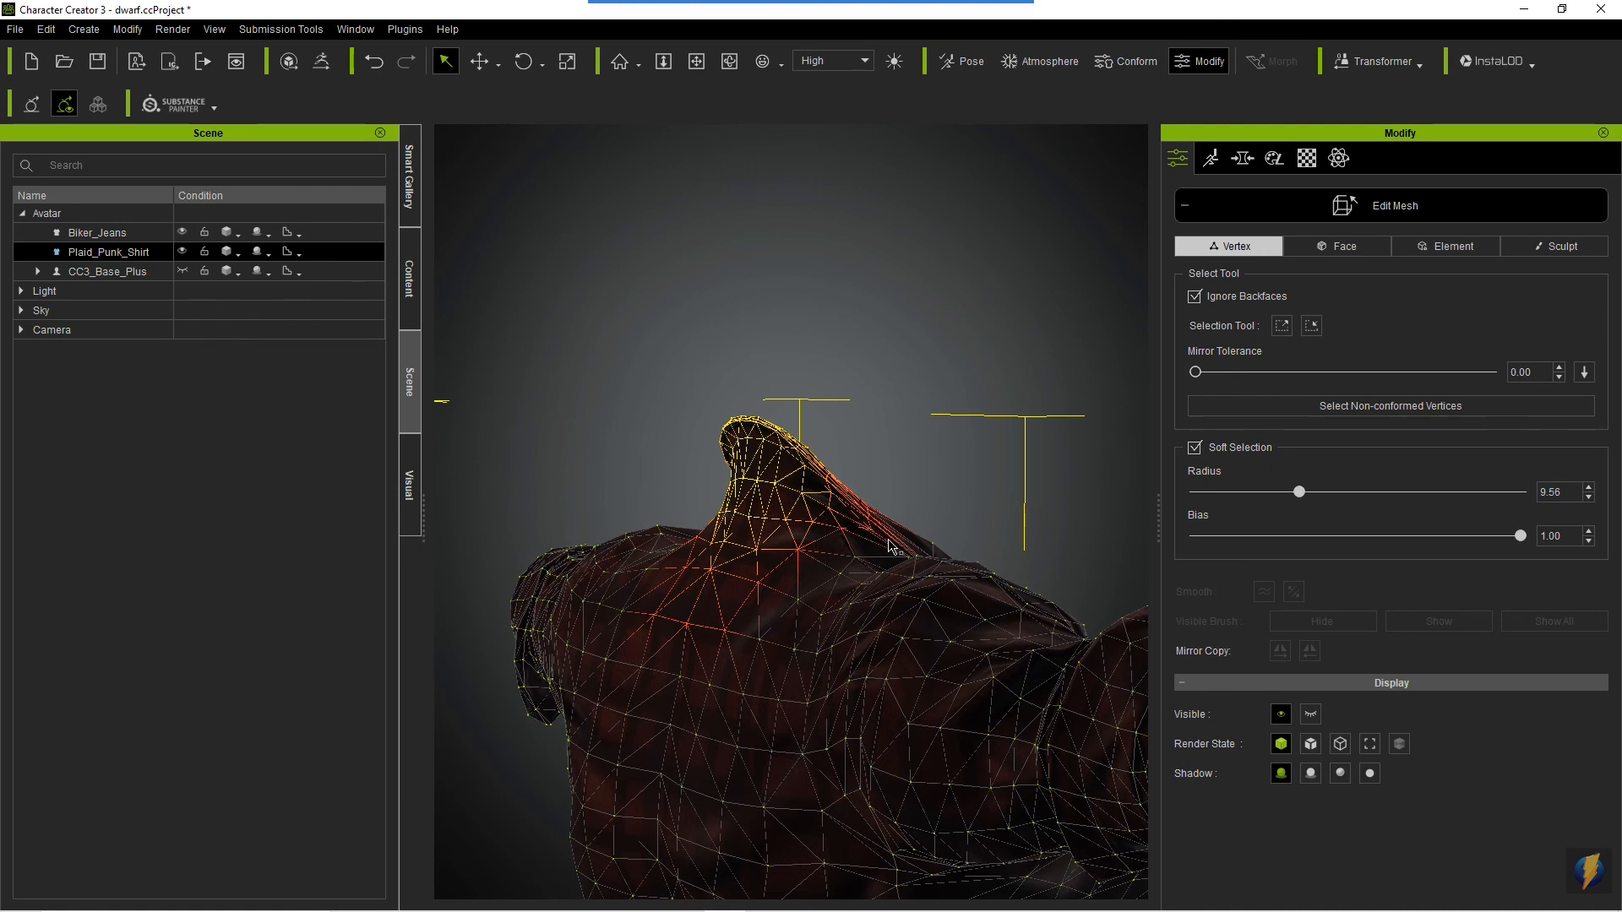
key("w")
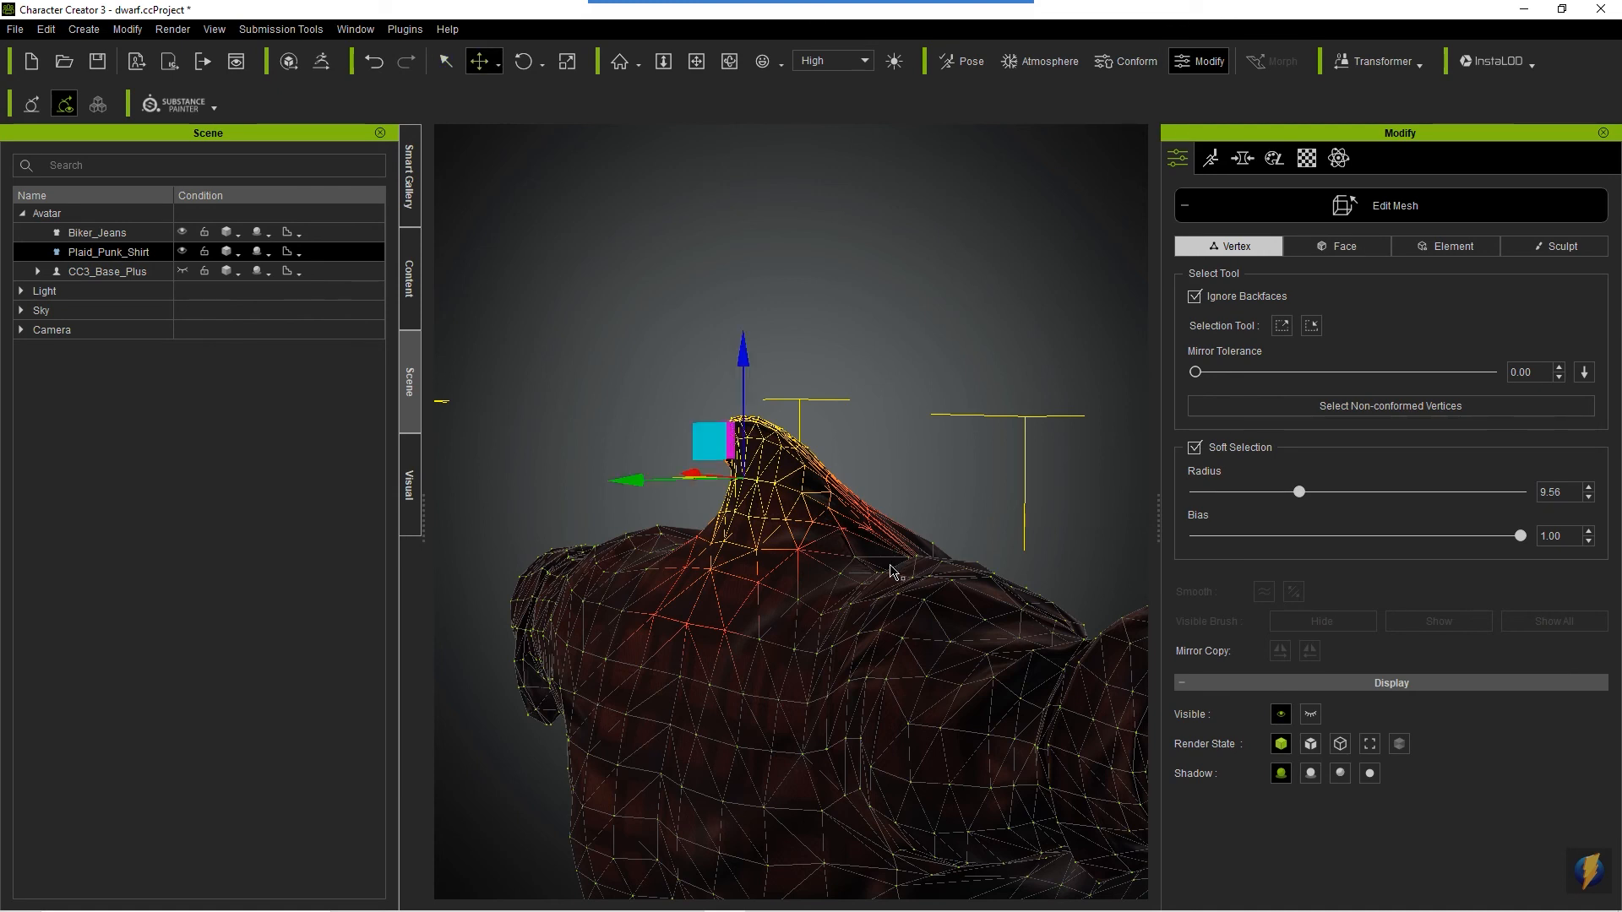
- Try pulling the back of the collar away from the neck with the 9.56 Soft Selection radius, and undo the moves
left_click_drag(636, 479, 625, 478)
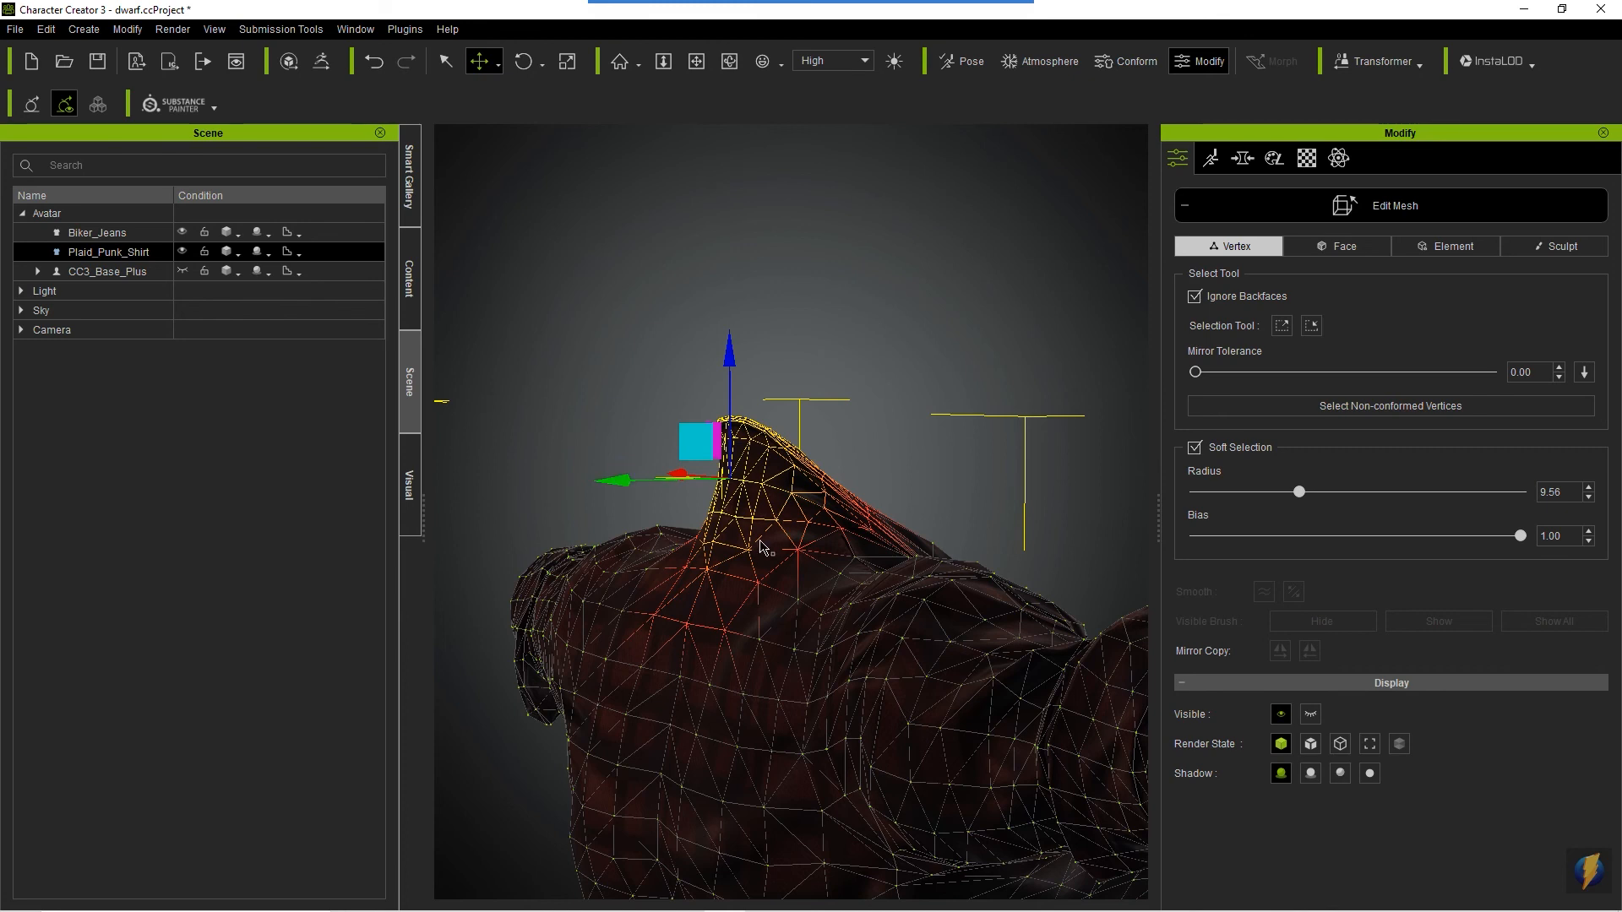
key("c")
left_click_drag(667, 578, 648, 673)
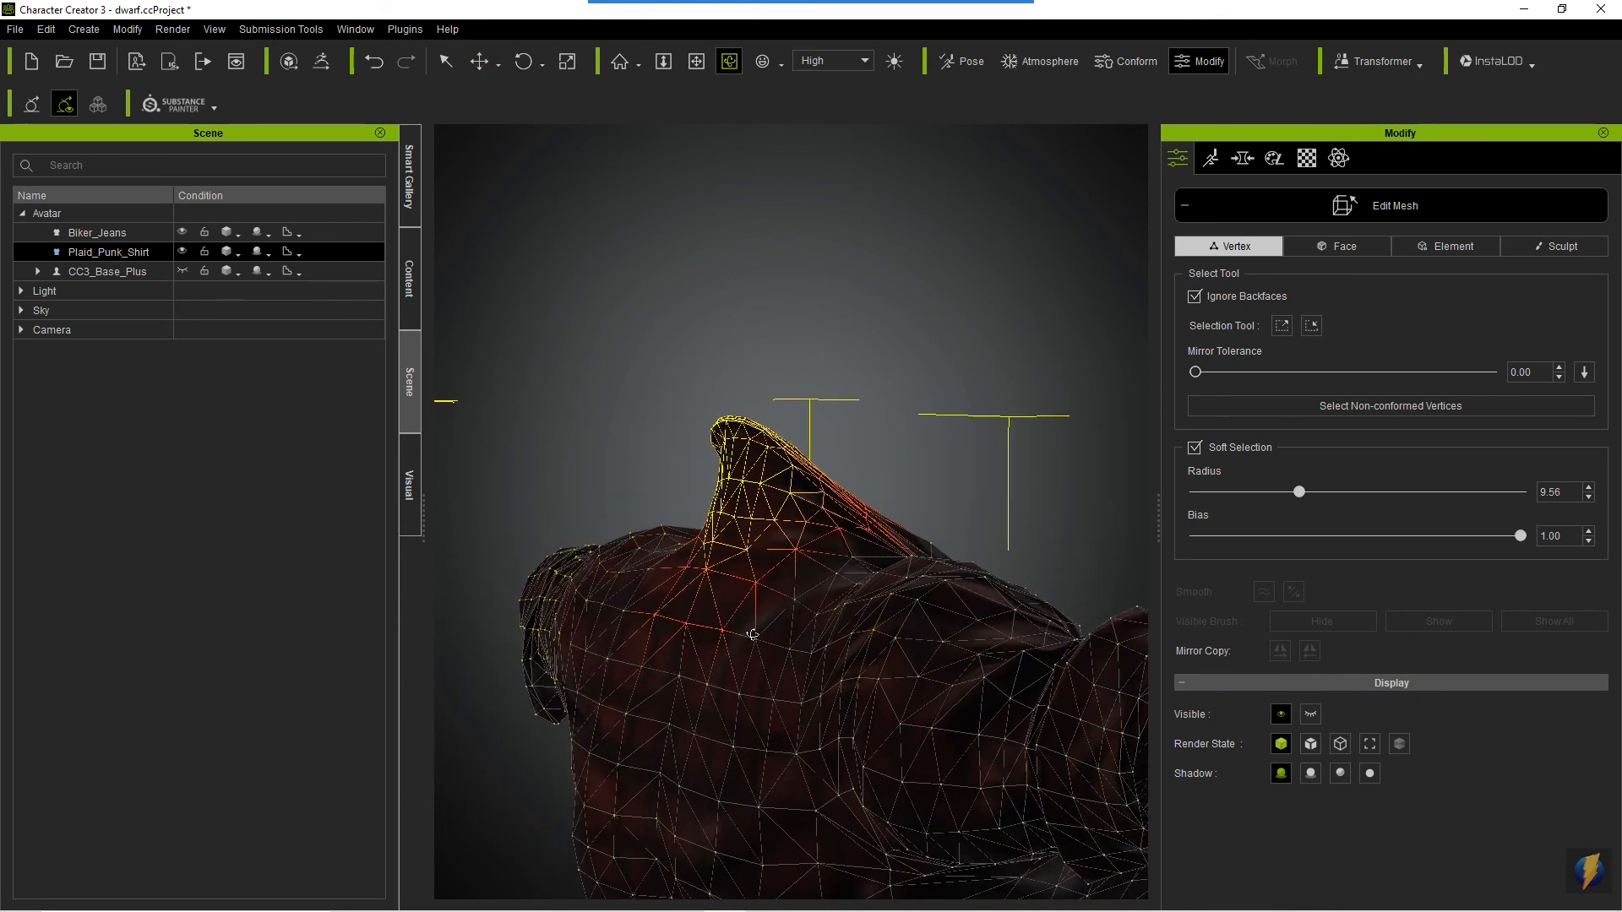
key("w")
left_click_drag(611, 488, 613, 483)
key("ctrl+z")
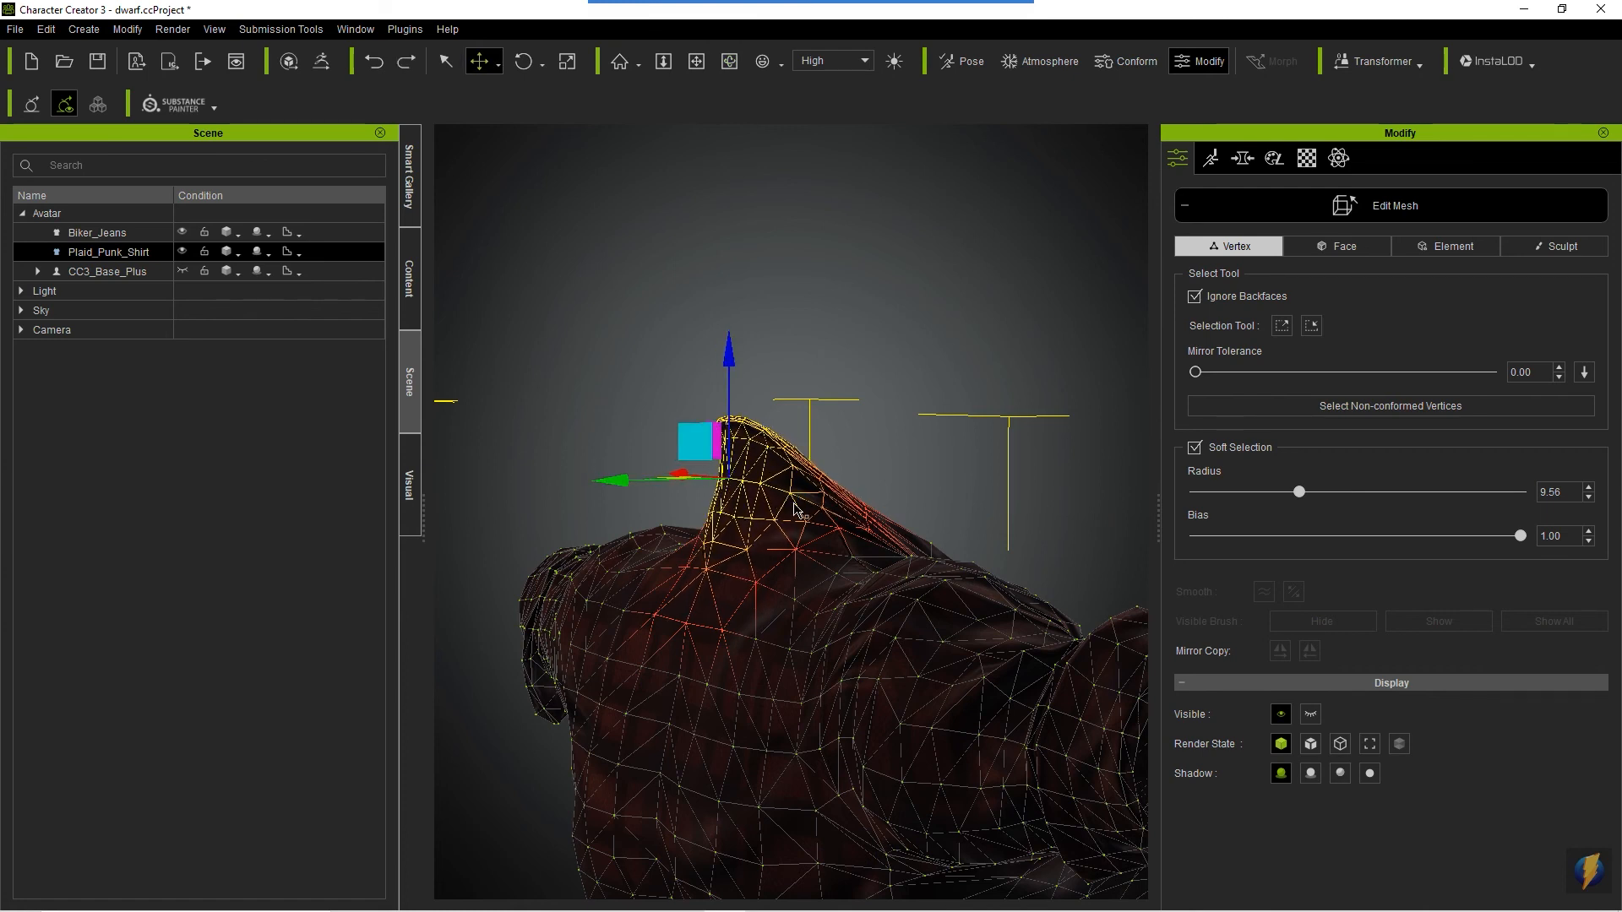
key("ctrl+z")
- Set the Soft Selection radius to 14.10 and pull the back of the shirt collar outward from the neck
left_click_drag(1301, 494, 1350, 502)
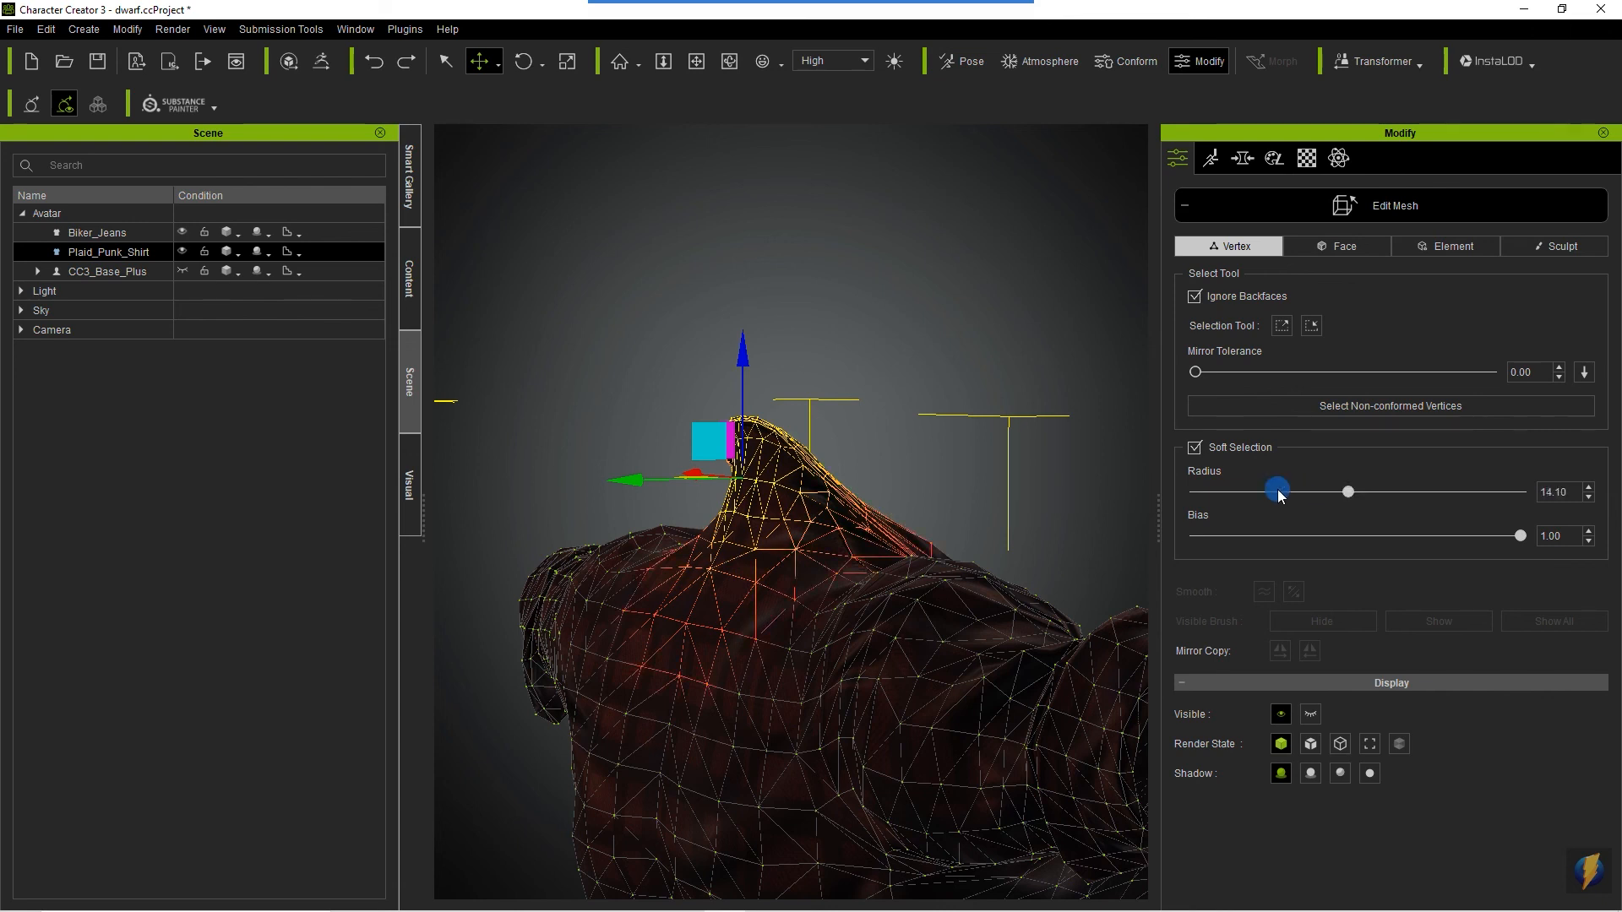
left_click_drag(636, 488, 604, 488)
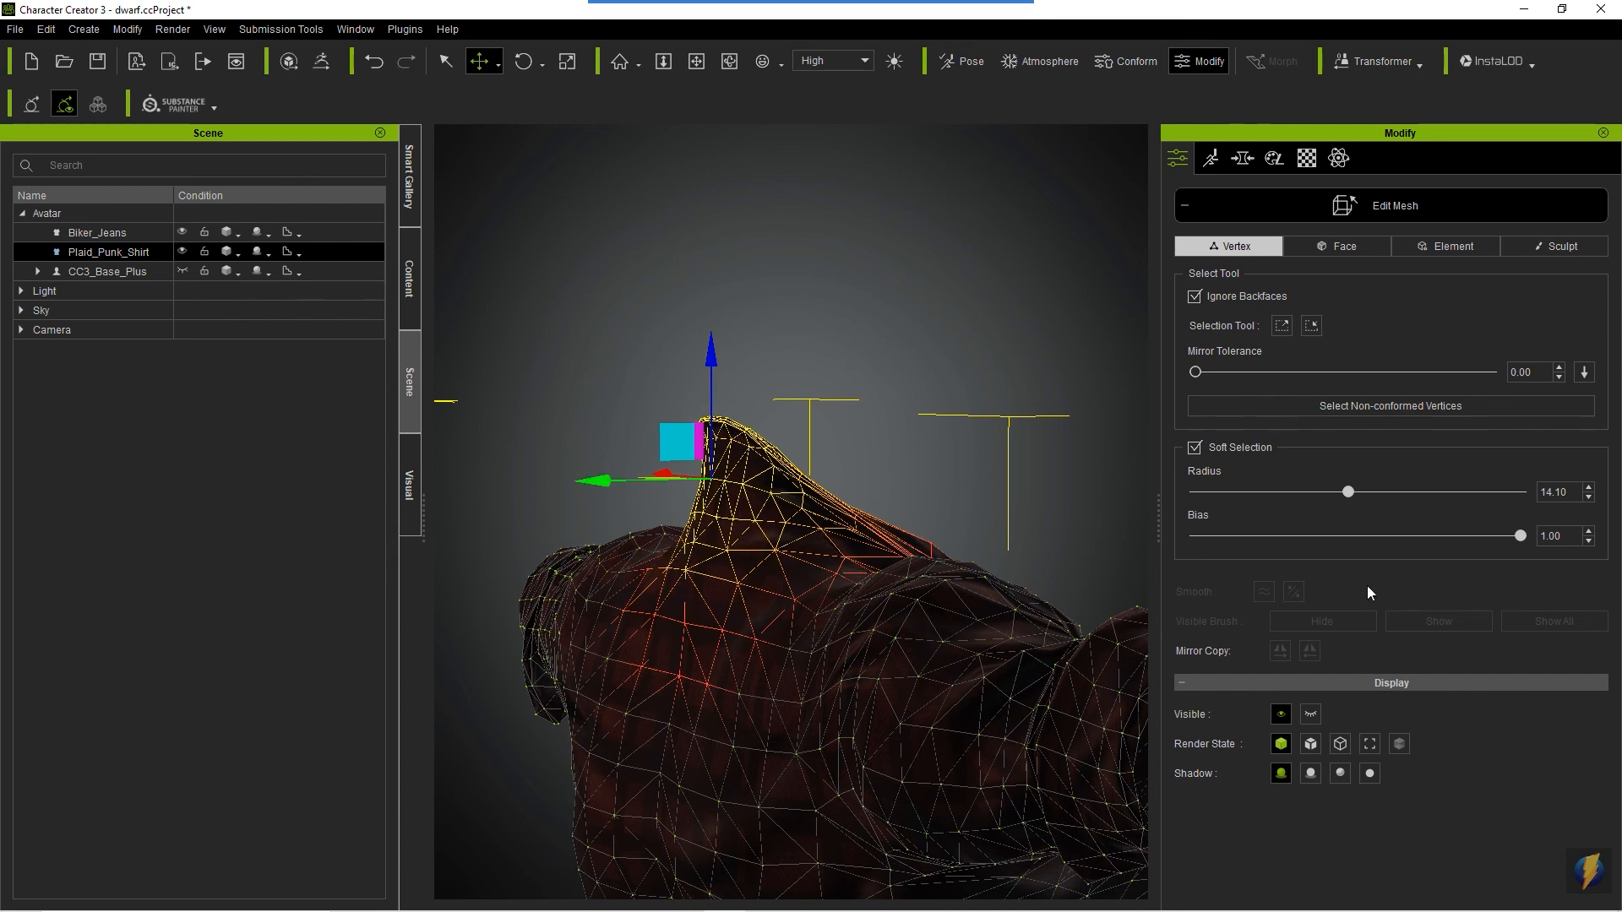
- Make the CC3_Base_Plus body visible again and exit Edit Mesh mode
left_click(105, 271)
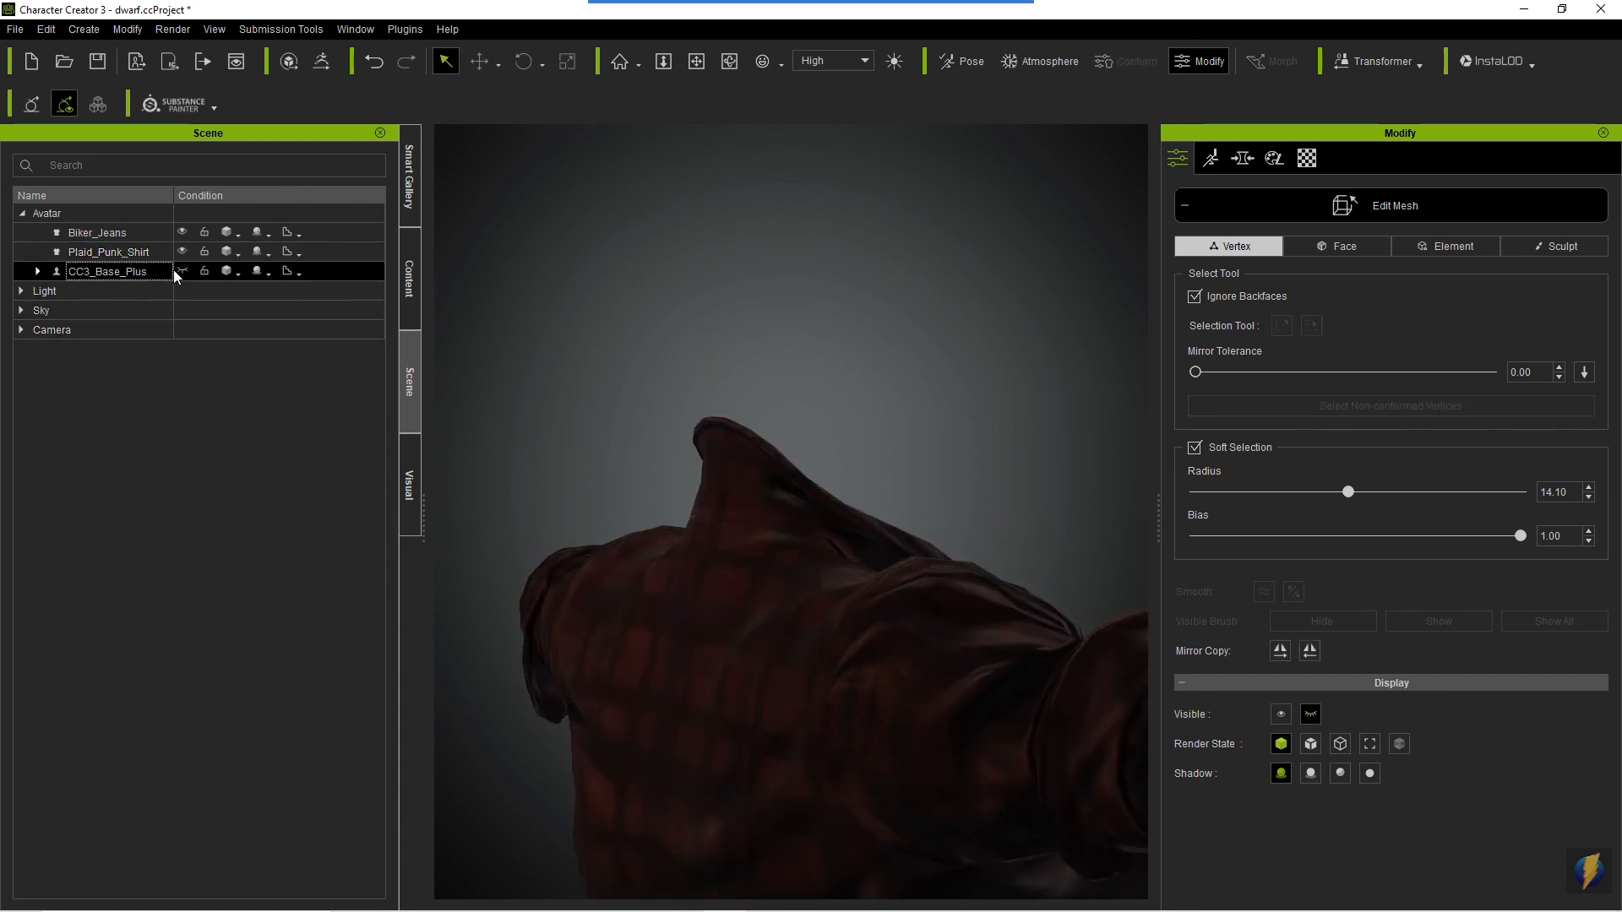
left_click(184, 272)
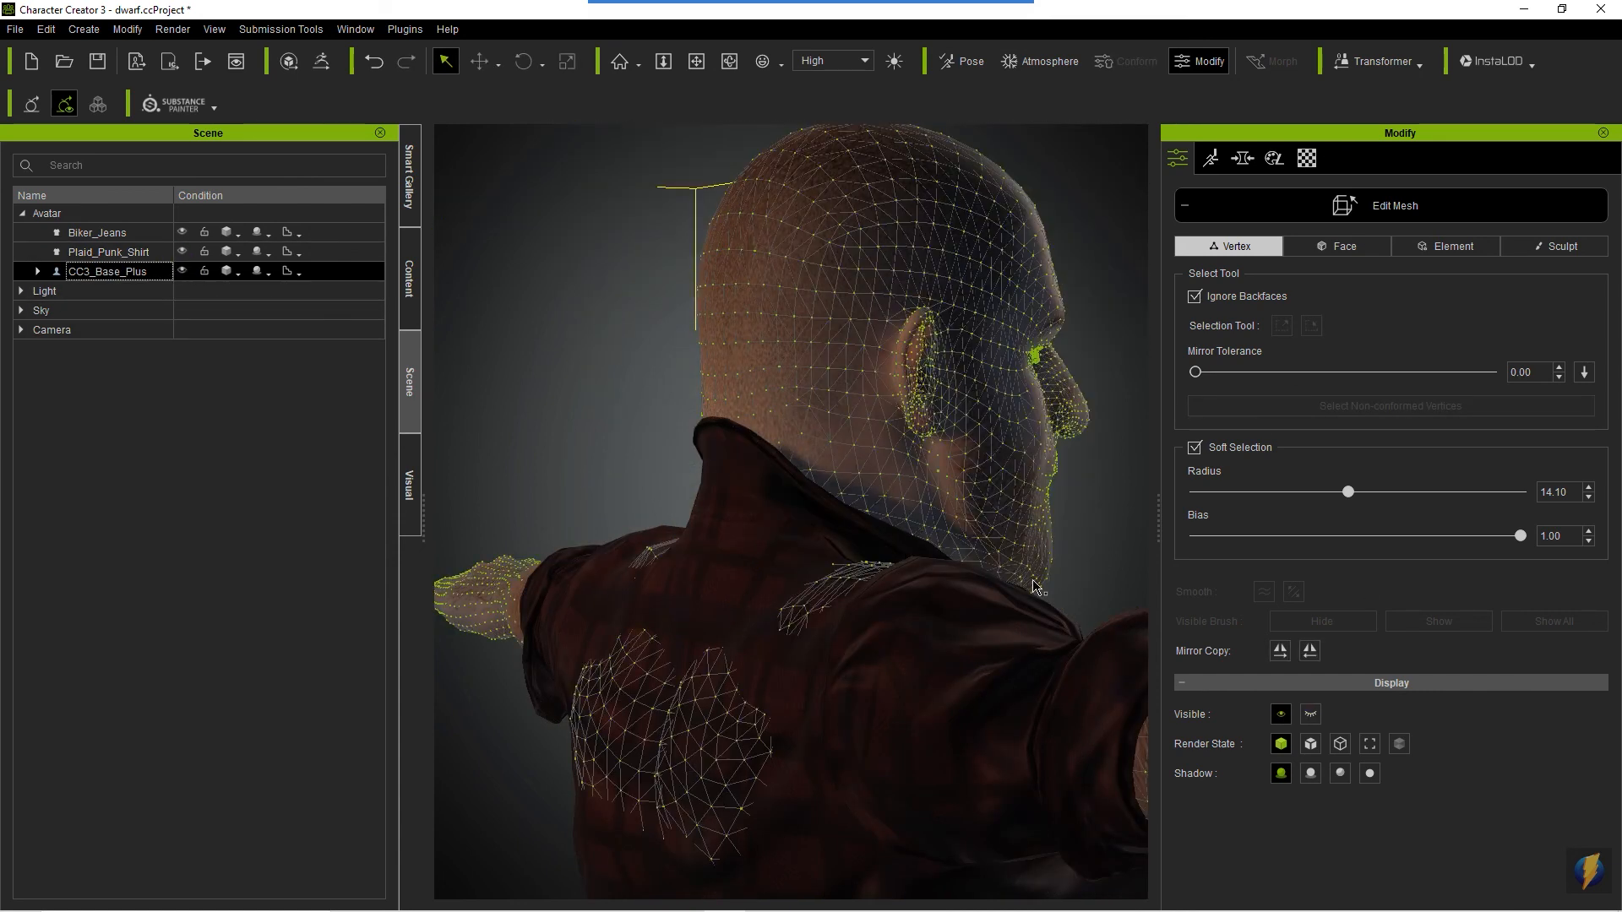
scroll(897, 595, "down", 4)
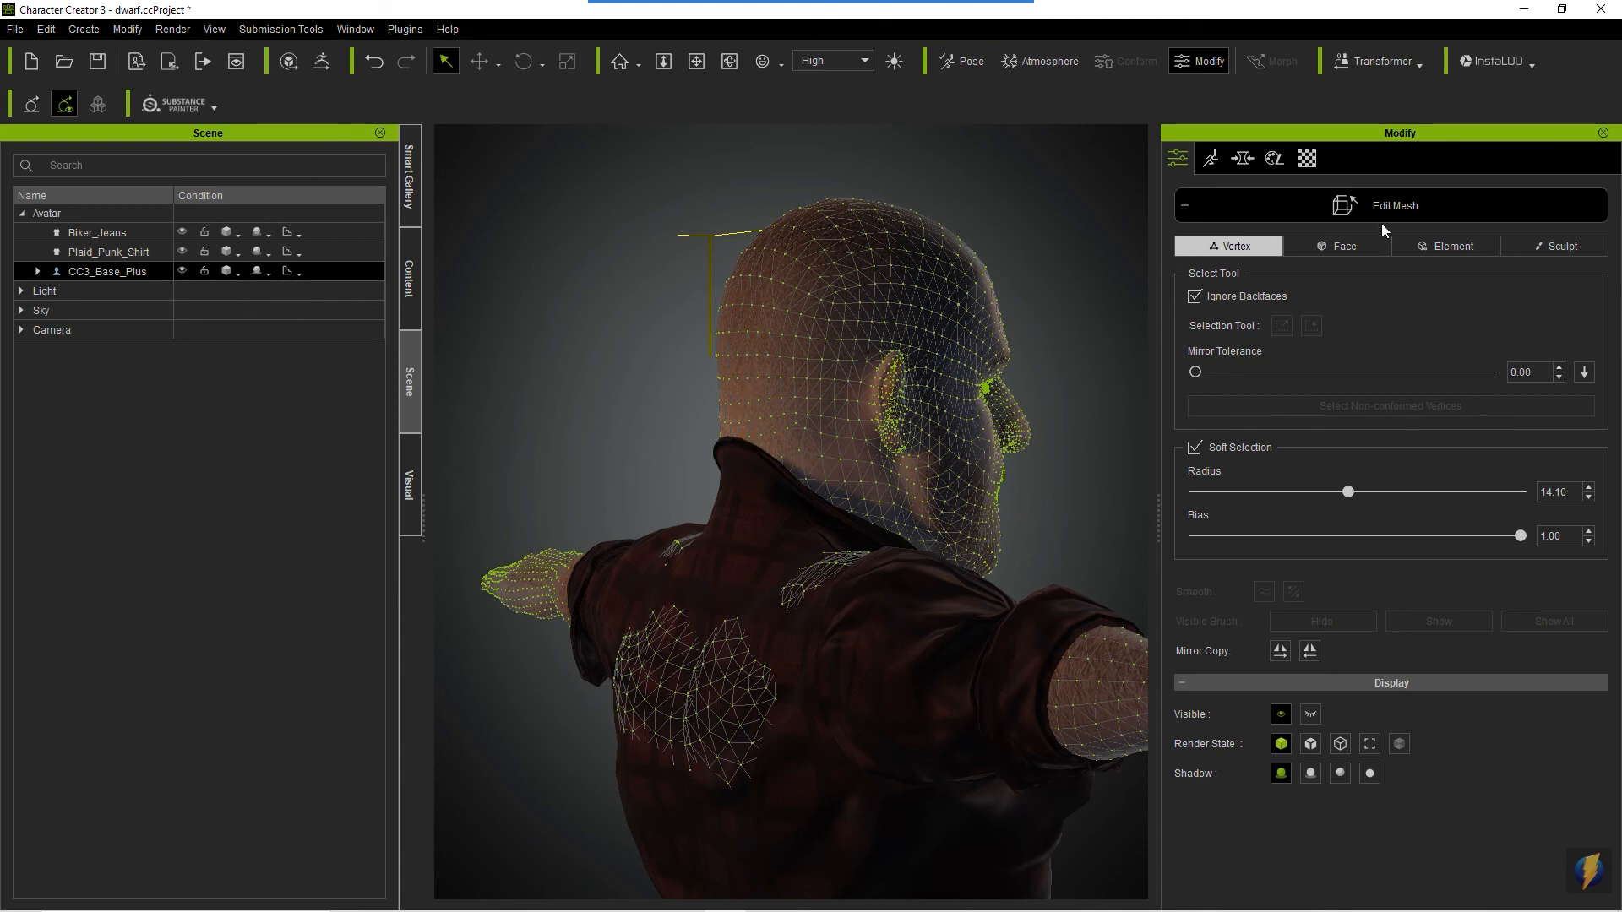
left_click(1416, 207)
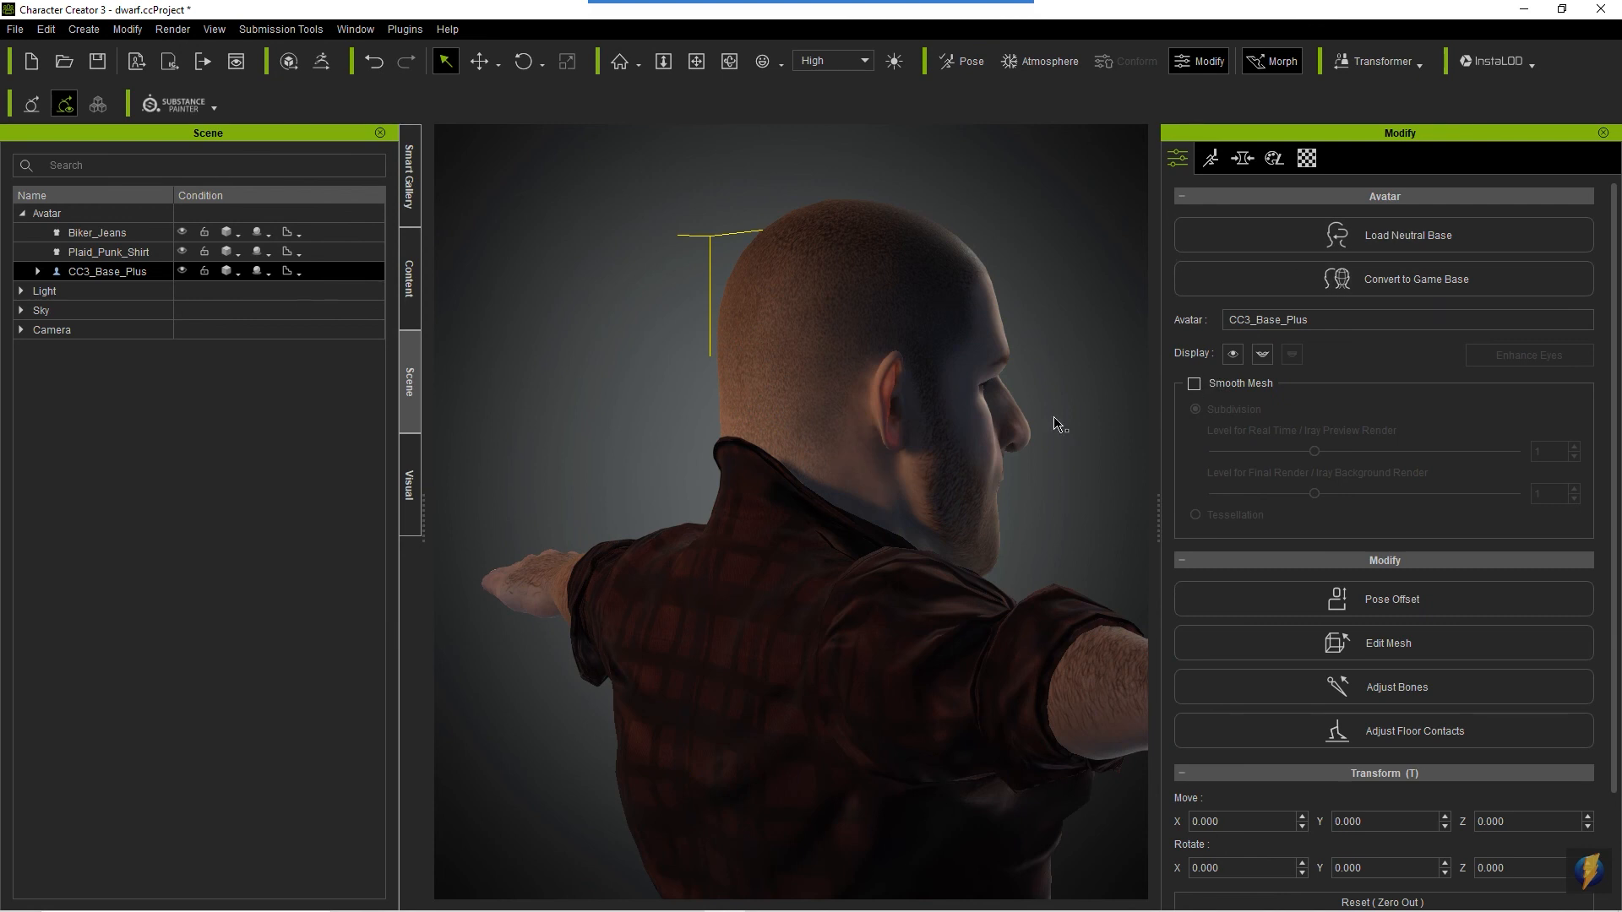
- Examine the clothed dwarf from the back, side and front for skin poking through the shirt
key("c")
left_click_drag(696, 555, 899, 561)
left_click_drag(806, 584, 765, 595)
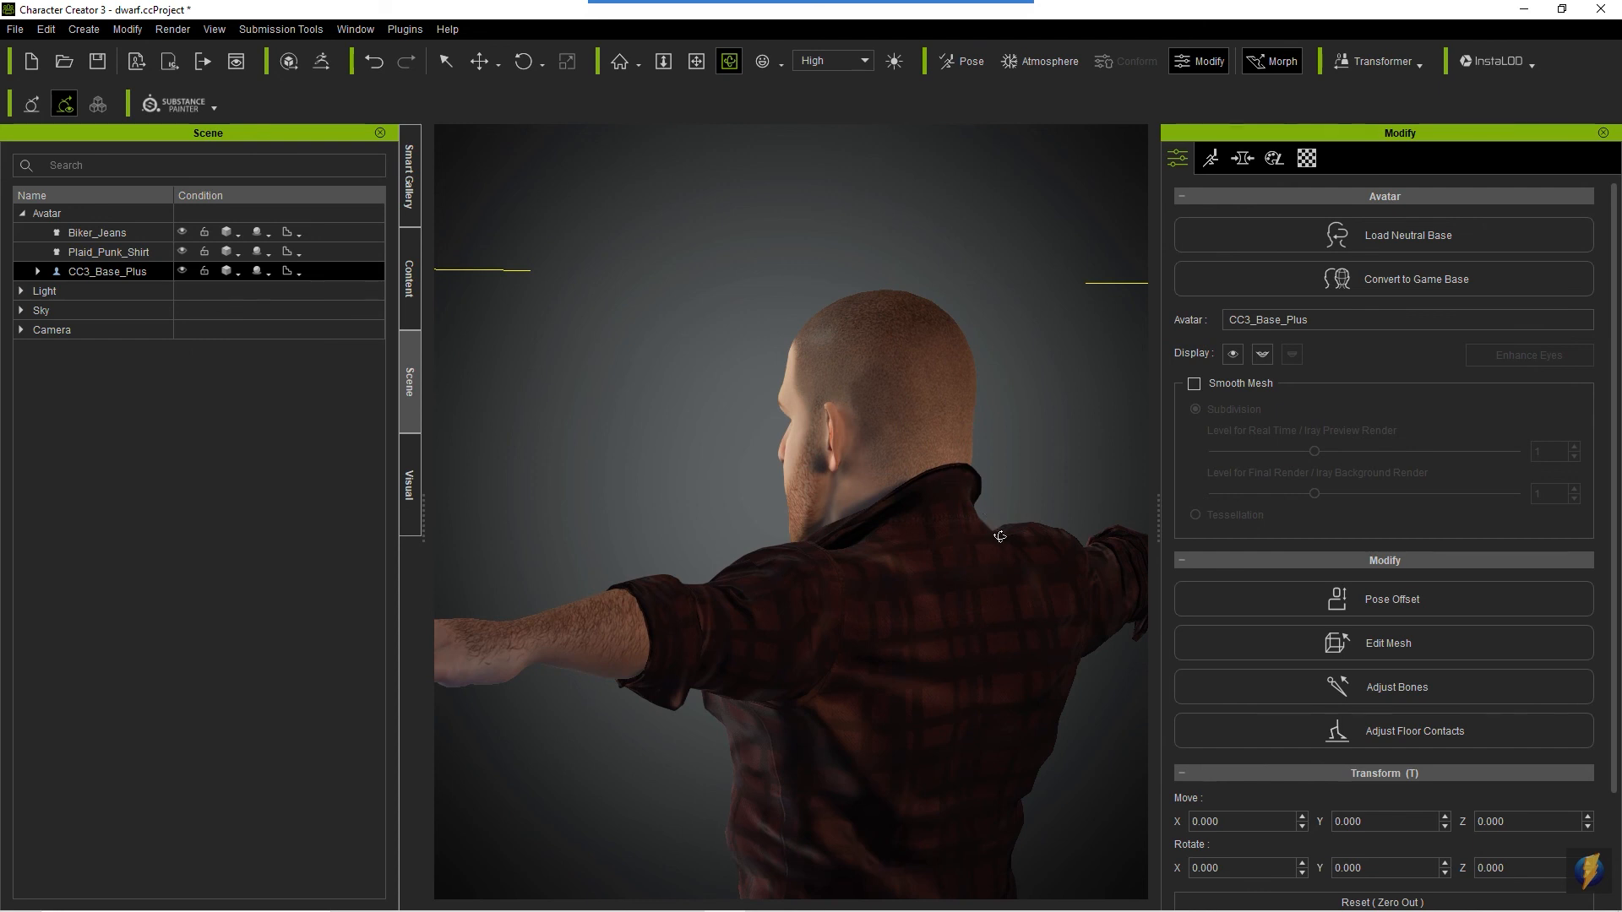
mouse_move(990, 579)
left_mouse_down()
mouse_move(626, 571)
mouse_move(850, 585)
left_mouse_up()
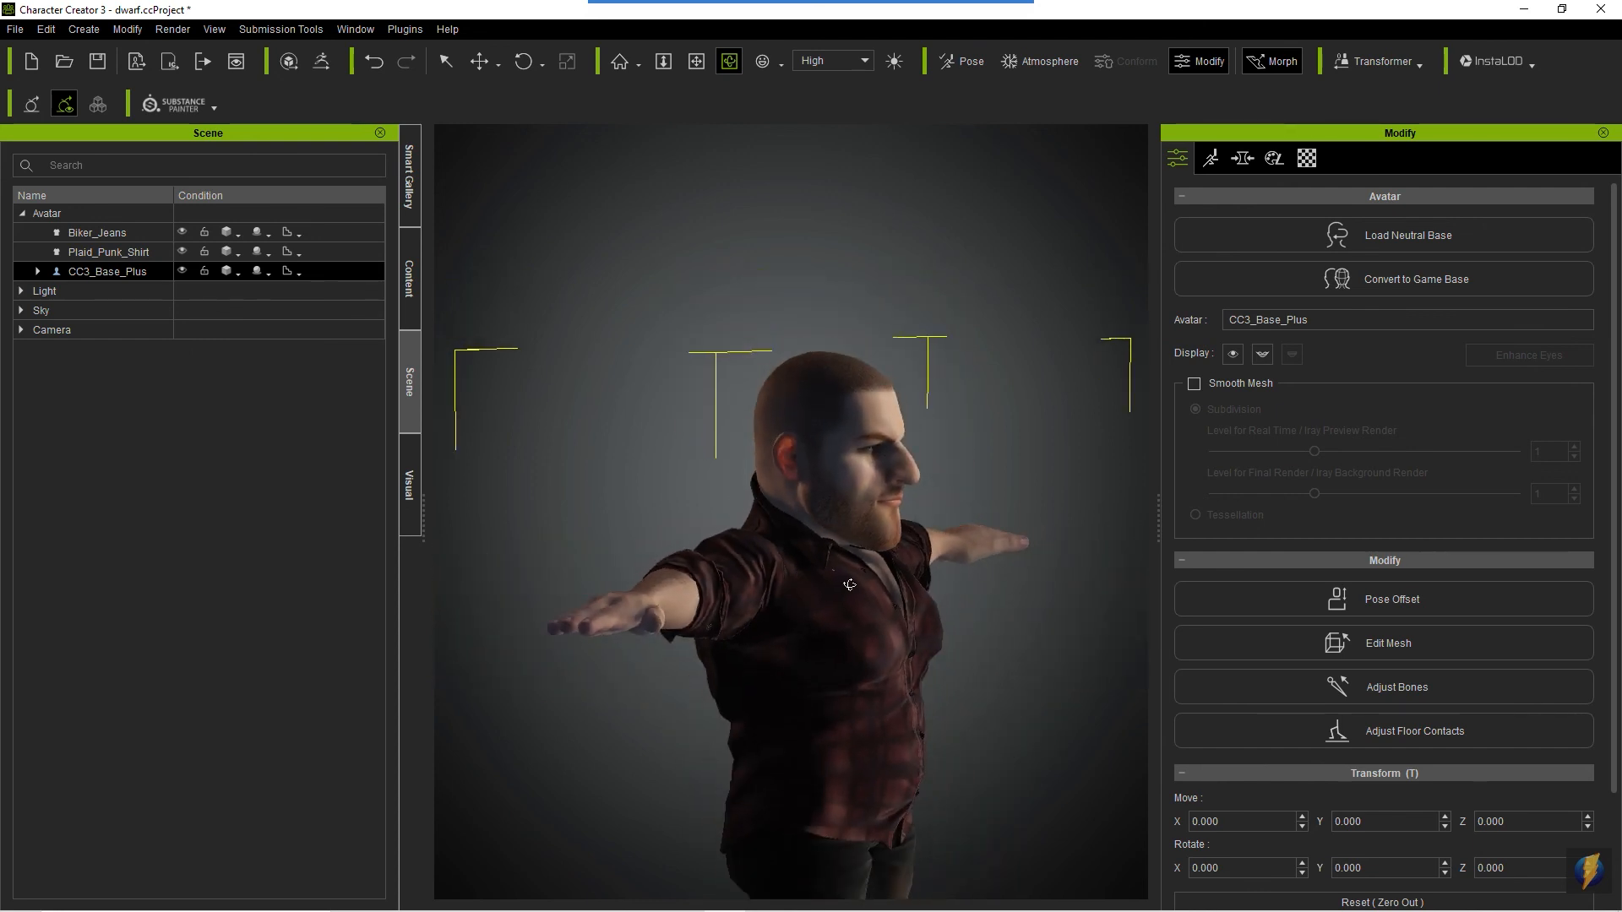
key("x")
left_click_drag(934, 640, 548, 581)
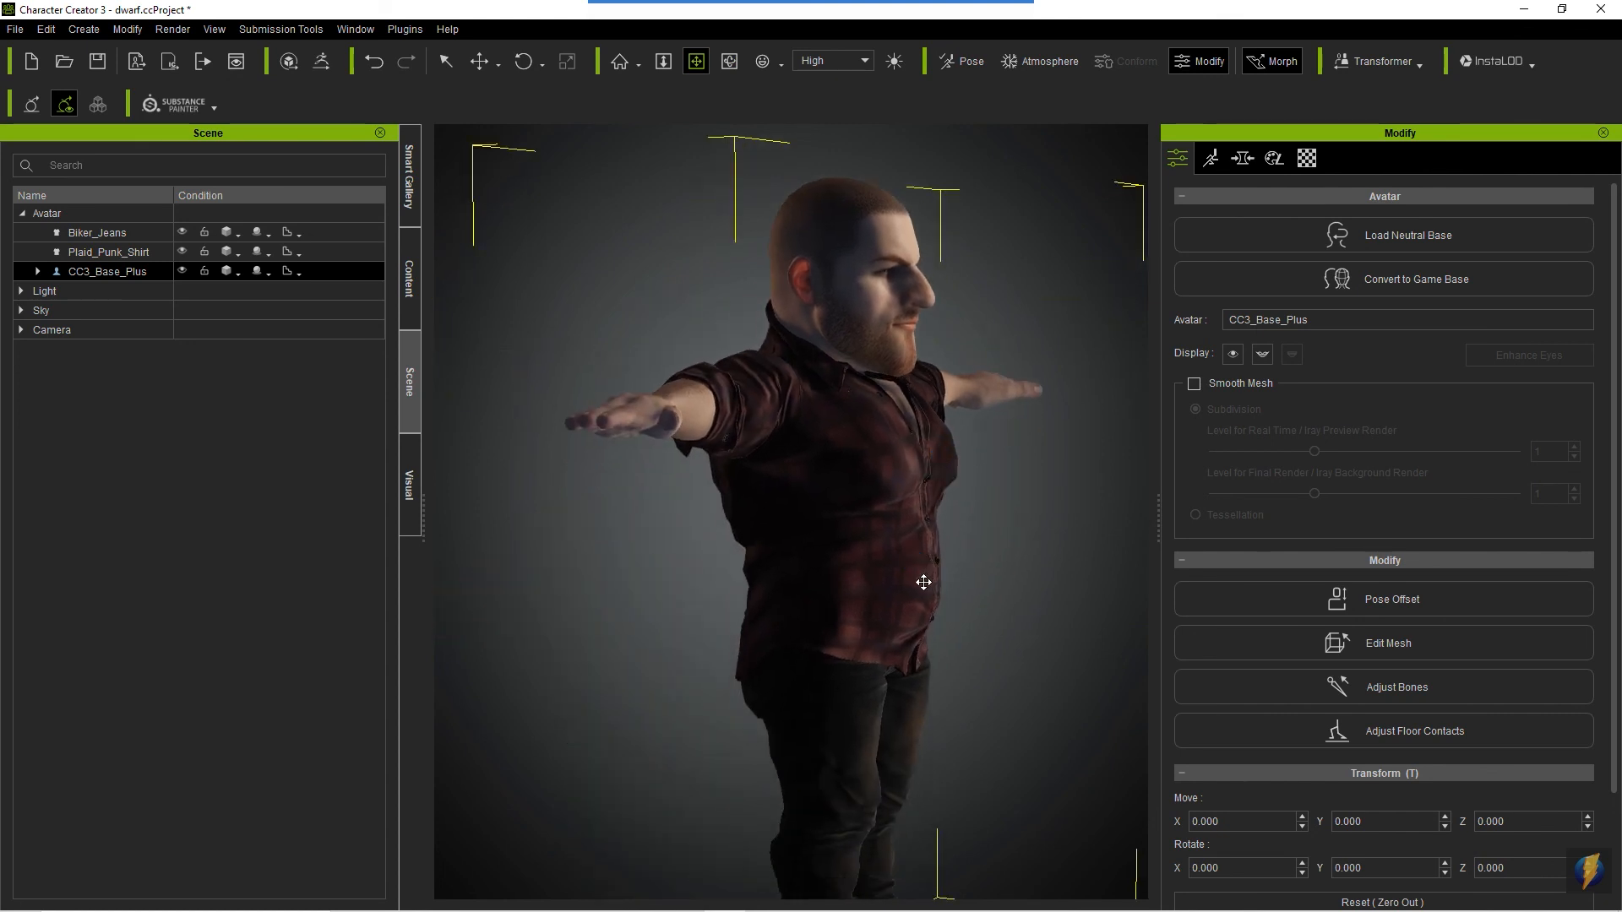
key("c")
scroll(827, 576, "down", 4)
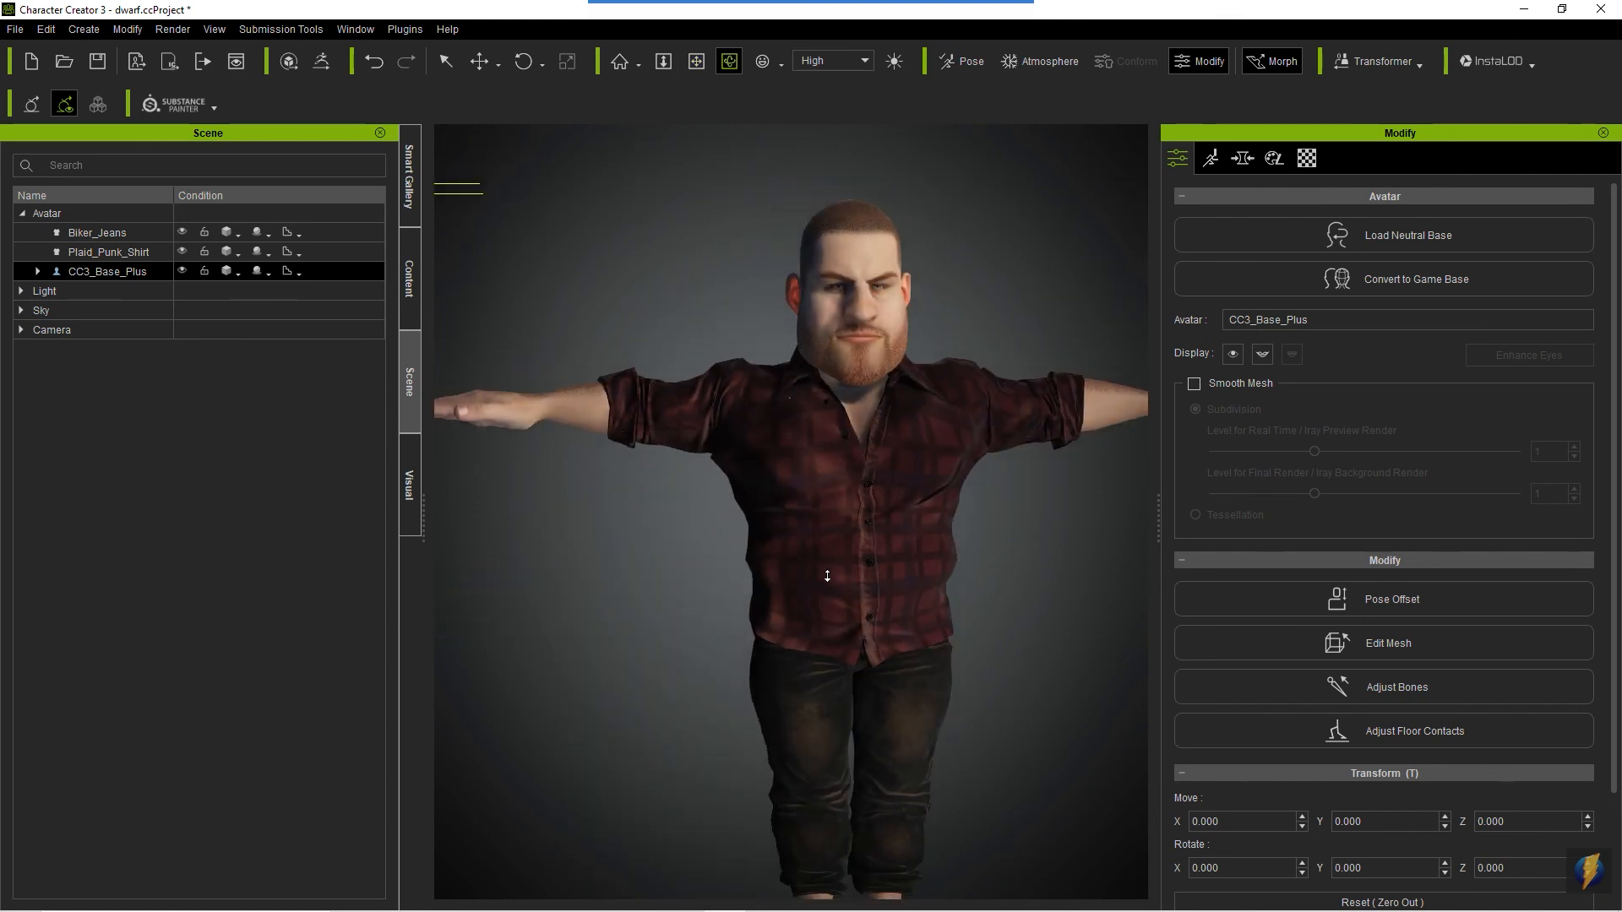
scroll(827, 576, "down", 1)
key("x")
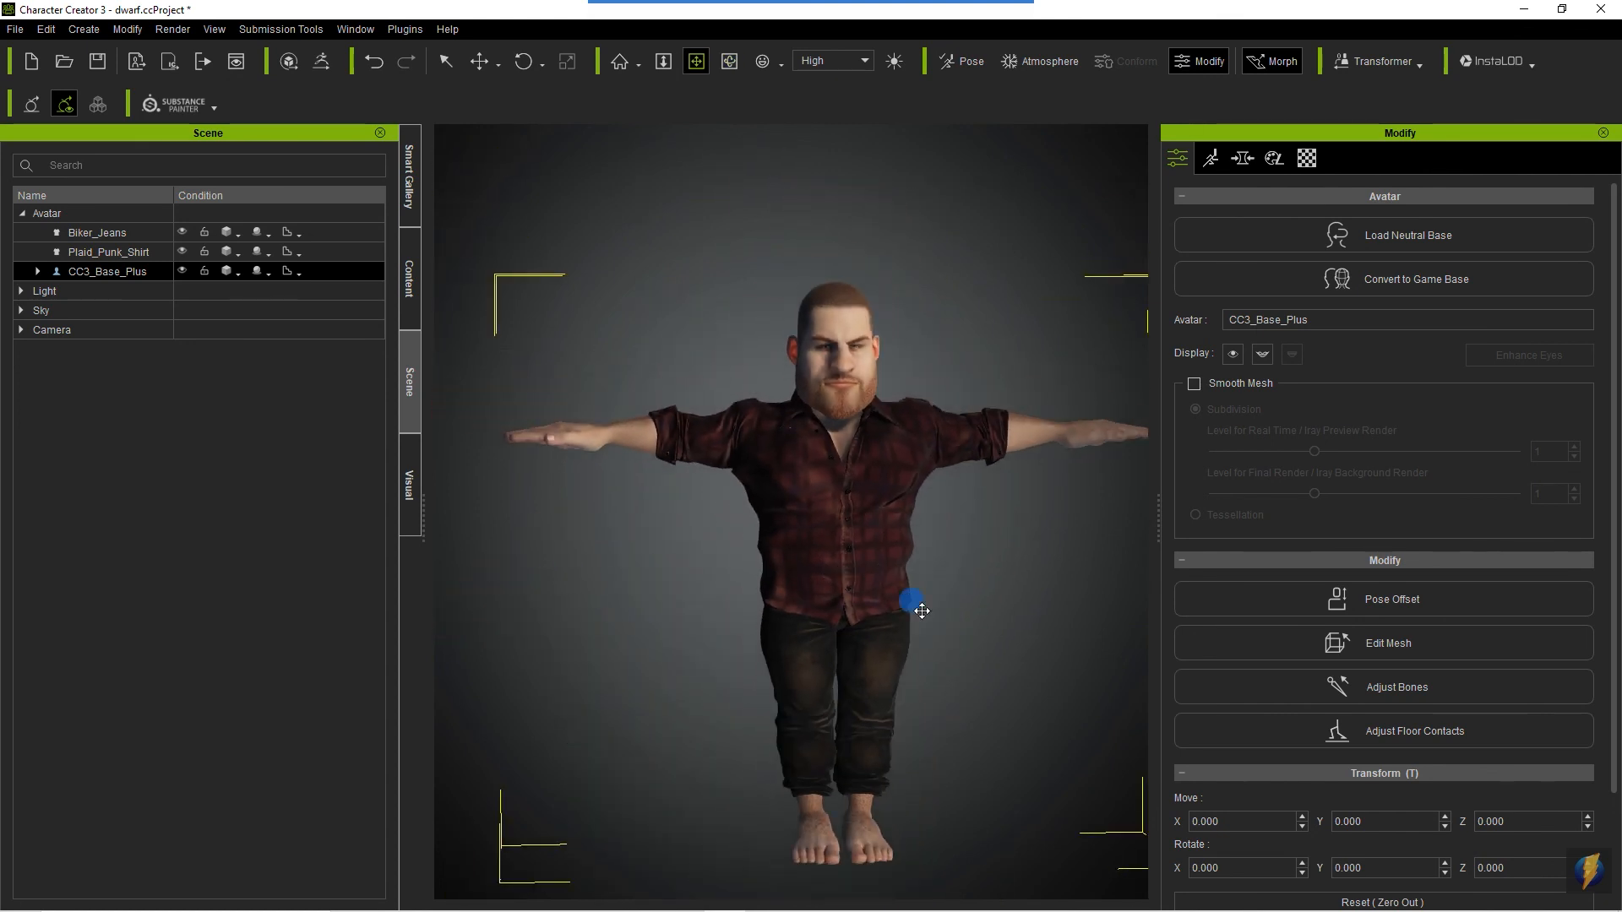
left_click_drag(912, 597, 902, 568)
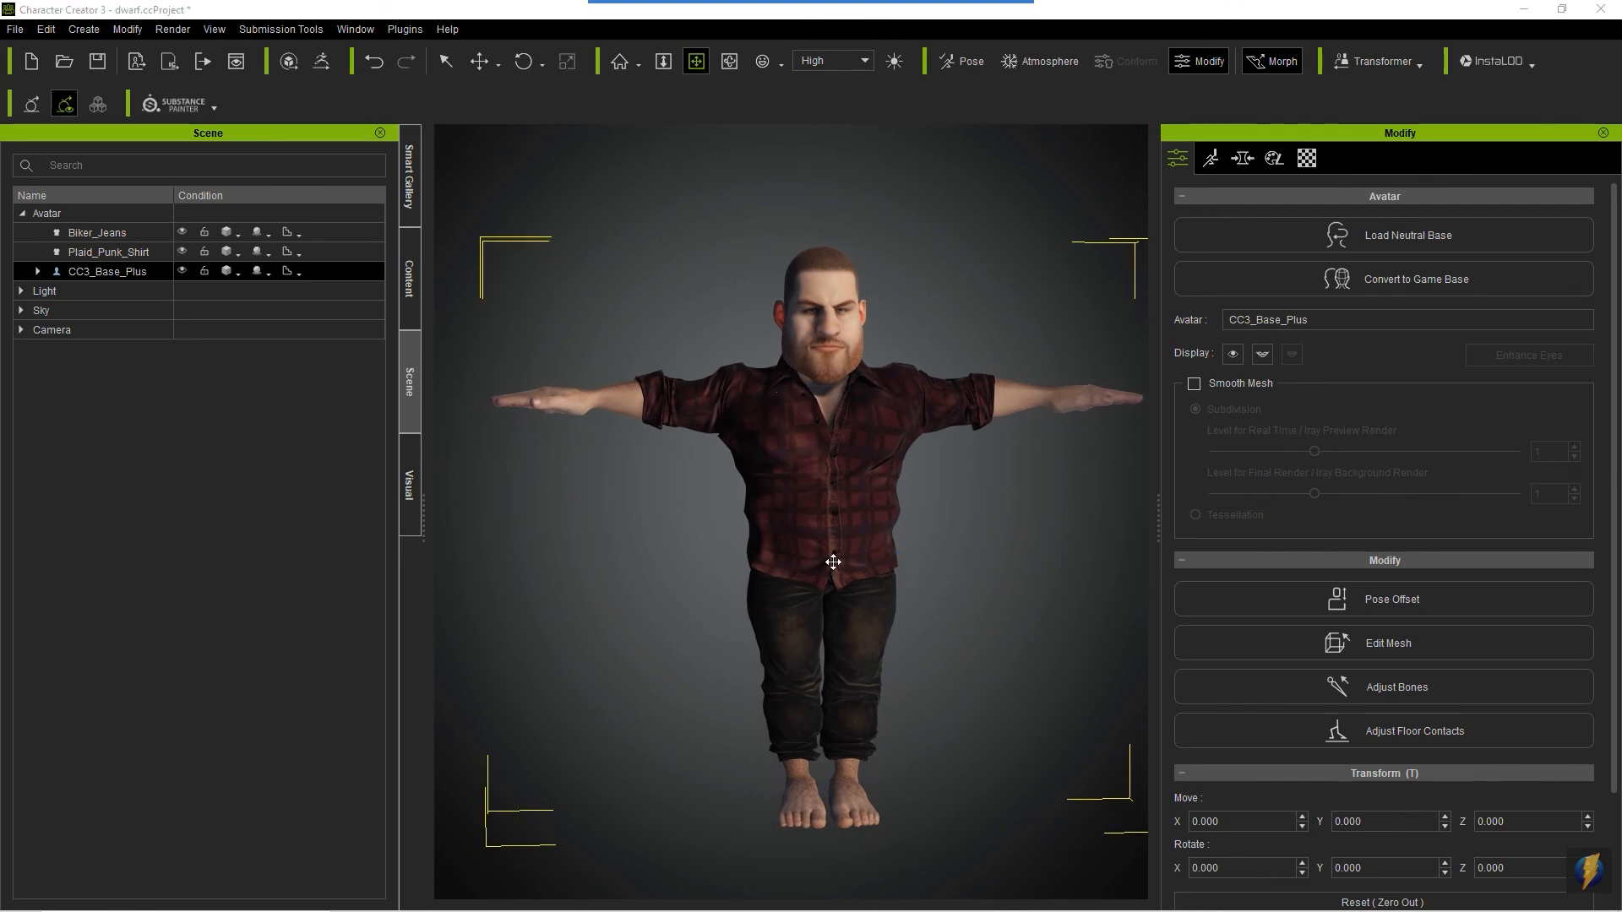
scroll(833, 562, "up", 1)
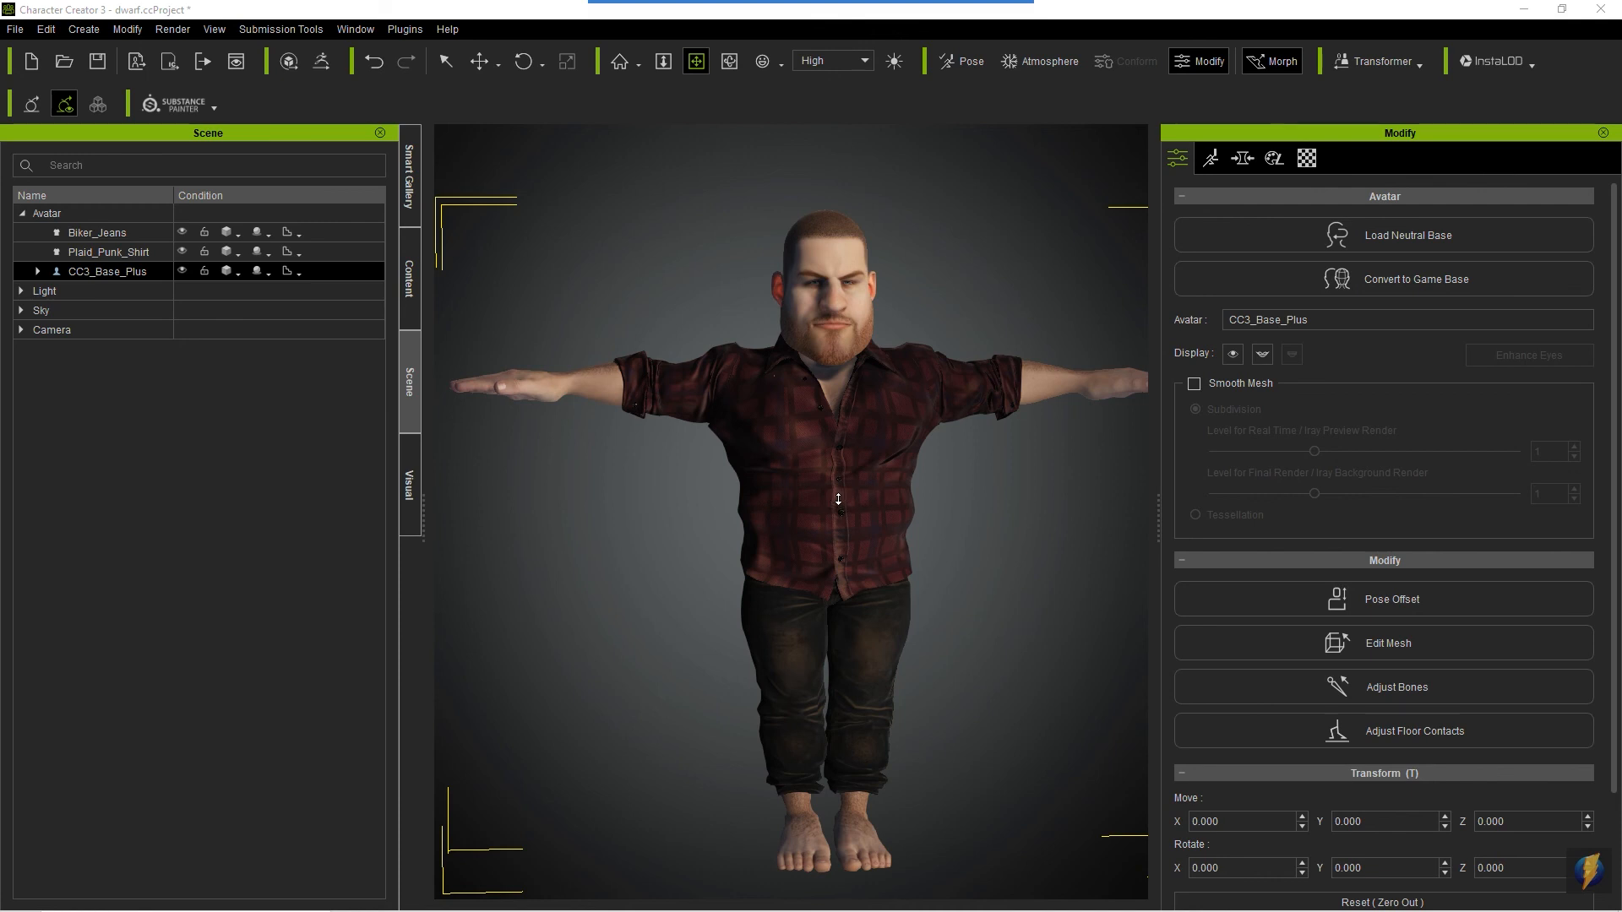
- Try the Smooth render state on the CC3_Base_Plus body, and set its display to Wireframe
scroll(838, 500, "up", 2)
left_click_drag(812, 442, 789, 594)
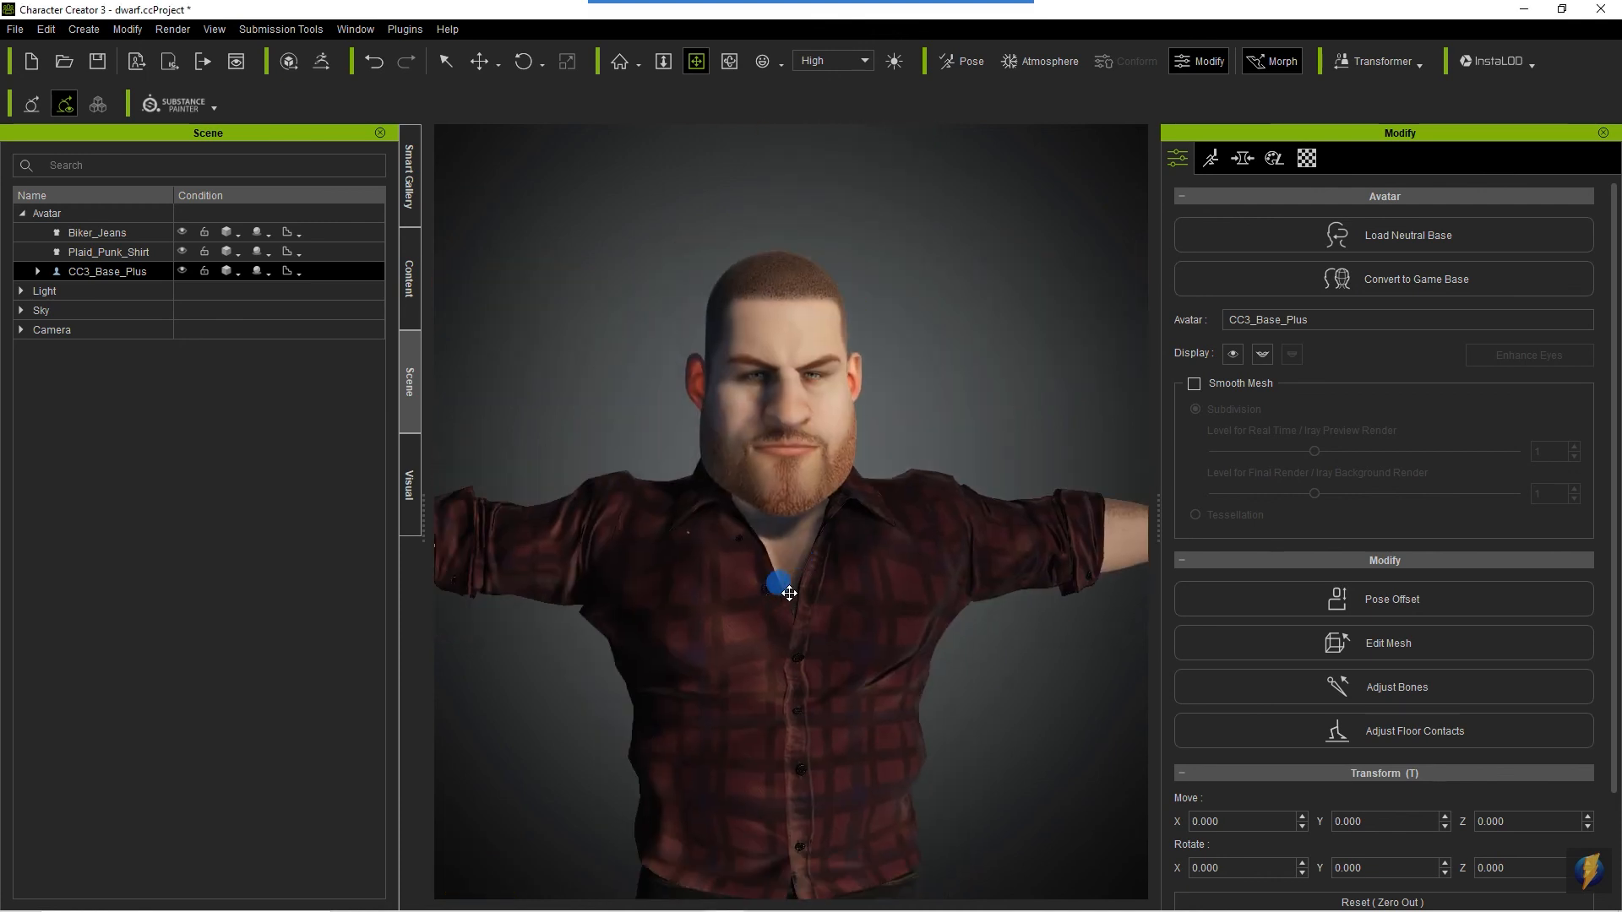
key("c")
left_click_drag(652, 575, 1318, 665)
left_click_drag(857, 583, 1090, 583)
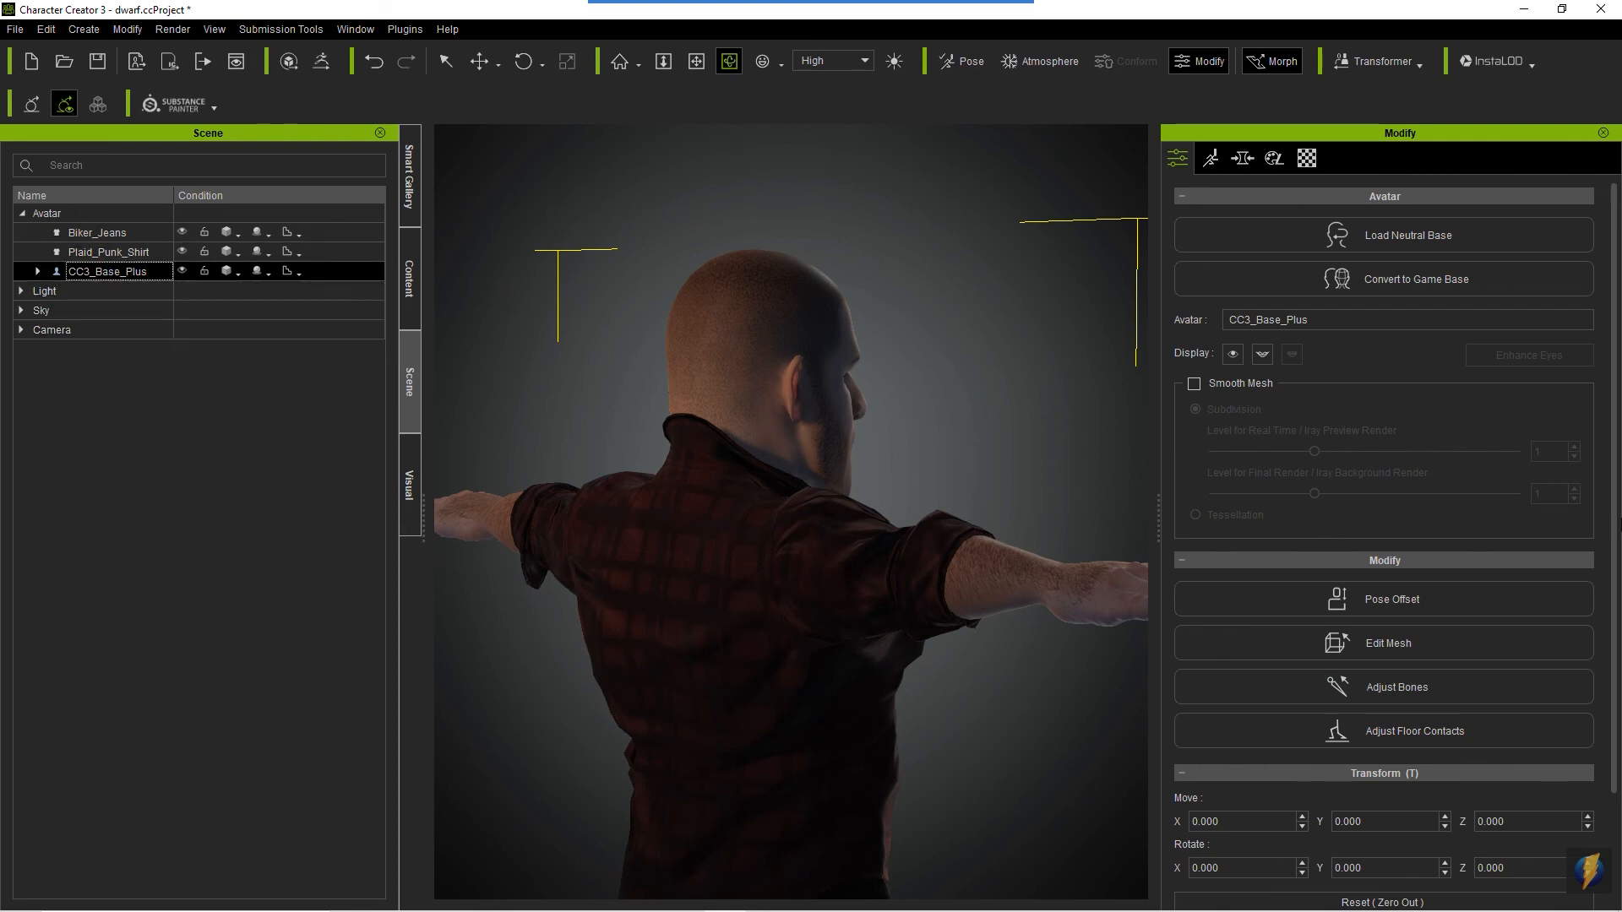
left_click(873, 33)
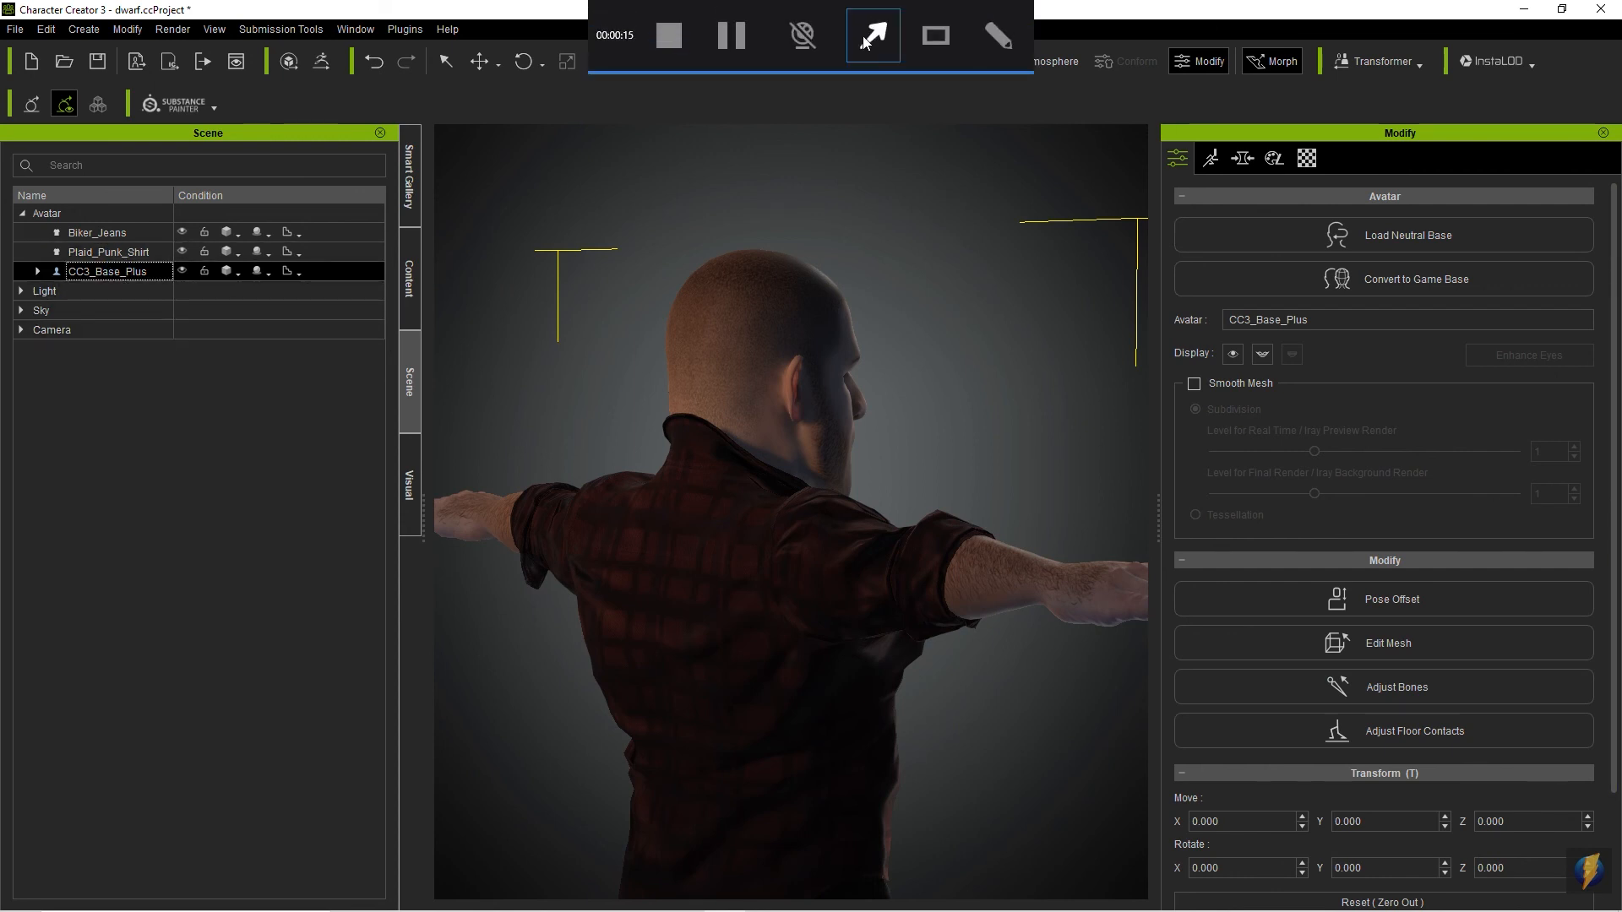
mouse_move(213, 697)
left_mouse_down()
mouse_move(216, 490)
mouse_move(127, 271)
mouse_move(341, 350)
mouse_move(394, 397)
mouse_move(282, 452)
mouse_move(229, 281)
left_mouse_up()
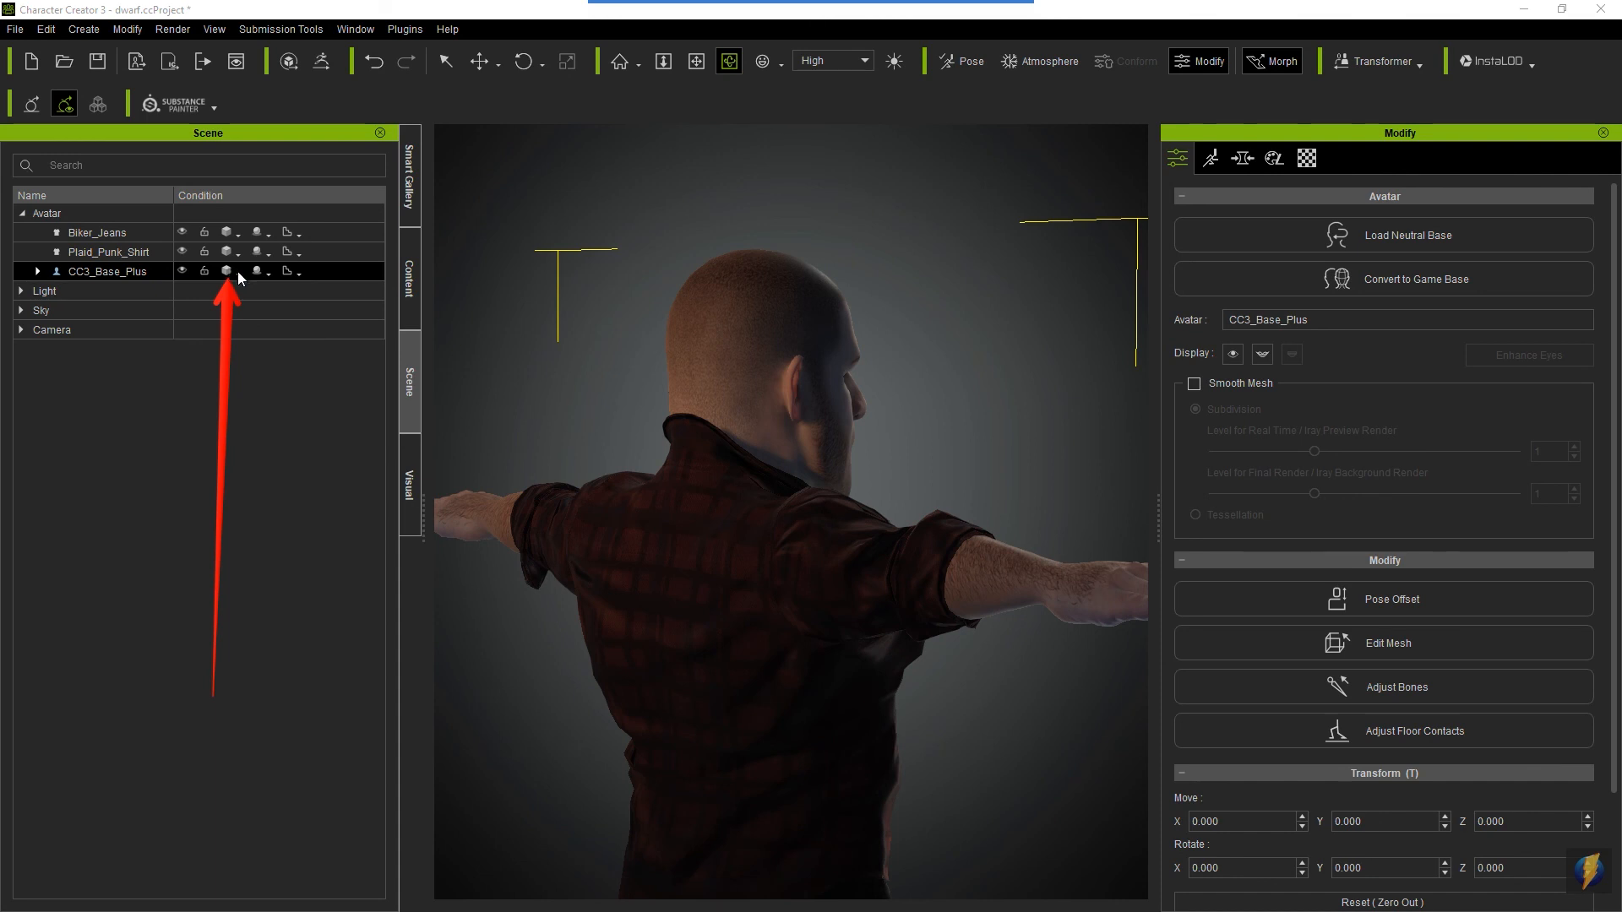
left_click(237, 271)
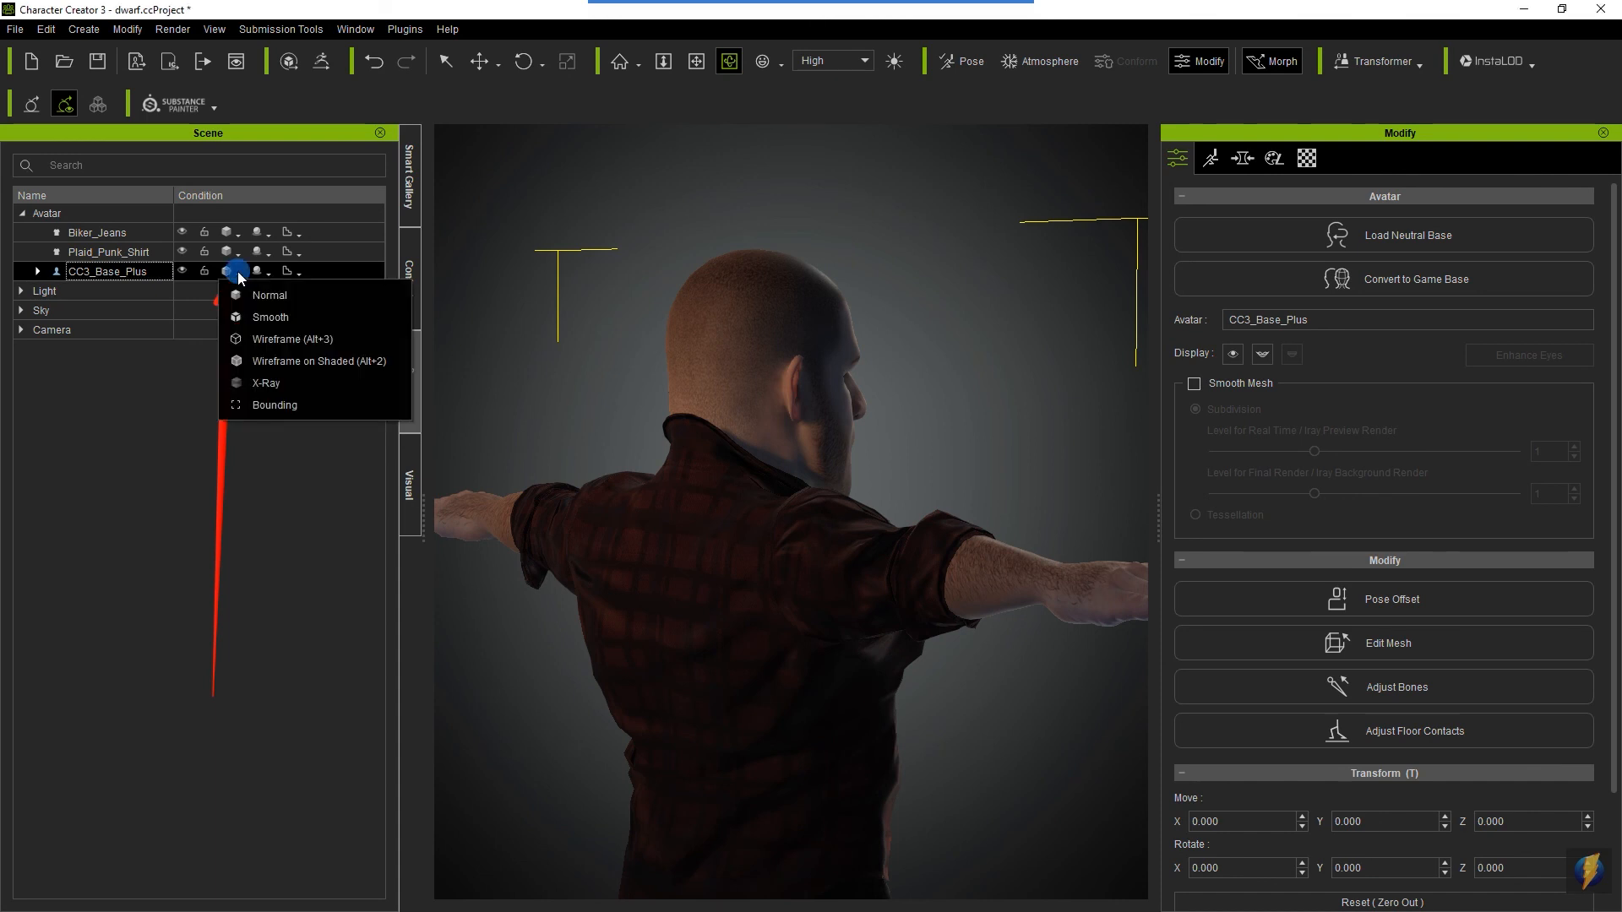
left_click(256, 315)
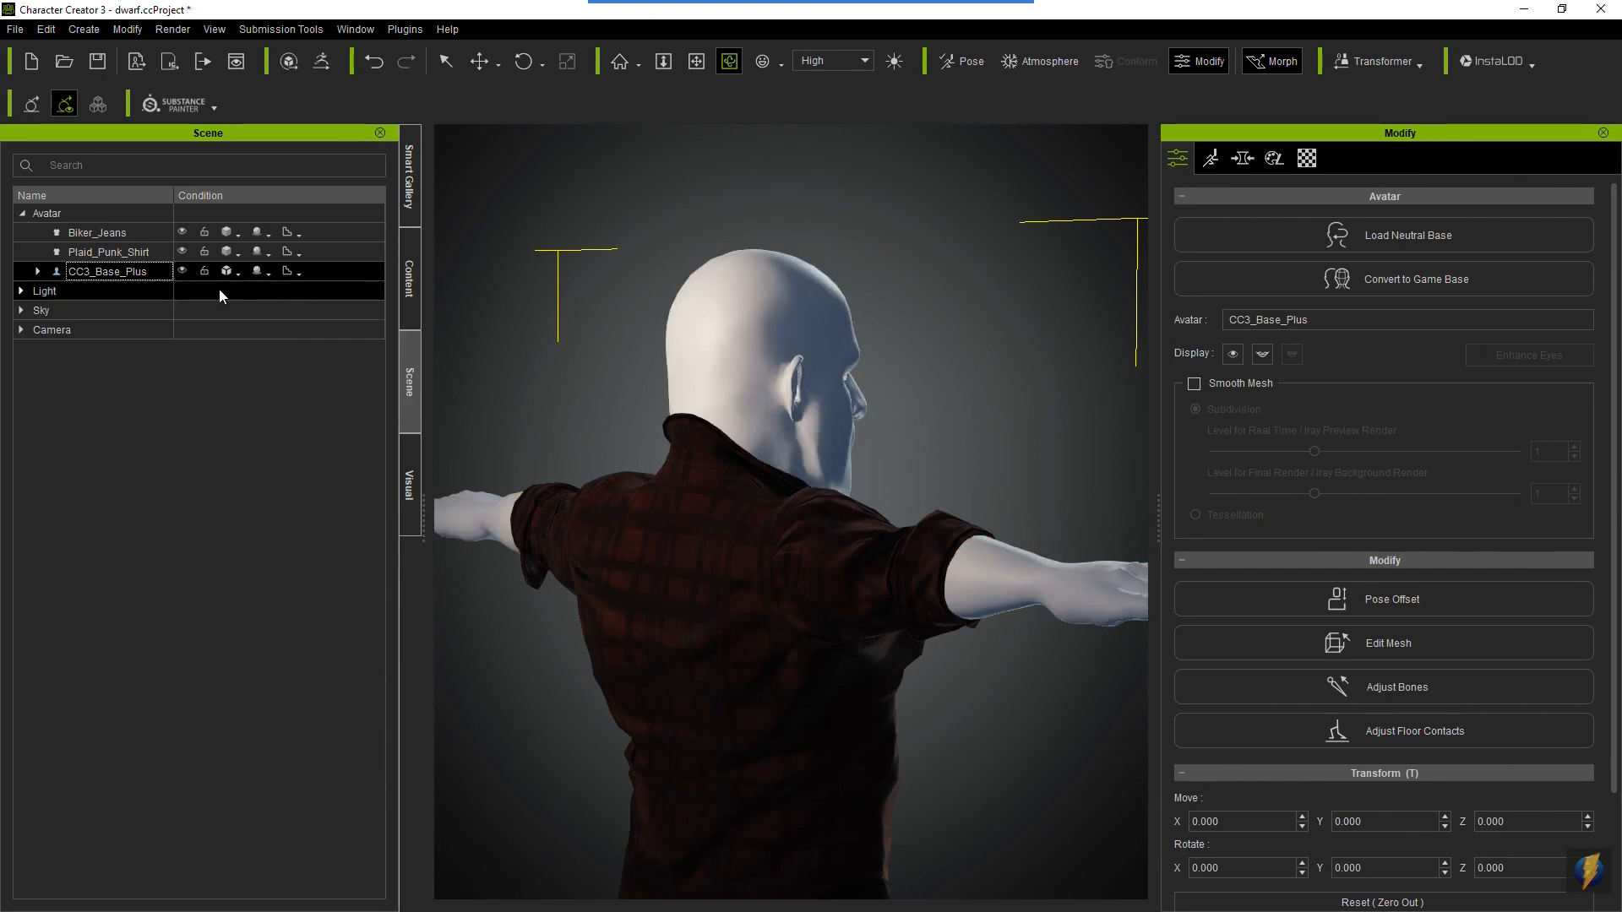
left_click(234, 273)
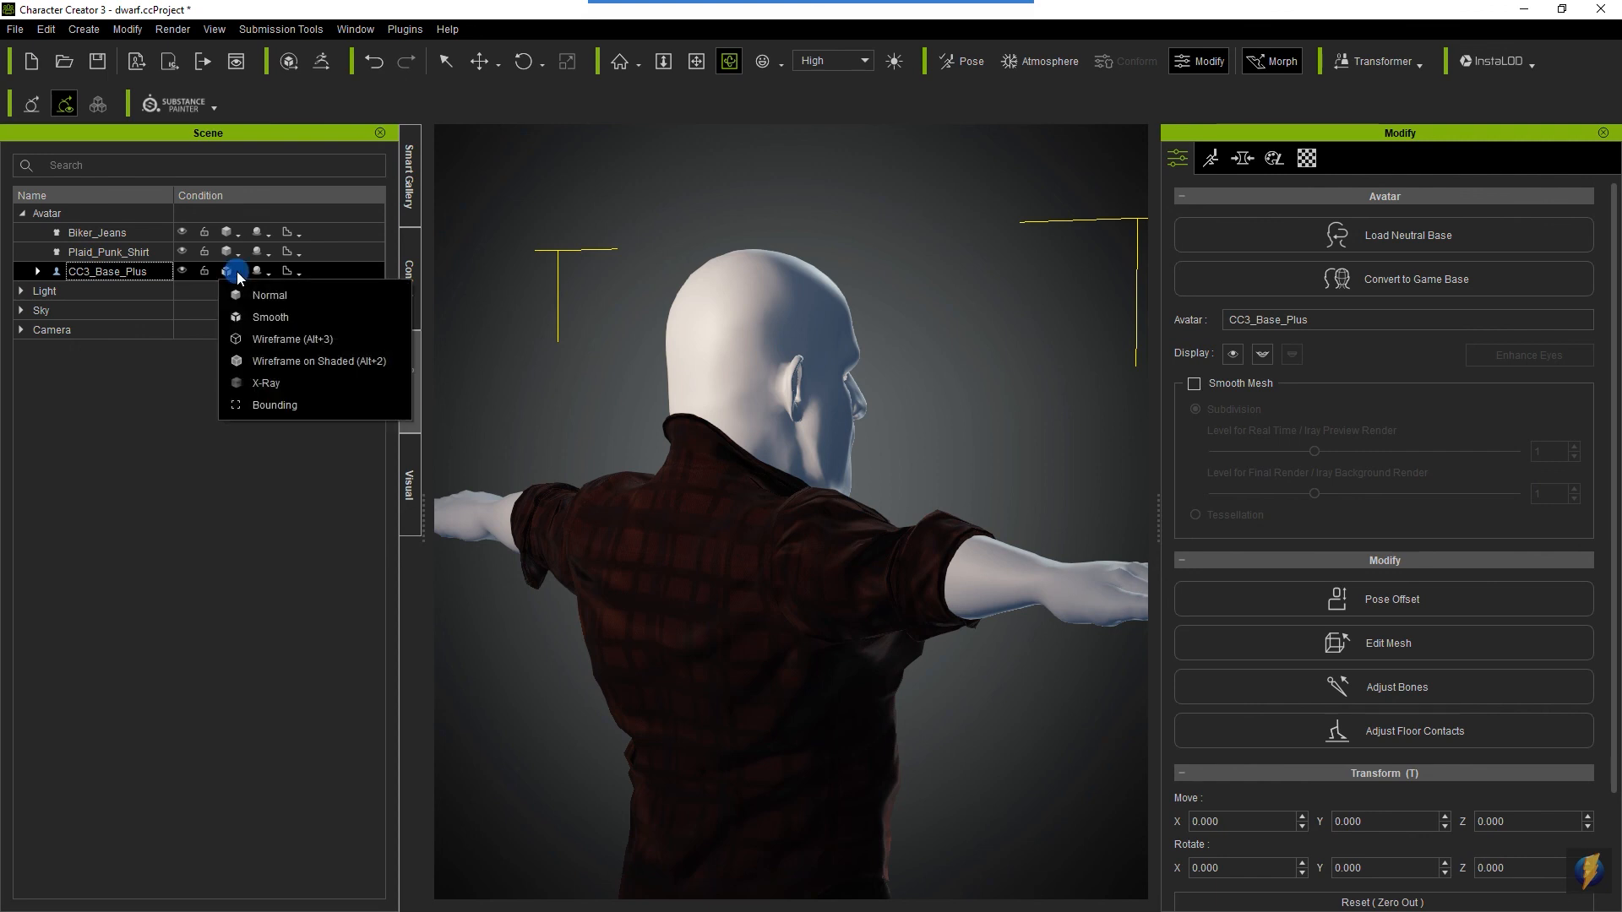
left_click(258, 341)
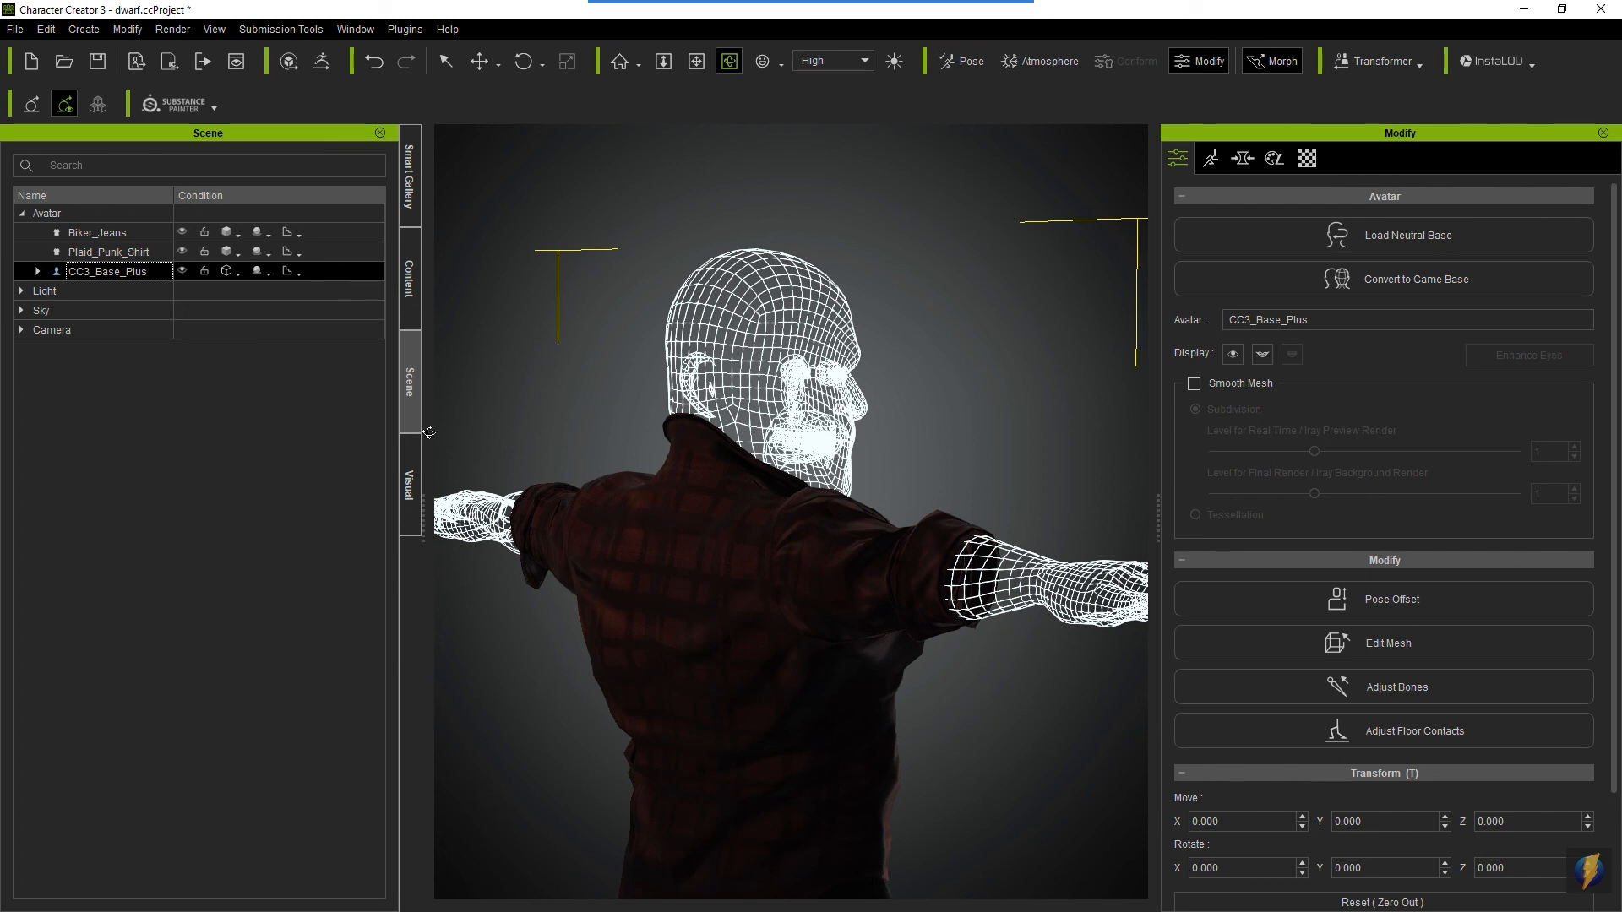
- Start Edit Mesh on Plaid_Punk_Shirt and select the vertices at the back of the collar with Soft Selection
left_click(108, 252)
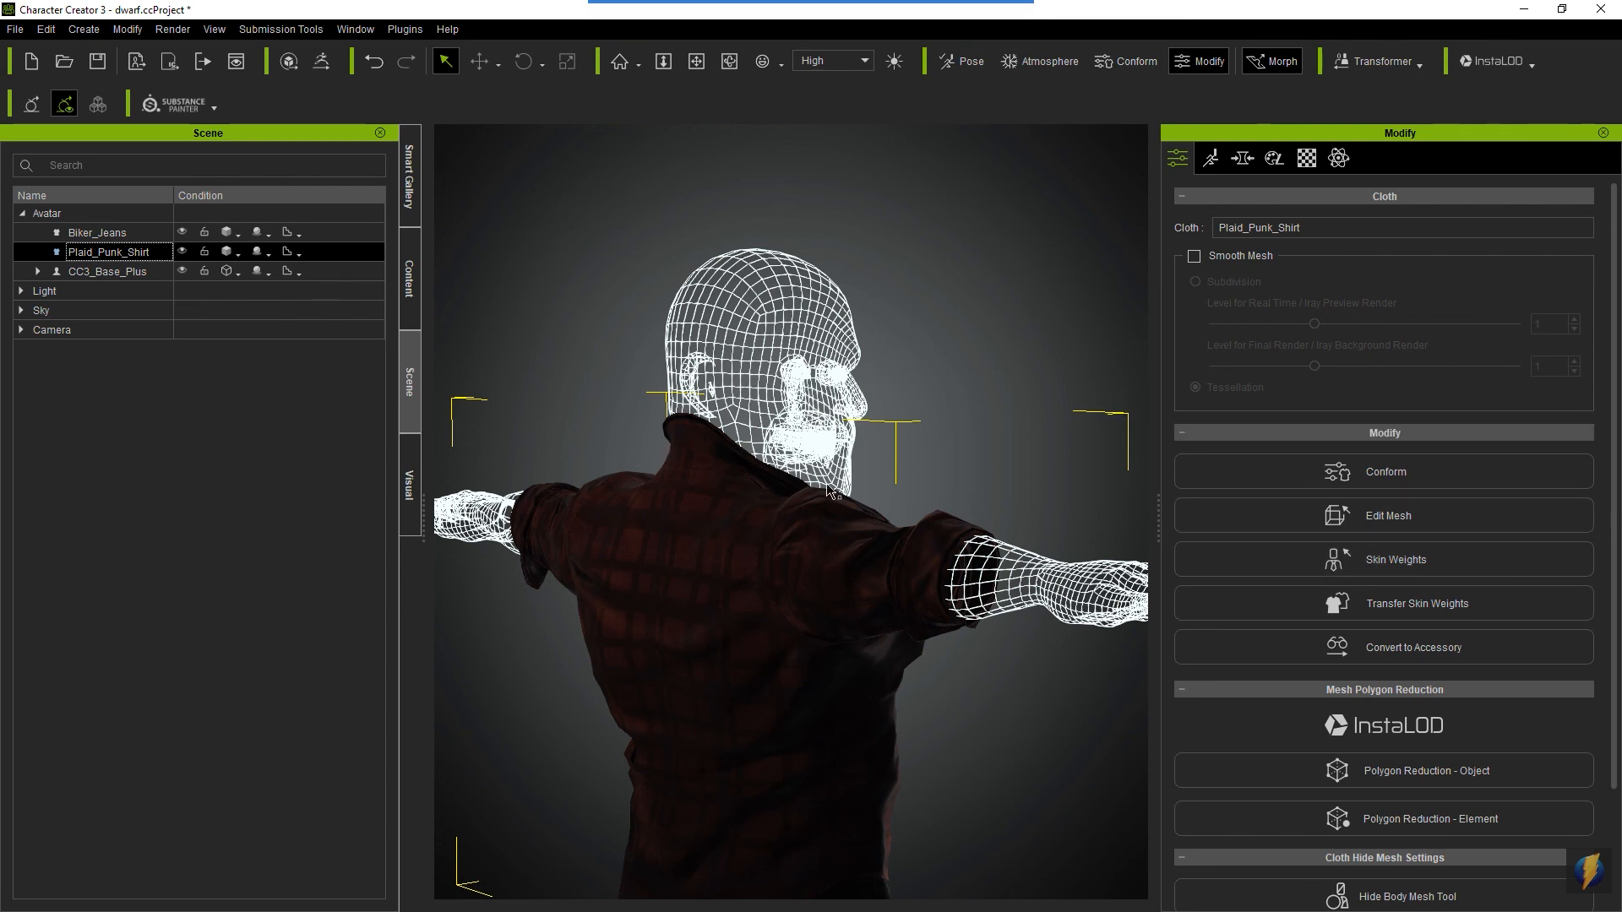
left_click(1390, 515)
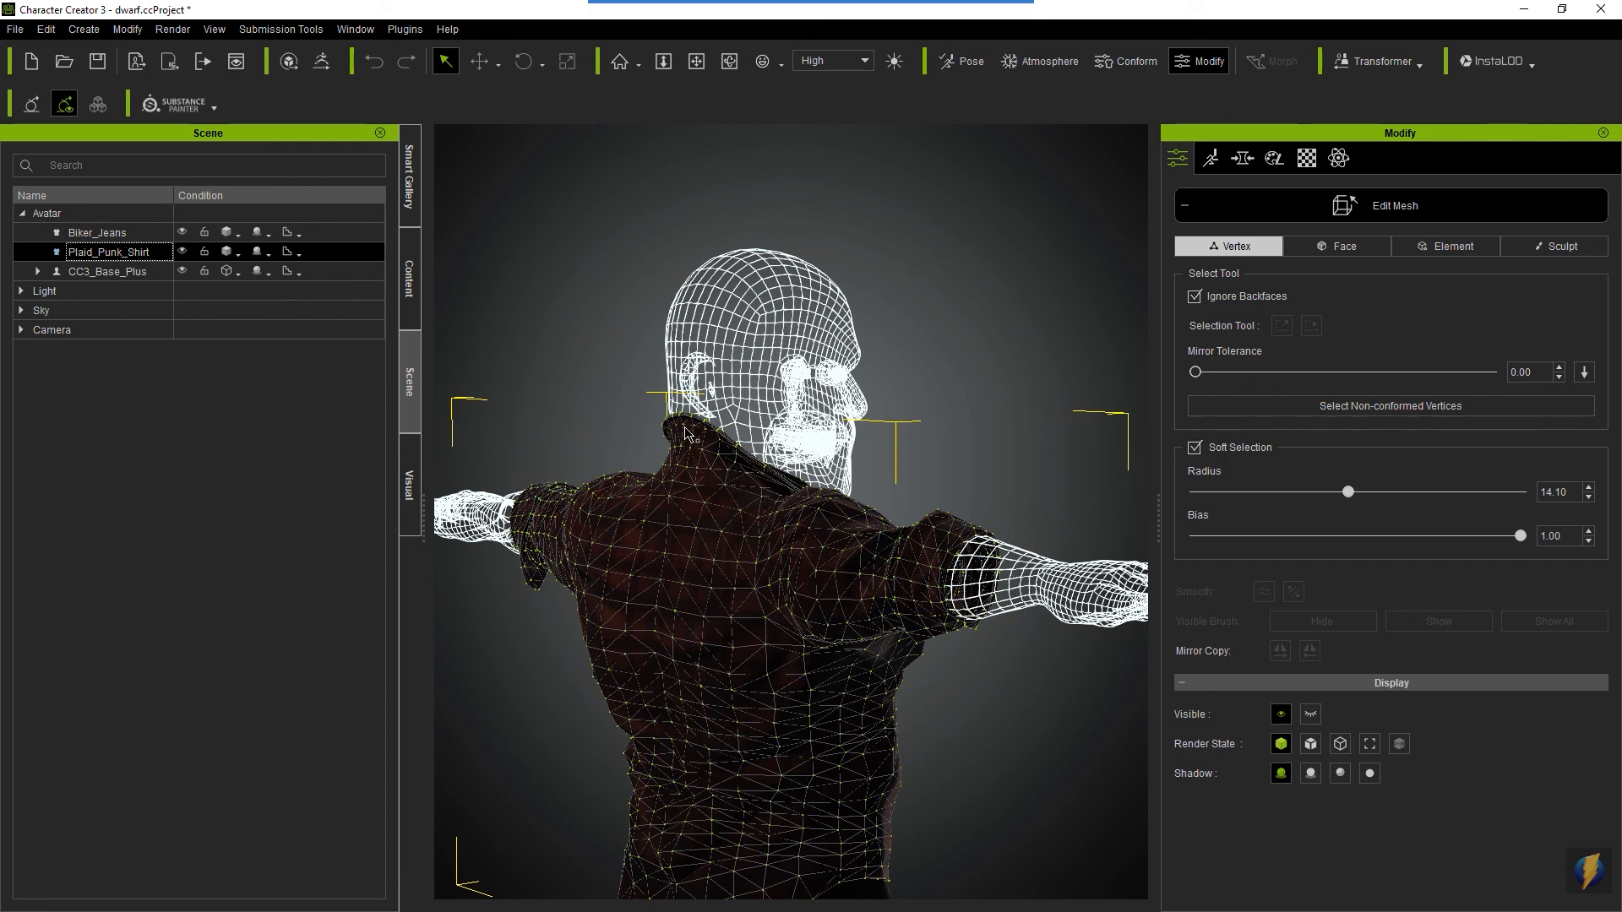
left_click_drag(686, 432, 769, 460)
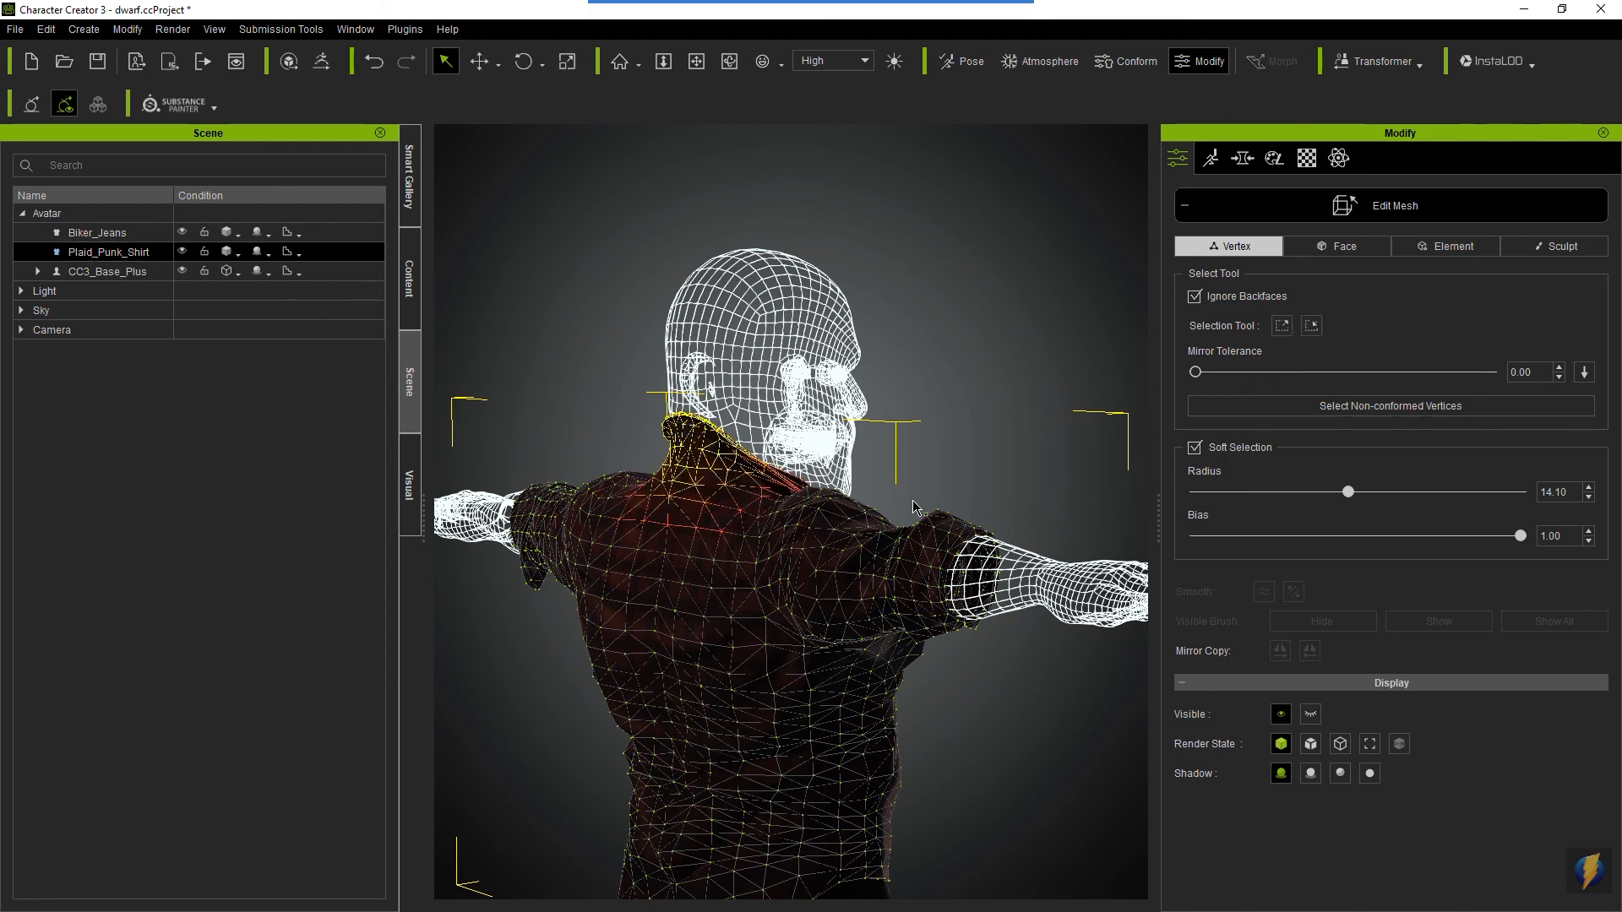
scroll(782, 563, "up", 5)
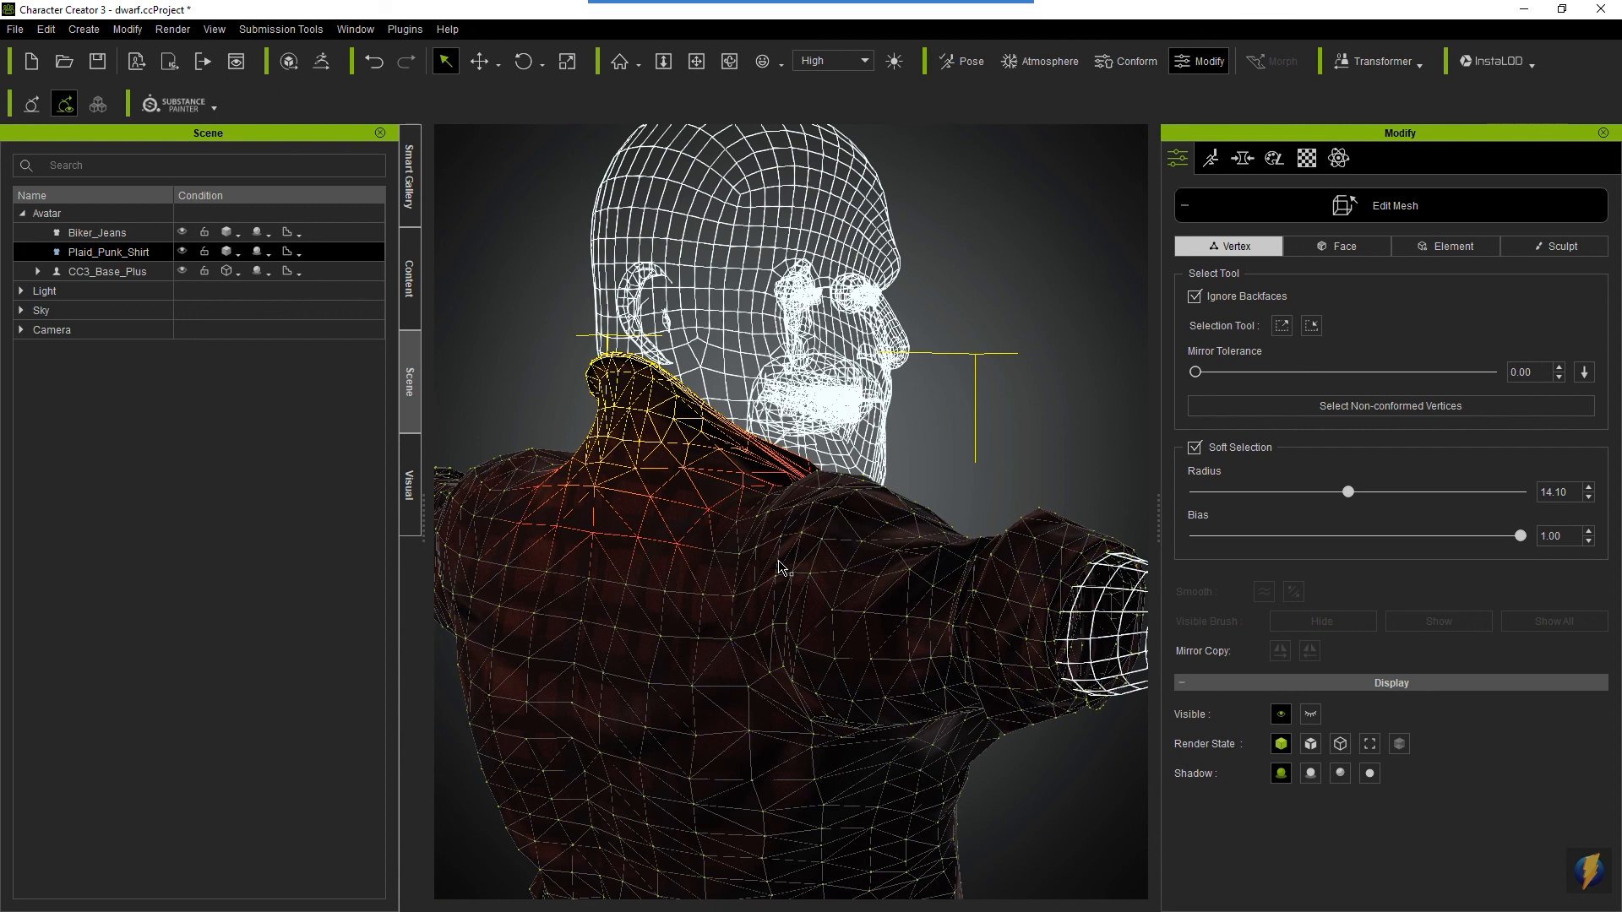
- Move the selected back collar vertices slightly outward from the neck and downward, and check the collar from the front
key("w")
left_click_drag(530, 385, 518, 384)
left_click_drag(614, 267, 615, 288)
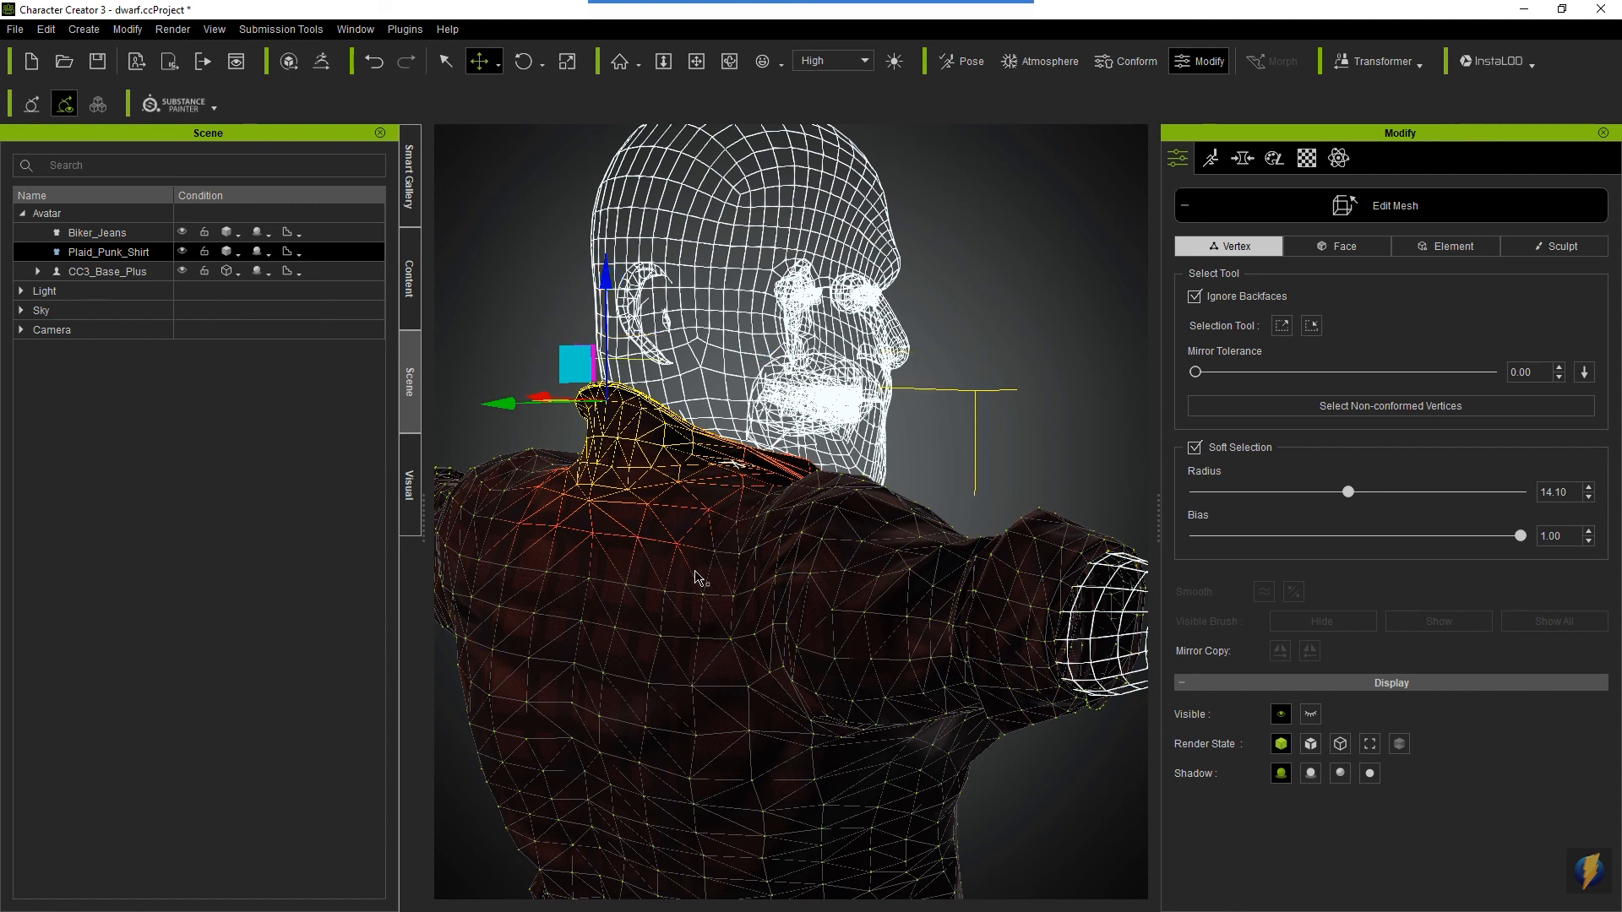
right_click_drag(754, 592, 579, 507)
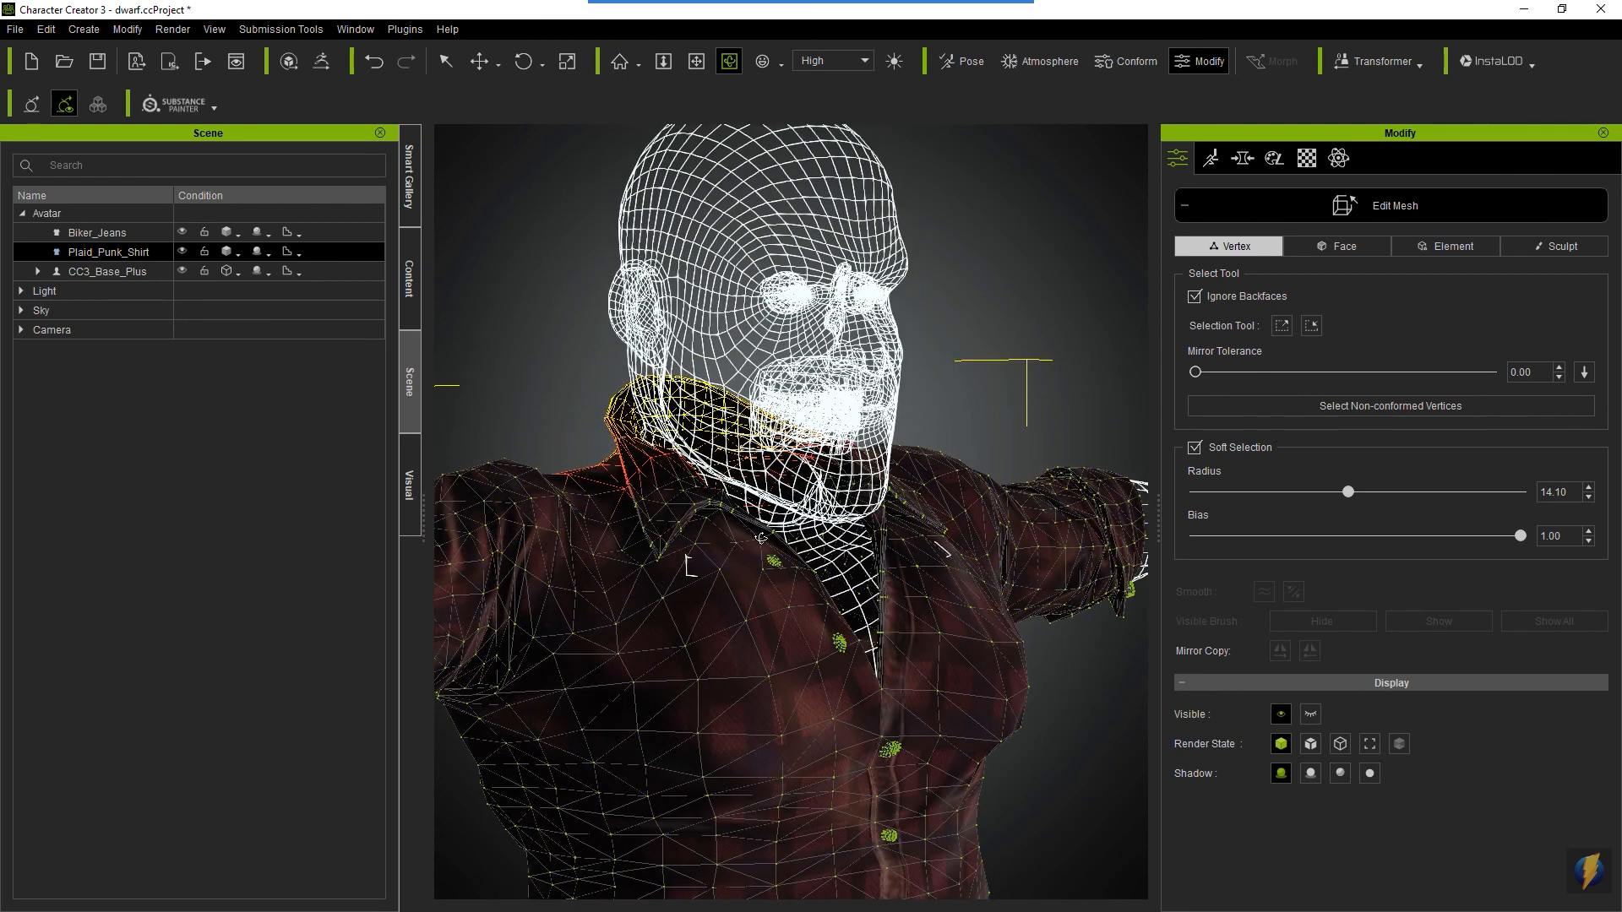
scroll(794, 485, "down", 4)
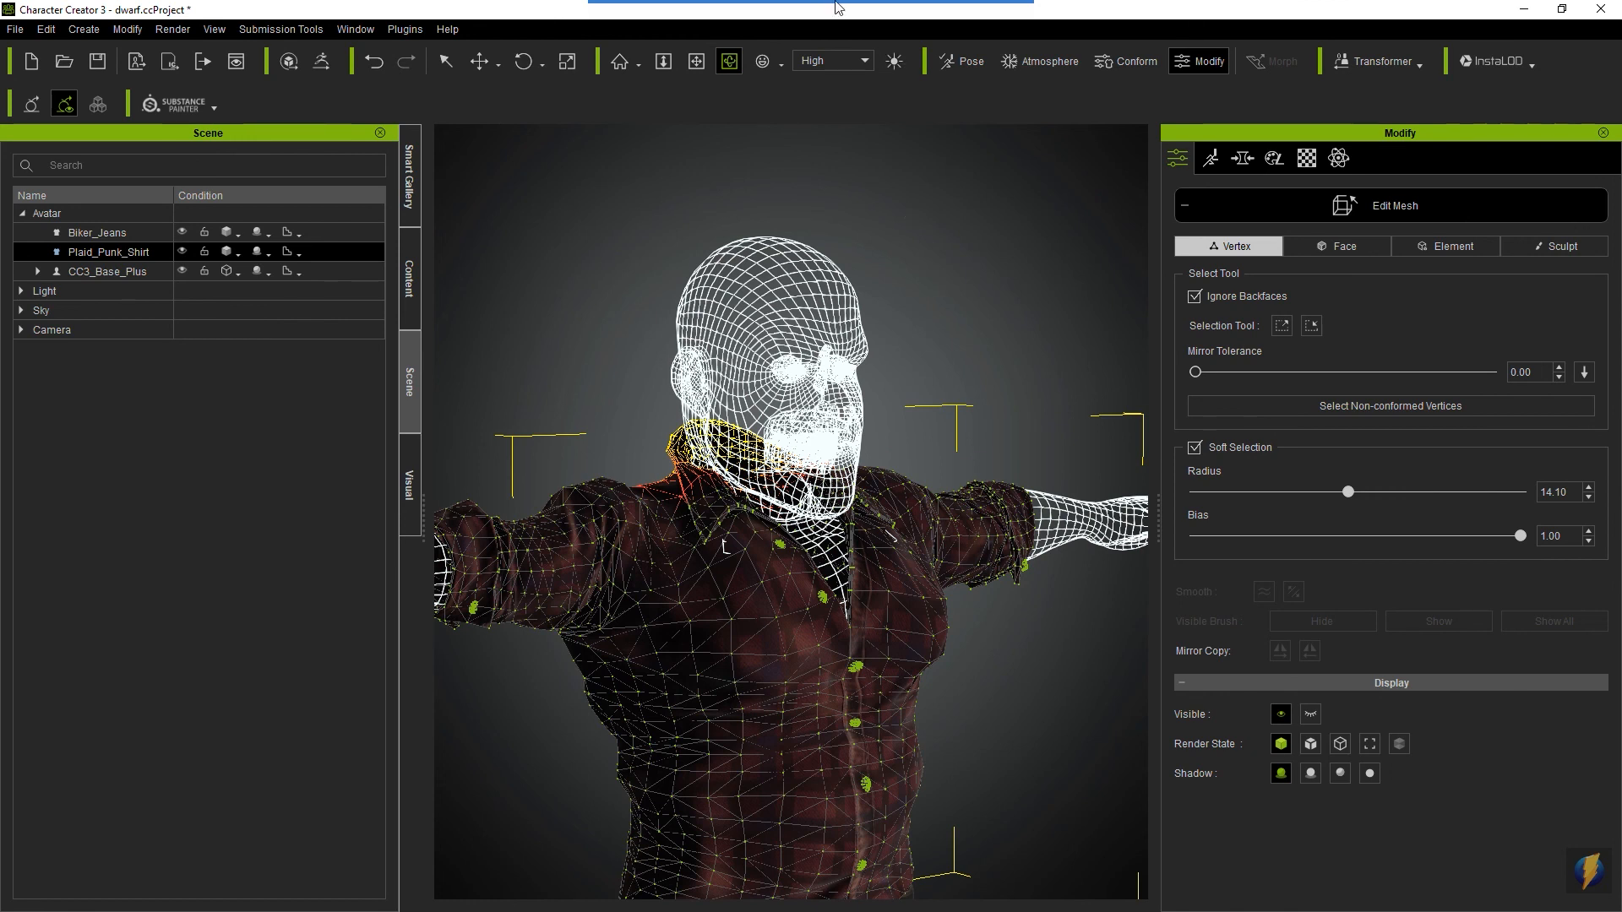
- Exit Edit Mesh mode on the shirt and return the CC3_Base_Plus body to the Normal render state
mouse_move(836, 6)
left_click(870, 34)
left_click_drag(934, 273, 1179, 205)
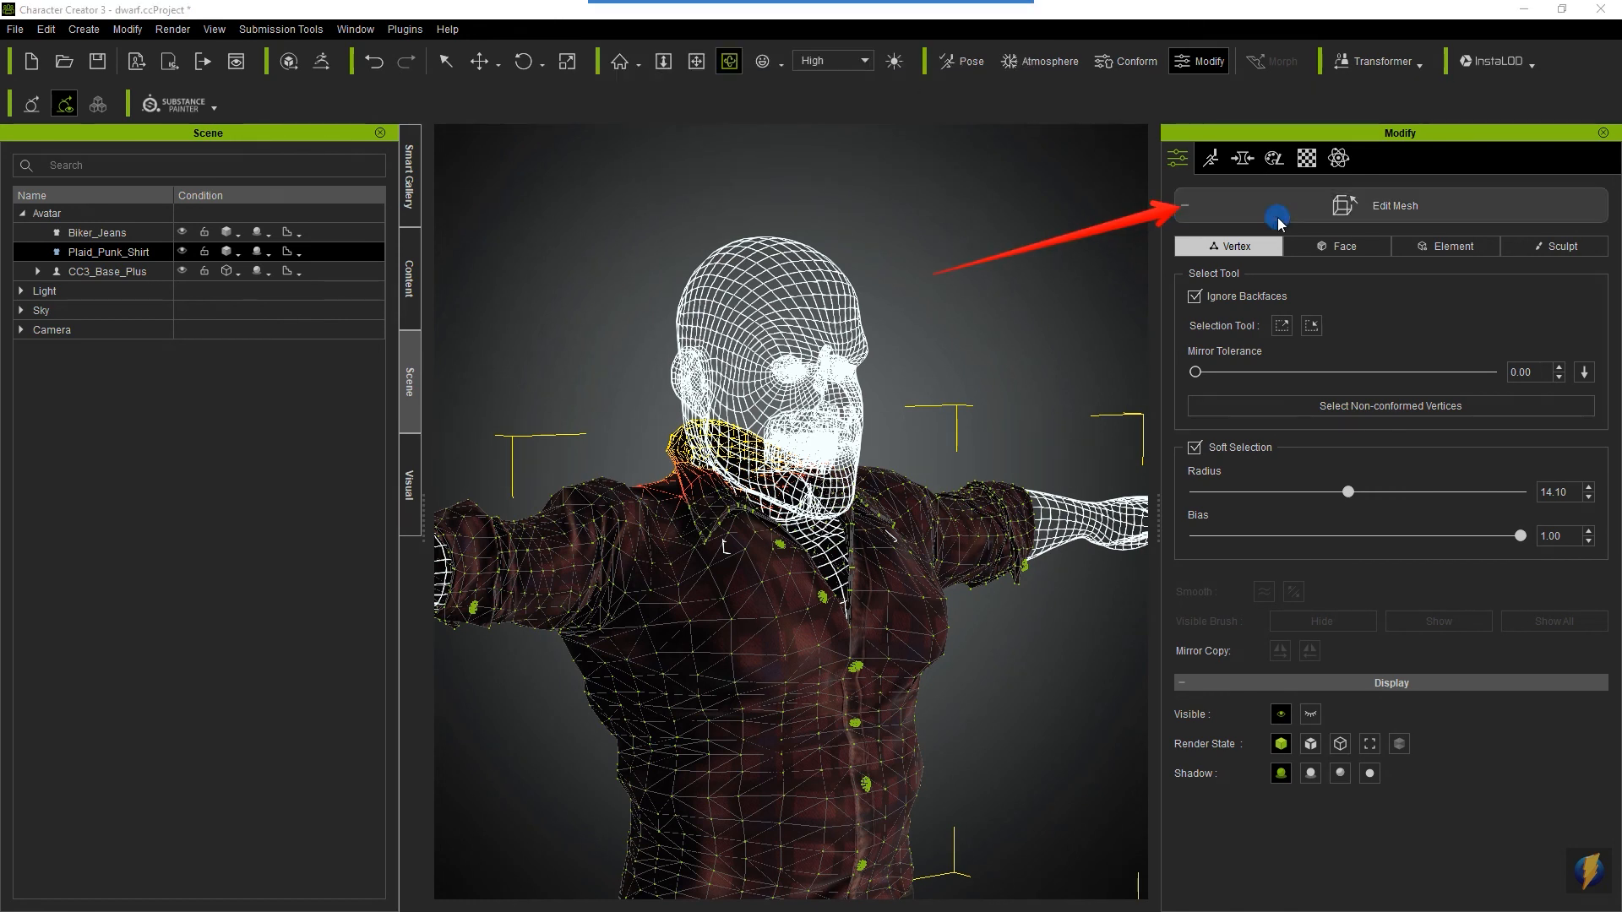
left_click(1306, 203)
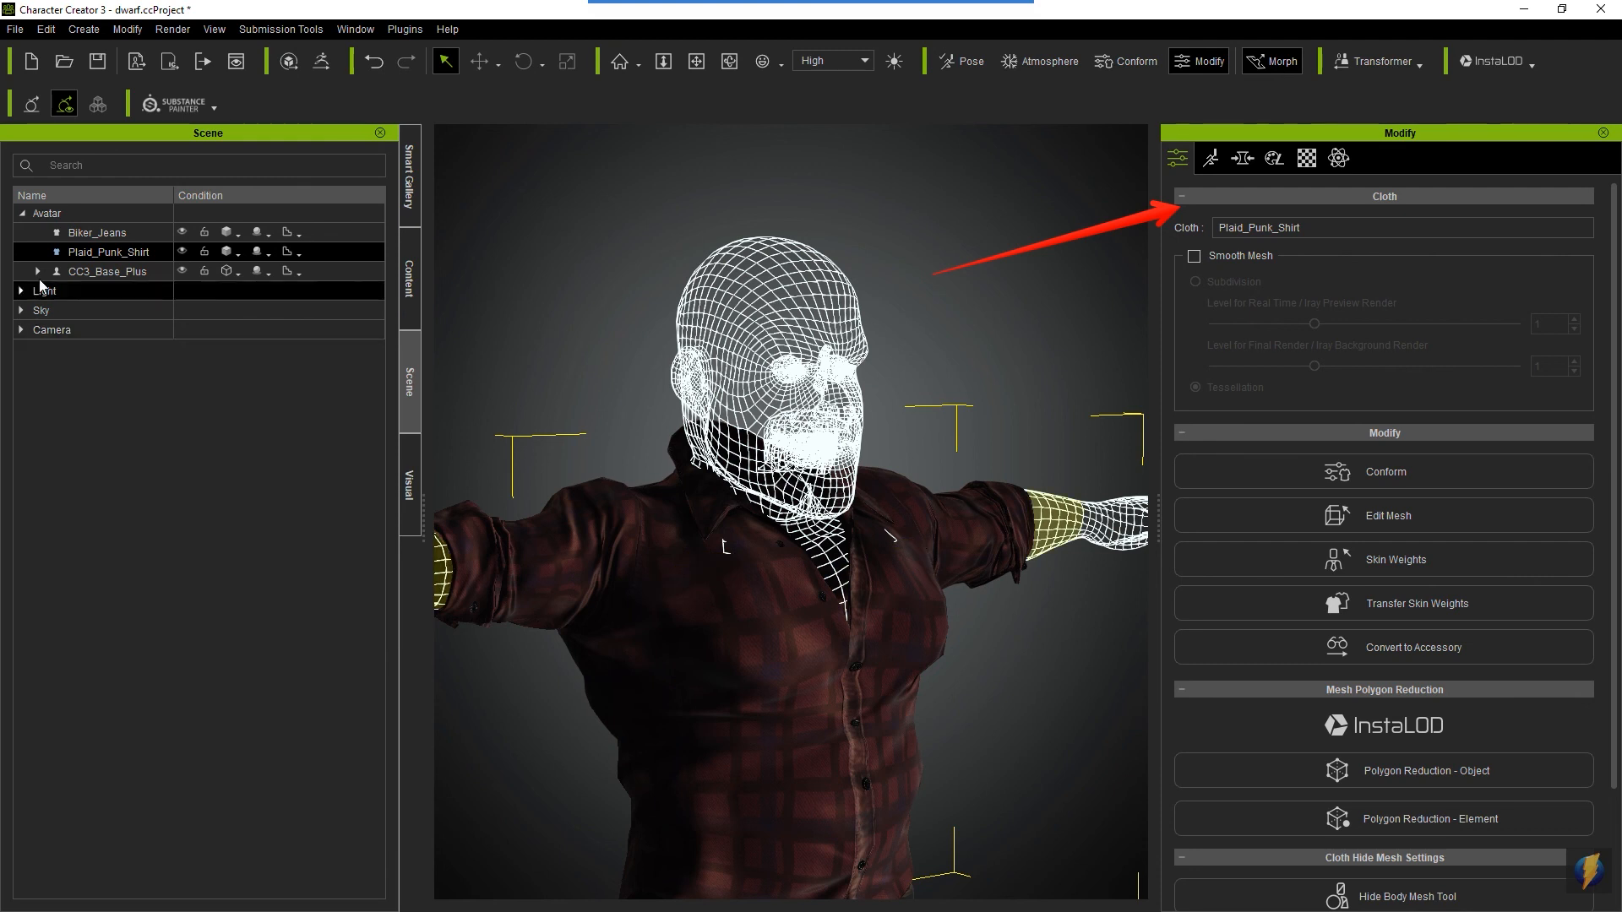
left_click(236, 273)
left_click(250, 293)
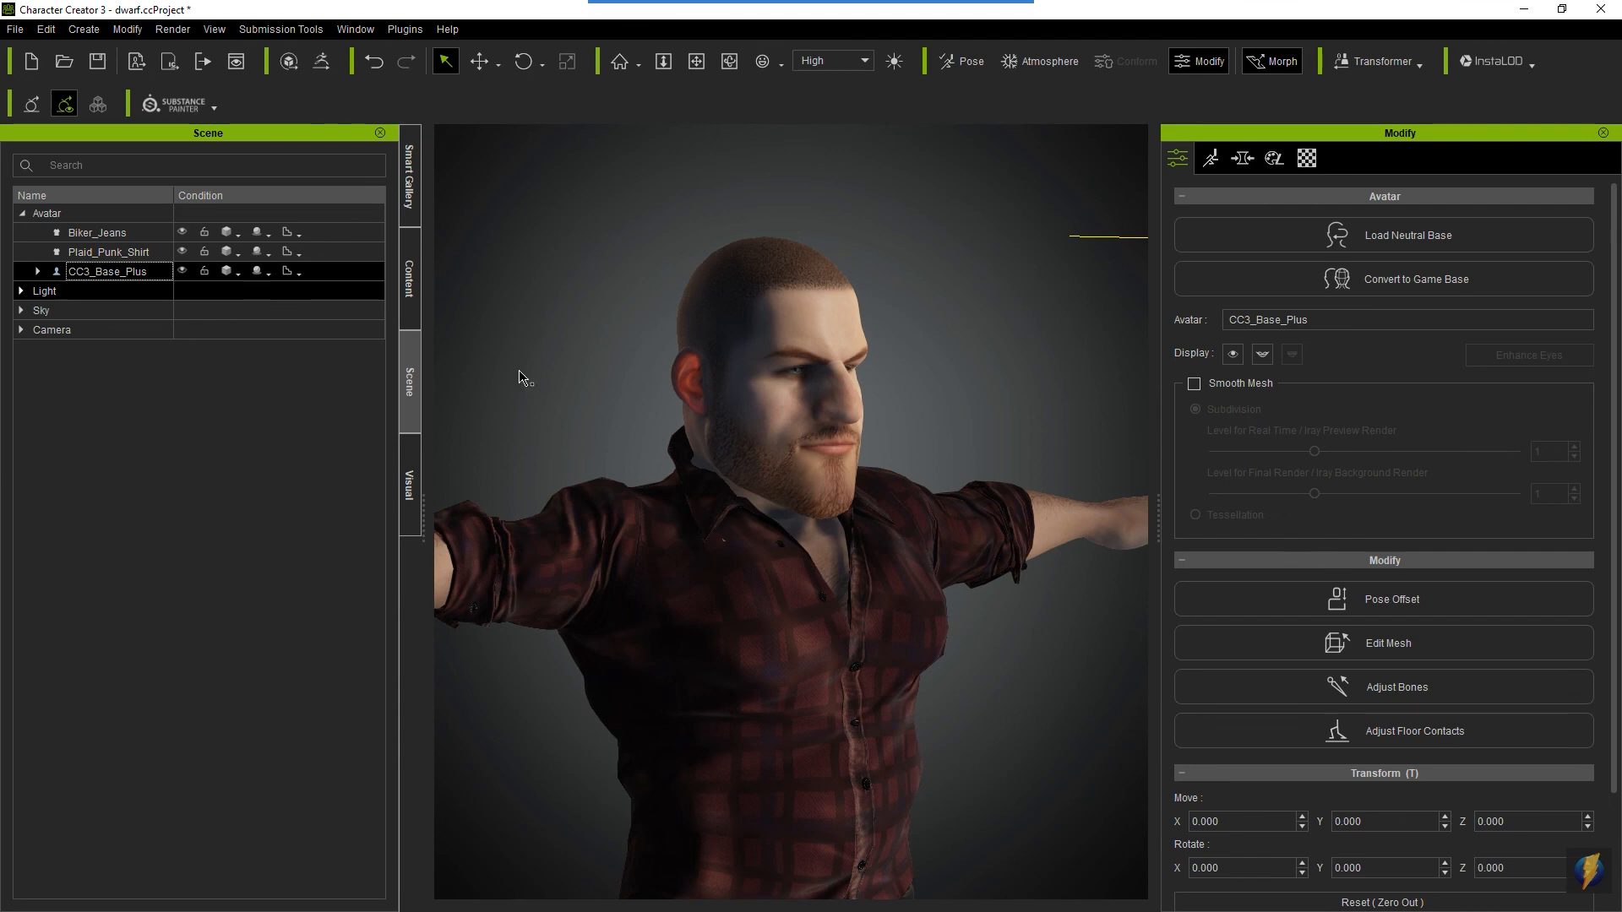
- Examine the reshaped collar from behind and the whole clothed dwarf from the front
mouse_move(976, 577)
right_mouse_down()
mouse_move(683, 567)
mouse_move(948, 470)
mouse_move(738, 555)
mouse_move(662, 718)
mouse_move(669, 814)
right_mouse_up()
scroll(771, 601, "up", 6)
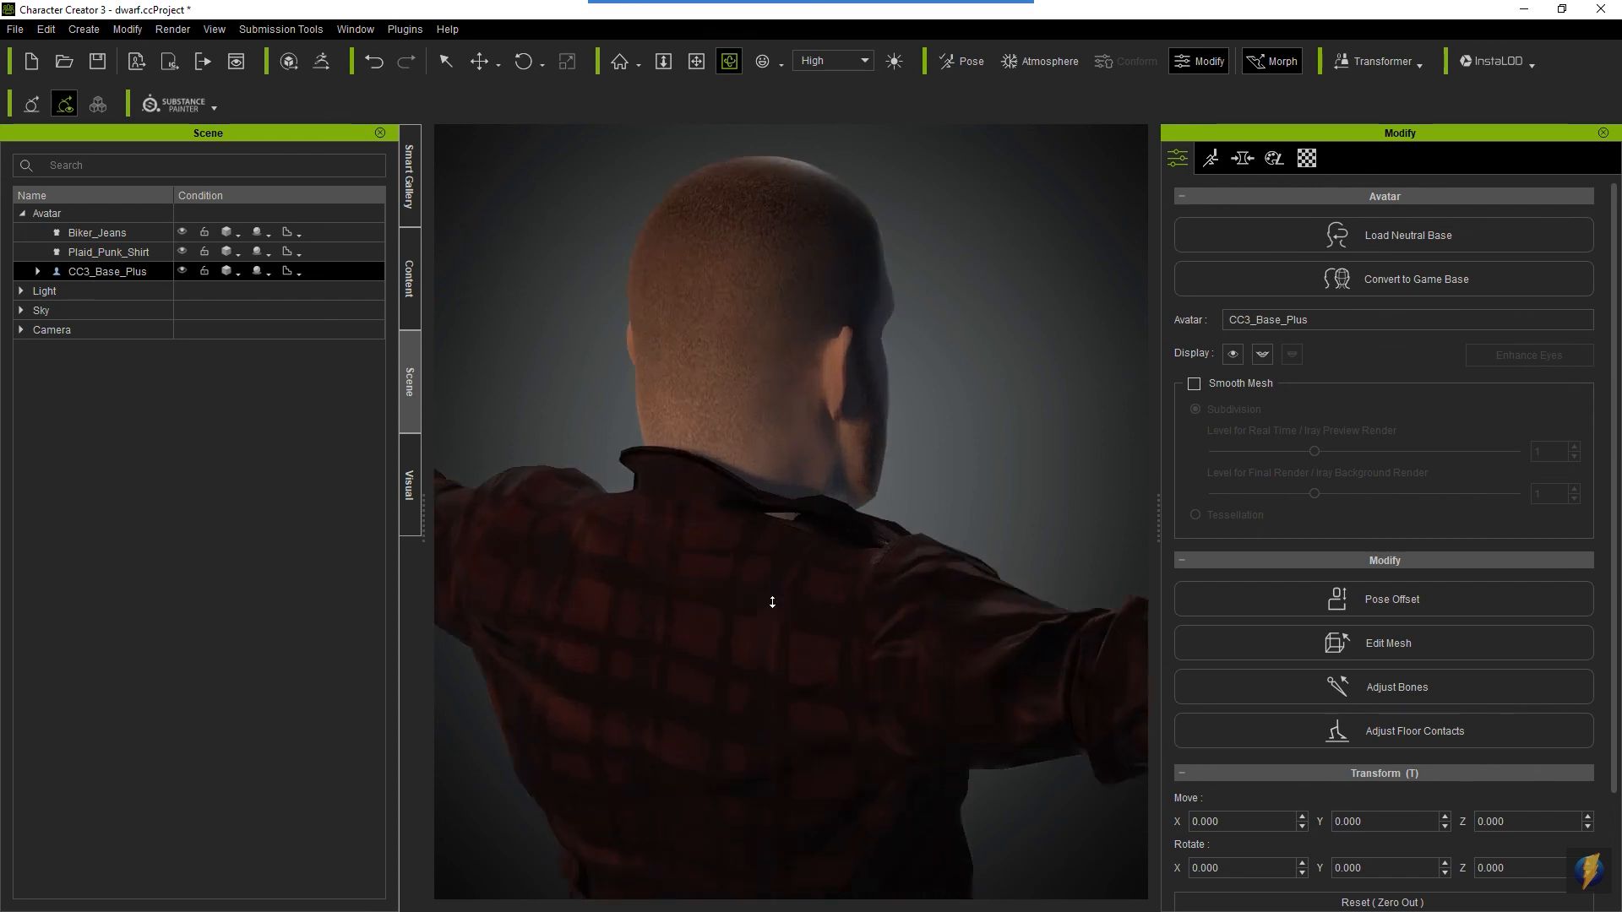
scroll(772, 603, "down", 2)
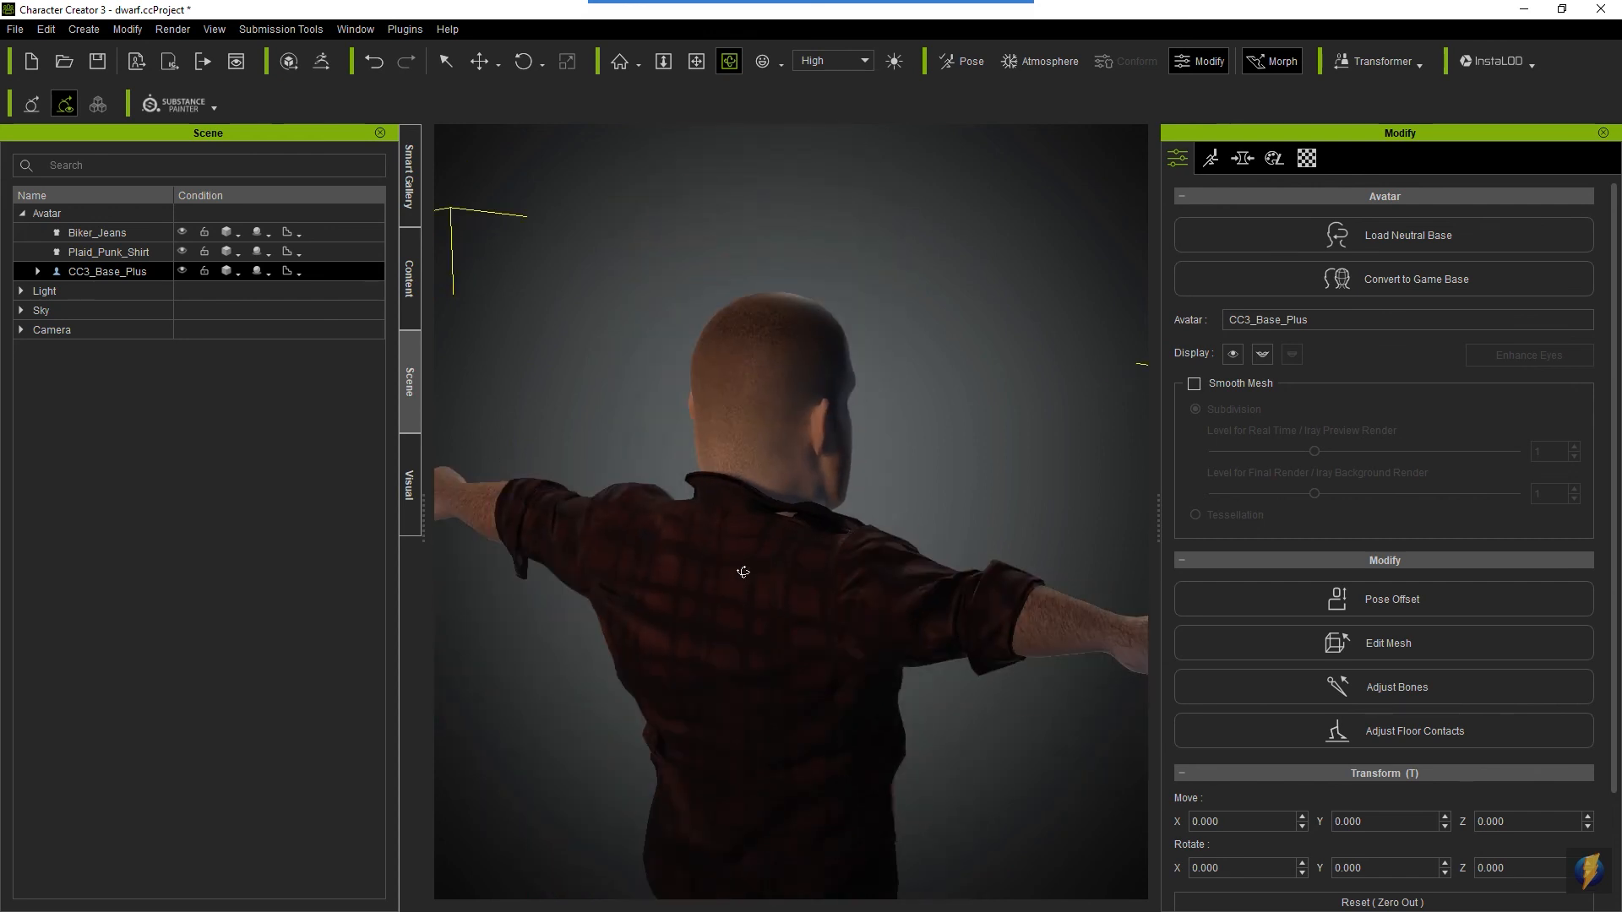
middle_click_drag(952, 594, 931, 474)
right_click_drag(919, 627, 879, 663)
middle_click_drag(886, 697, 865, 561)
scroll(870, 574, "down", 2)
right_click_drag(870, 574, 705, 541)
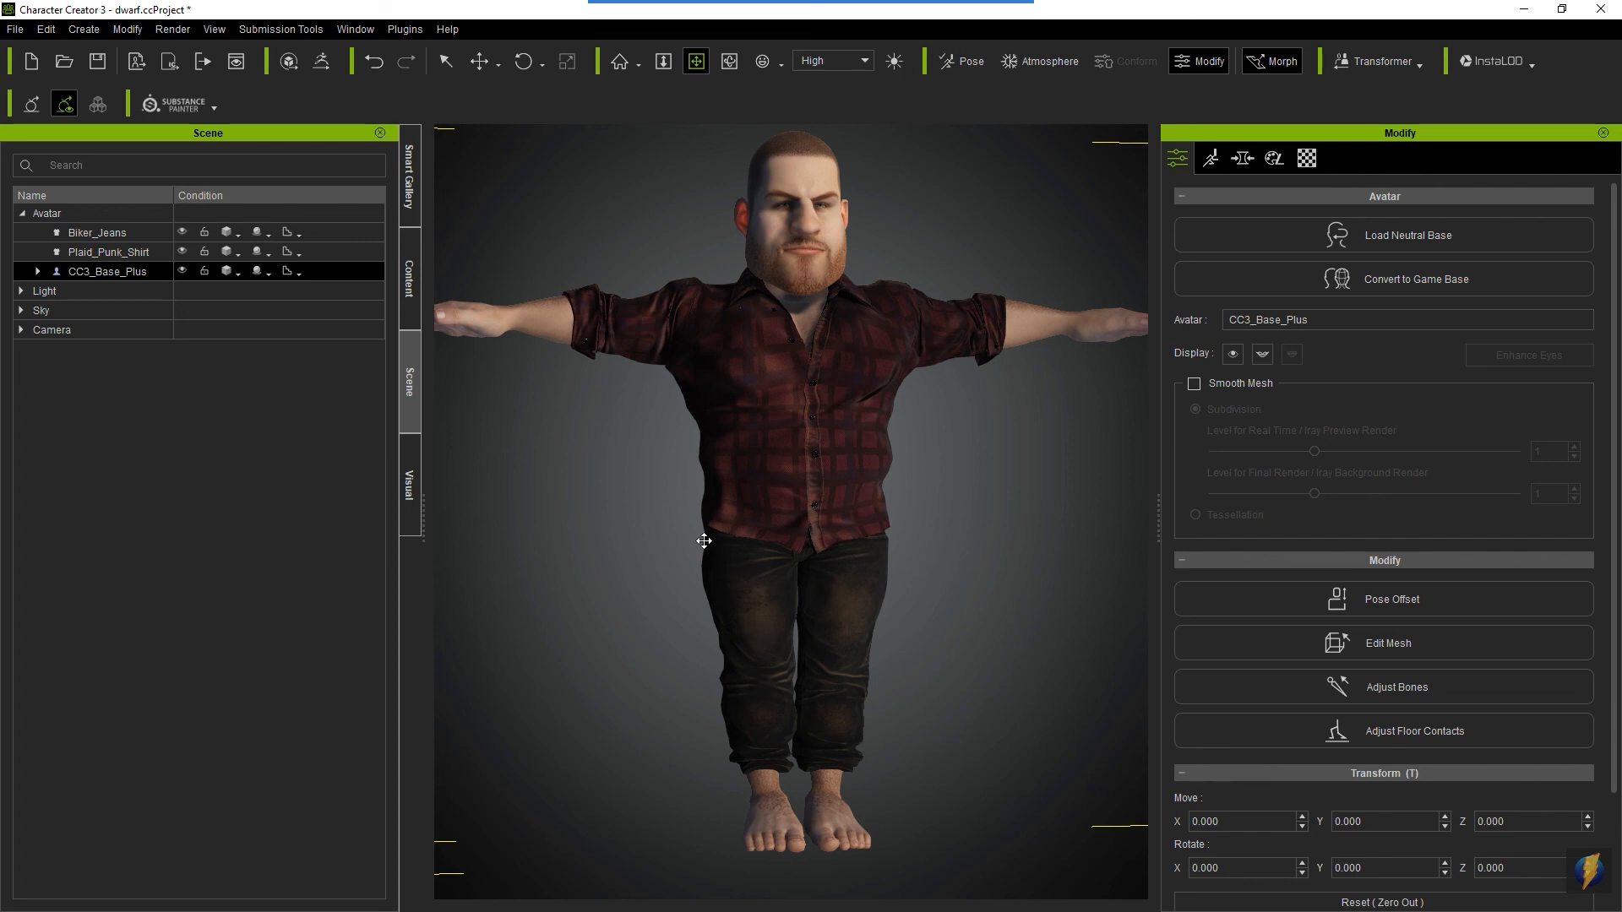
- Save the dwarf project and look over the full figure
key("ctrl+s")
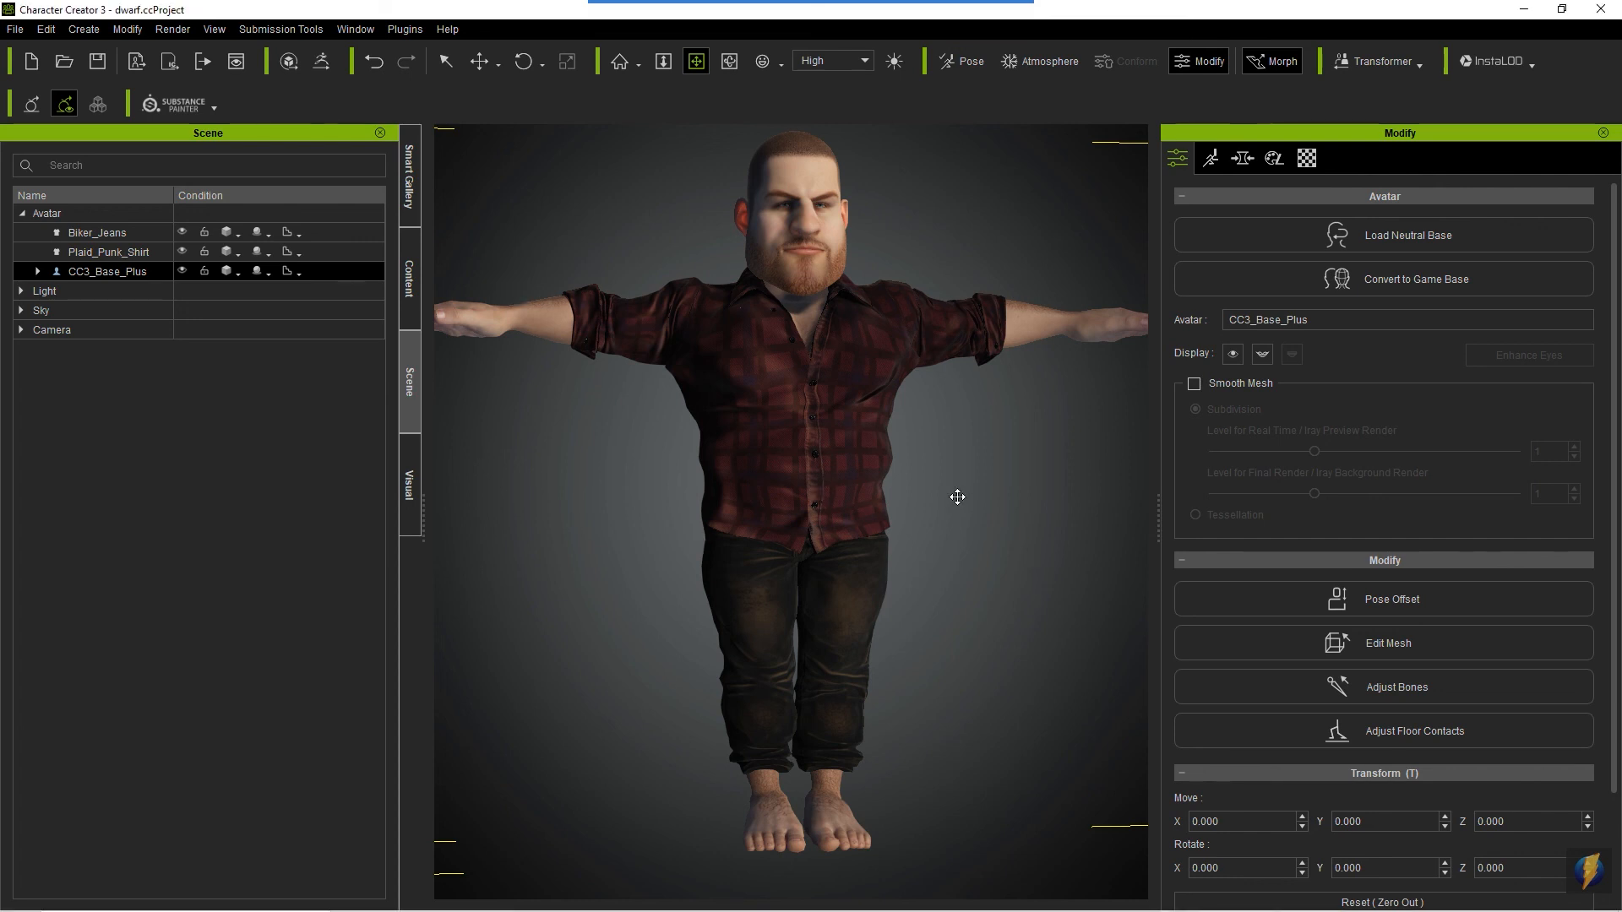
scroll(958, 497, "down", 2)
left_click_drag(712, 491, 621, 549)
key("c")
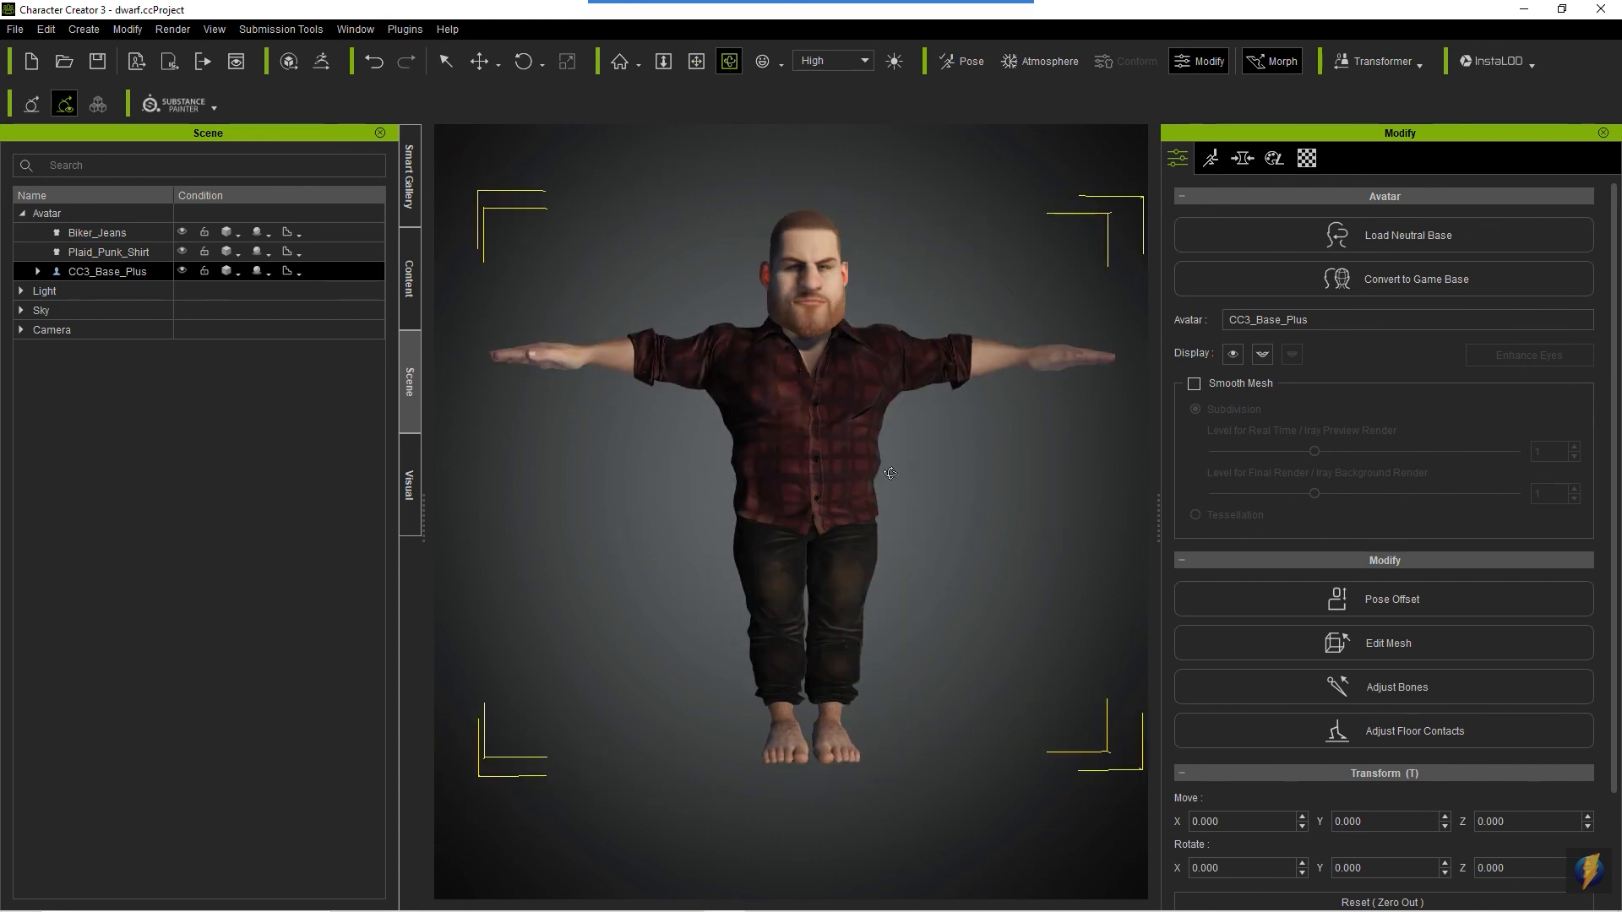
left_click_drag(890, 474, 733, 469)
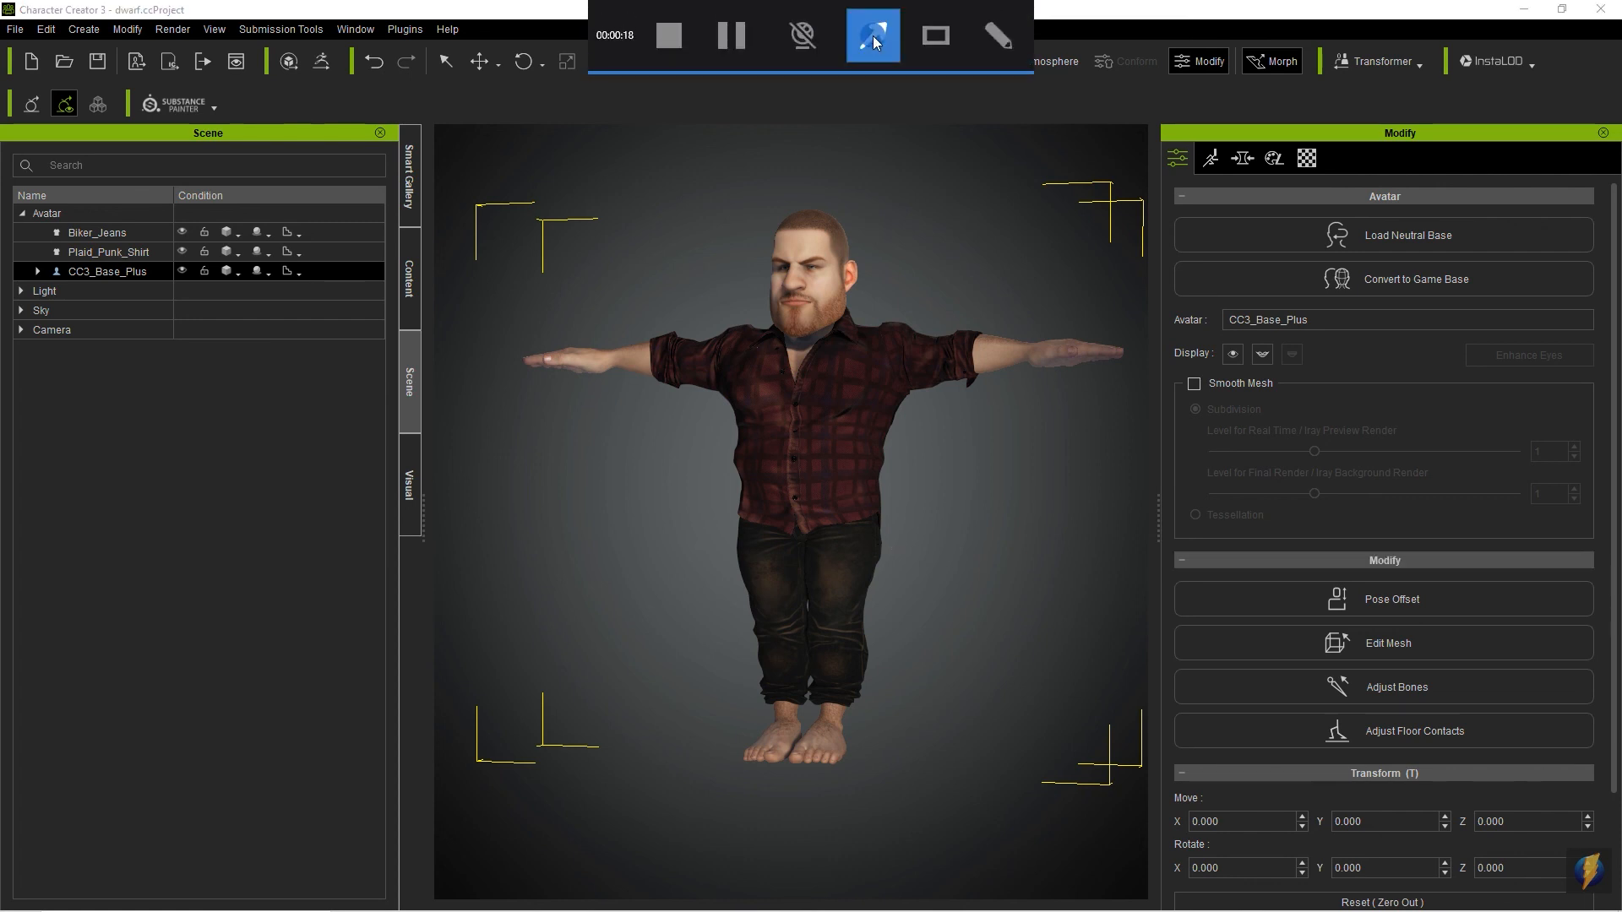
- Export the dwarf with Send Character to iClone and minimize Character Creator to switch to iClone
left_click(16, 30)
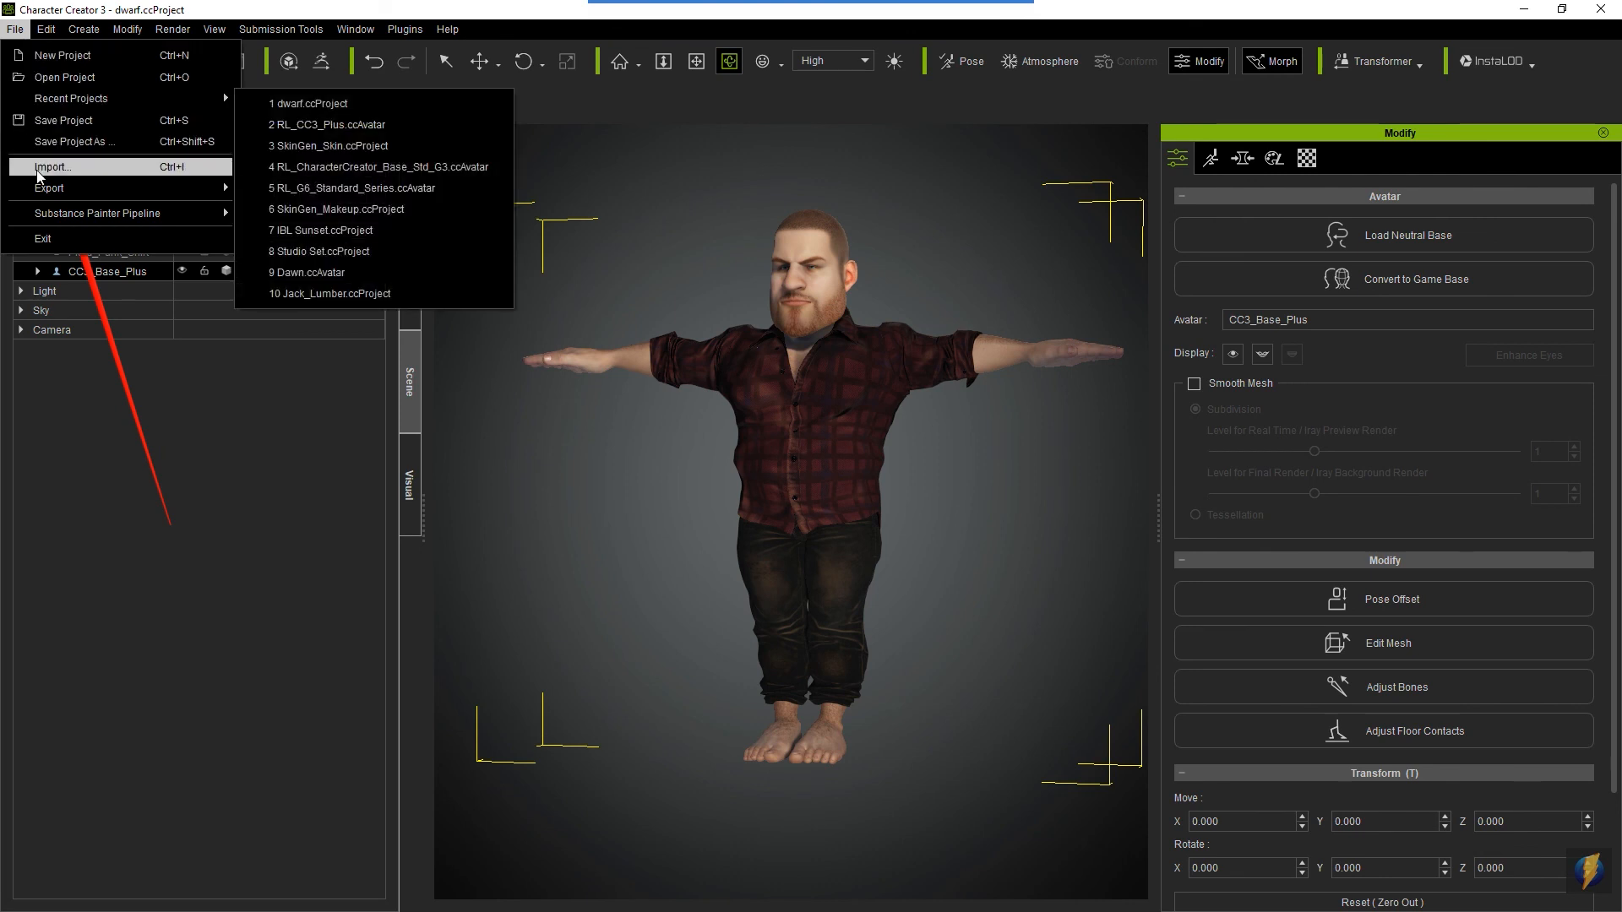
mouse_move(41, 197)
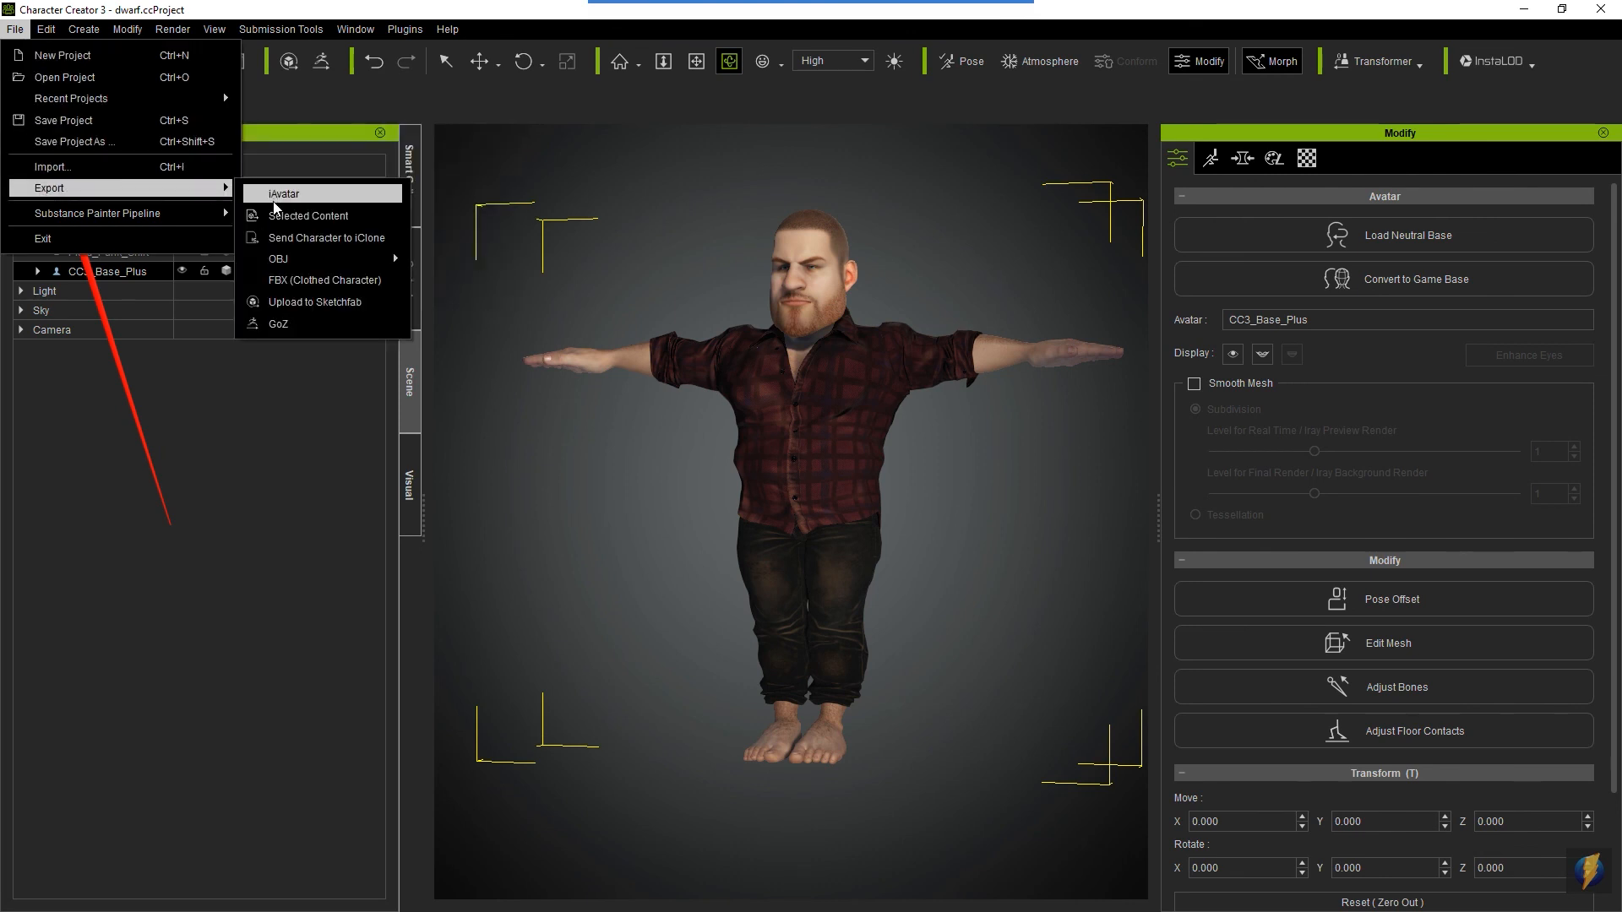
left_click(346, 239)
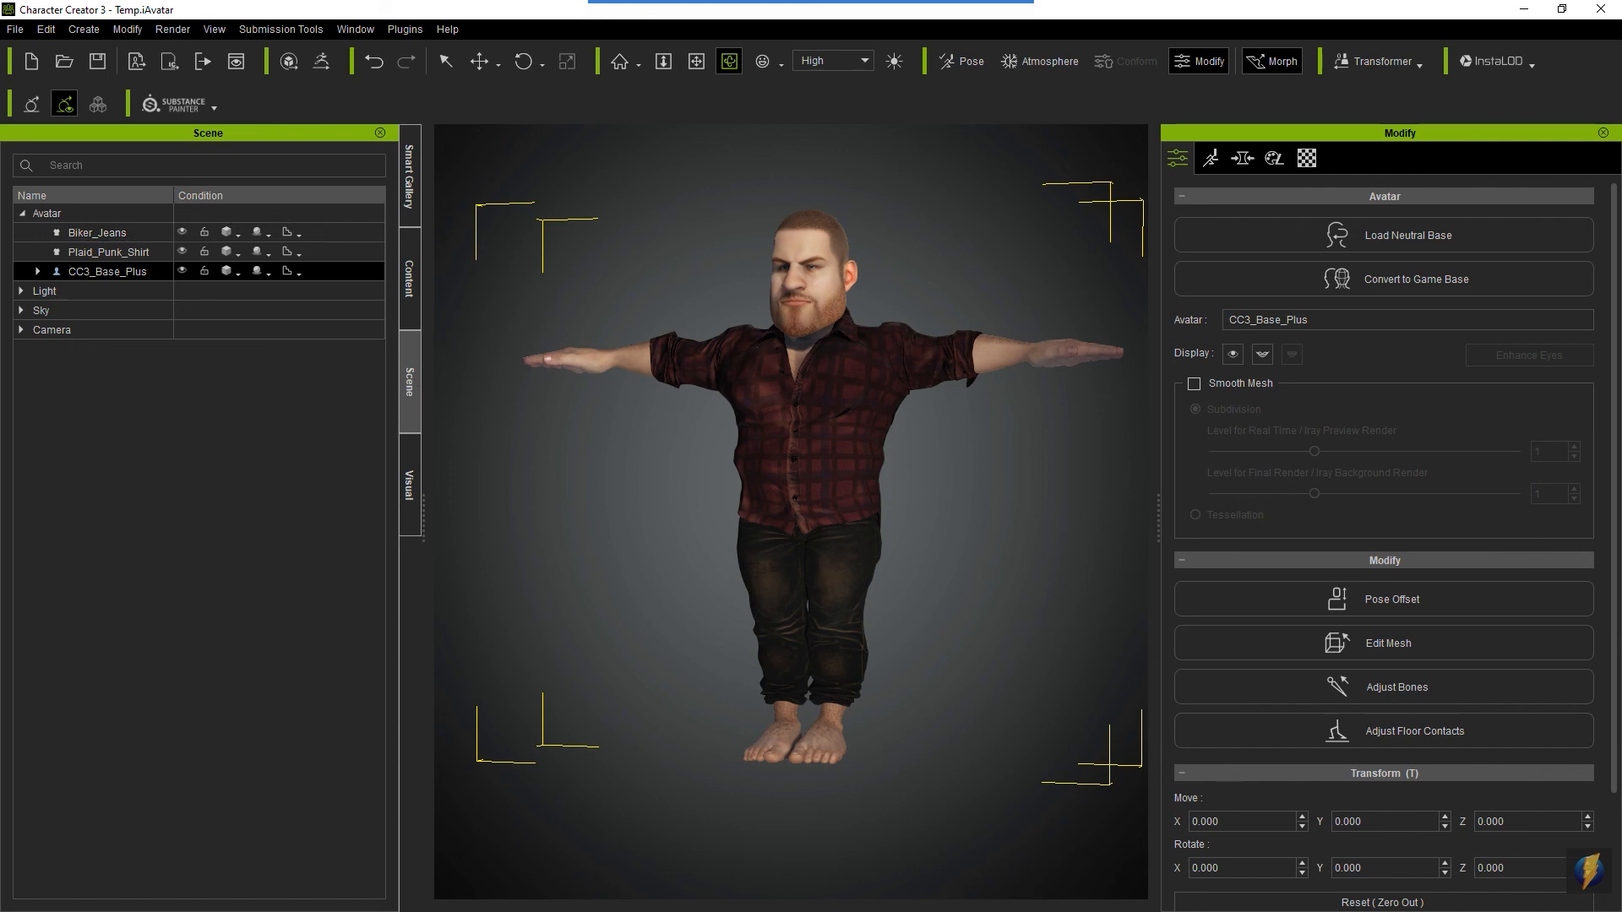
left_click(1525, 10)
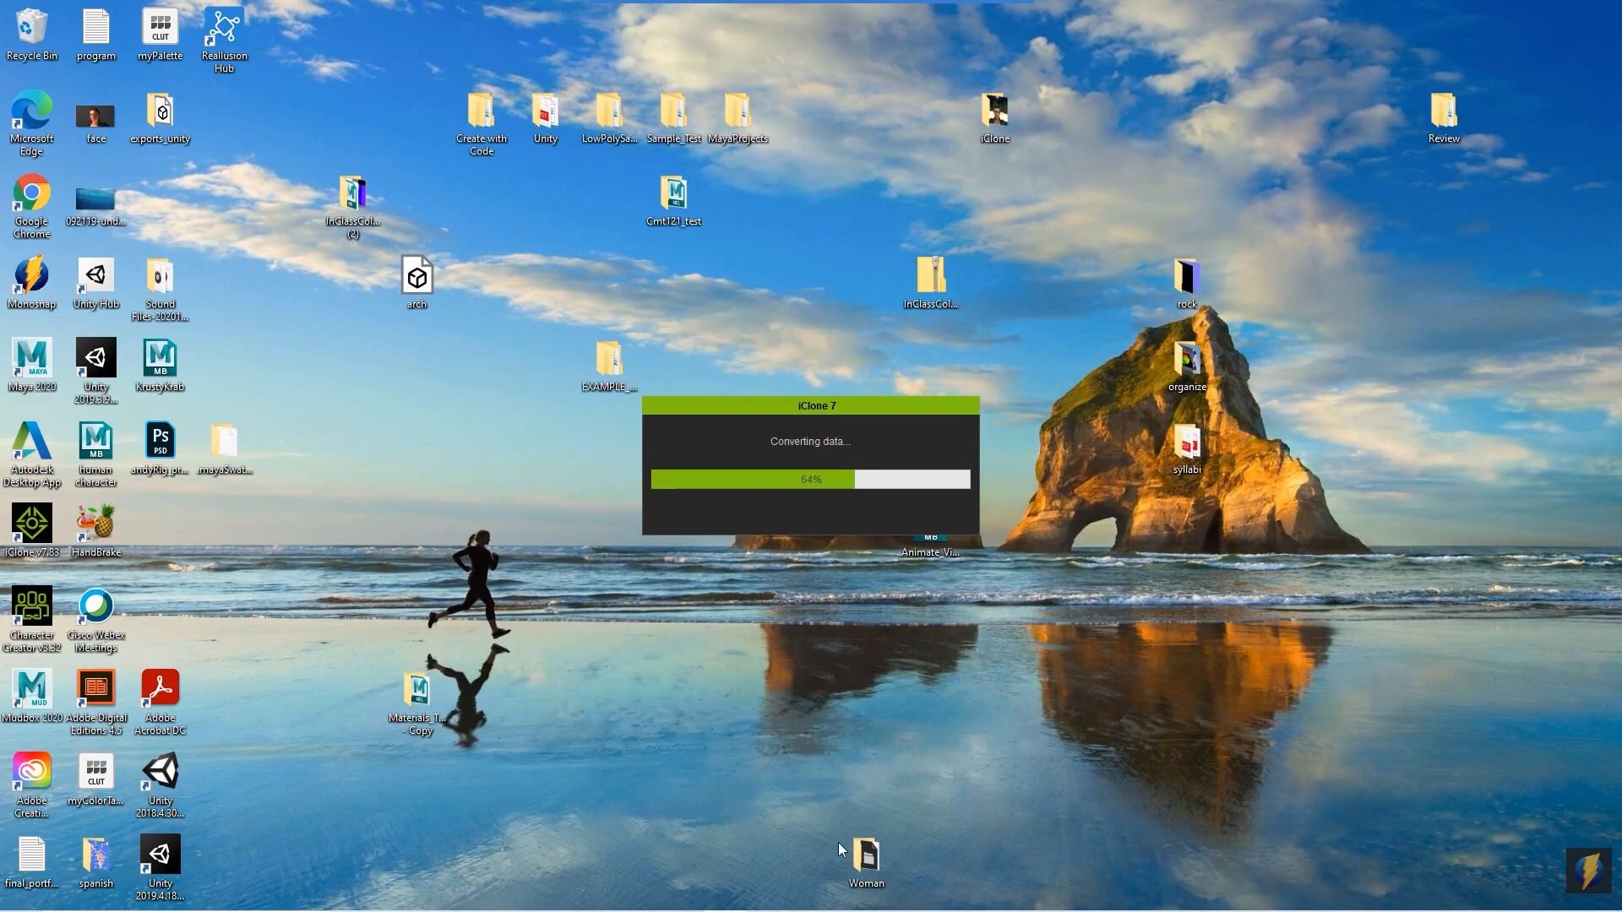
mouse_move(811, 911)
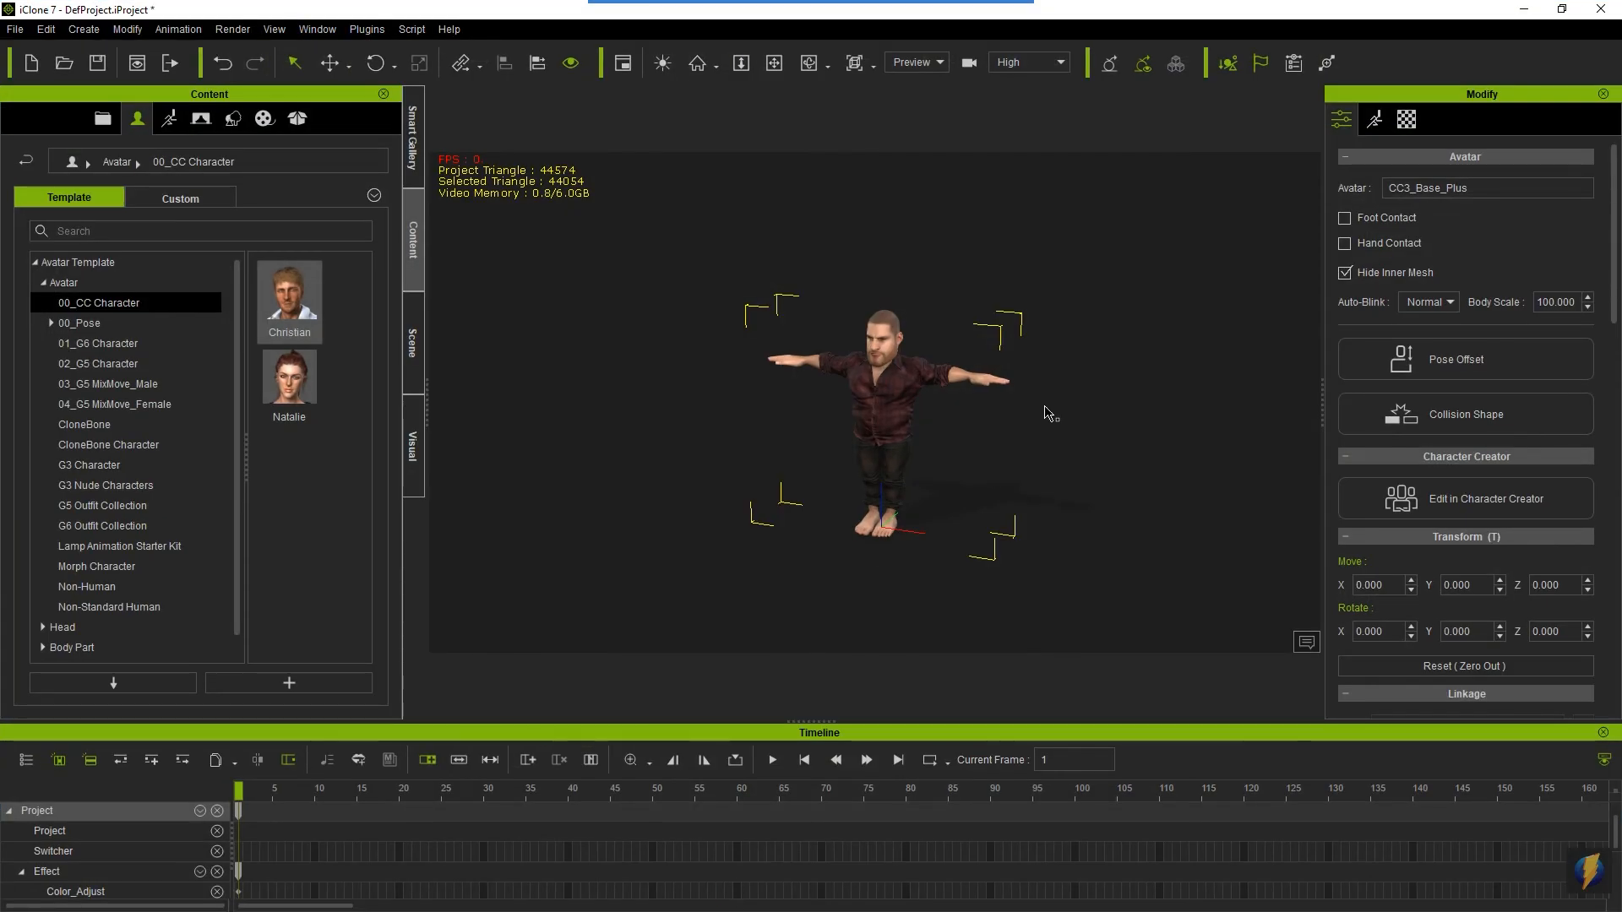
- Place the Christian avatar from the 00_CC Character templates behind and beside the dwarf, and compare both from the side
left_click_drag(802, 480, 1308, 513, "alt")
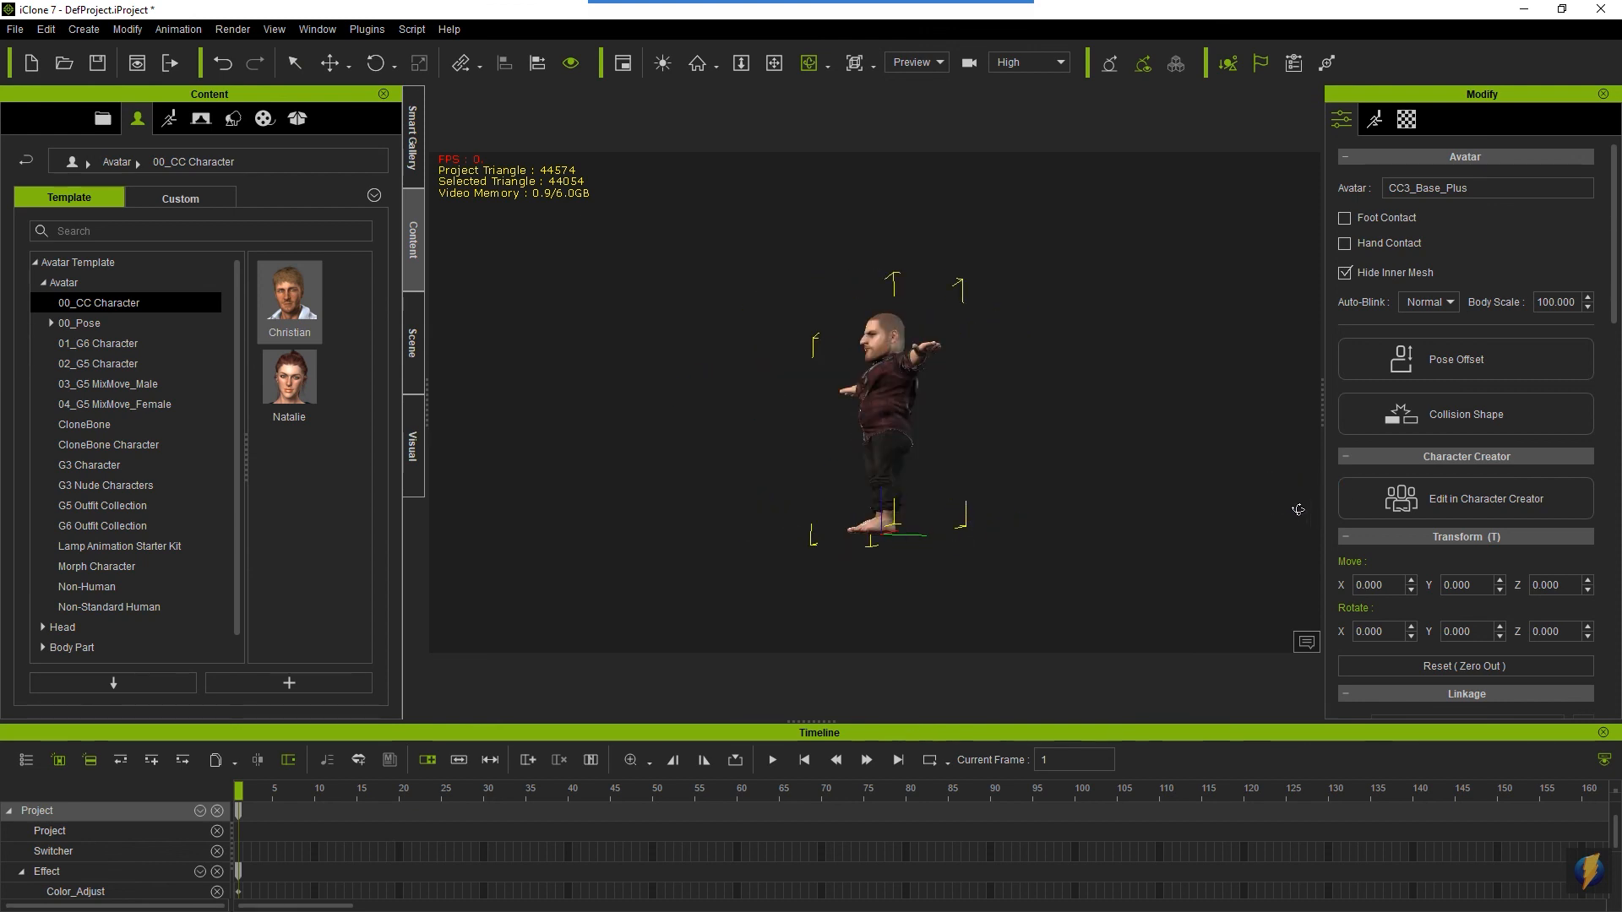
left_click_drag(828, 378, 1075, 496, "alt")
scroll(1074, 496, "up", 3)
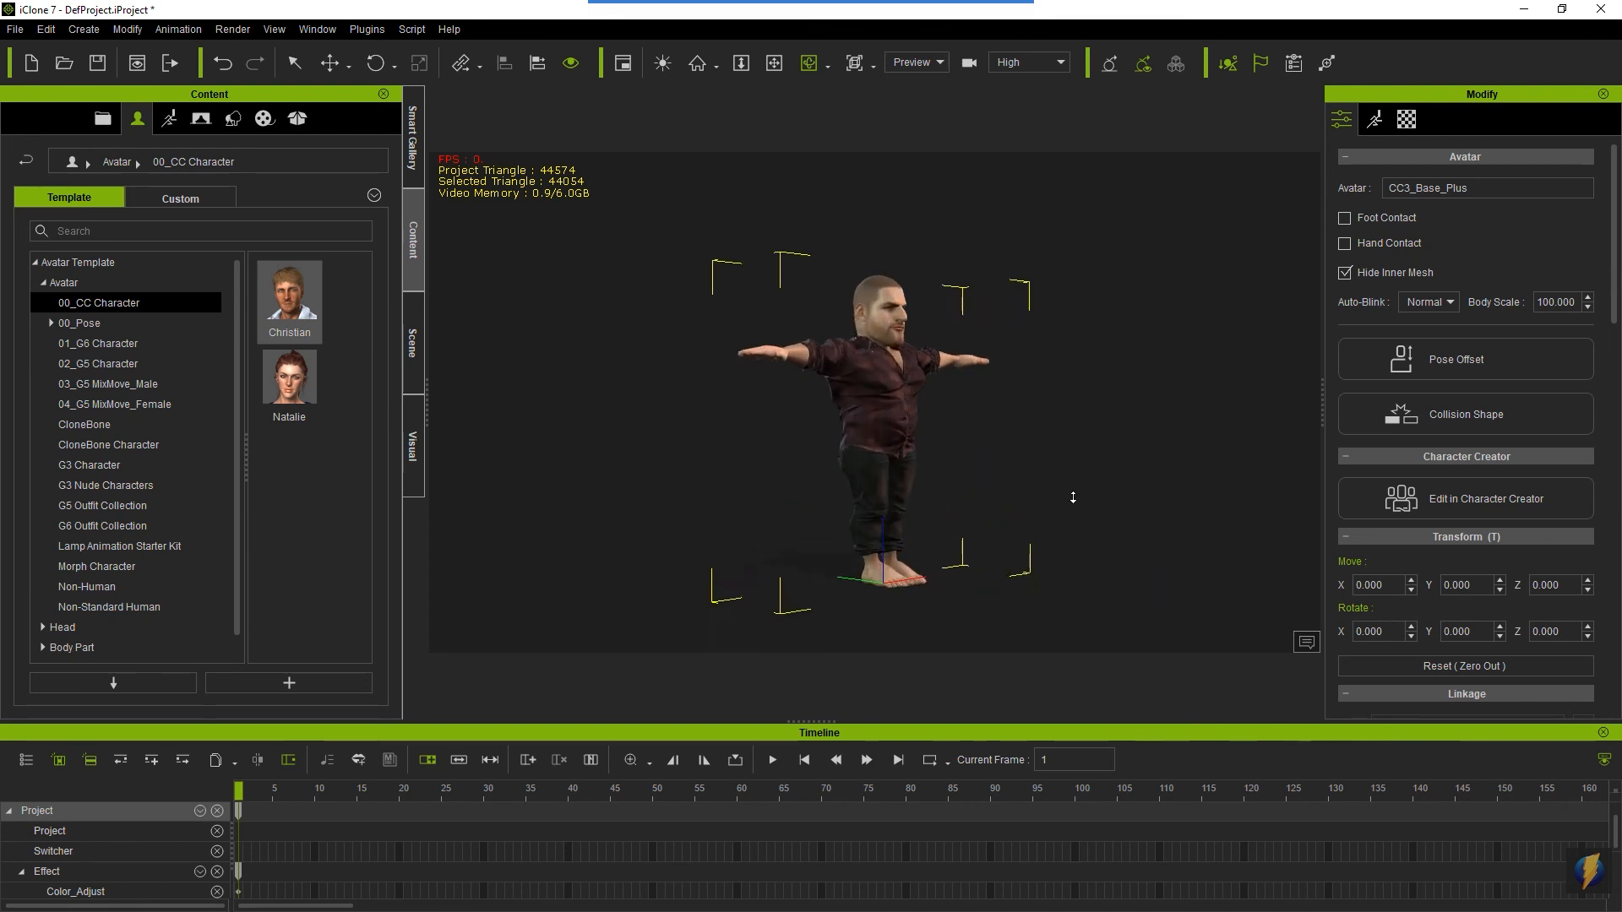
left_click_drag(1064, 497, 971, 484, "alt")
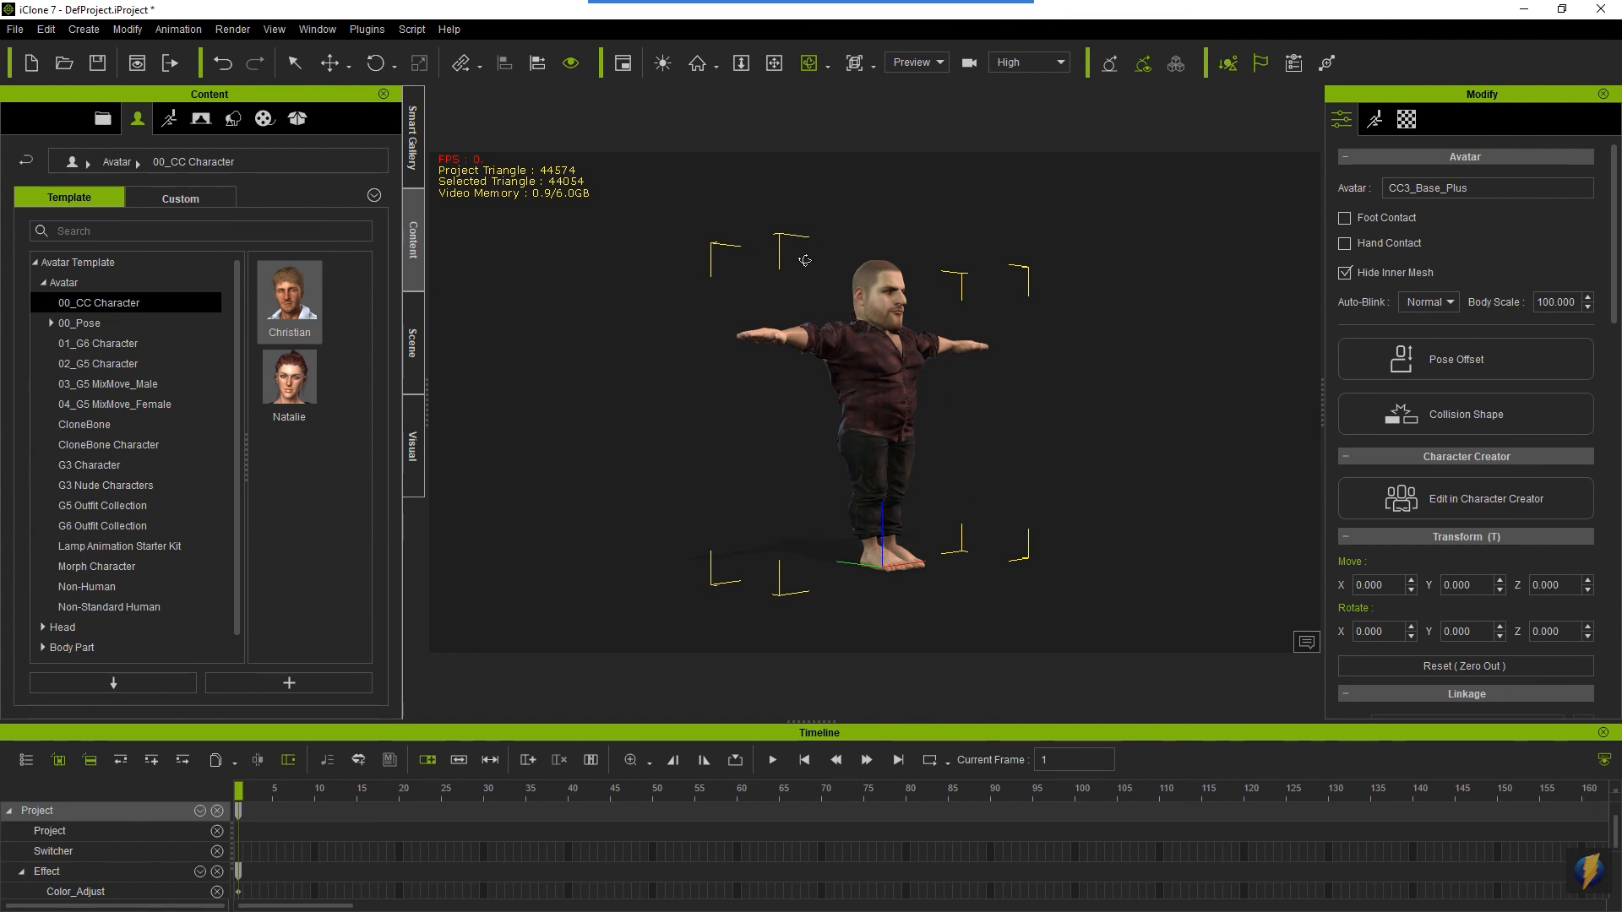
left_click_drag(955, 453, 654, 489)
left_click_drag(1063, 406, 1098, 424)
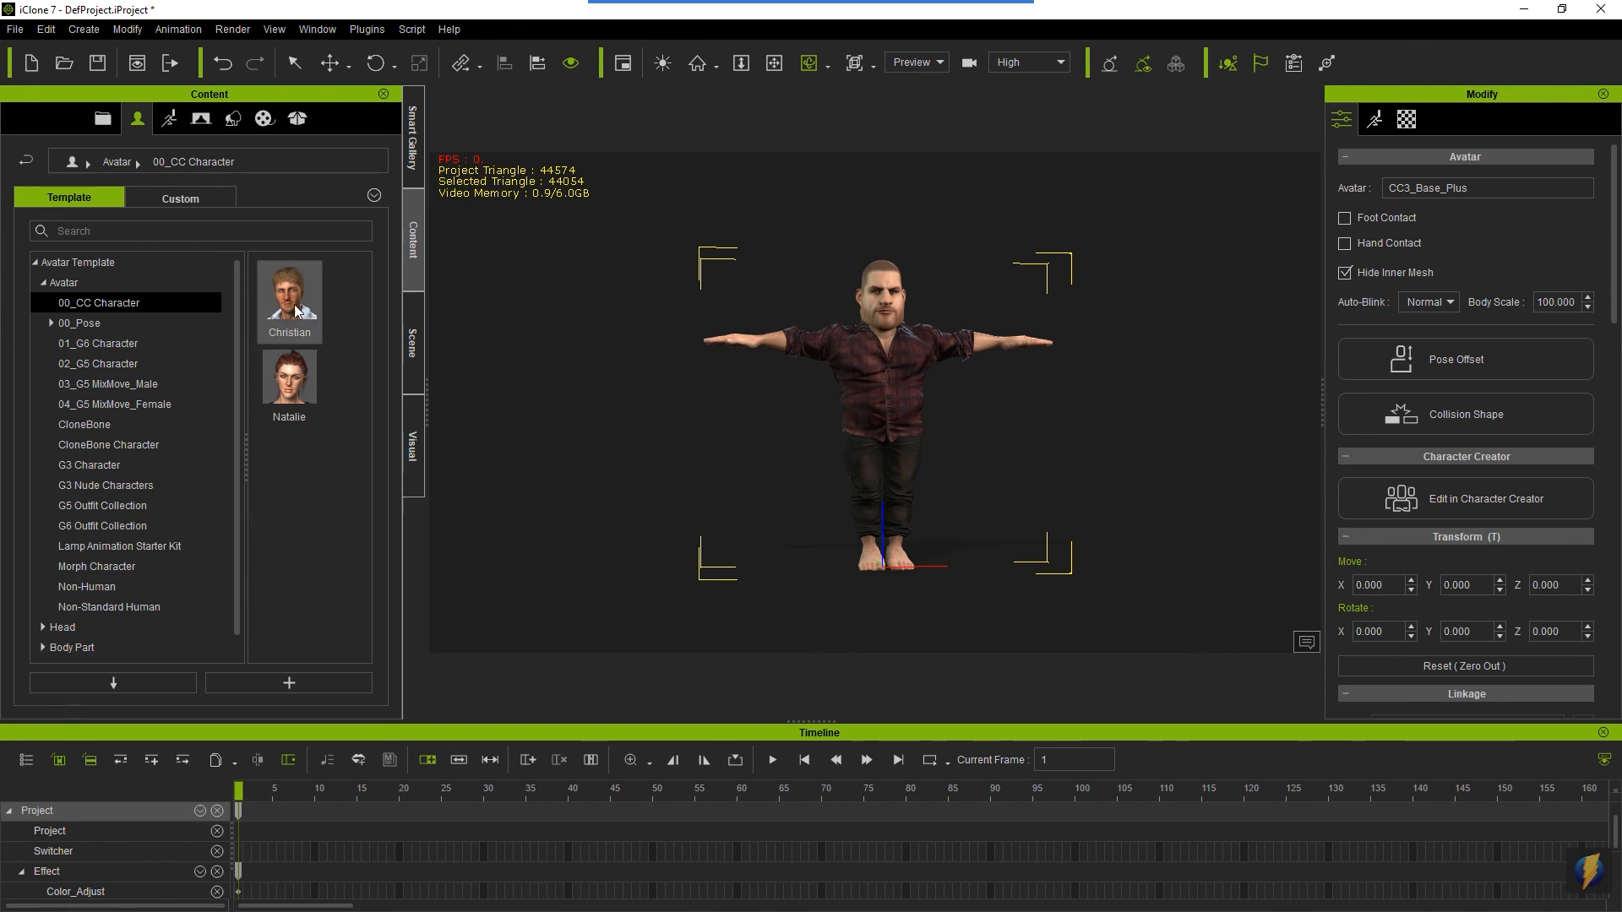
left_click_drag(288, 309, 745, 522)
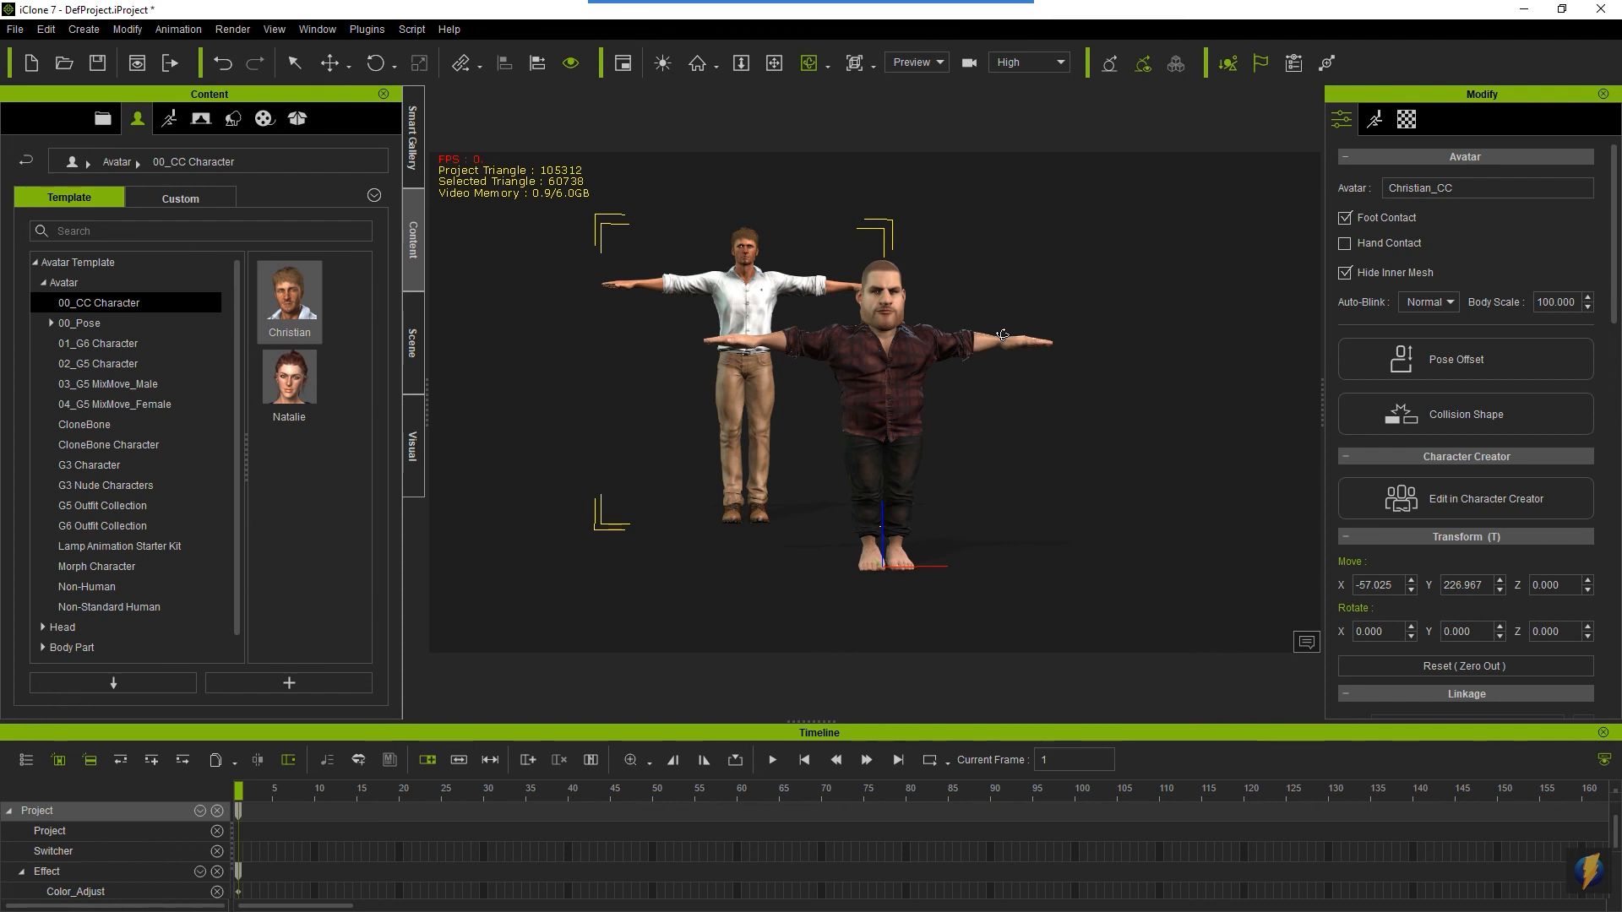
right_click_drag(652, 464, 1166, 531)
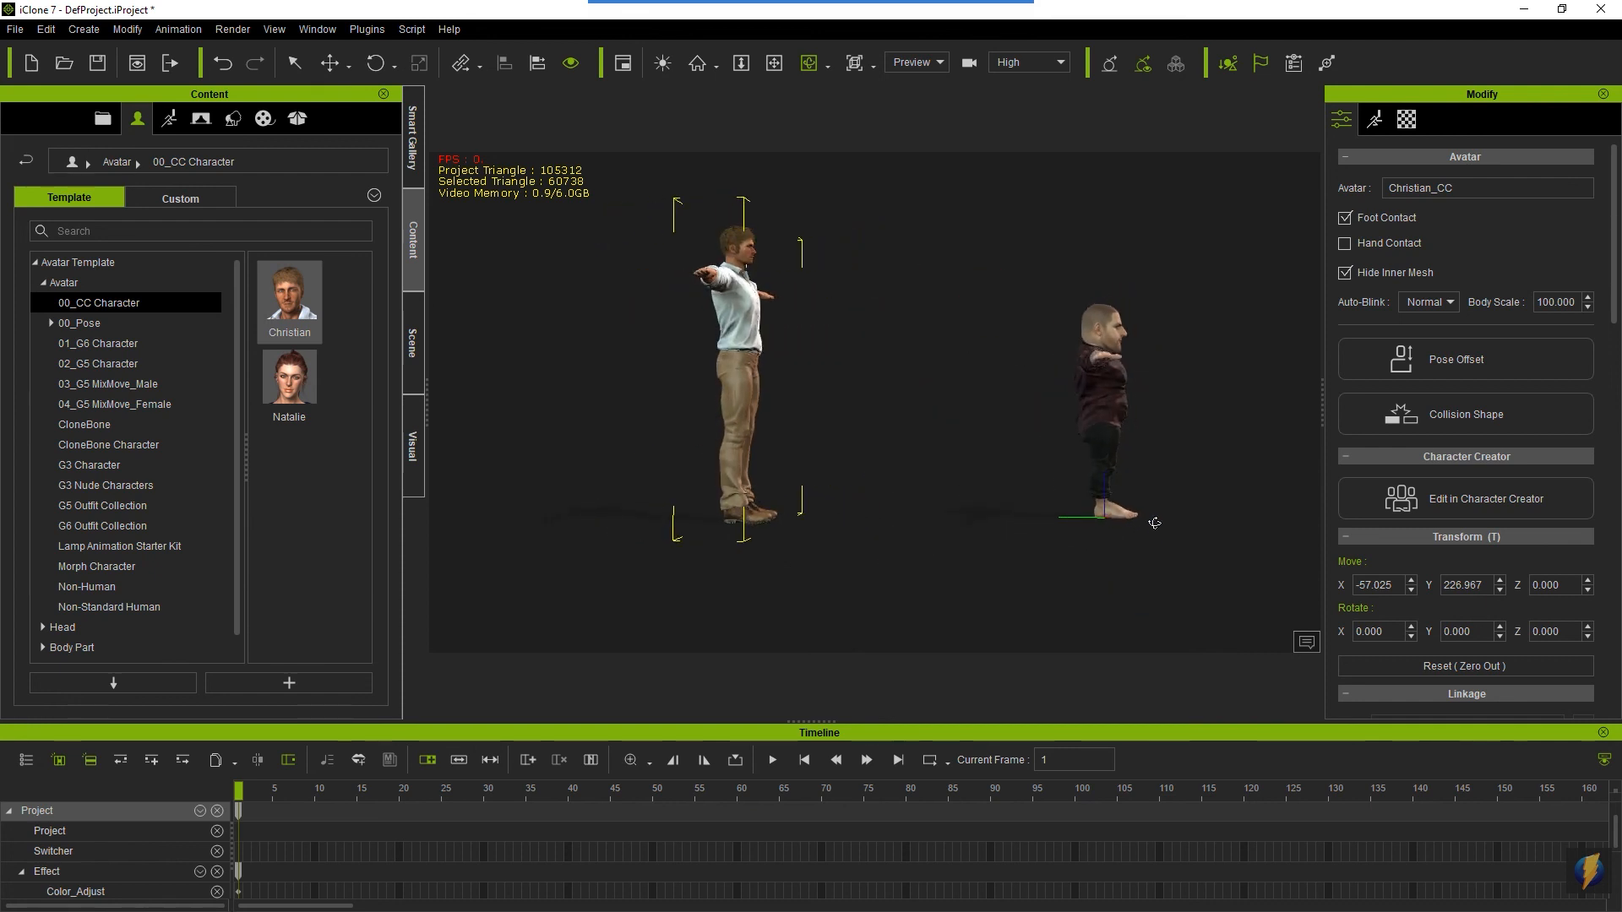
- Move the Christian avatar forward along Y to about 38 so he stands beside the dwarf, and compare both figures
key("w")
left_click_drag(657, 526, 952, 553)
right_click_drag(1005, 522, 468, 532)
middle_click_drag(996, 428, 983, 478)
scroll(1006, 486, "up", 10)
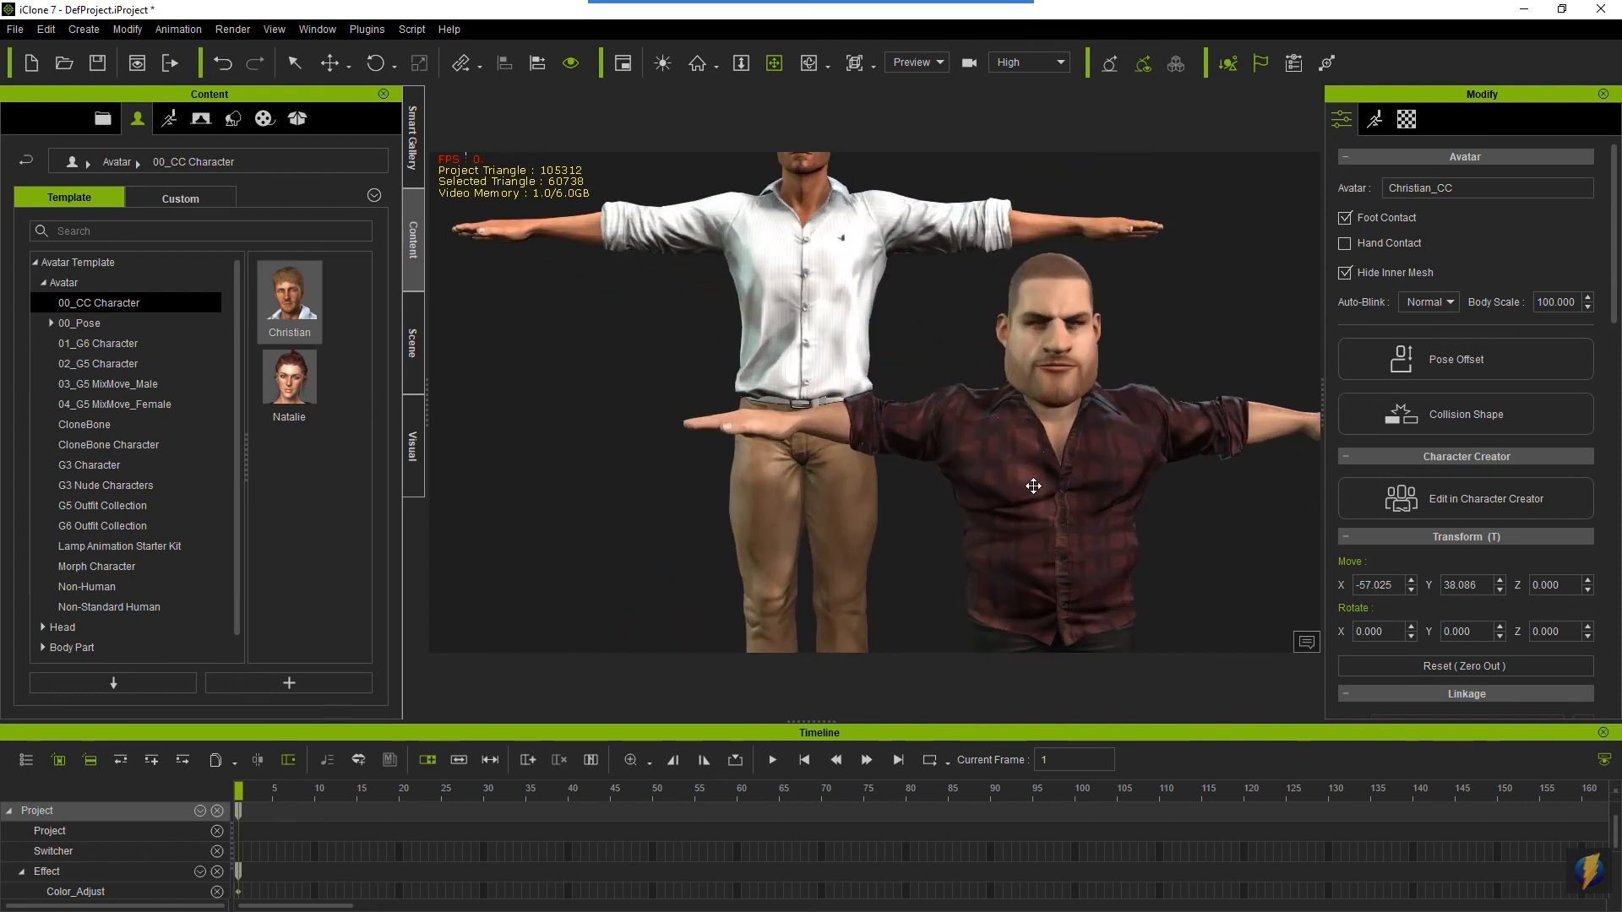
mouse_move(1070, 502)
right_mouse_down()
mouse_move(797, 481)
mouse_move(1047, 483)
right_mouse_up()
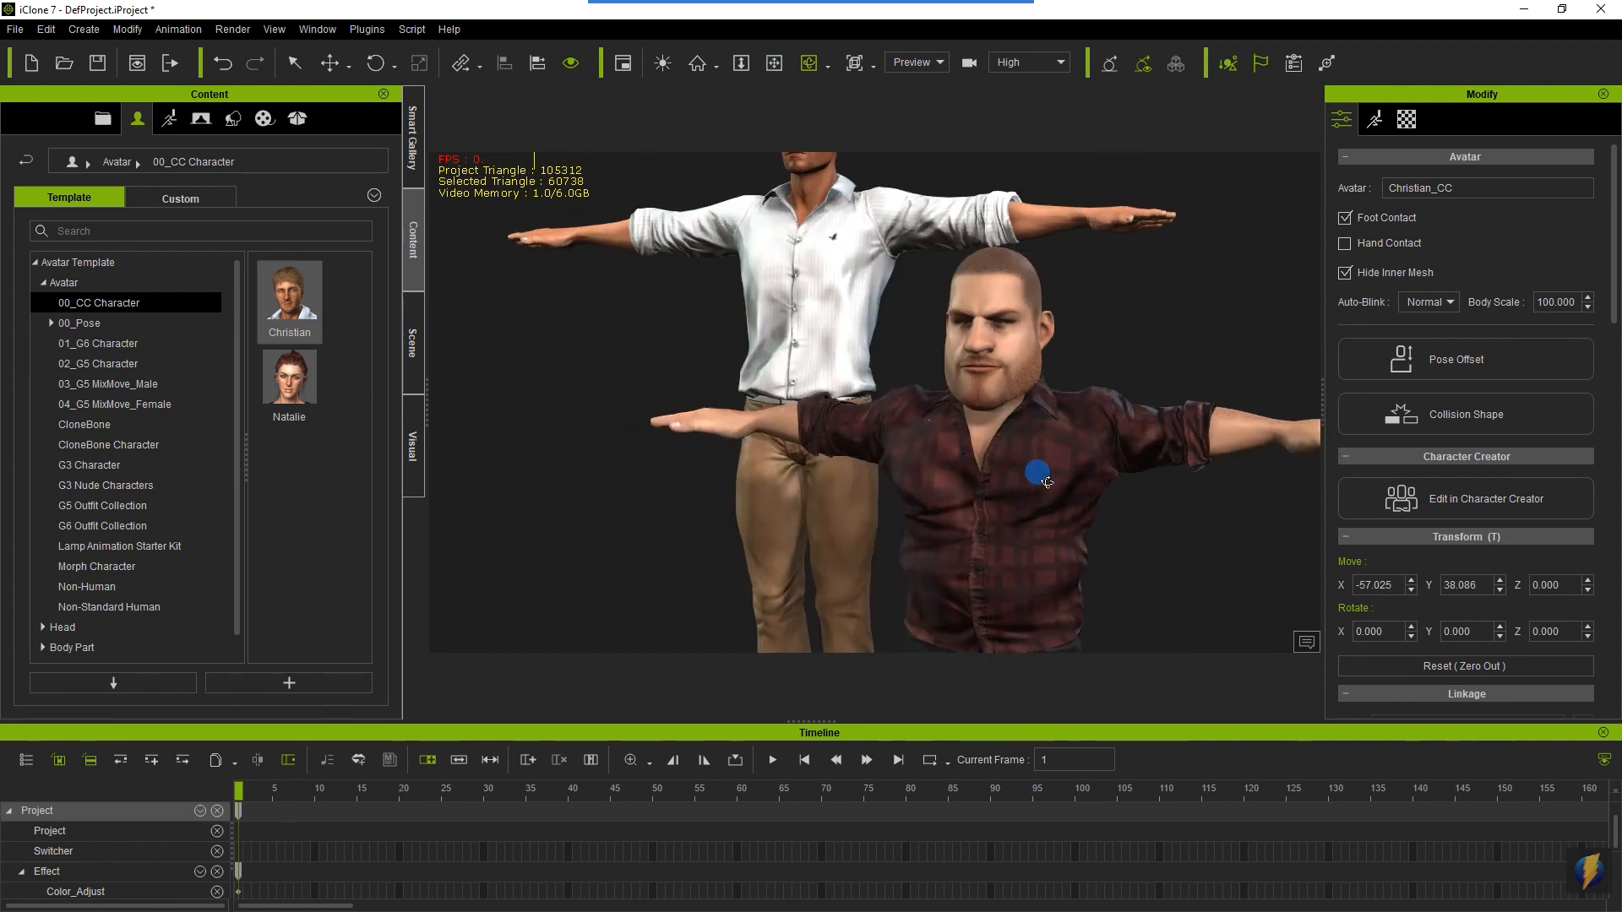
scroll(1048, 483, "down", 5)
scroll(1071, 449, "down", 4)
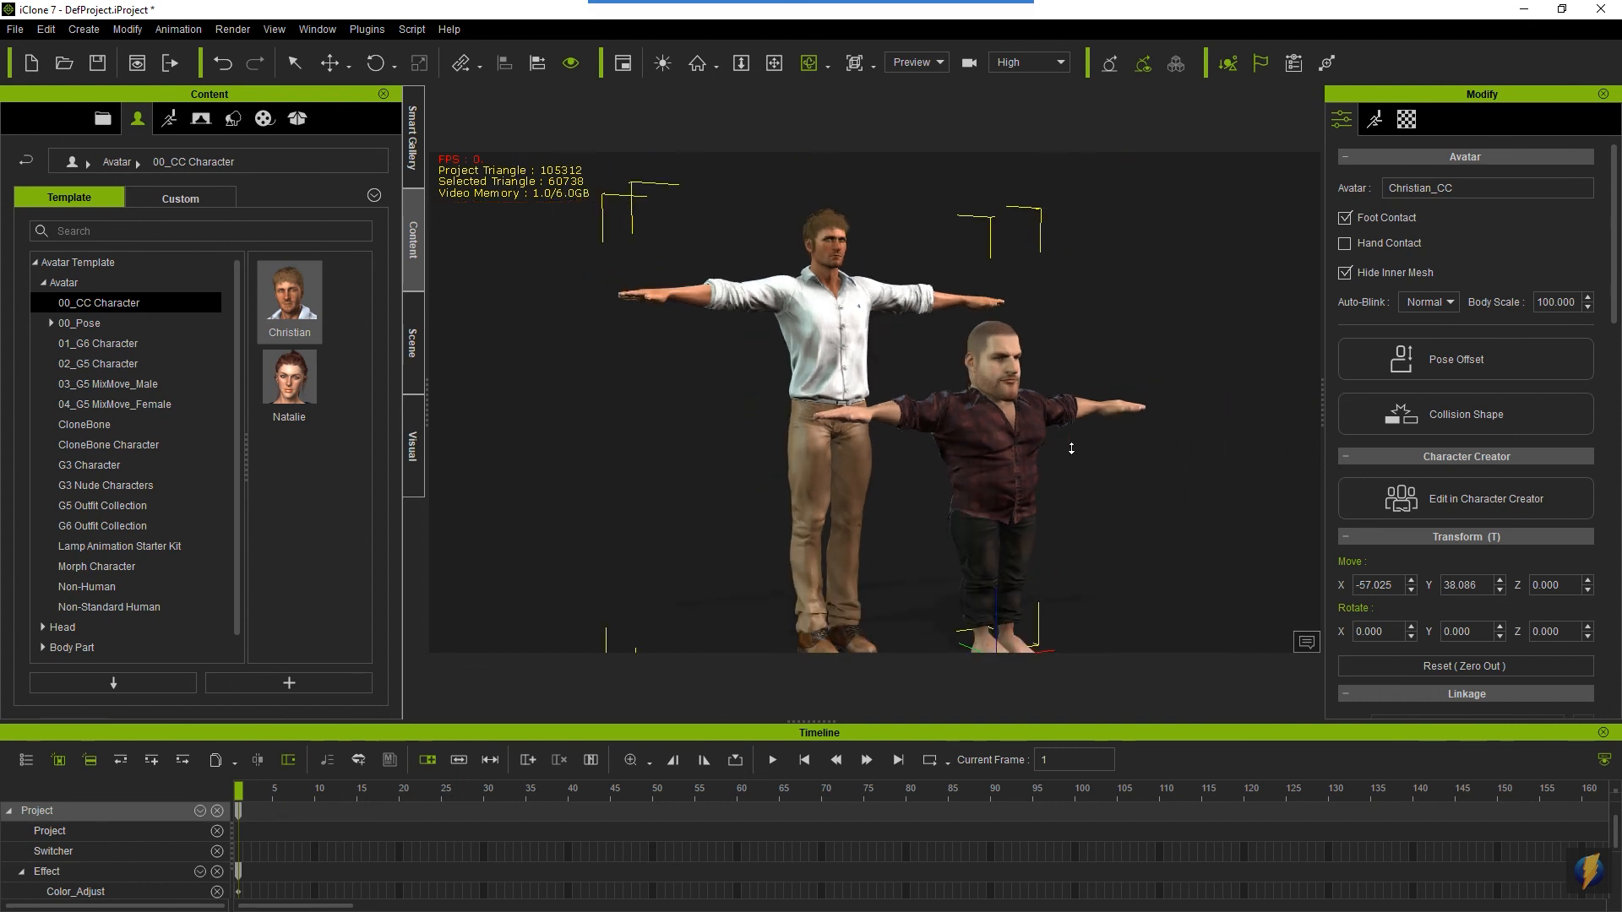
scroll(1071, 449, "down", 1)
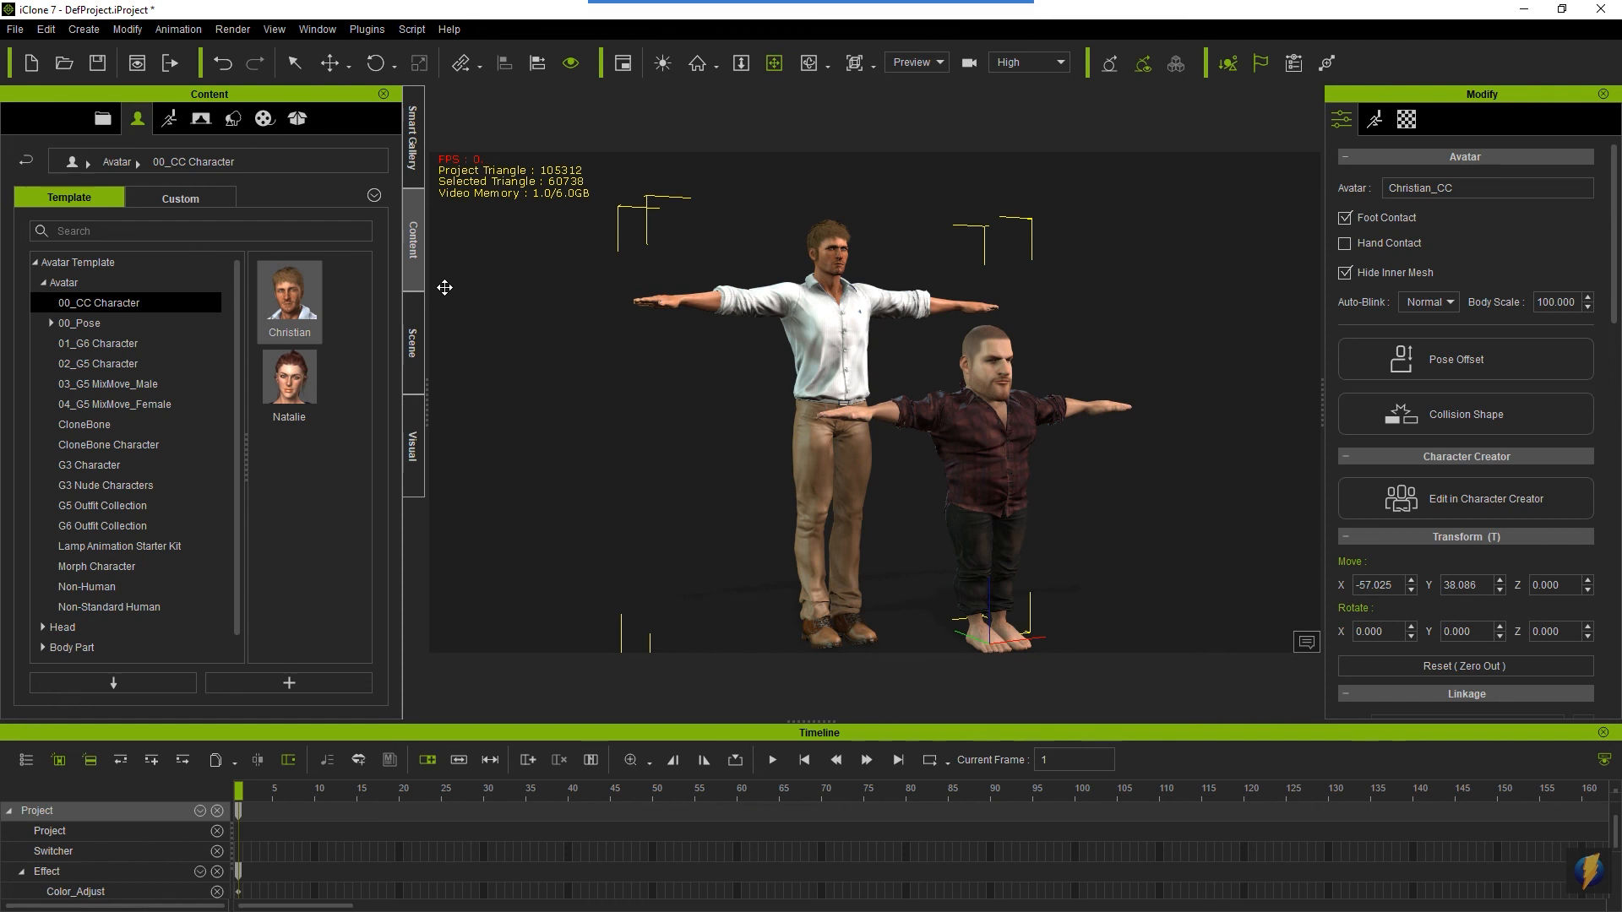
- Open the 2_Male Pose collection in the animation templates, under Motion and 00_Pose
left_click(169, 119)
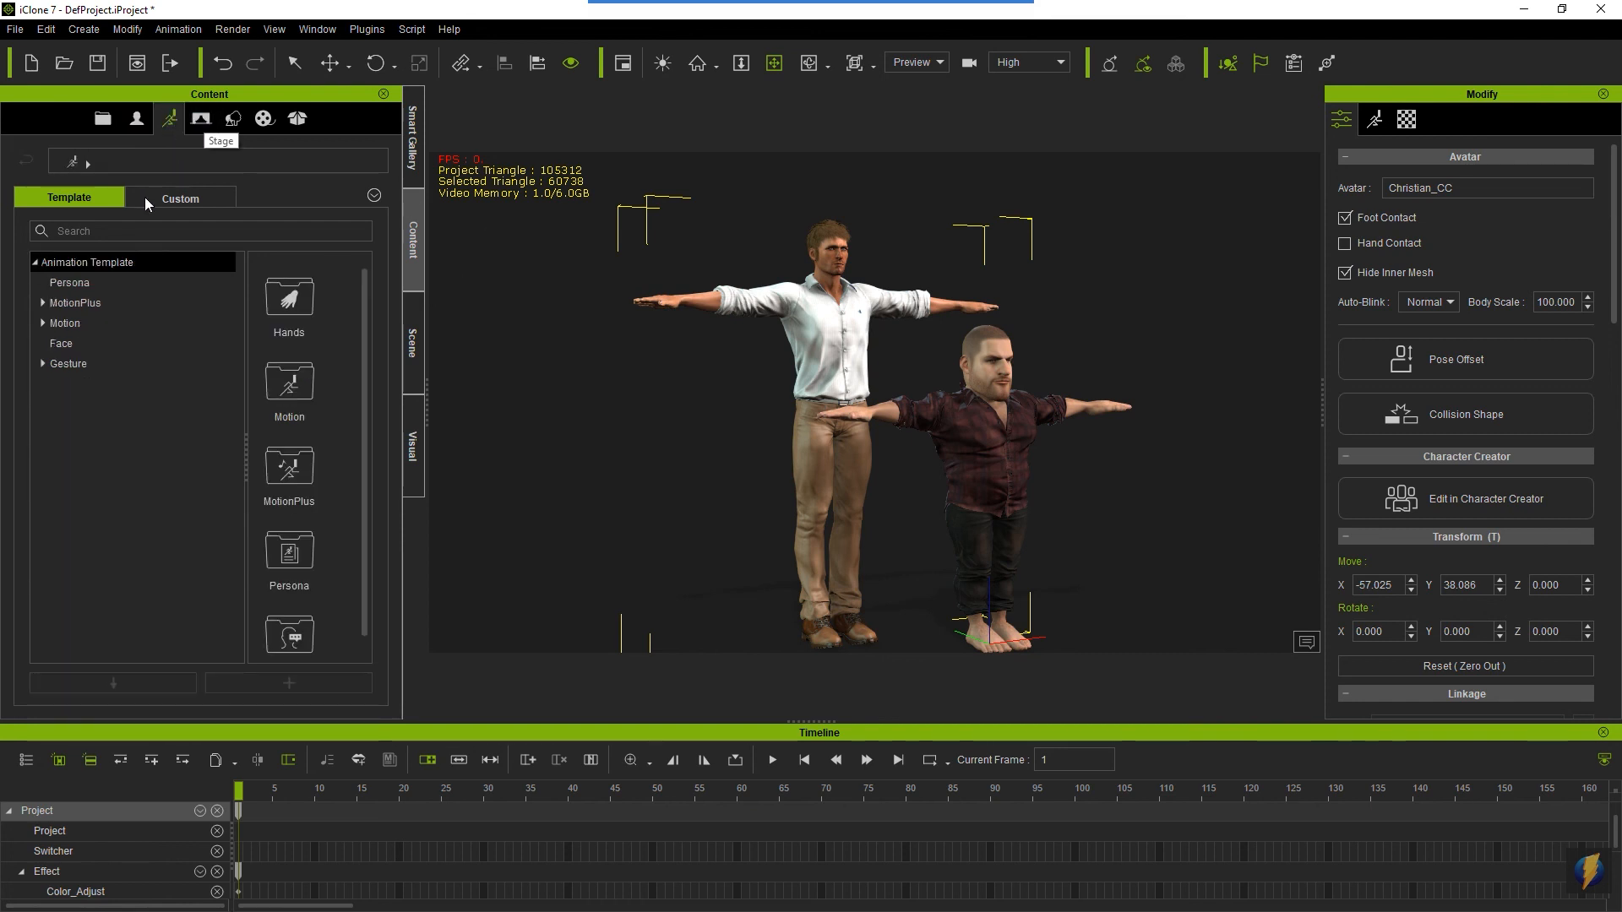
left_click(37, 300)
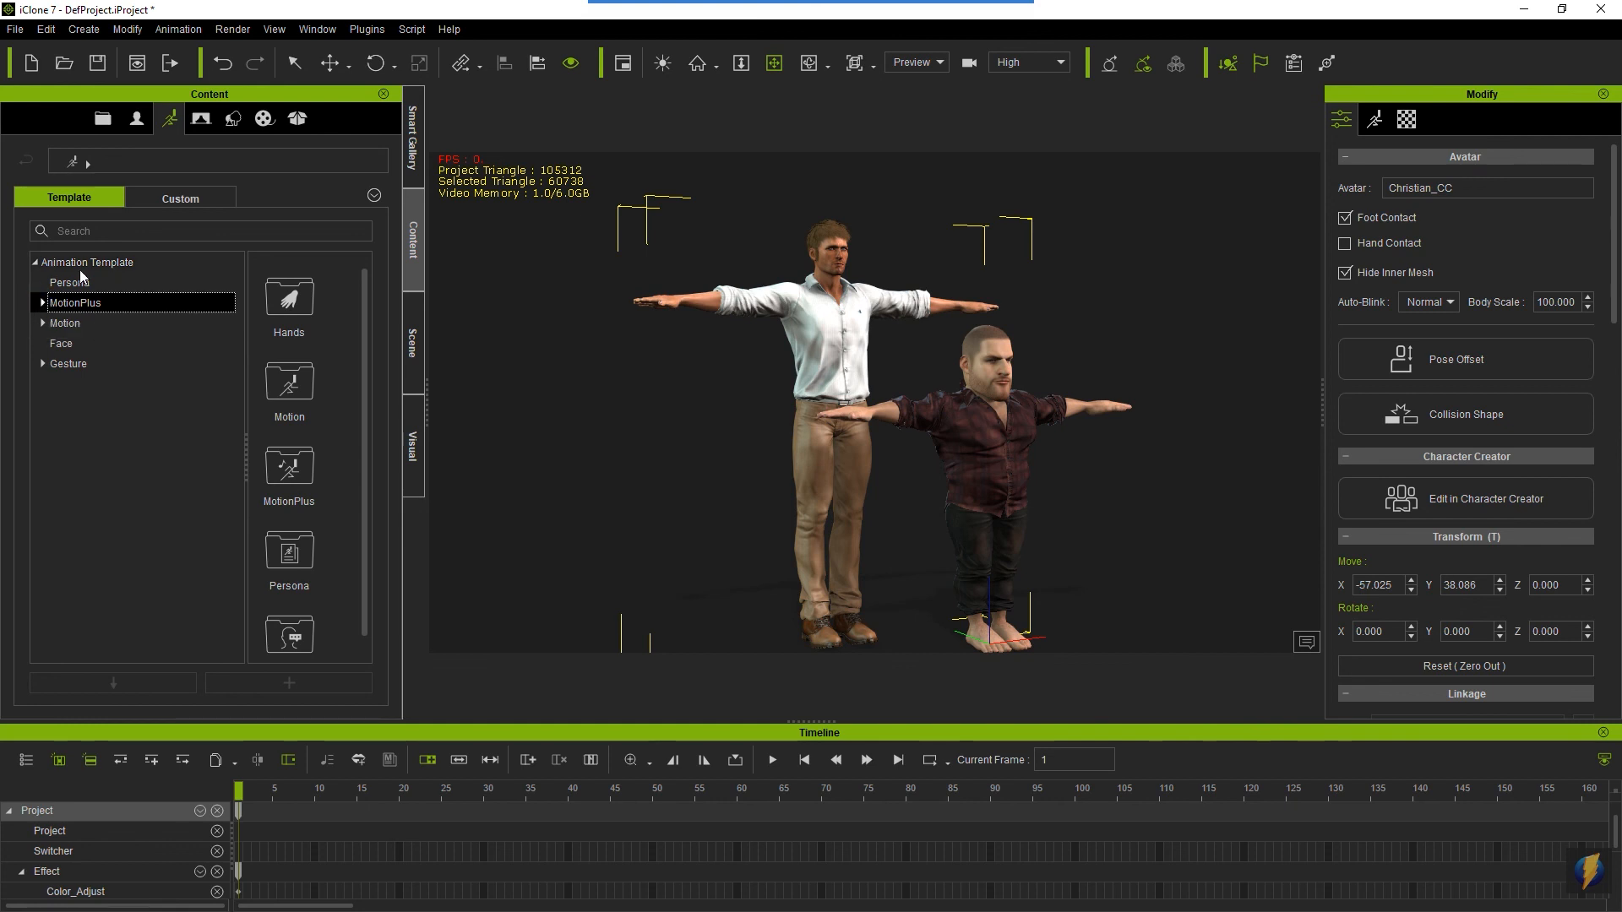
left_click(43, 303)
left_click(81, 365)
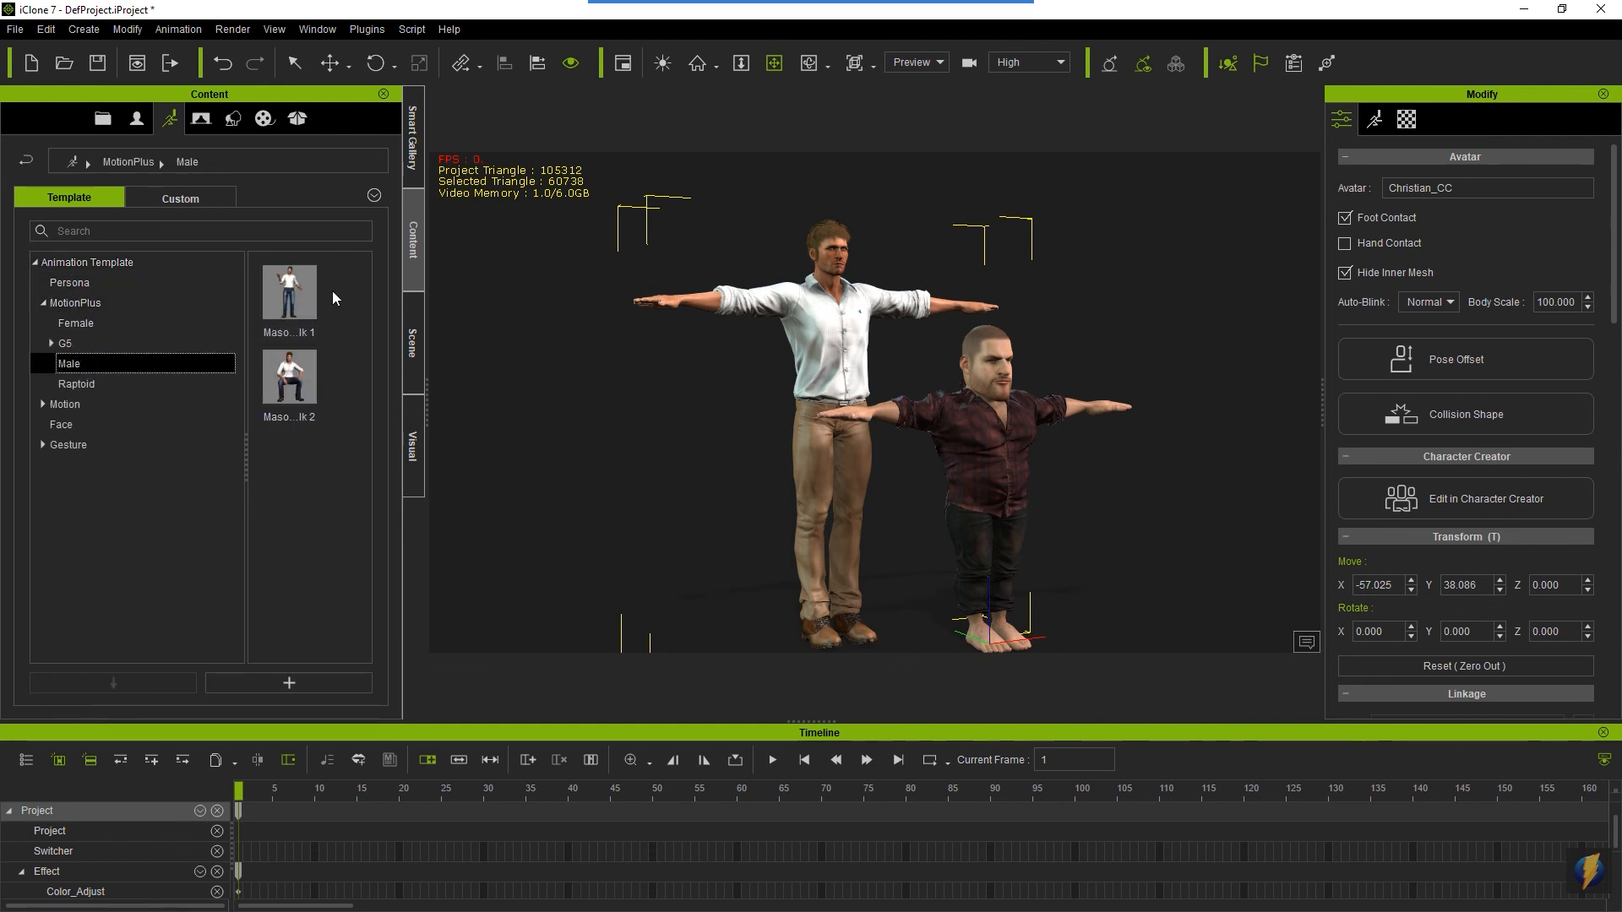
left_click(43, 405)
left_click(143, 426)
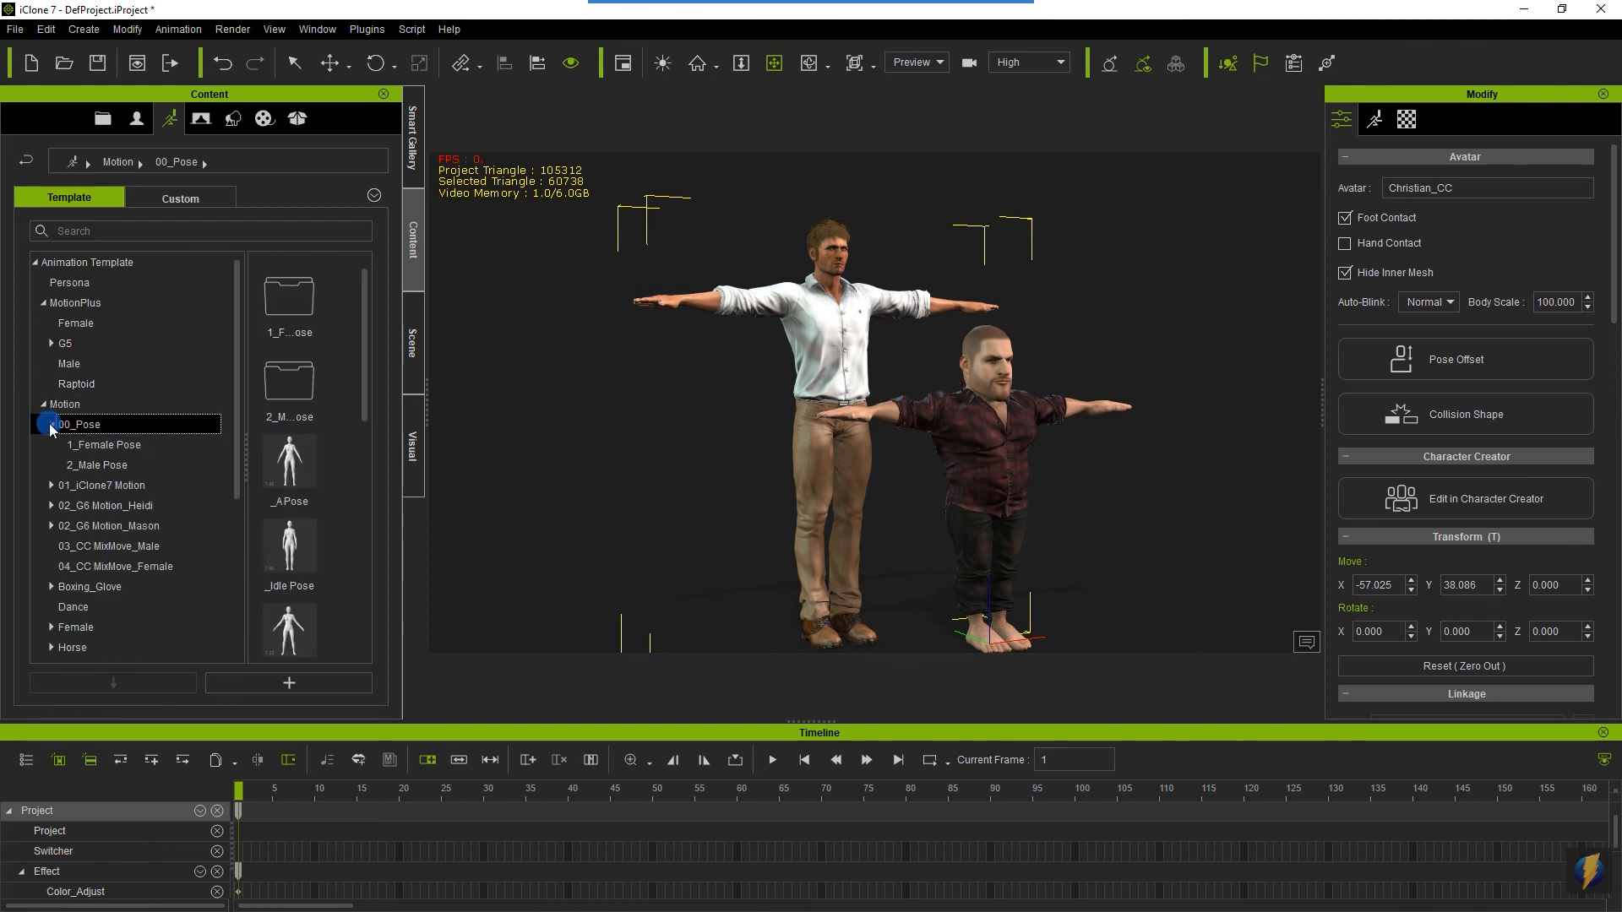
scroll(316, 424, "down", 5)
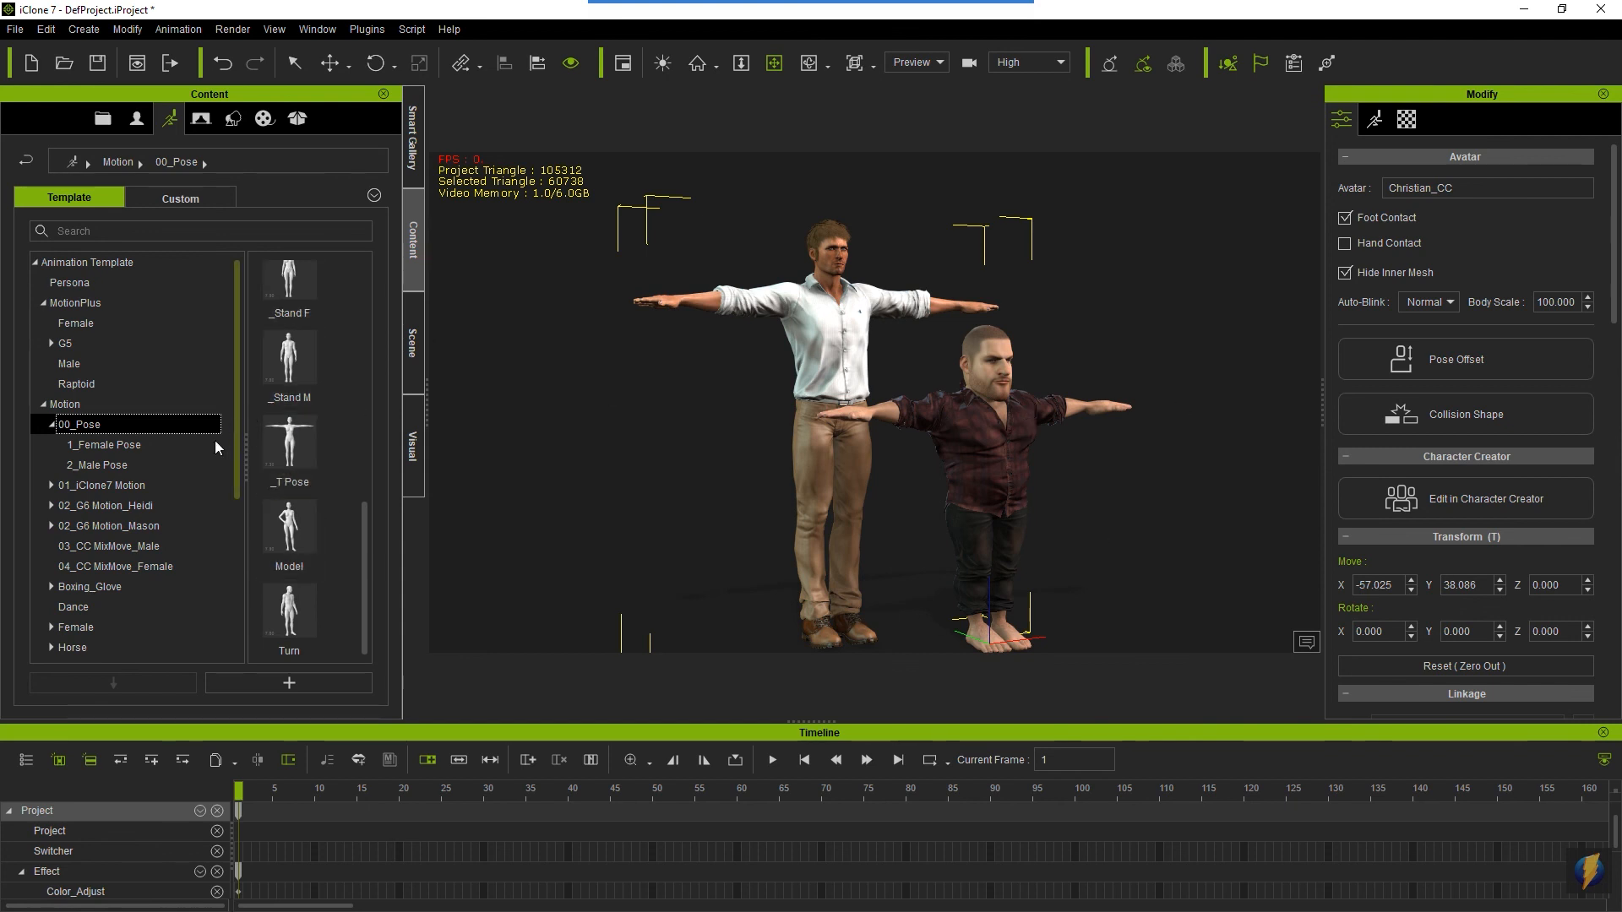
left_click(116, 465)
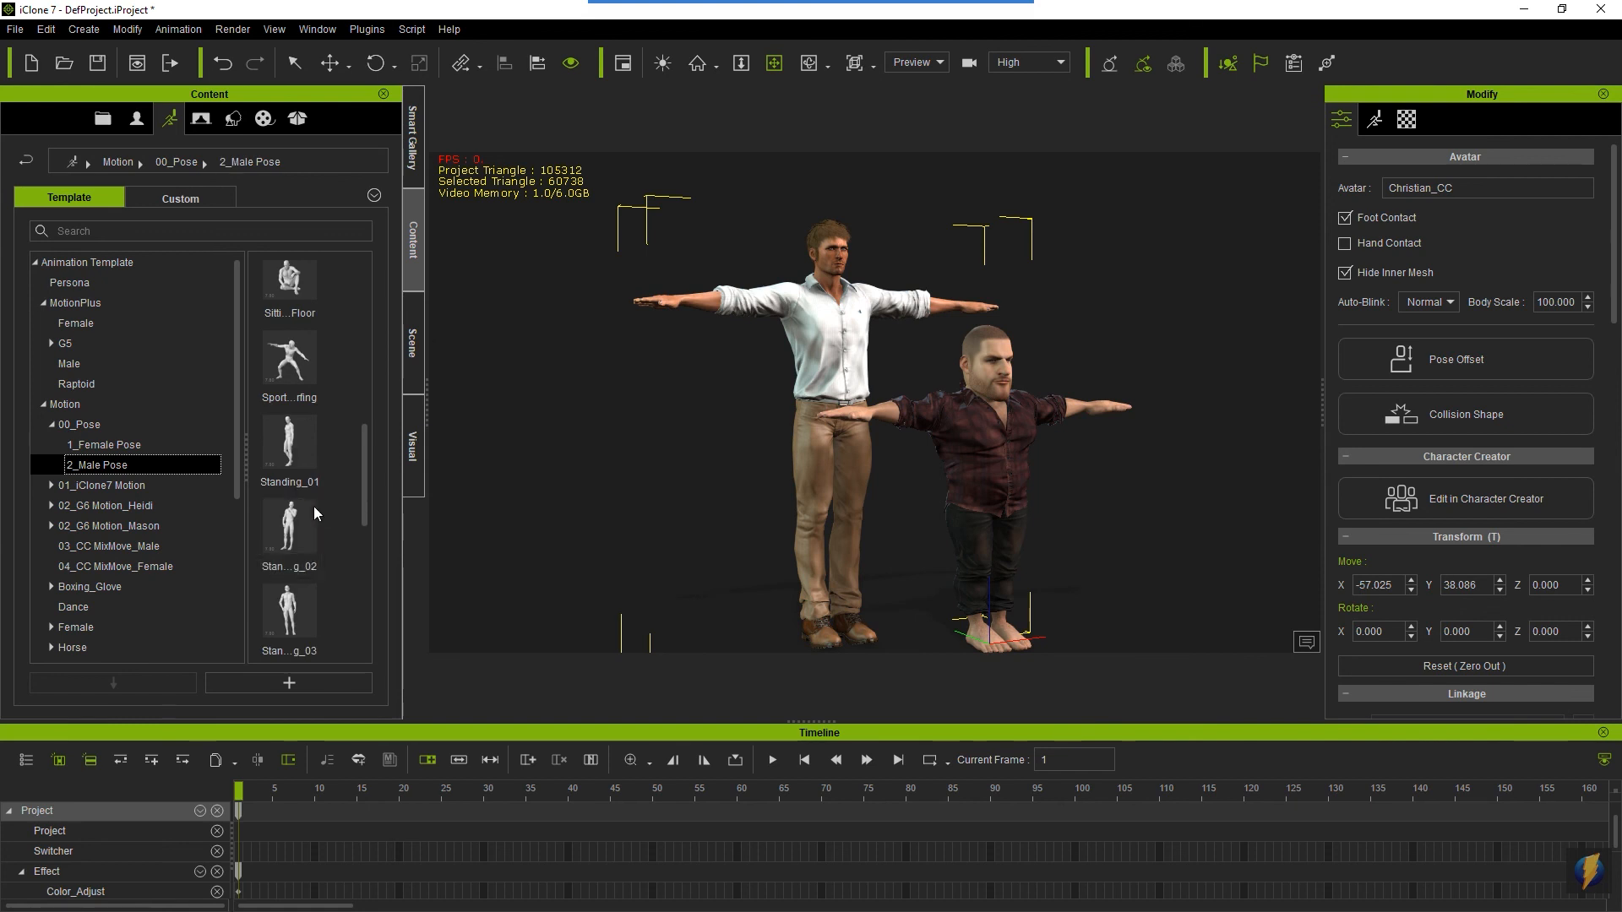
- Try the Standing_05 male pose on the dwarf and view him from the front
scroll(307, 507, "down", 5)
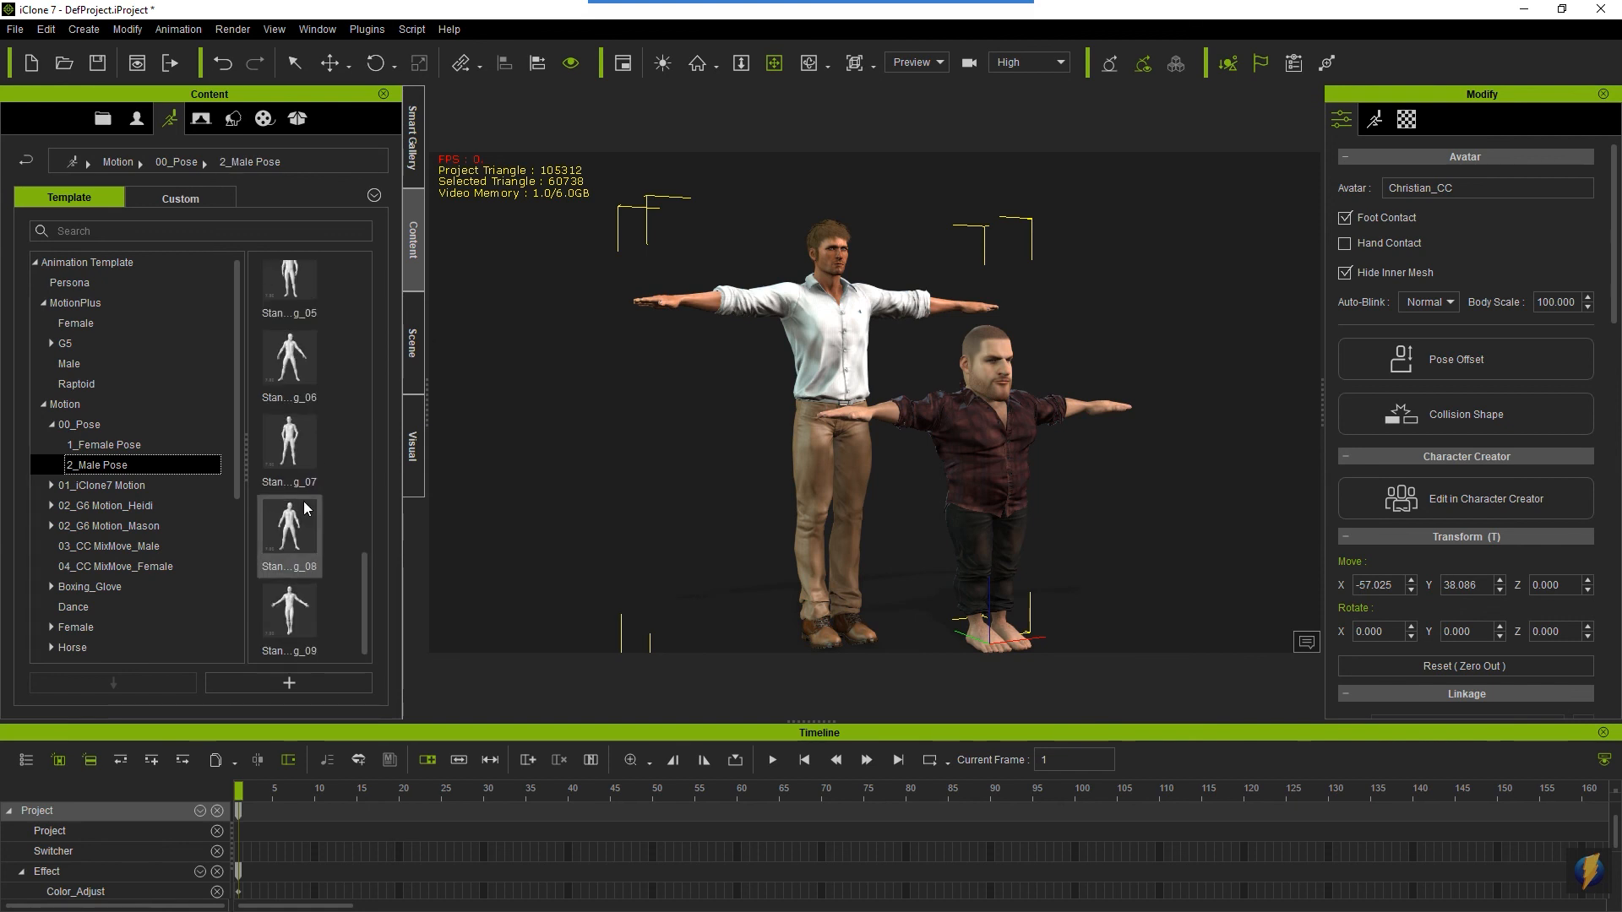
scroll(307, 508, "up", 10)
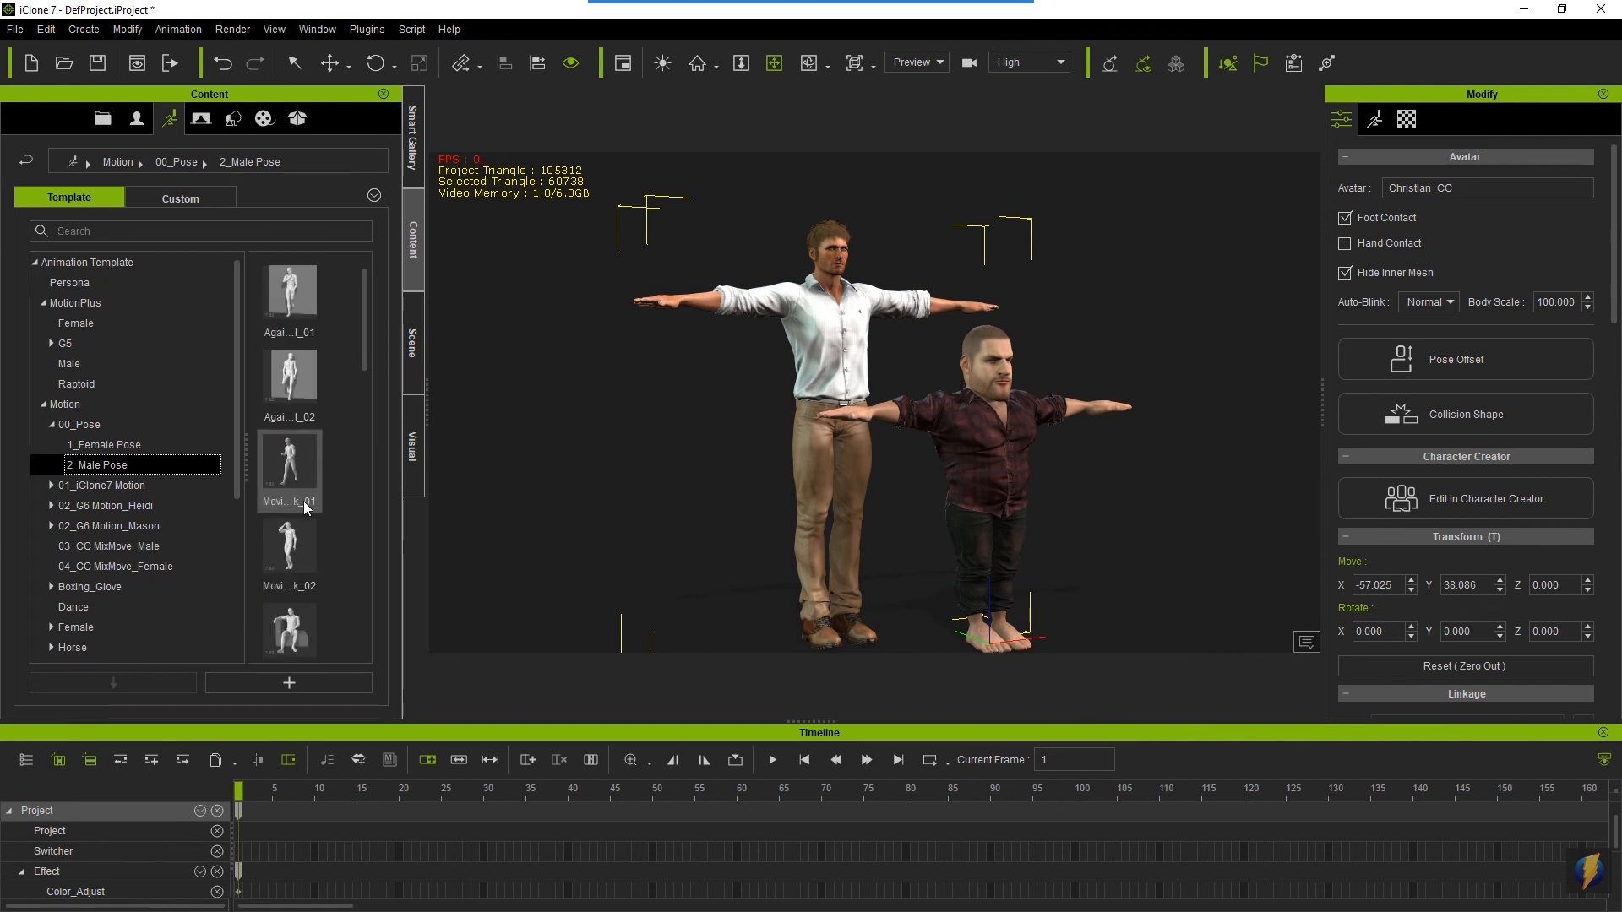
scroll(307, 507, "down", 3)
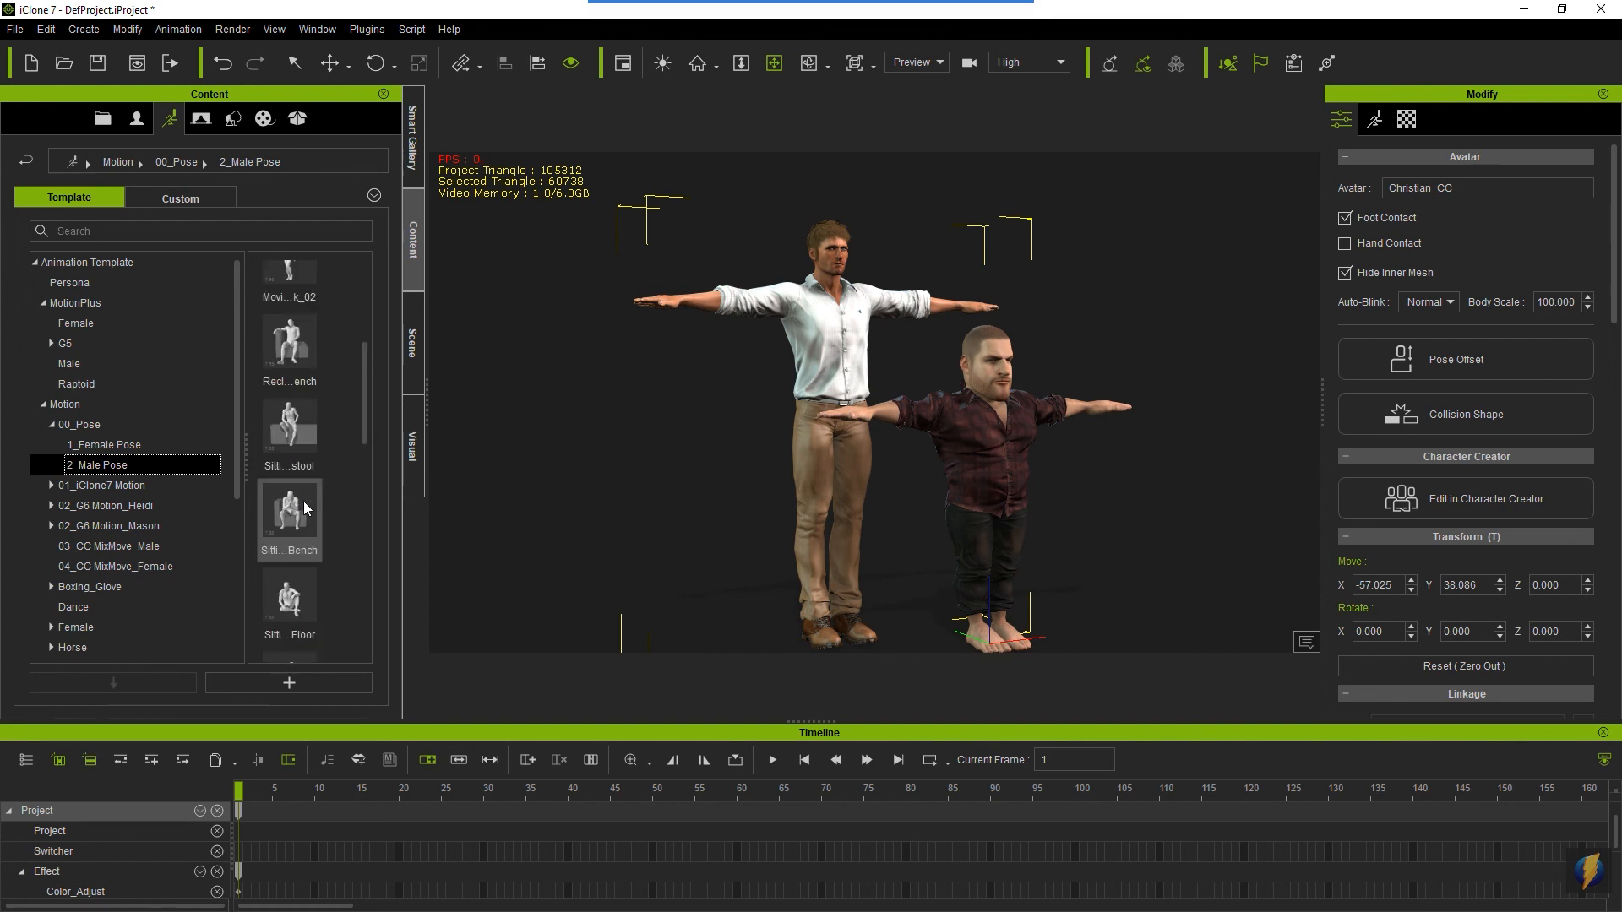
scroll(307, 508, "down", 5)
left_click_drag(306, 507, 976, 421)
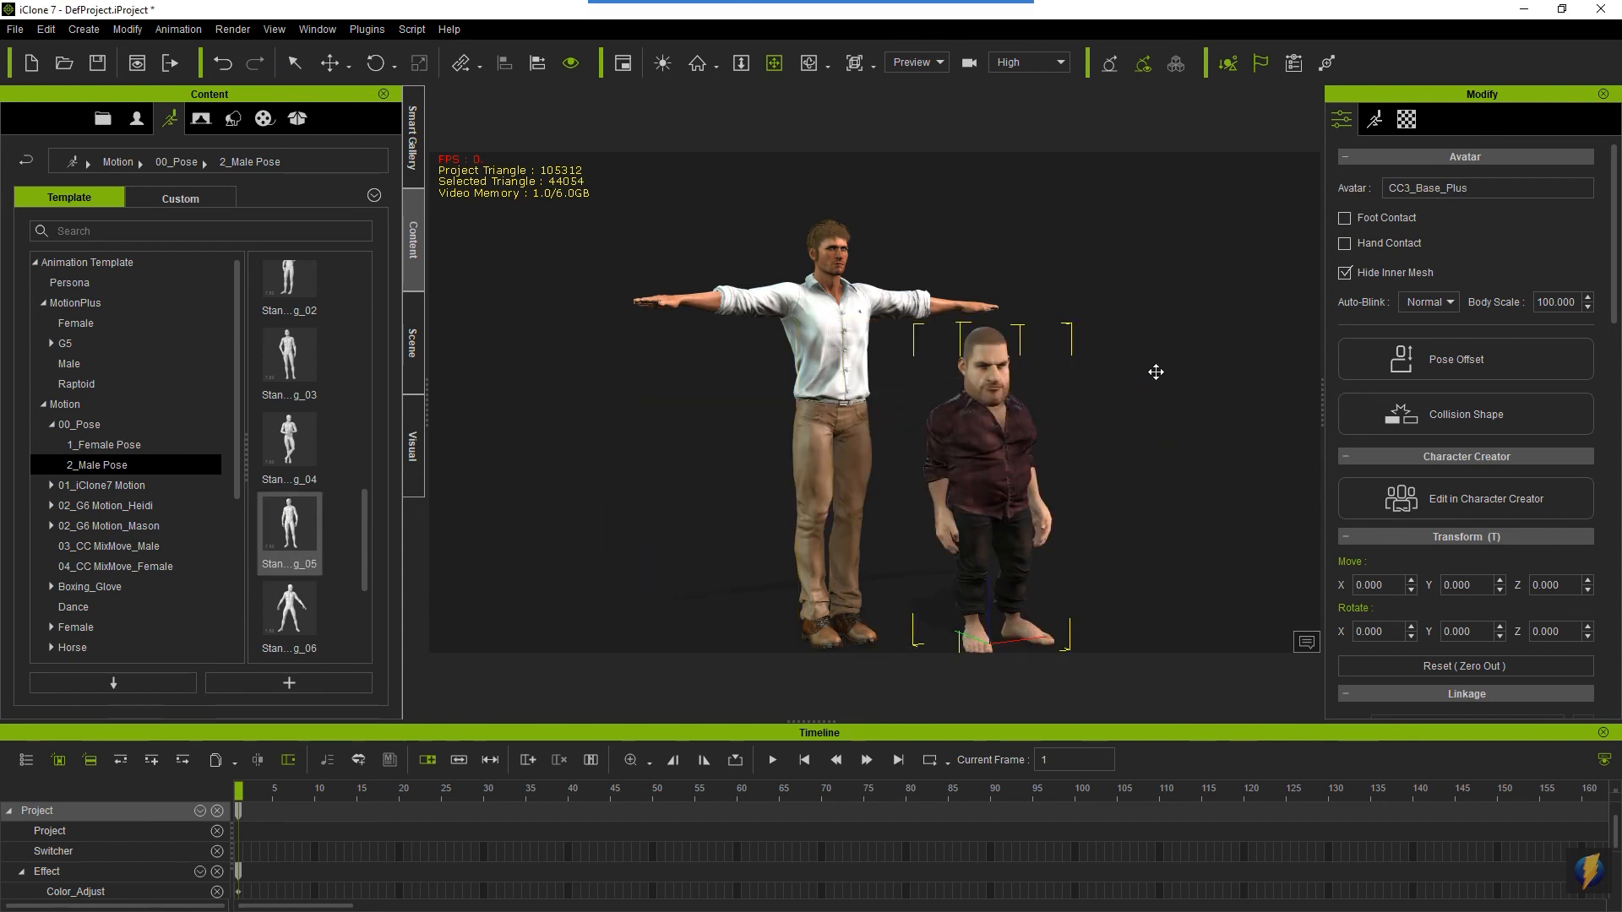
key("c")
left_click_drag(1080, 500, 1003, 458)
key("x")
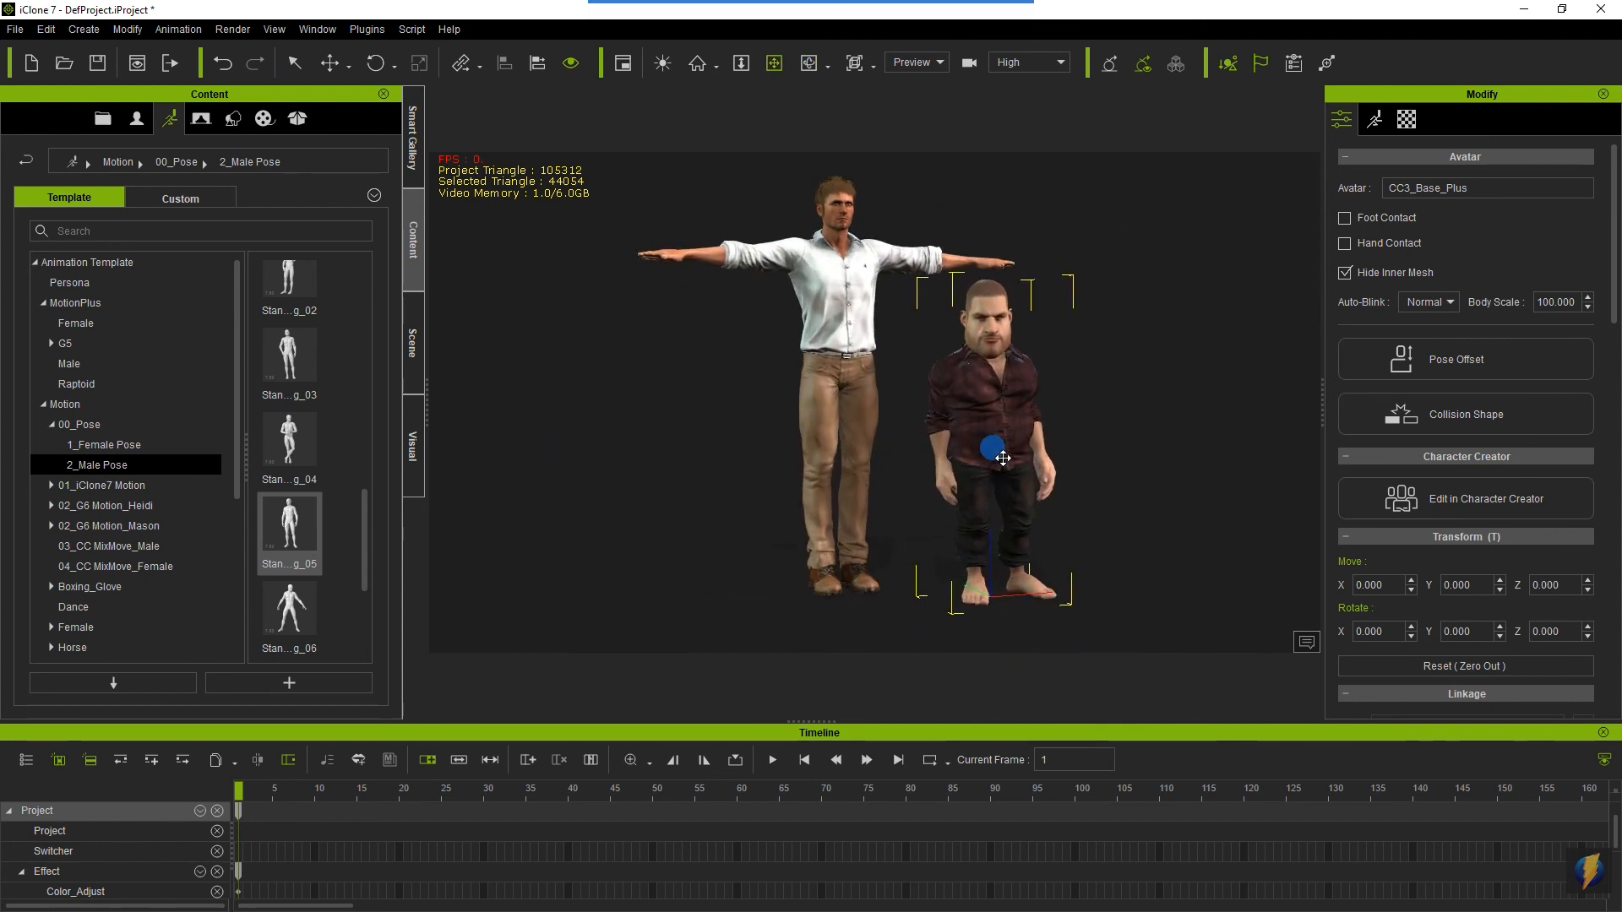
scroll(1003, 458, "up", 4)
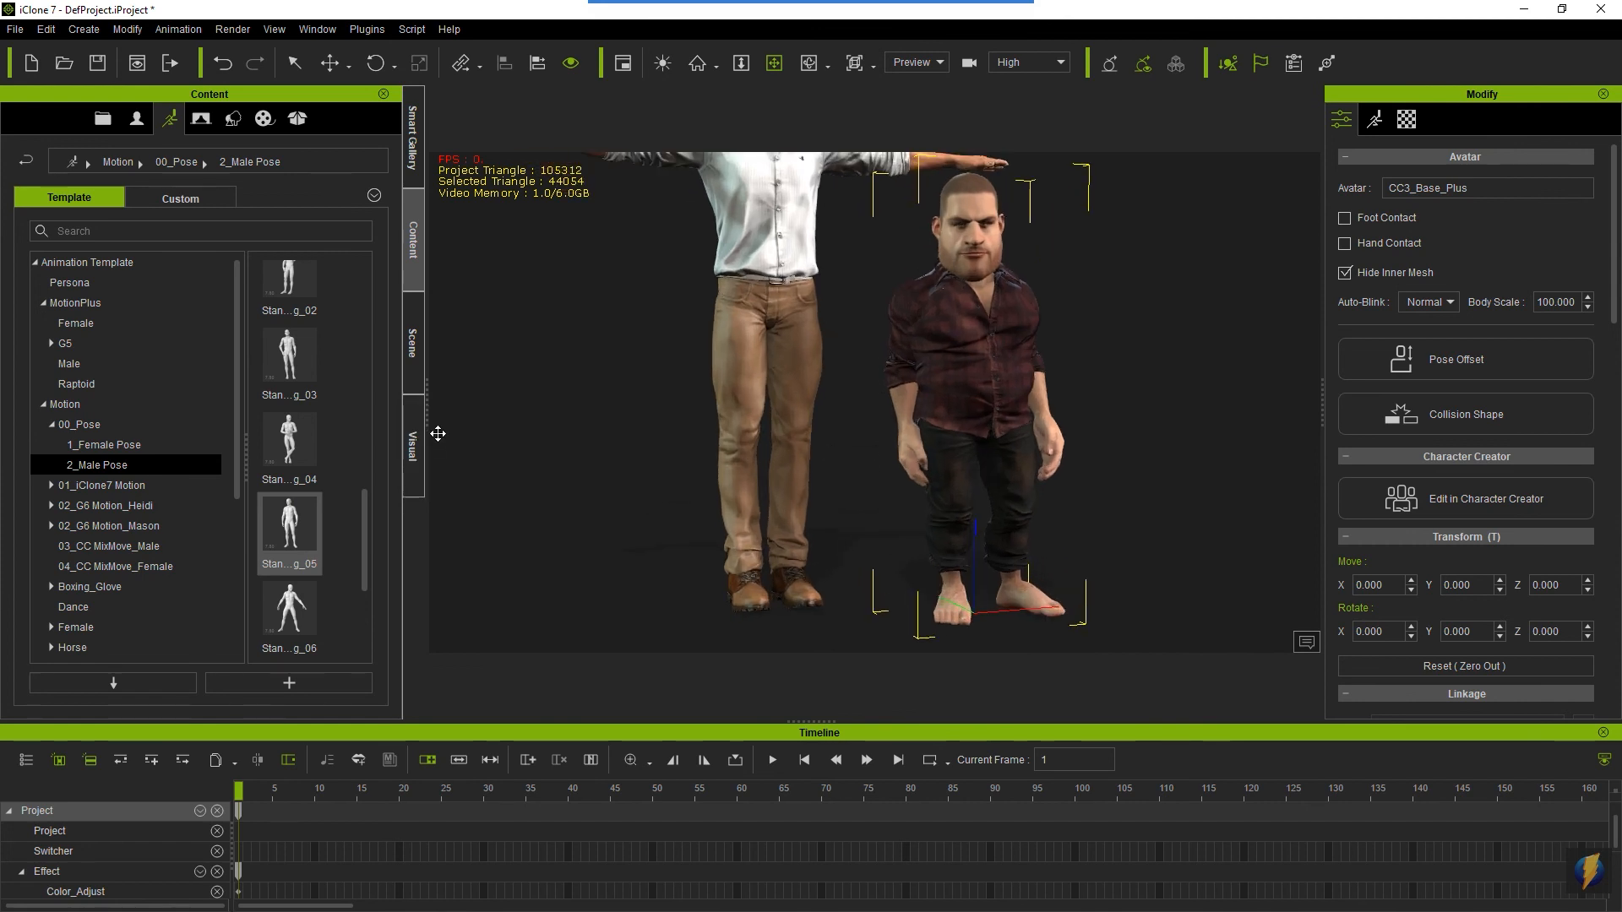
- Apply the Standing_06 male pose to the dwarf and inspect him from all sides
left_click_drag(289, 608, 950, 366)
key("z")
left_click_drag(1140, 423, 819, 432)
left_click_drag(1092, 364, 591, 377)
left_click_drag(1046, 372, 504, 380)
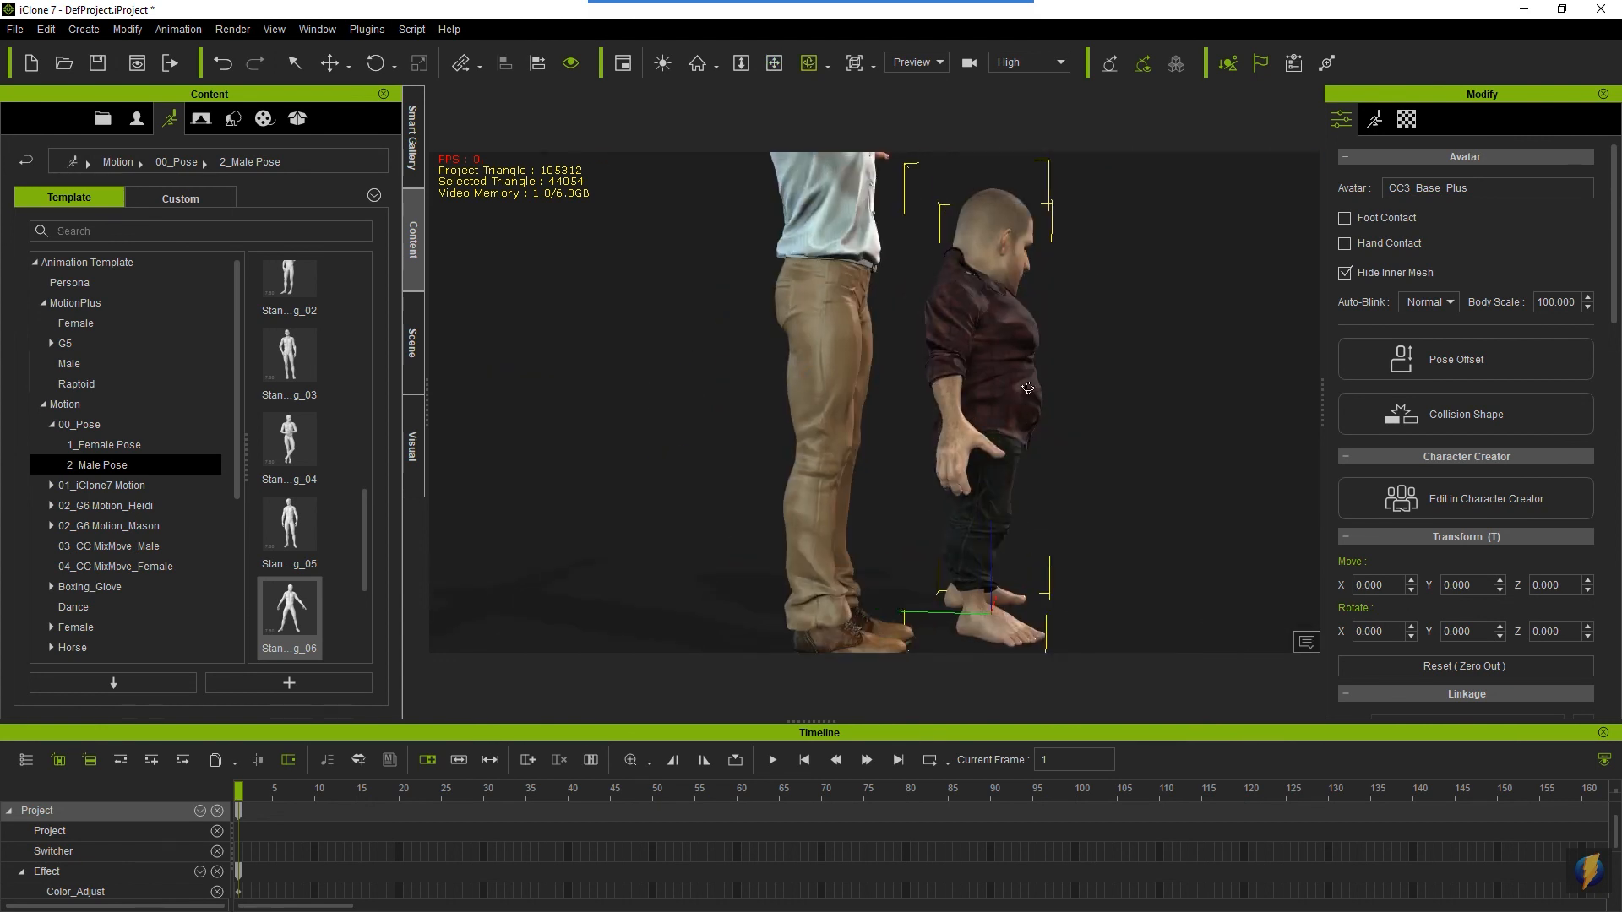
left_click_drag(997, 383, 416, 385)
scroll(862, 408, "down", 3)
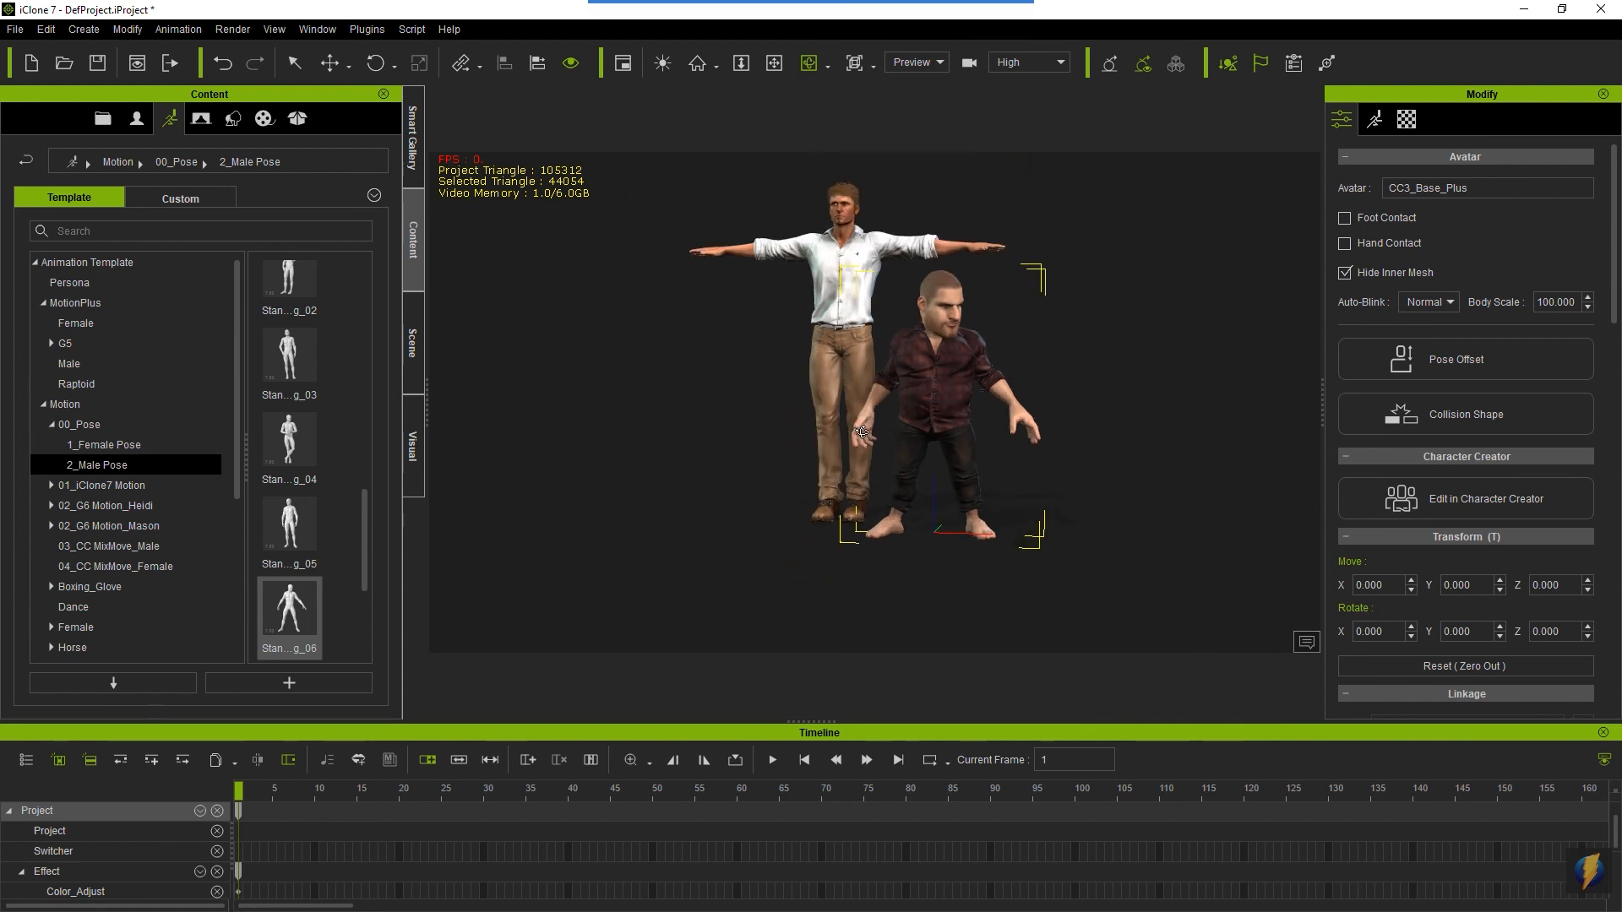
- Apply the Standing_05 male pose to the Christian avatar and compare both posed characters up close
scroll(762, 452, "up", 1)
left_click_drag(289, 524, 849, 359)
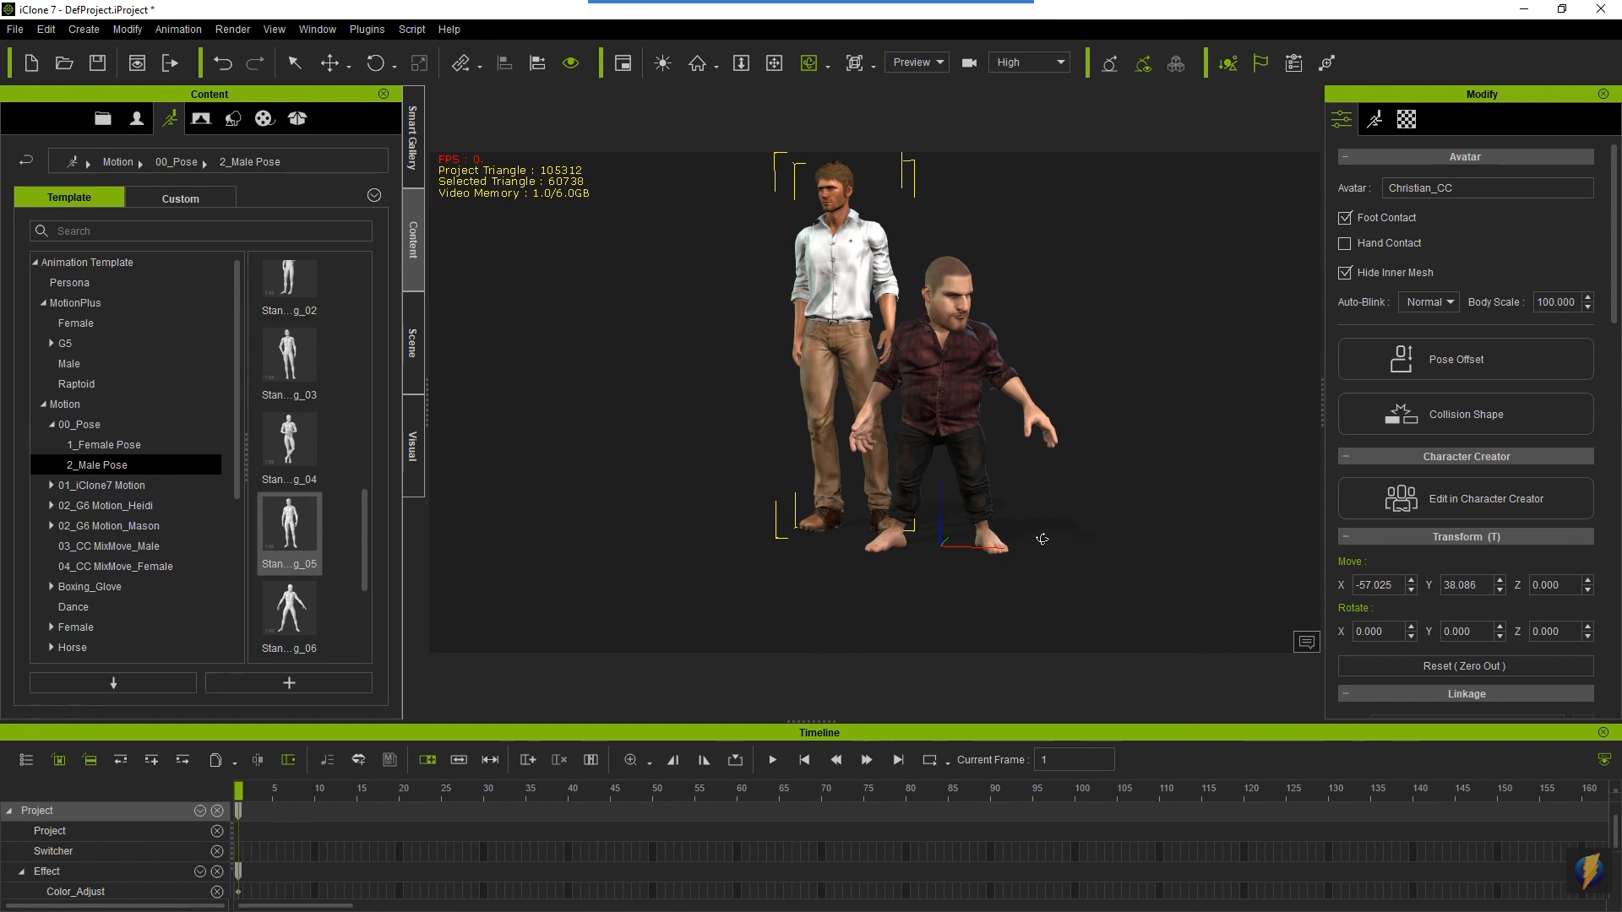
right_click_drag(1046, 539, 1050, 471)
middle_click_drag(984, 342, 961, 401)
scroll(971, 459, "up", 4)
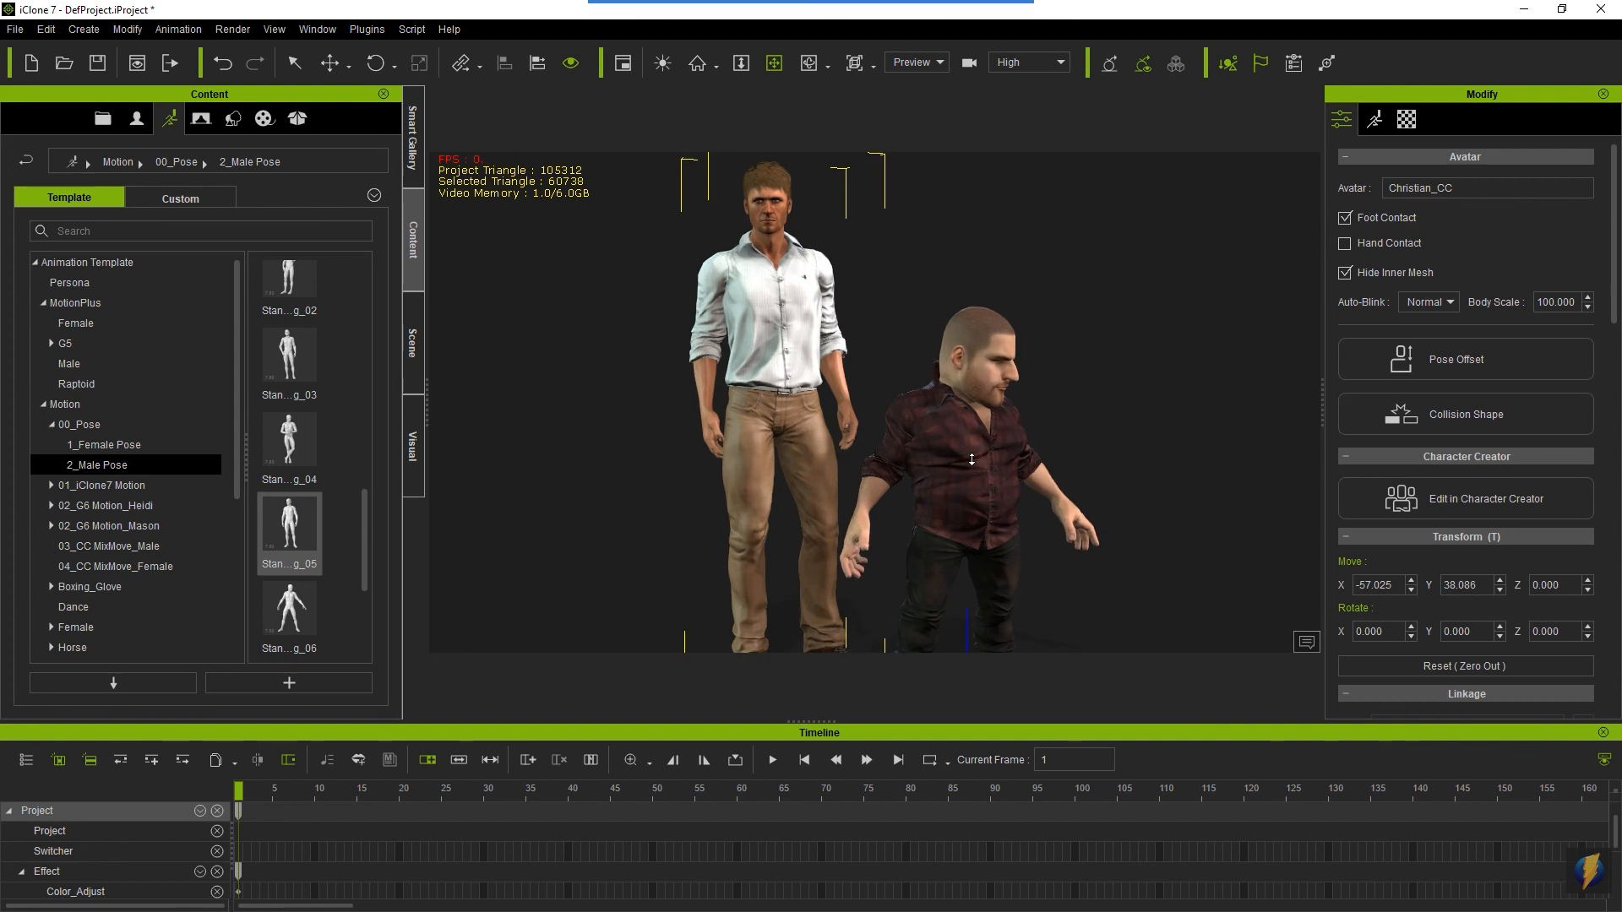
scroll(972, 459, "up", 2)
scroll(987, 463, "down", 2)
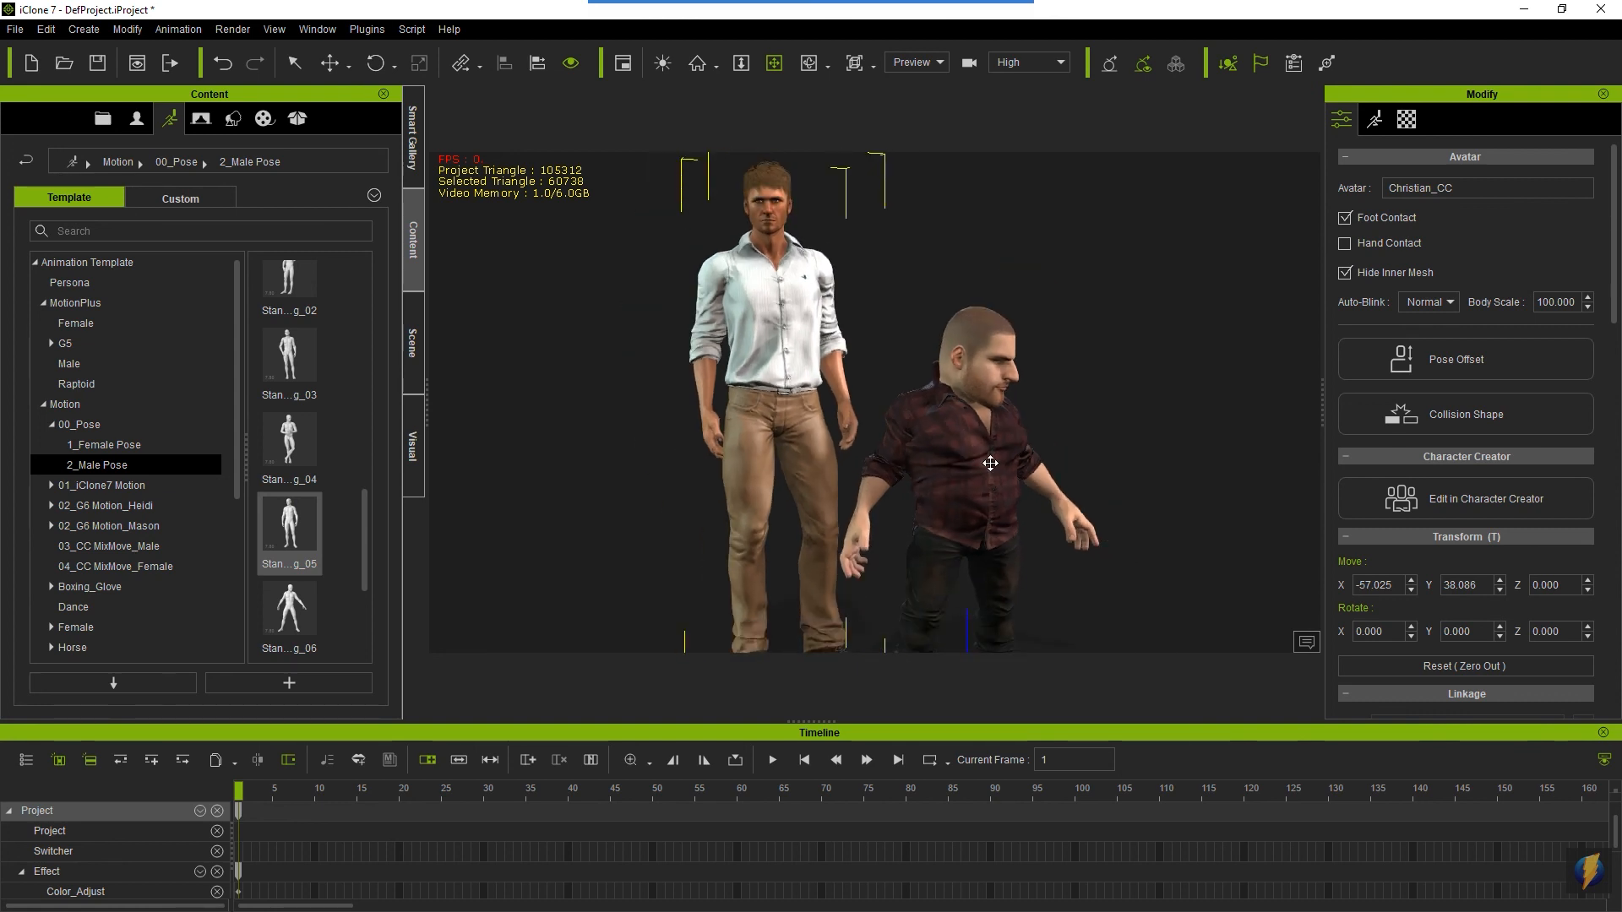